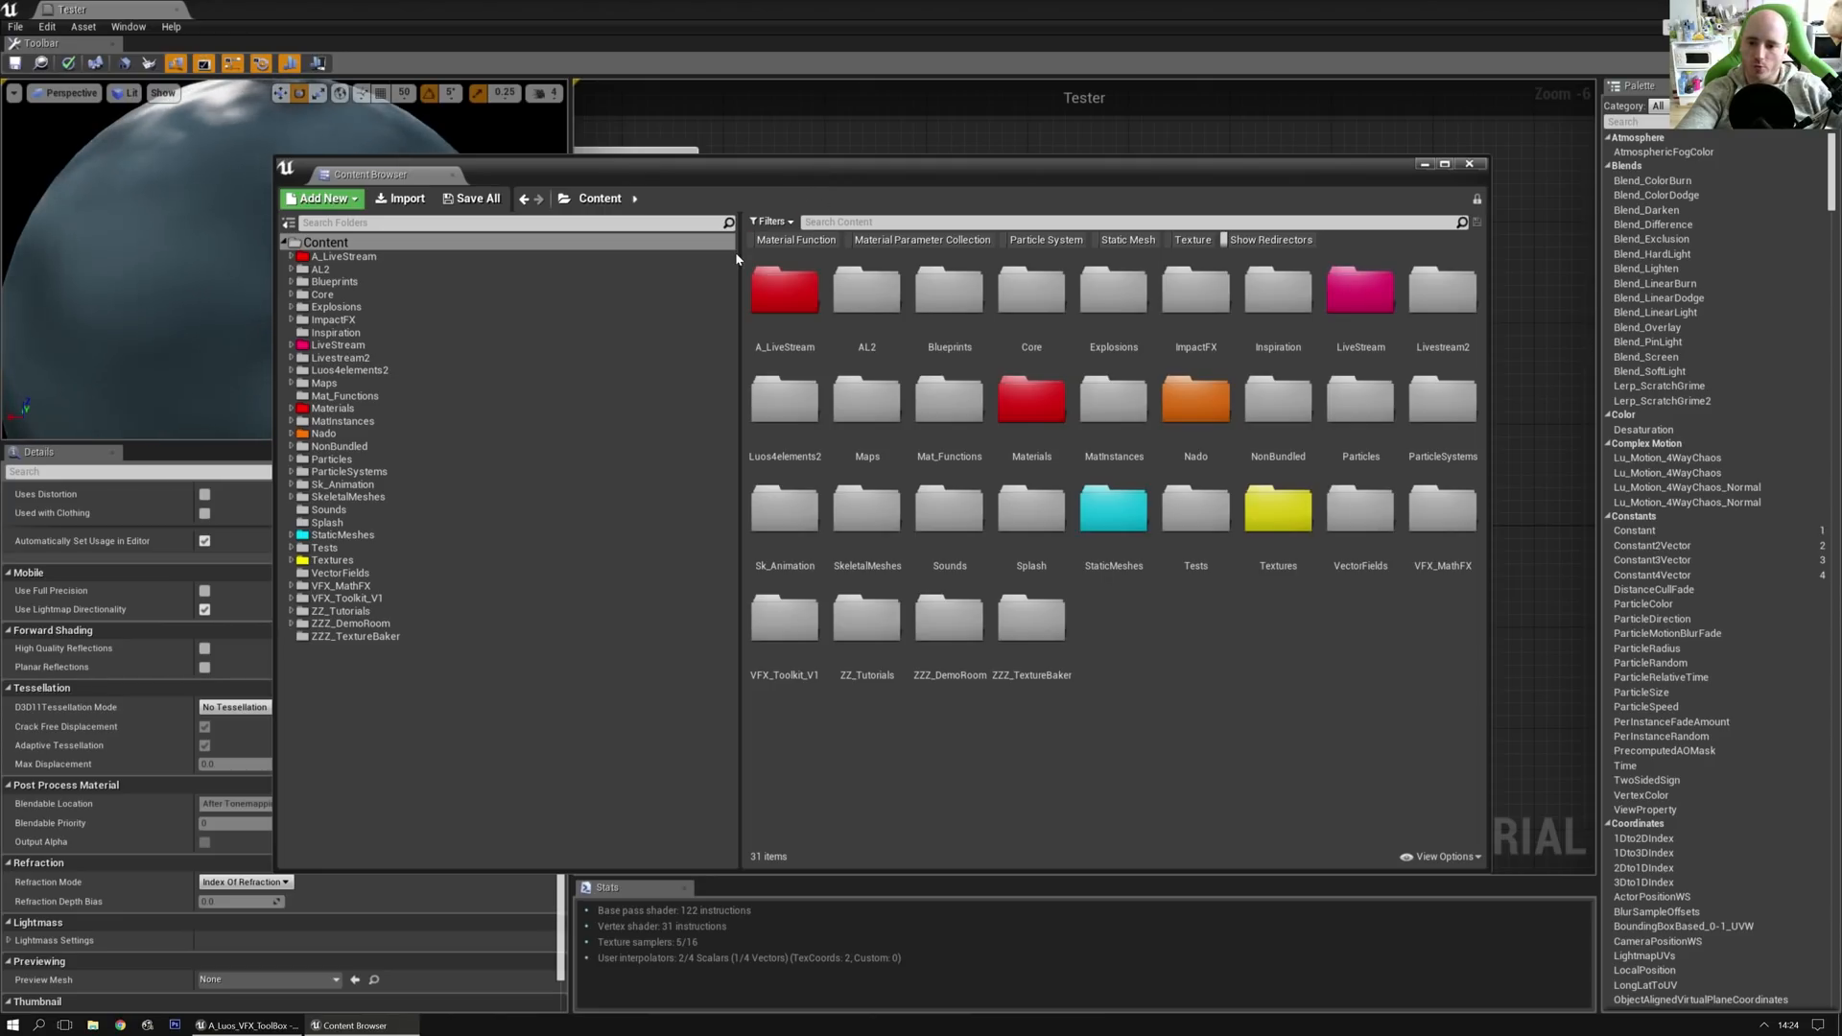
Step: Set the editor's application scale to 1.1 in the Widget Reflector developer tool and close it
left_click_drag(626, 175, 622, 203)
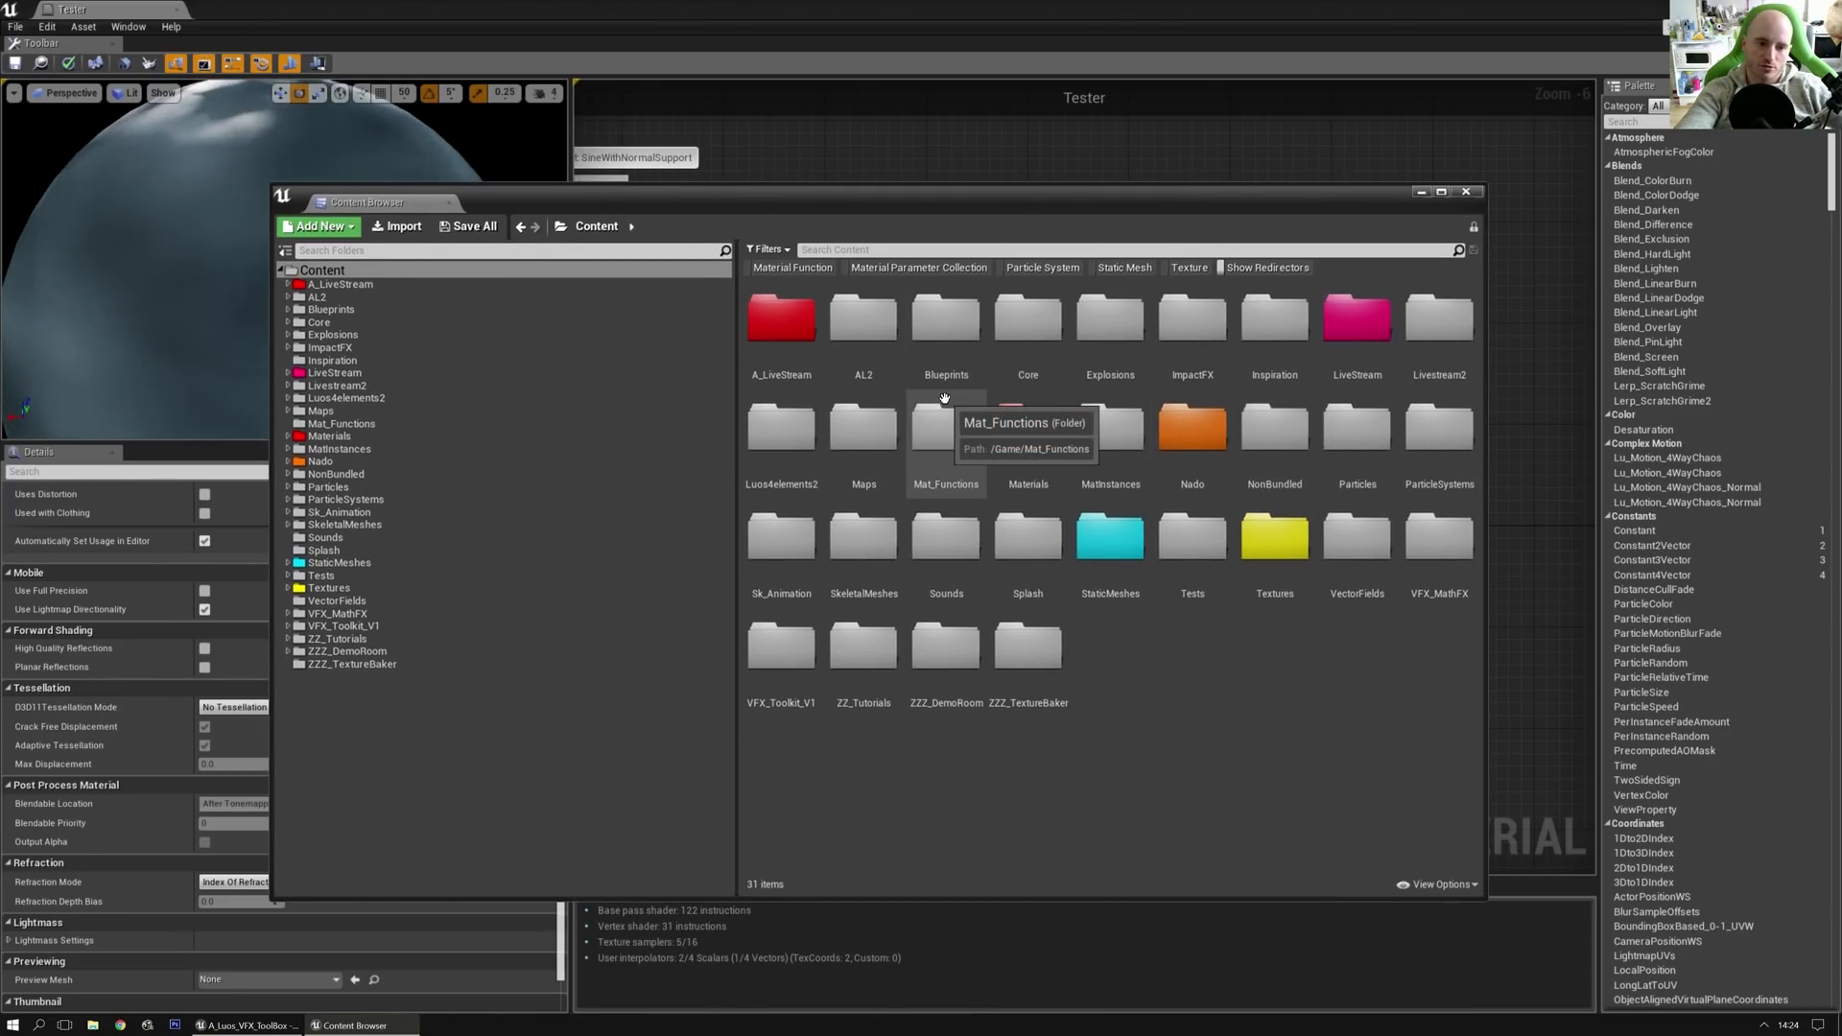
left_click(127, 25)
mouse_move(179, 234)
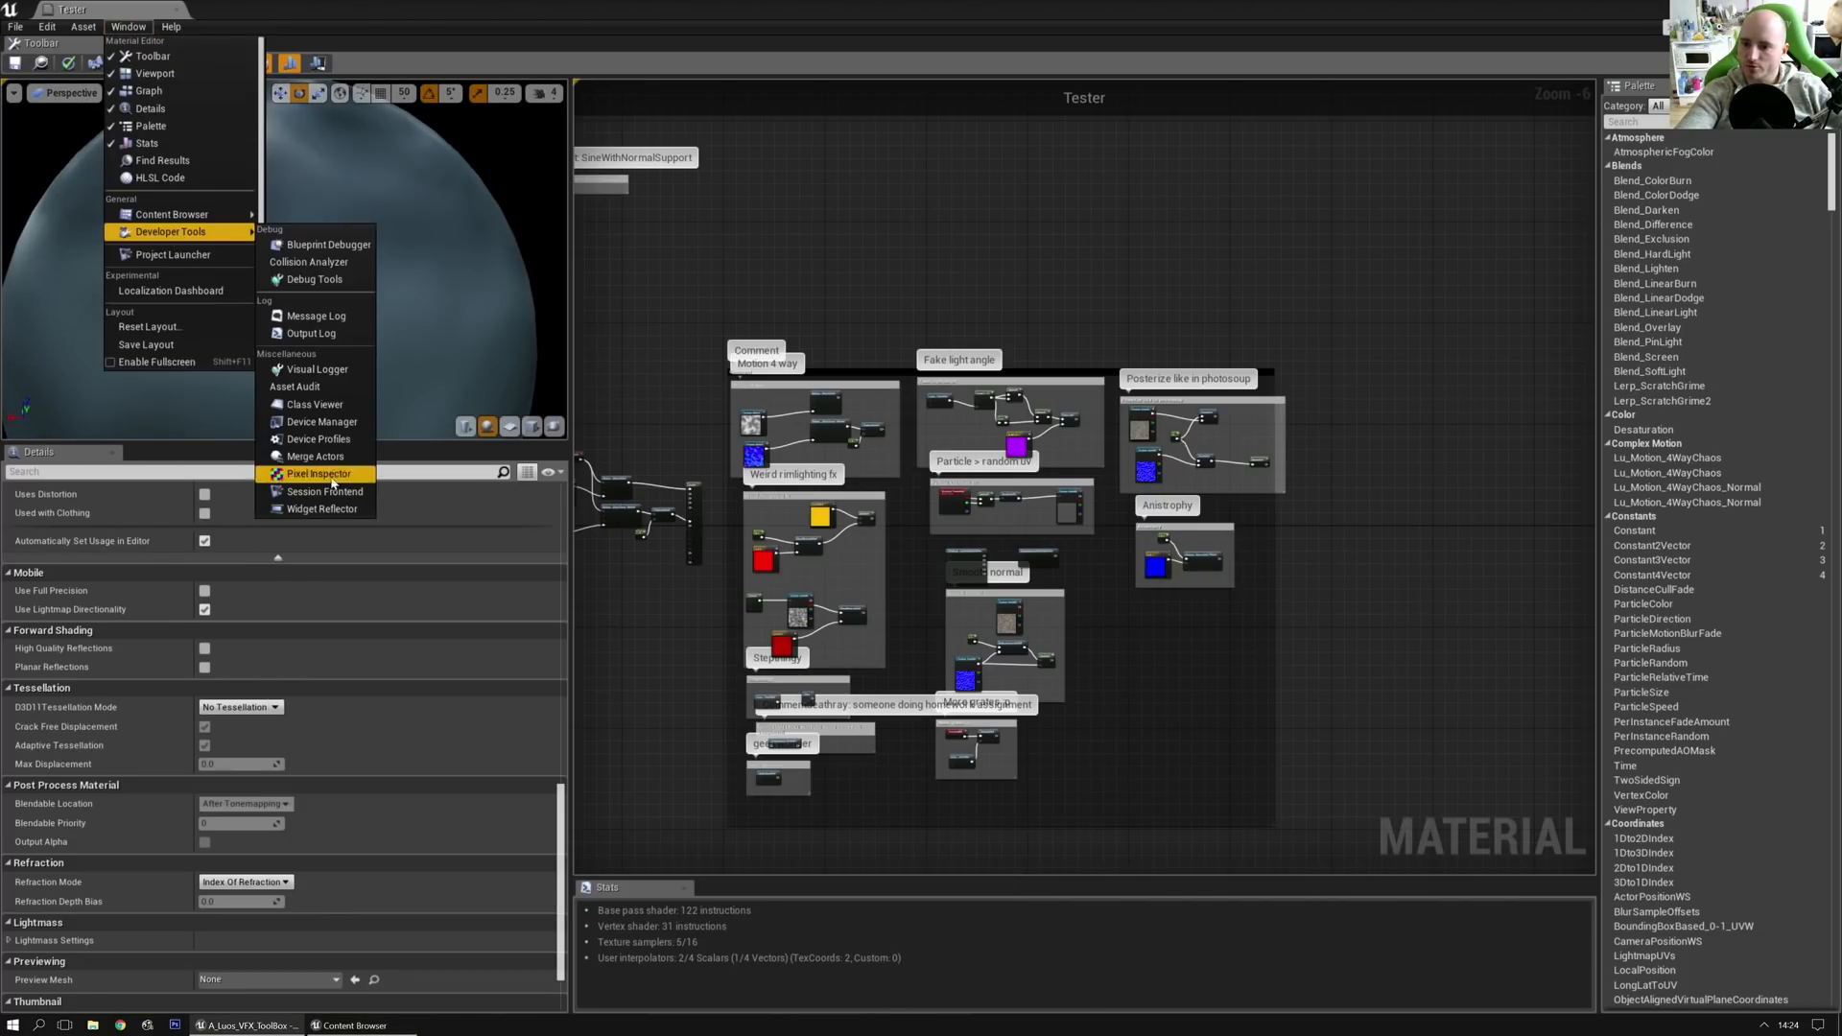
left_click(324, 509)
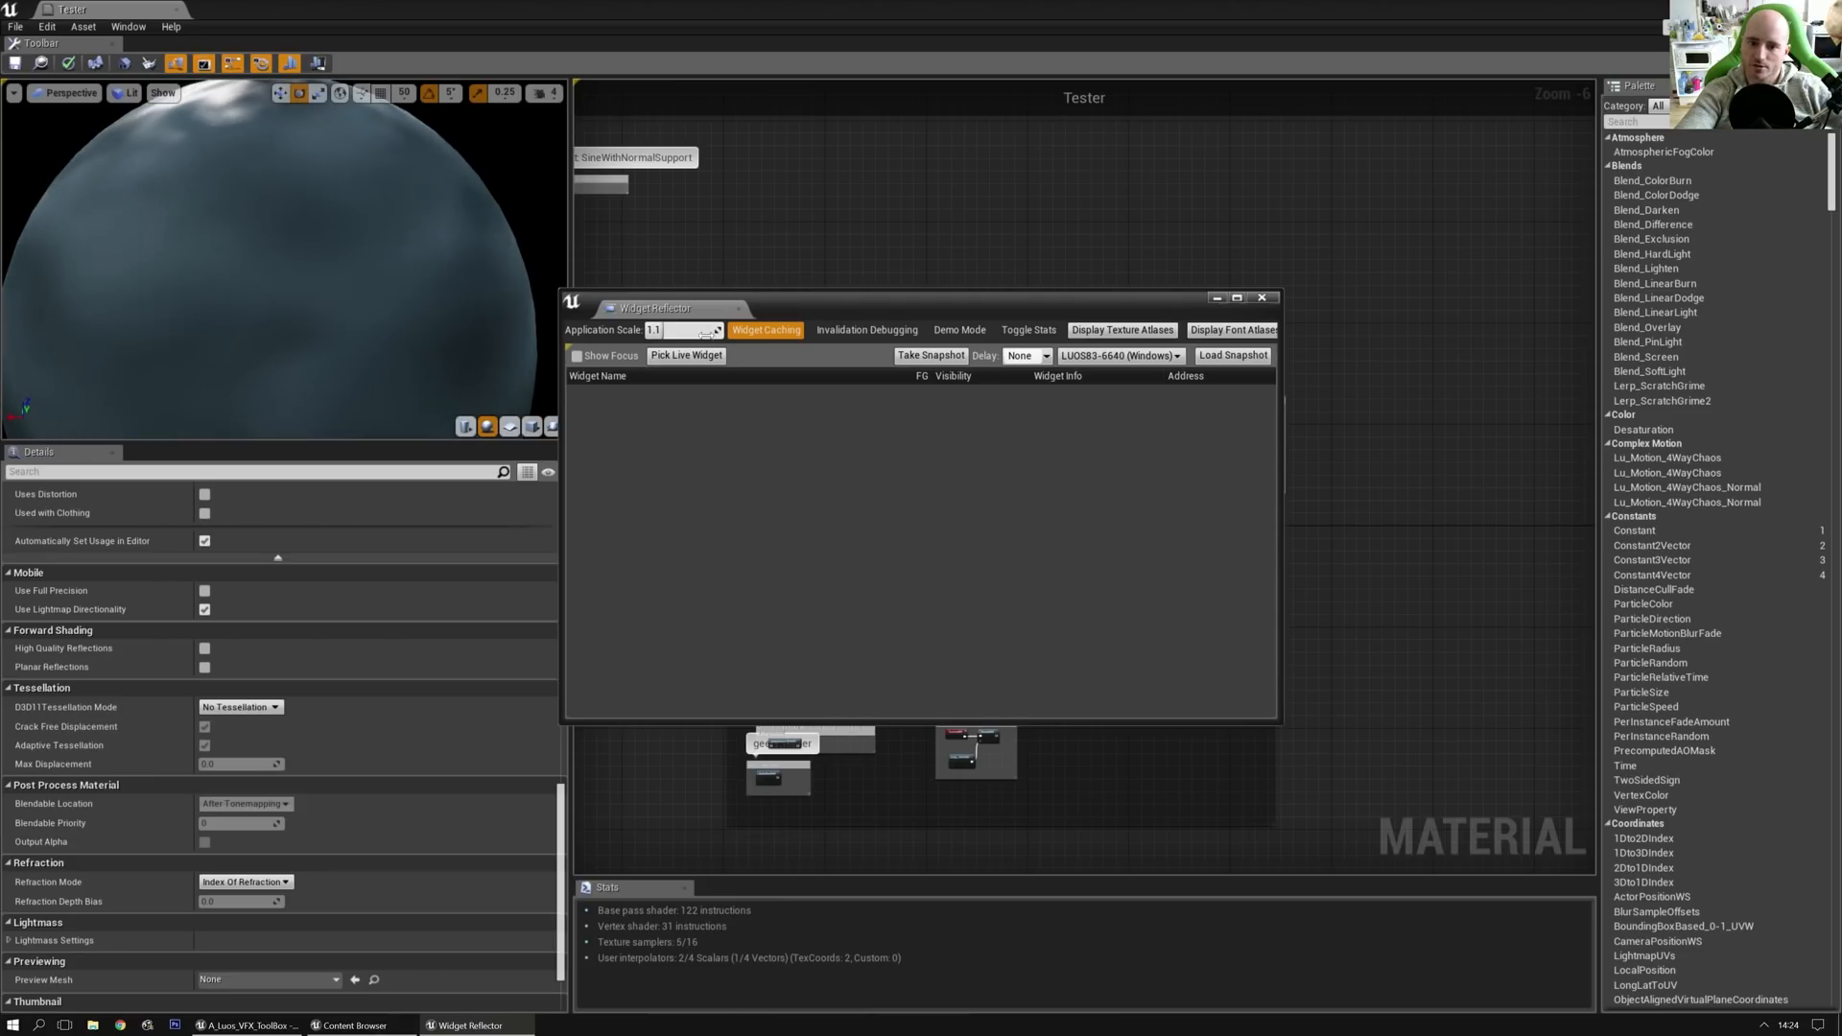
mouse_move(682, 330)
left_mouse_down()
mouse_move(652, 317)
mouse_move(701, 342)
left_mouse_up()
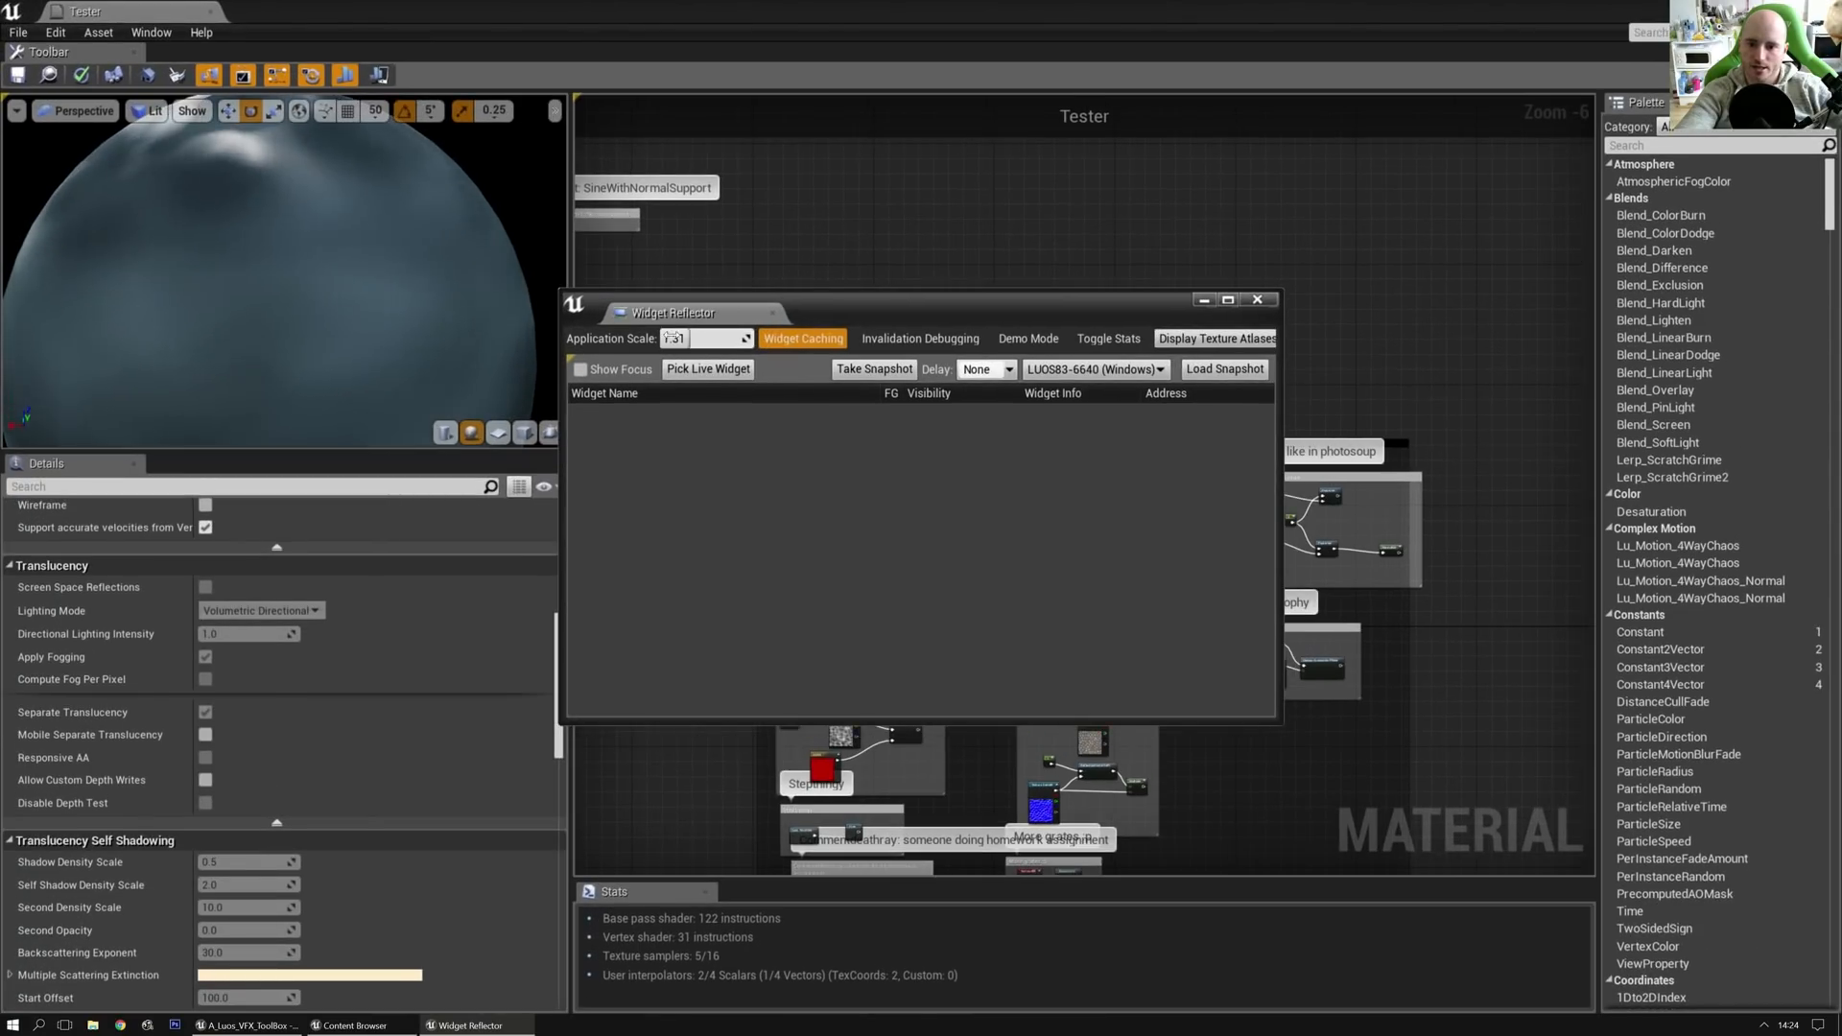
type("1.1")
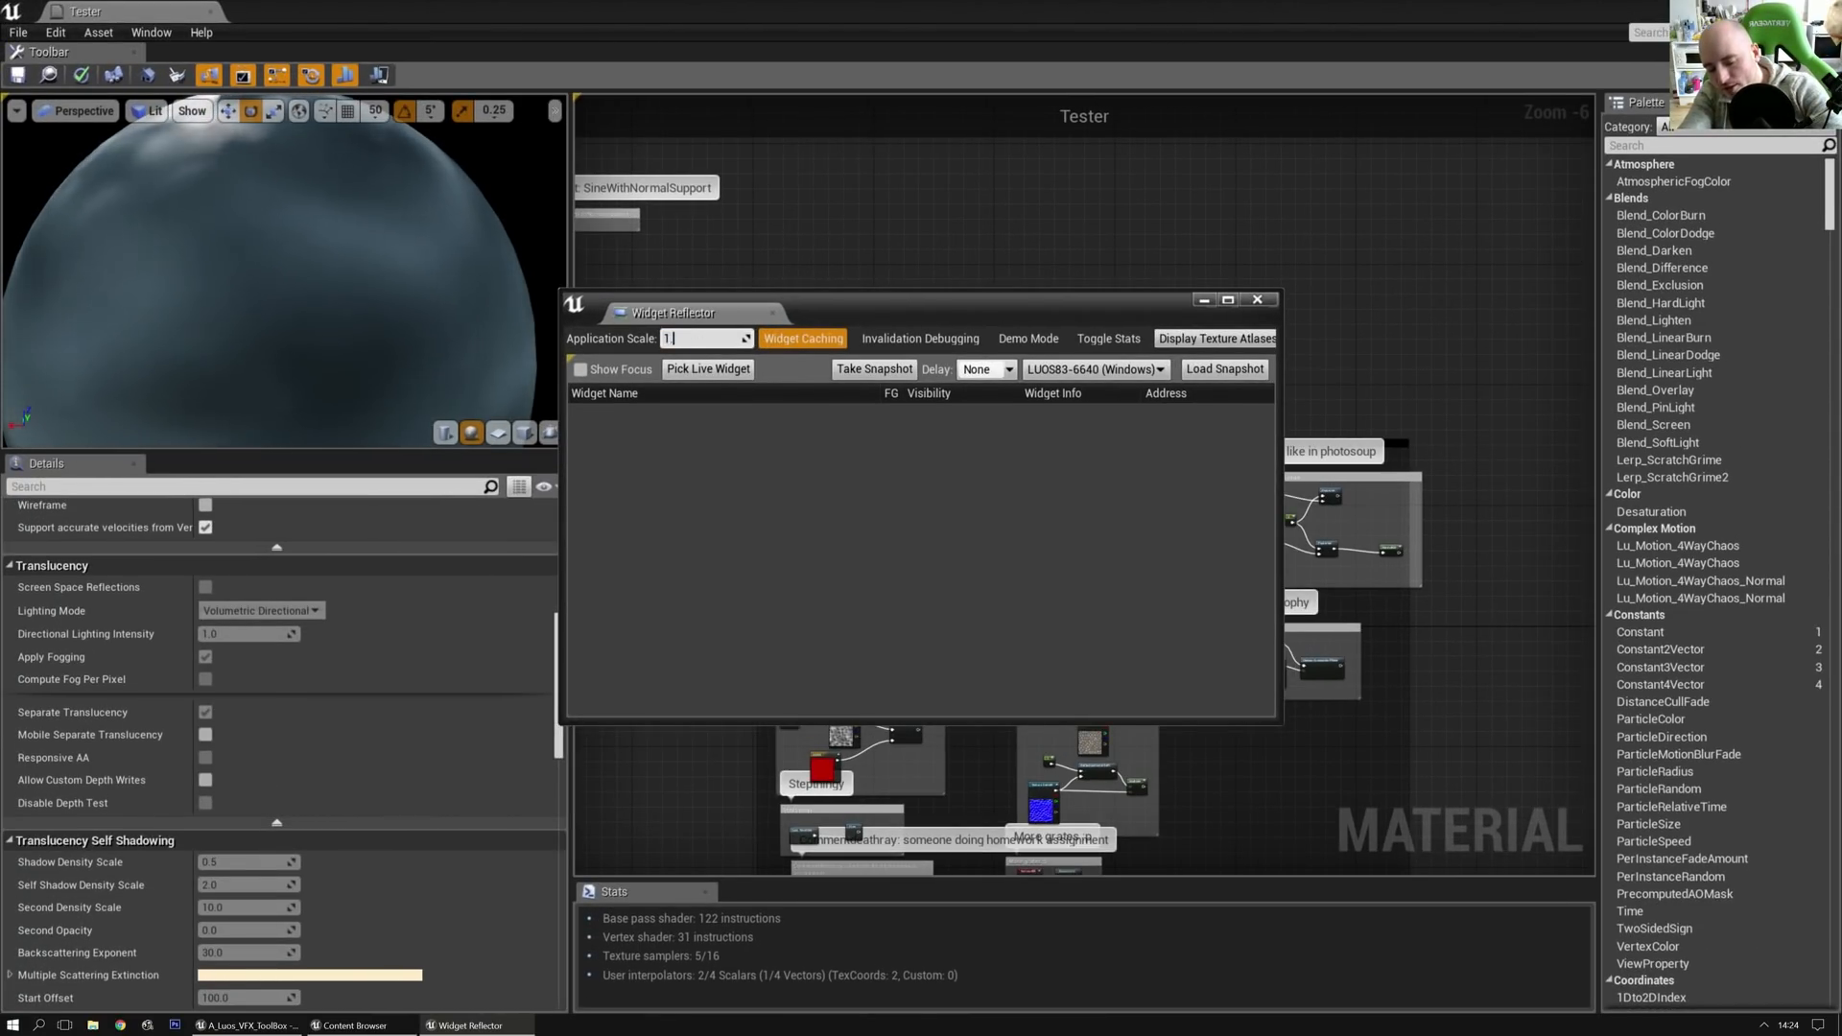
key("Return")
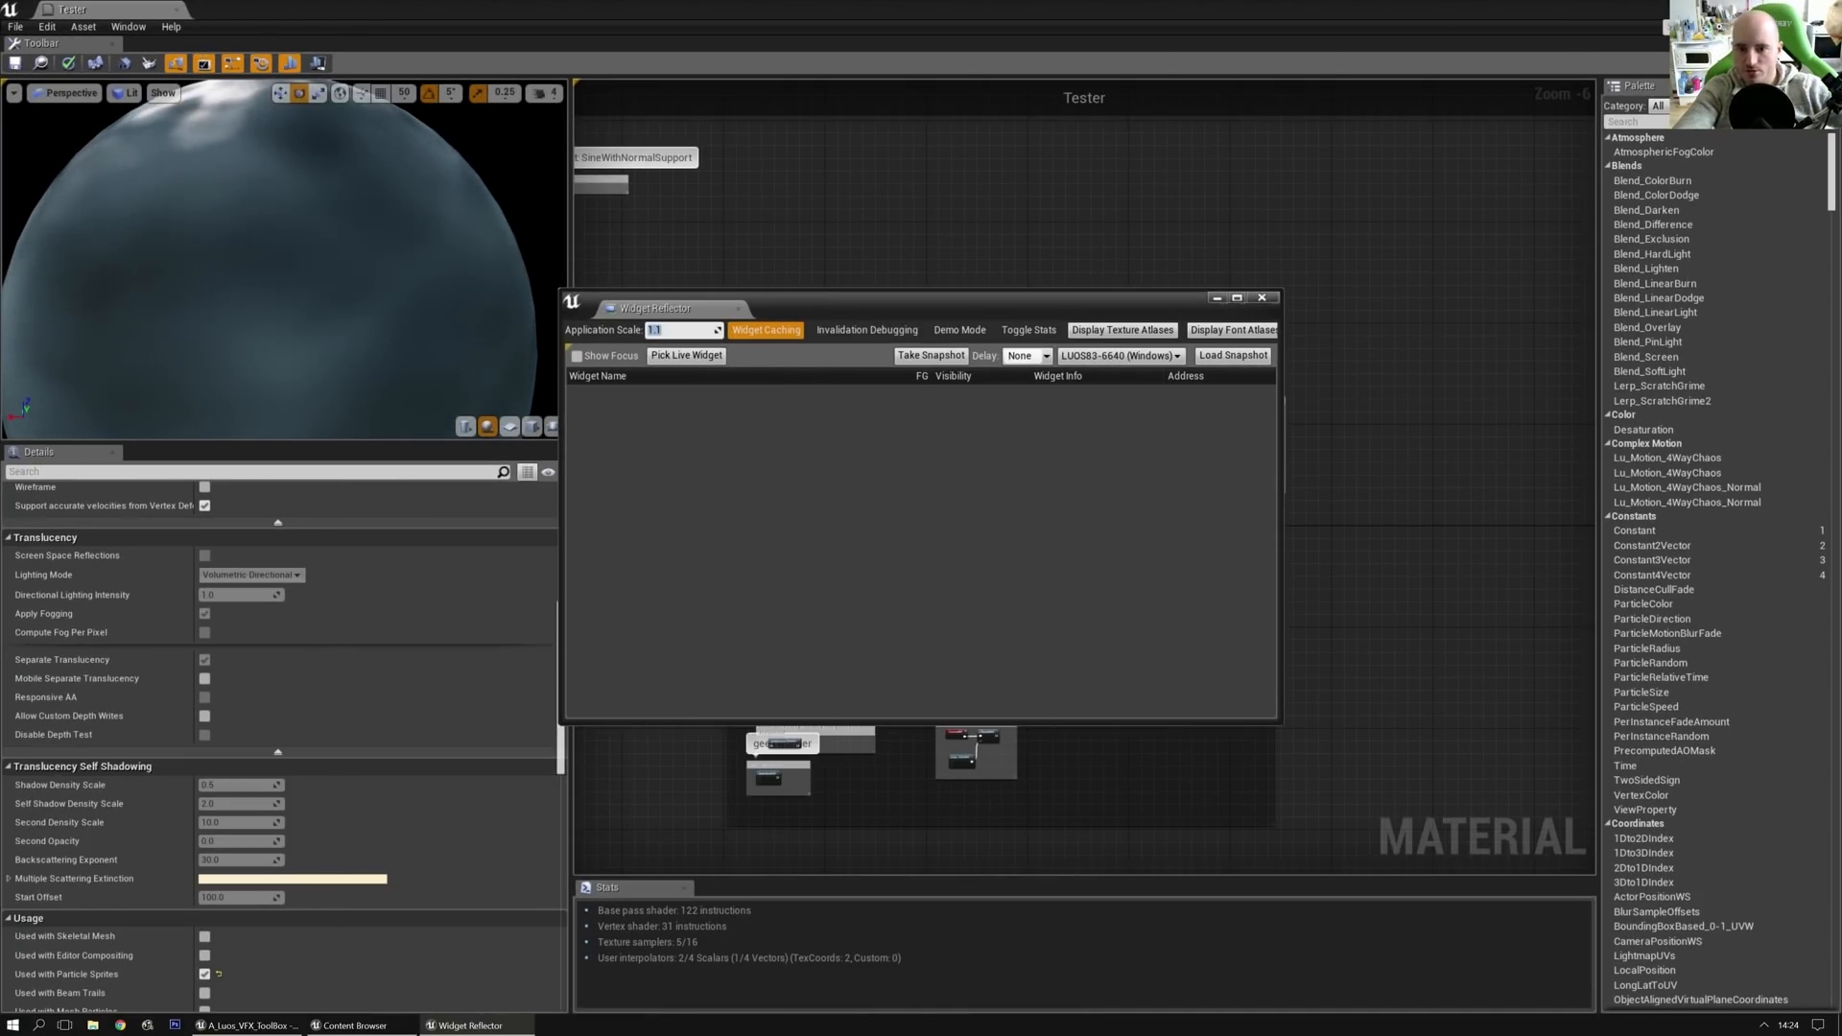
left_click(1260, 299)
Step: Open the content browser for finding assets, enable Show Engine Content and open the Engine Content folder
right_click_drag(1093, 221, 1096, 206)
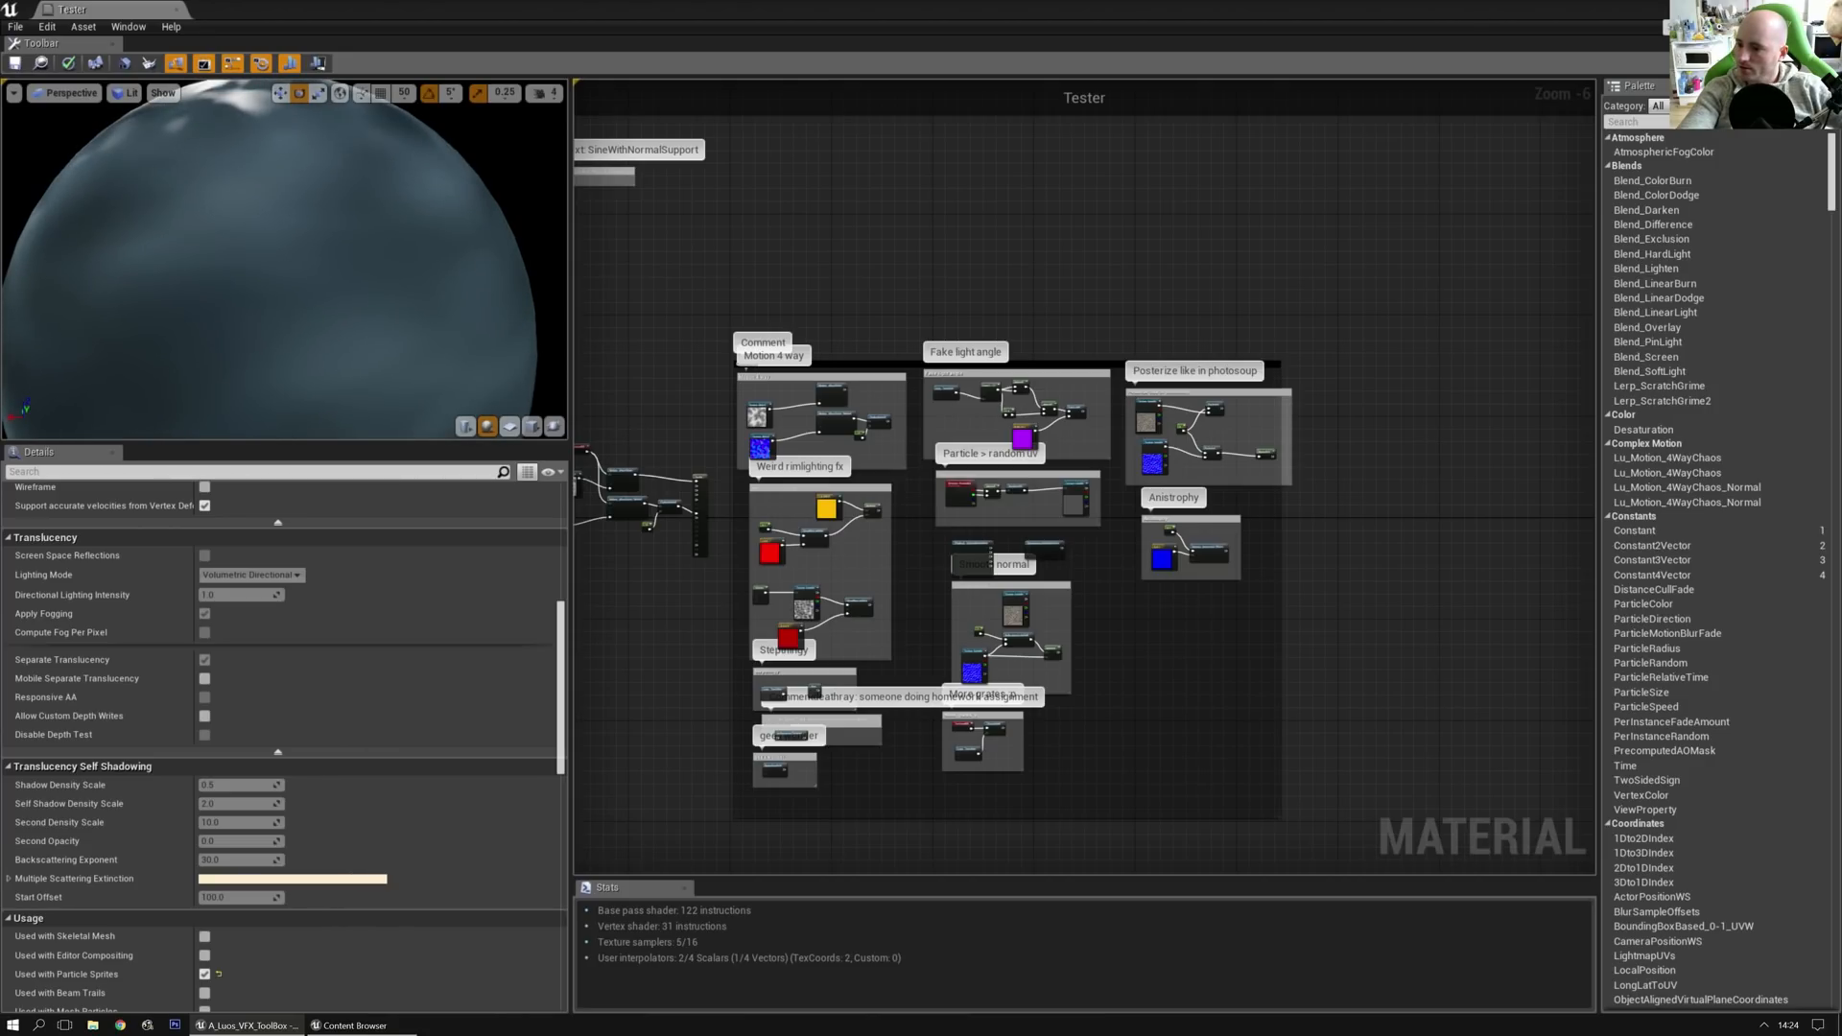
key("ctrl+shift+f")
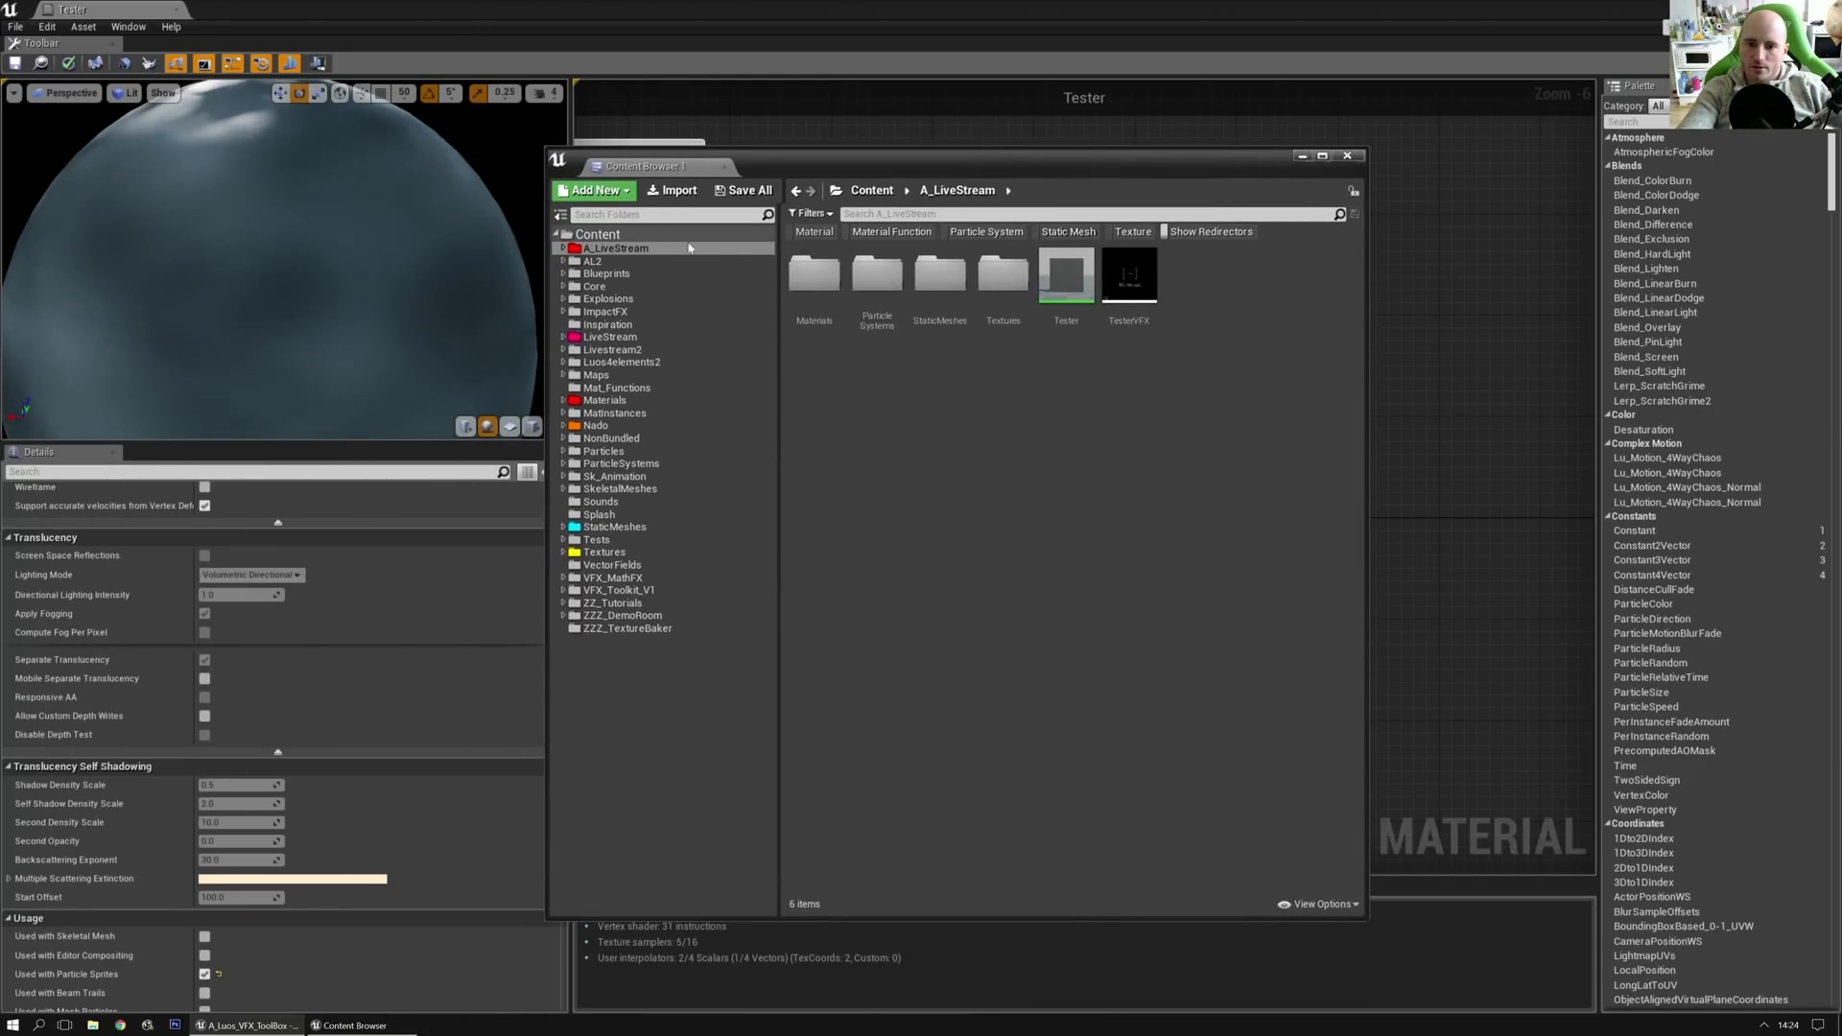
left_click_drag(1136, 170, 1136, 168)
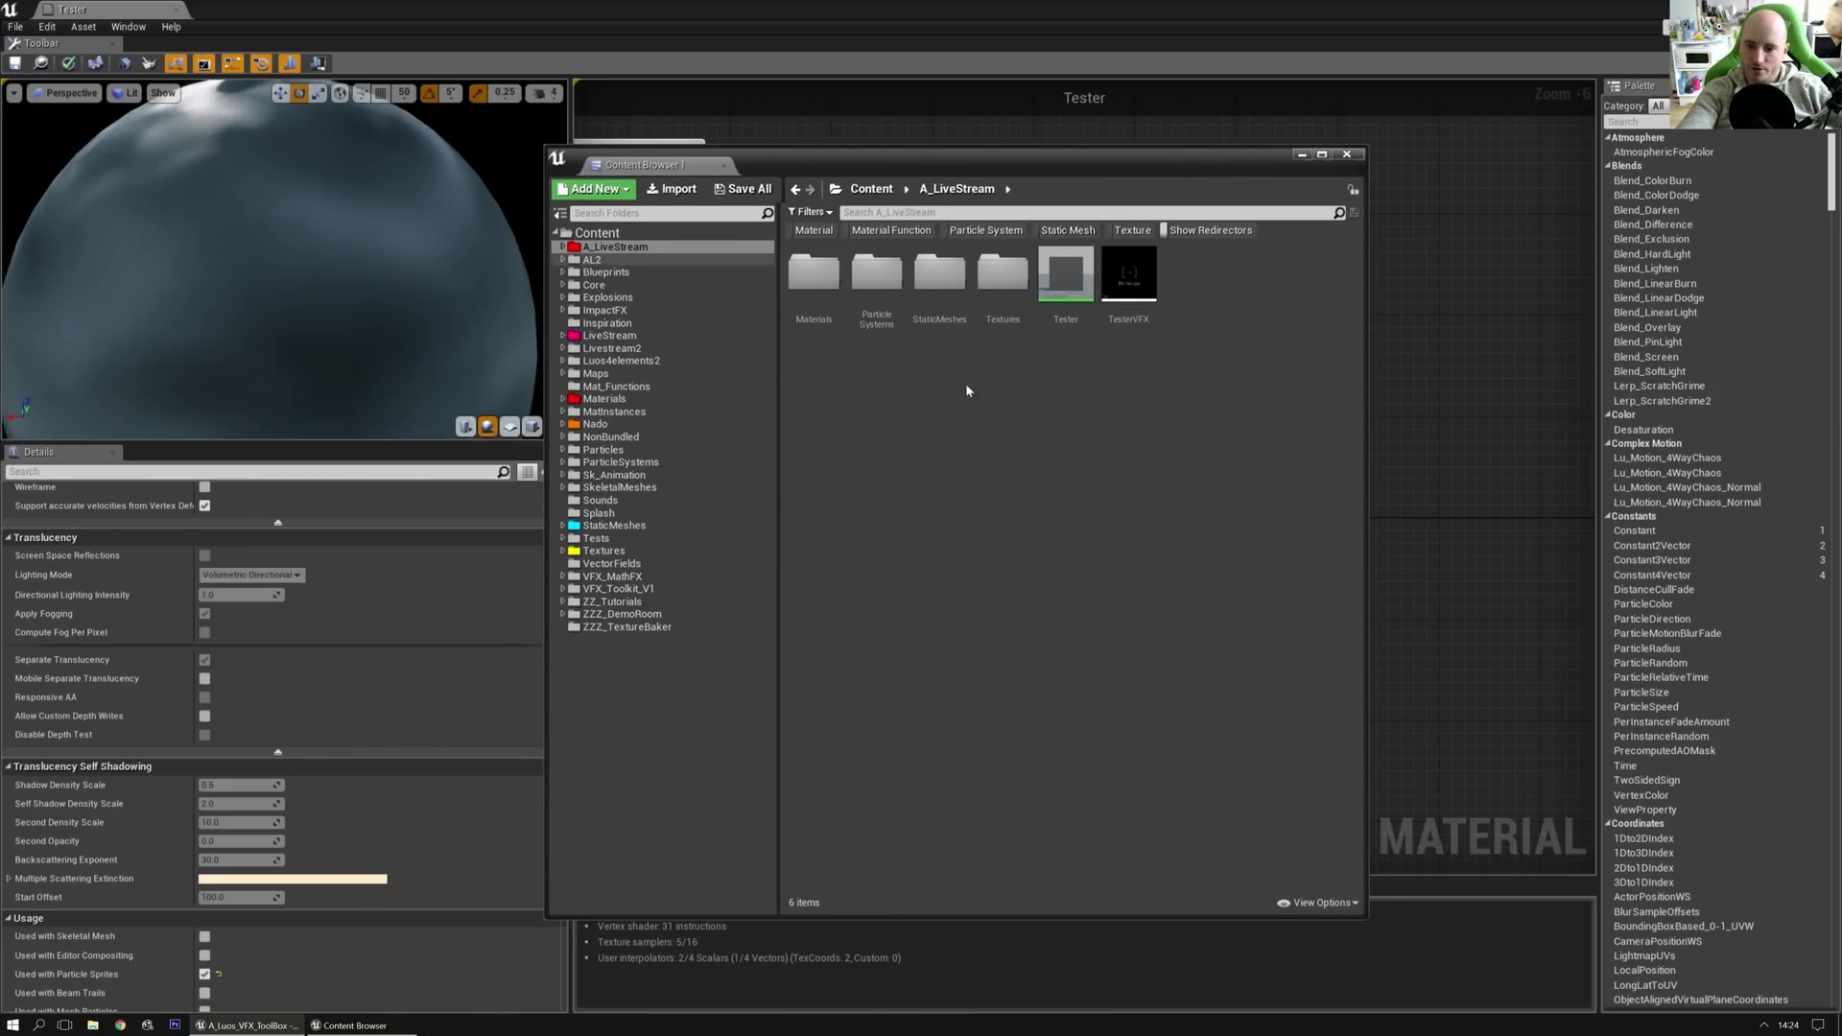
left_click(1316, 903)
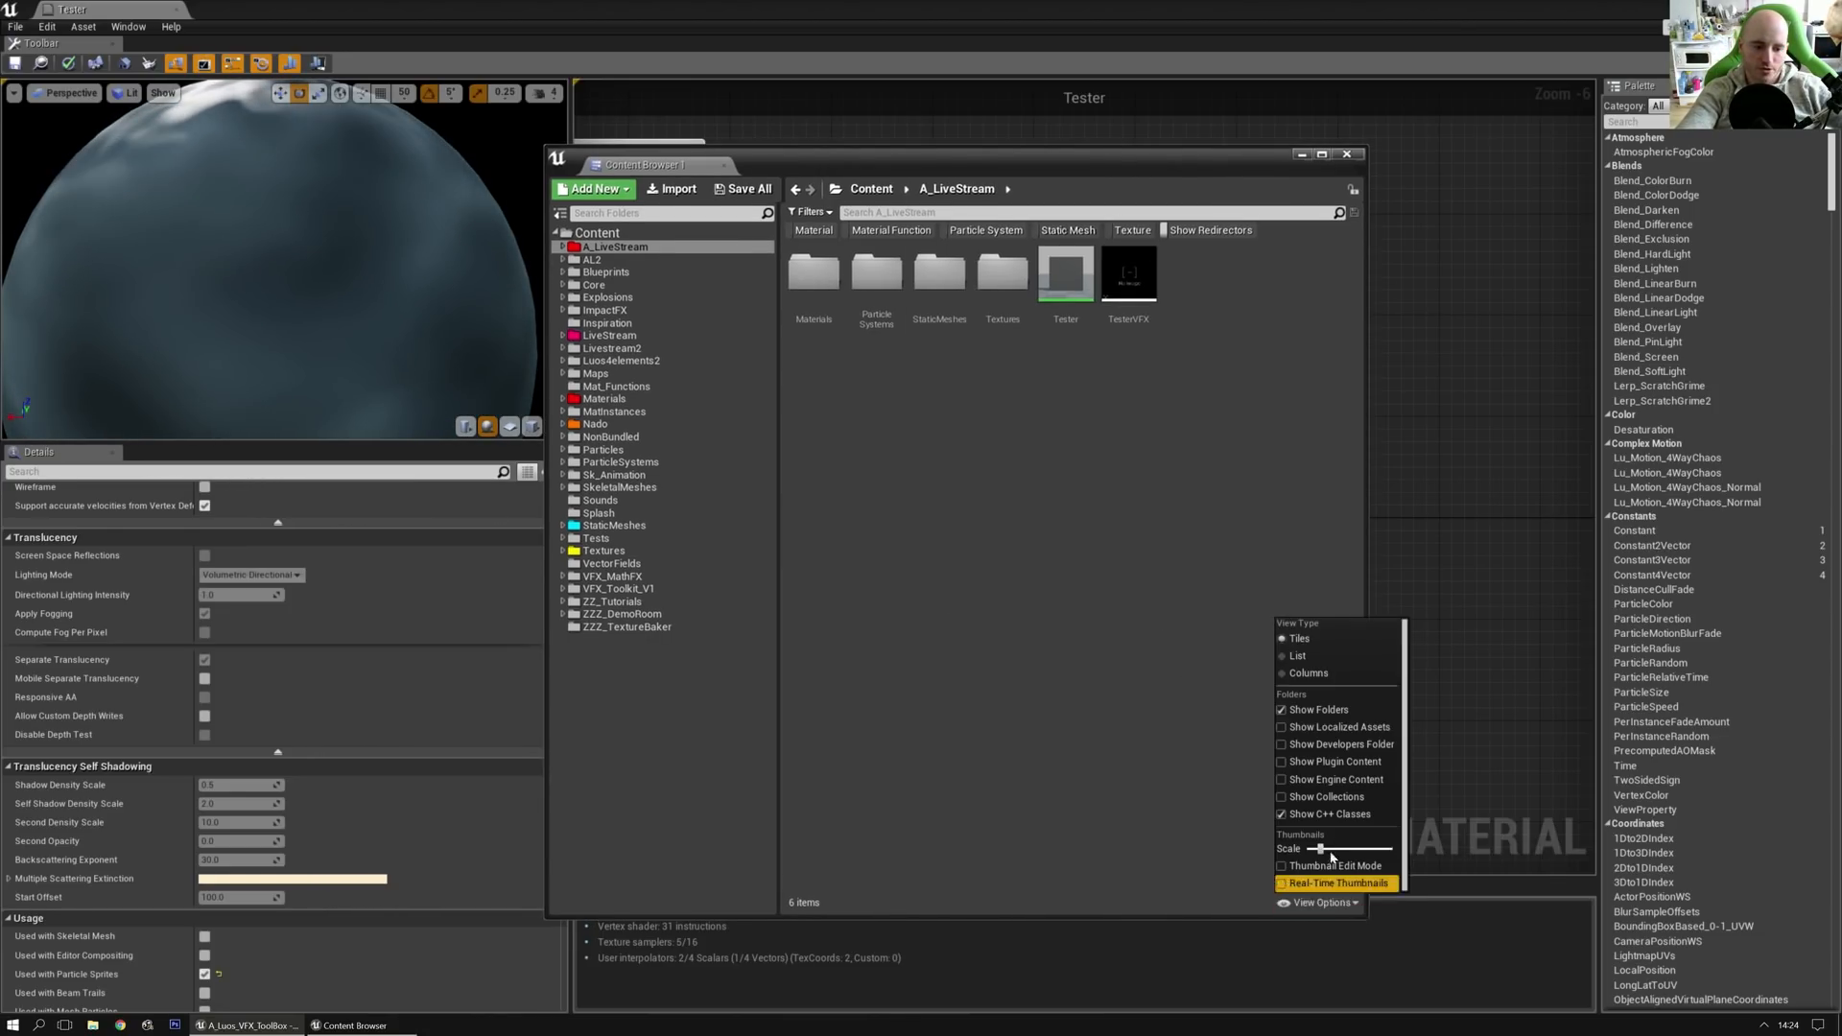
left_click(1331, 780)
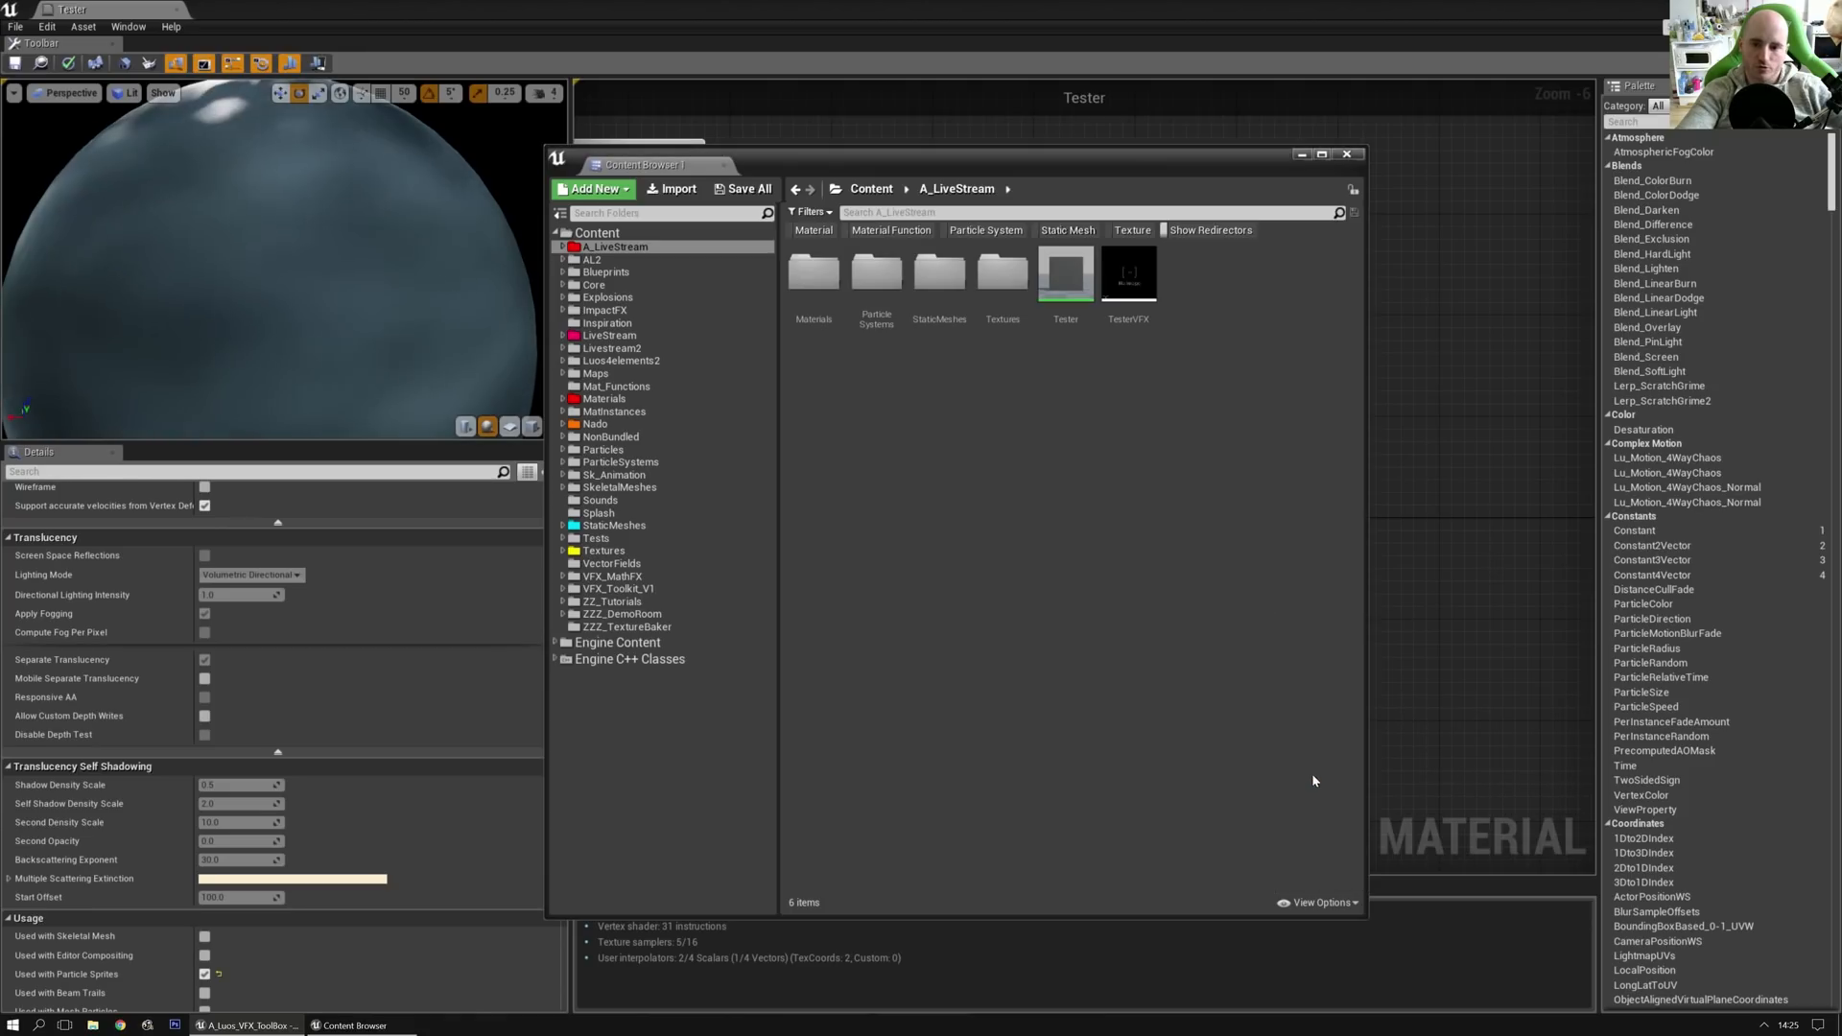
left_click(619, 643)
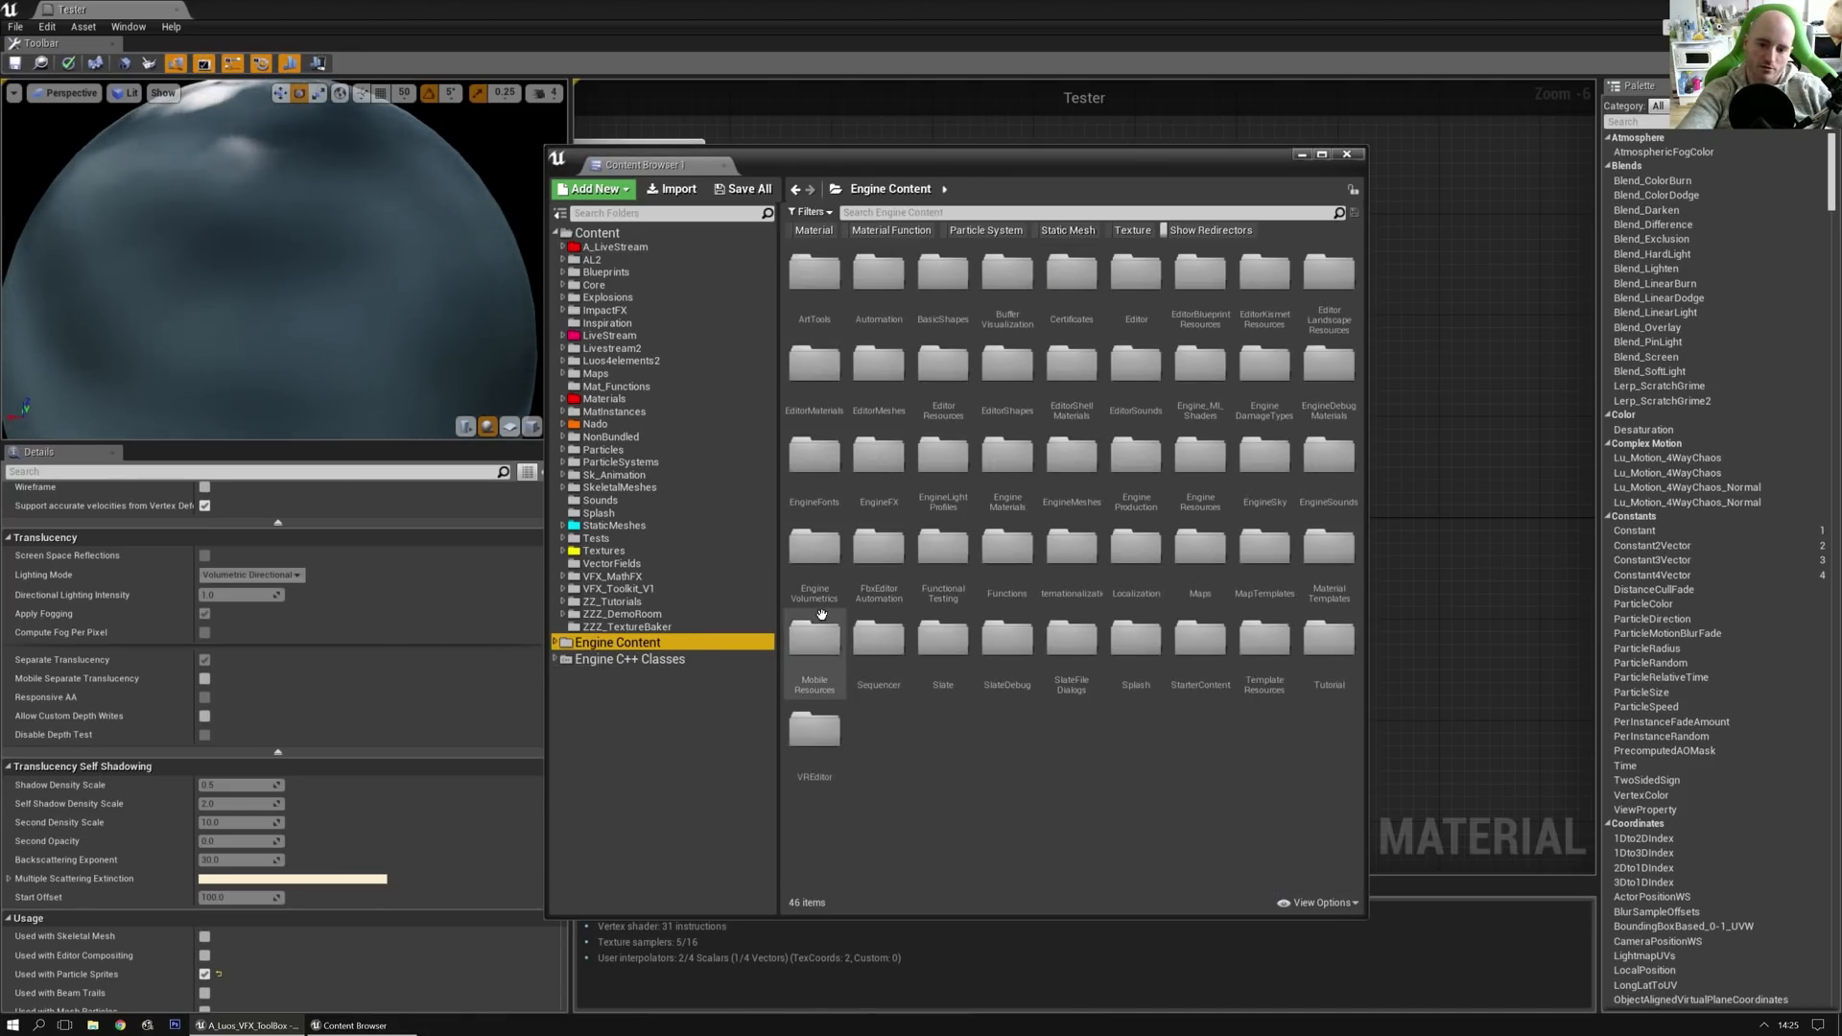
left_click(808, 211)
mouse_move(824, 495)
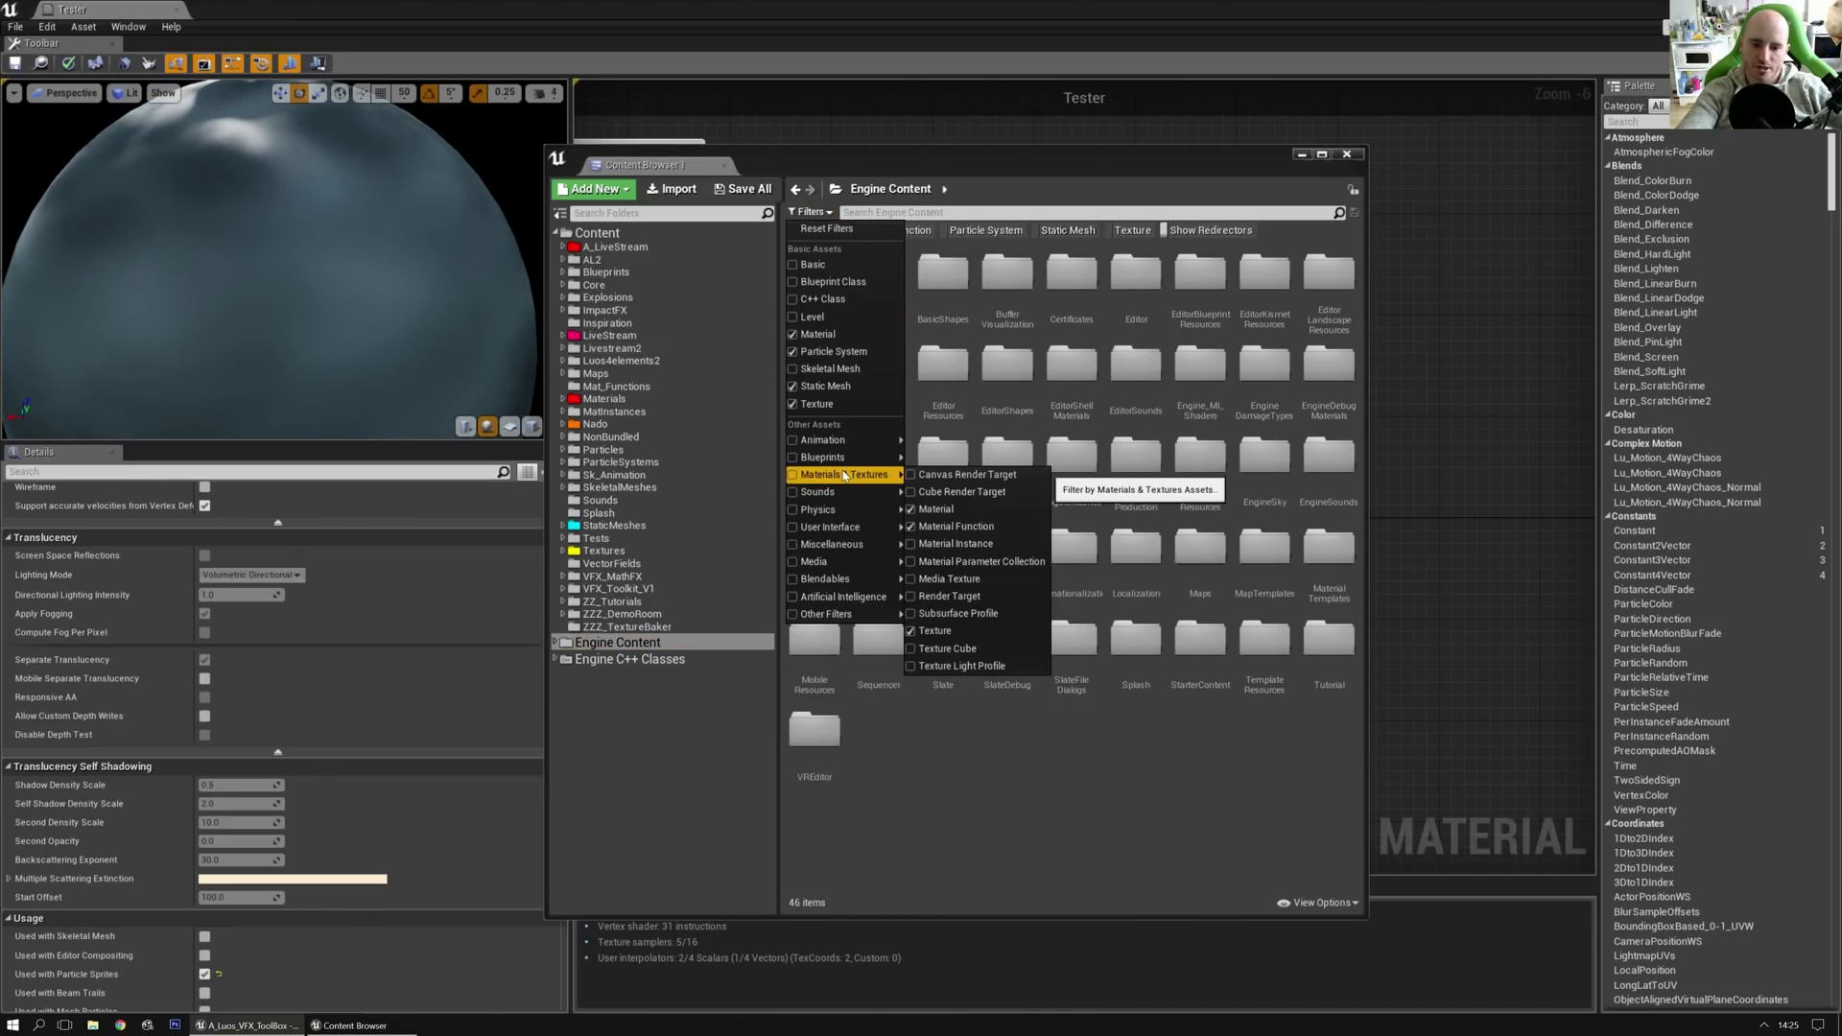
left_click(978, 527)
left_click(809, 212)
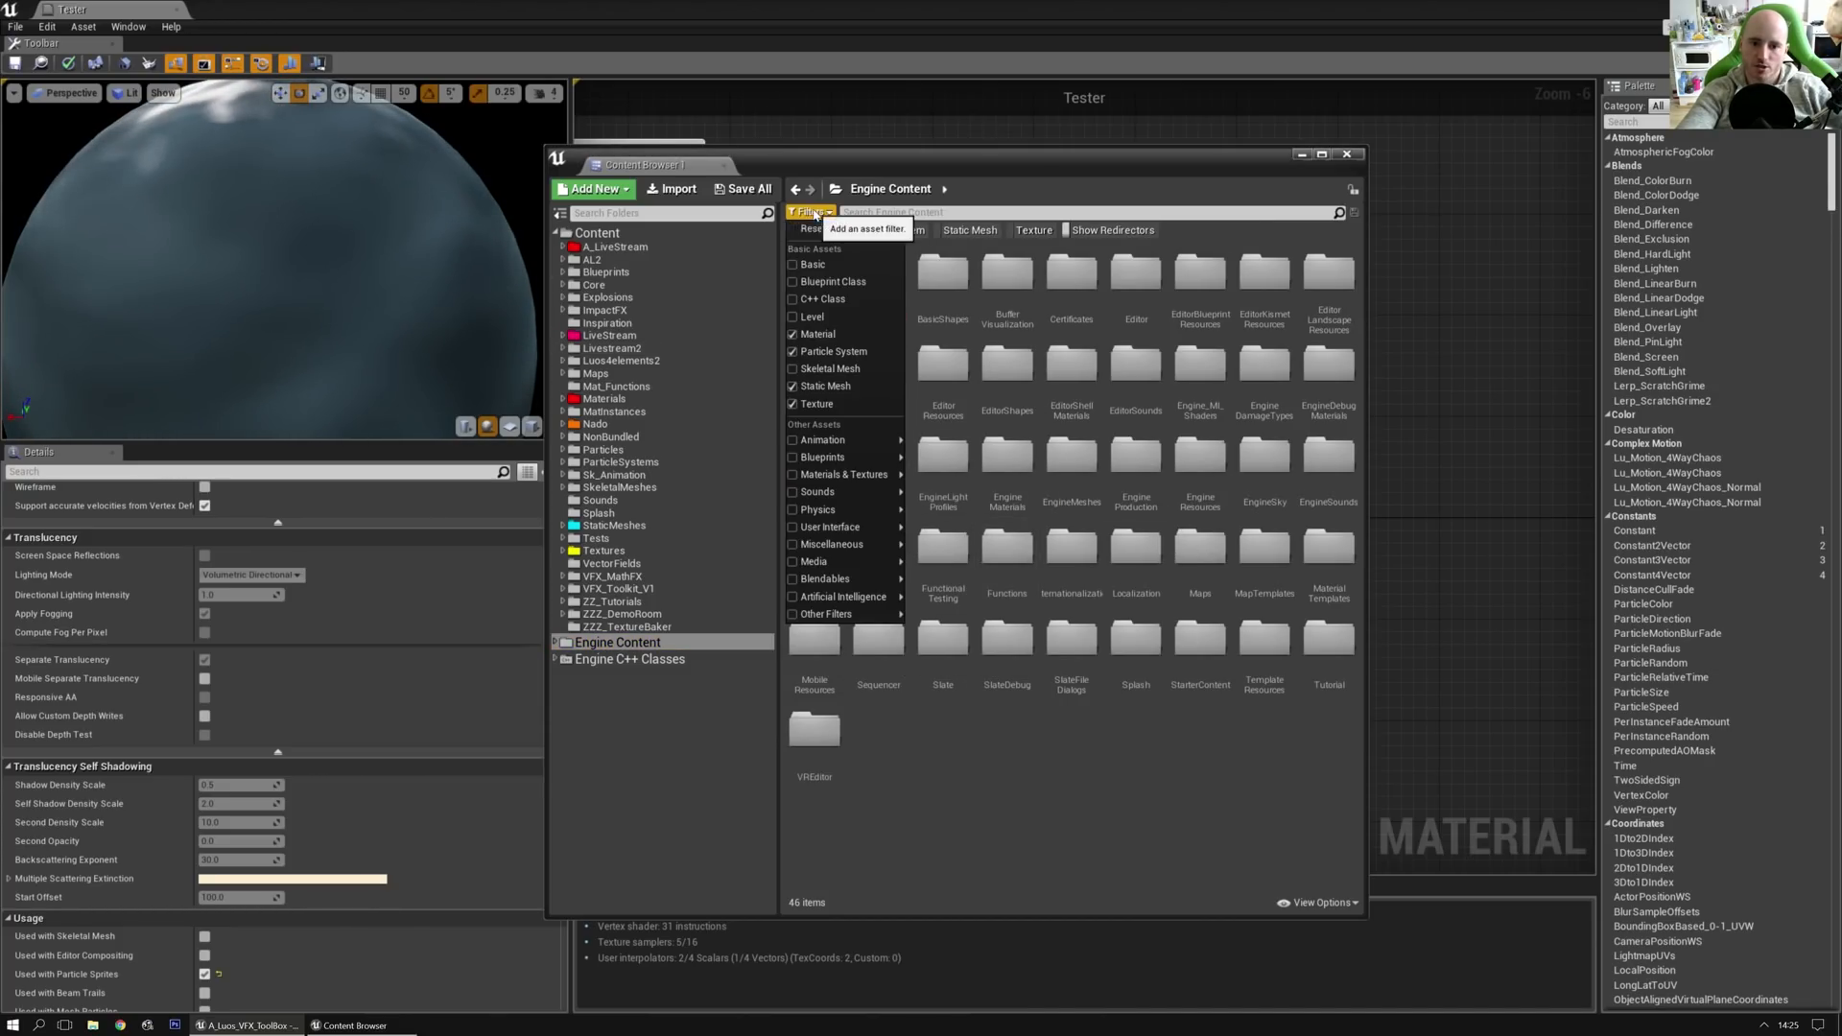
mouse_move(854, 516)
mouse_move(865, 476)
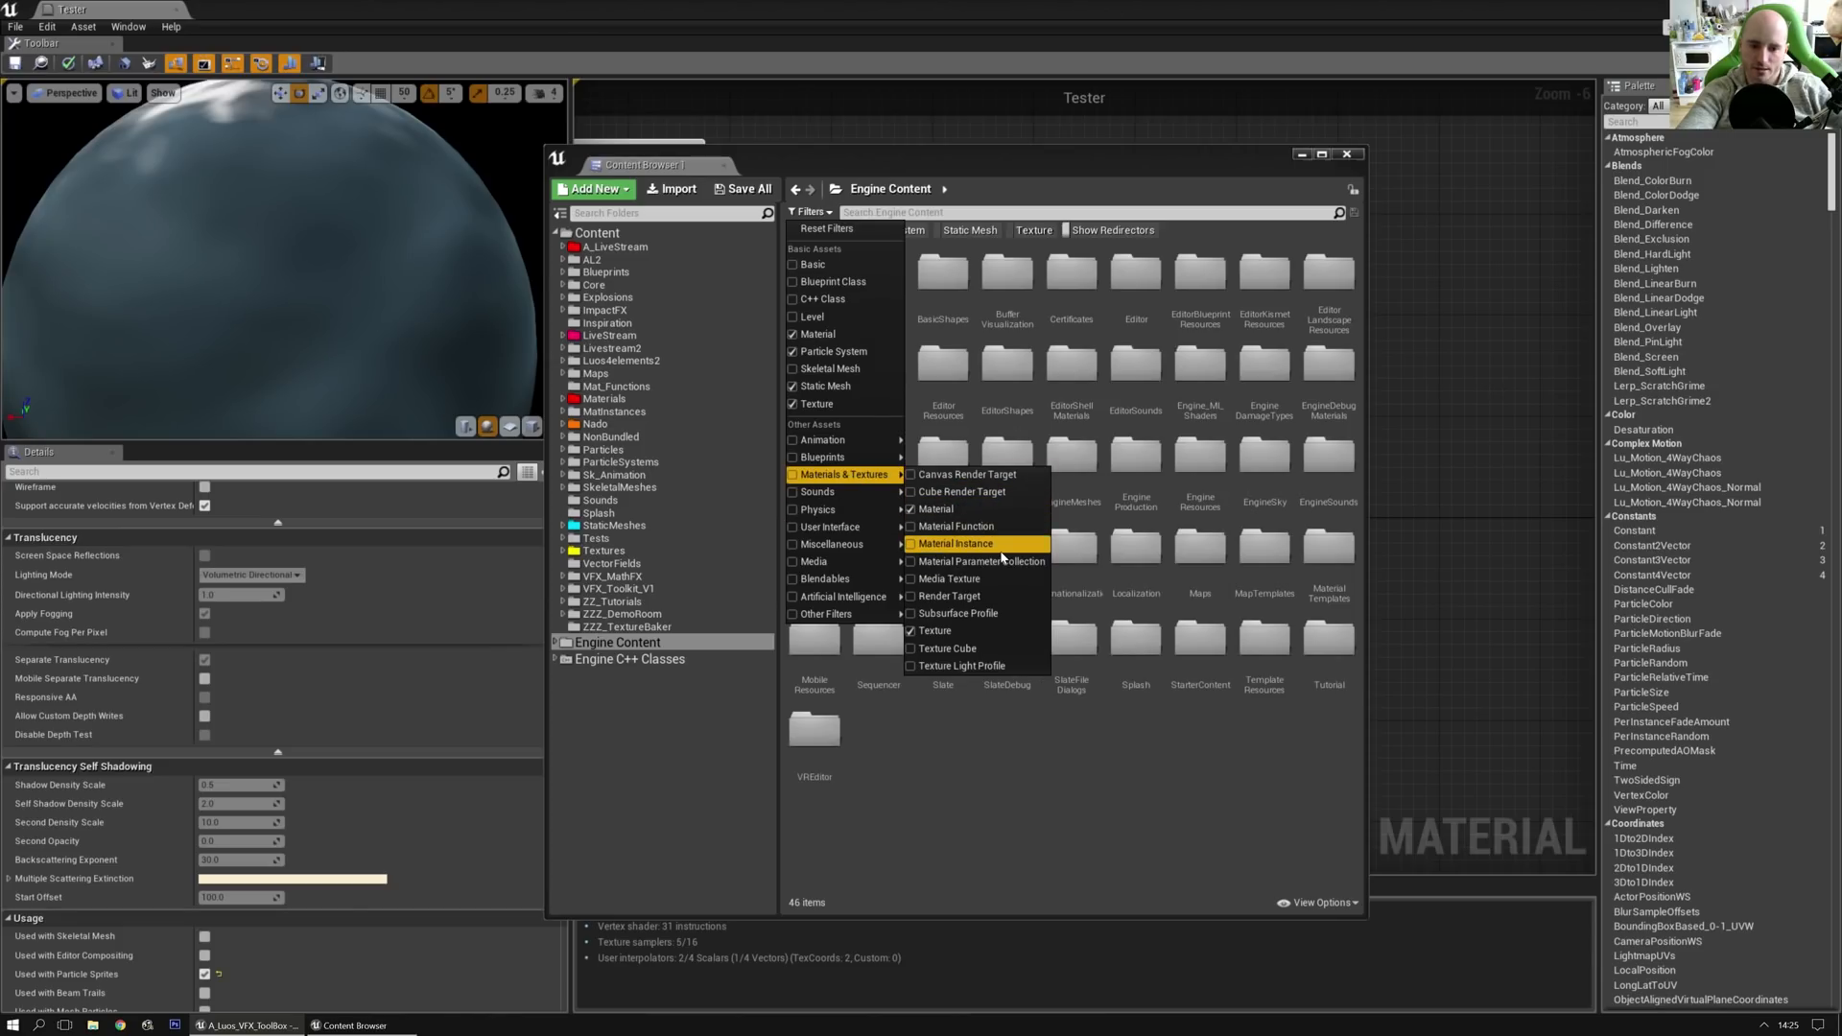
left_click(1001, 551)
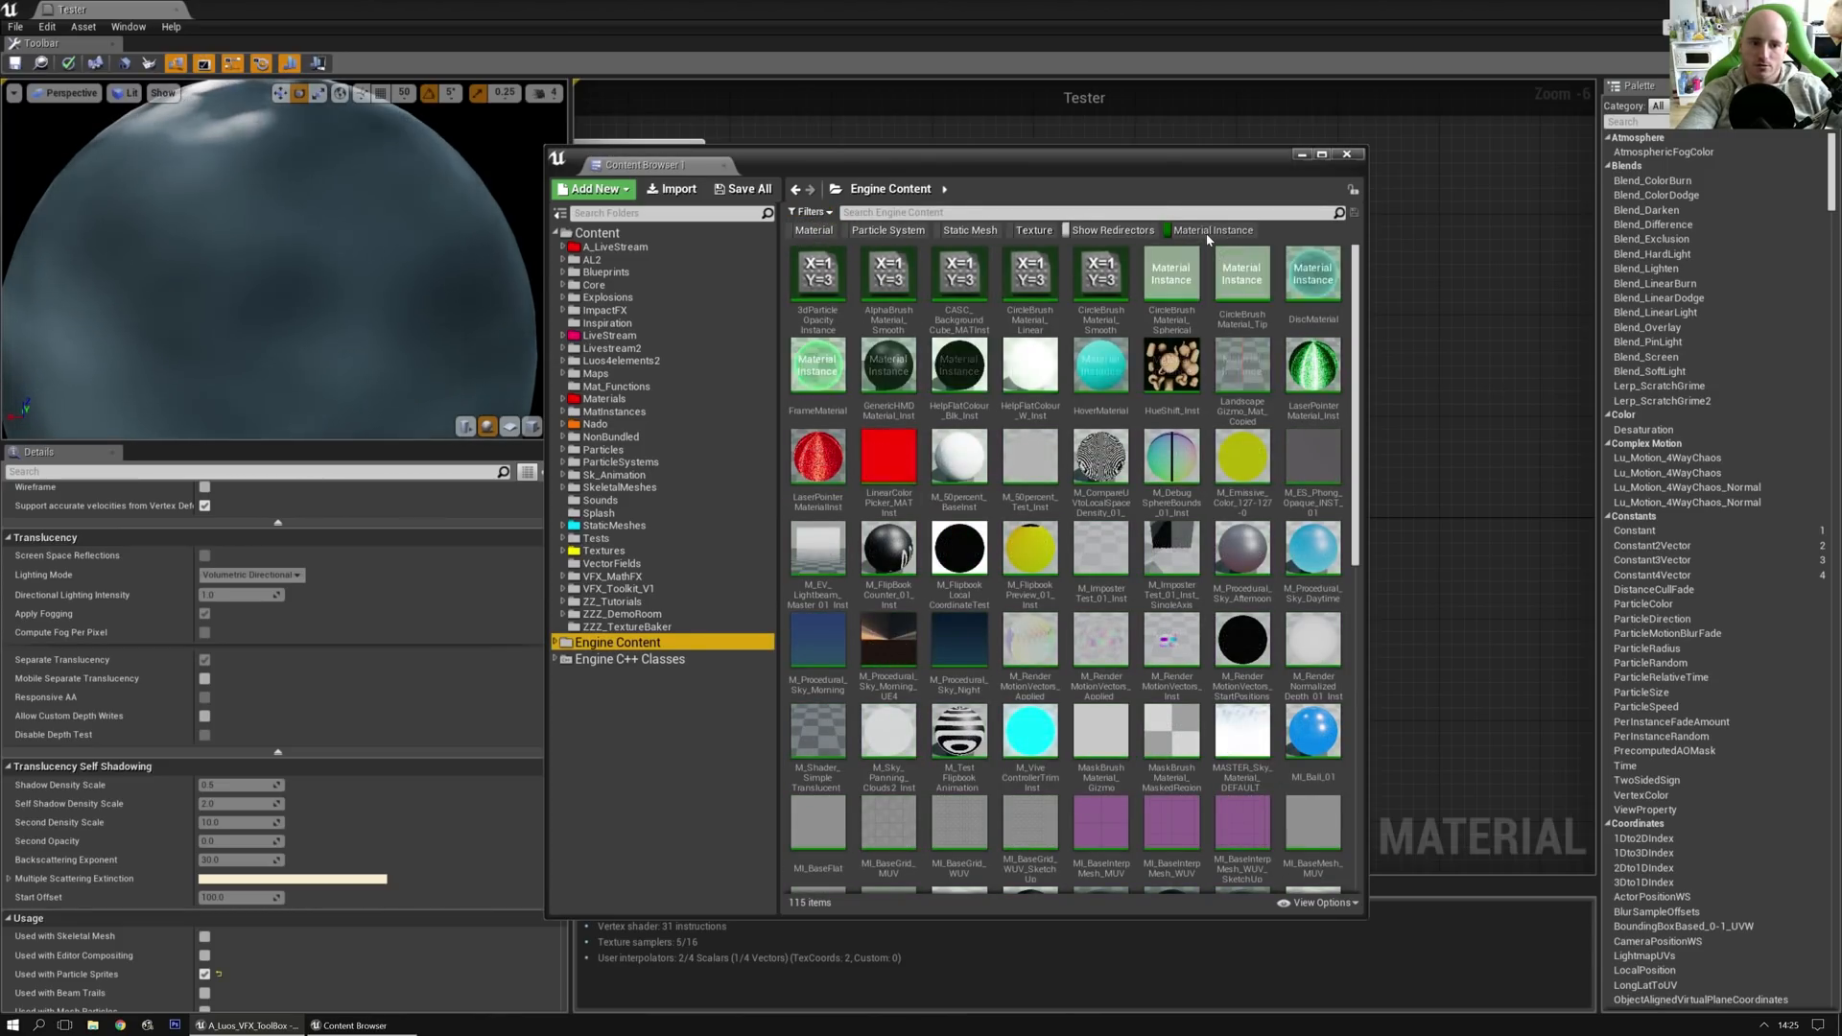
left_click(1208, 235)
Step: Filter the Engine Content assets by Material Function
left_click(808, 211)
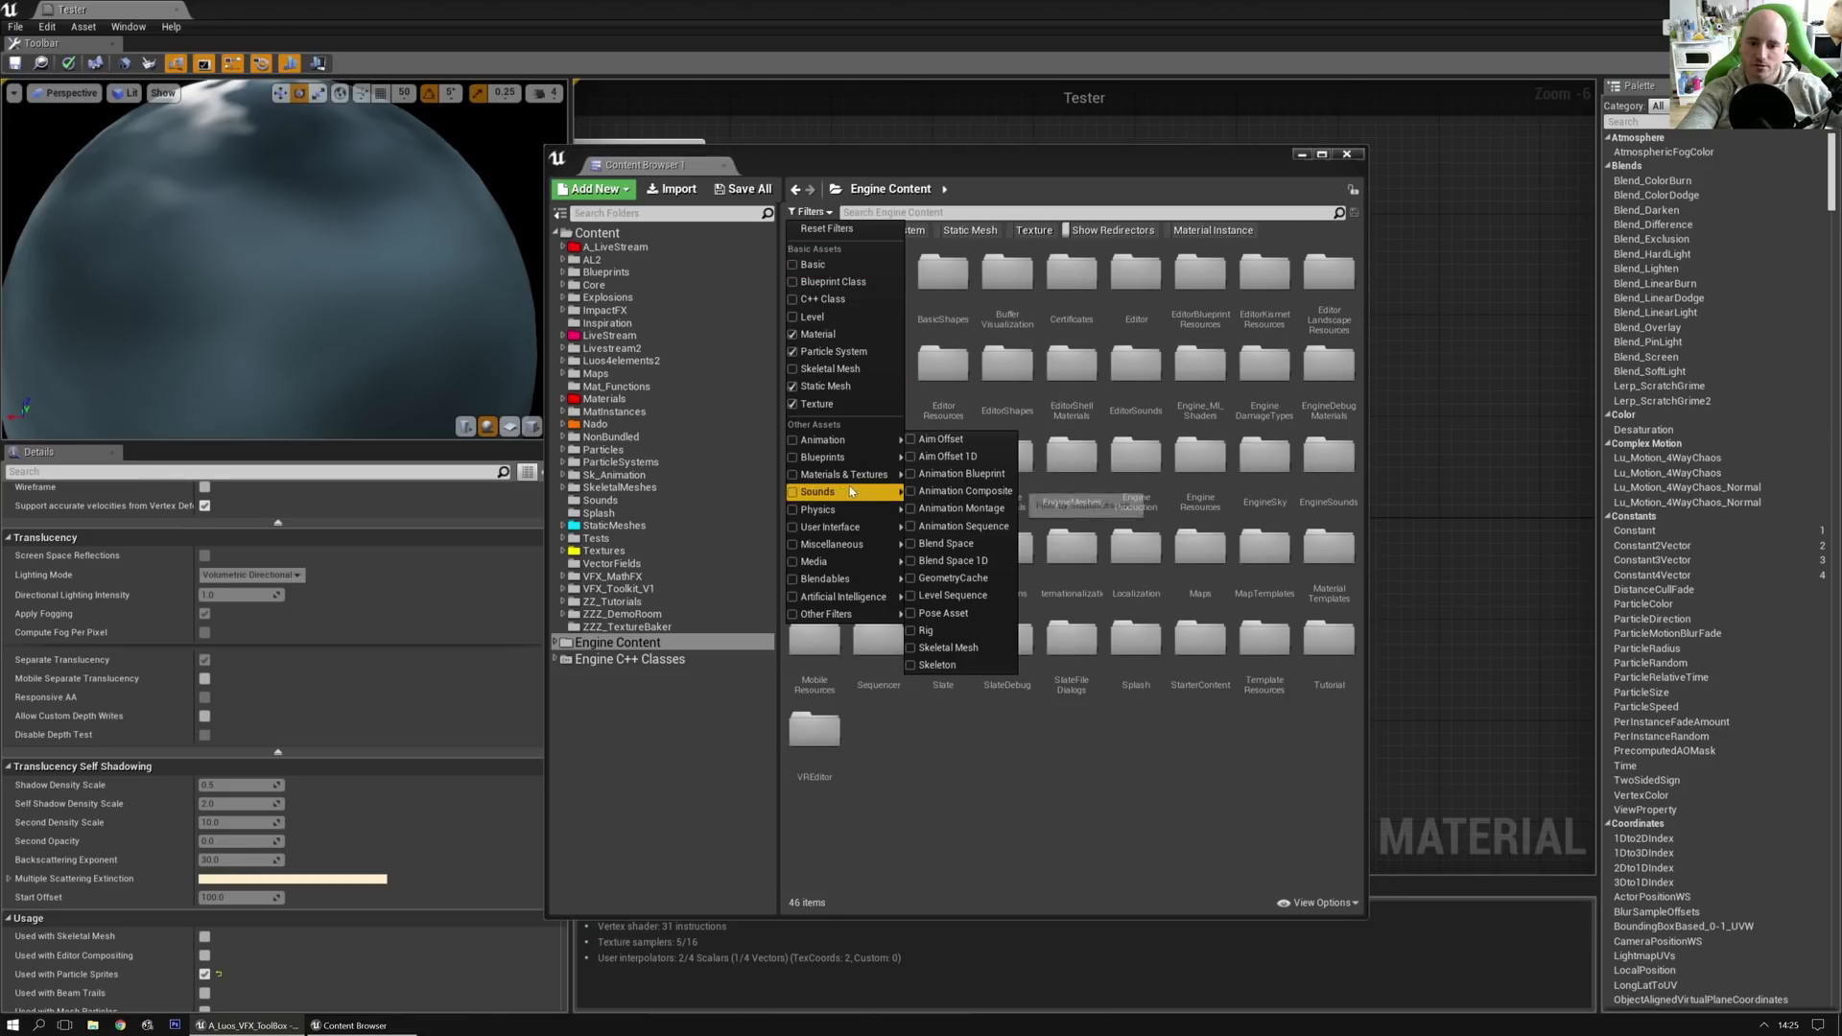
mouse_move(859, 480)
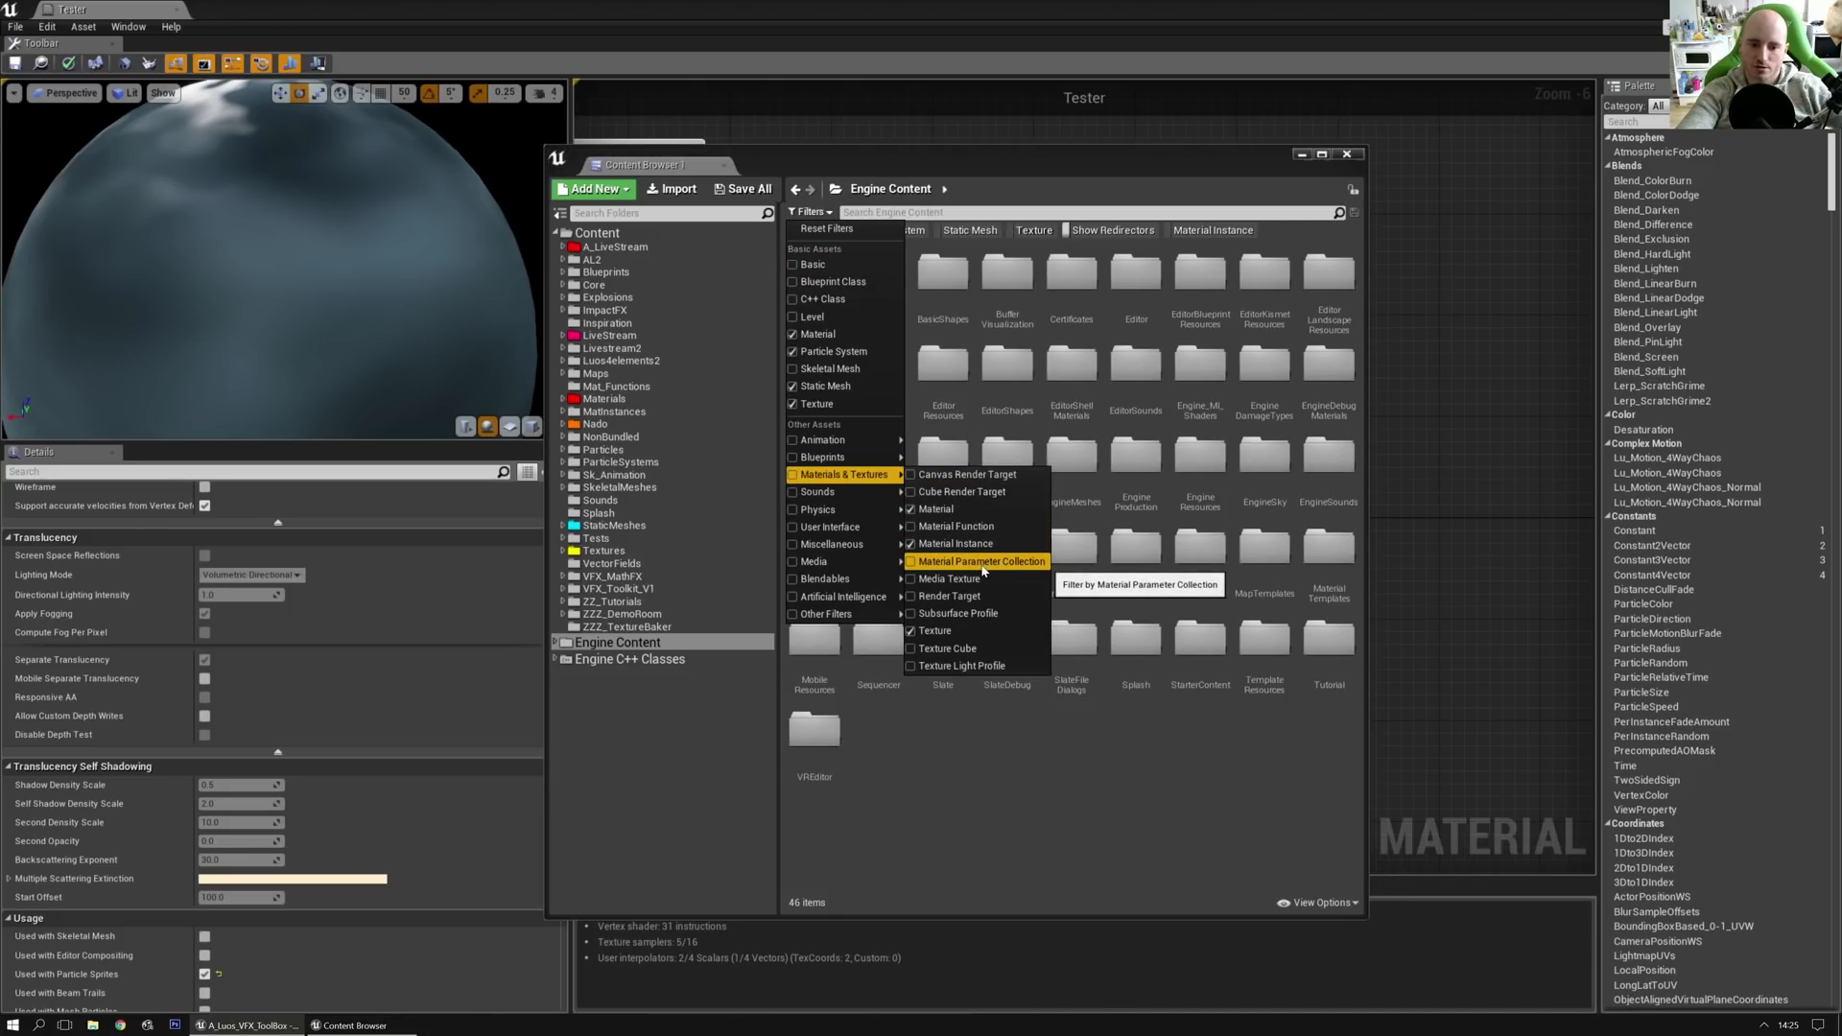
left_click(982, 535)
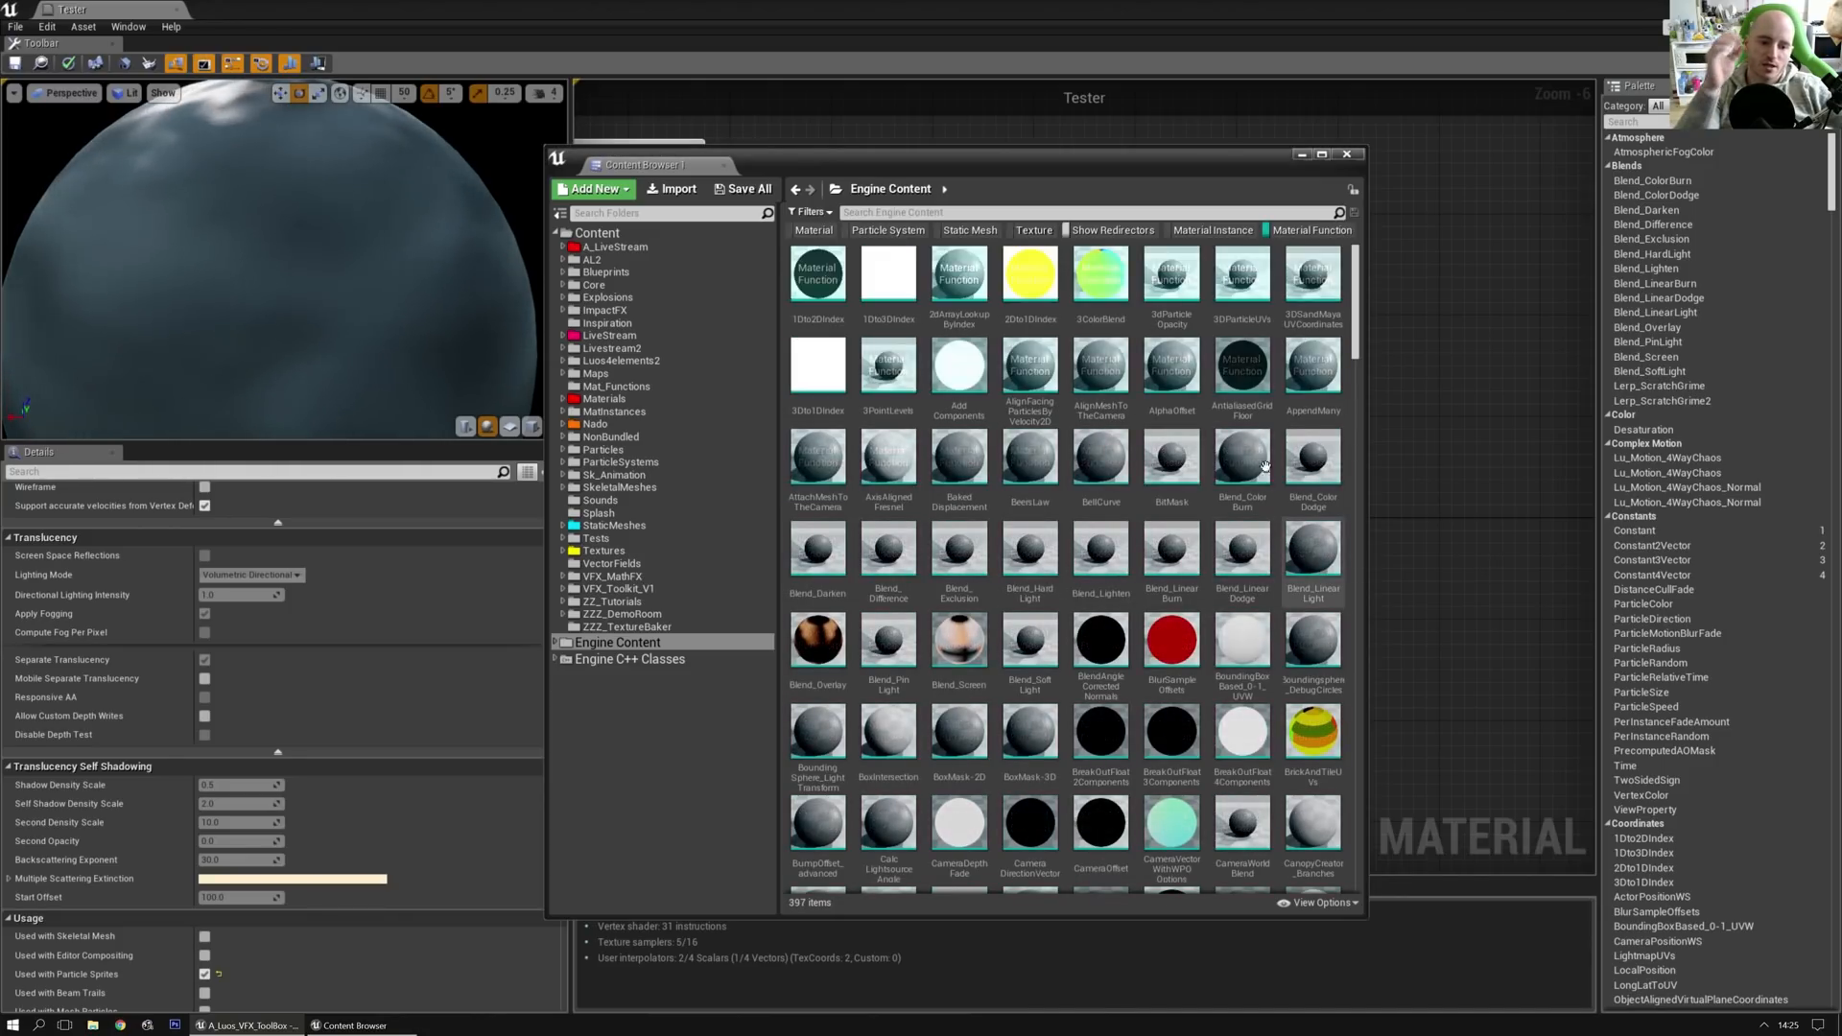
mouse_move(1357, 305)
left_mouse_down()
mouse_move(1359, 848)
mouse_move(1357, 317)
left_mouse_up()
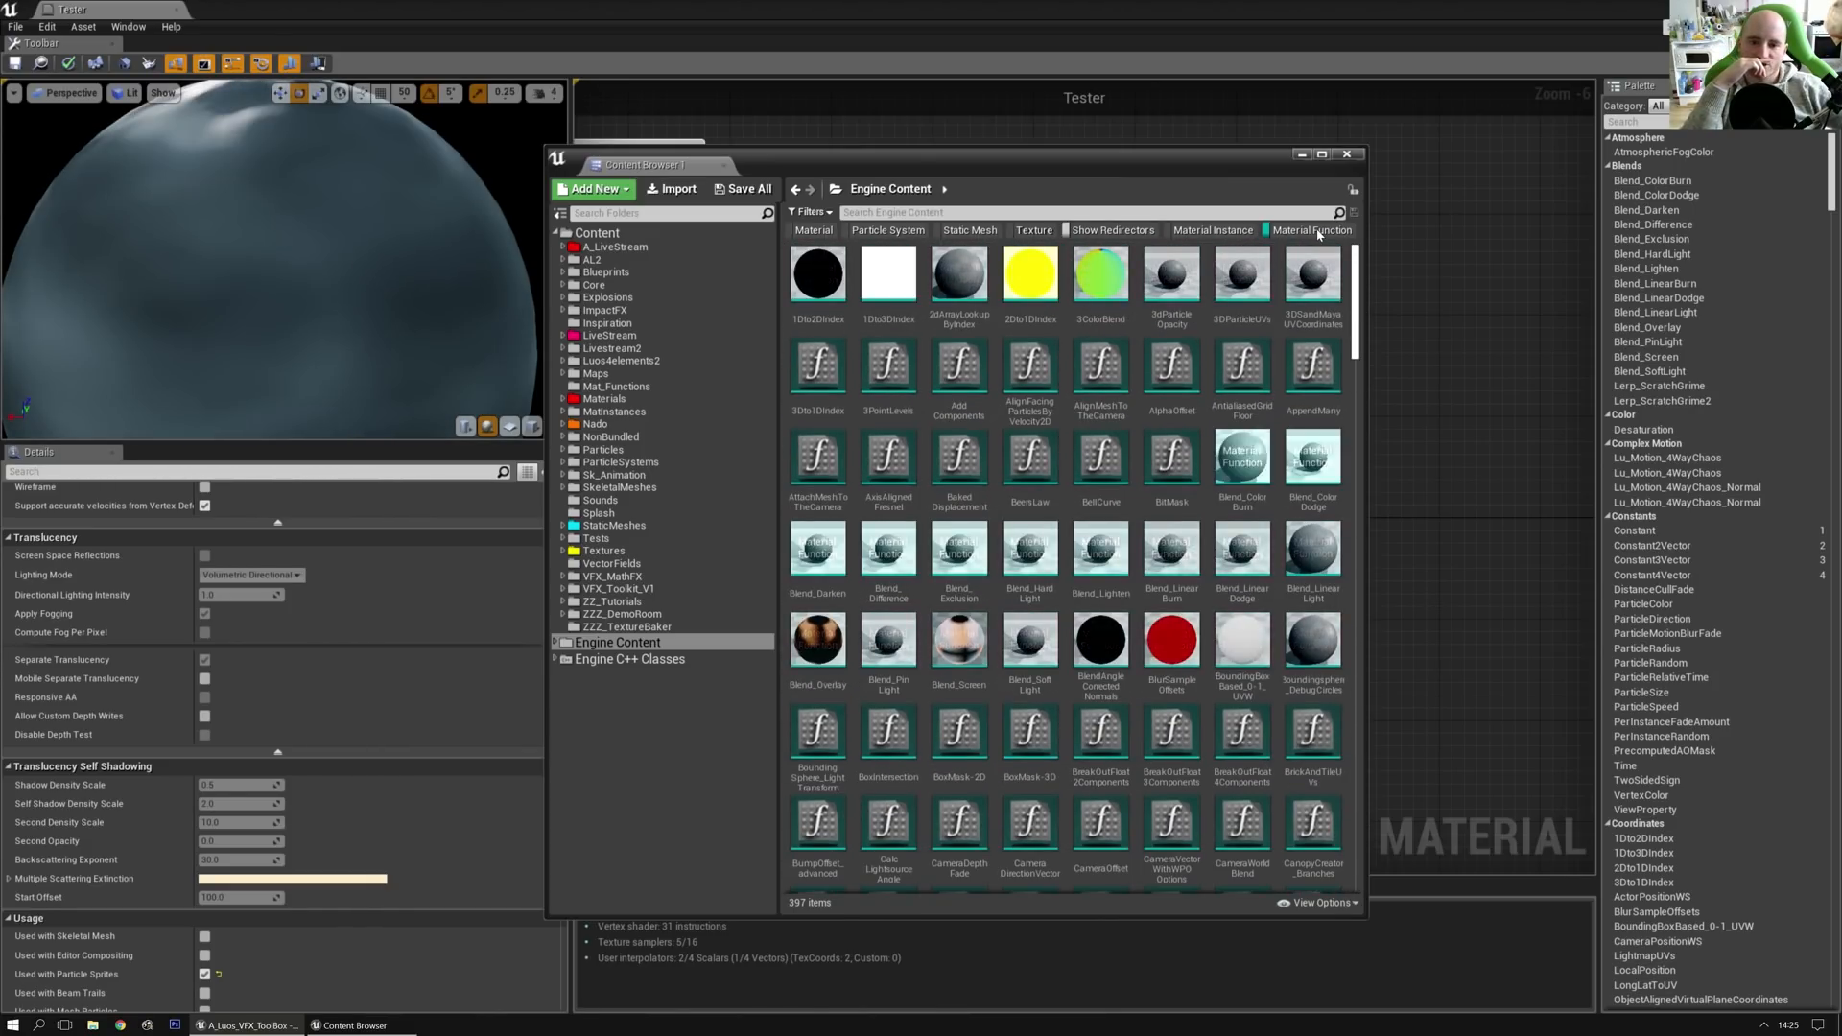
Step: Show the material functions in Columns view, sort them by bExposeToLibrary and look through the functions marked False
left_click(1328, 905)
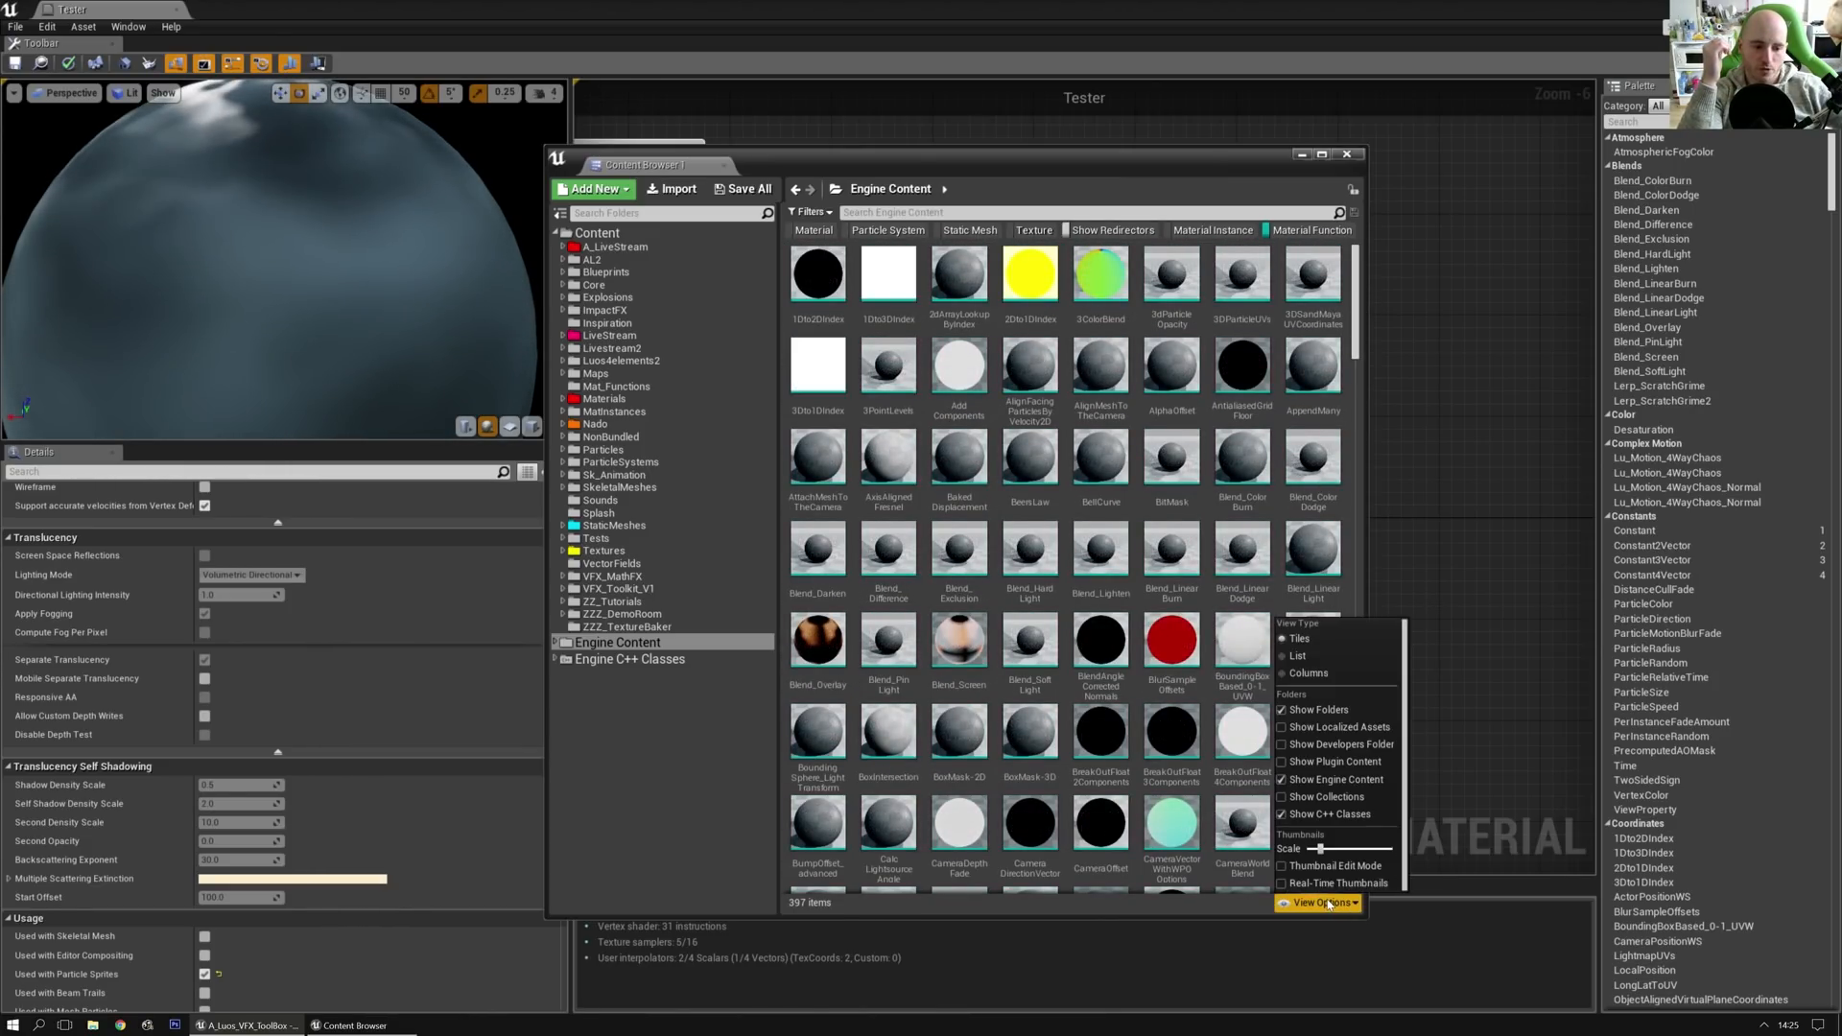
left_click(1328, 674)
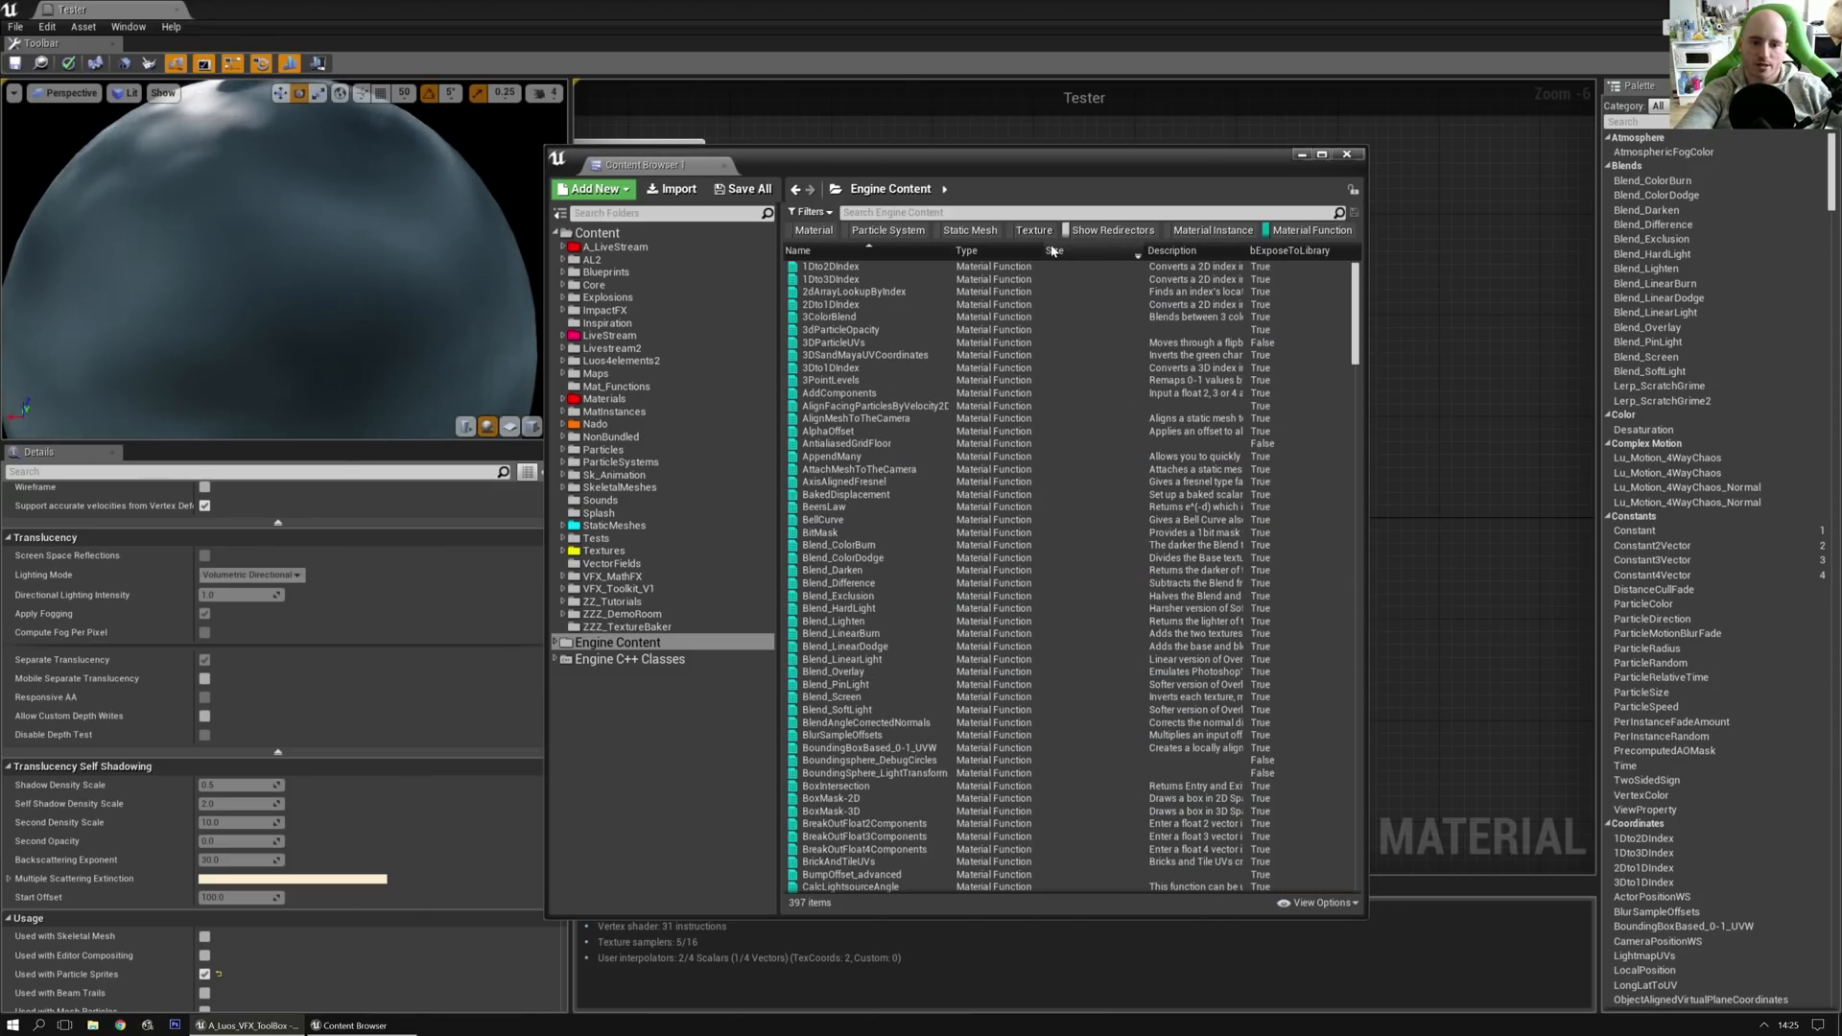
left_click(1291, 252)
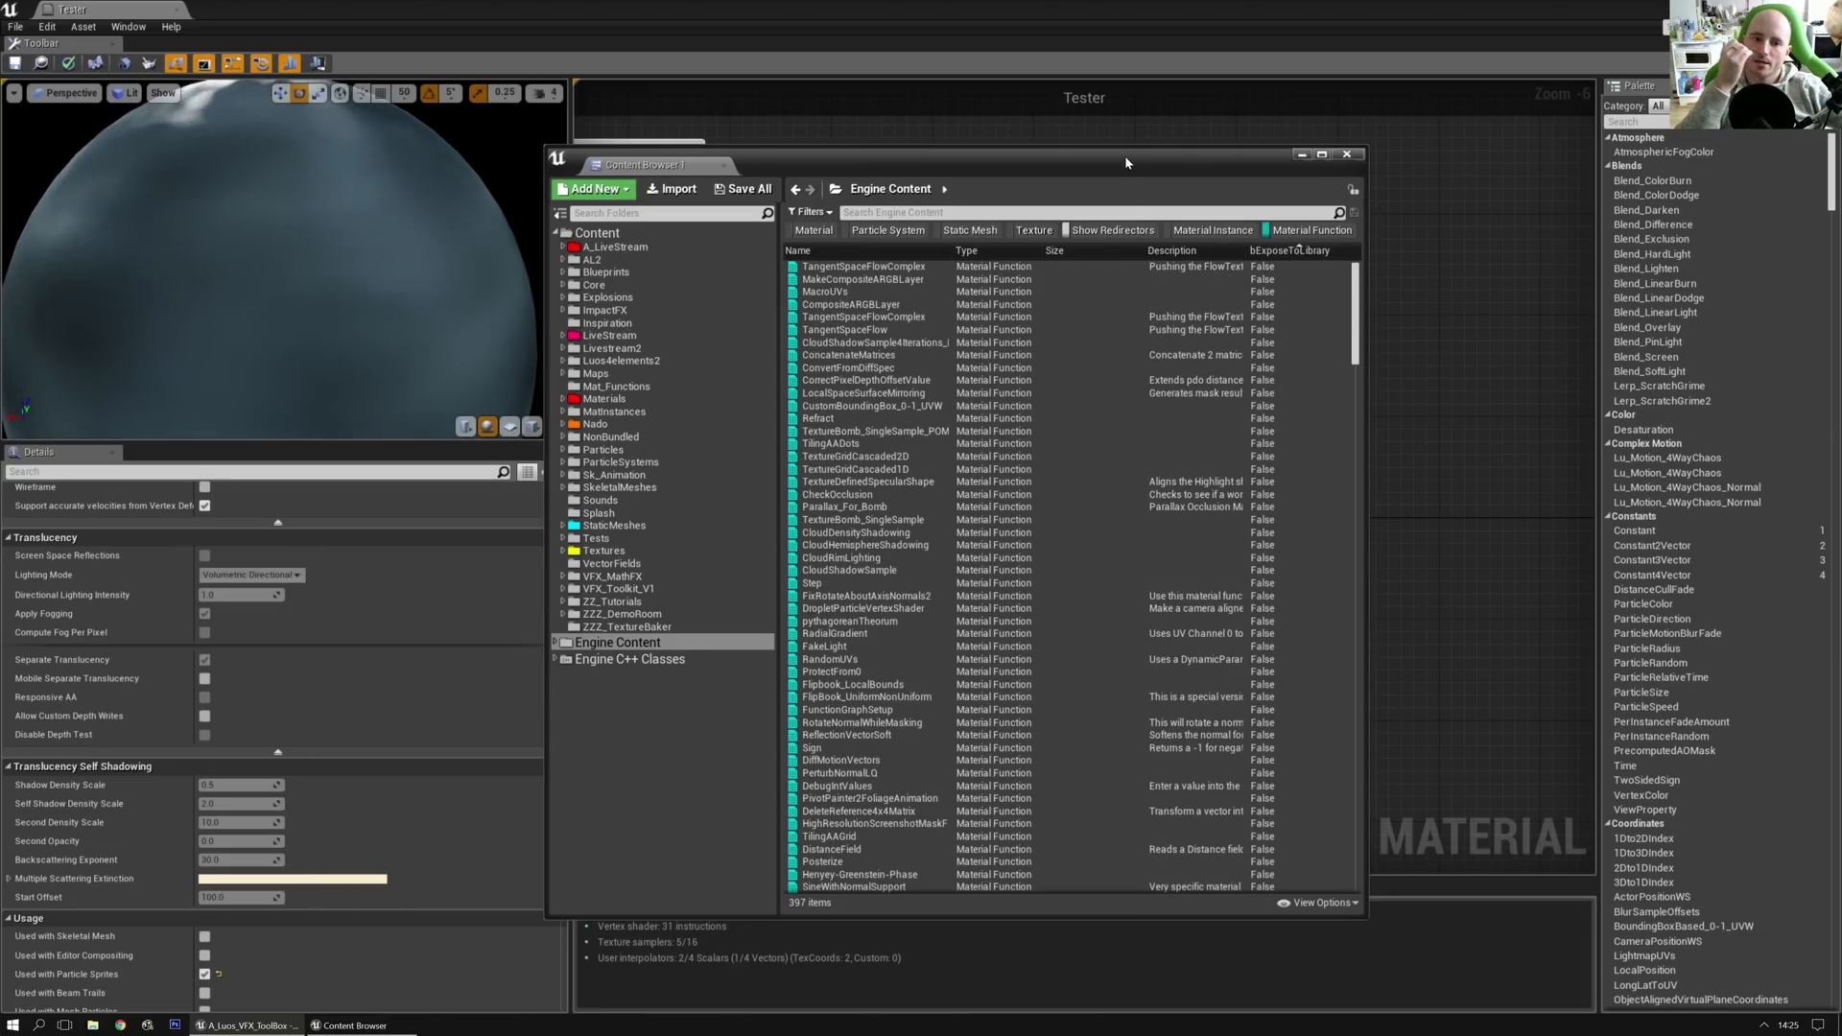
left_click_drag(1126, 161, 1120, 116)
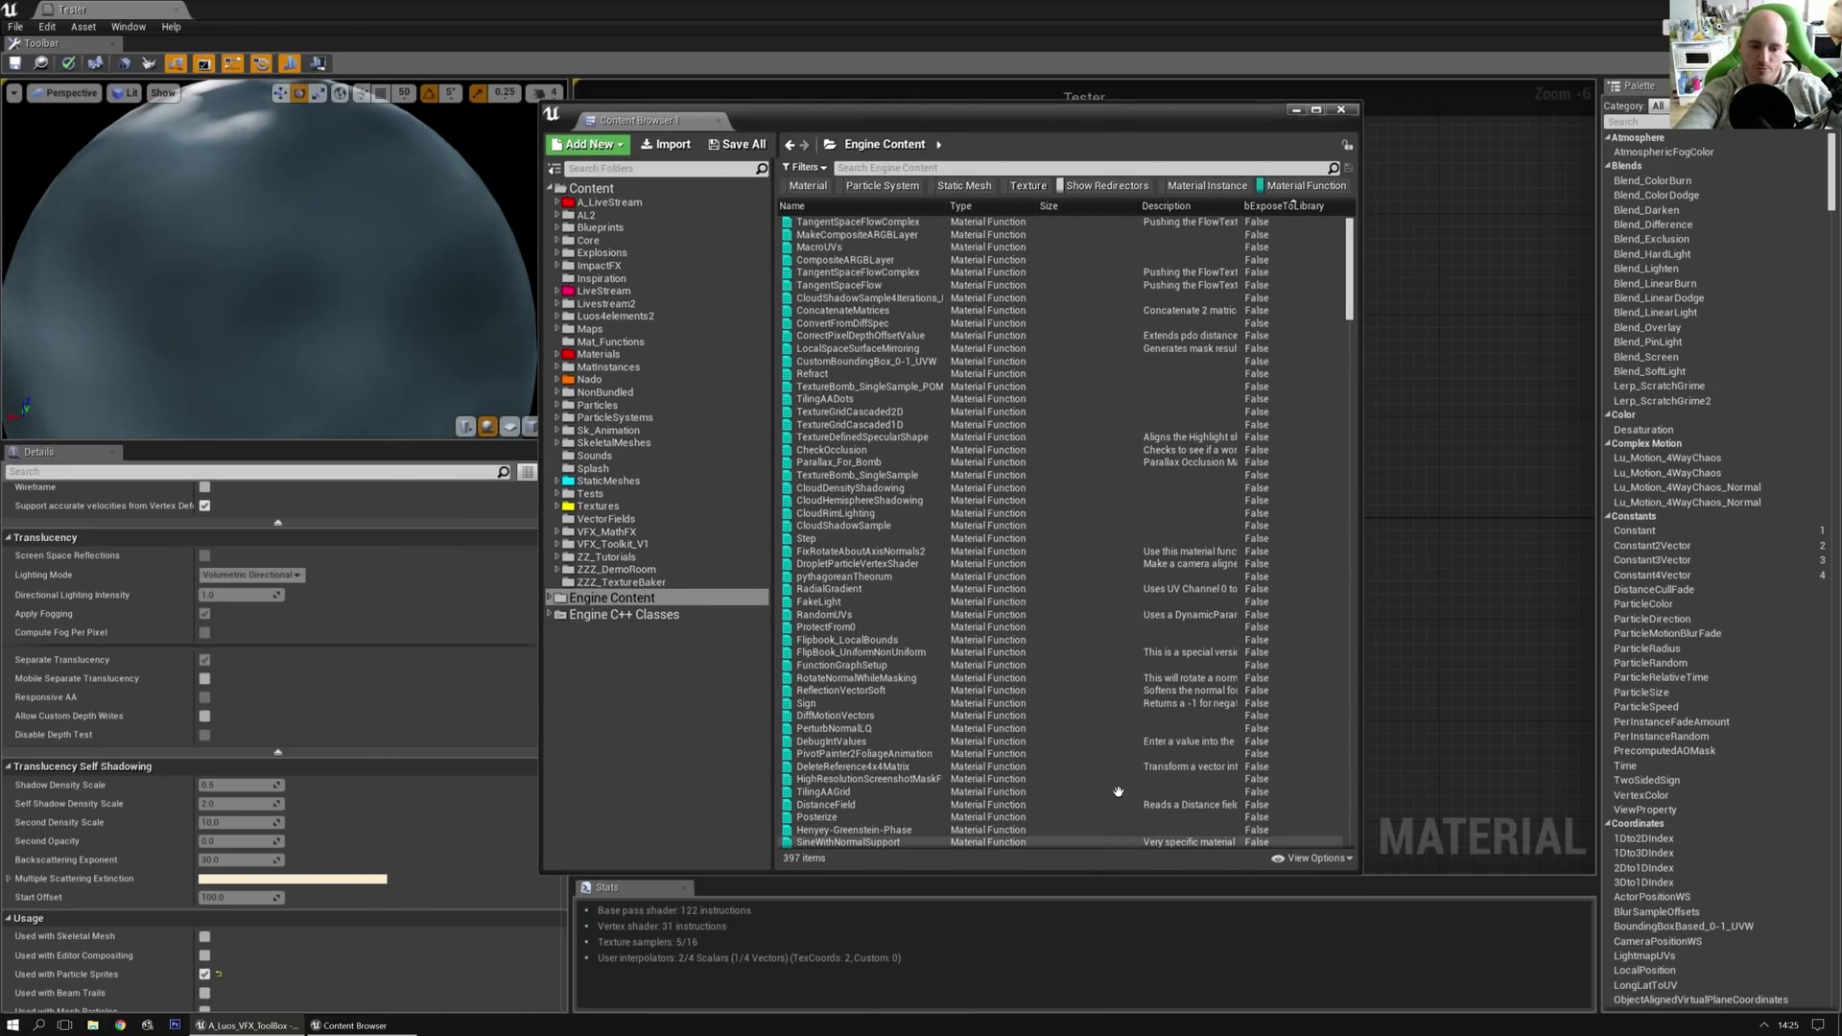
scroll(1130, 382, "down", 15)
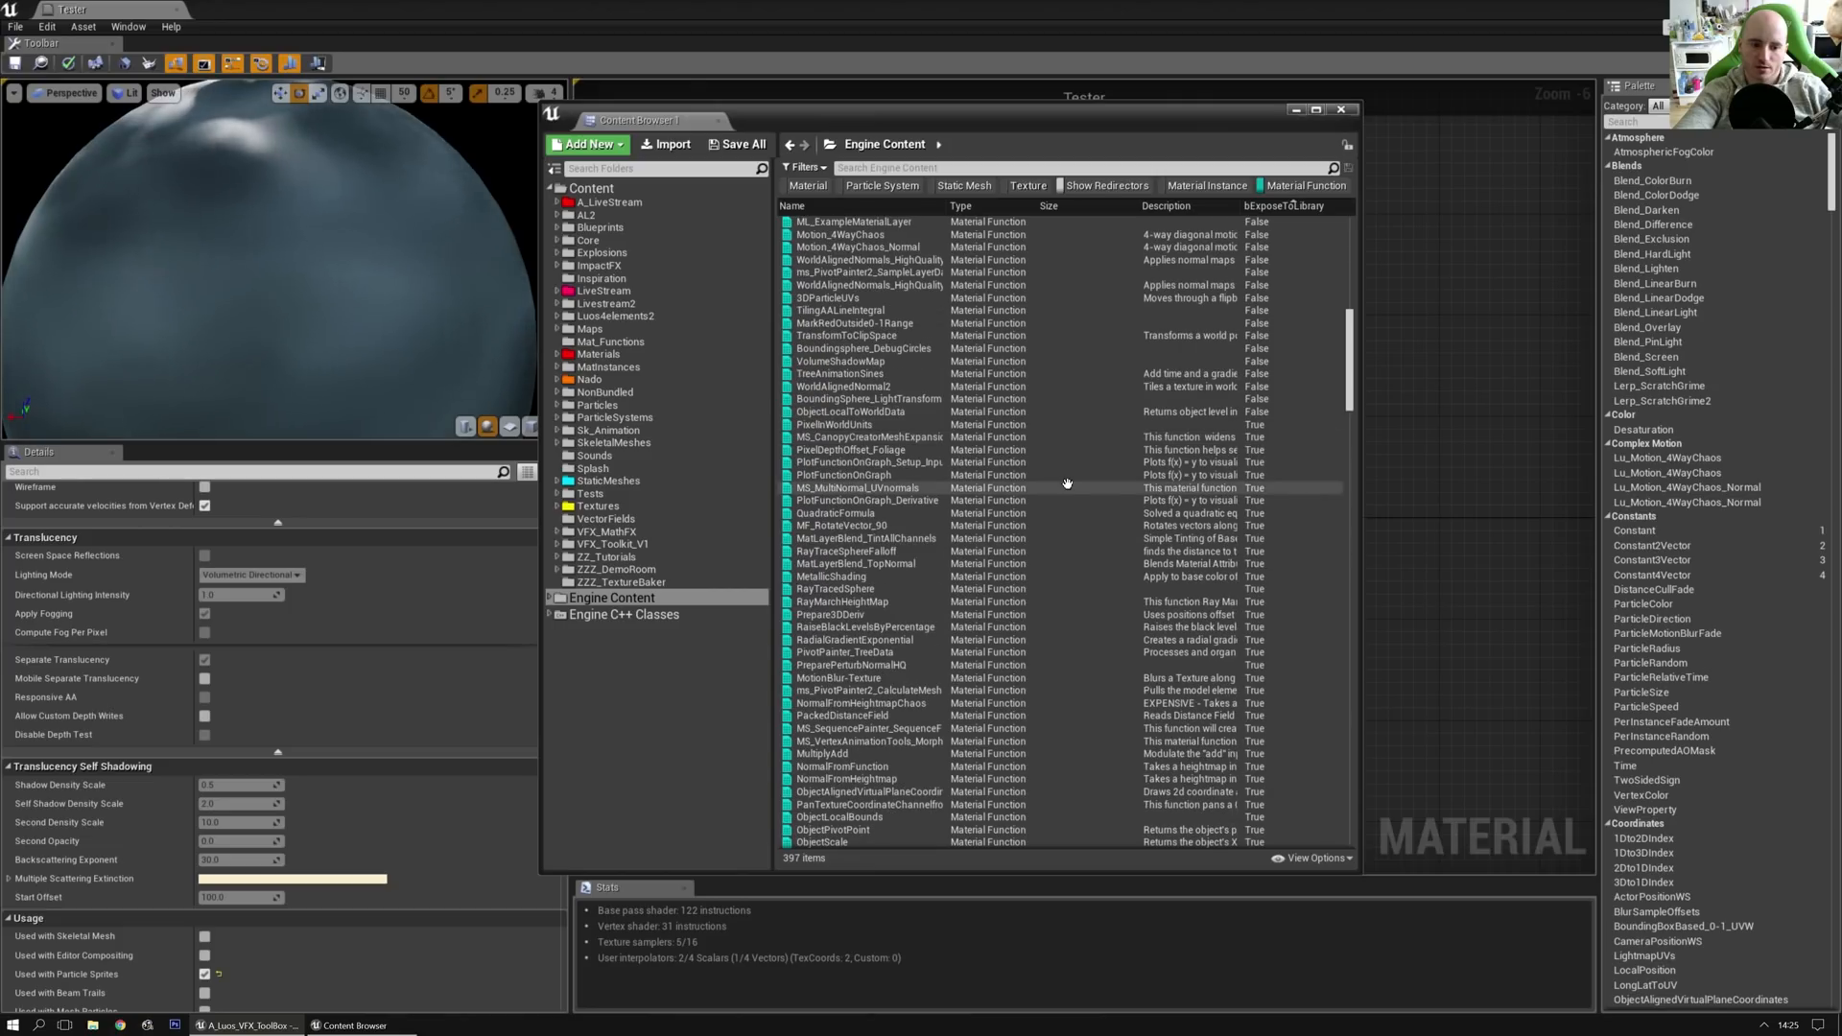
scroll(1067, 483, "up", 15)
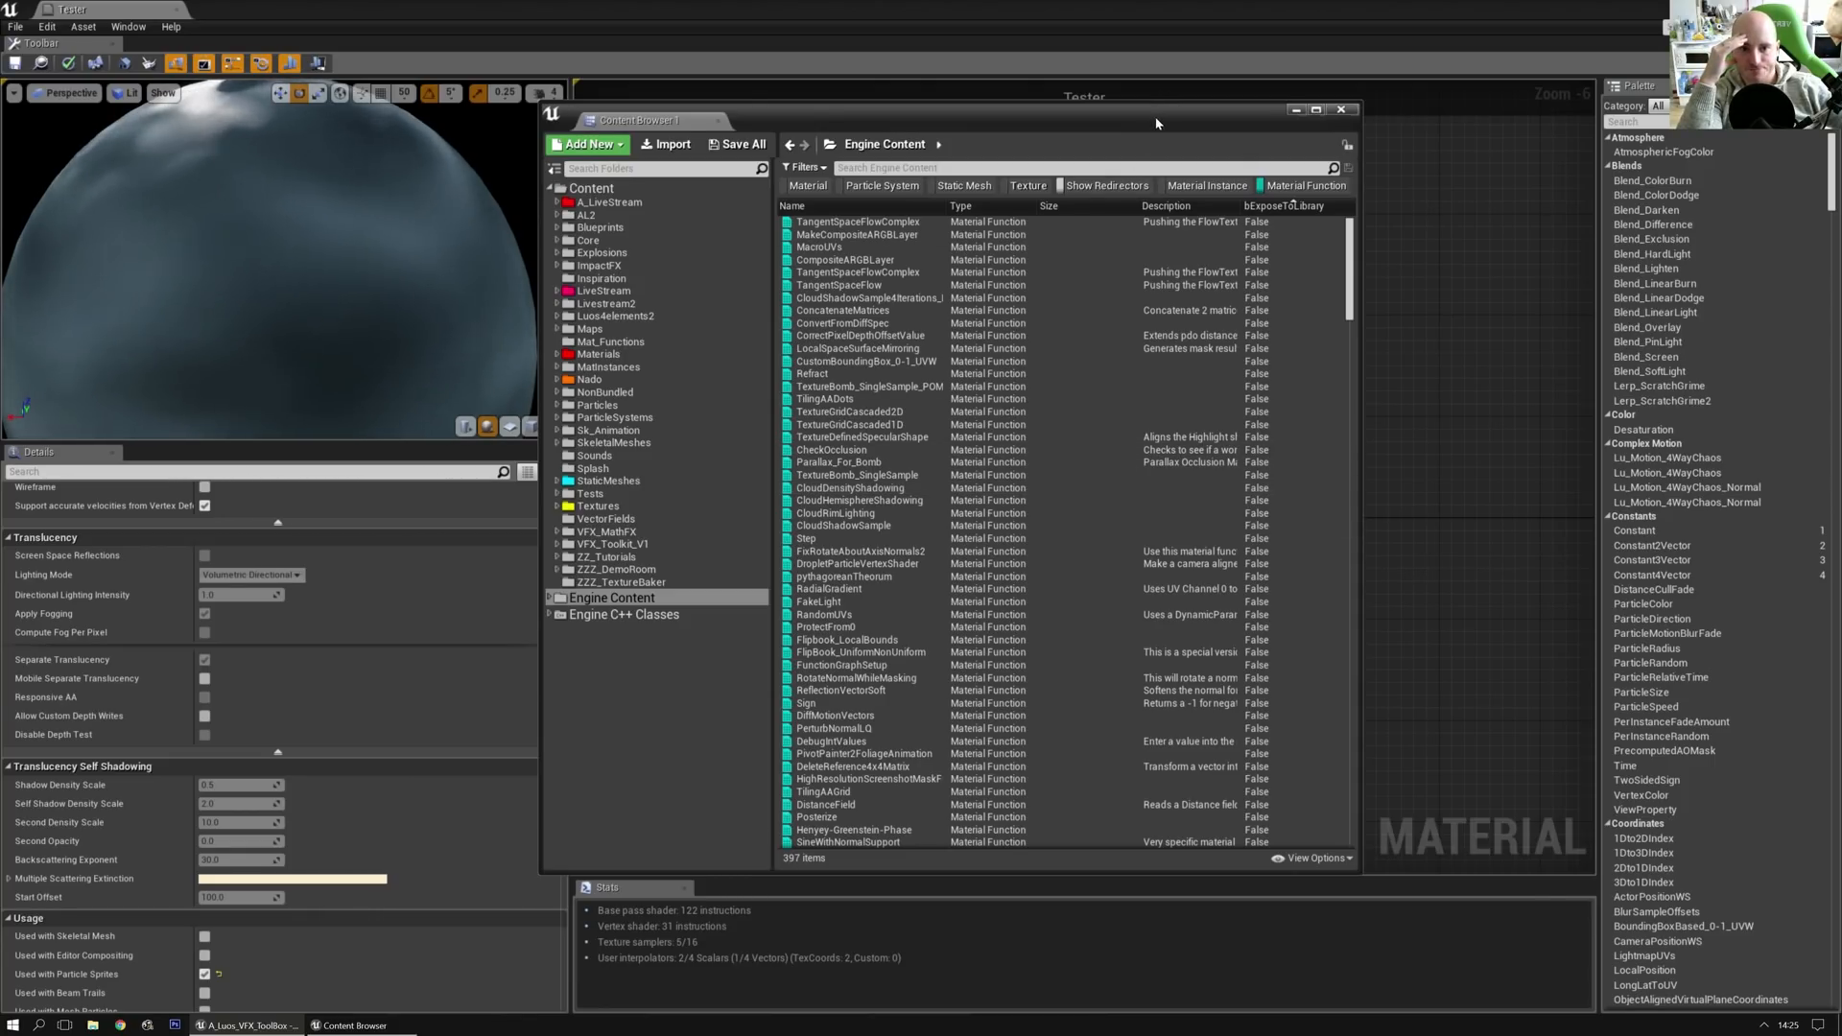
Step: Move the content browser off the material graph and examine the Motion 4 way comment group
left_click_drag(1155, 119, 0, 153)
scroll(740, 360, "up", 3)
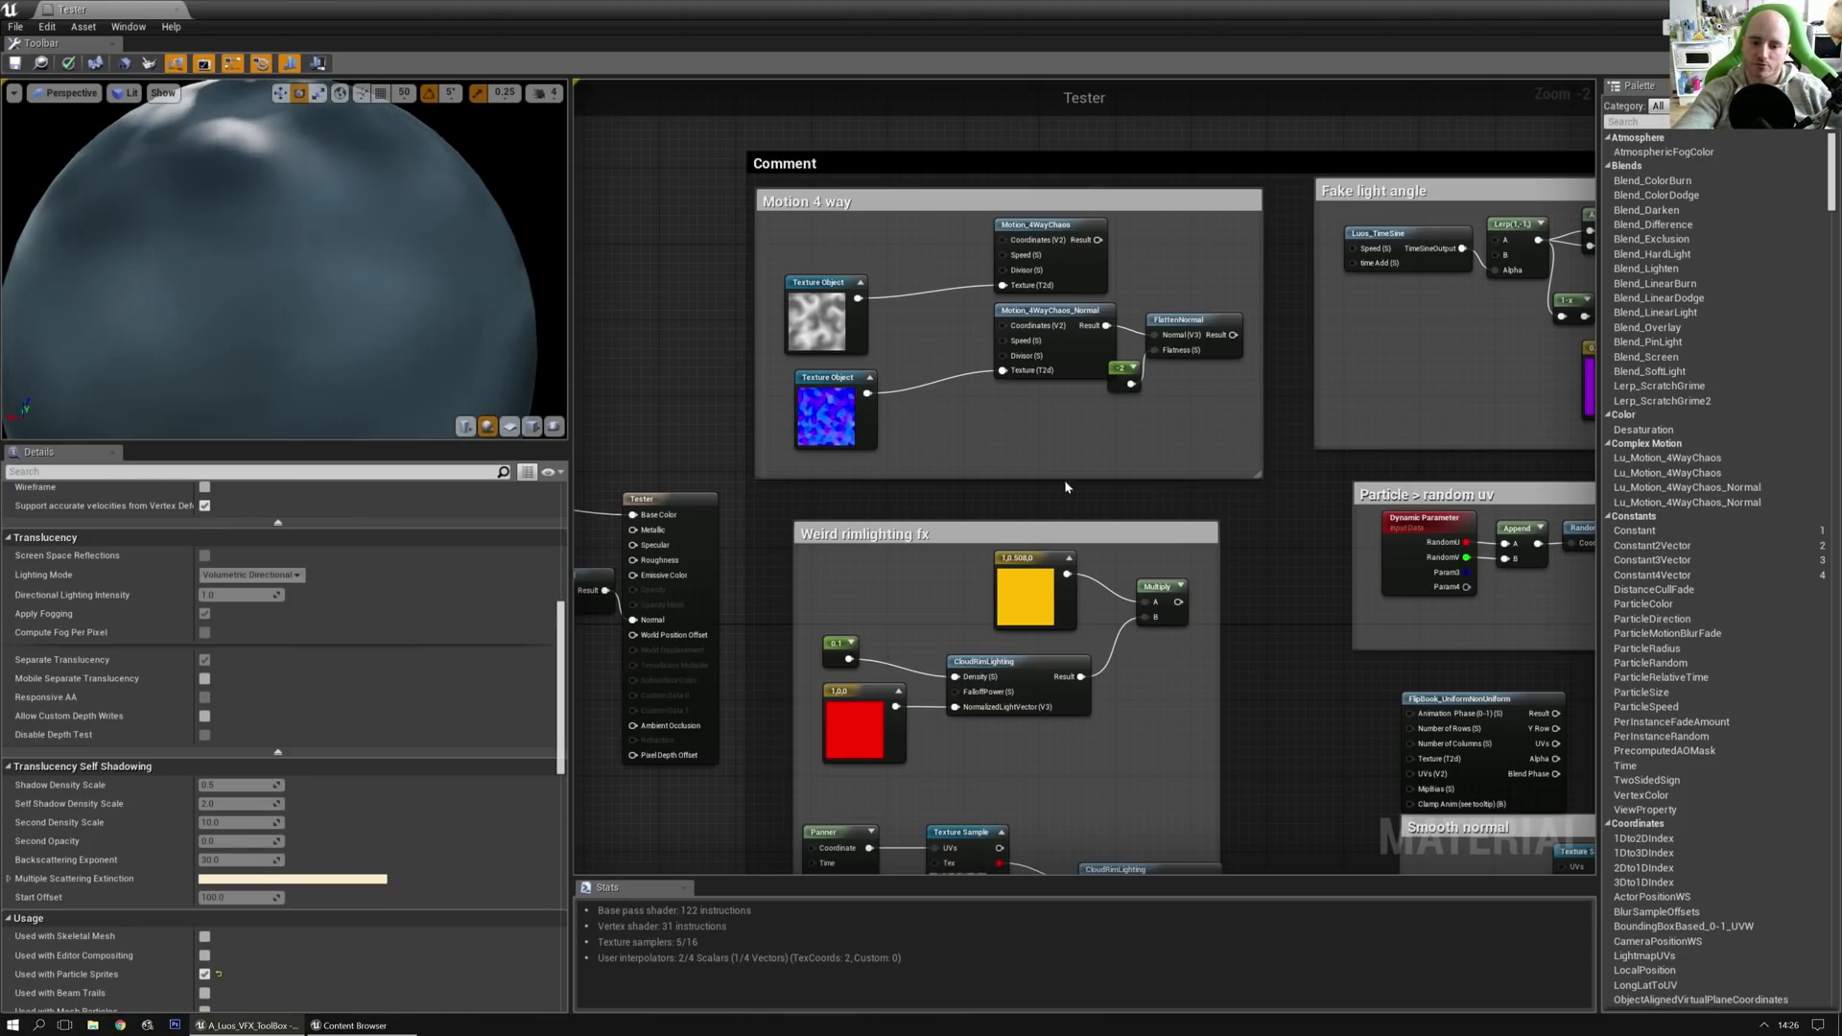
right_click_drag(1076, 481, 1147, 447)
scroll(1148, 446, "down", 2)
scroll(1208, 326, "up", 4)
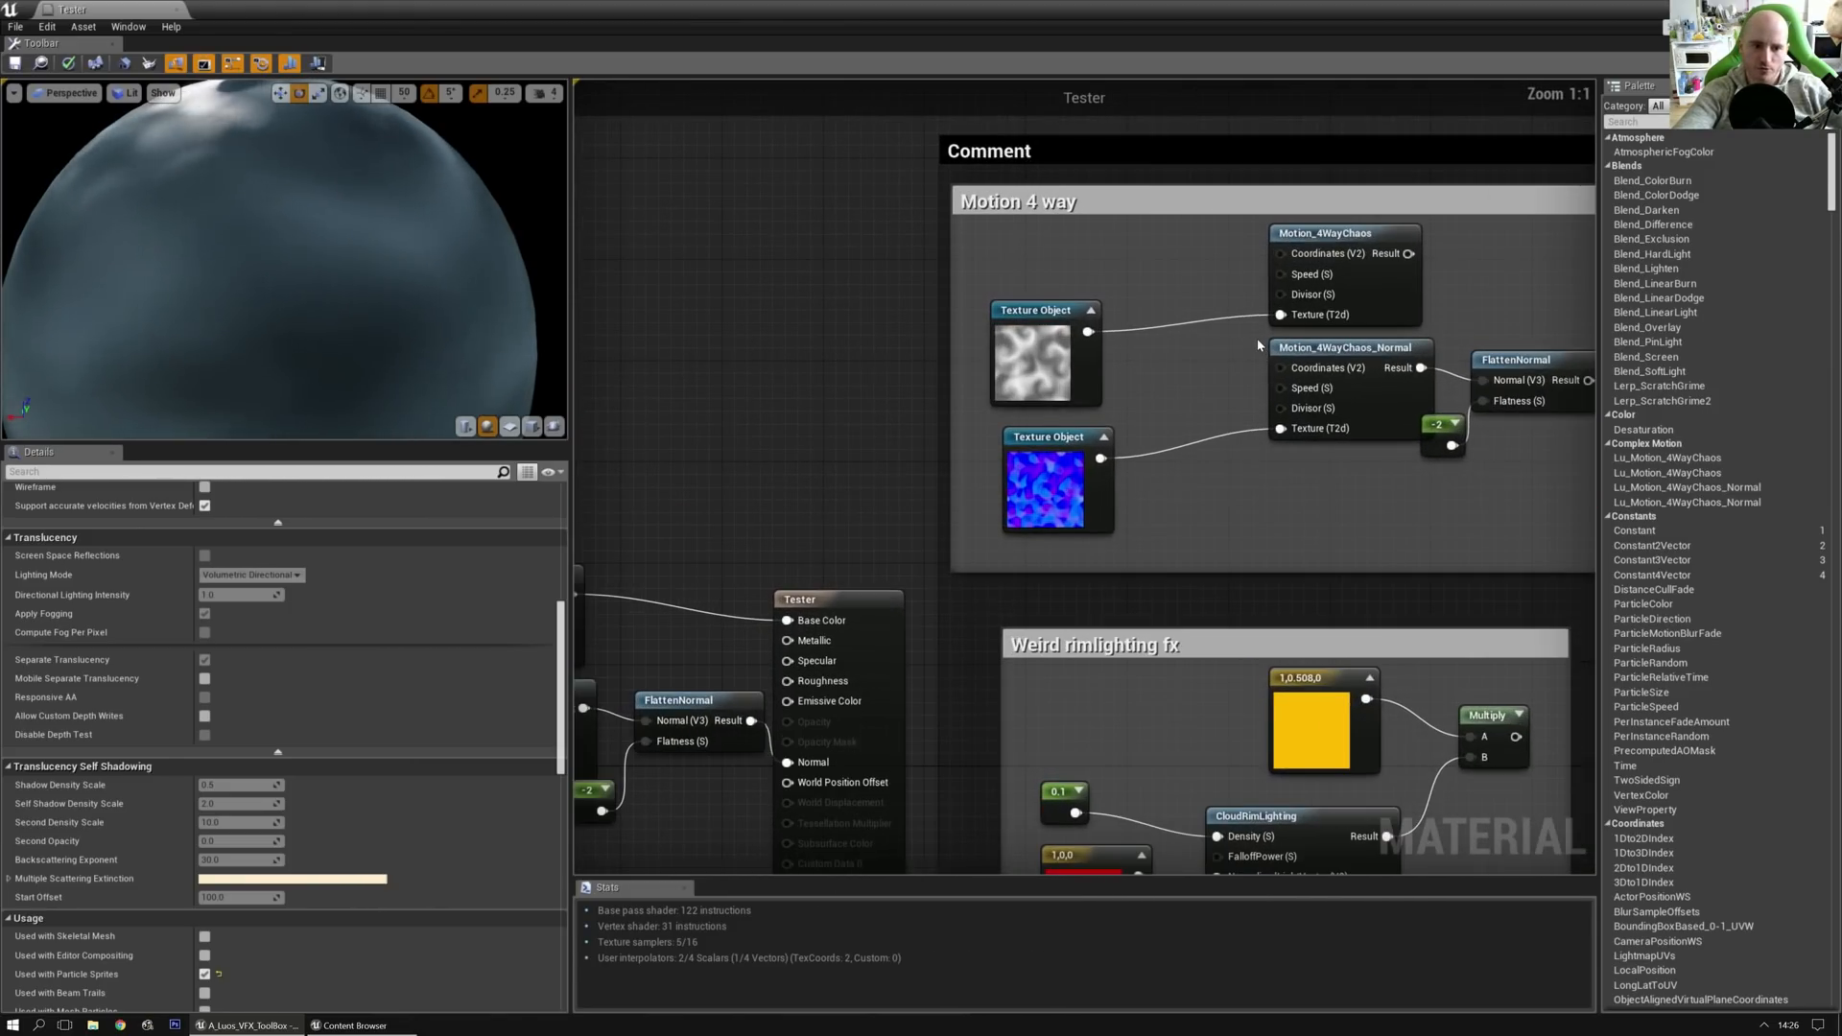
scroll(1209, 327, "down", 1)
scroll(1439, 240, "up", 1)
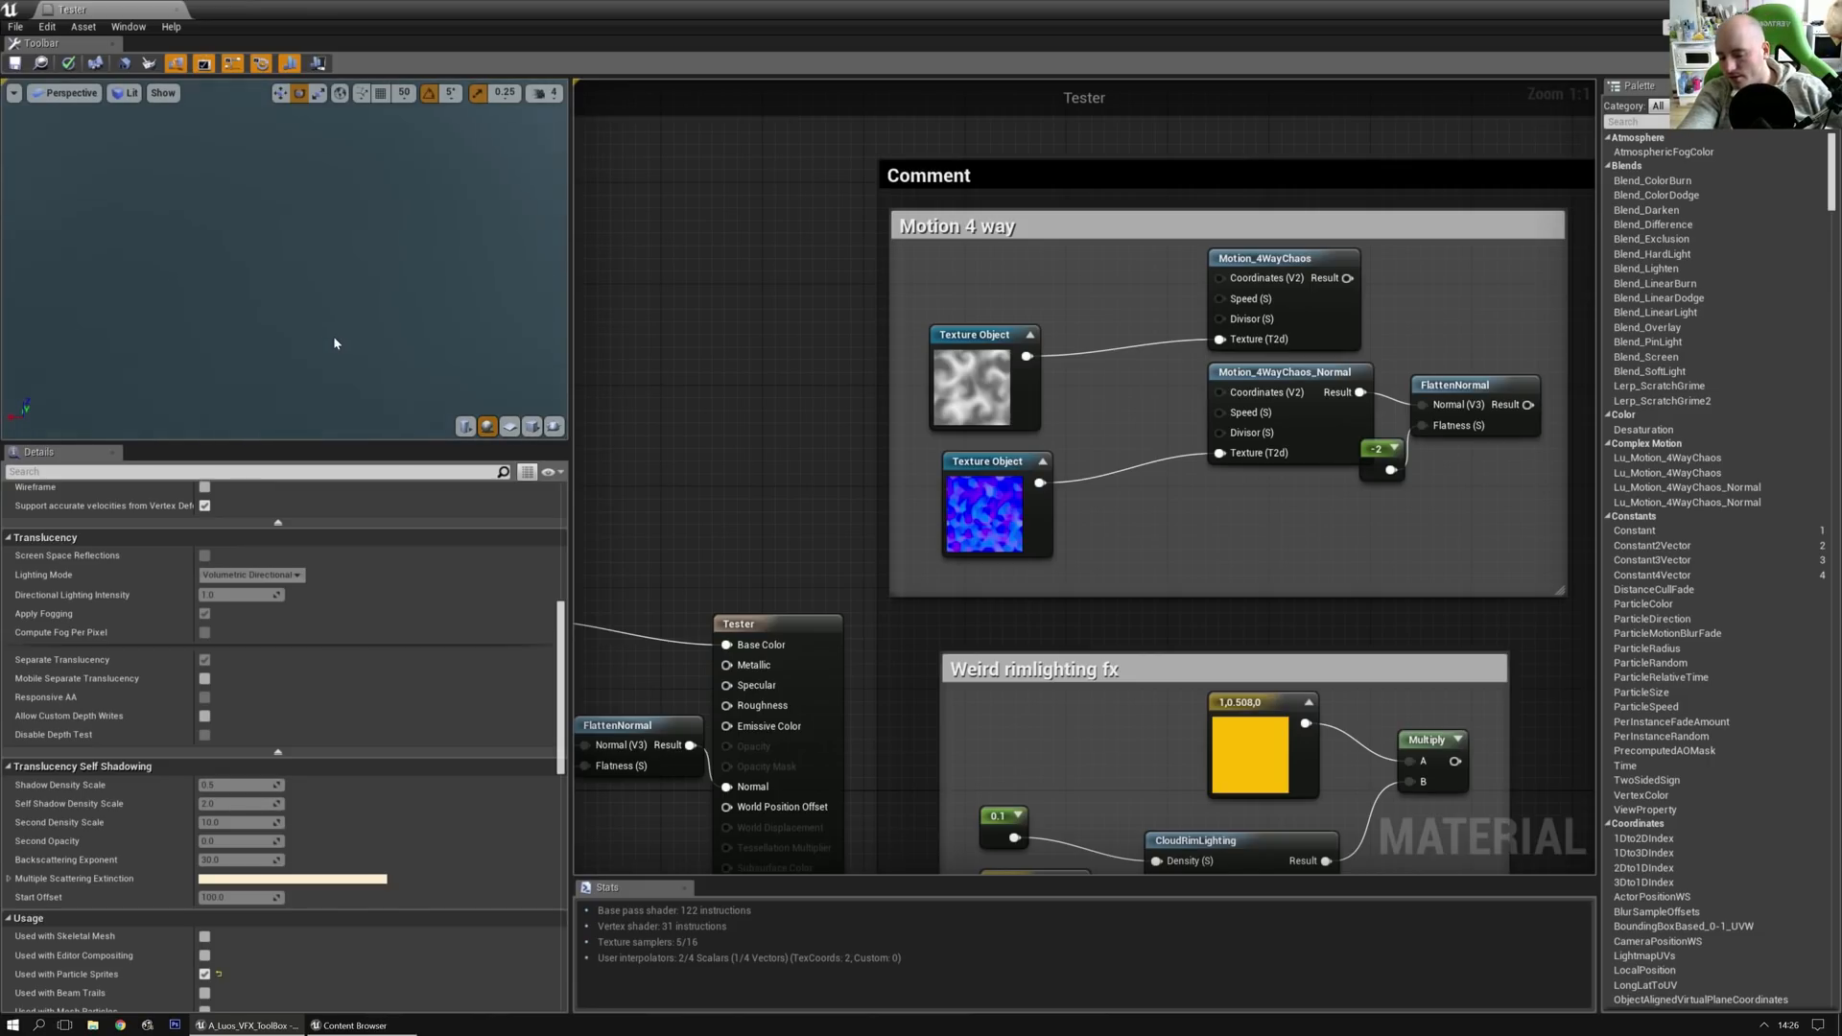
Step: Move the TexCoord node away from the Motion_4WayChaos nodes and preview the material up close on a cube
right_click_drag(699, 465, 930, 347)
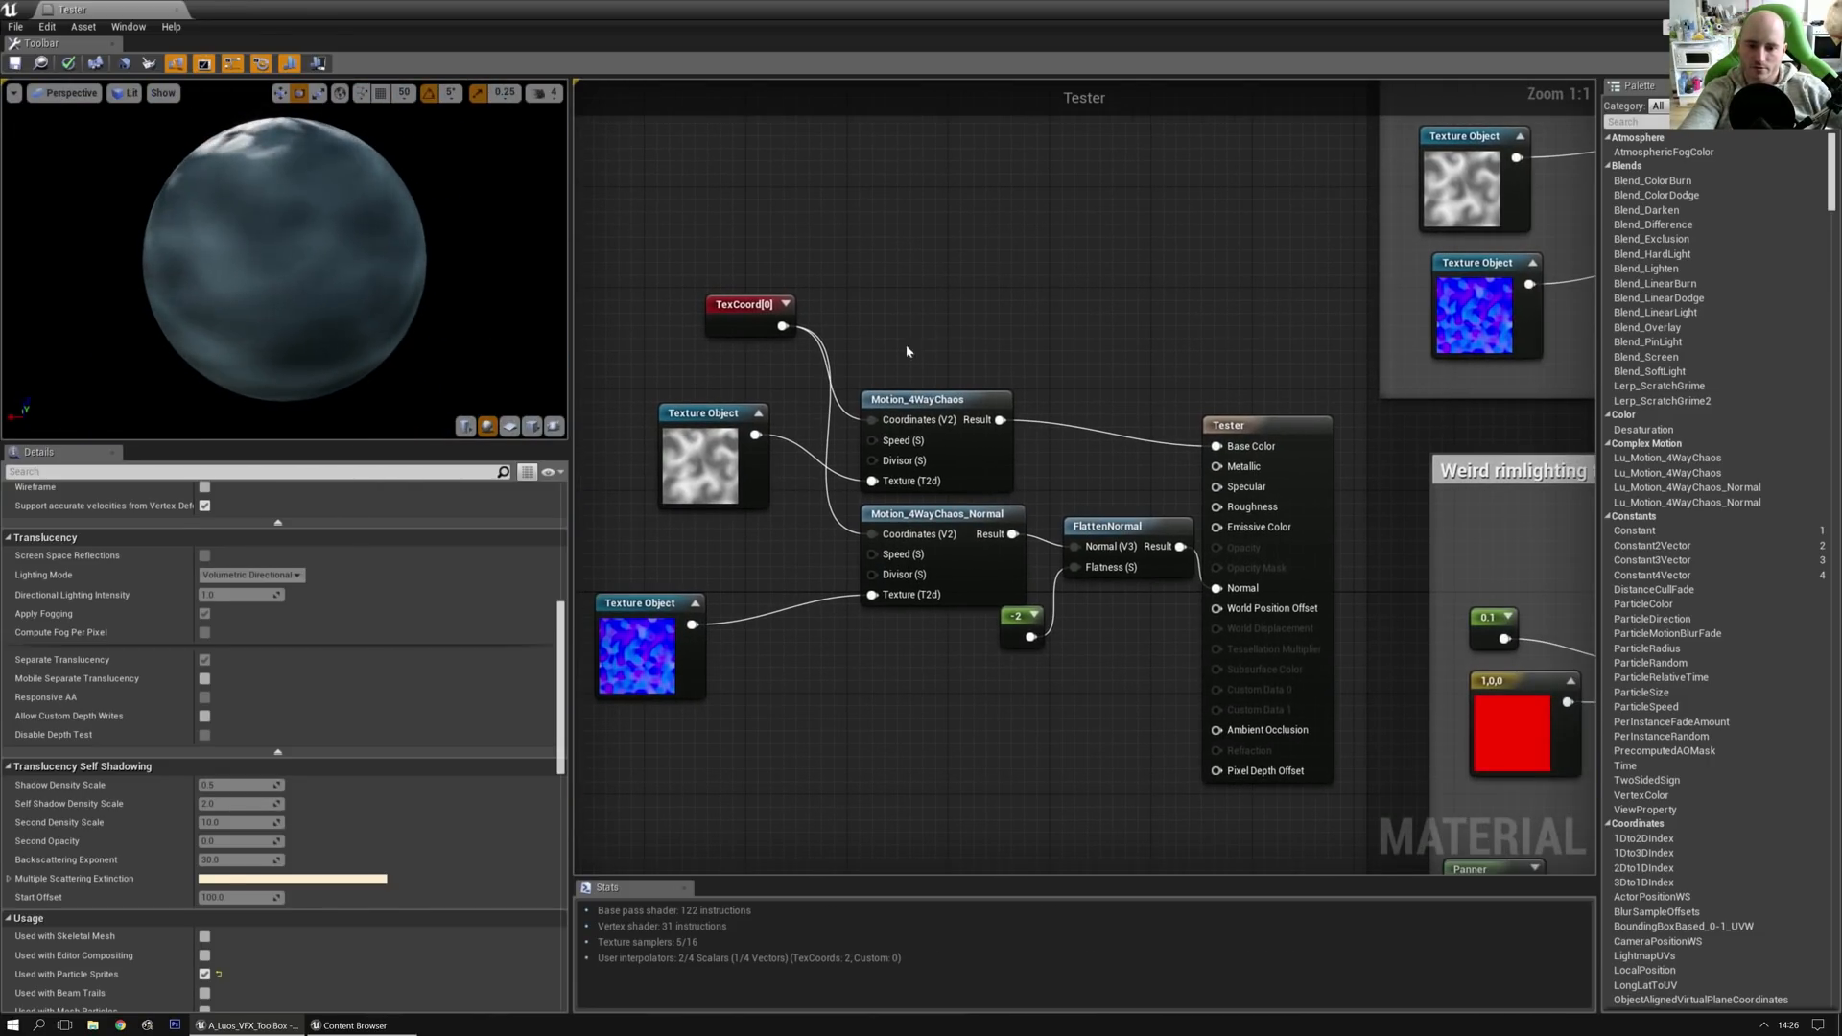
left_click_drag(719, 300, 675, 321)
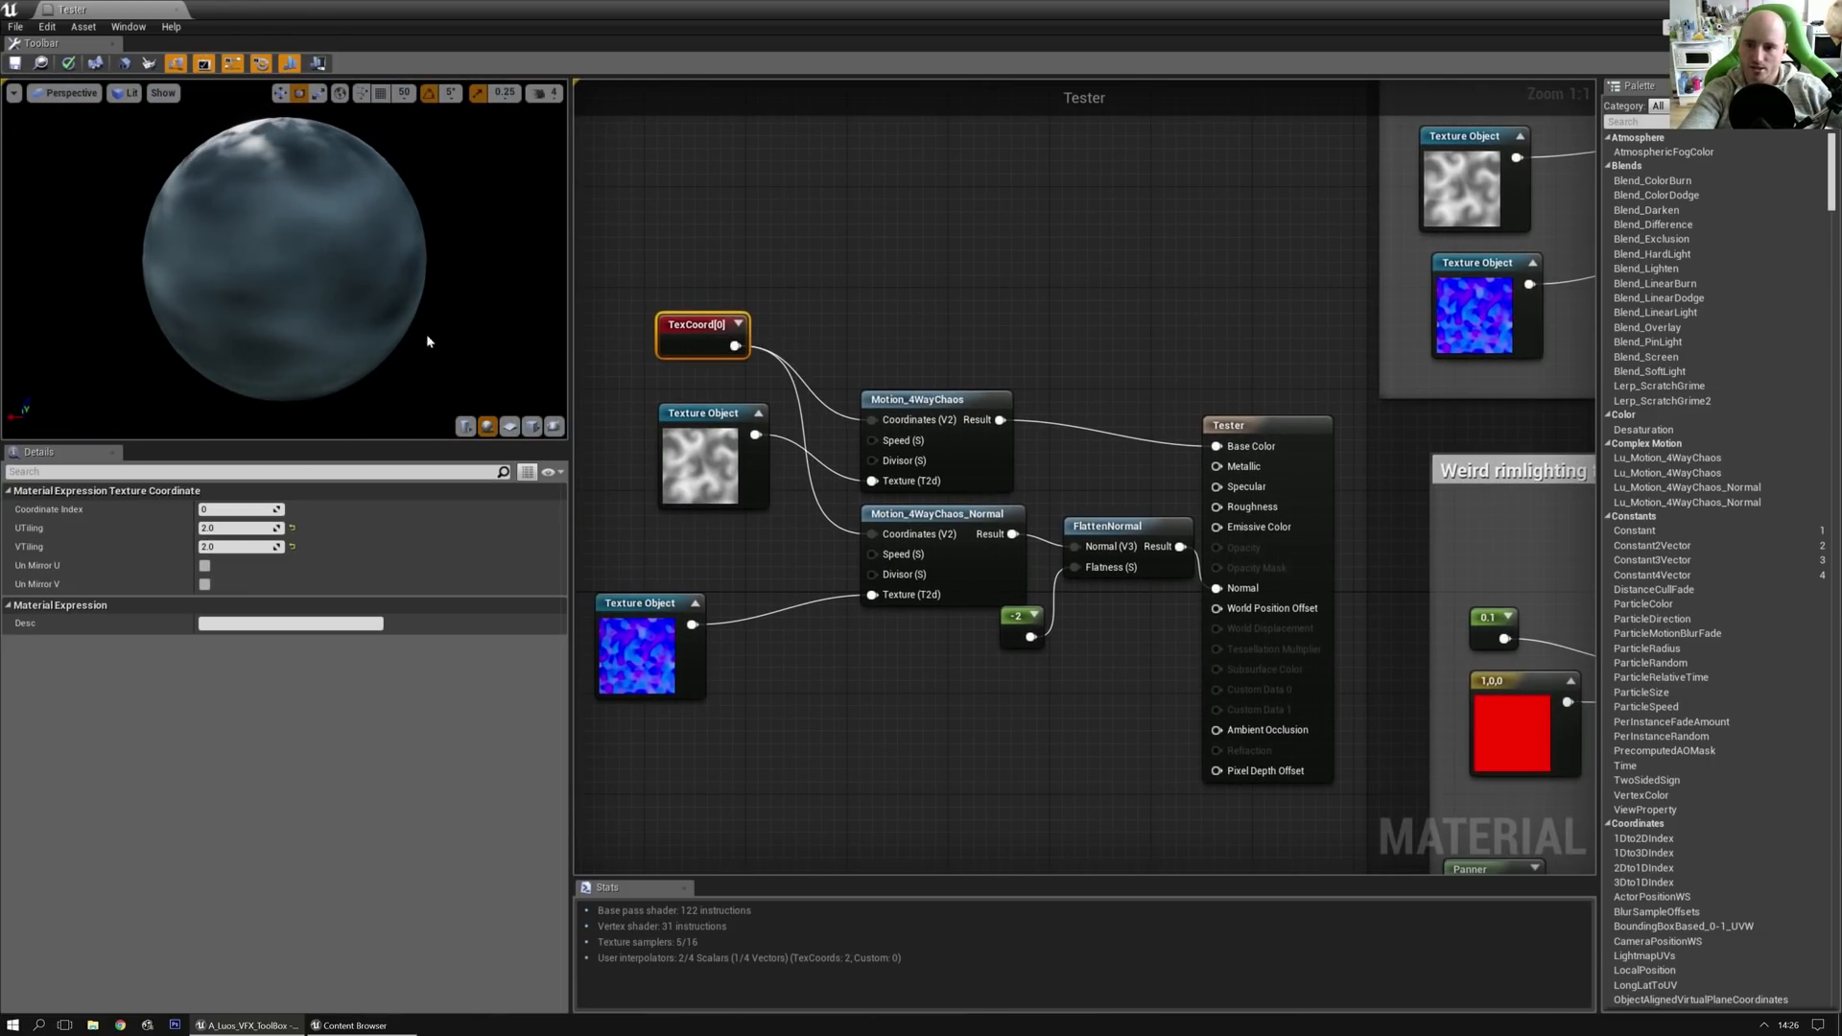
left_click(532, 427)
left_click_drag(420, 333, 403, 246)
middle_click_drag(403, 247, 403, 335)
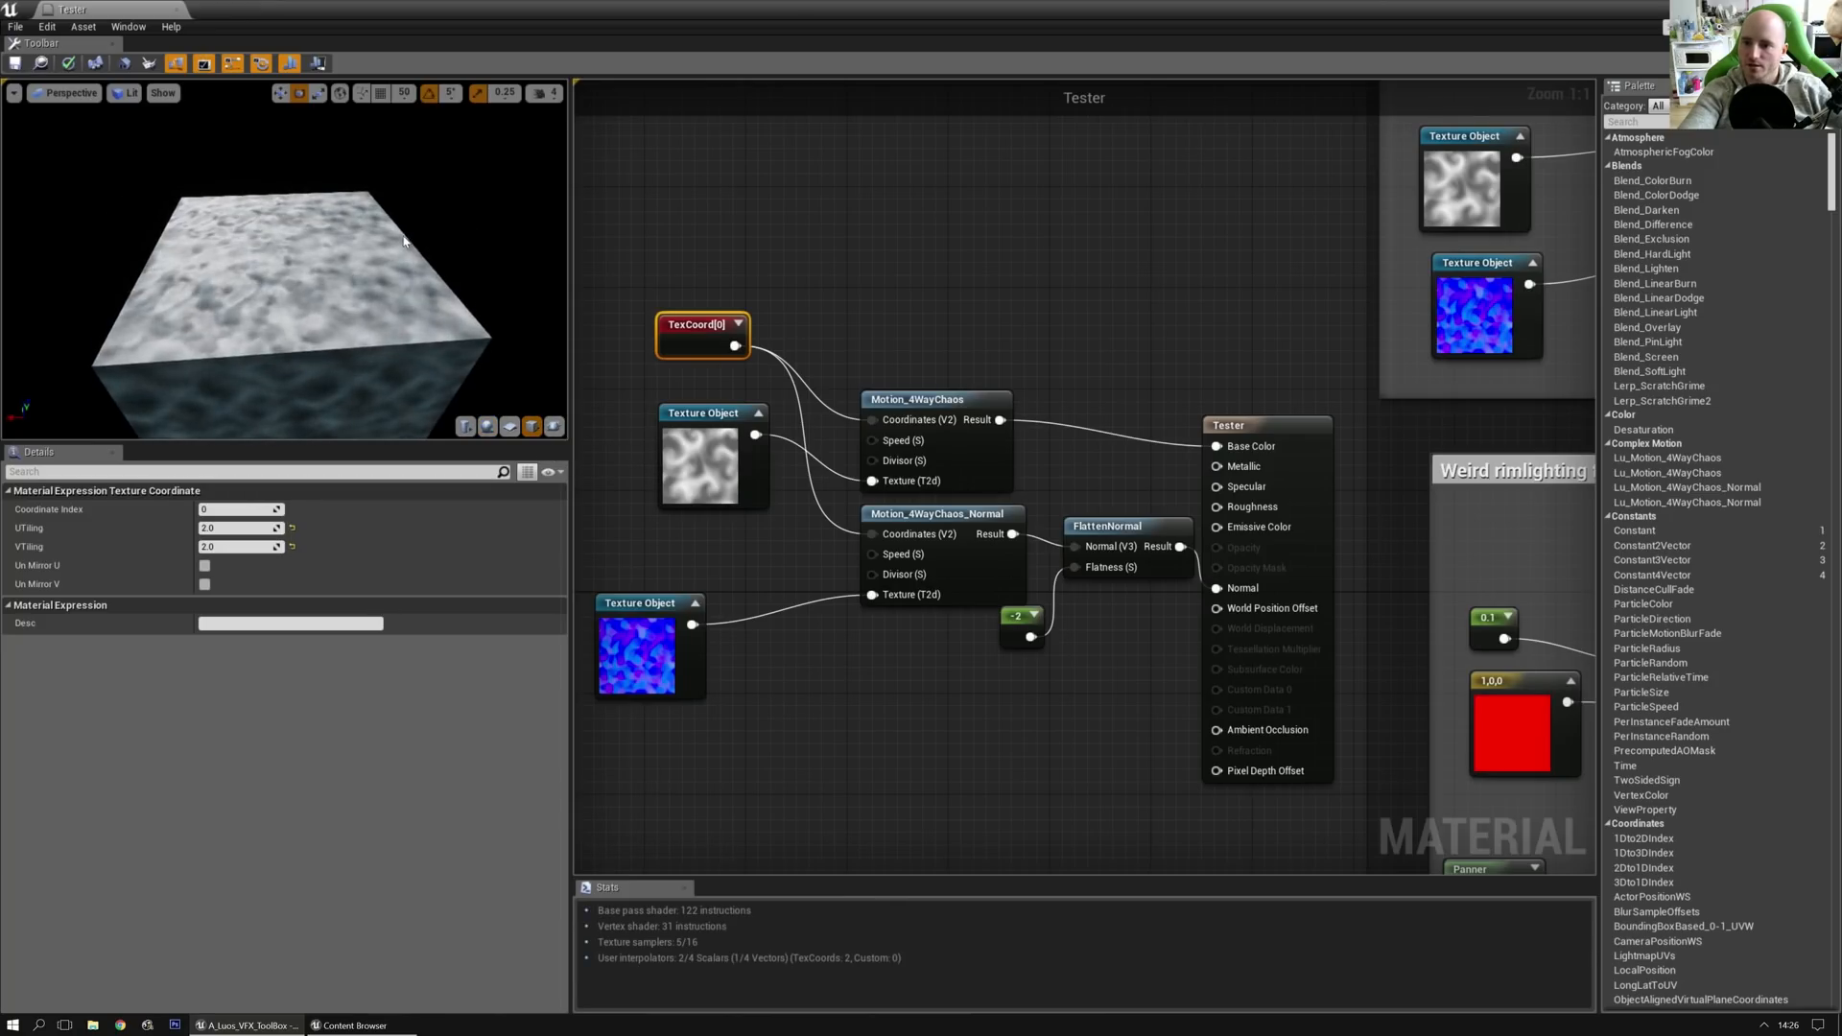
scroll(526, 306, "up", 3)
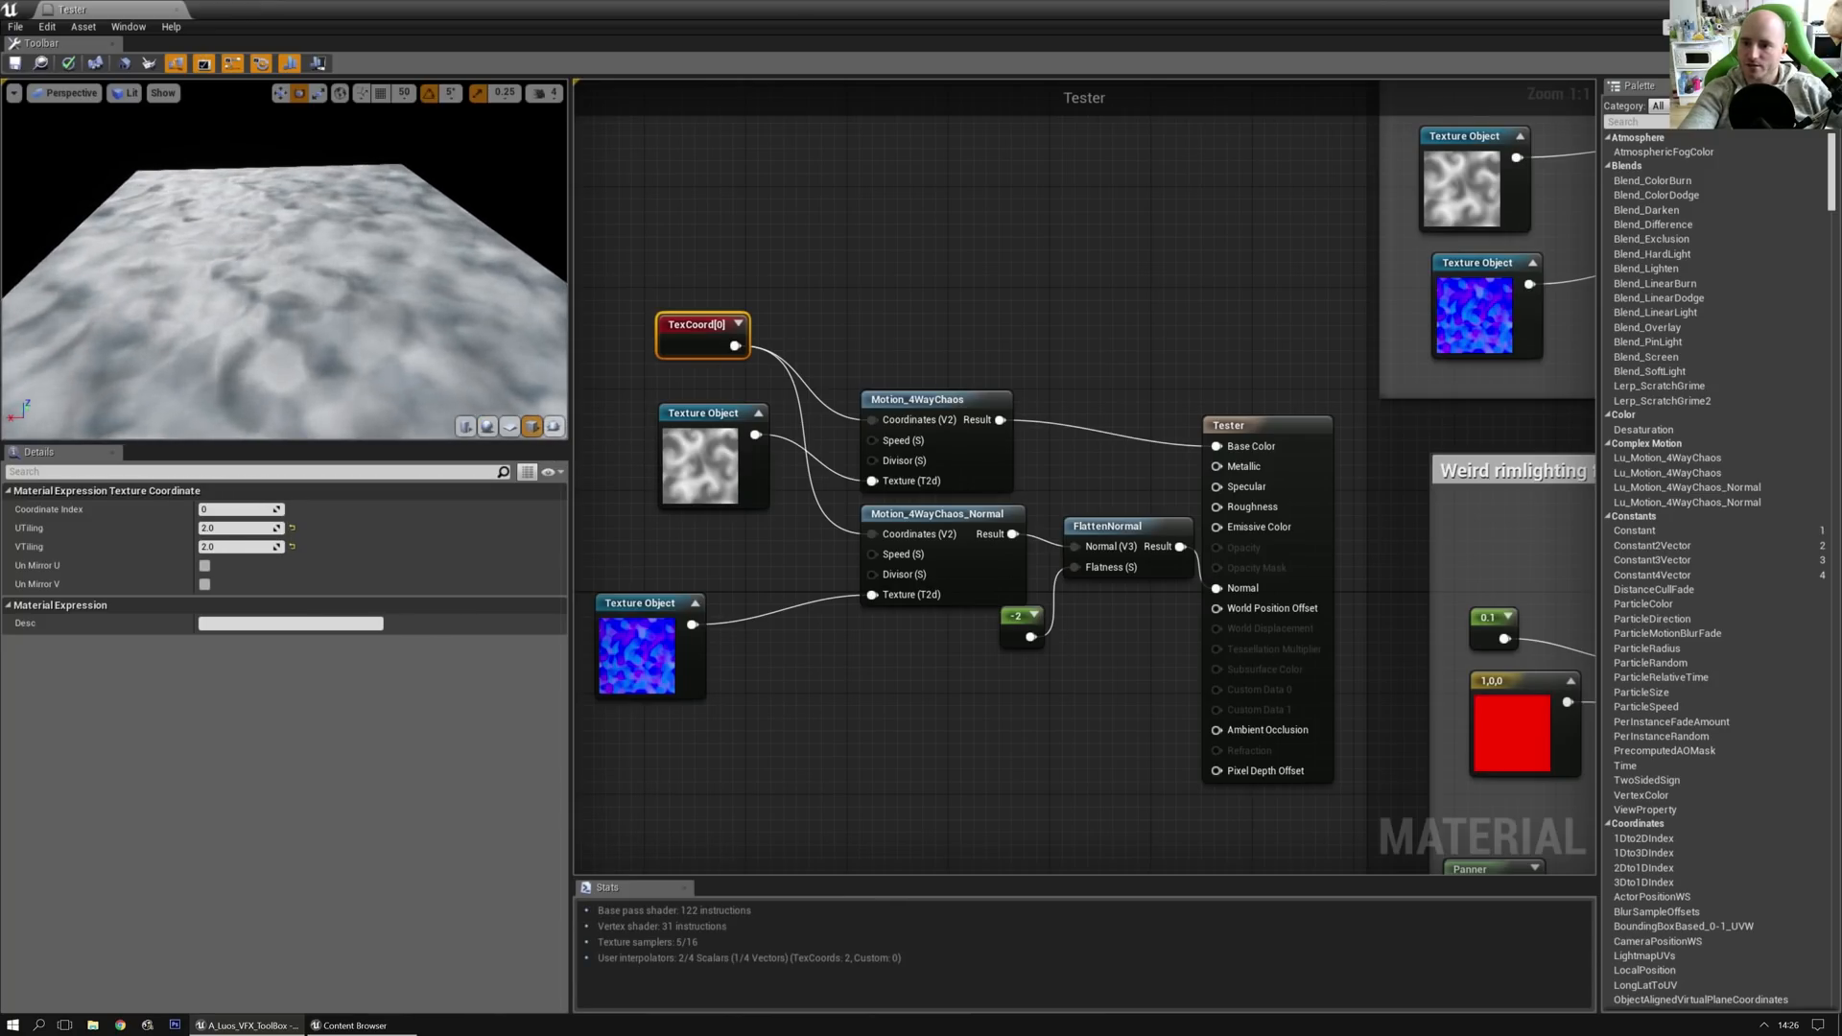
Step: Disconnect the FlattenNormal result from the Tester node's Normal input and view the cube's surface
left_click(1217, 588, "alt")
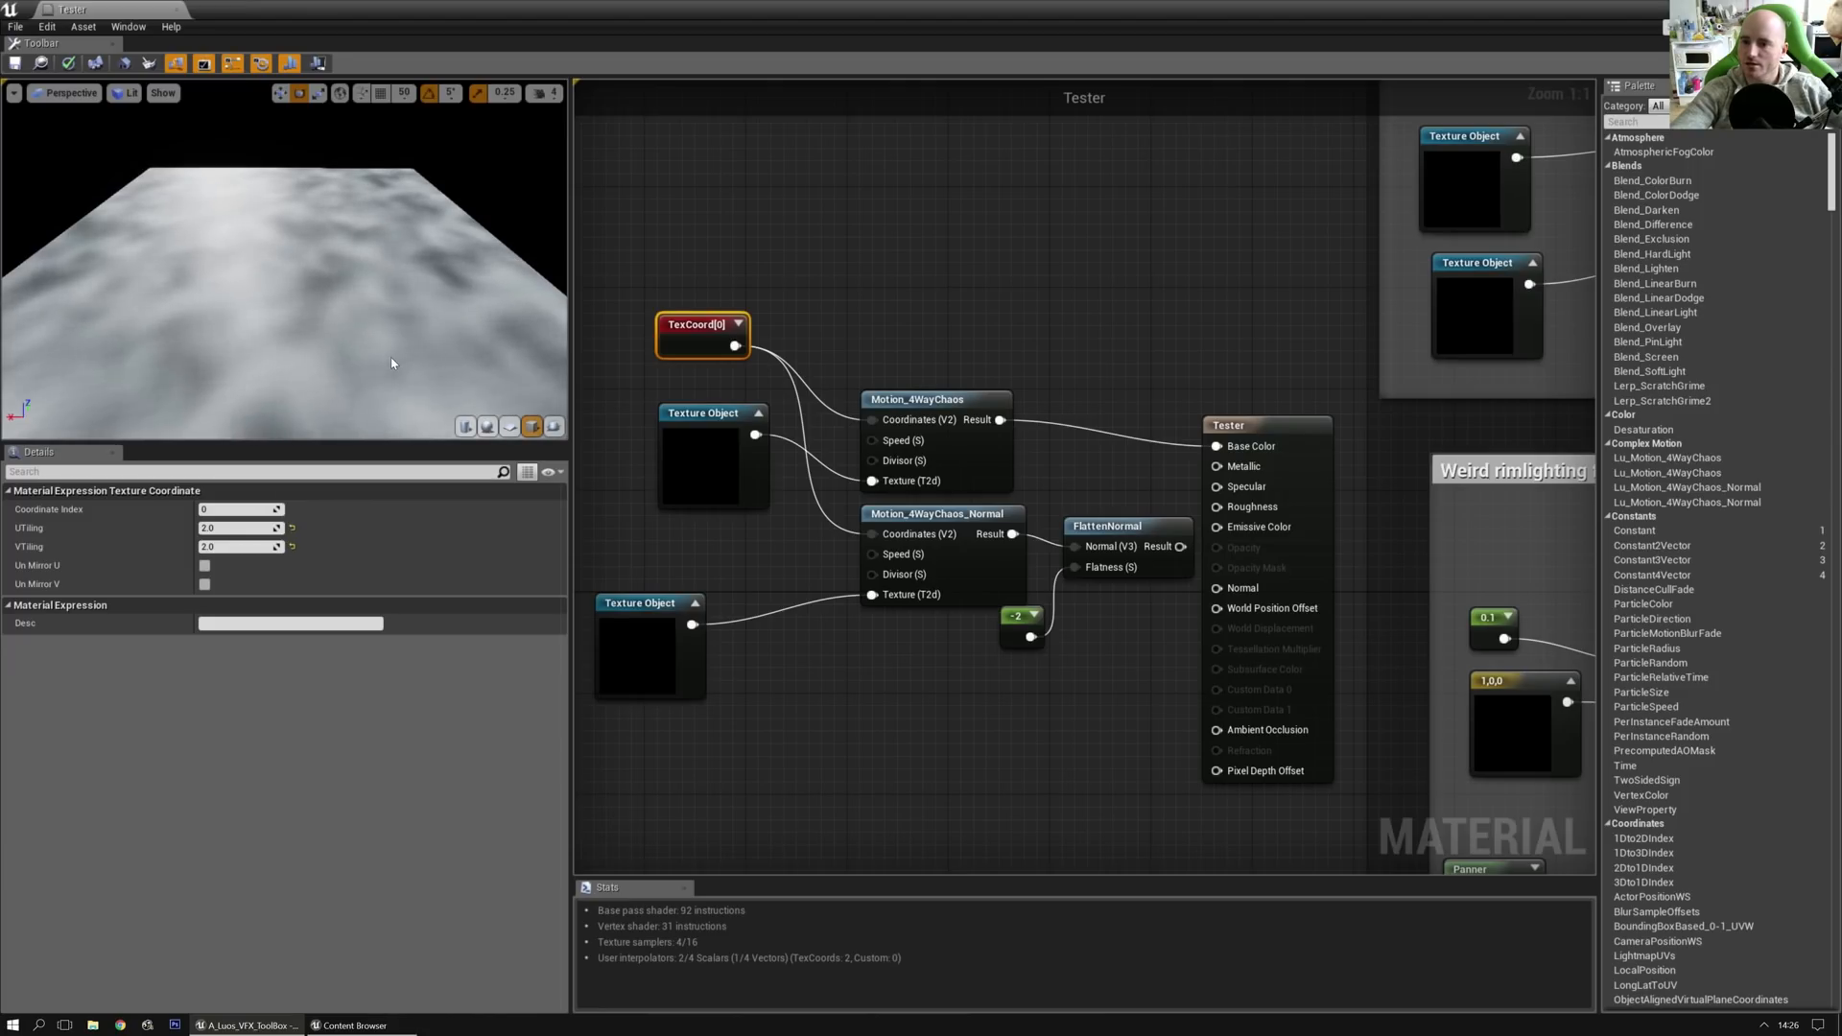
left_click_drag(379, 310, 374, 271)
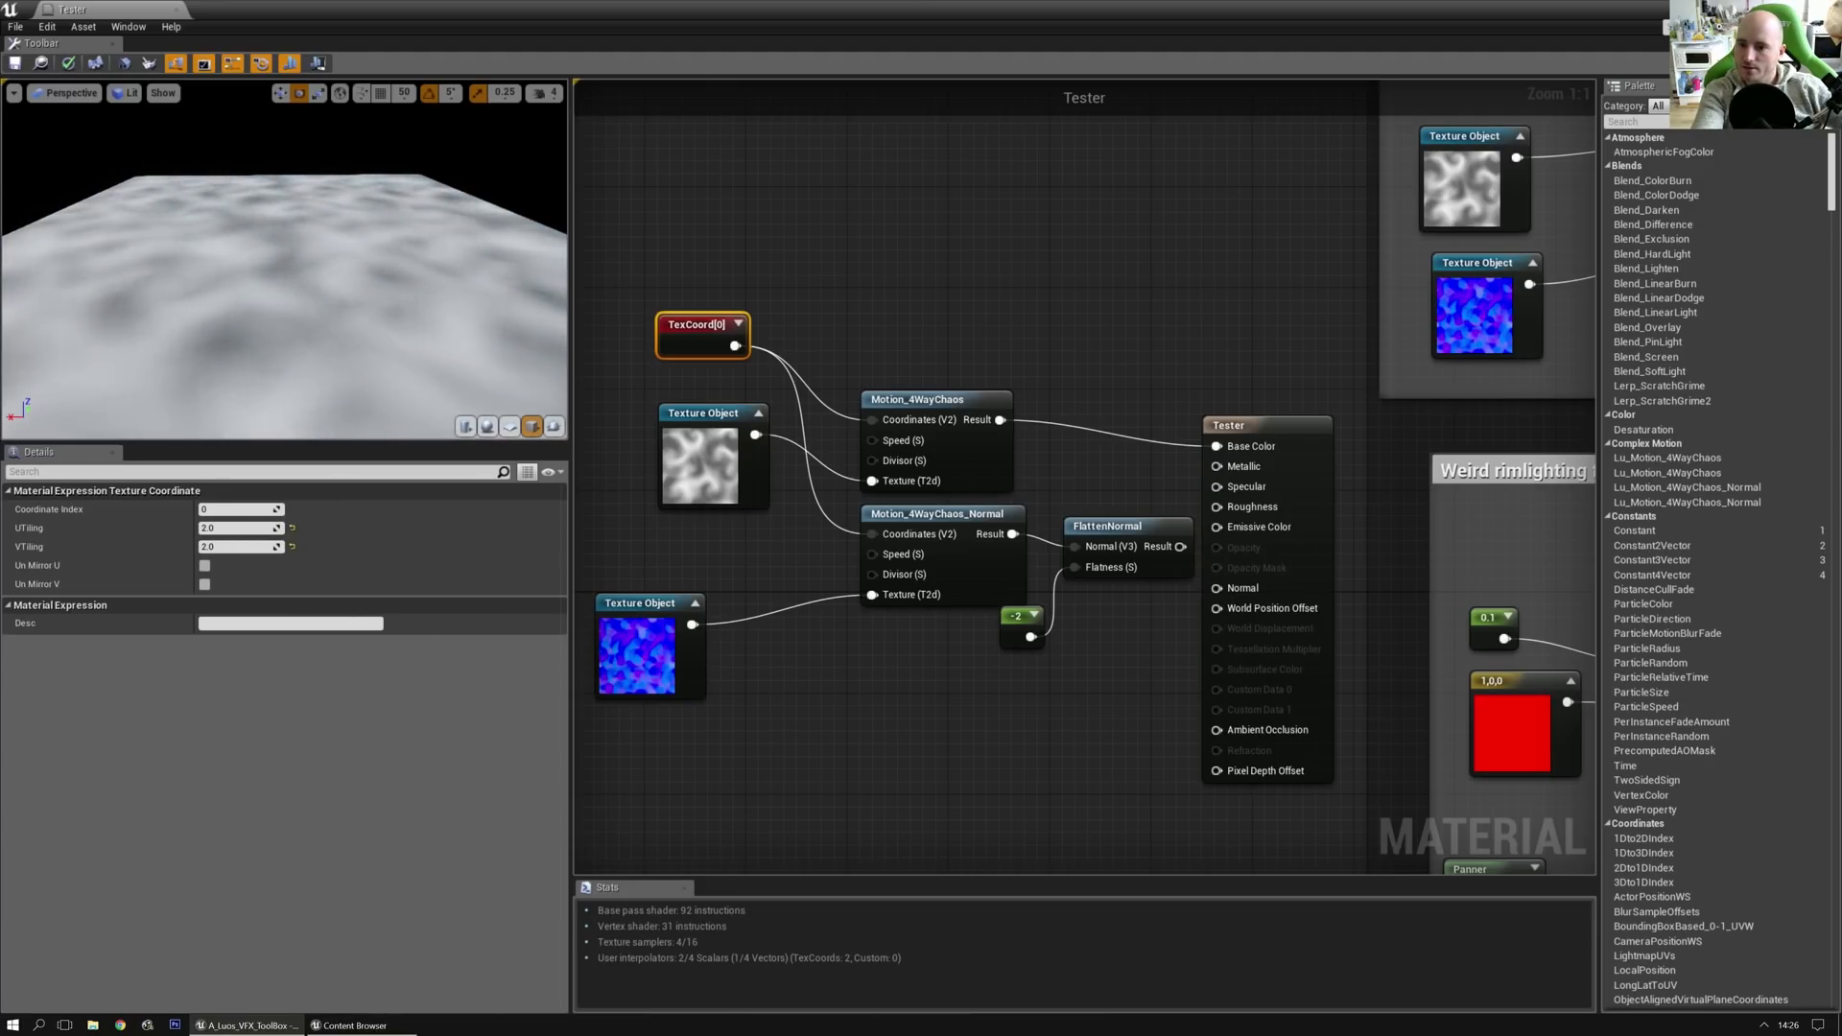
Step: Connect Motion_4WayChaos_Normal's Result directly to Tester's Normal input, disconnect Base Color and view the surface lighting in the preview
left_click_drag(480, 259, 480, 303)
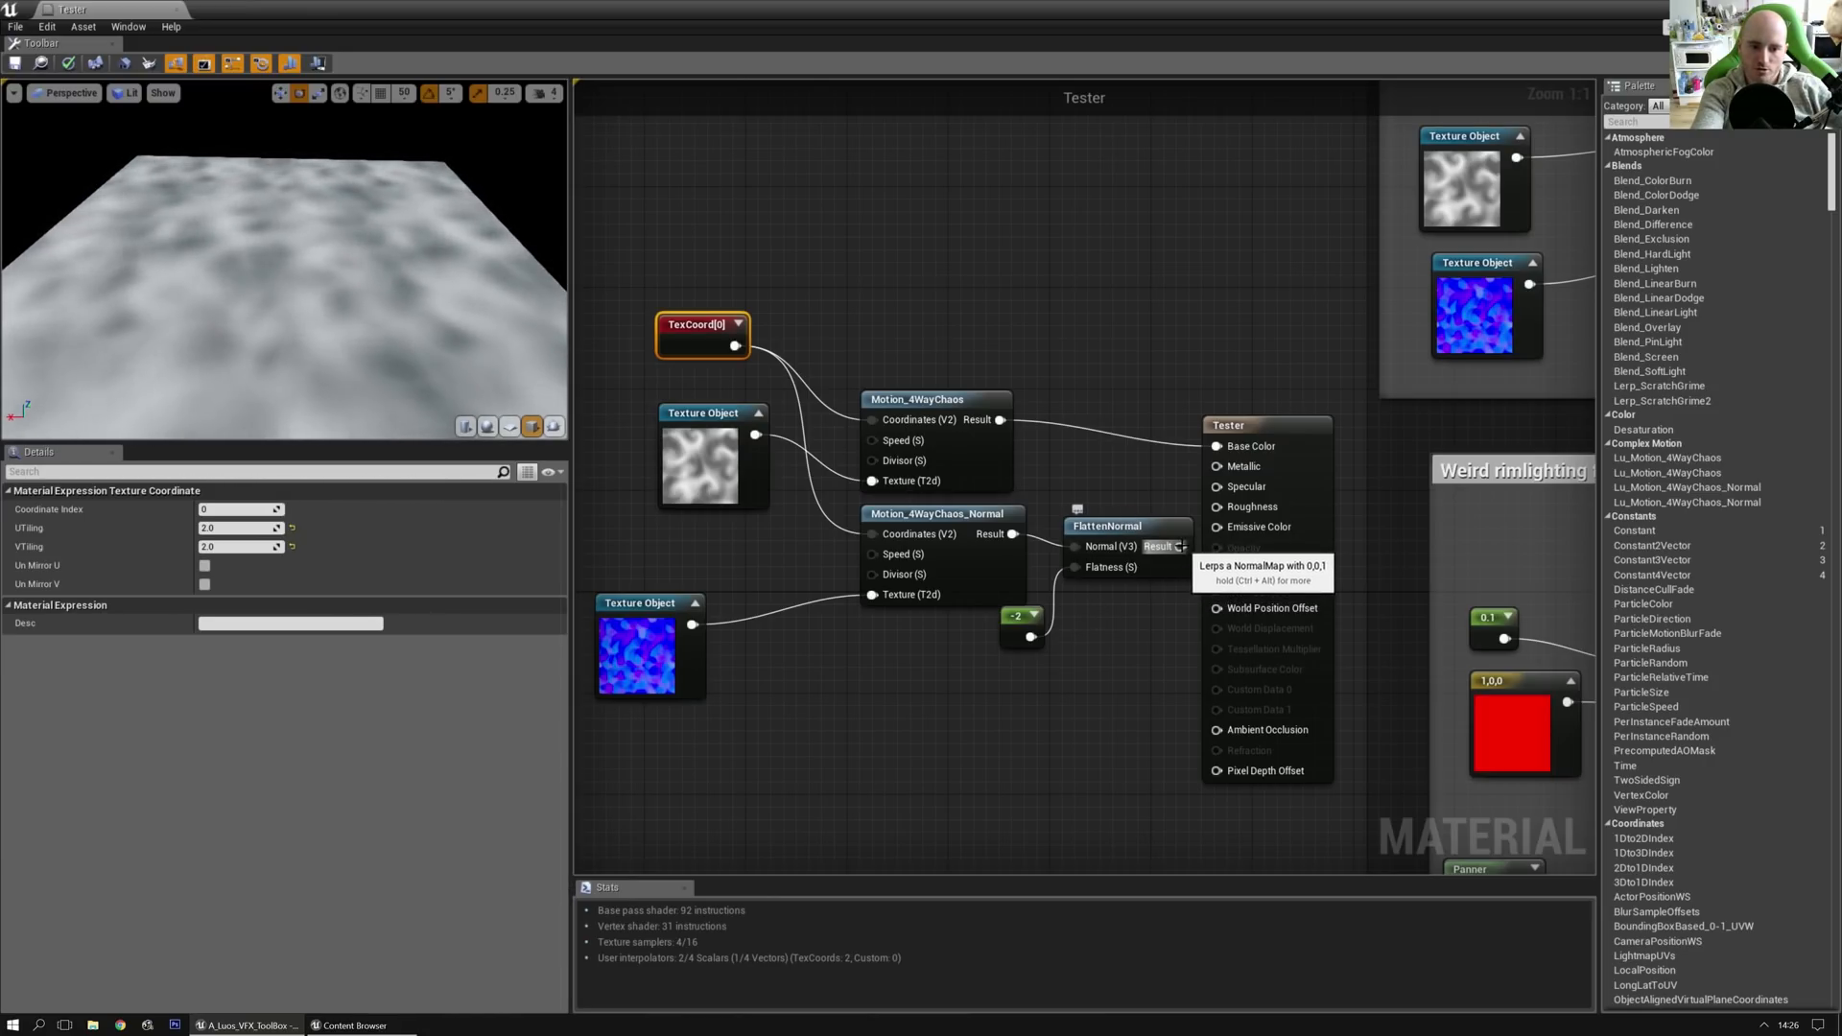
left_click(950, 516)
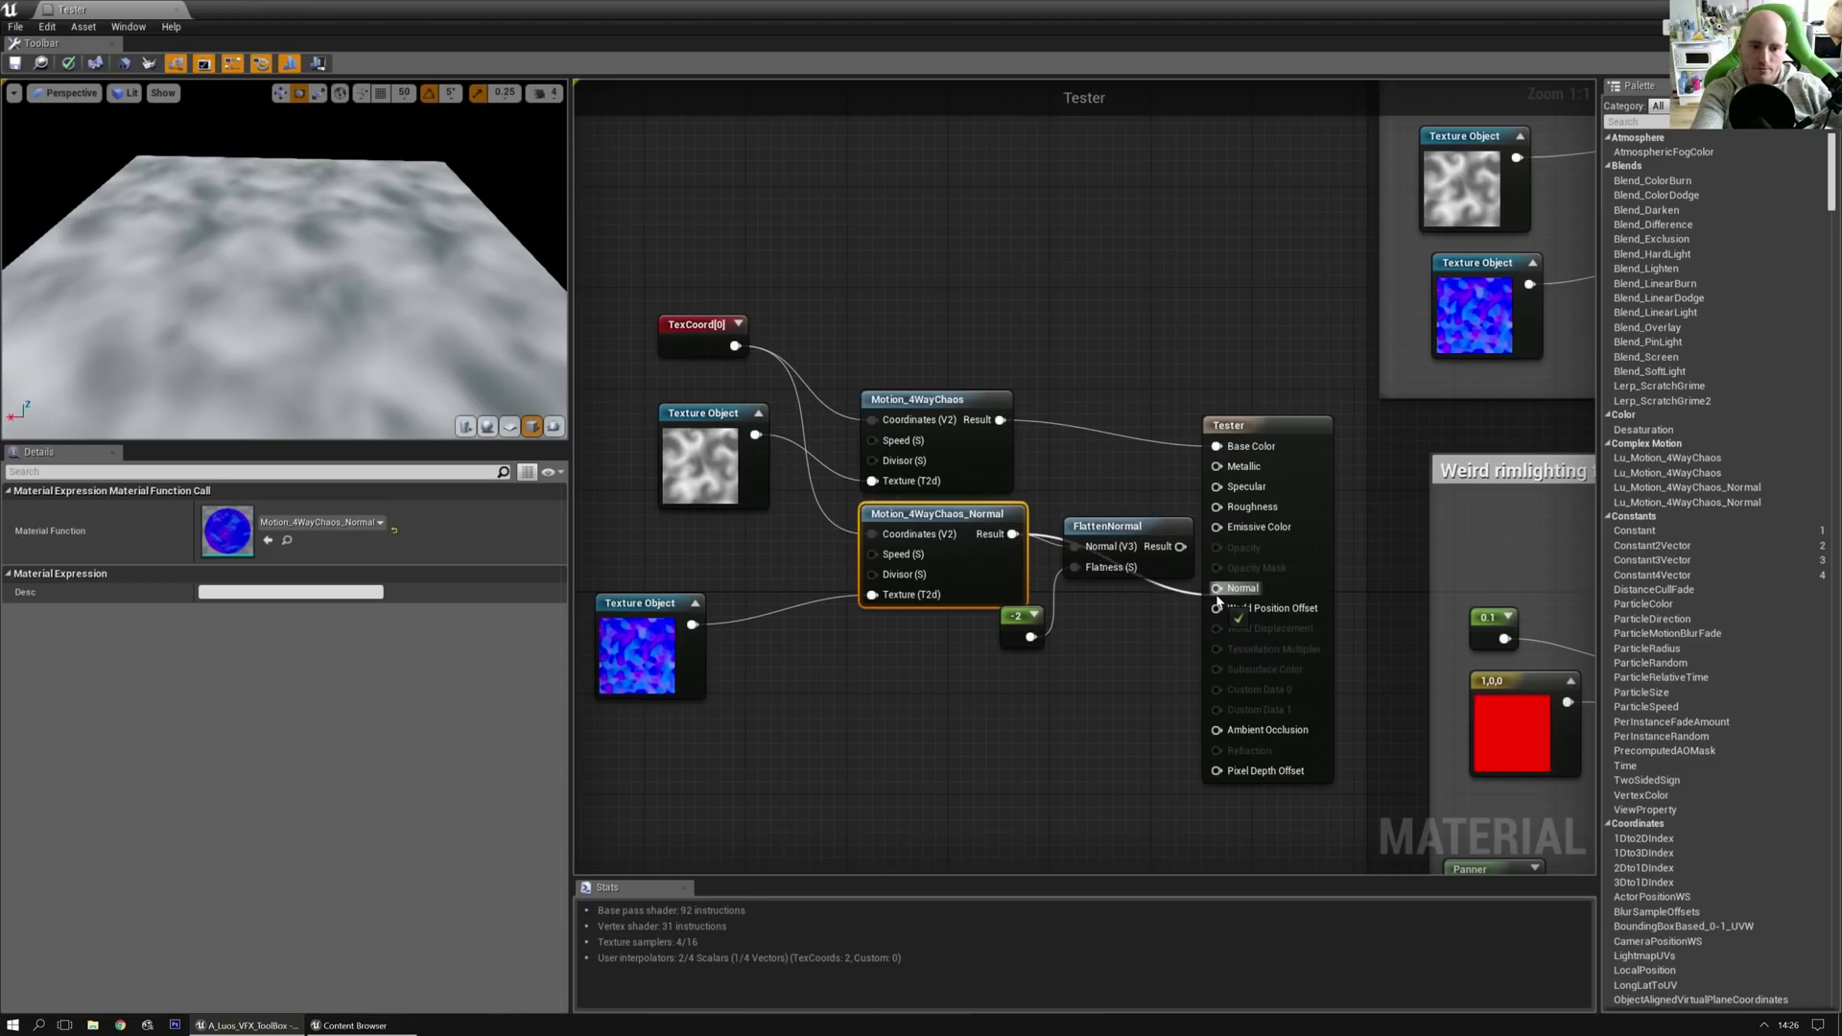
left_click_drag(1217, 599, 1217, 589)
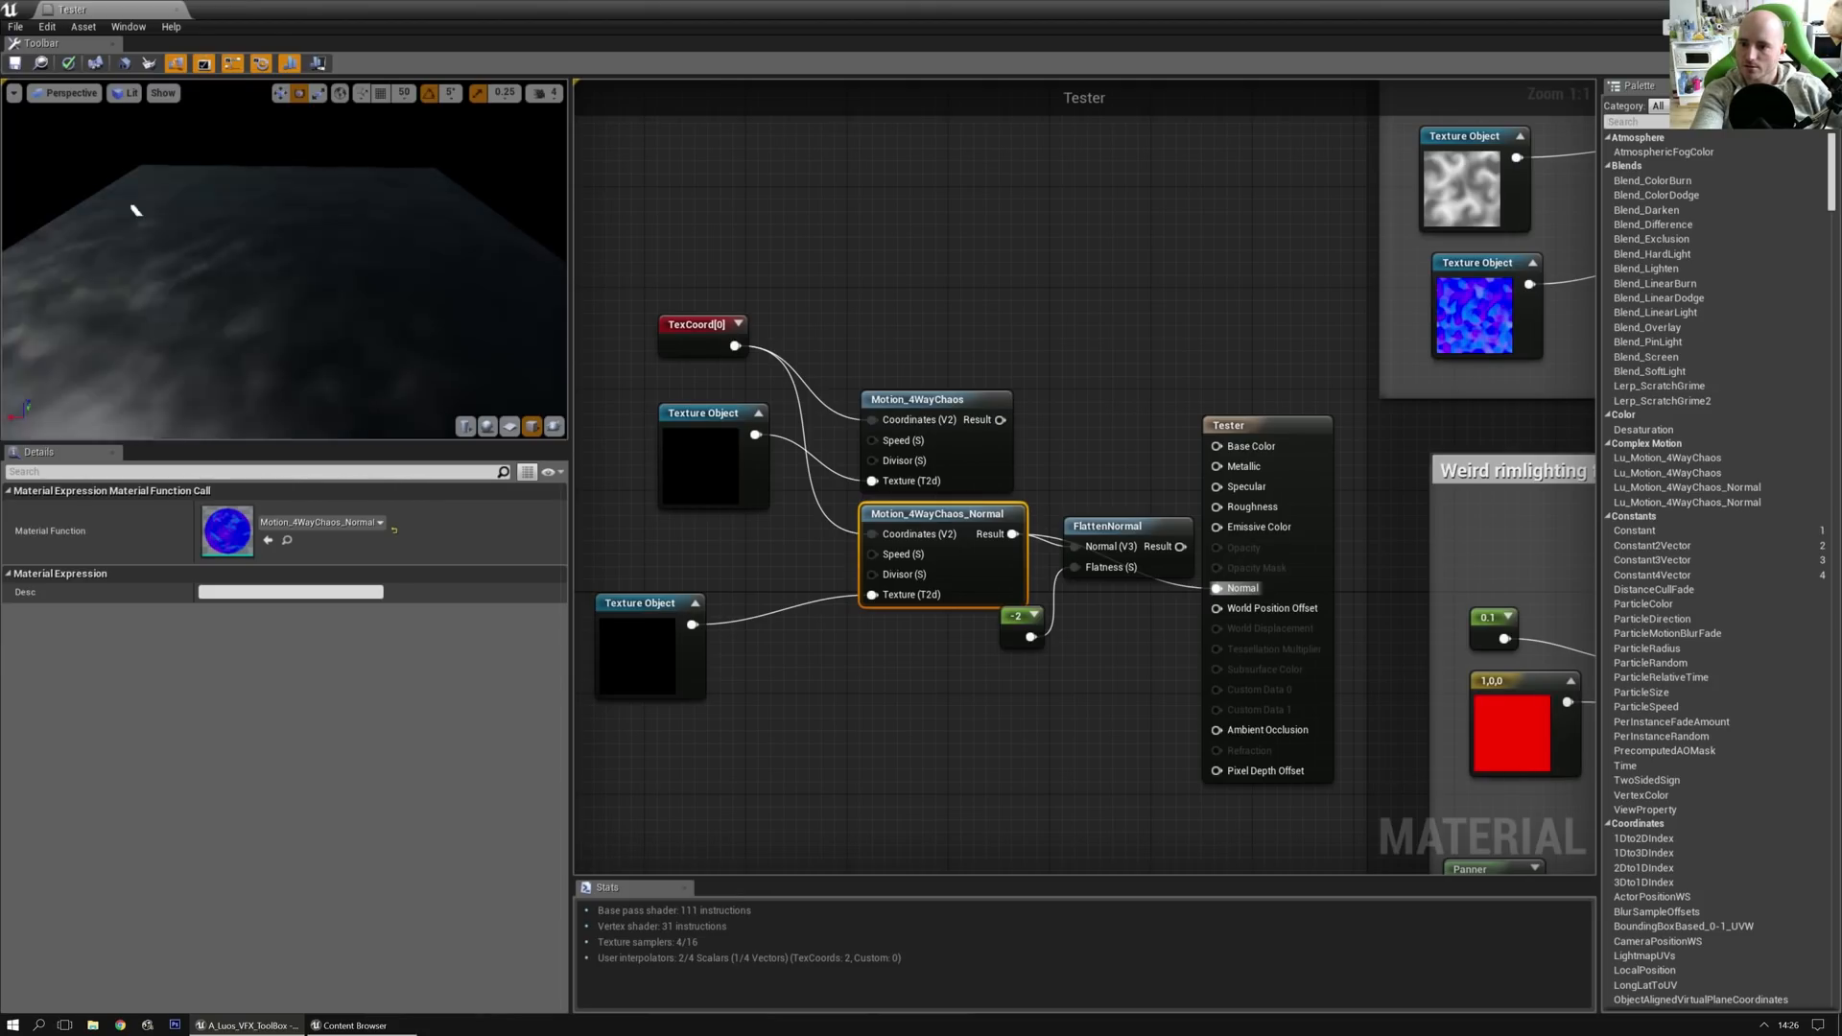
left_click_drag(123, 309, 214, 329)
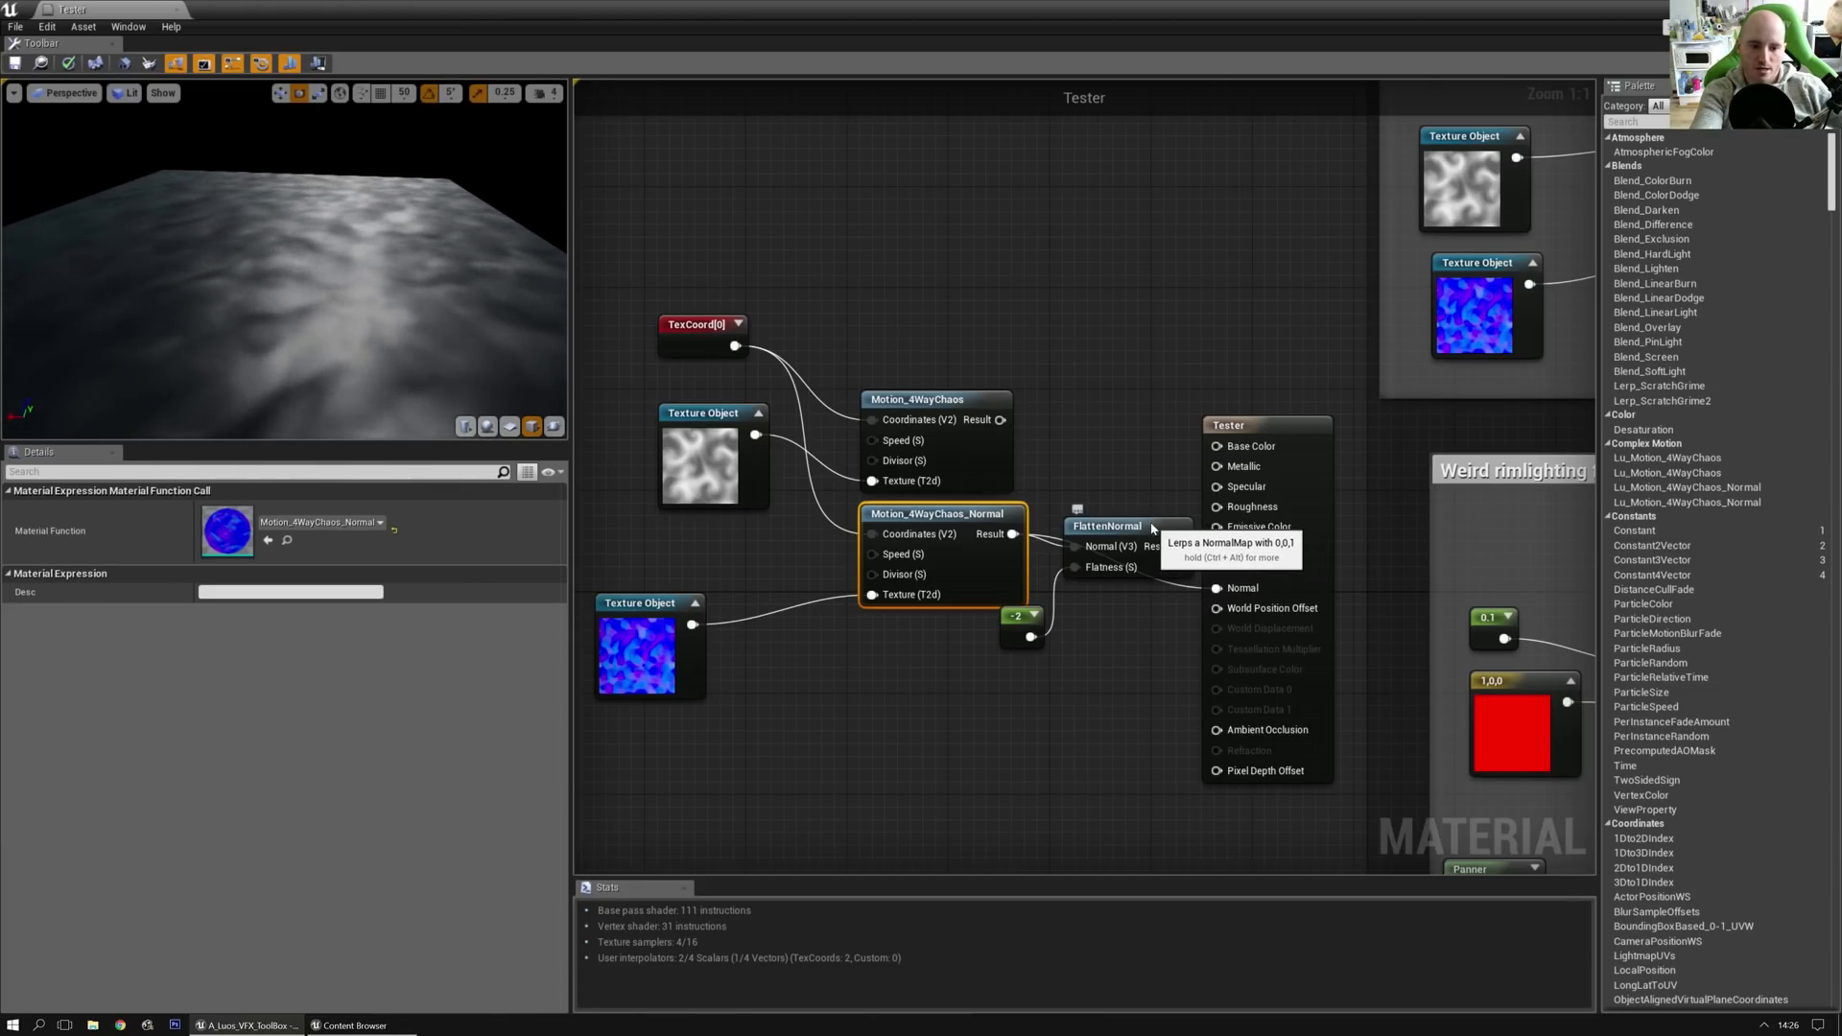
Step: Feed FlattenNormal's Result into Tester's Normal input, test its Flatness constant at 1 and 0, and set it back to -2
left_click(1172, 554)
left_click_drag(1178, 554, 1216, 587)
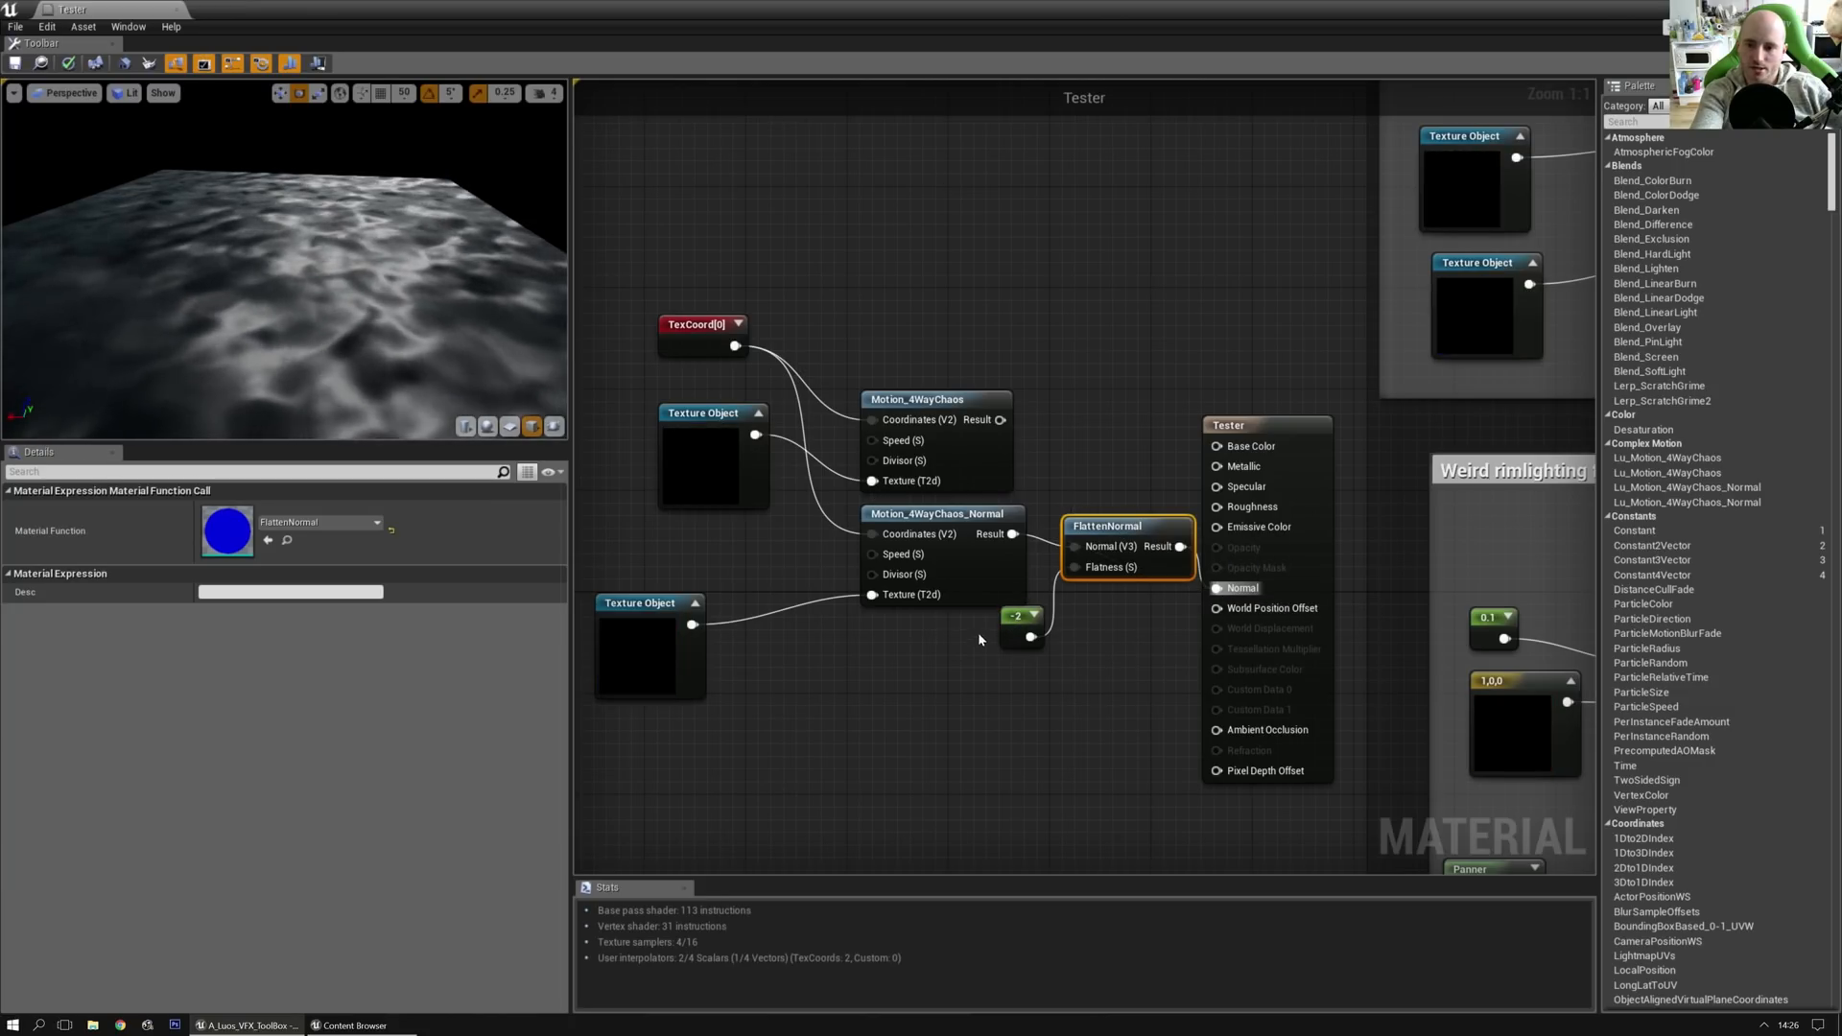
left_click(1008, 630)
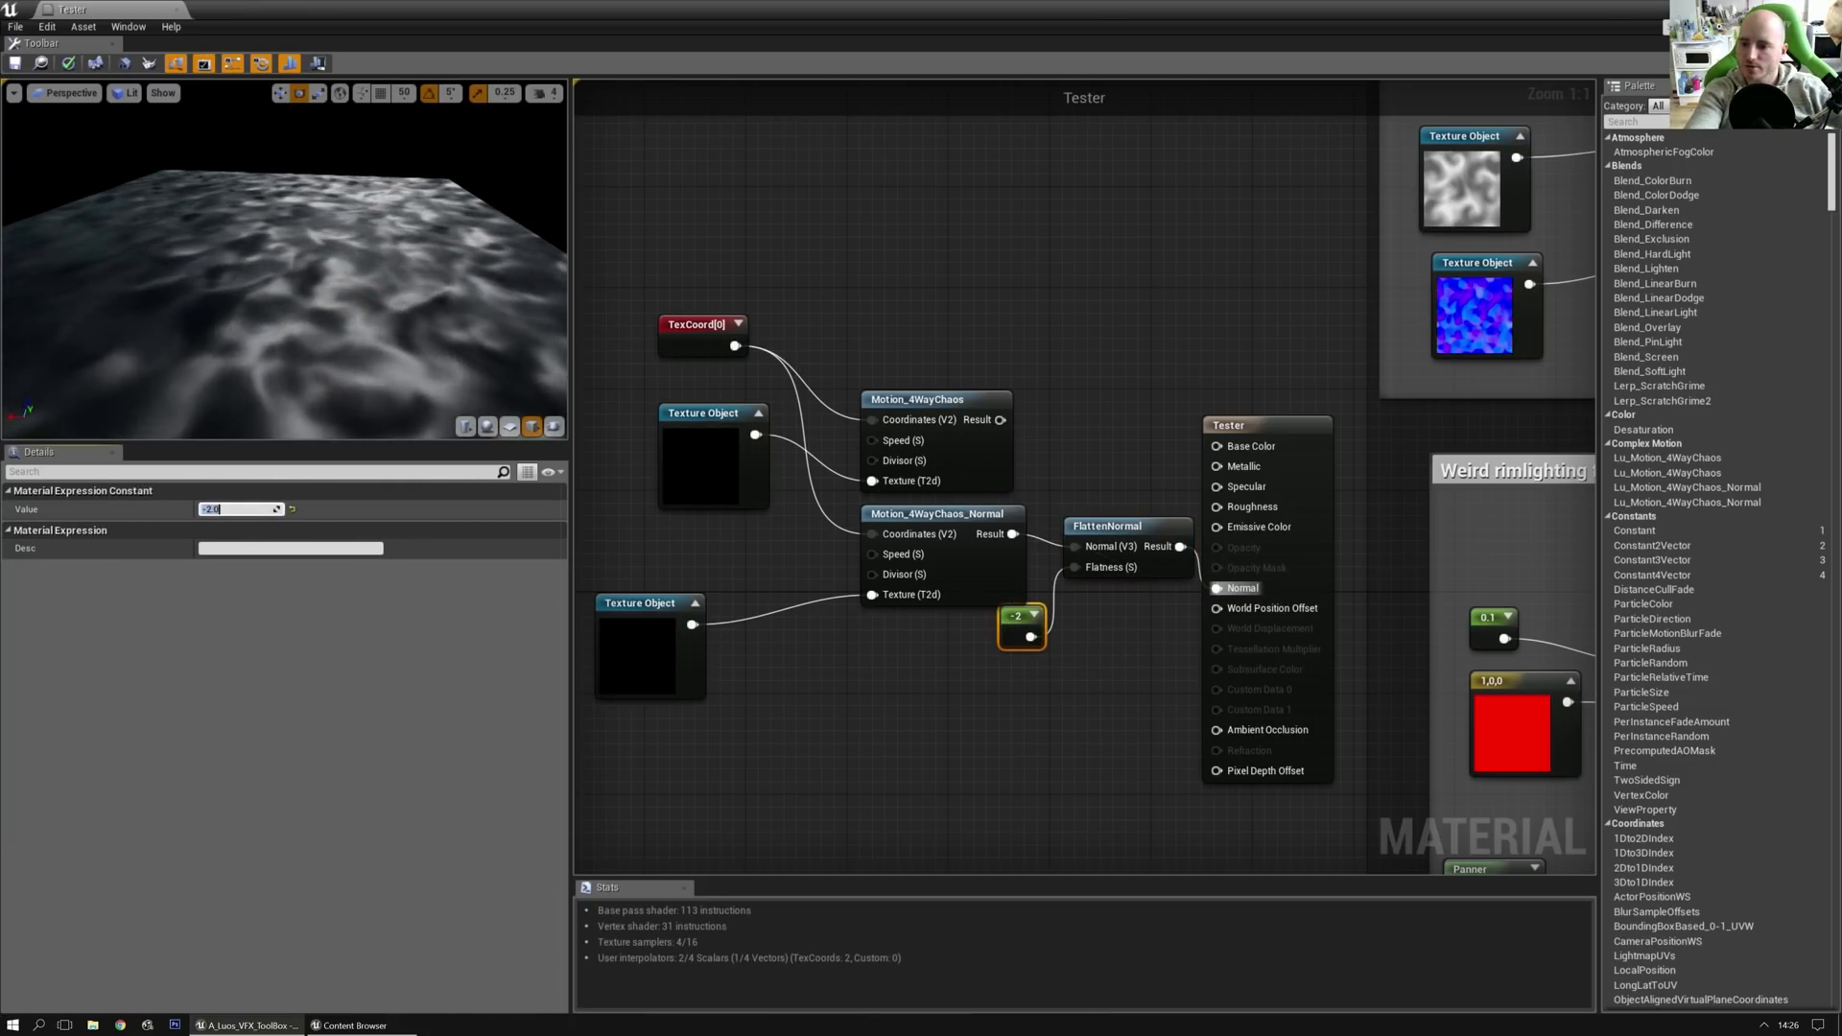
type("1")
key("Return")
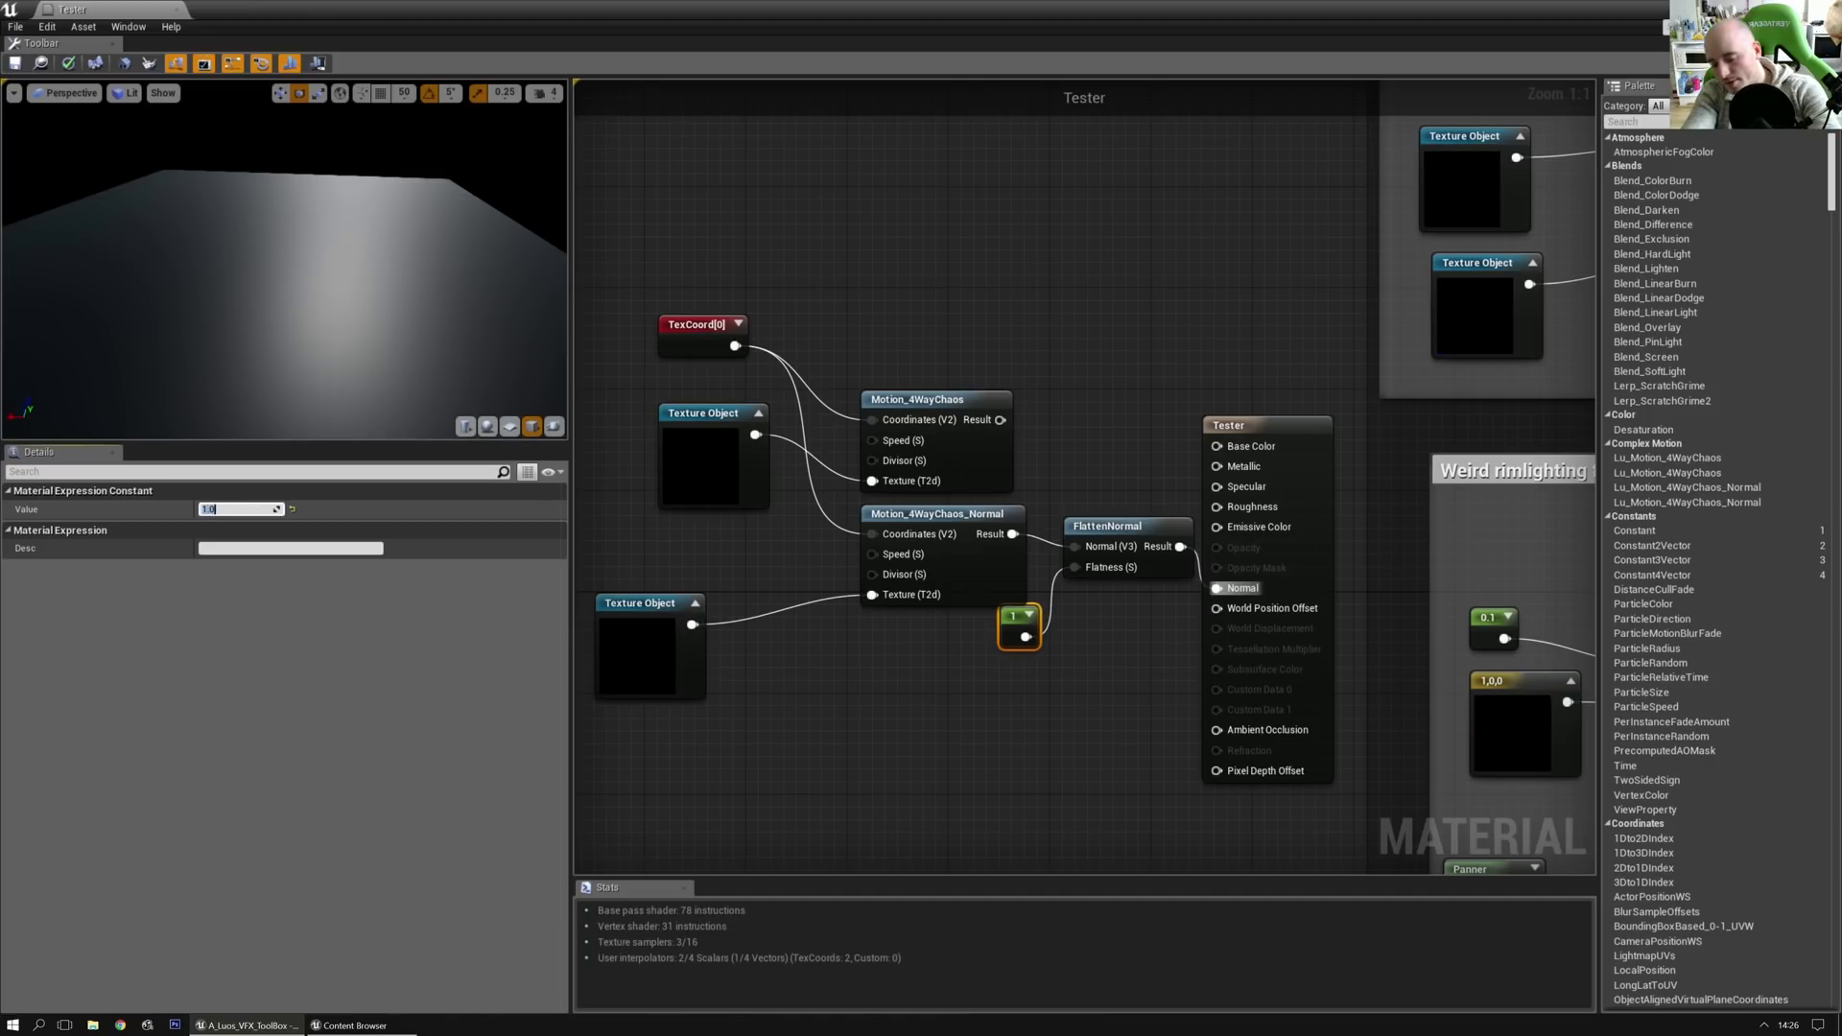
type("0")
key("Return")
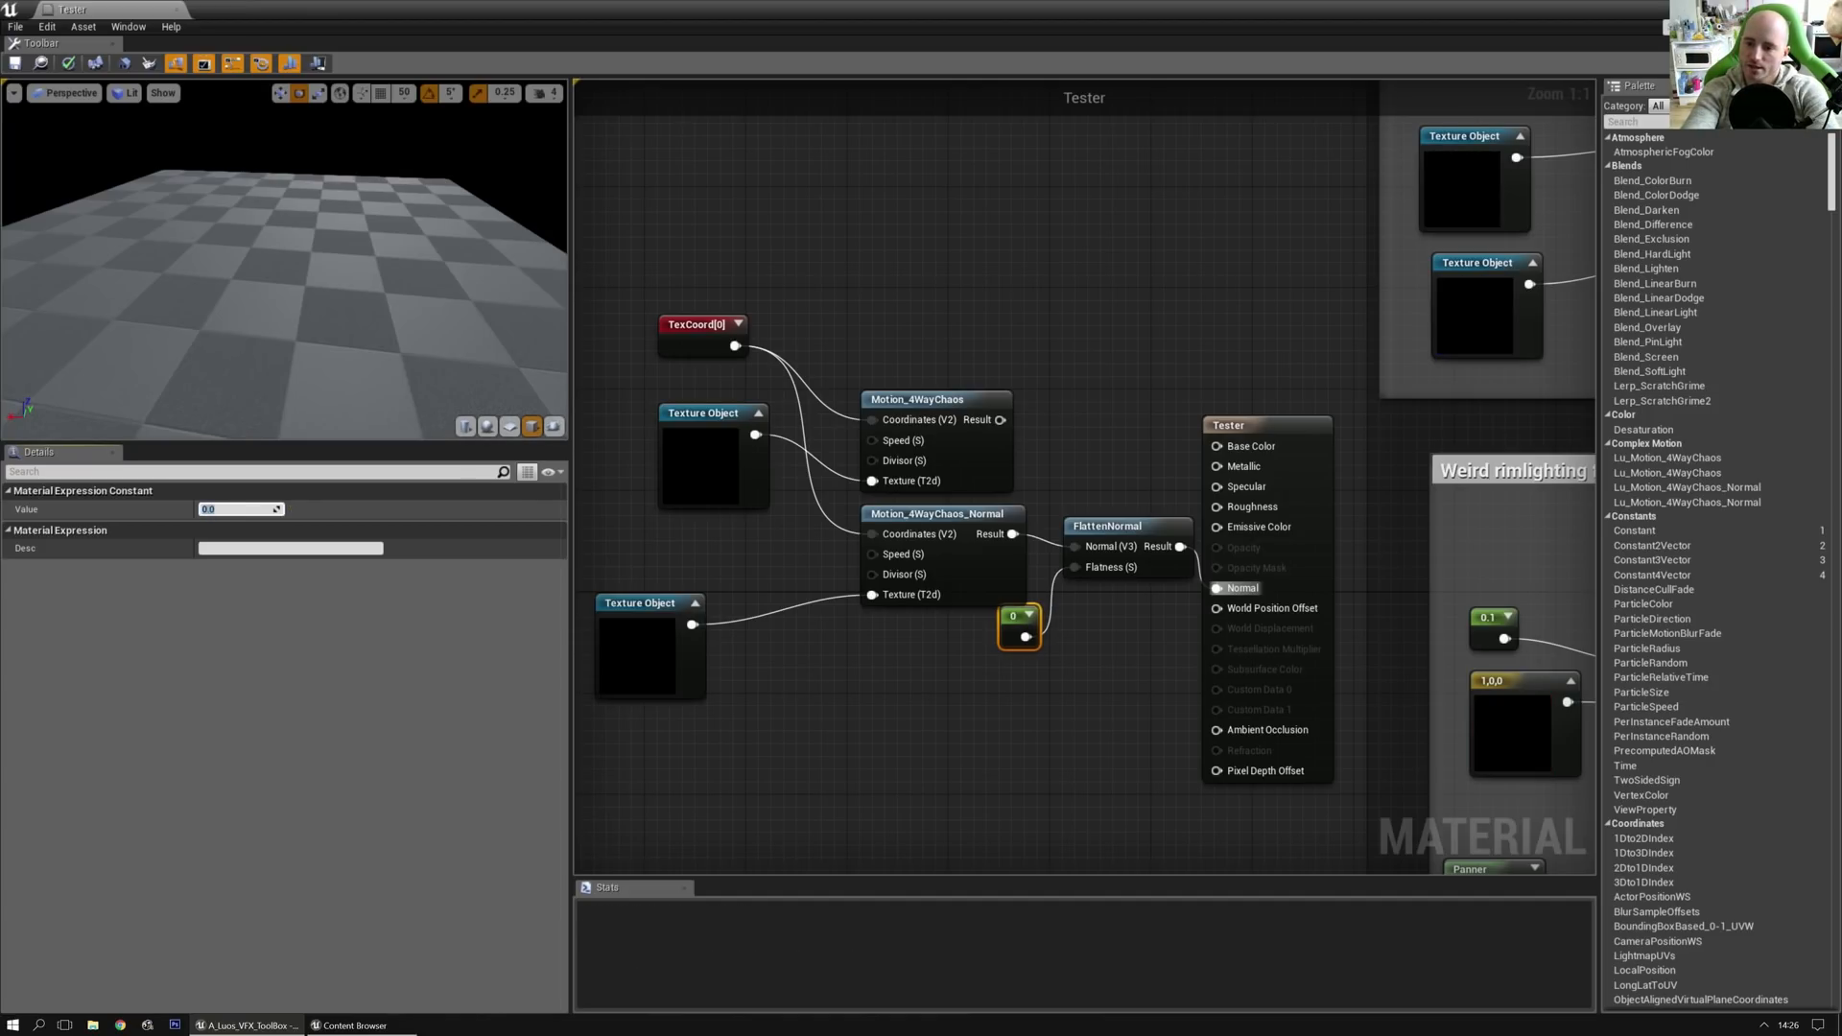
type("-2")
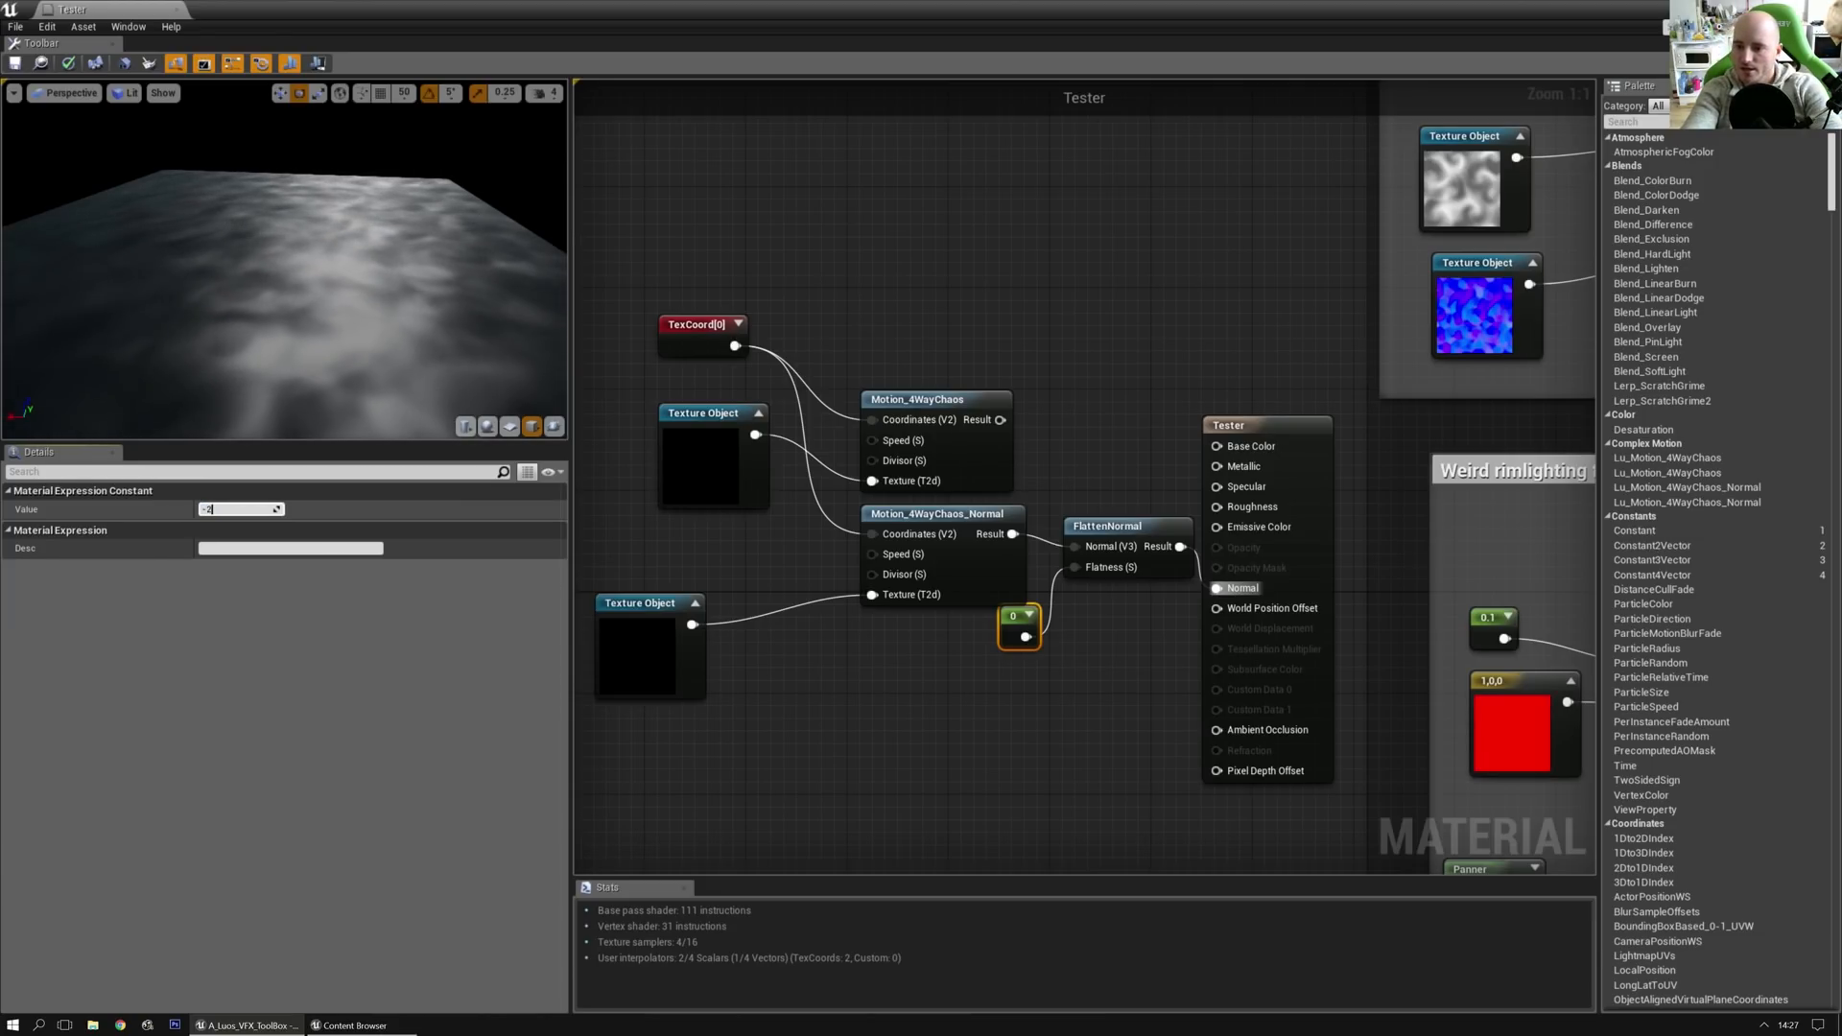
key("Return")
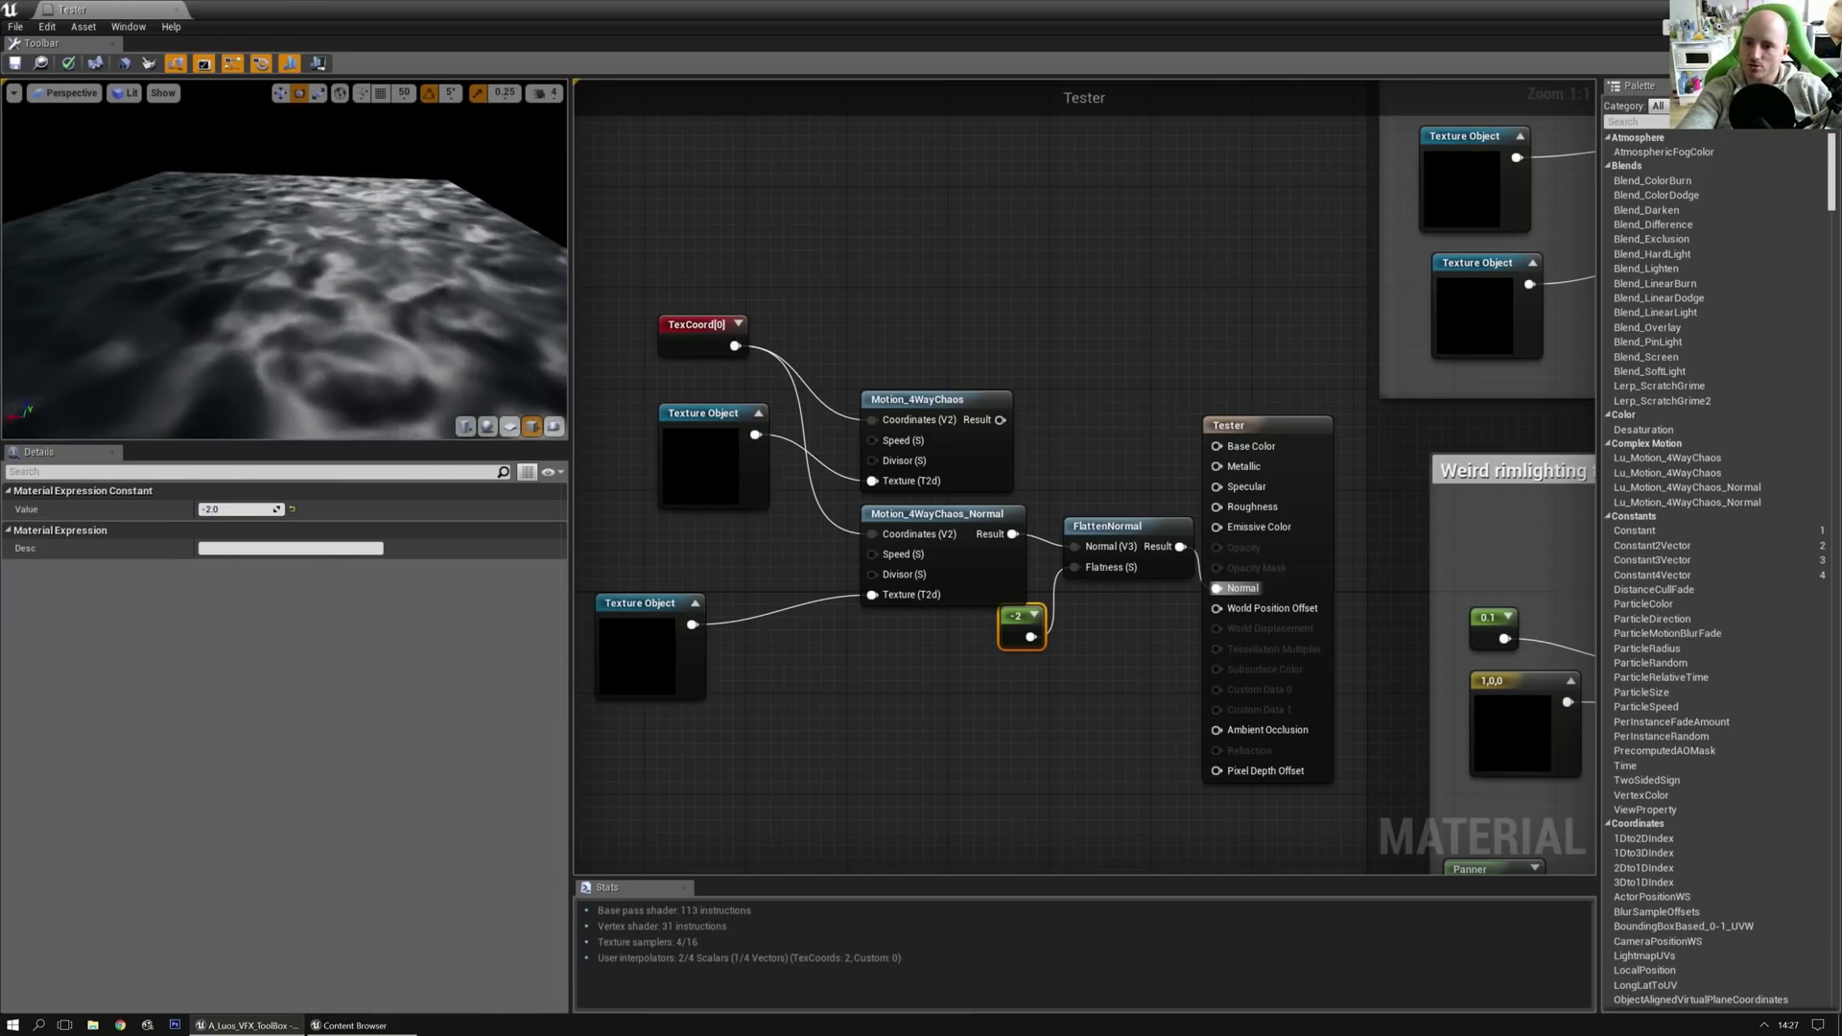
left_click_drag(422, 249, 502, 189)
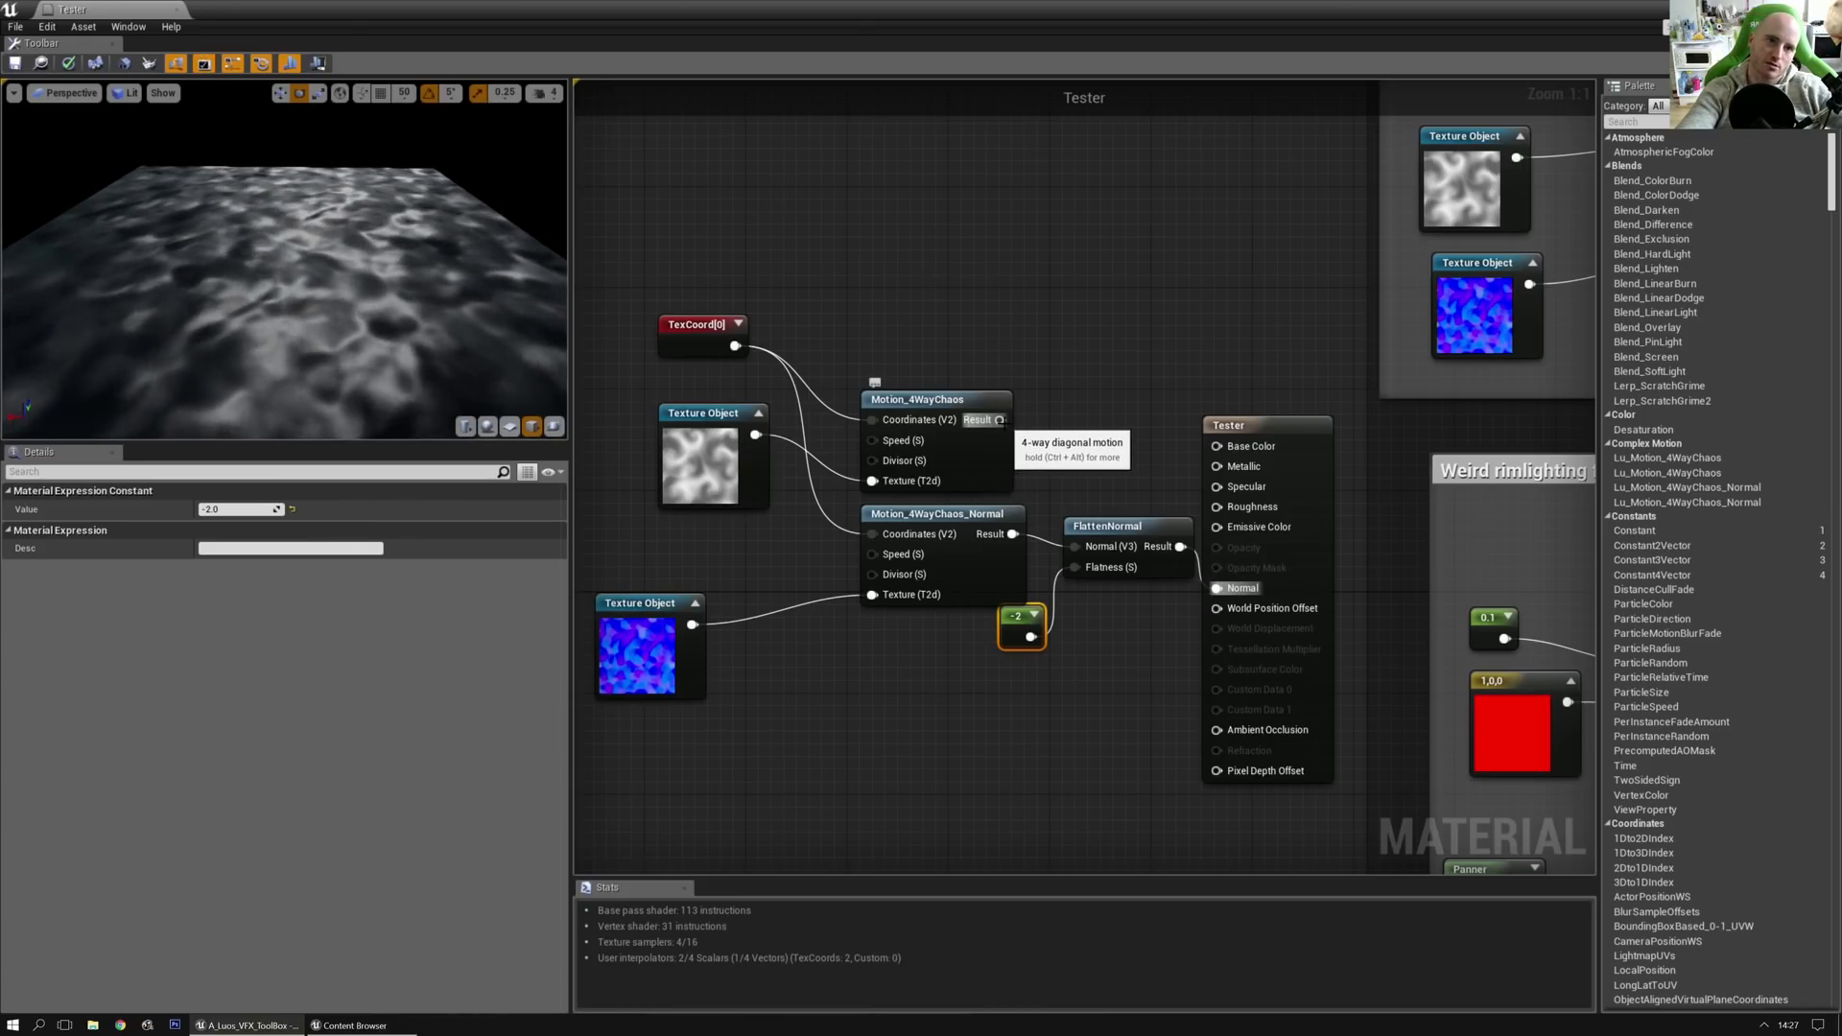
Step: Connect Motion_4WayChaos's Result to Tester's Base Color and view the surface from another angle
left_click_drag(1000, 419, 1050, 443)
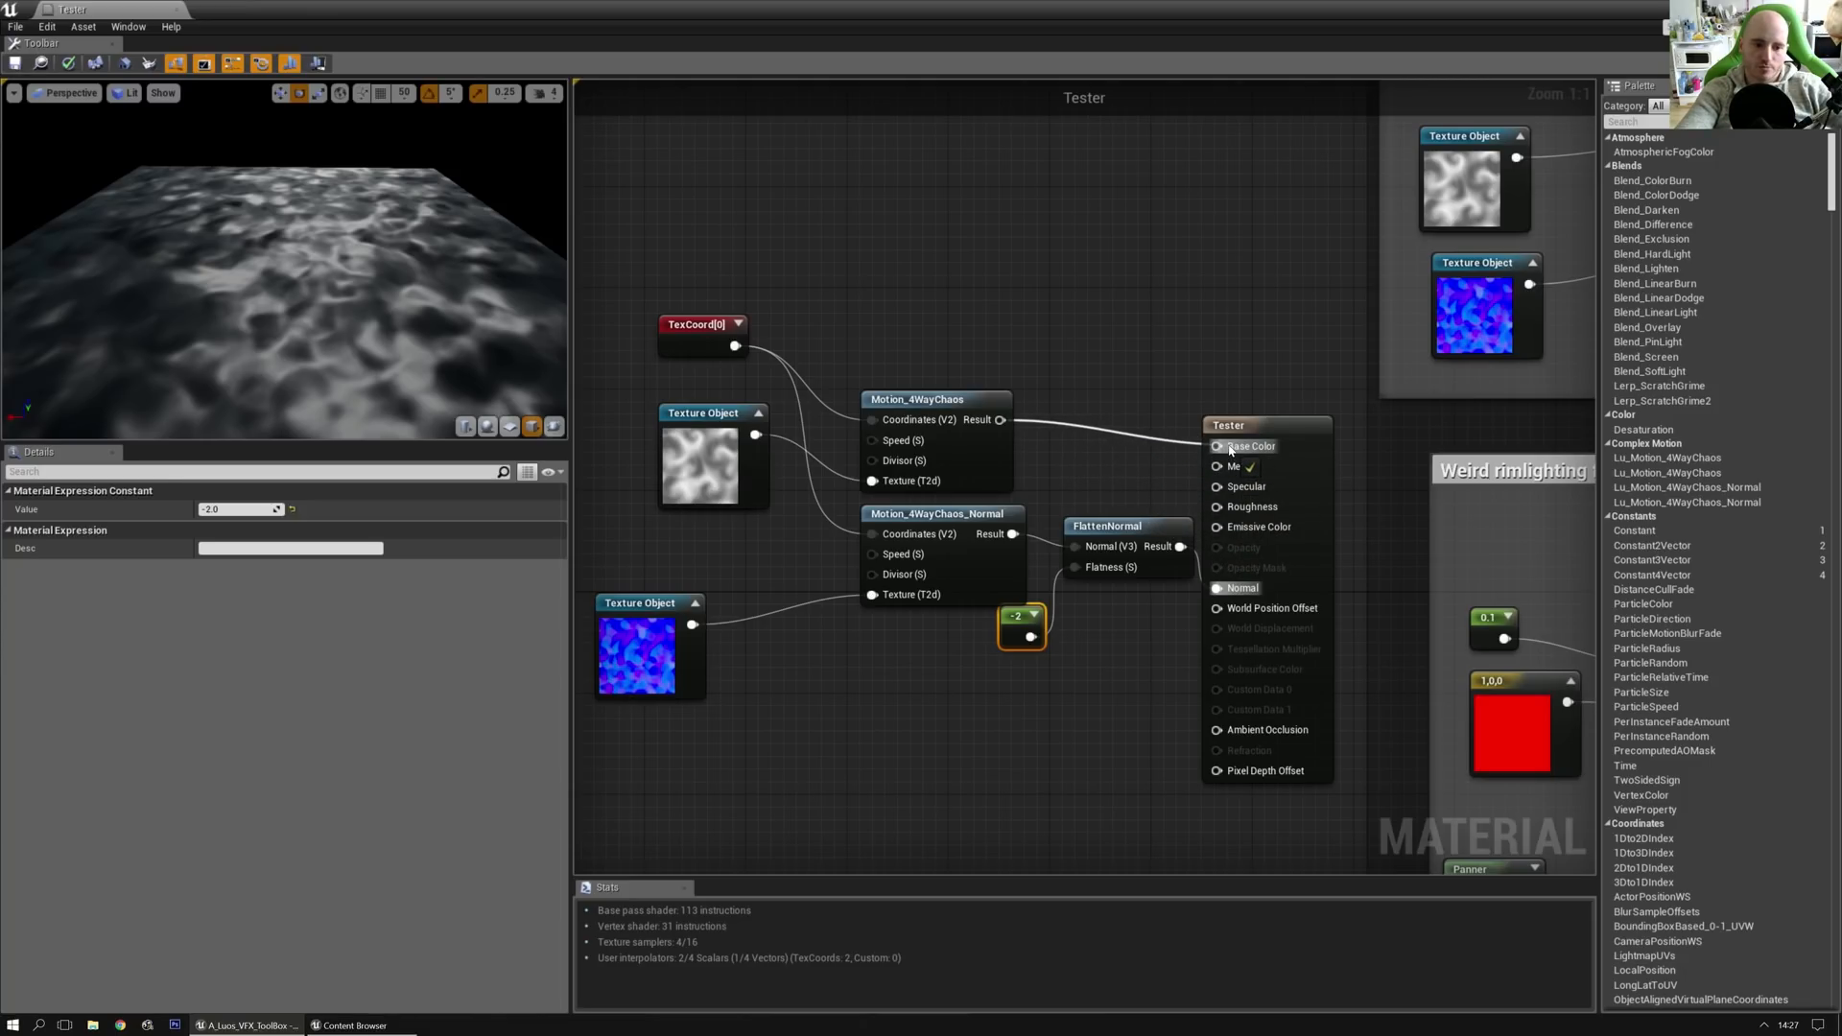
left_click_drag(1231, 449, 1229, 447)
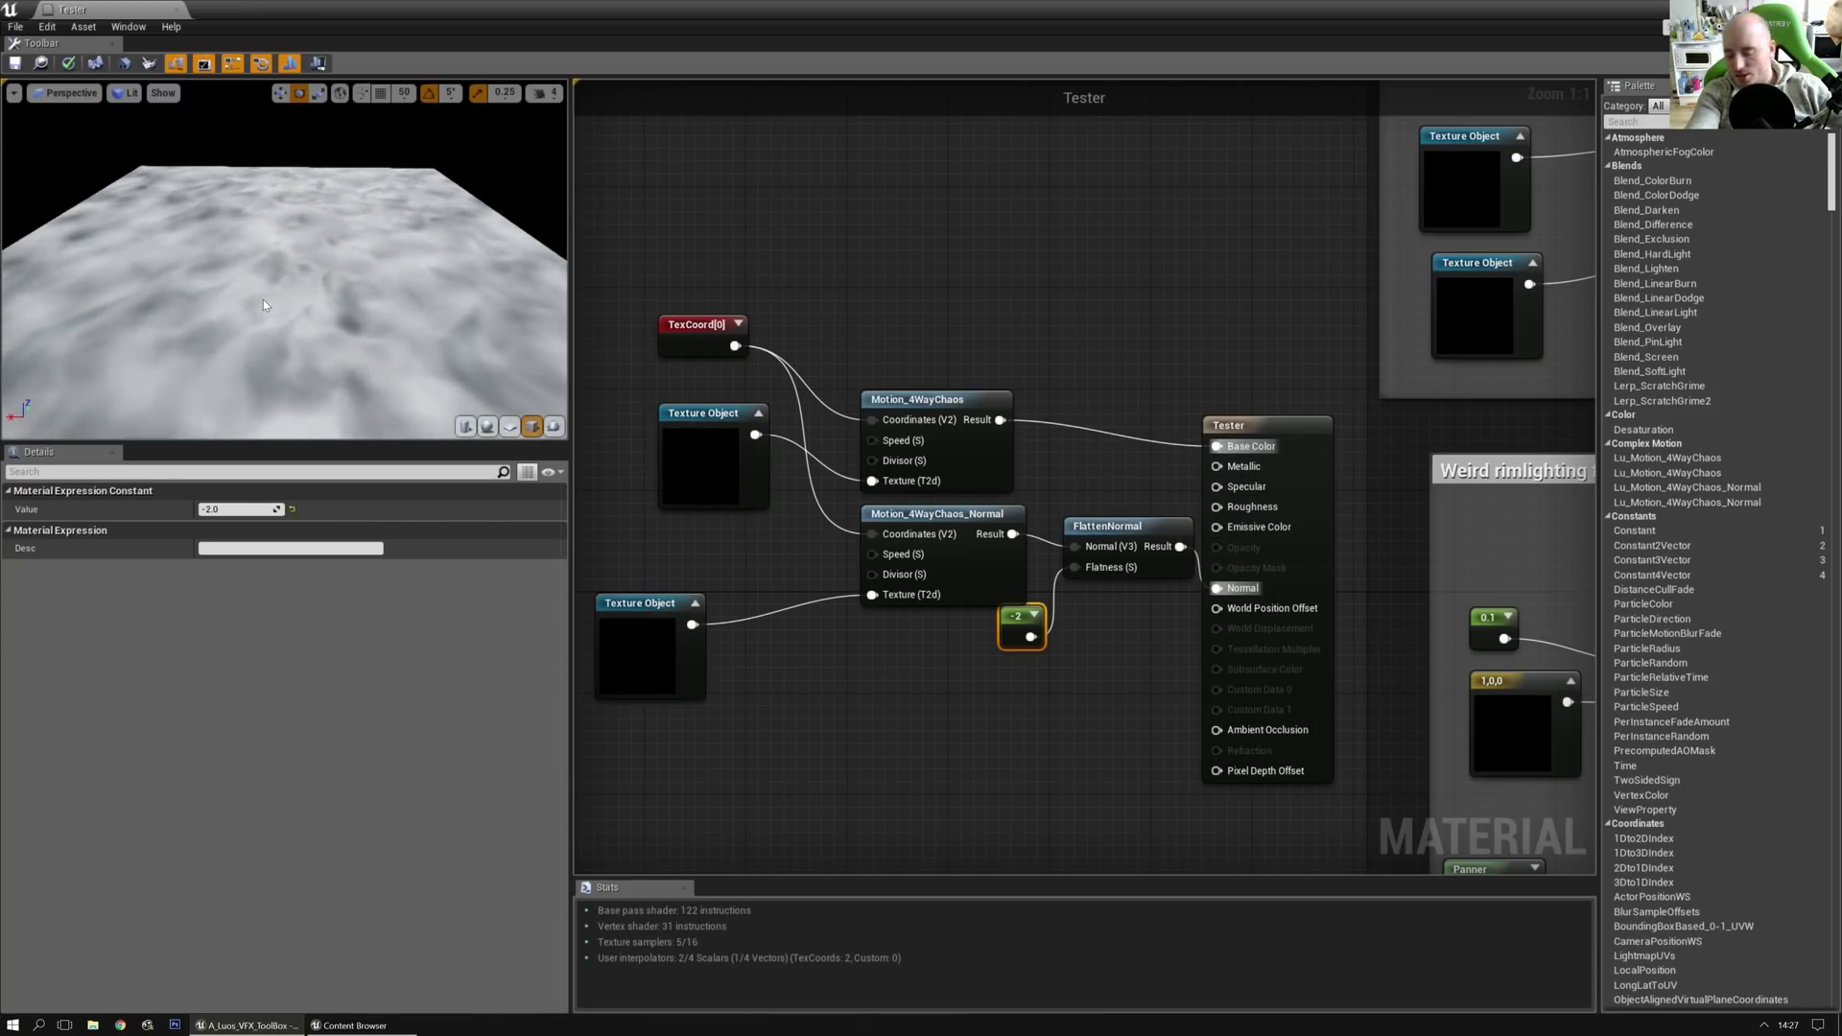
left_click_drag(263, 299, 335, 328)
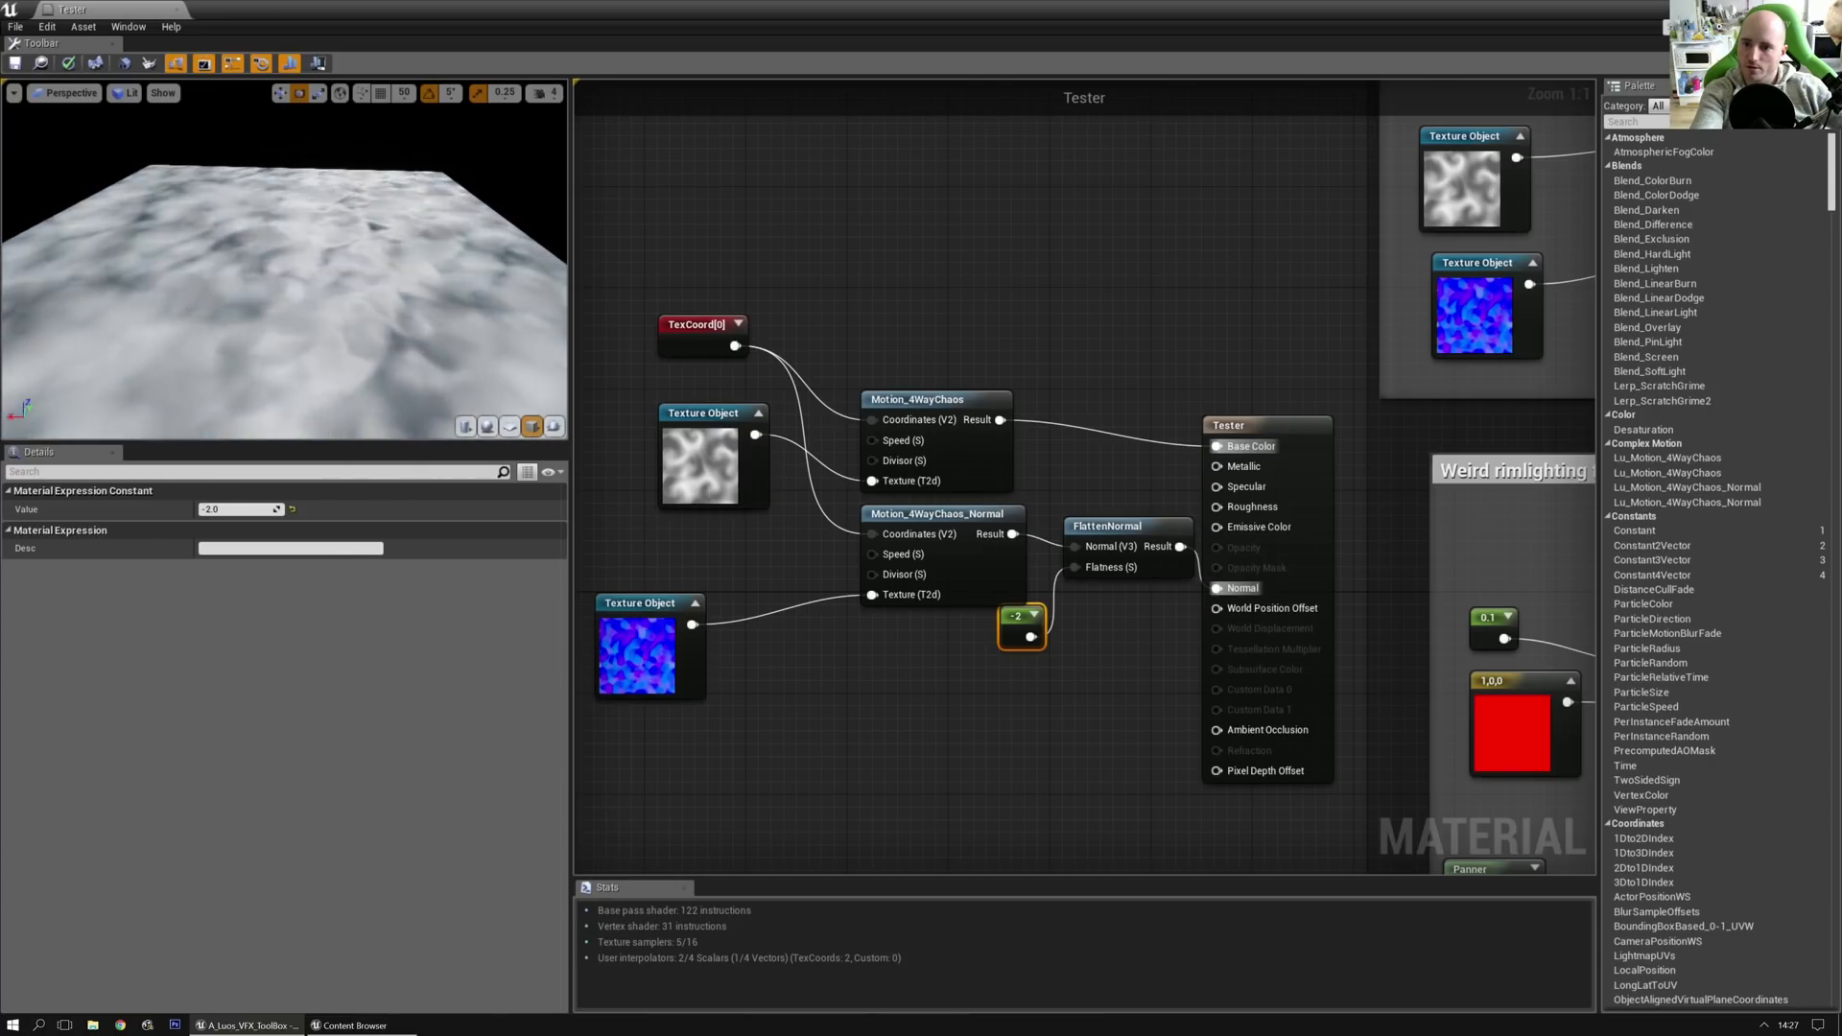
Step: Delete all the TexCoord, texture, Motion_4WayChaos and FlattenNormal nodes that feed the Tester node
left_click(888, 307)
right_click_drag(1065, 342, 1153, 332)
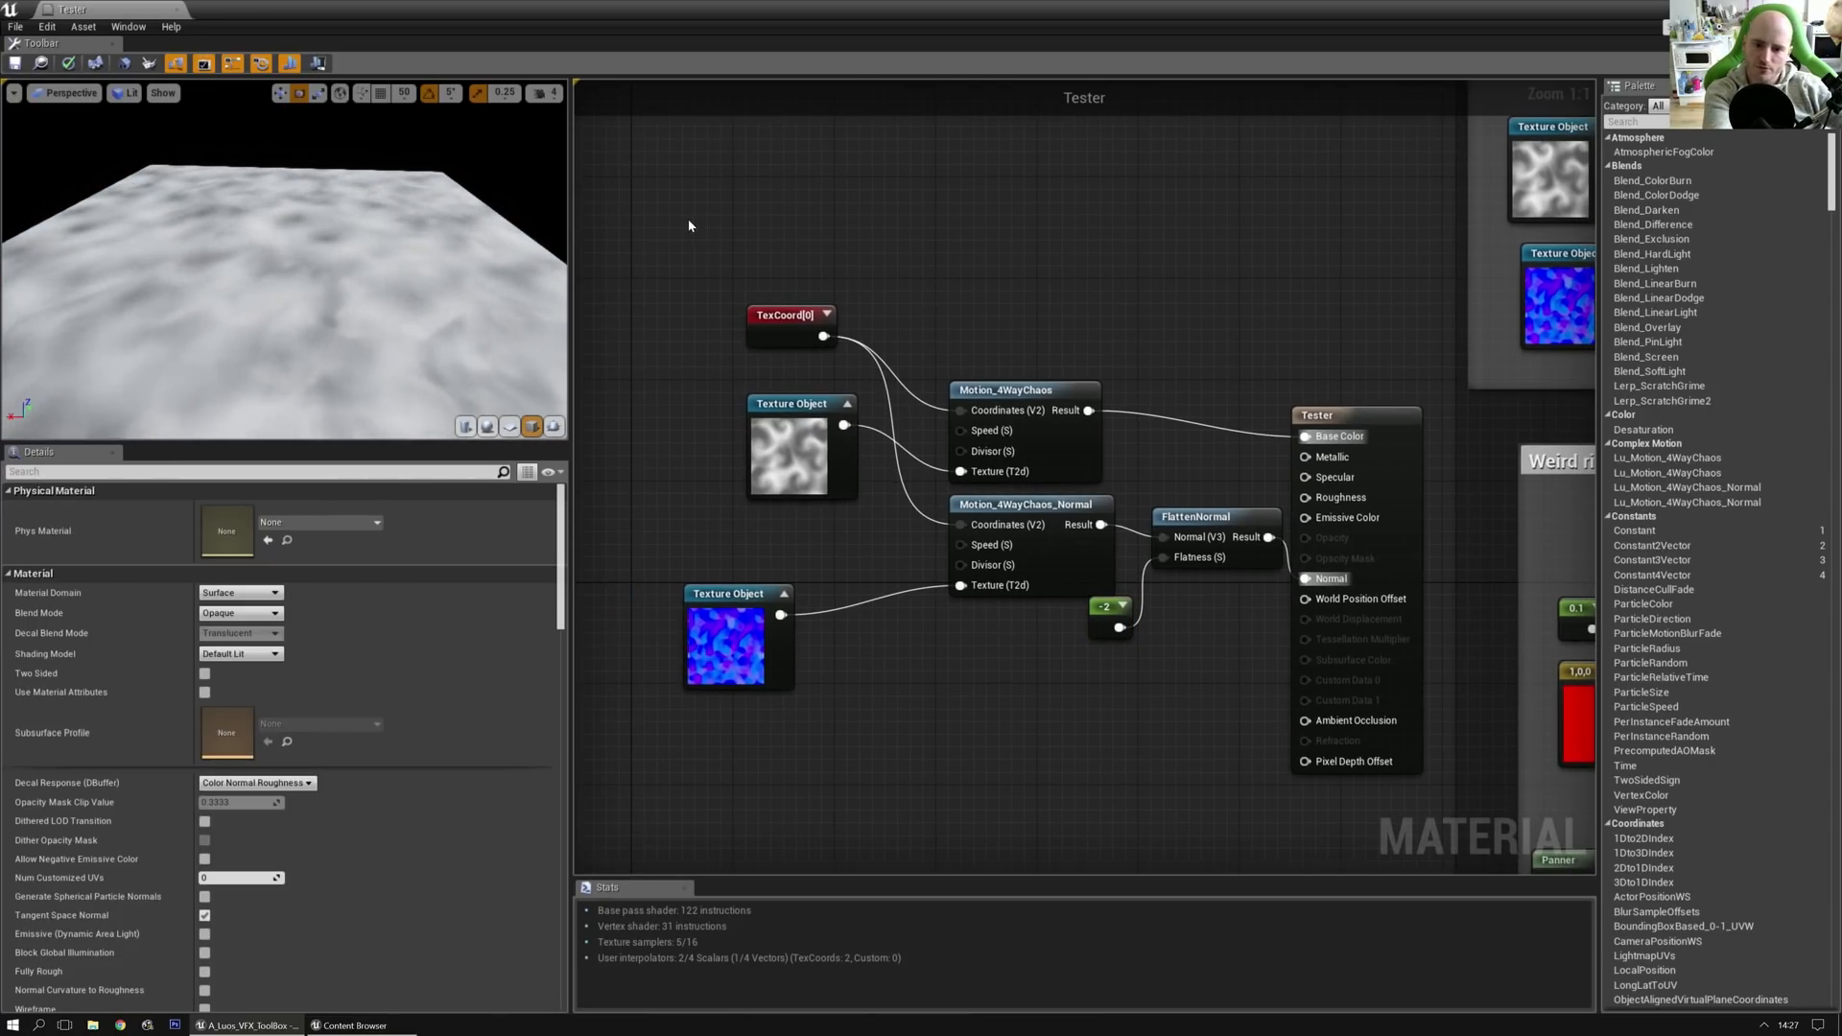
left_click_drag(1233, 766, 1234, 763)
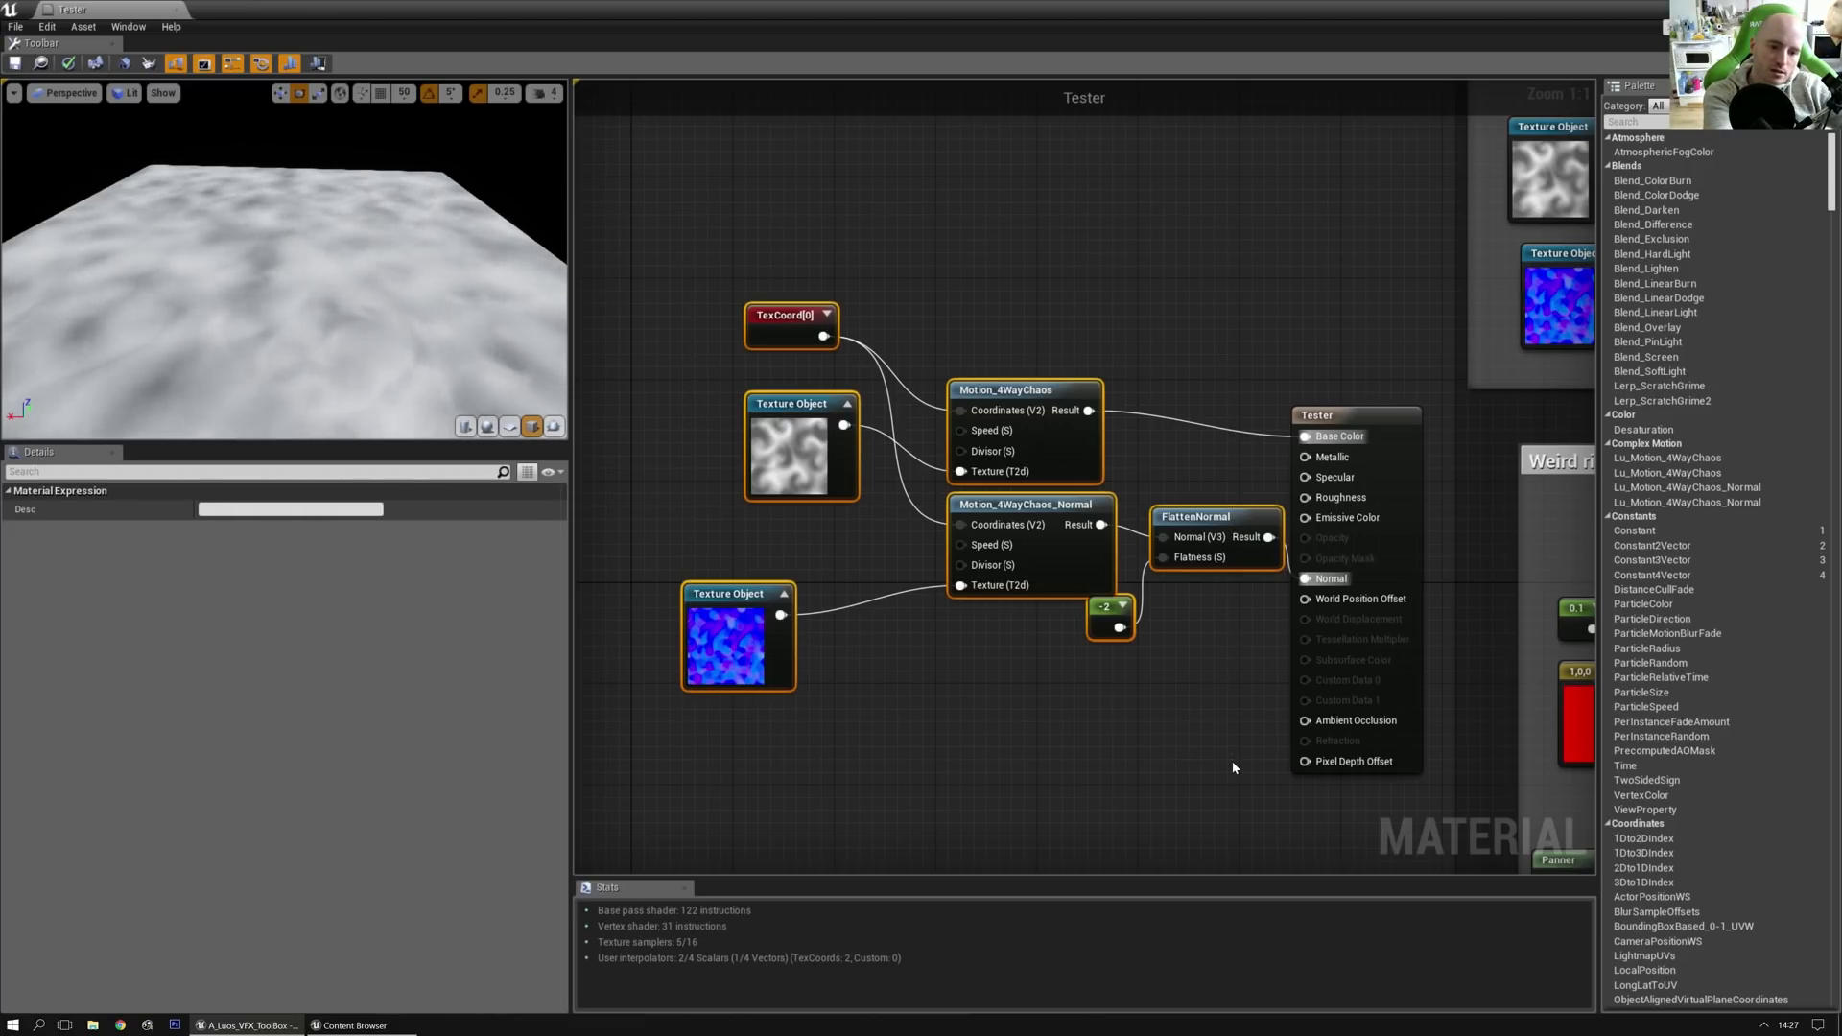
key("Delete")
Step: Copy the upper CloudRimLighting setup with its Multiply node from the Weird rimlighting fx group and paste it beside the Tester node
right_click_drag(1289, 315, 826, 444)
scroll(826, 445, "down", 3)
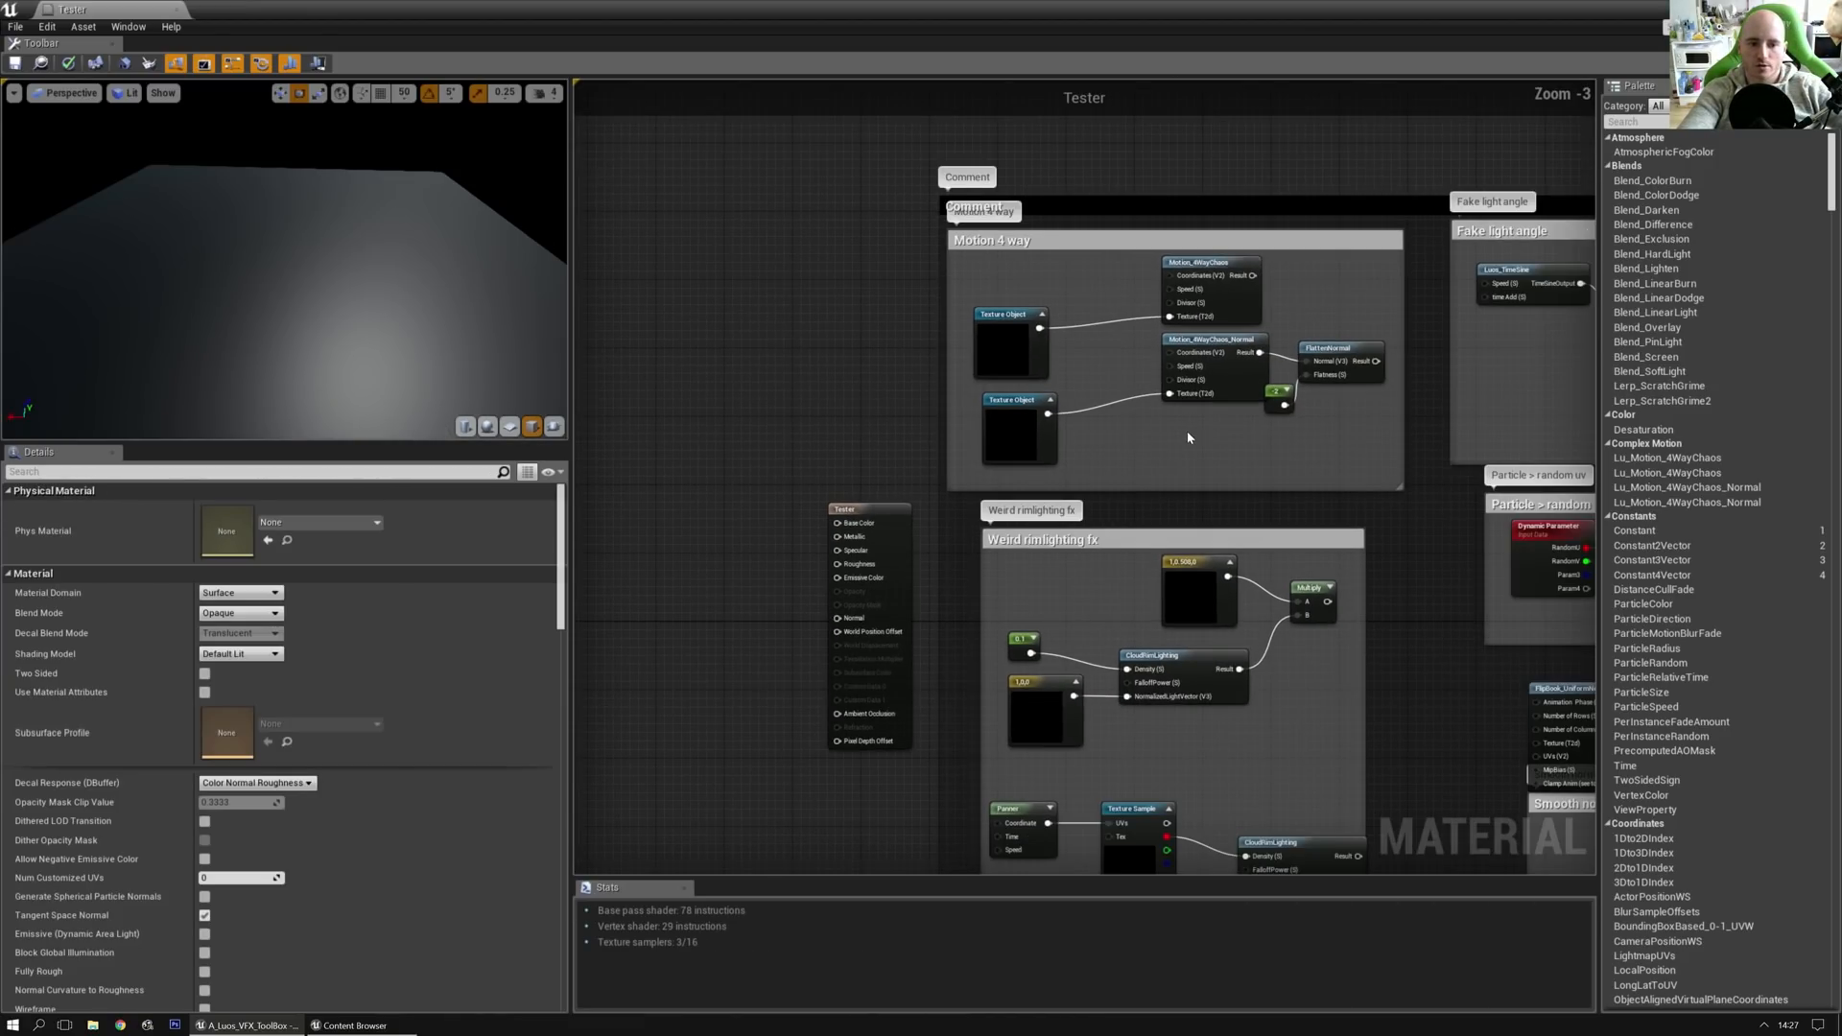
right_click_drag(1193, 432, 944, 500)
scroll(885, 604, "up", 2)
right_click_drag(865, 651, 919, 459)
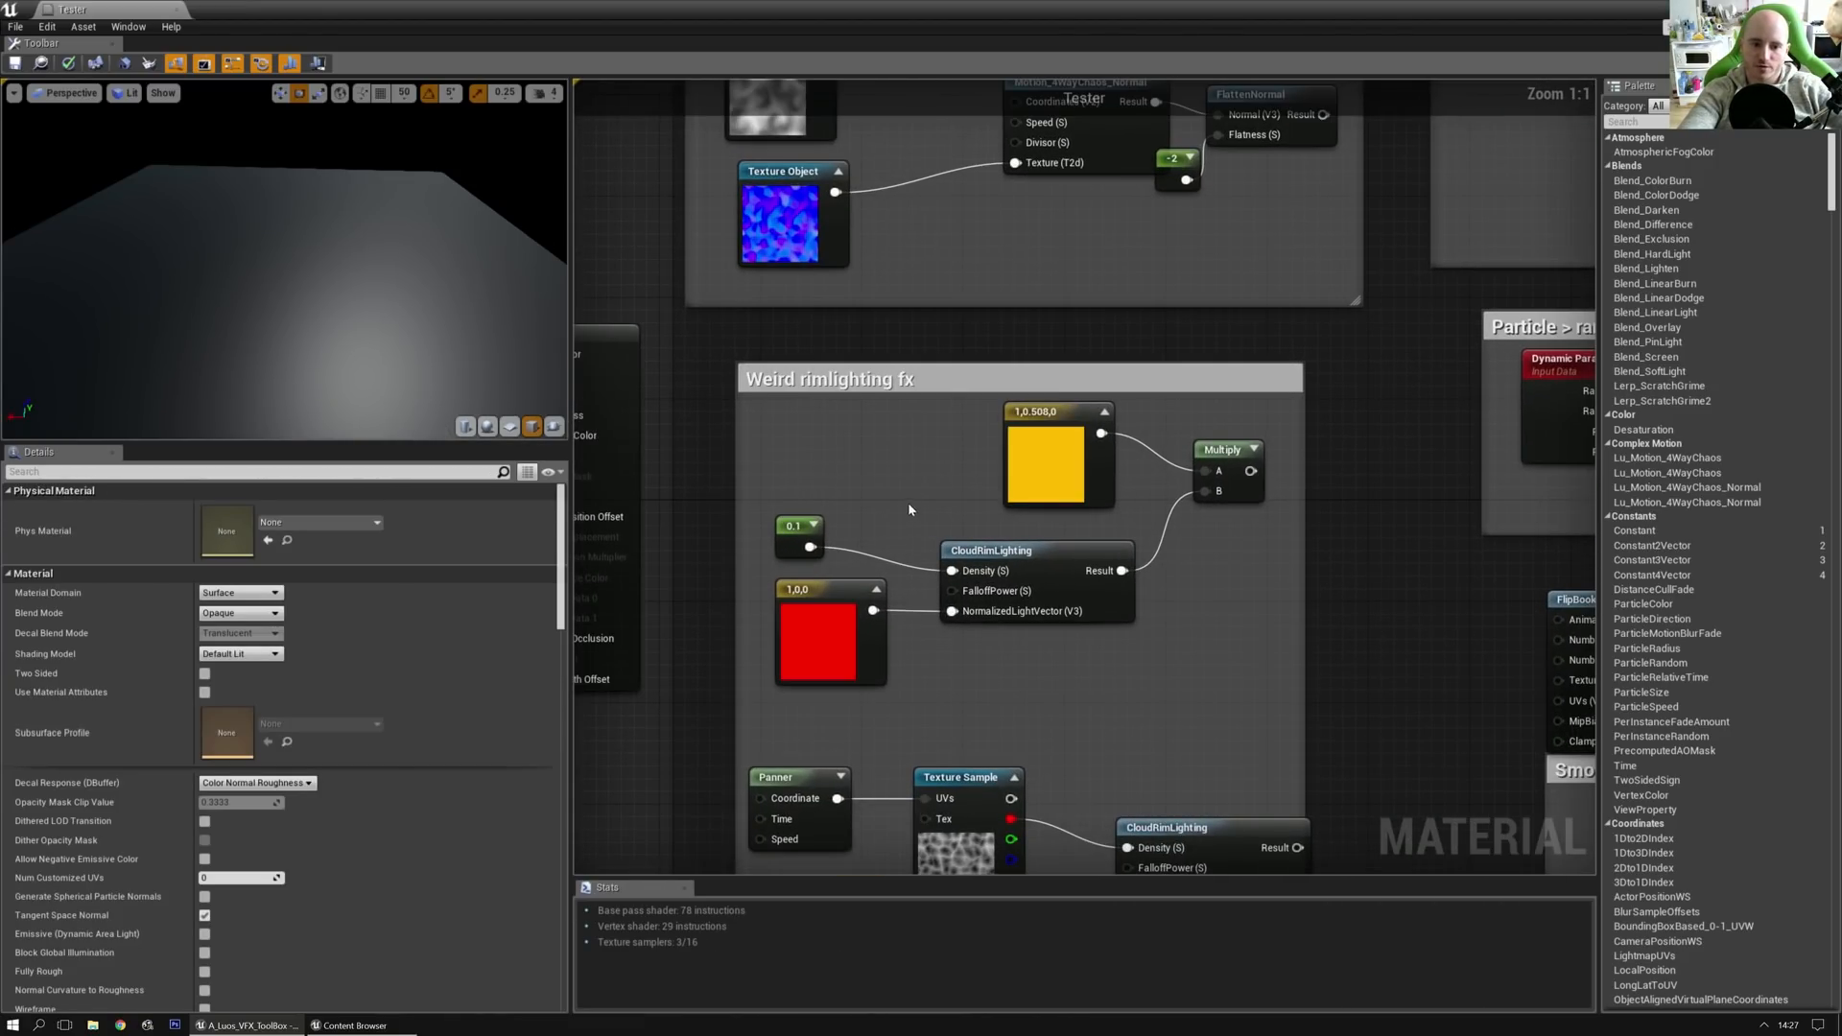
scroll(942, 428, "up", 1)
left_click_drag(808, 378, 1273, 622)
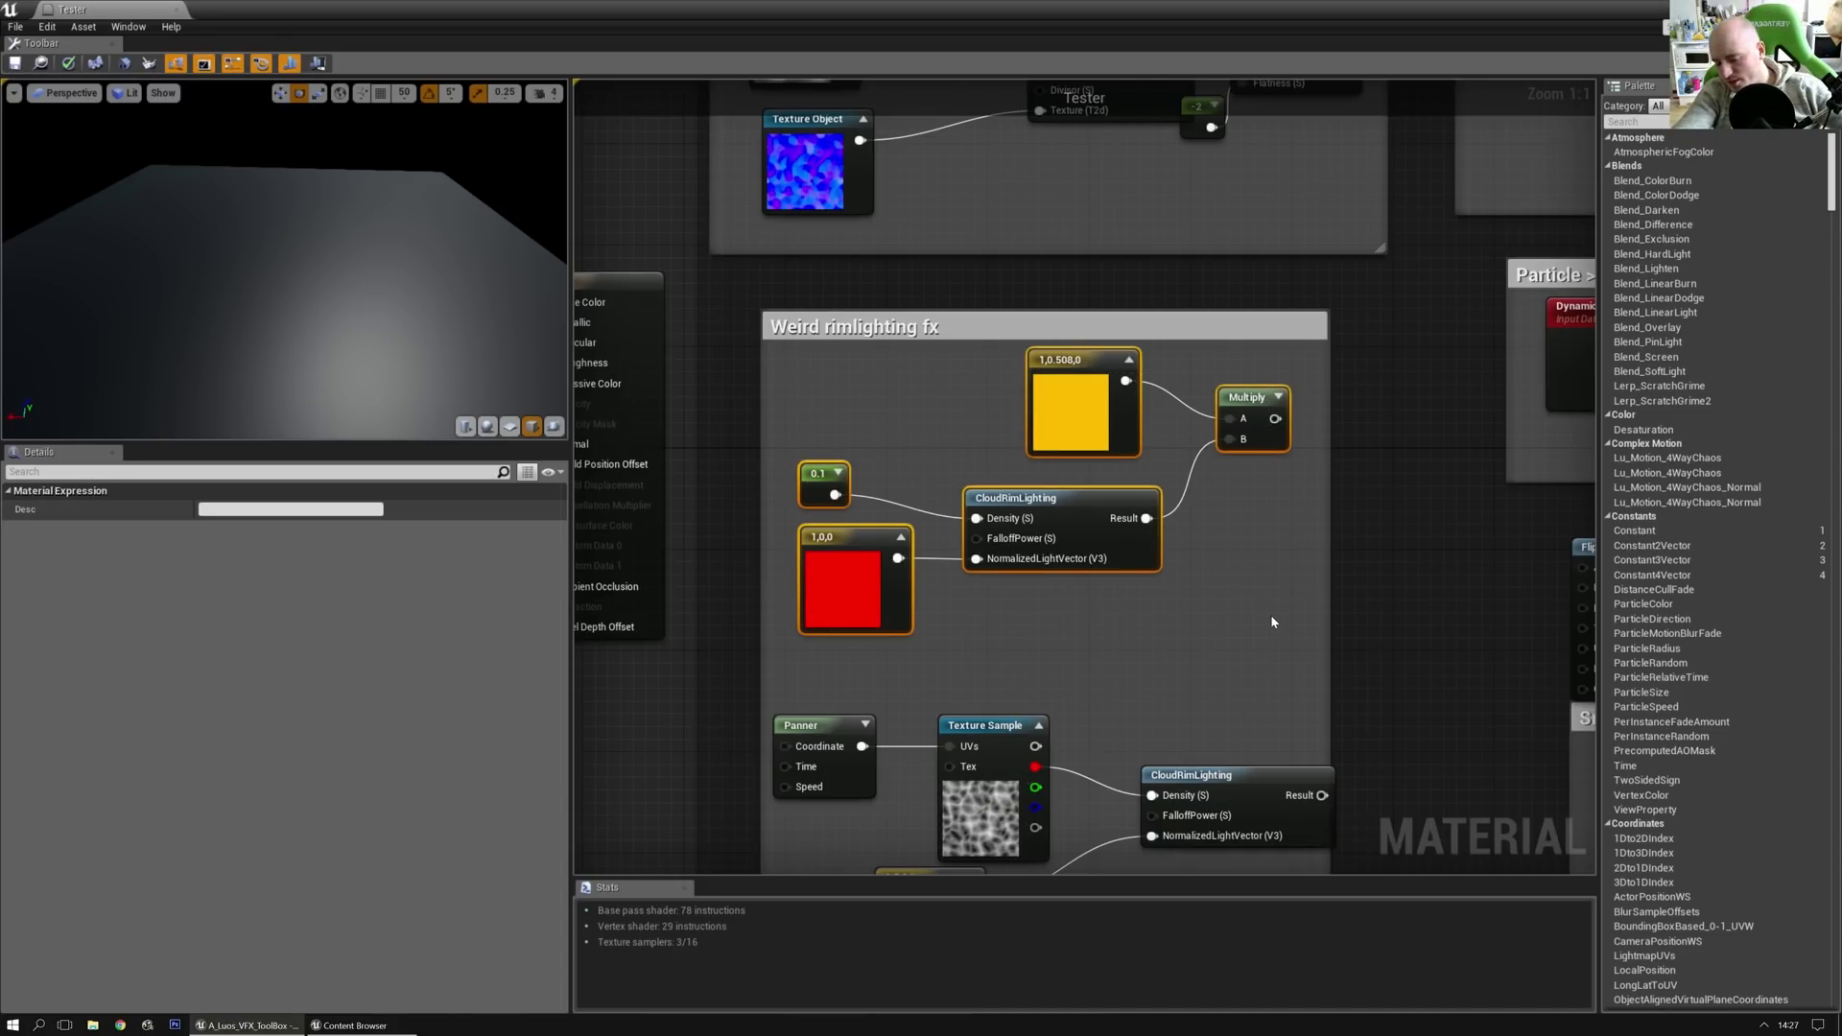
right_click_drag(806, 575, 1260, 530)
right_click_drag(693, 338, 812, 434)
left_click(804, 417)
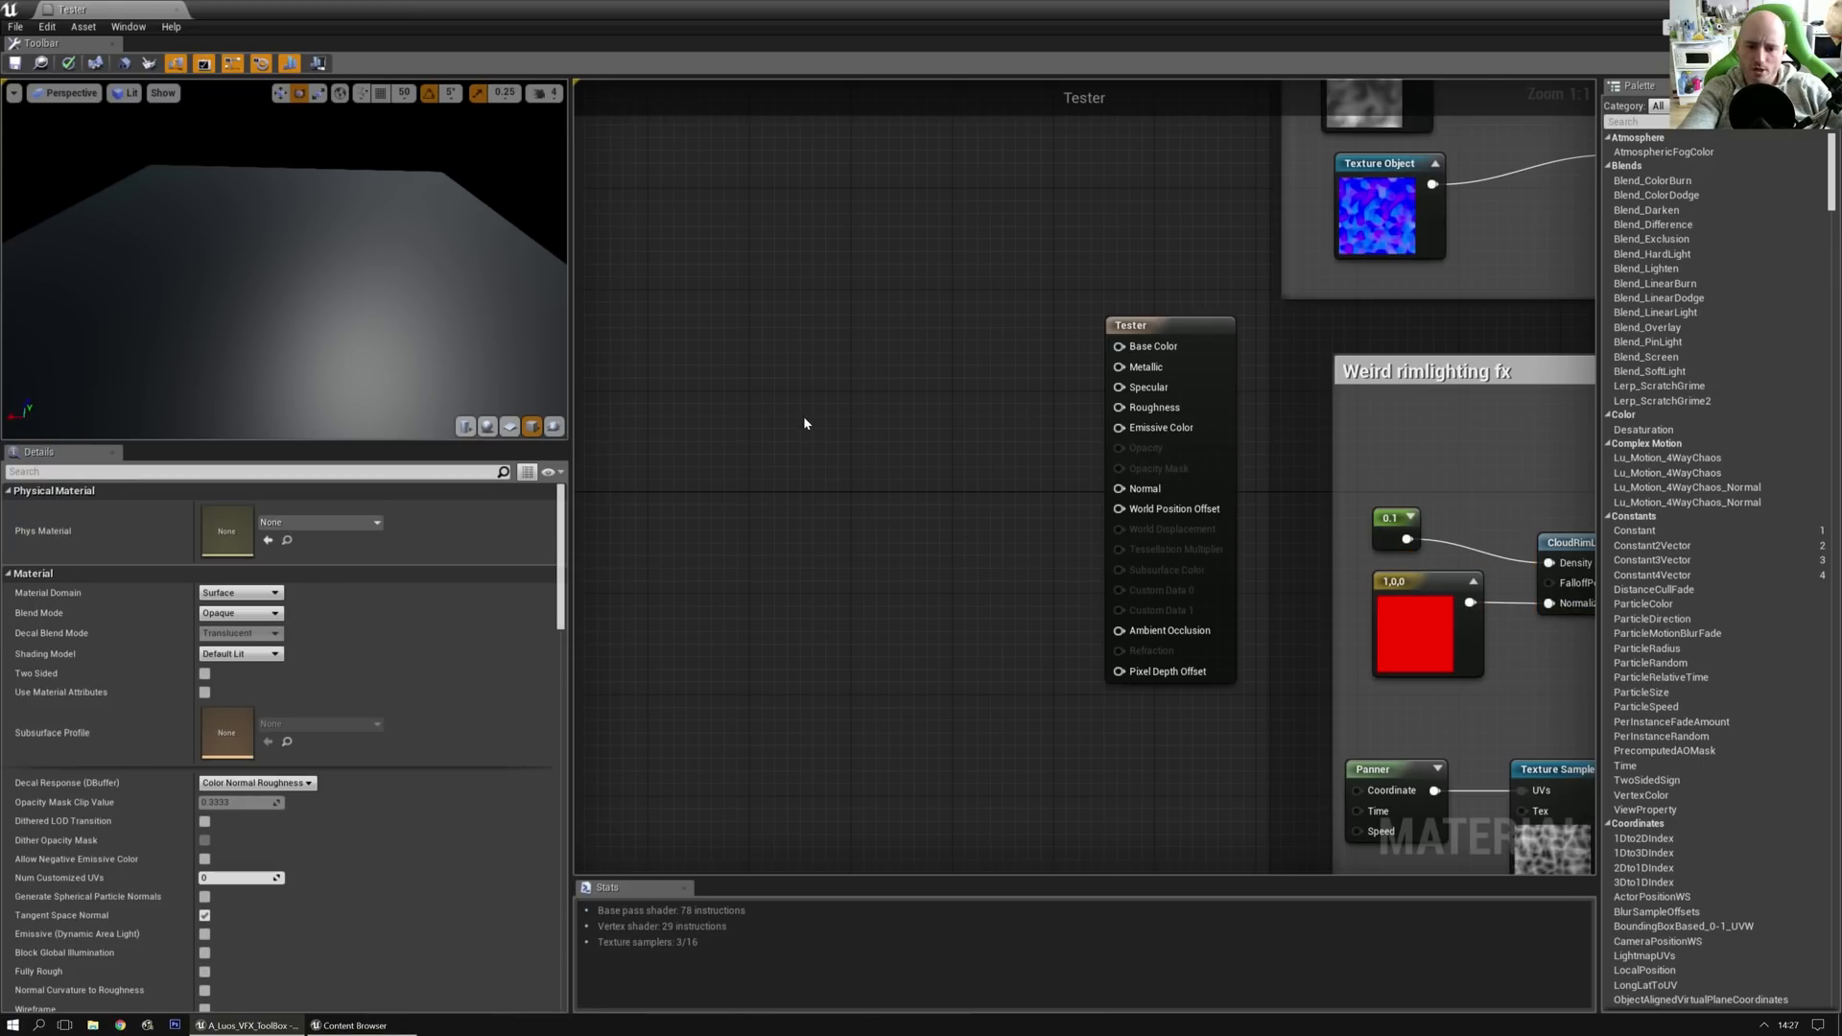
key("ctrl+v")
left_click_drag(1007, 381, 955, 381)
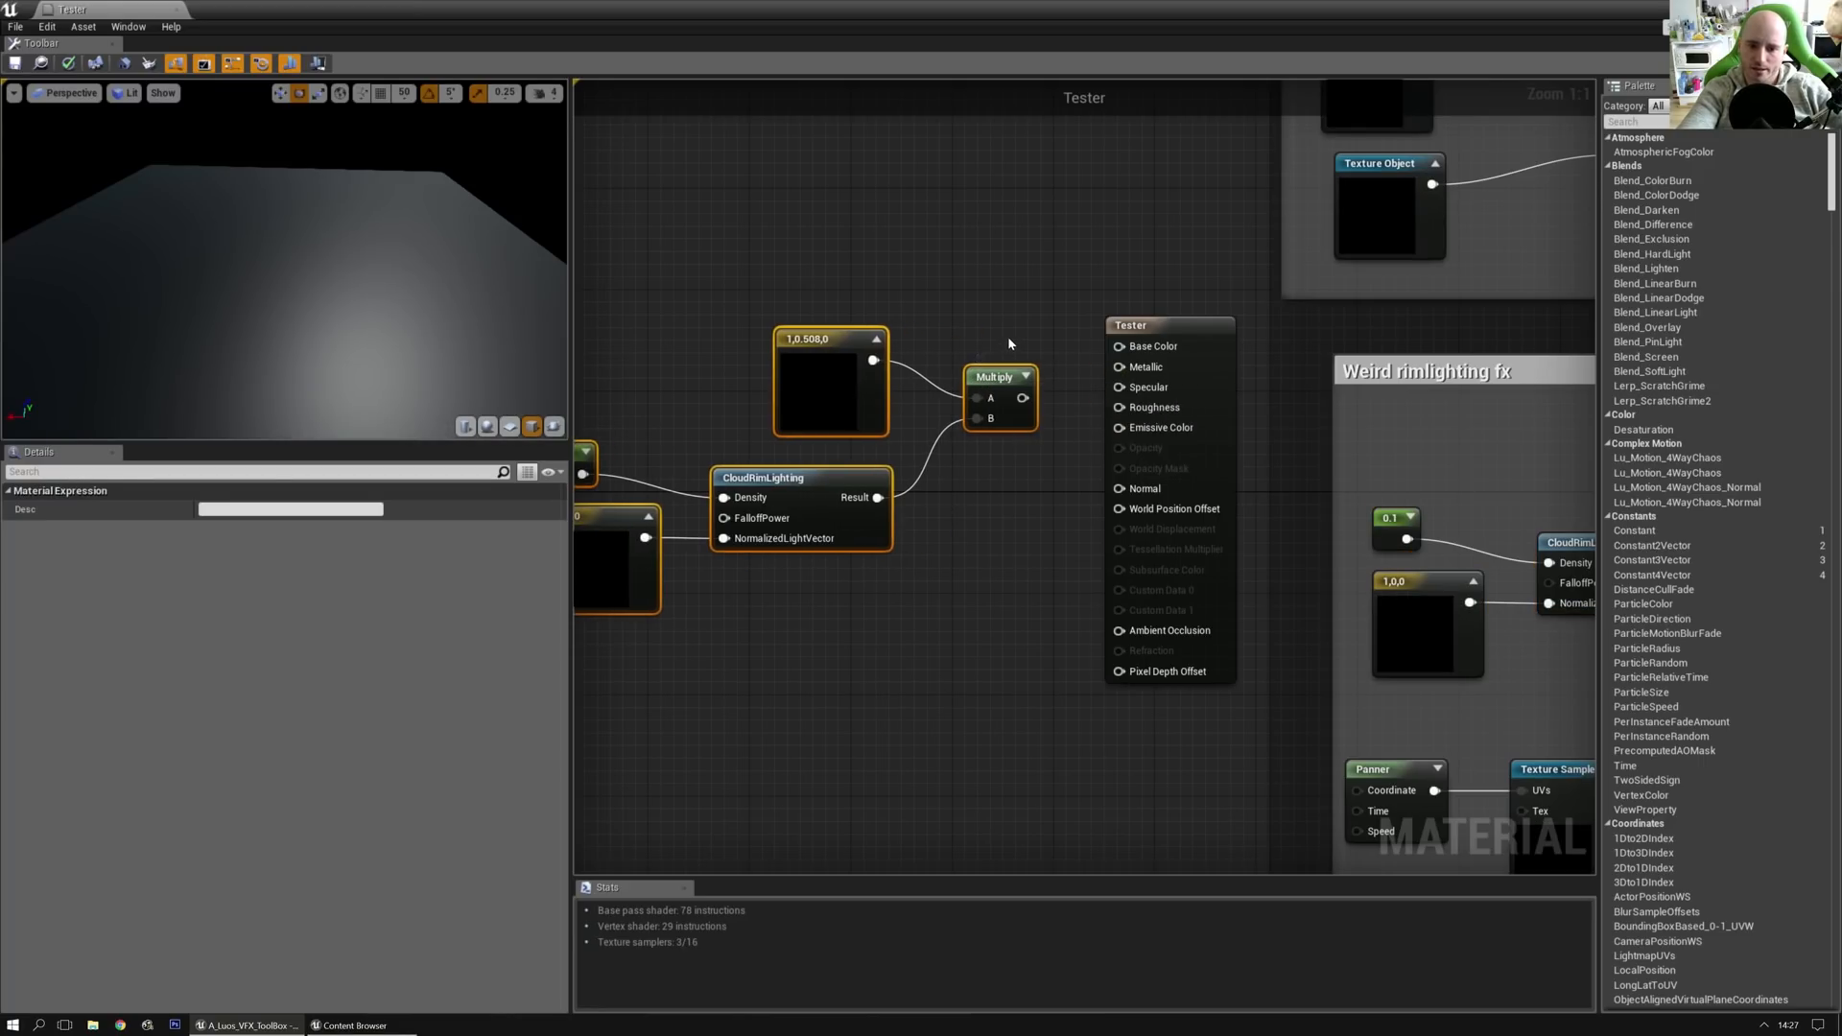
left_click(723, 361)
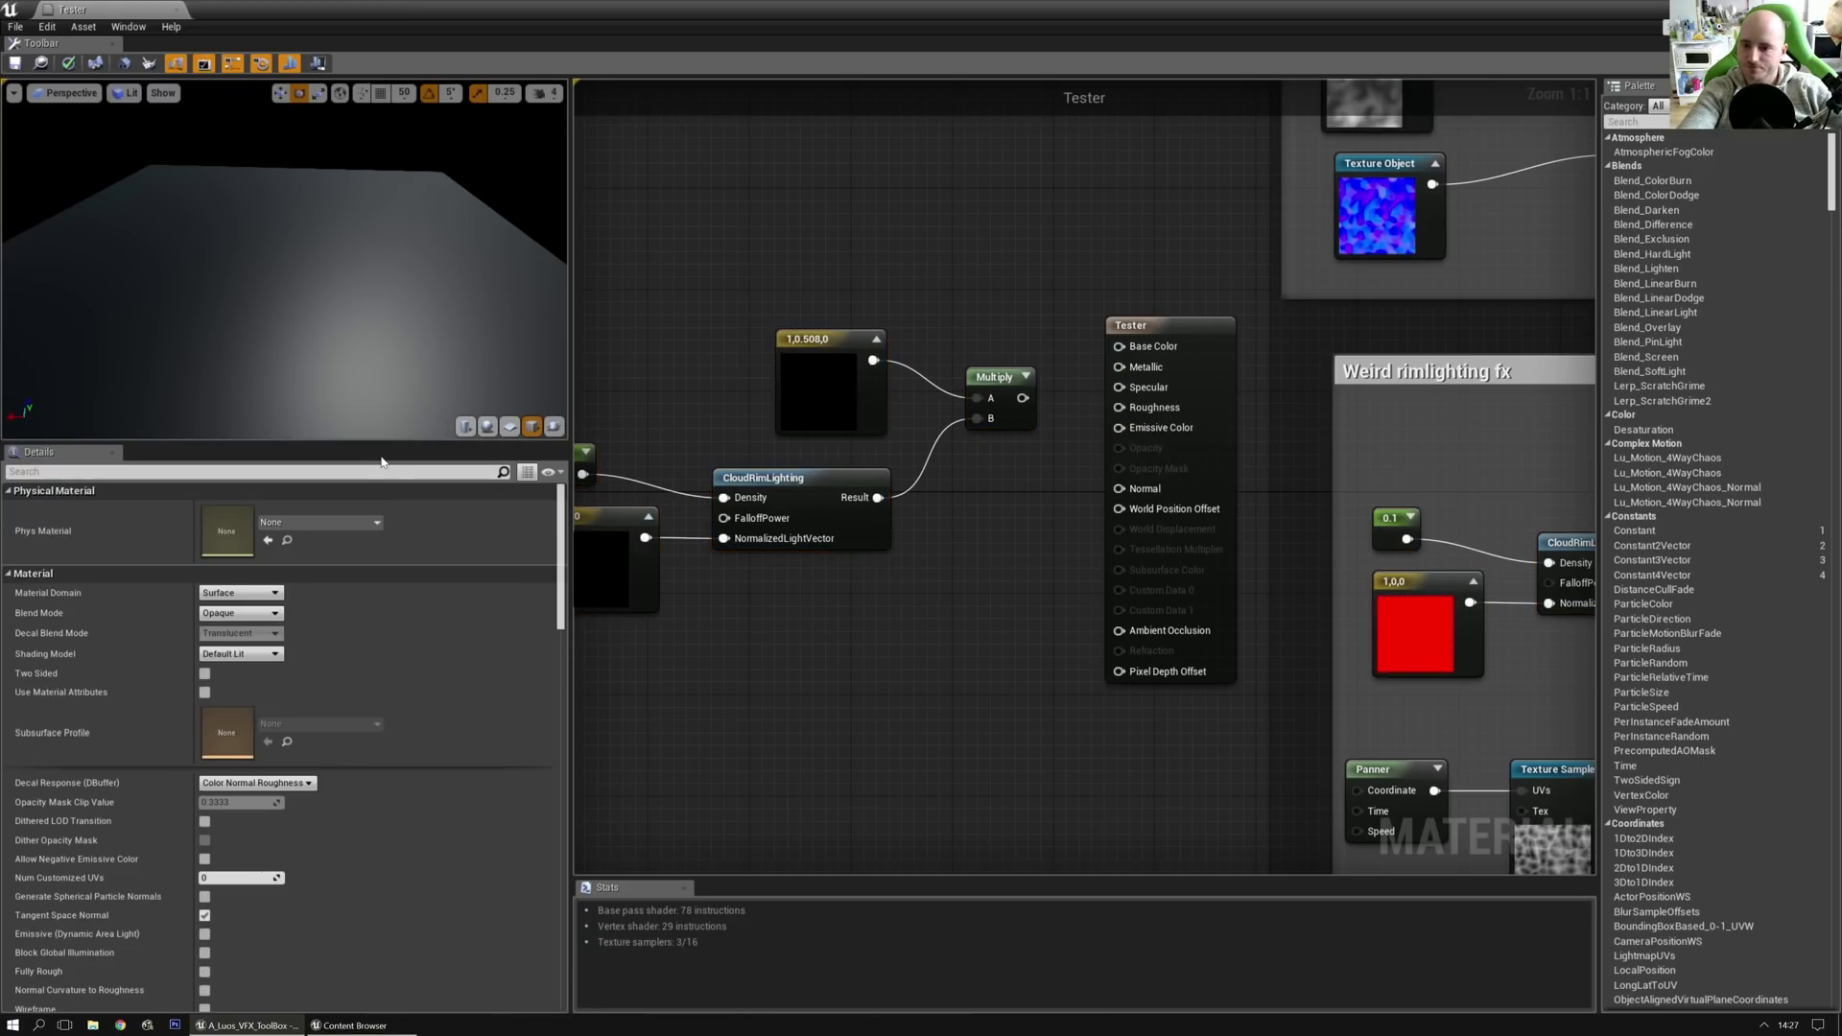
Step: Connect the Multiply result to Tester's Emissive Color and preview the material on a sphere in an enlarged viewport
left_click_drag(381, 442, 358, 561)
right_click_drag(912, 554, 1023, 523)
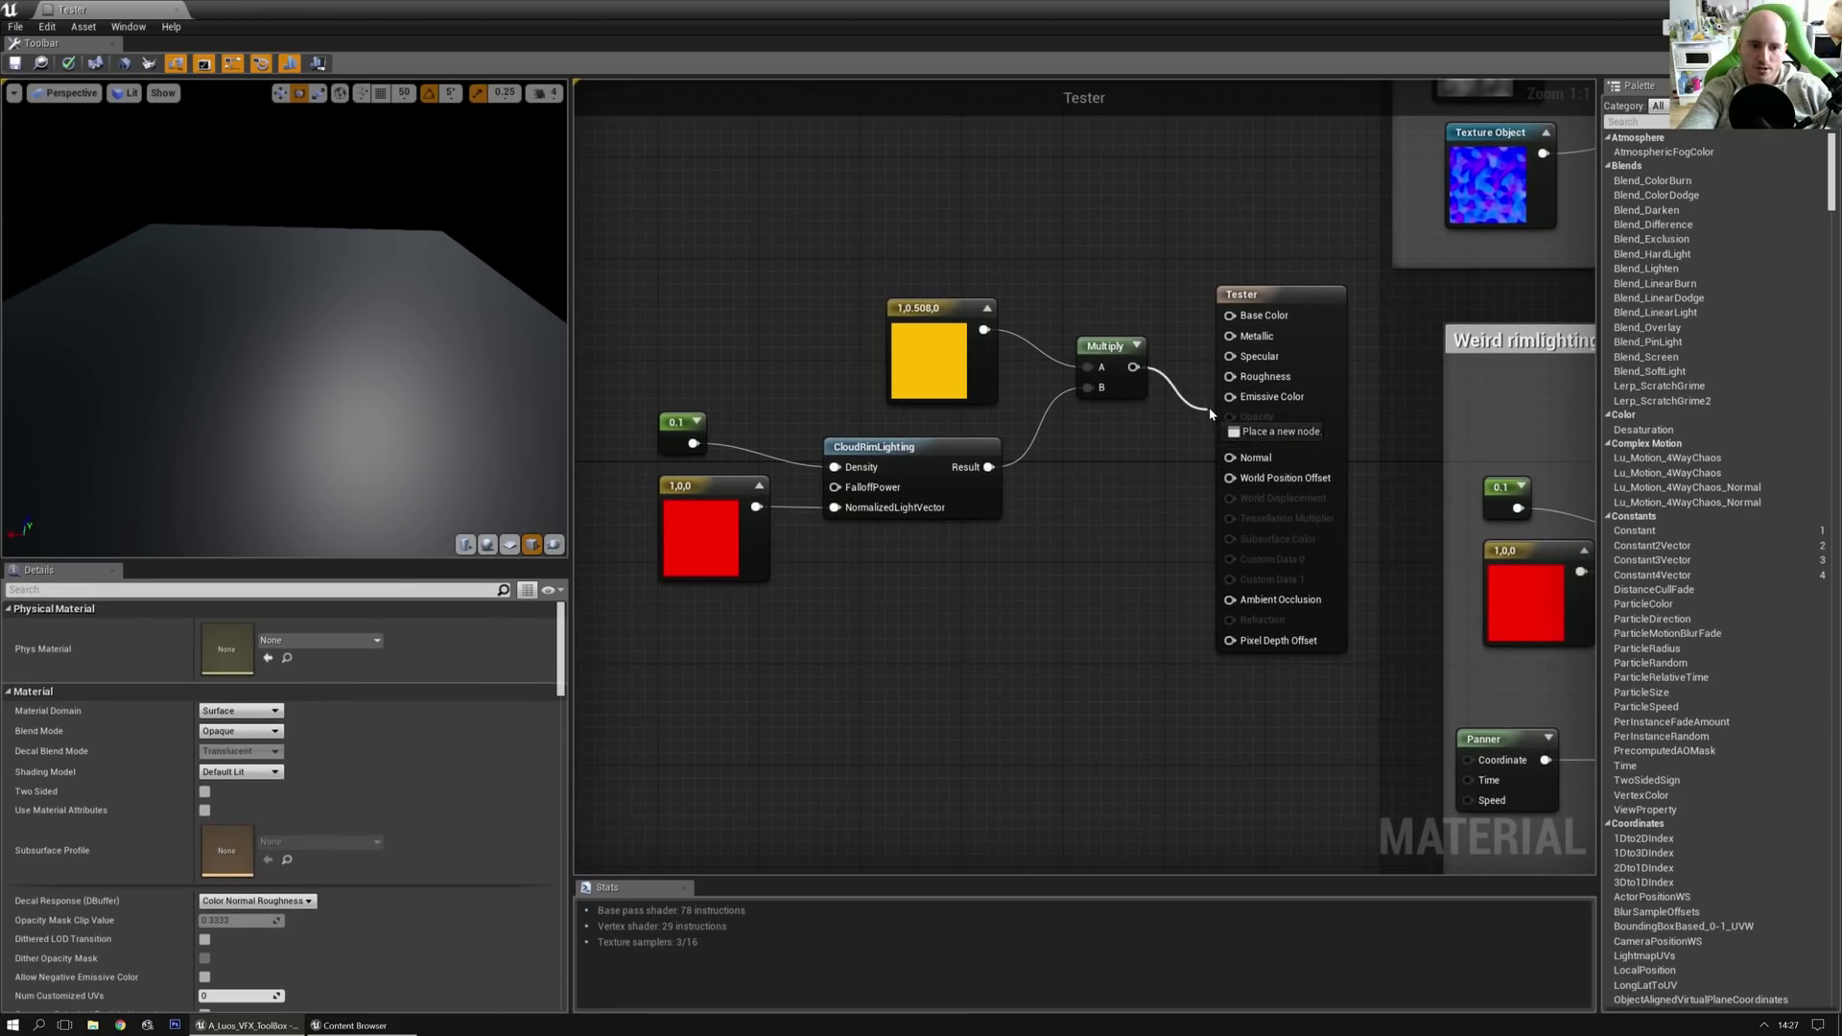
left_click_drag(1235, 400, 1232, 397)
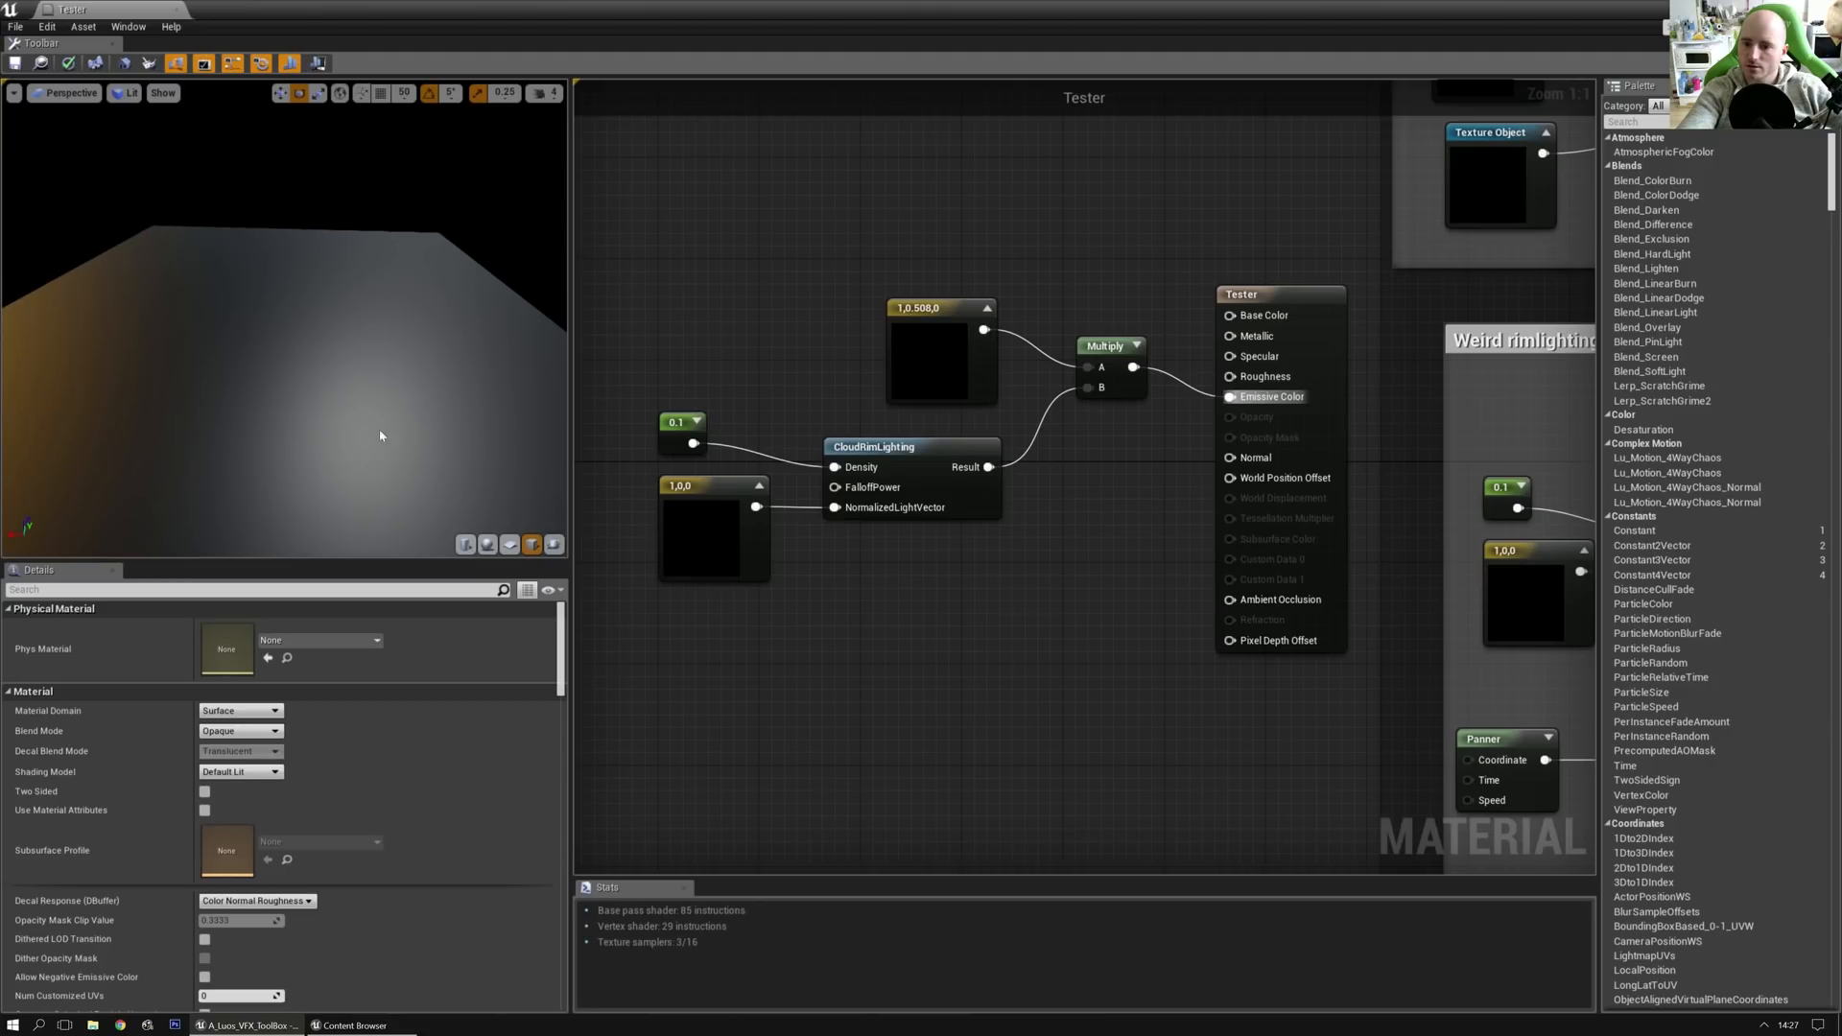
left_click(488, 546)
right_click_drag(370, 411, 370, 461)
left_click_drag(370, 411, 427, 370)
Step: Set the CloudRimLighting light vector constant to 0, 0, 1 and view the rim lighting on the sphere
left_click_drag(701, 486, 701, 498)
mouse_move(288, 313)
left_mouse_down()
mouse_move(365, 316)
mouse_move(269, 312)
left_mouse_up()
mouse_move(240, 448)
left_mouse_down()
mouse_move(287, 448)
mouse_move(240, 448)
left_mouse_up()
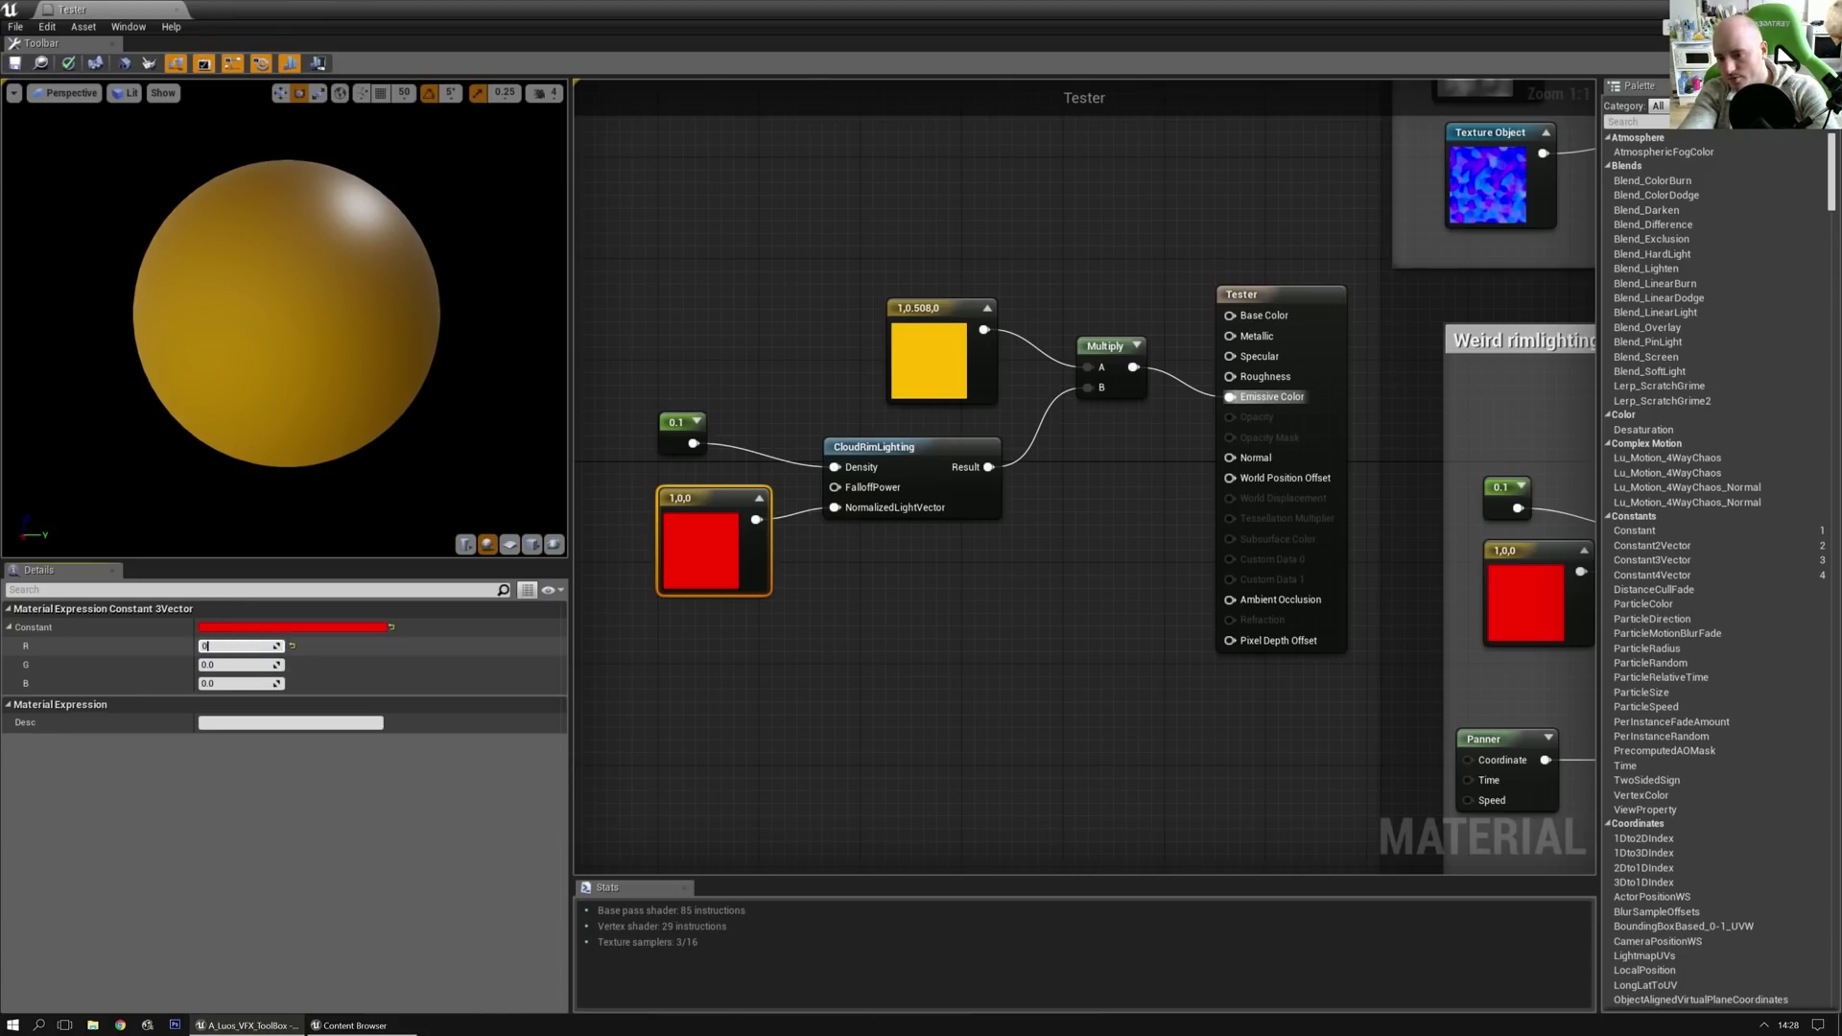
key("Tab")
key("Tab")
type("1")
key("Return")
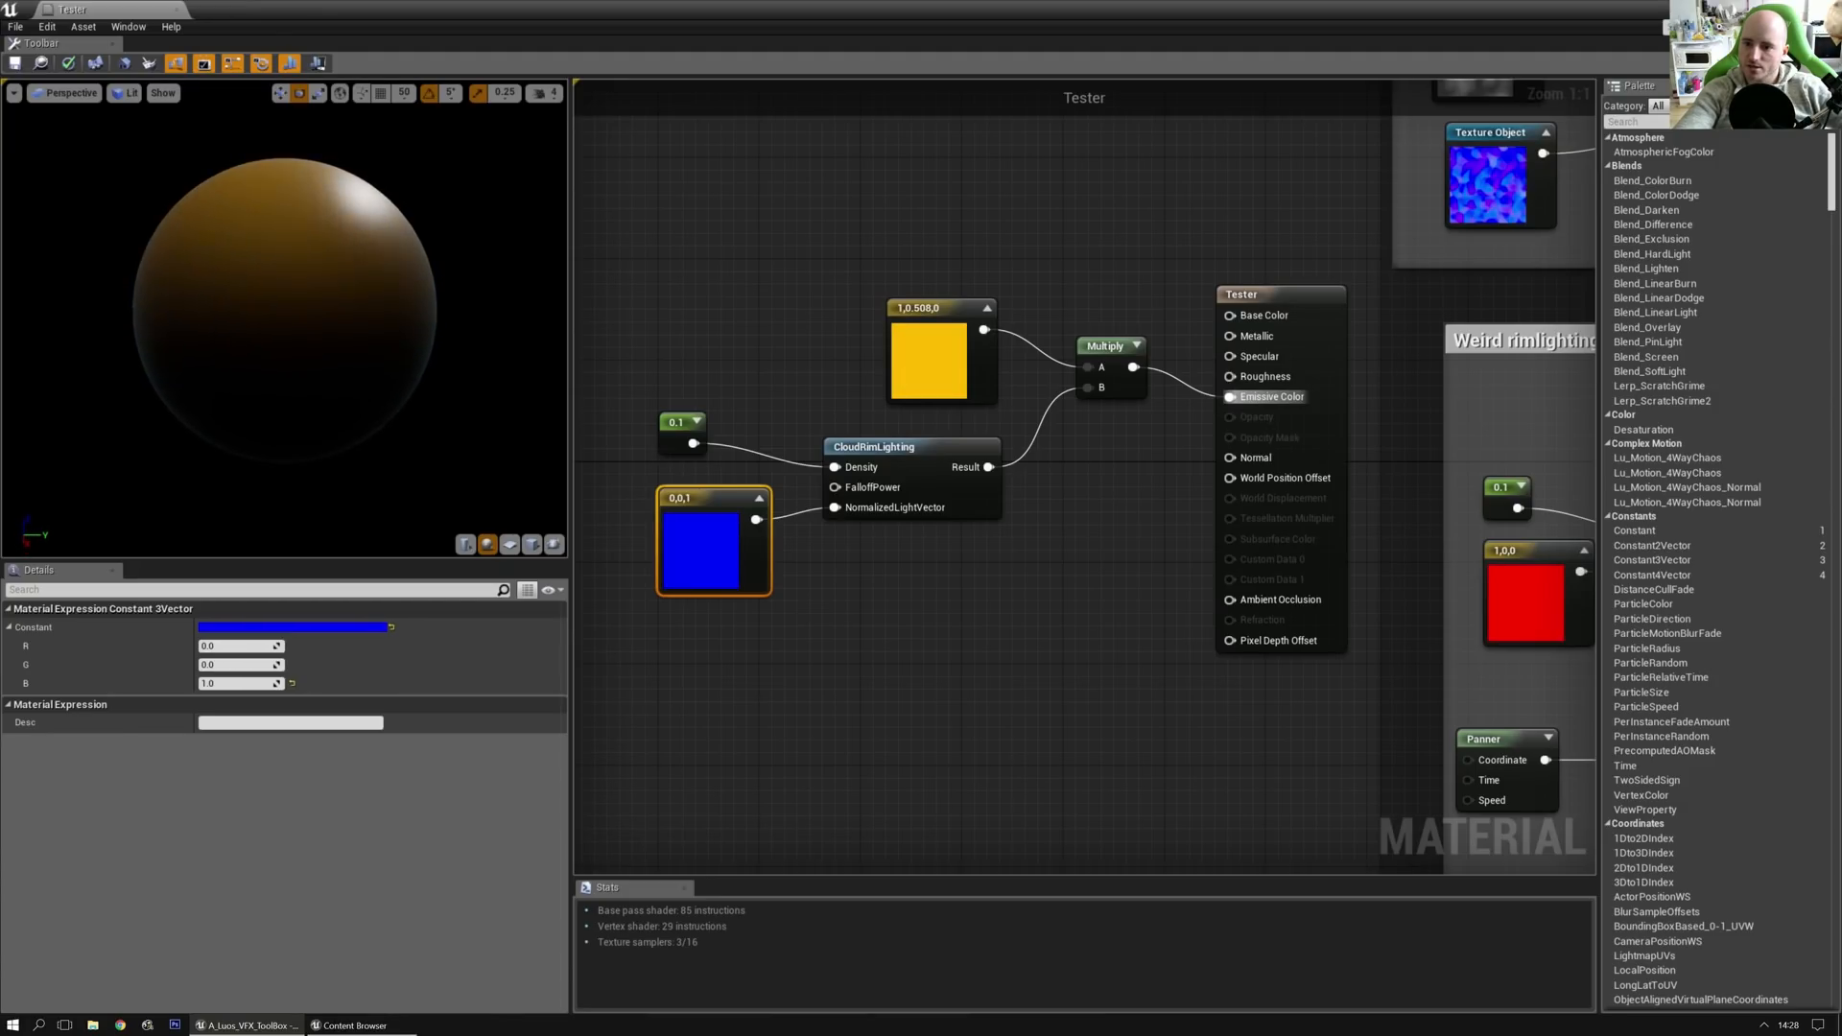
mouse_move(288, 307)
left_mouse_down()
mouse_move(240, 307)
mouse_move(240, 460)
mouse_move(211, 422)
mouse_move(231, 365)
mouse_move(249, 403)
mouse_move(288, 355)
mouse_move(297, 384)
mouse_move(287, 346)
mouse_move(283, 369)
left_mouse_up()
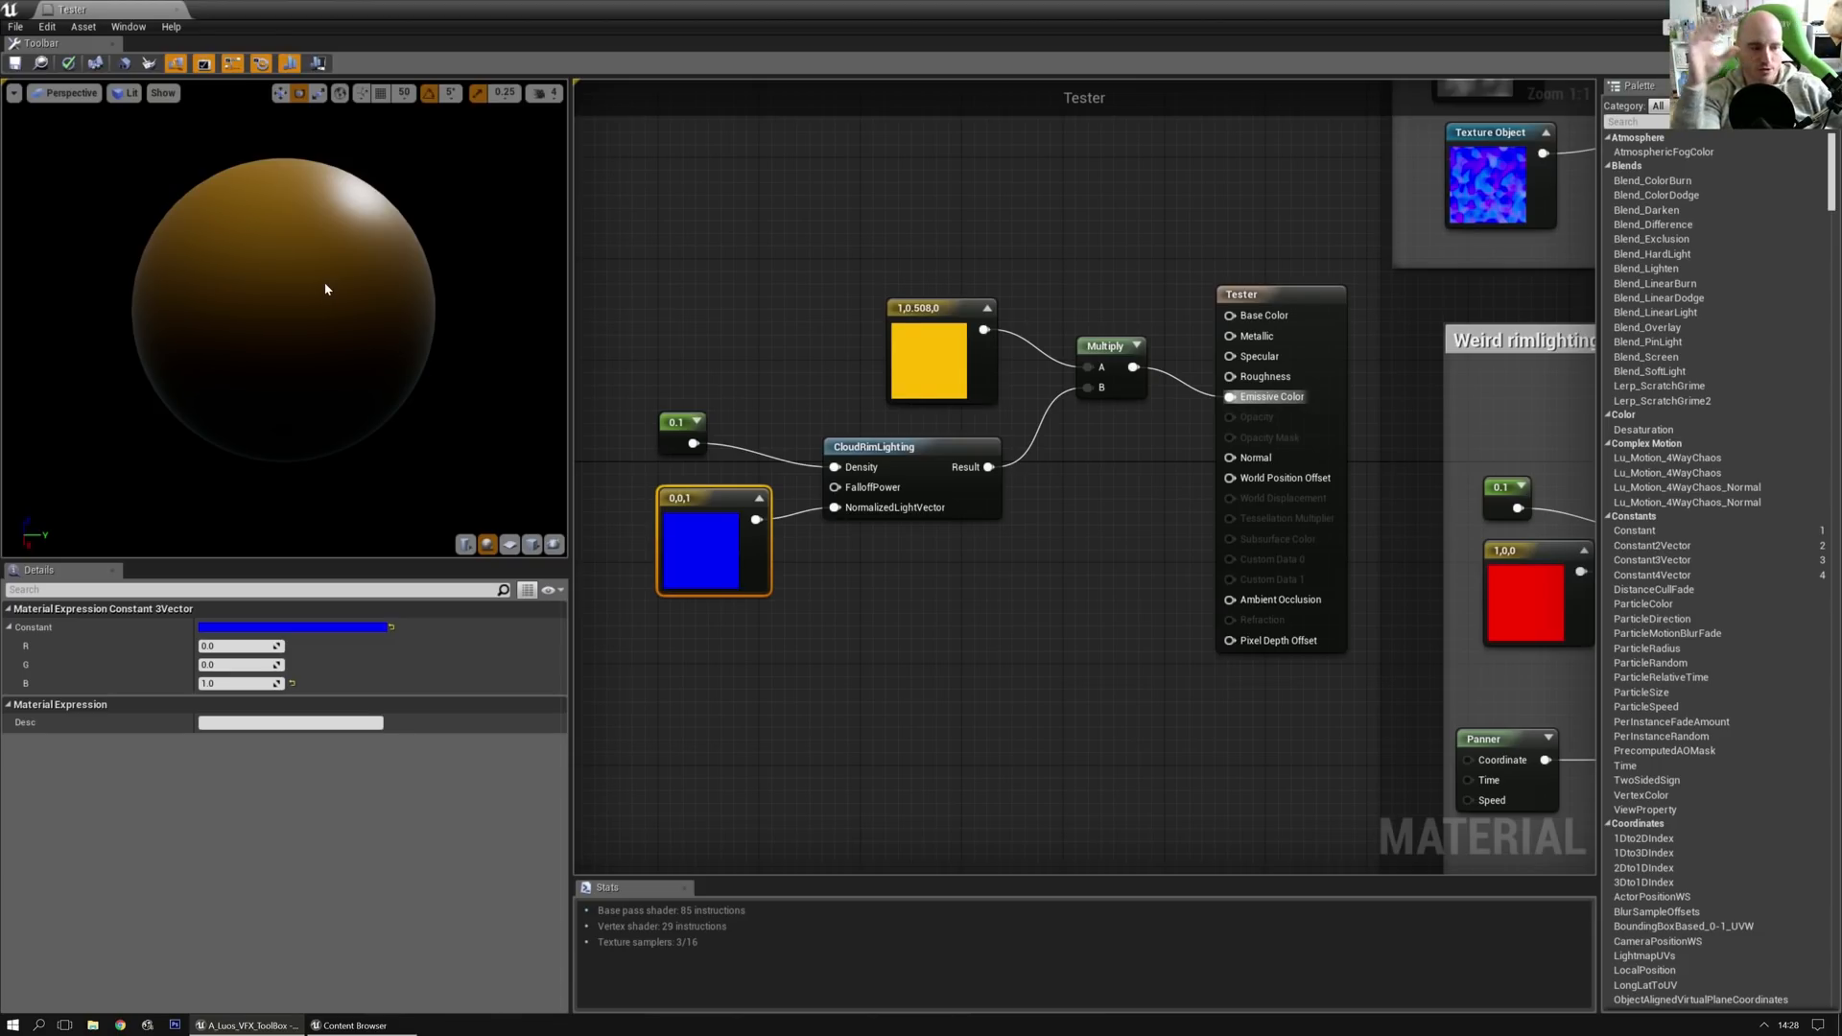
mouse_move(325, 284)
left_mouse_down()
mouse_move(322, 316)
mouse_move(324, 268)
mouse_move(324, 317)
mouse_move(322, 284)
mouse_move(309, 292)
left_mouse_up()
Step: Delete the pasted CloudRimLighting test nodes in front of the Tester node
left_click_drag(645, 230, 1130, 687)
key("Delete")
Step: Look over the other comment groups in the graph, including Fake light angle and Particle > random uv
right_click_drag(1108, 582, 836, 553)
scroll(837, 552, "down", 3)
right_click_drag(1109, 572, 751, 687)
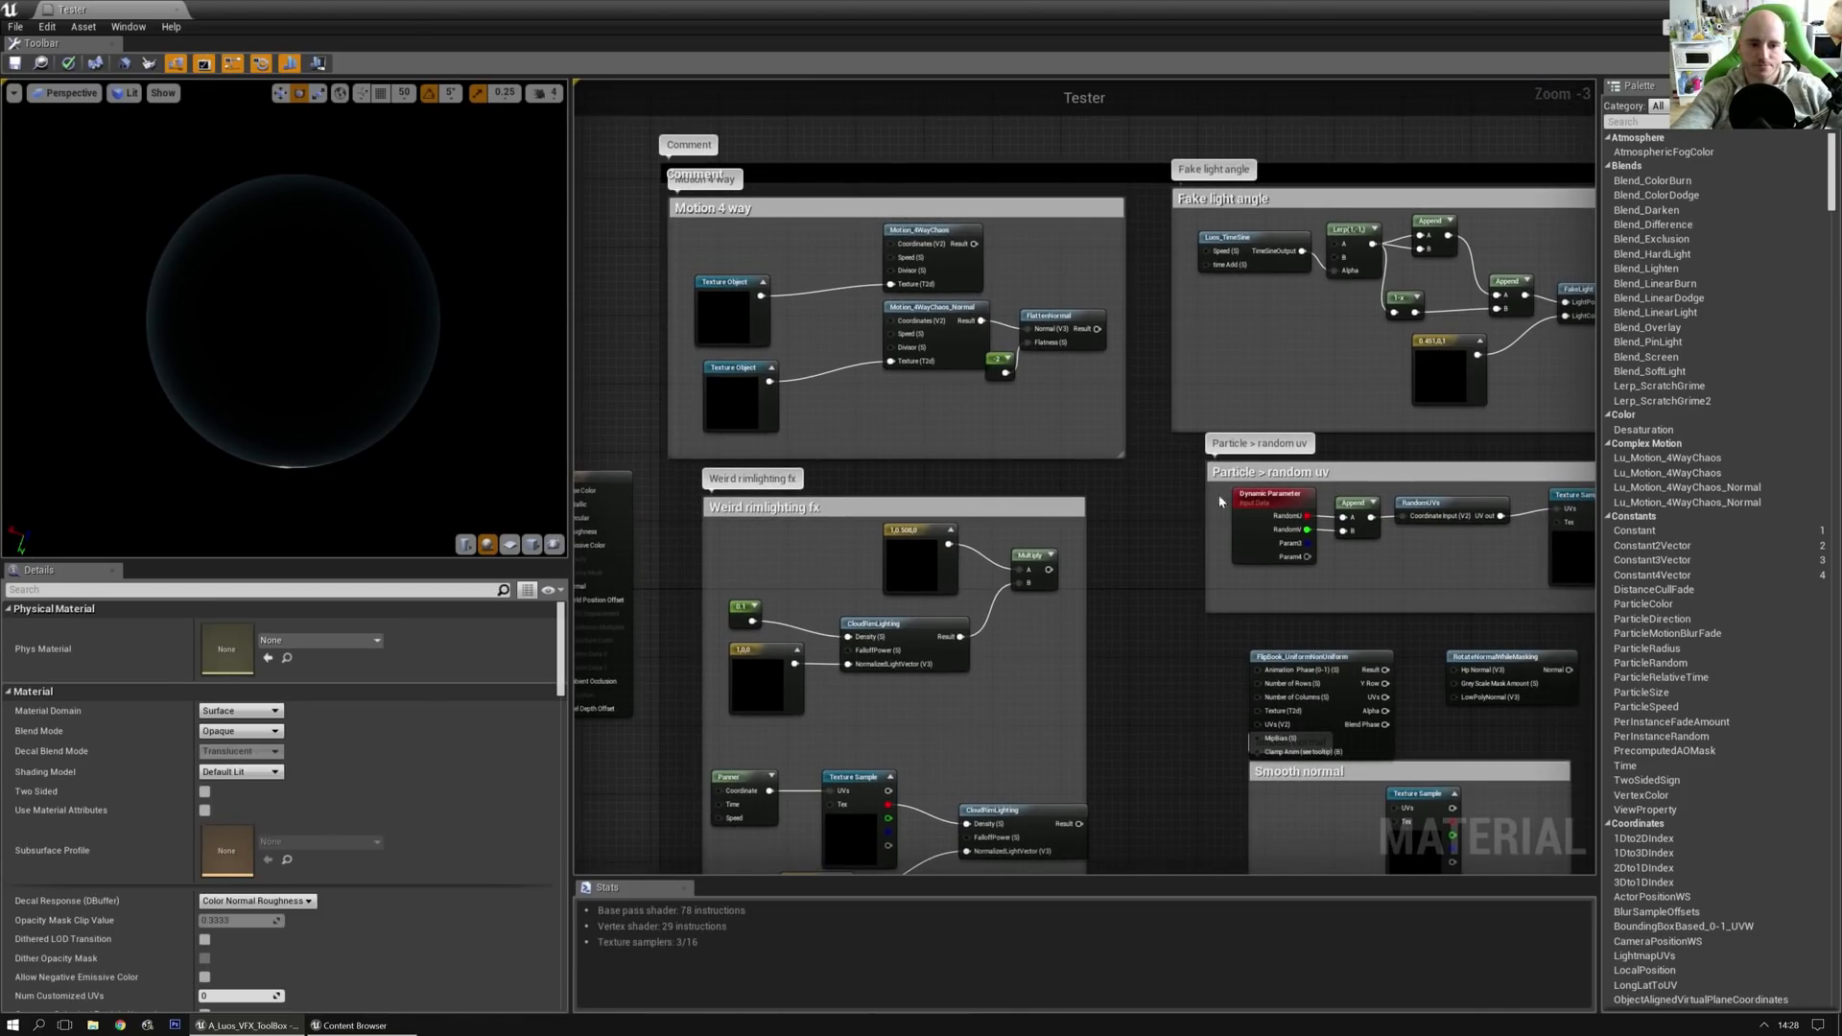
right_click_drag(1471, 507, 808, 457)
scroll(808, 458, "down", 1)
scroll(808, 457, "down", 2)
right_click_drag(1080, 516, 1472, 486)
scroll(1089, 483, "up", 4)
right_click_drag(832, 464, 971, 679)
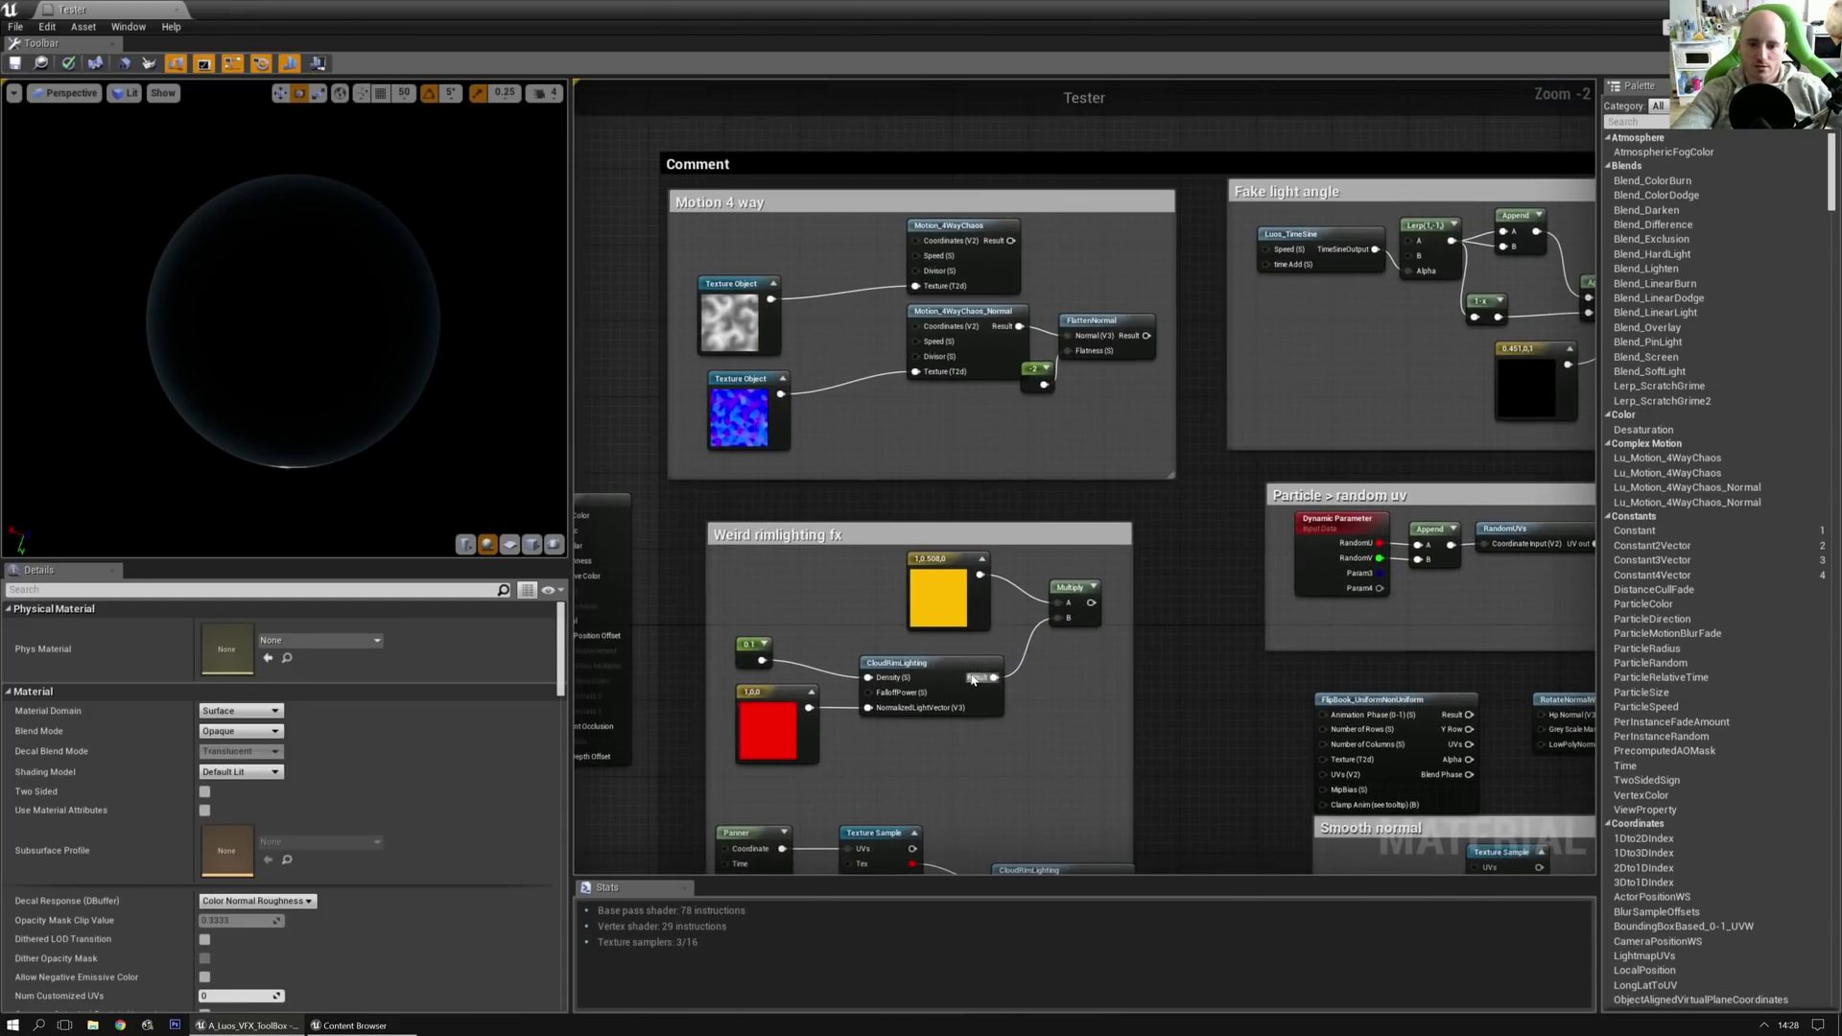
Step: Copy the lower CloudRimLighting setup with its Panner and Texture Sample from Weird rimlighting fx and paste it beside the Tester node
right_click_drag(835, 679, 910, 382)
scroll(890, 551, "up", 1)
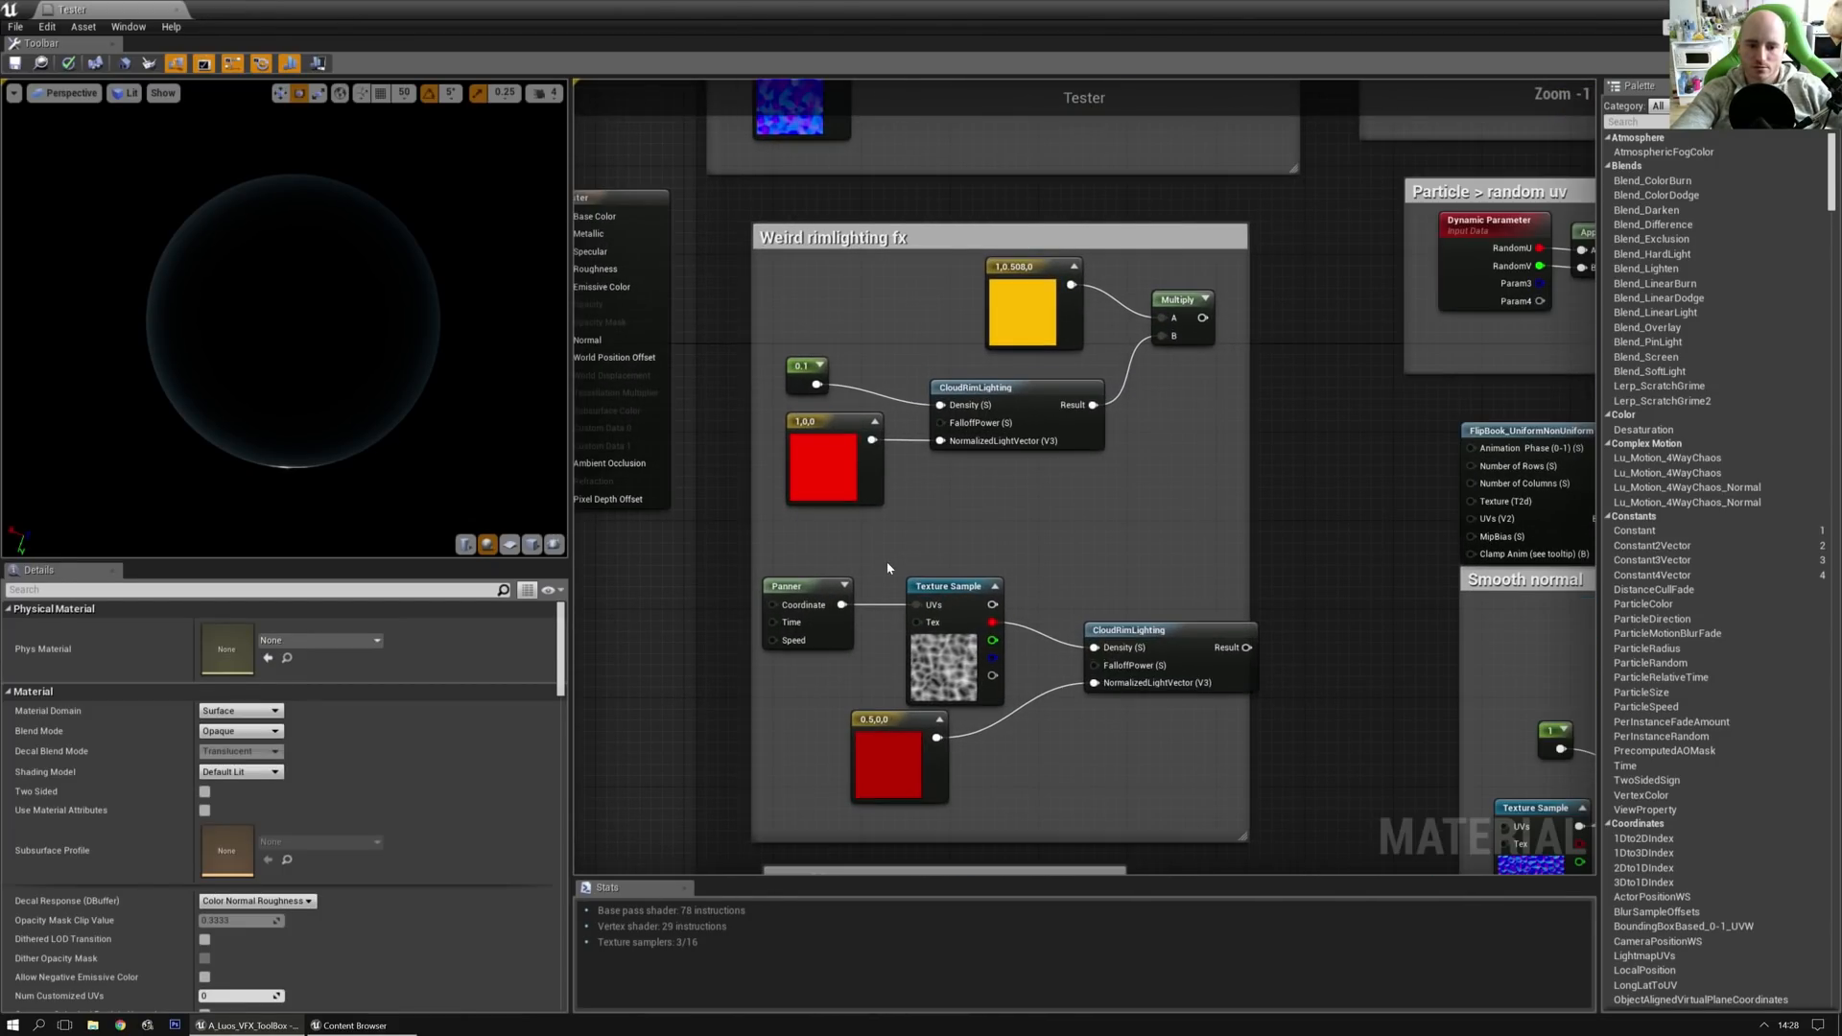
right_click_drag(891, 551, 914, 476)
left_click_drag(871, 489, 1183, 715)
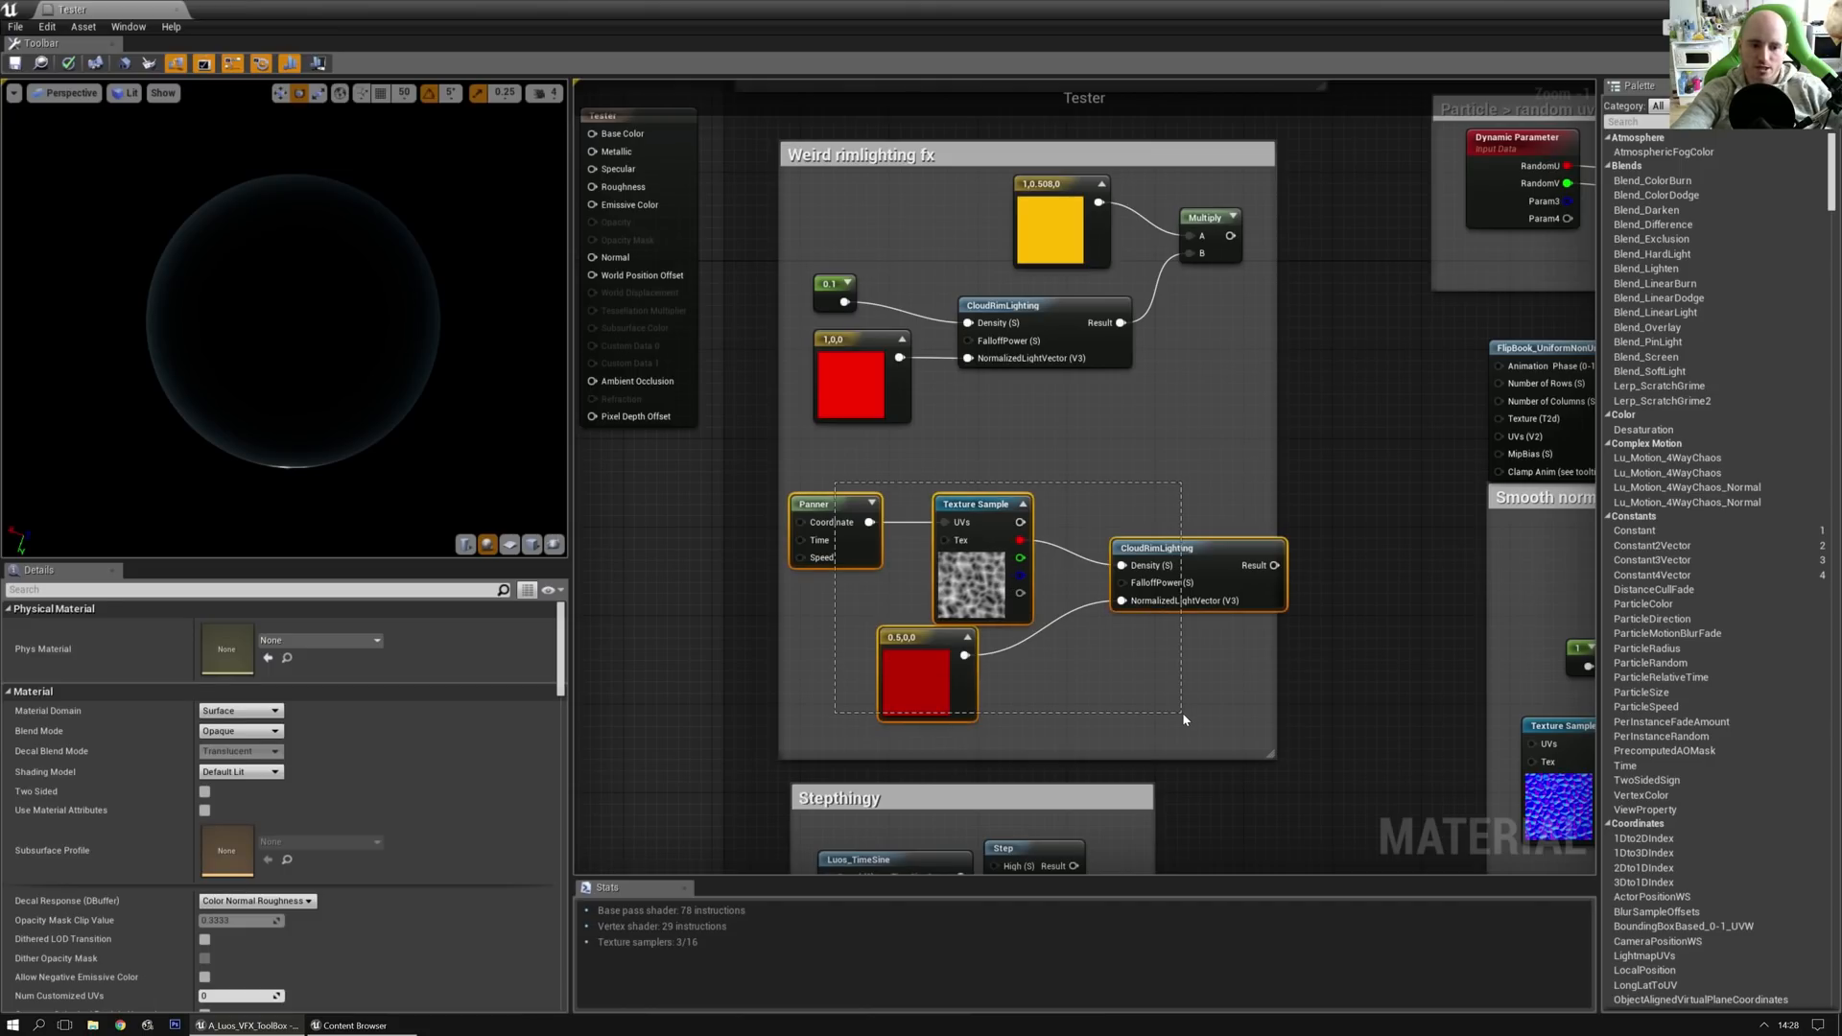
key("ctrl+c")
right_click_drag(1059, 492, 1529, 587)
left_click(750, 268)
key("ctrl+v")
scroll(843, 279, "up", 1)
right_click_drag(972, 268, 910, 371)
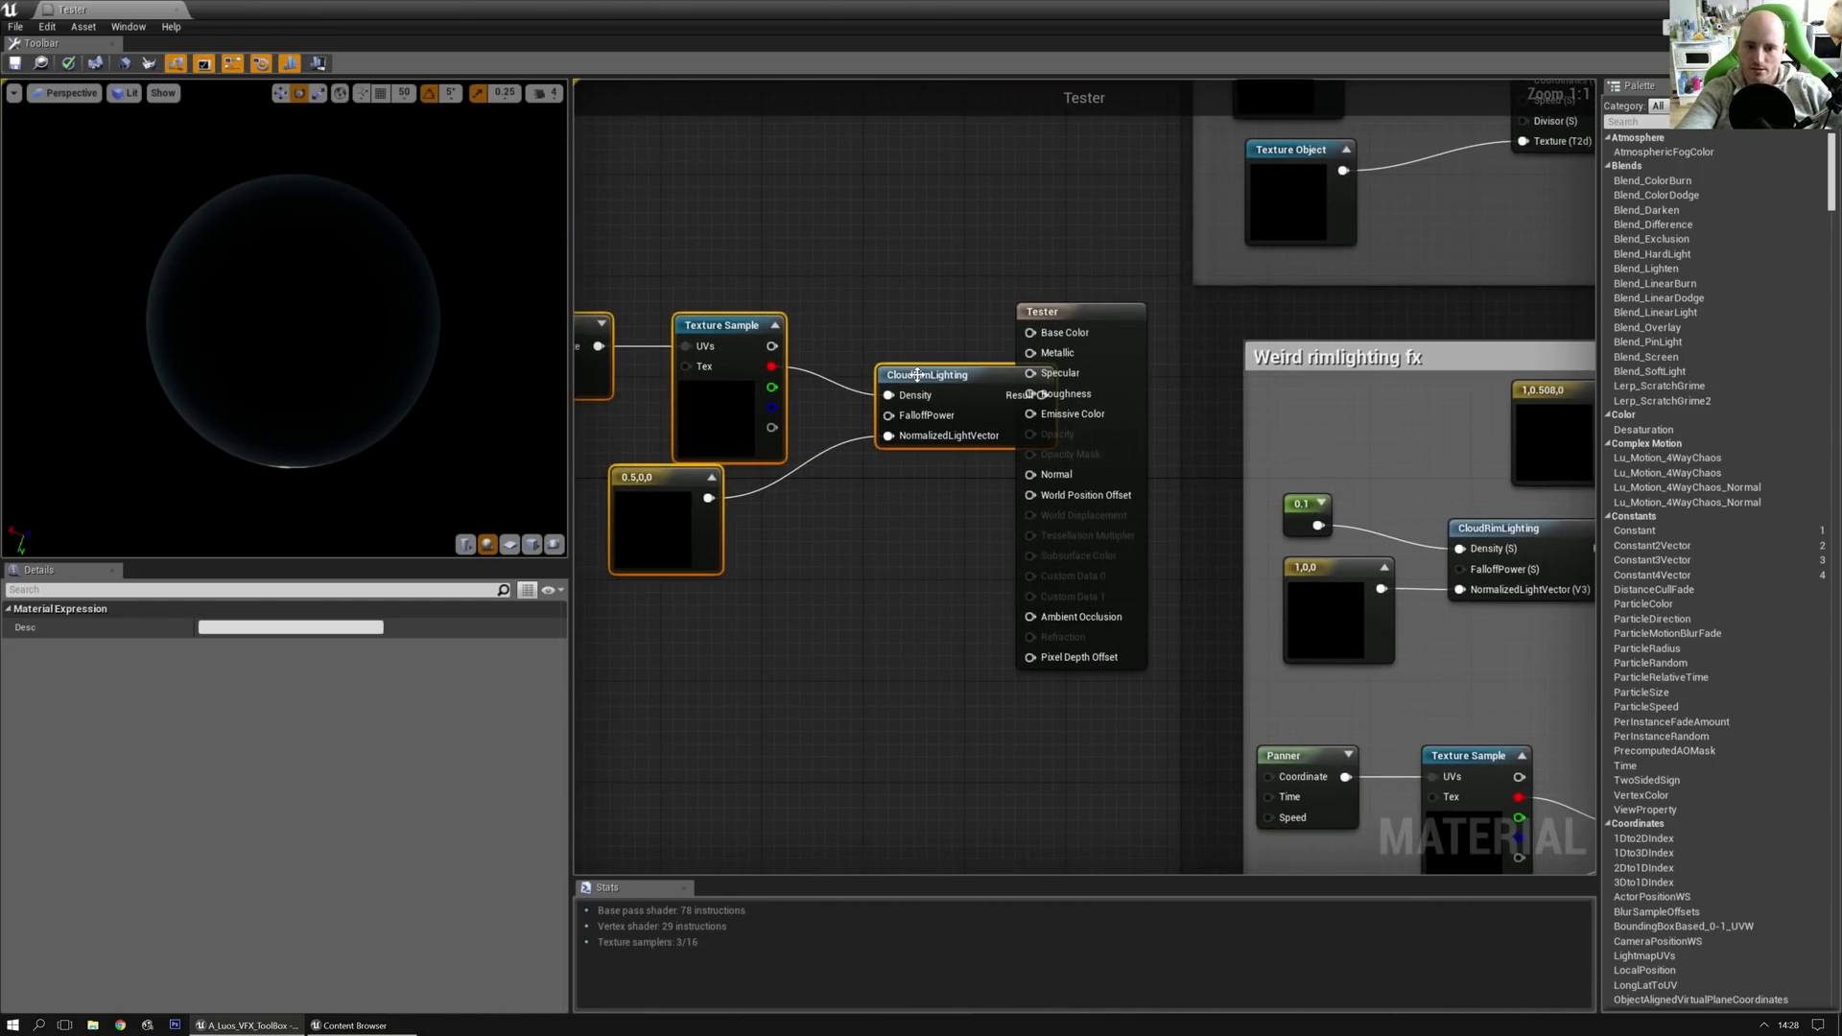
left_click_drag(911, 370, 796, 373)
Step: Try CloudRimLighting's Result in Tester's Base Color, move the connection to Emissive Color and view the sphere
left_click(971, 414)
left_click_drag(930, 409, 1031, 336)
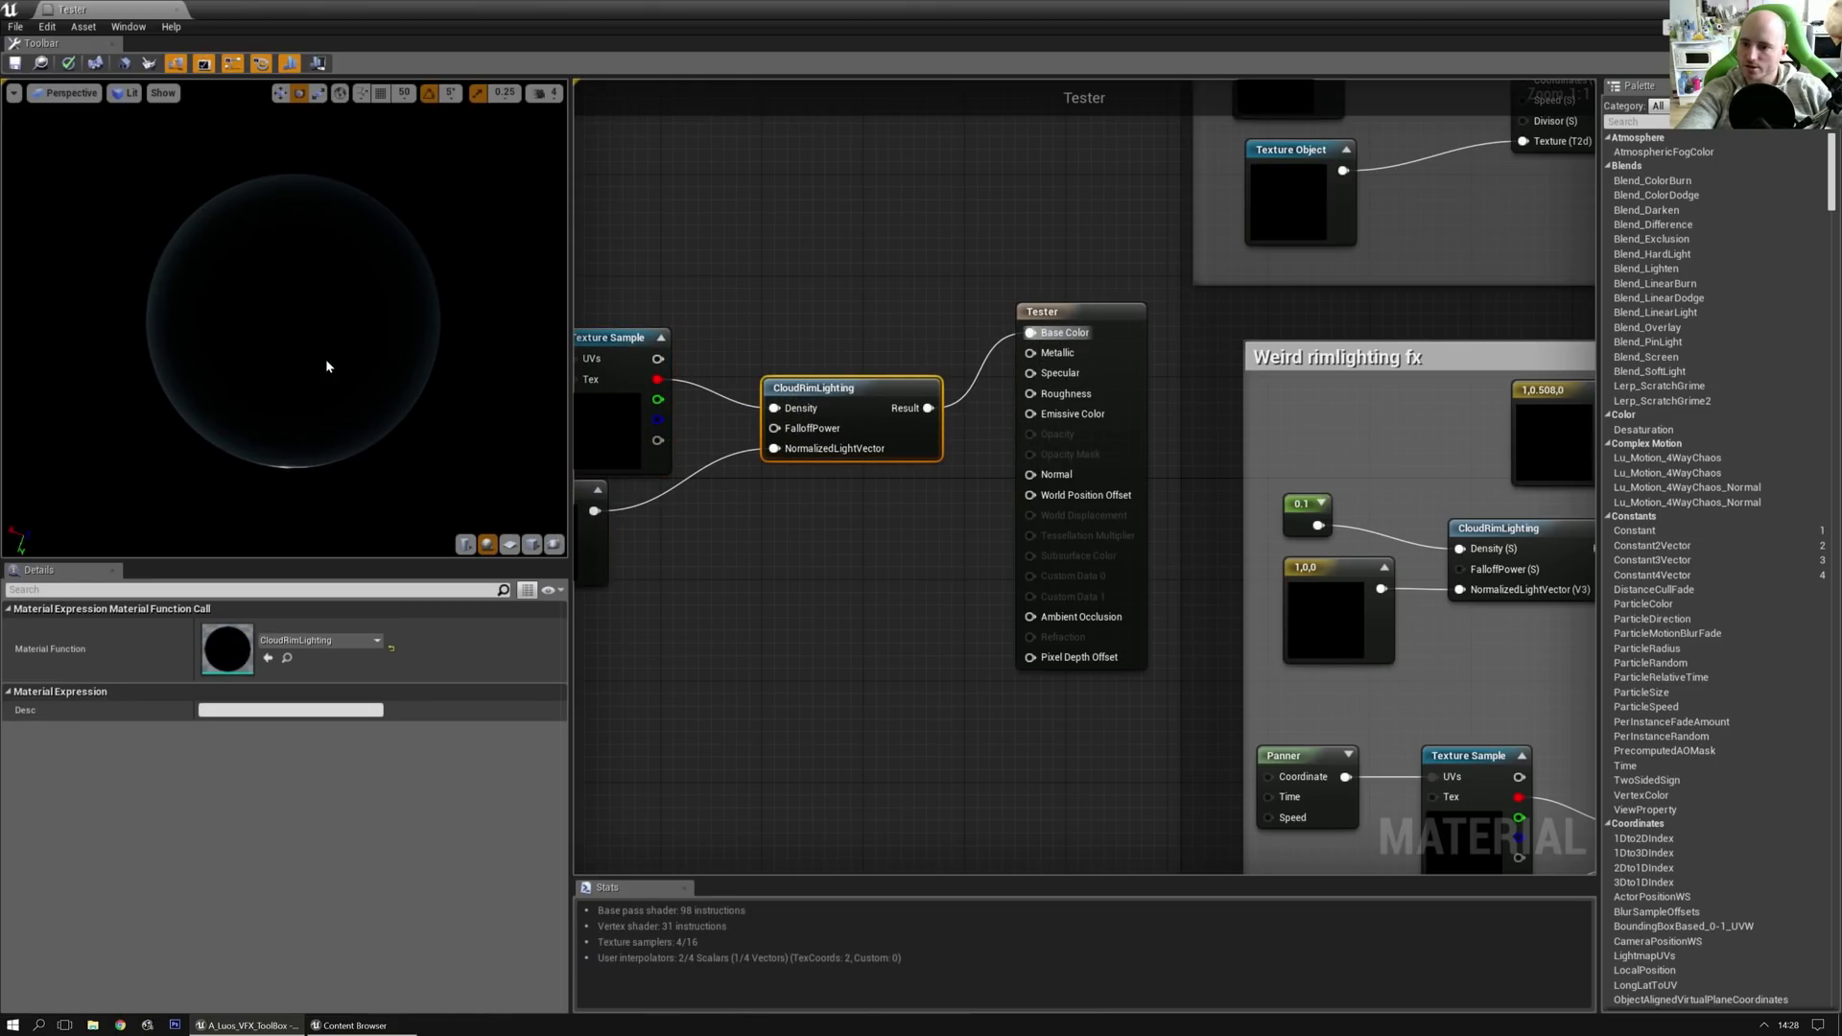
left_click_drag(322, 367, 393, 360)
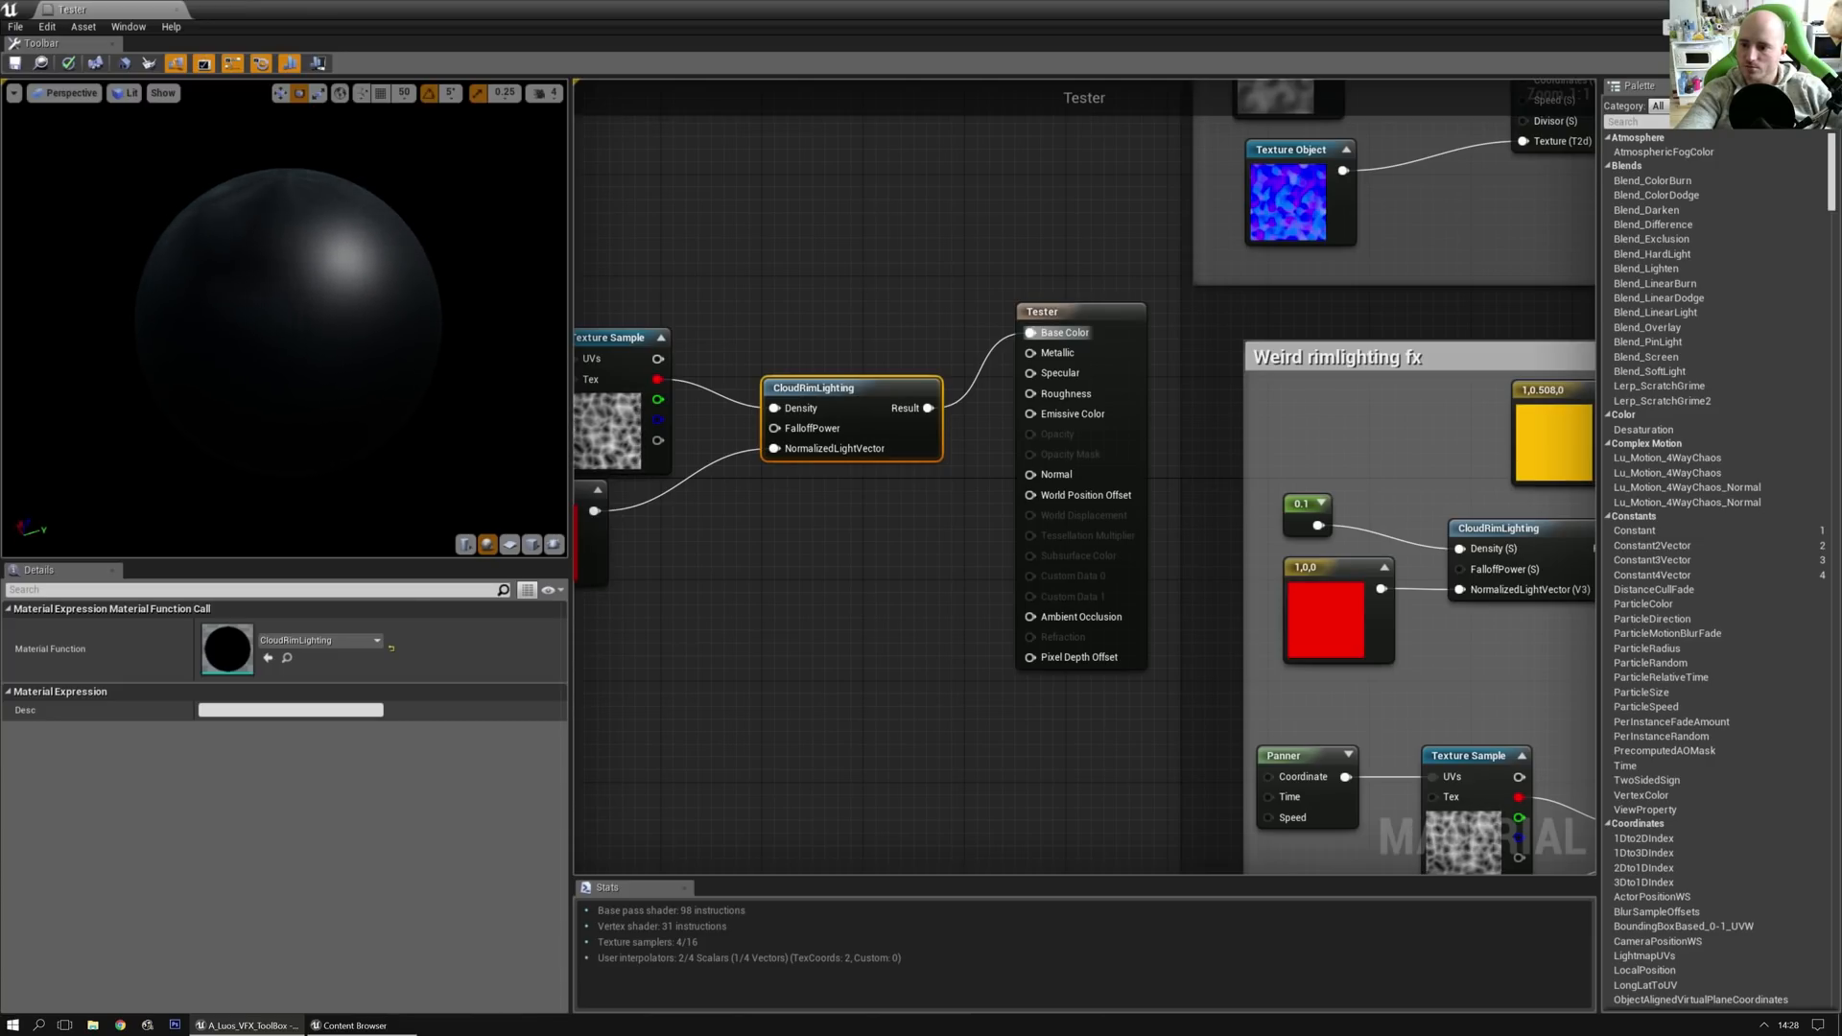
left_click_drag(928, 408, 1030, 413)
left_click_drag(1030, 333, 326, 305)
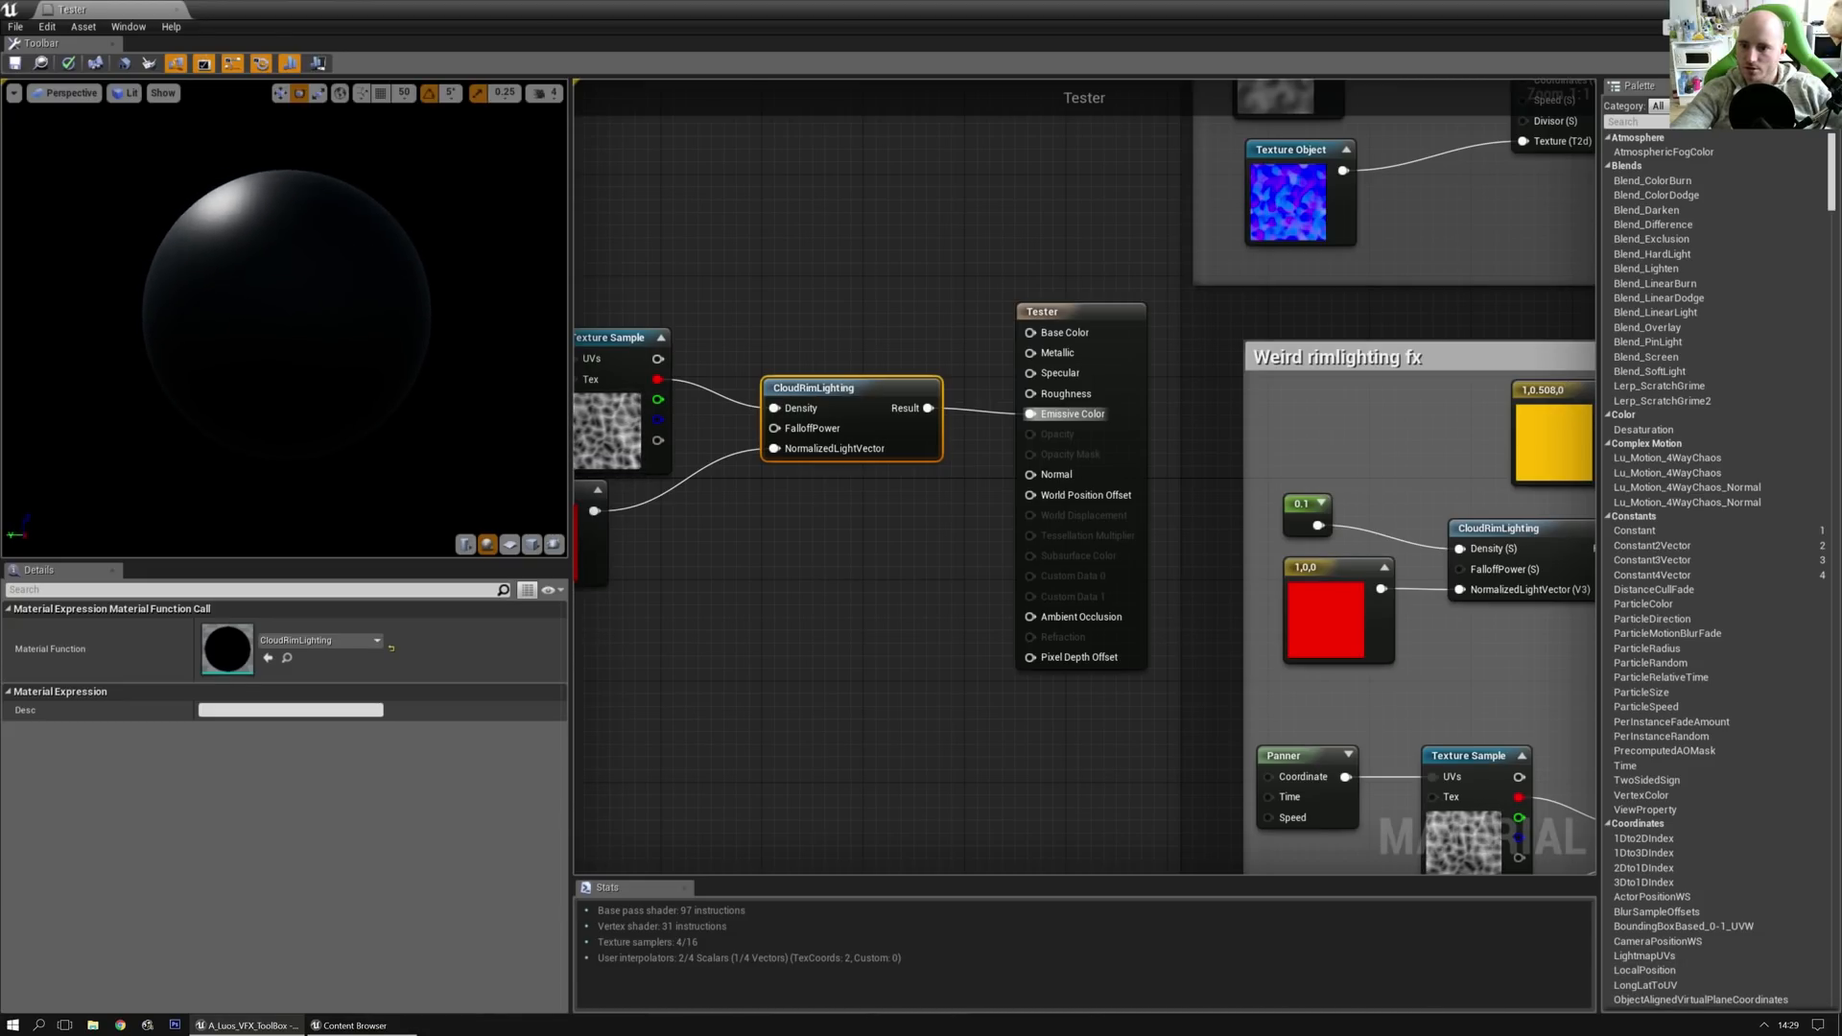
Step: Delete the Panner, Texture Sample, 0.5,0,0 constant and CloudRimLighting test nodes in front of the Tester node
mouse_move(192, 317)
left_mouse_down()
mouse_move(383, 341)
mouse_move(230, 384)
mouse_move(345, 355)
mouse_move(256, 381)
left_mouse_up()
right_click_drag(773, 276, 981, 265)
left_click_drag(645, 261, 1090, 577)
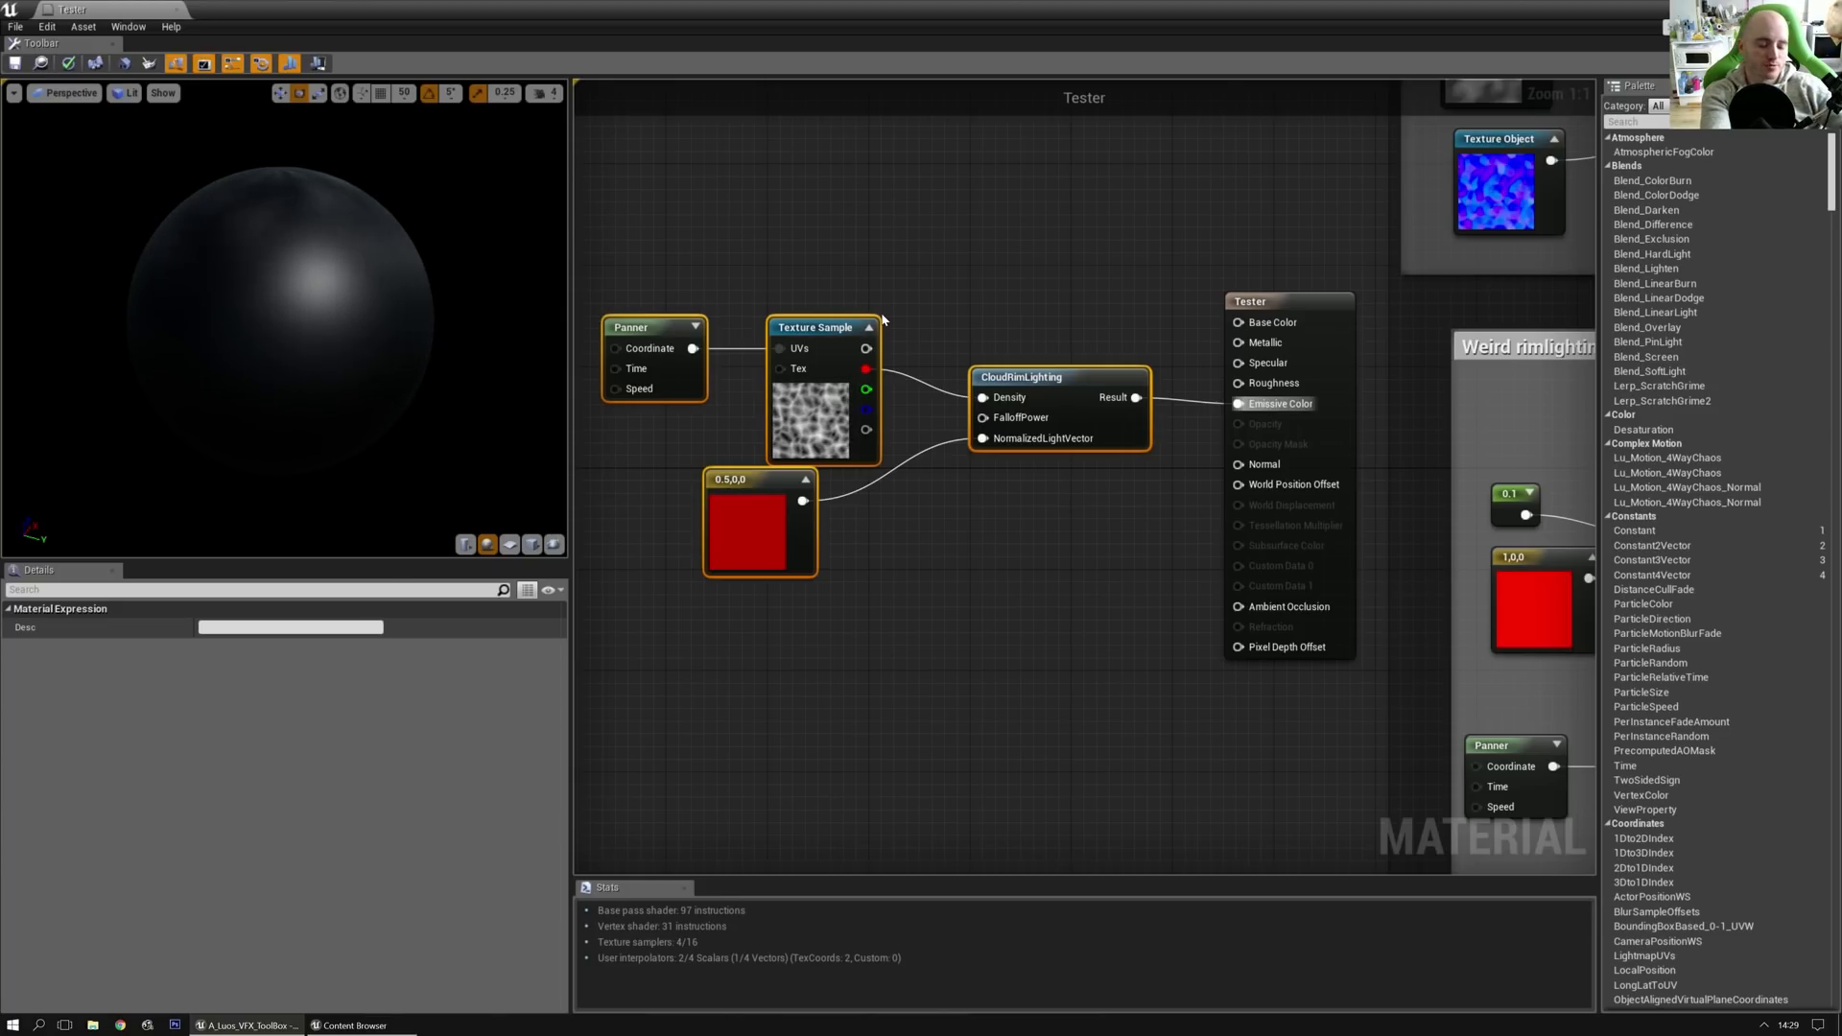
right_click_drag(958, 226, 970, 242)
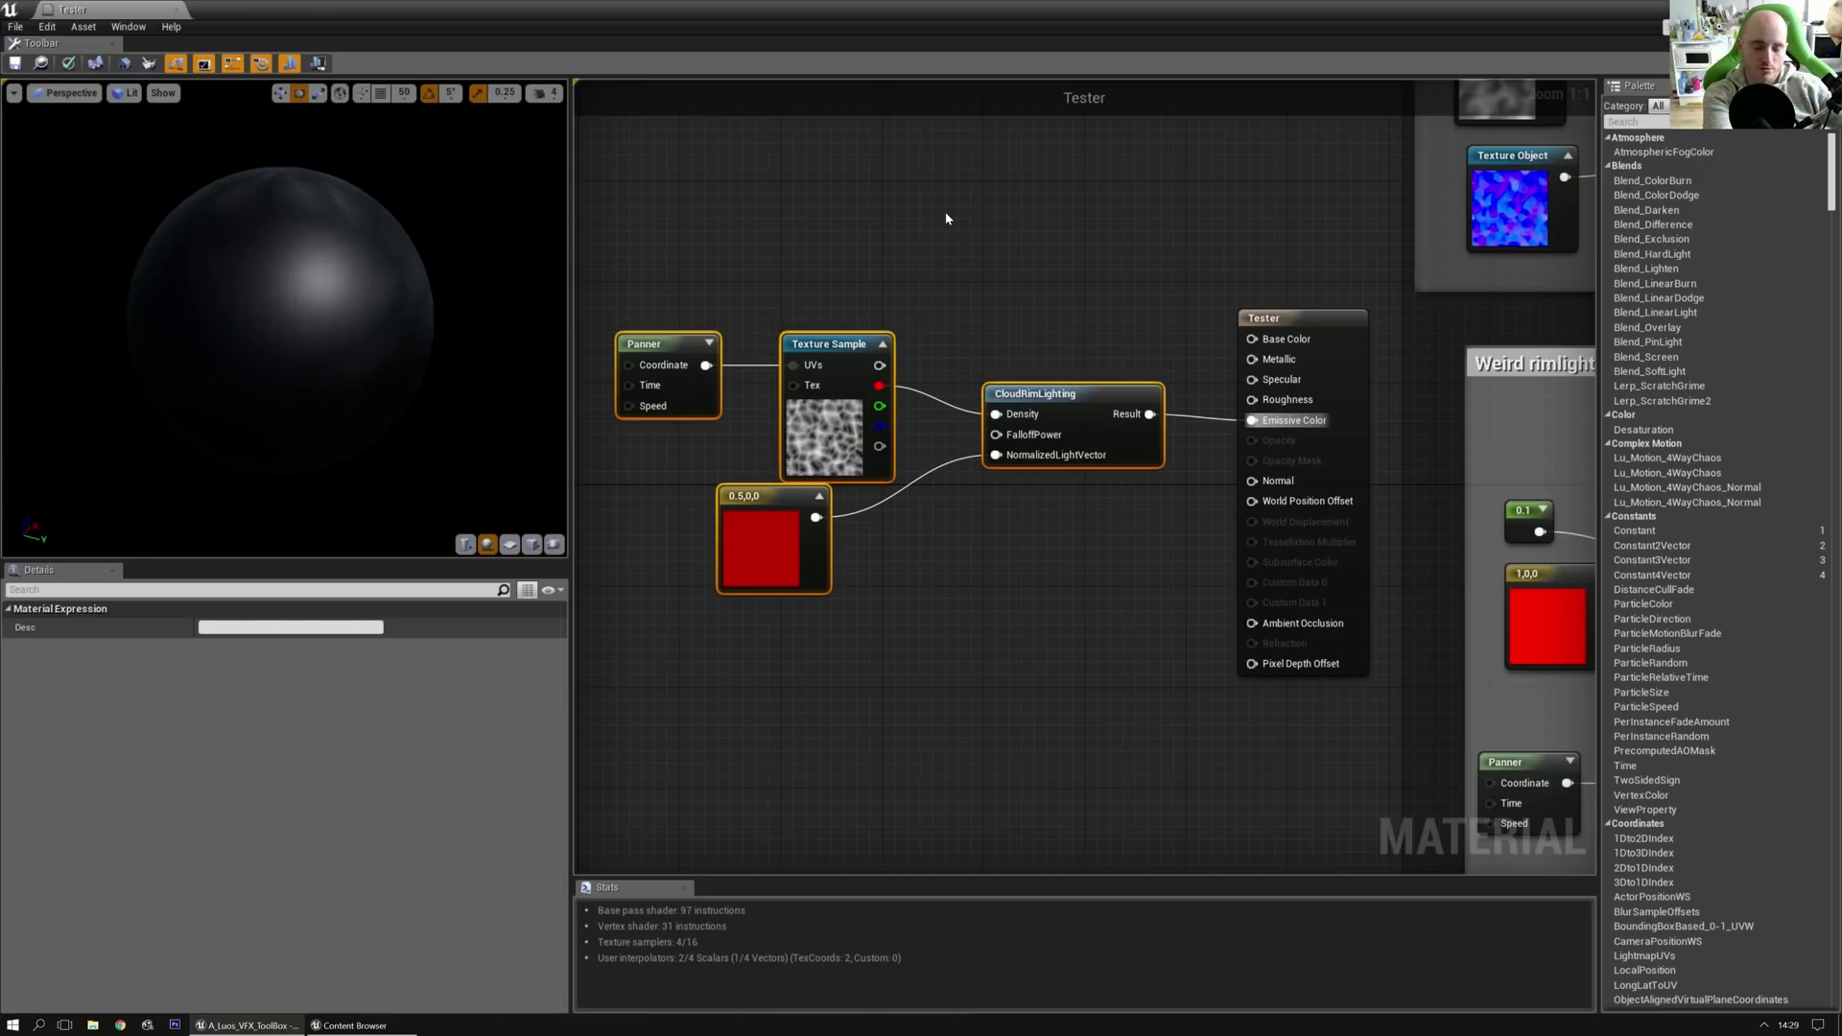
right_click_drag(717, 254, 737, 274)
key("Delete")
Step: Copy the Luos_TimeSine and Step nodes from the Stepthingy comment group and paste them beside the Tester node
right_click_drag(984, 270, 832, 260)
scroll(832, 260, "down", 3)
right_click_drag(1342, 613, 1034, 228)
scroll(978, 544, "up", 3)
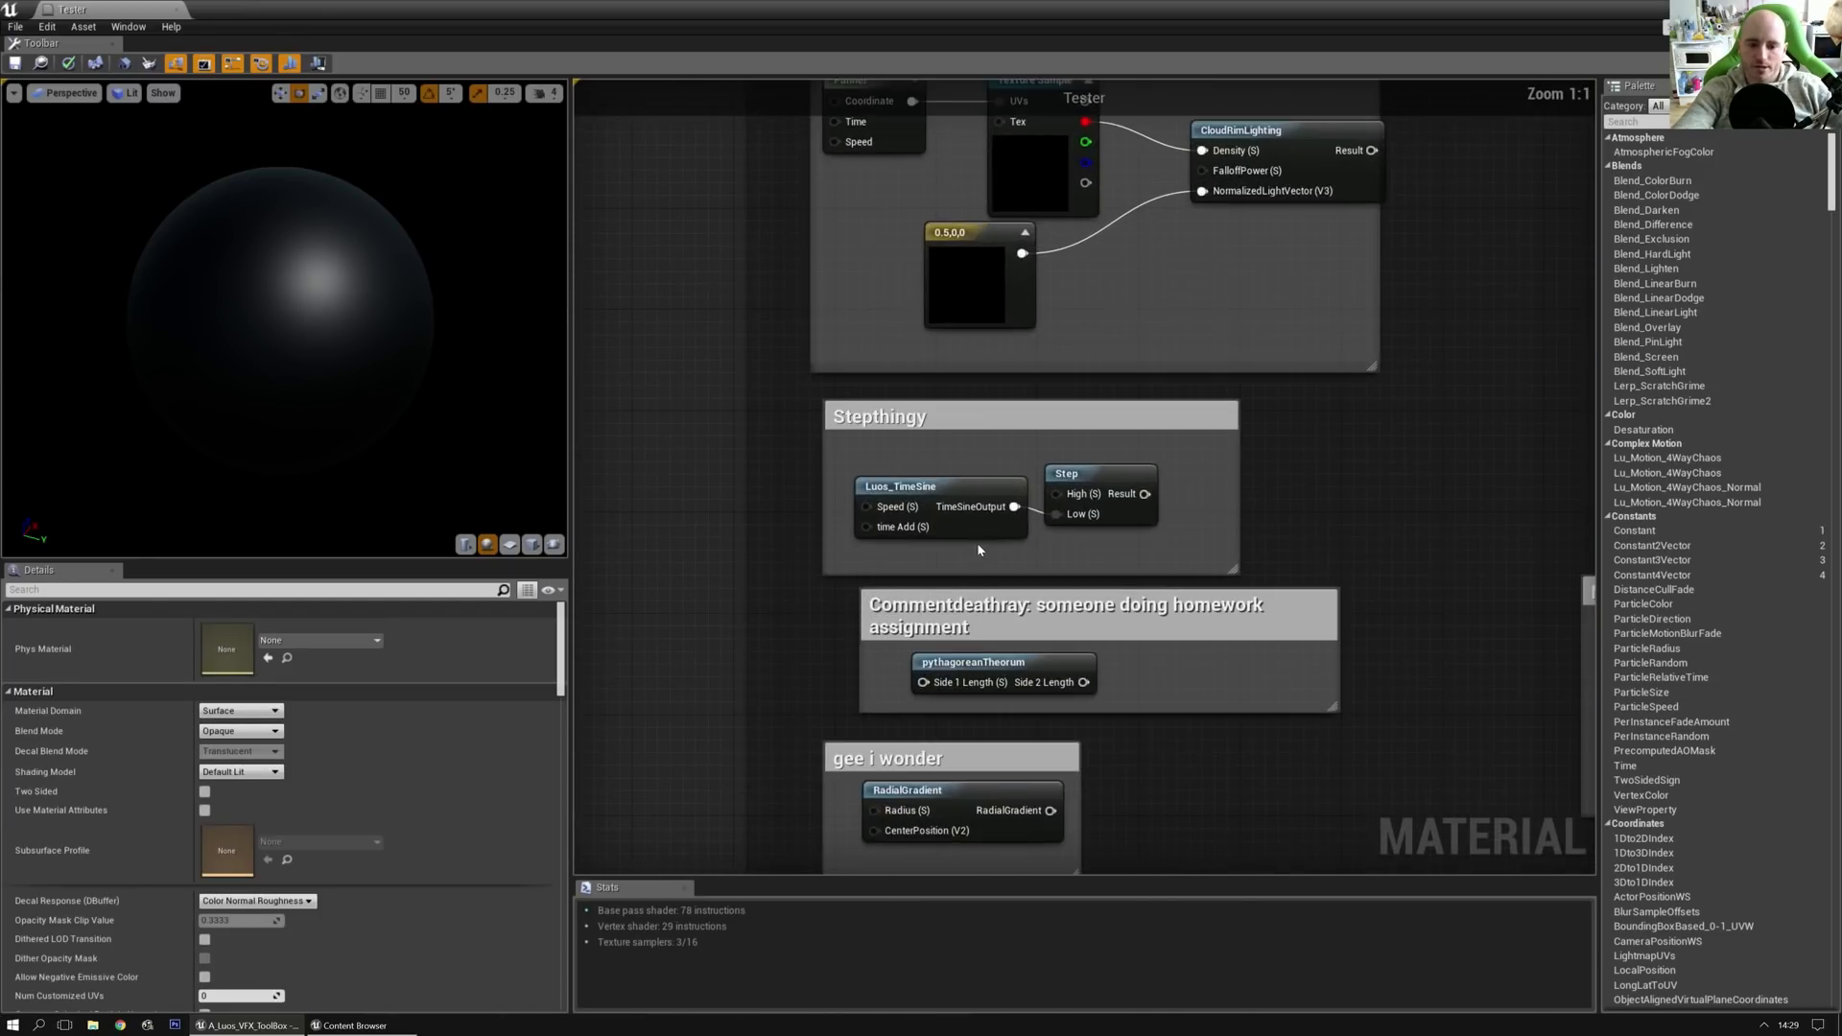
left_click_drag(931, 447, 1102, 537)
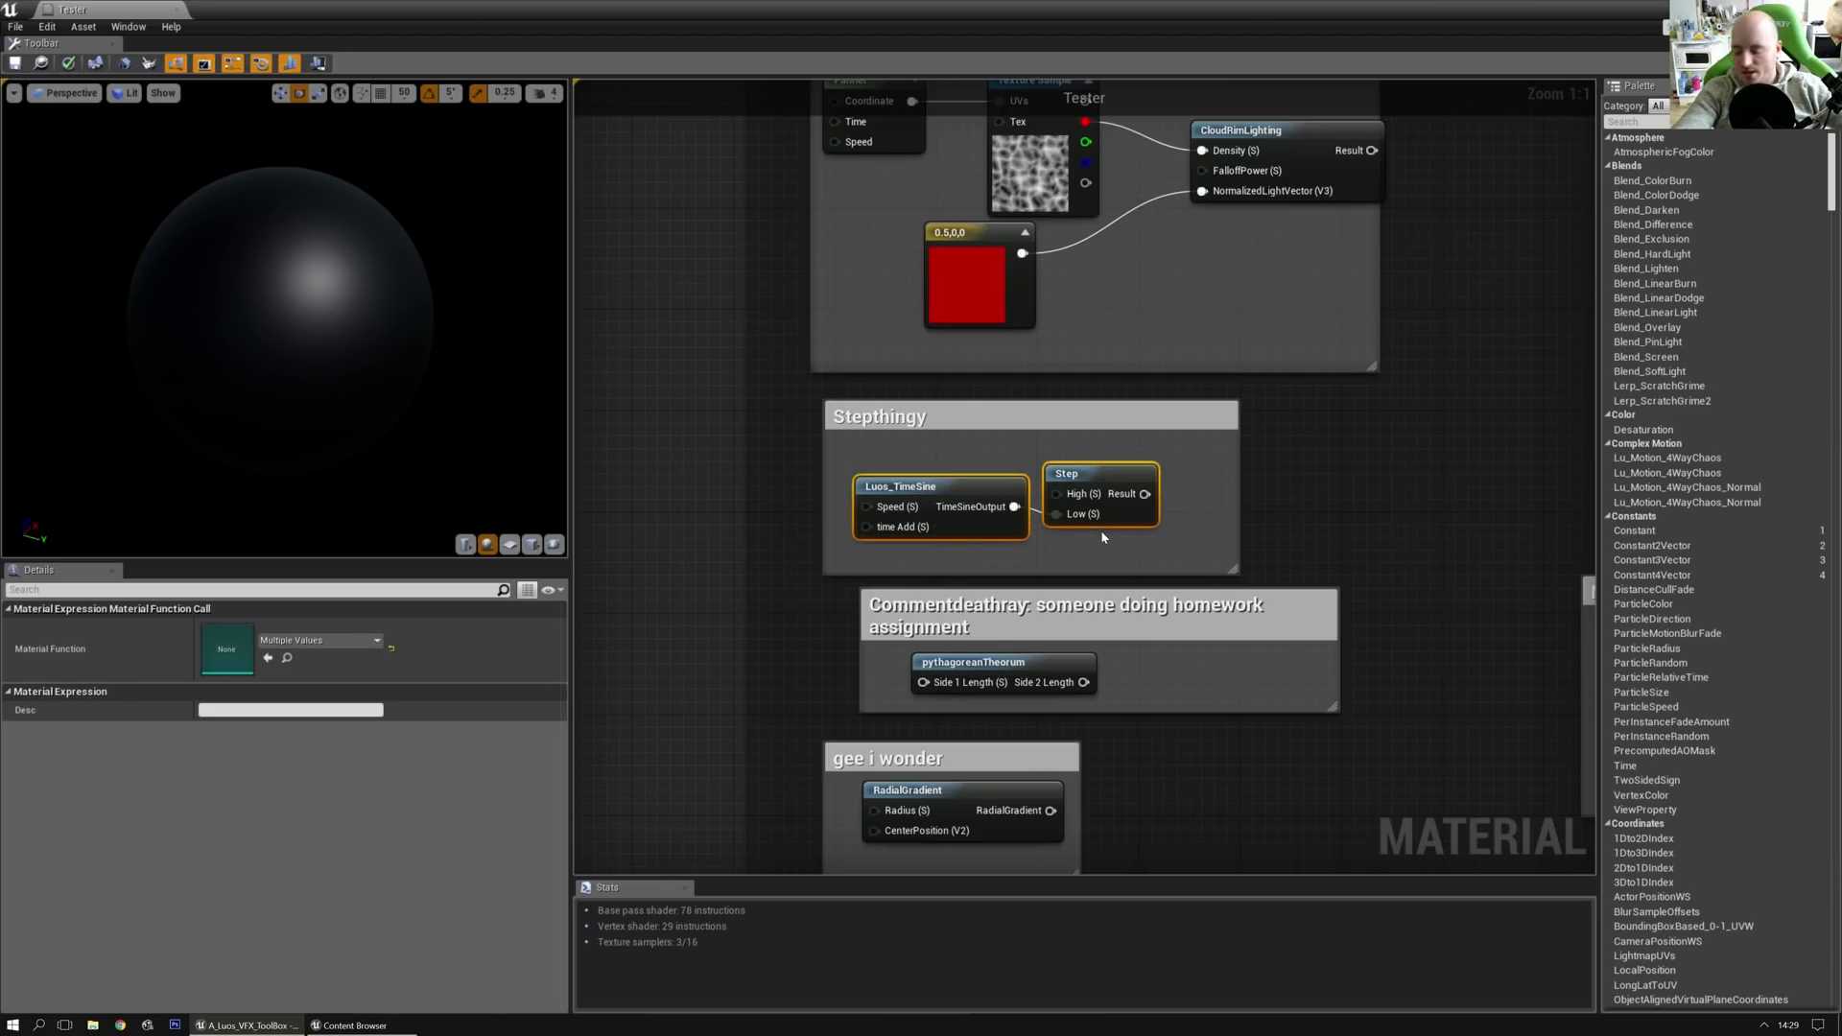
left_click(1165, 438)
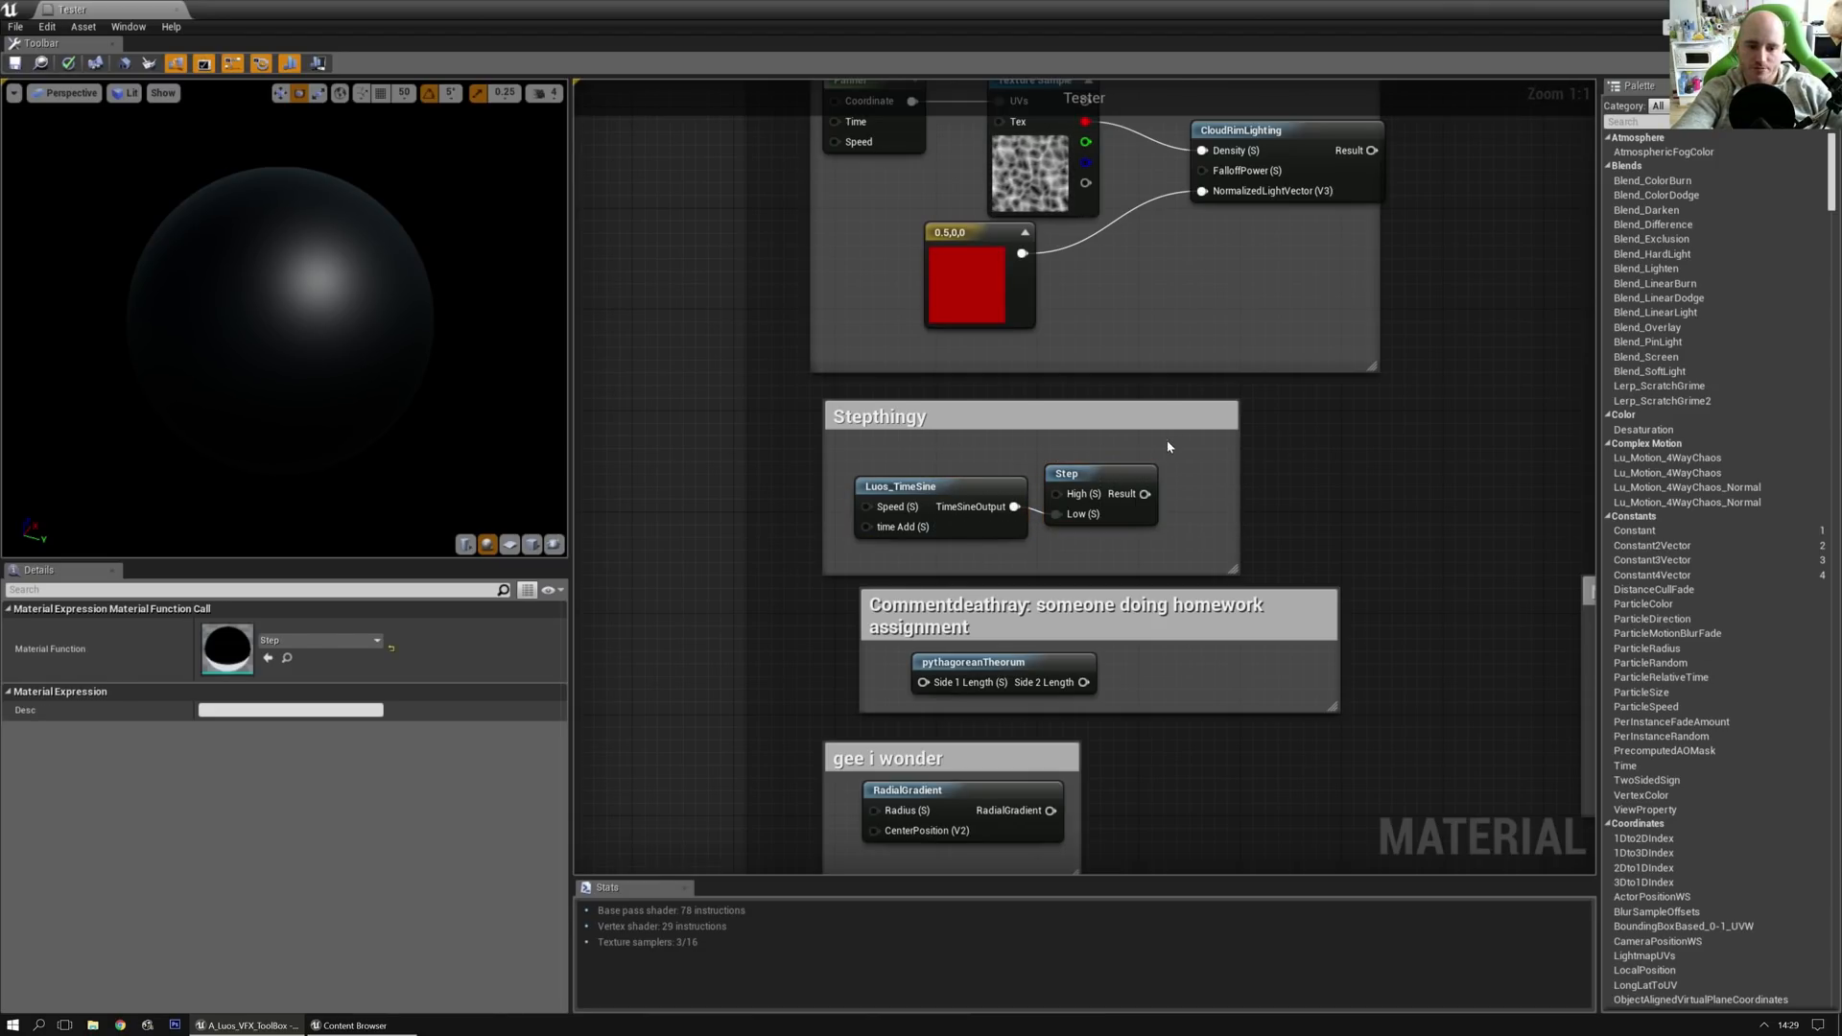
left_click_drag(1158, 449, 974, 520)
right_click_drag(987, 435, 1497, 671)
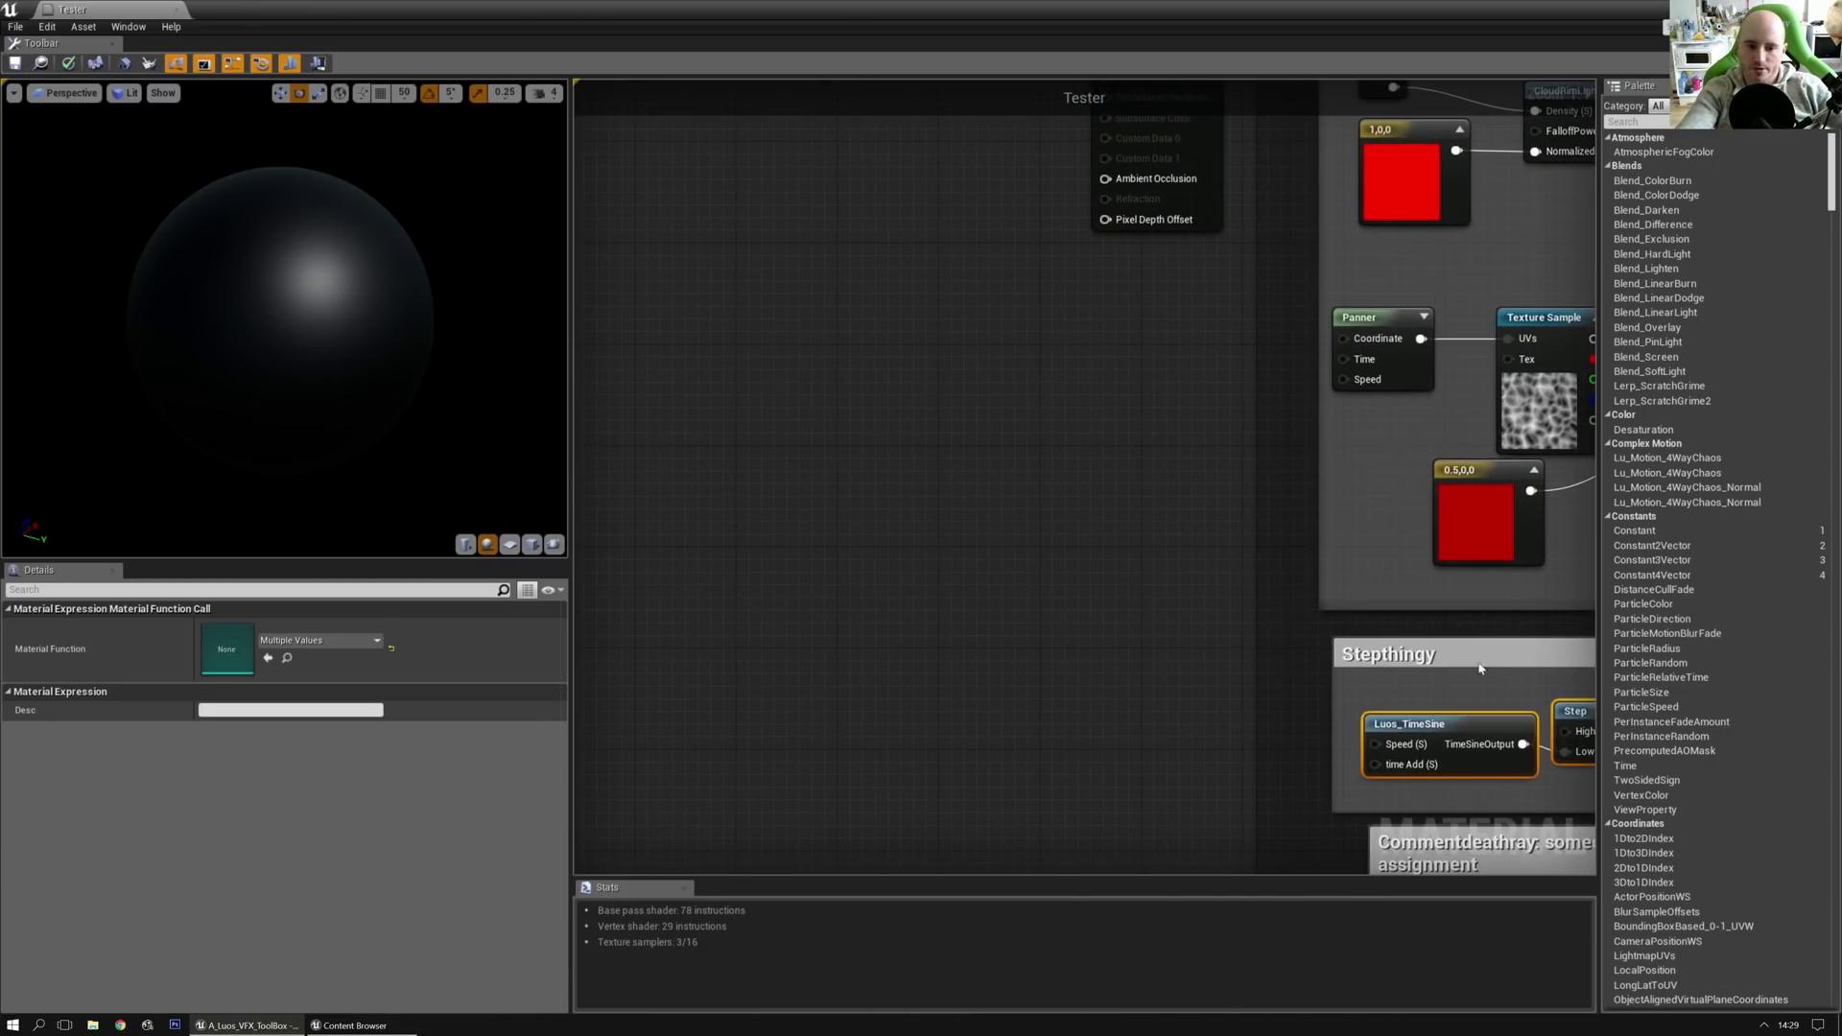
right_click_drag(908, 270, 1023, 600)
right_click_drag(983, 301, 880, 395)
left_click(879, 396)
key("ctrl+v")
Step: Connect Step's Result to Tester's Emissive Color and preview the material on a plane
left_click_drag(999, 394, 1116, 399)
left_click(1035, 401)
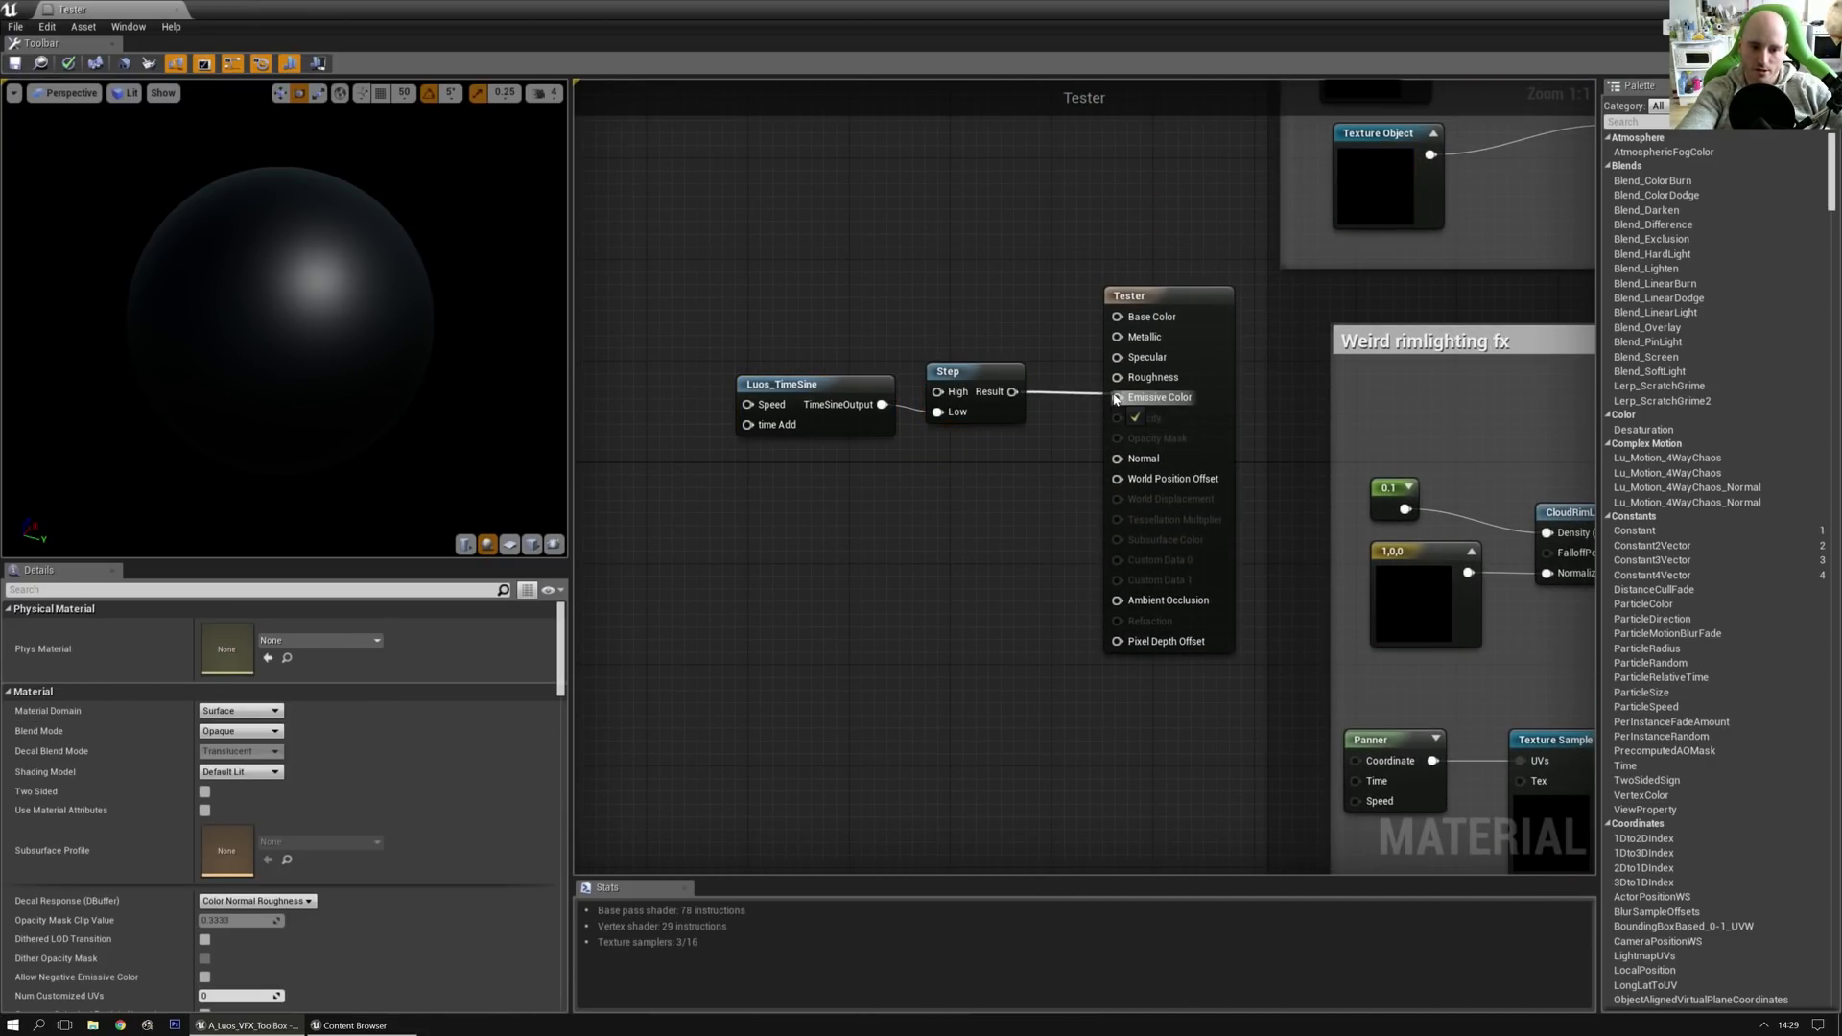
left_click(510, 544)
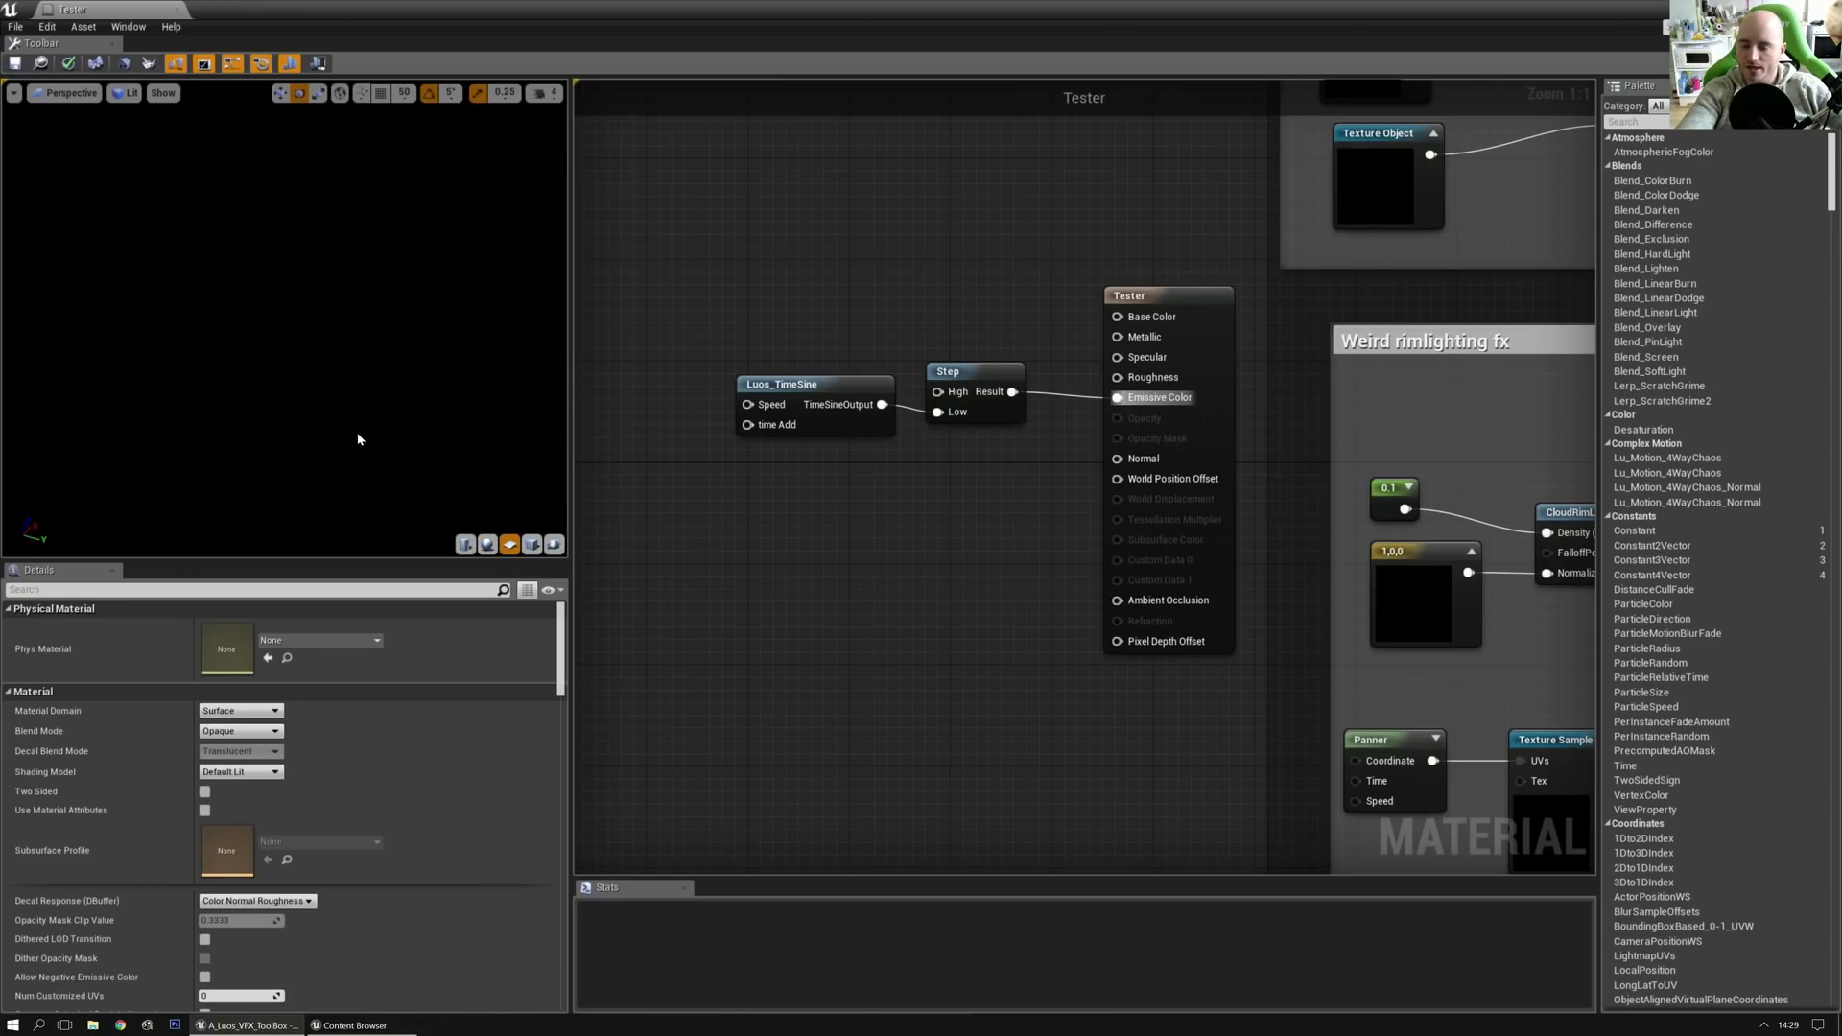
left_click_drag(382, 410, 312, 440)
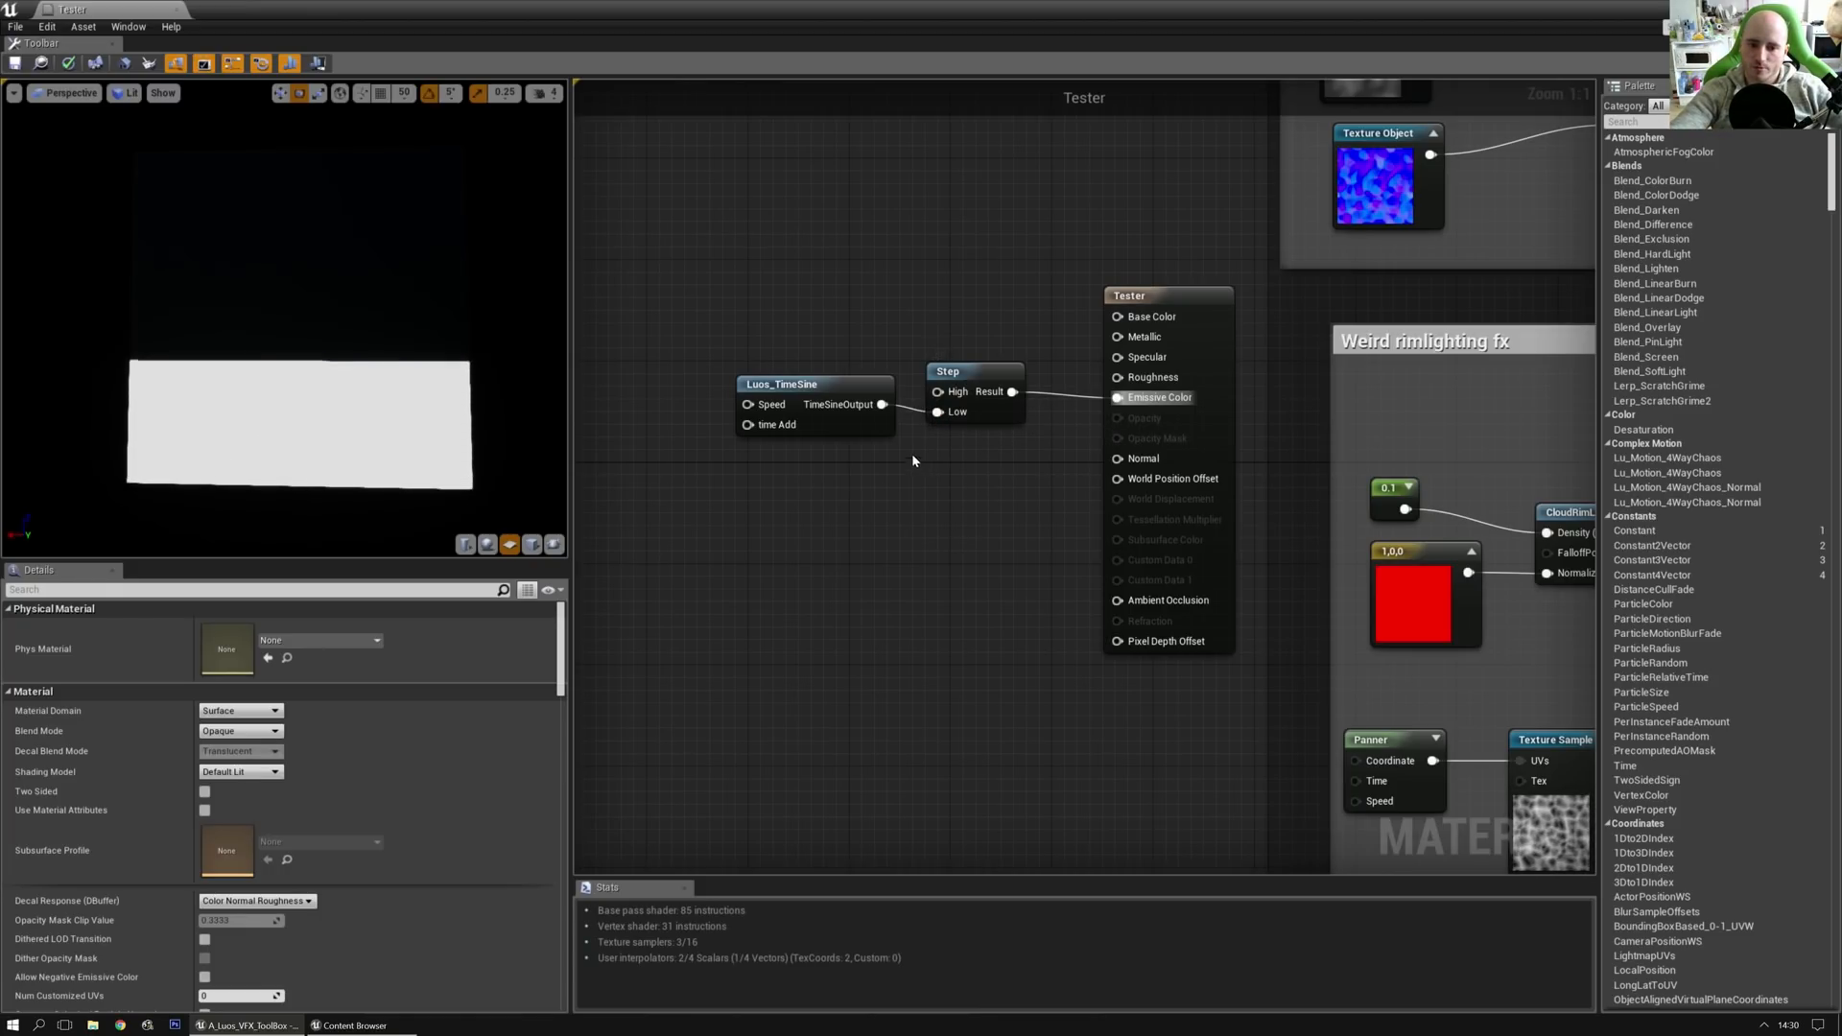
Step: Try TimeSineOutput in Step's High input, move the connection back to Low and view the plane
left_click_drag(937, 412, 939, 395, "ctrl")
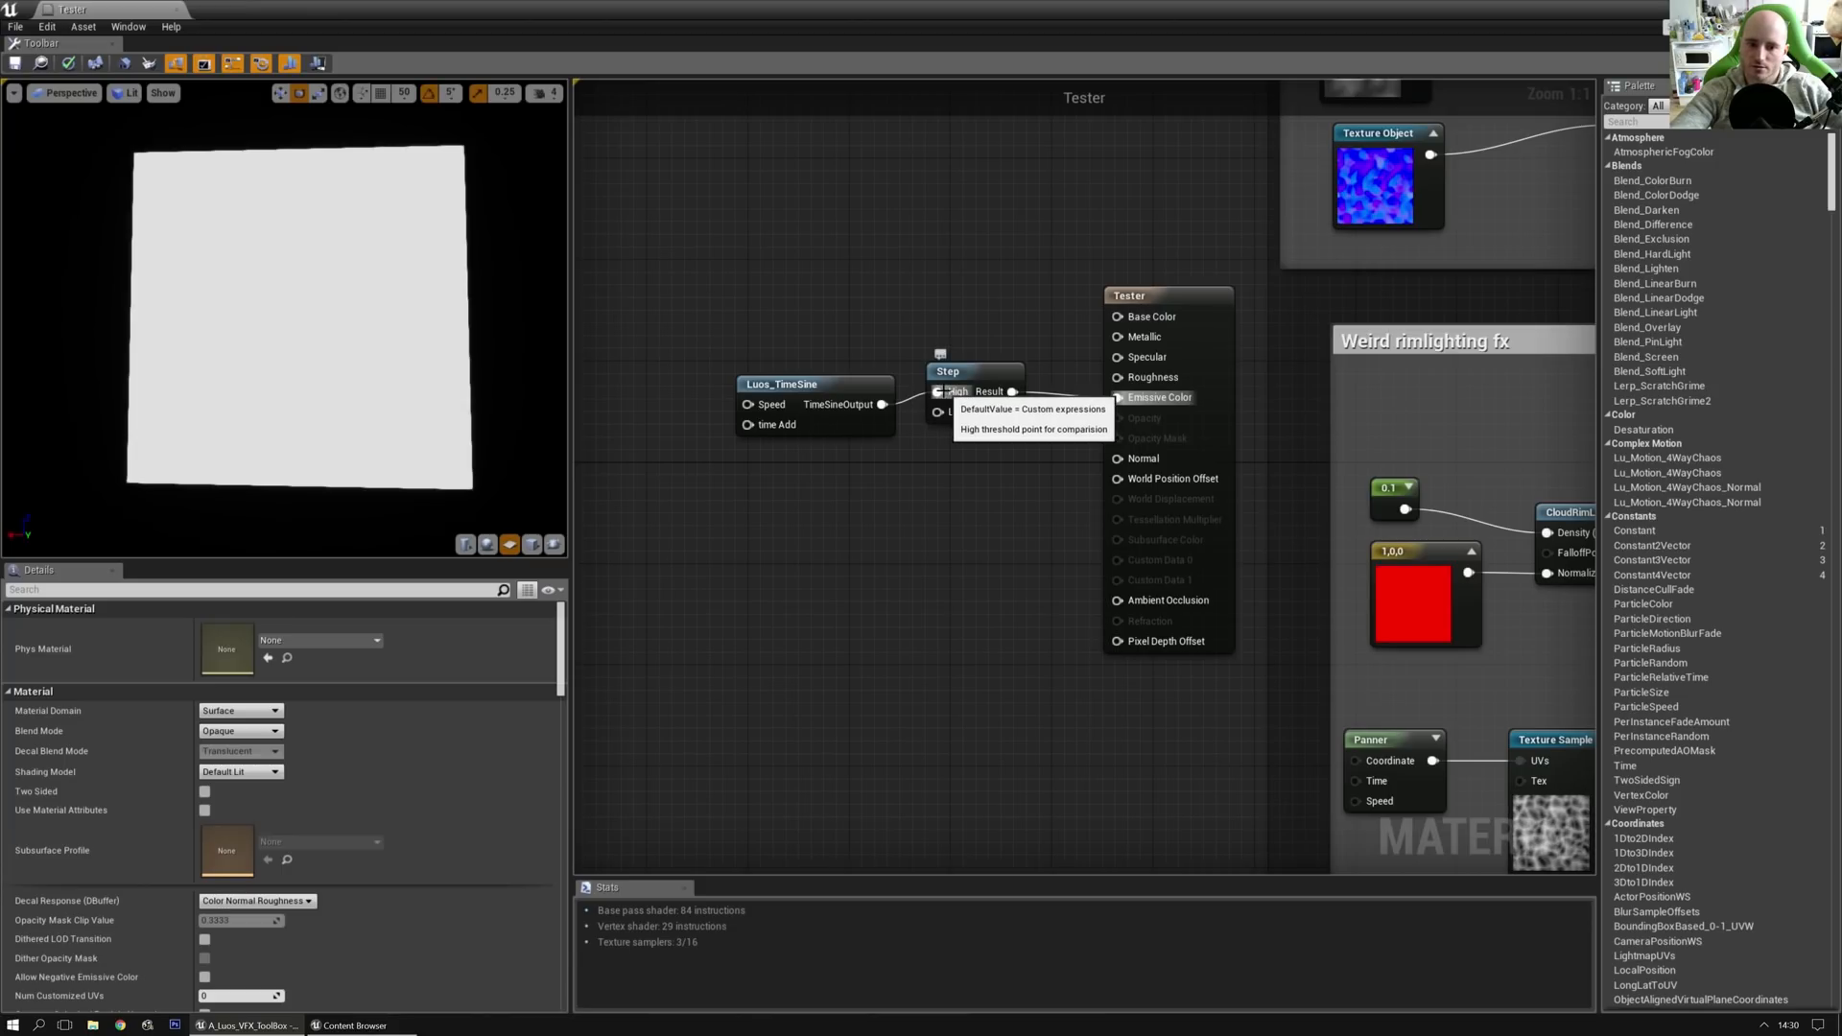
left_click_drag(937, 392, 938, 413, "ctrl")
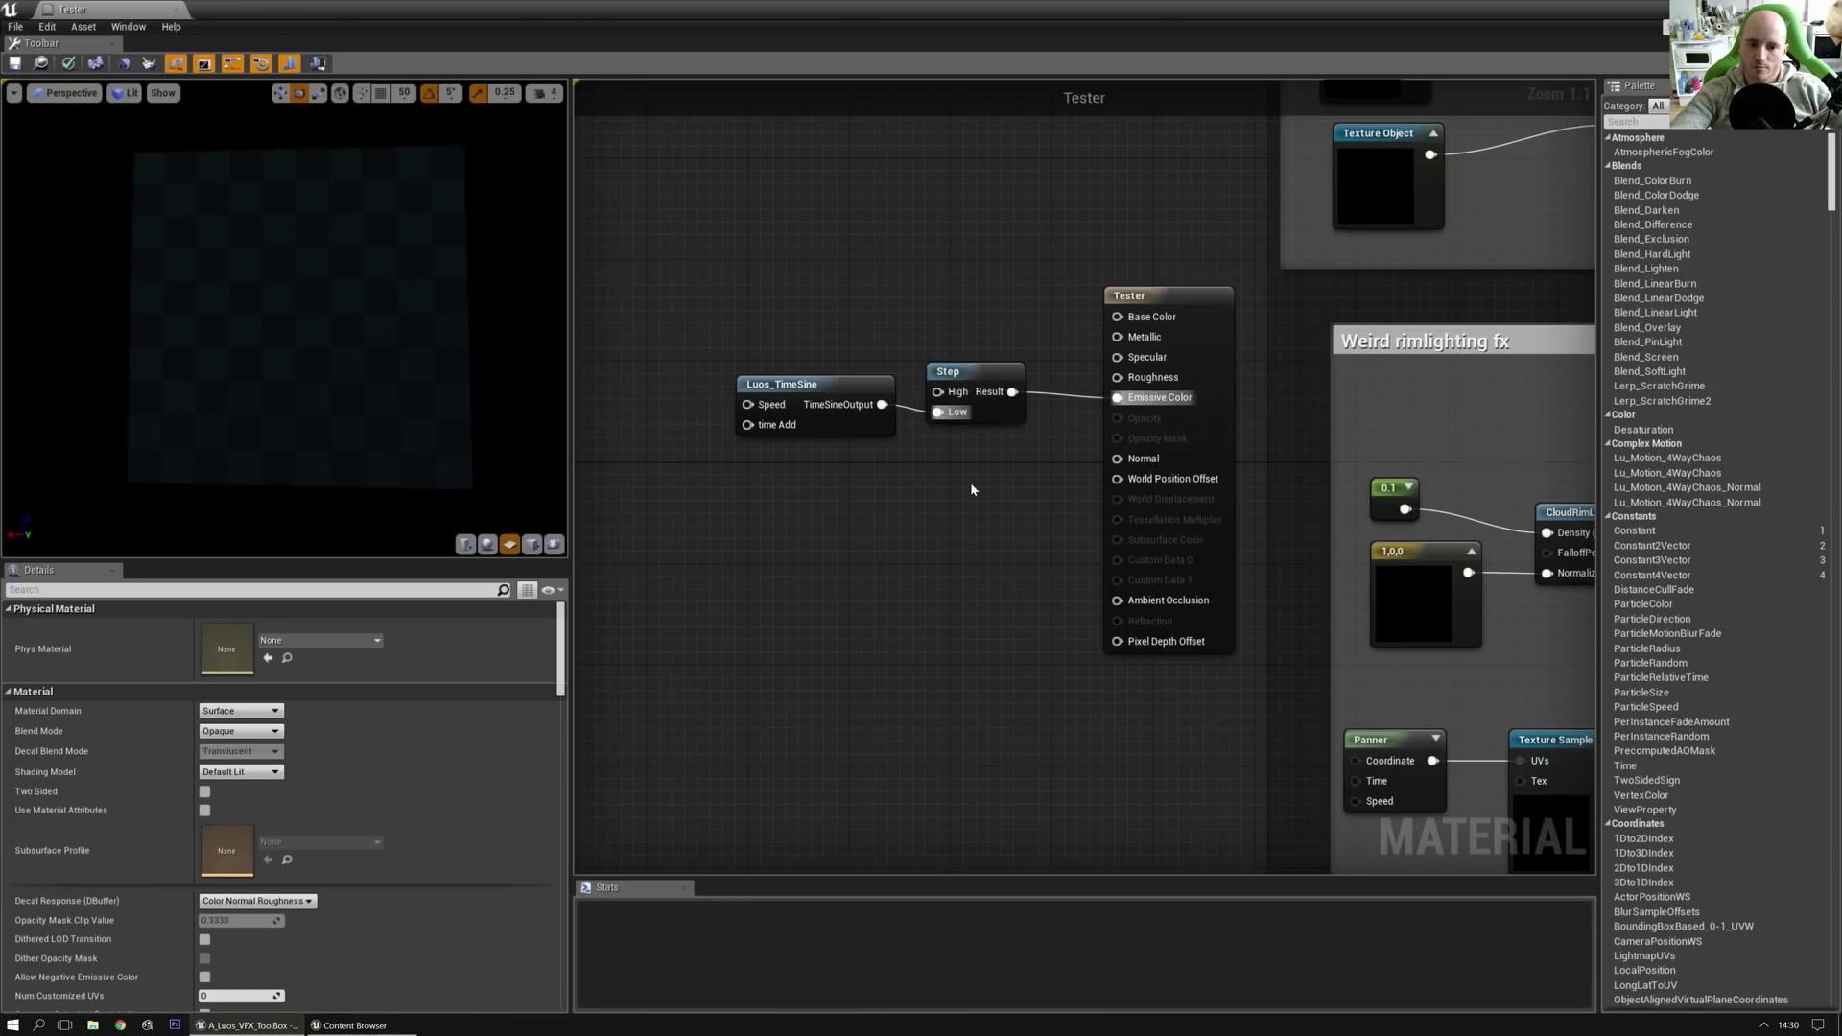
left_click_drag(324, 299, 369, 316)
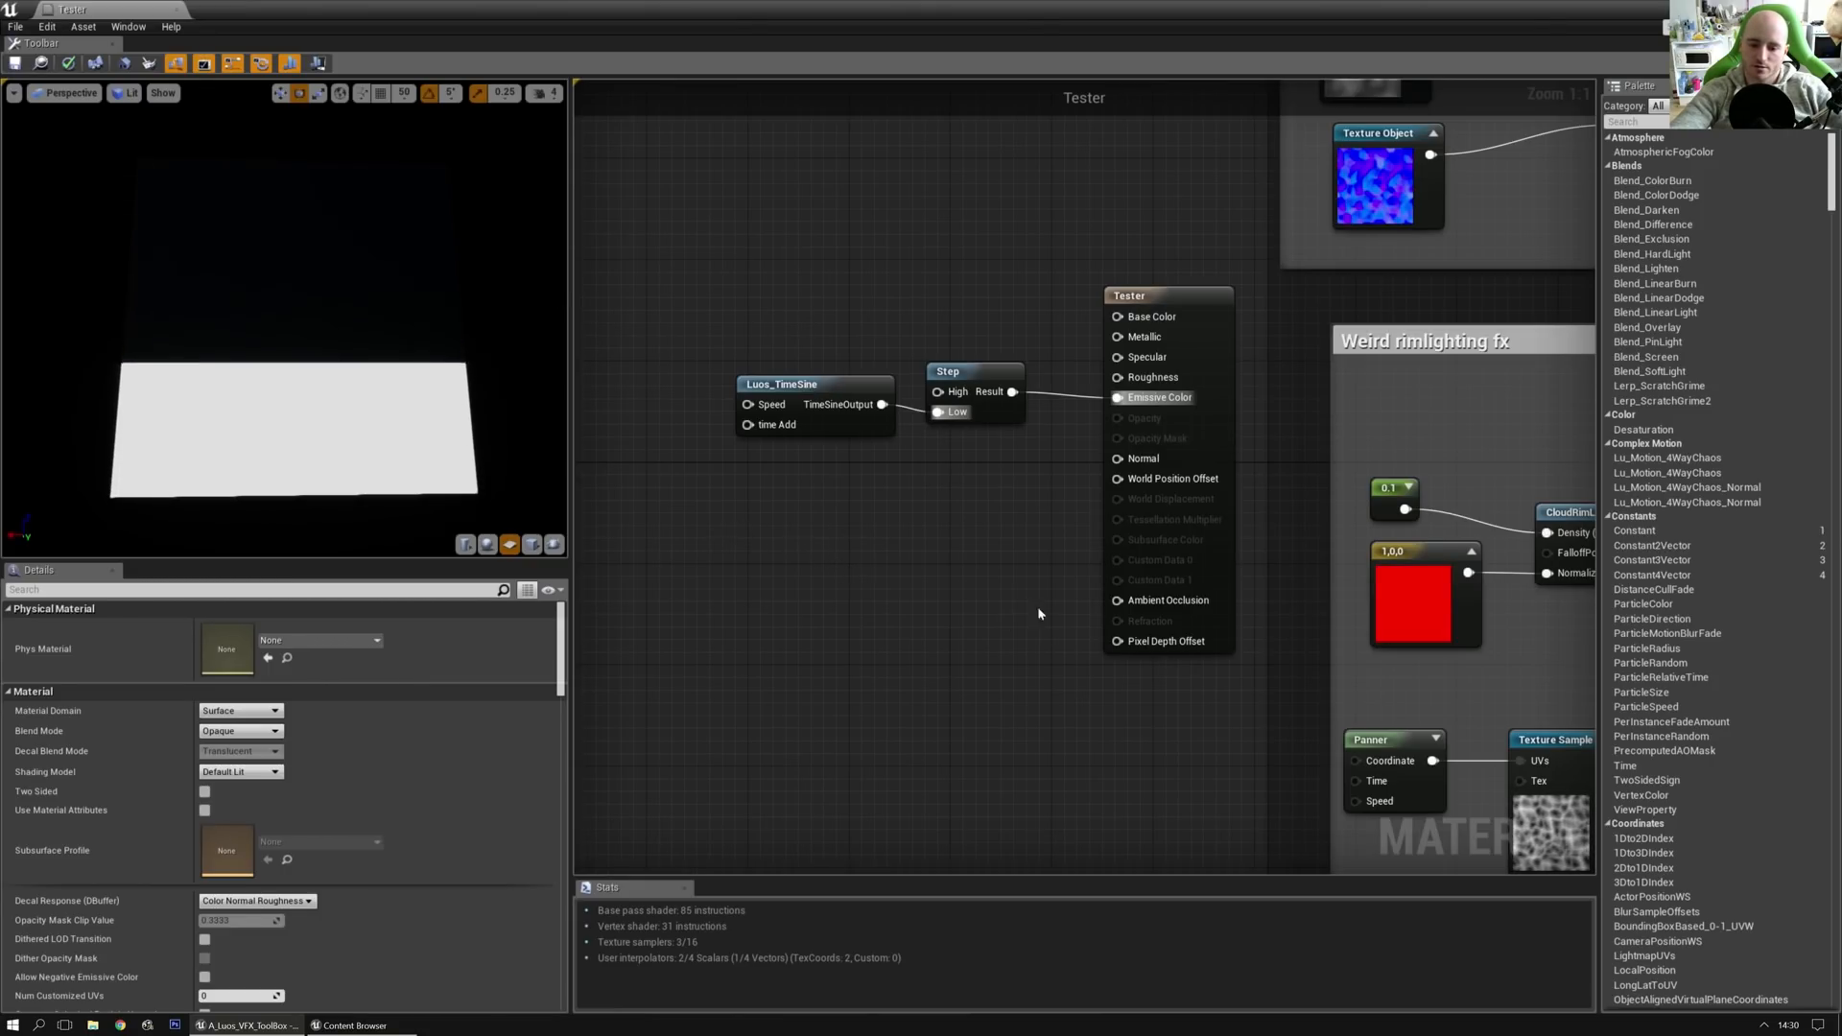
Step: Delete the pasted Luos_TimeSine and Step nodes beside the Tester node
left_click(993, 388)
left_click_drag(794, 311, 1028, 473)
key("Delete")
Step: Copy the pythagoreanTheorum node from the homework assignment comment group and paste it beside the Tester node
right_click_drag(1468, 617, 1062, 333)
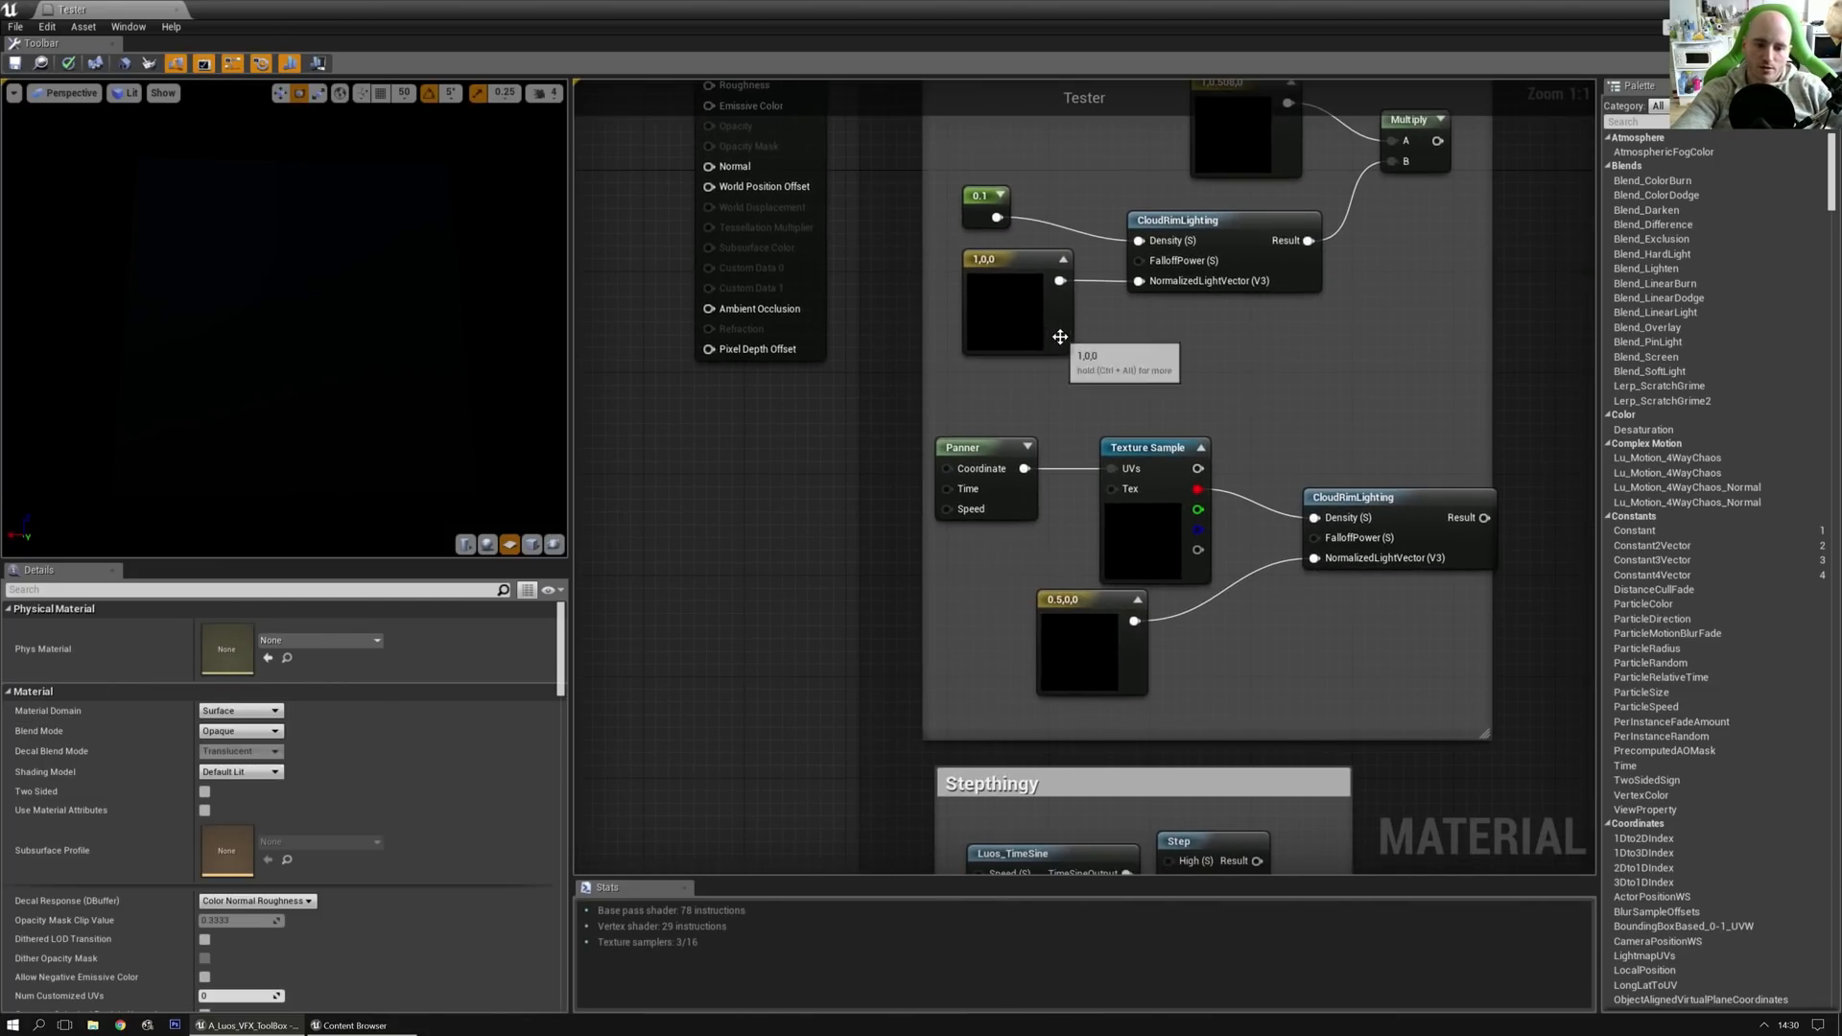
scroll(1061, 333, "down", 3)
right_click_drag(1071, 514, 1037, 237)
scroll(1037, 570, "up", 3)
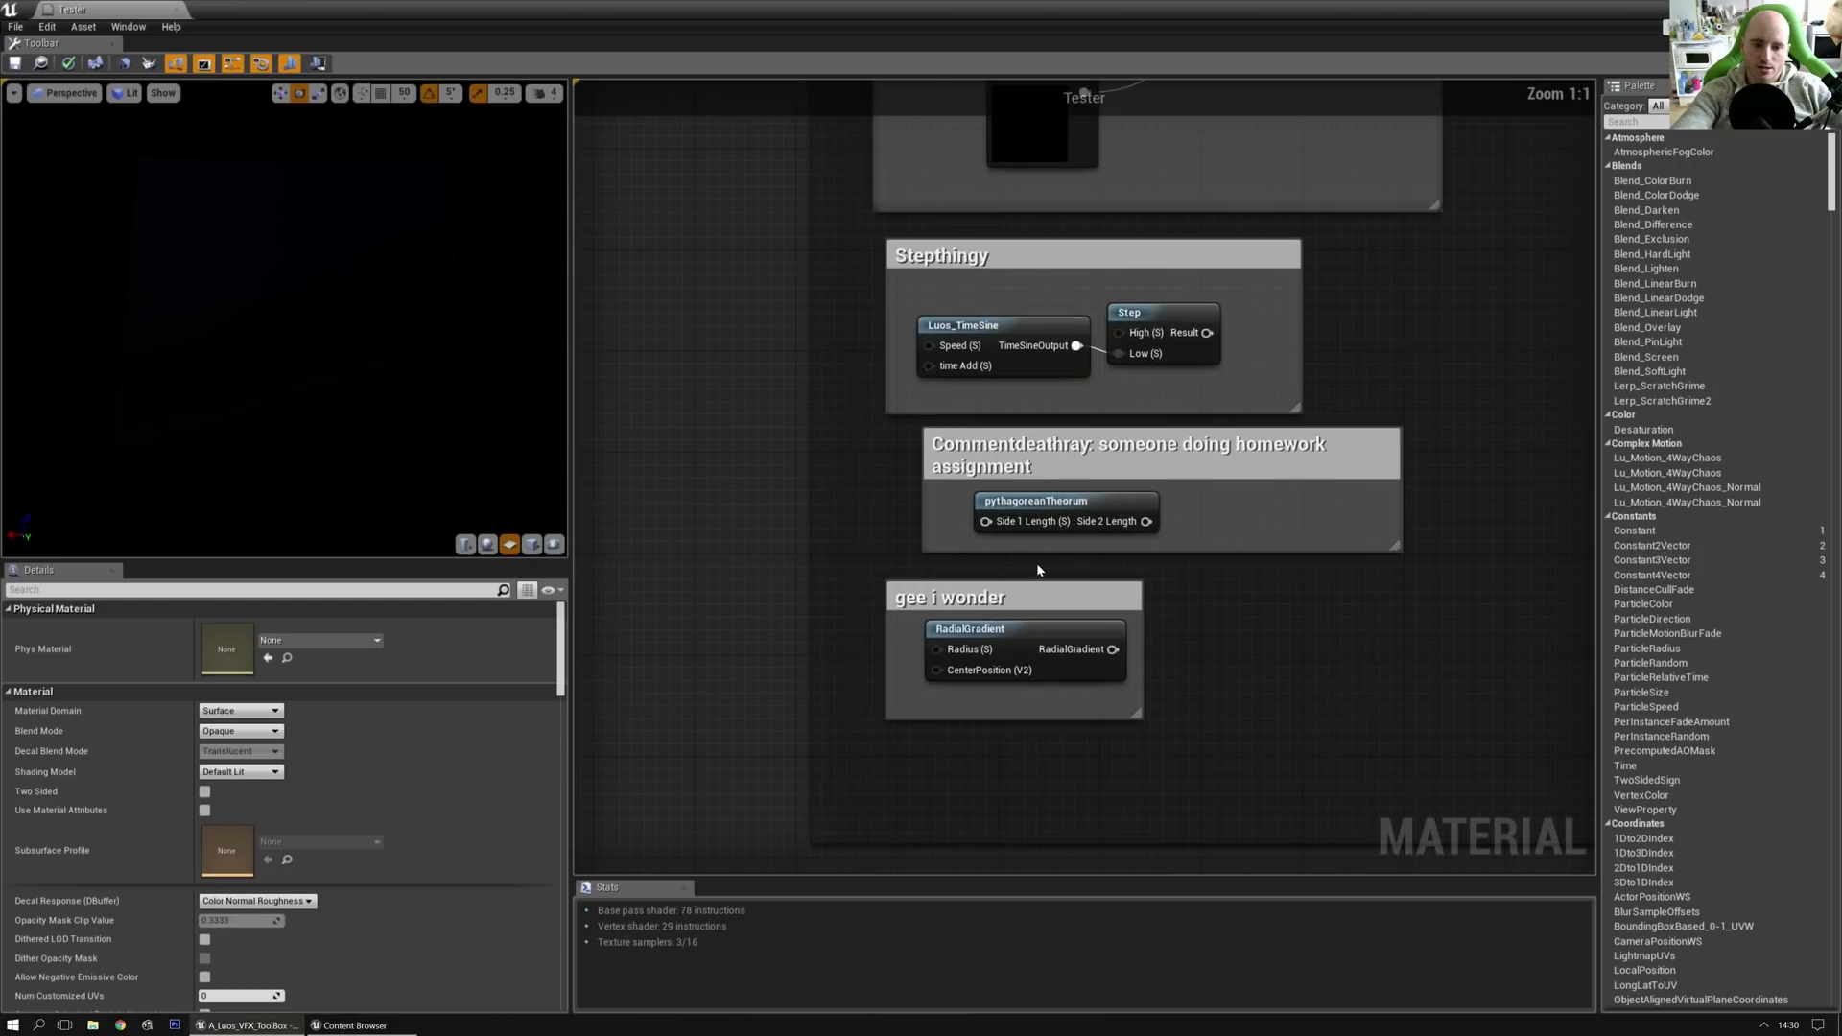
left_click(1061, 510)
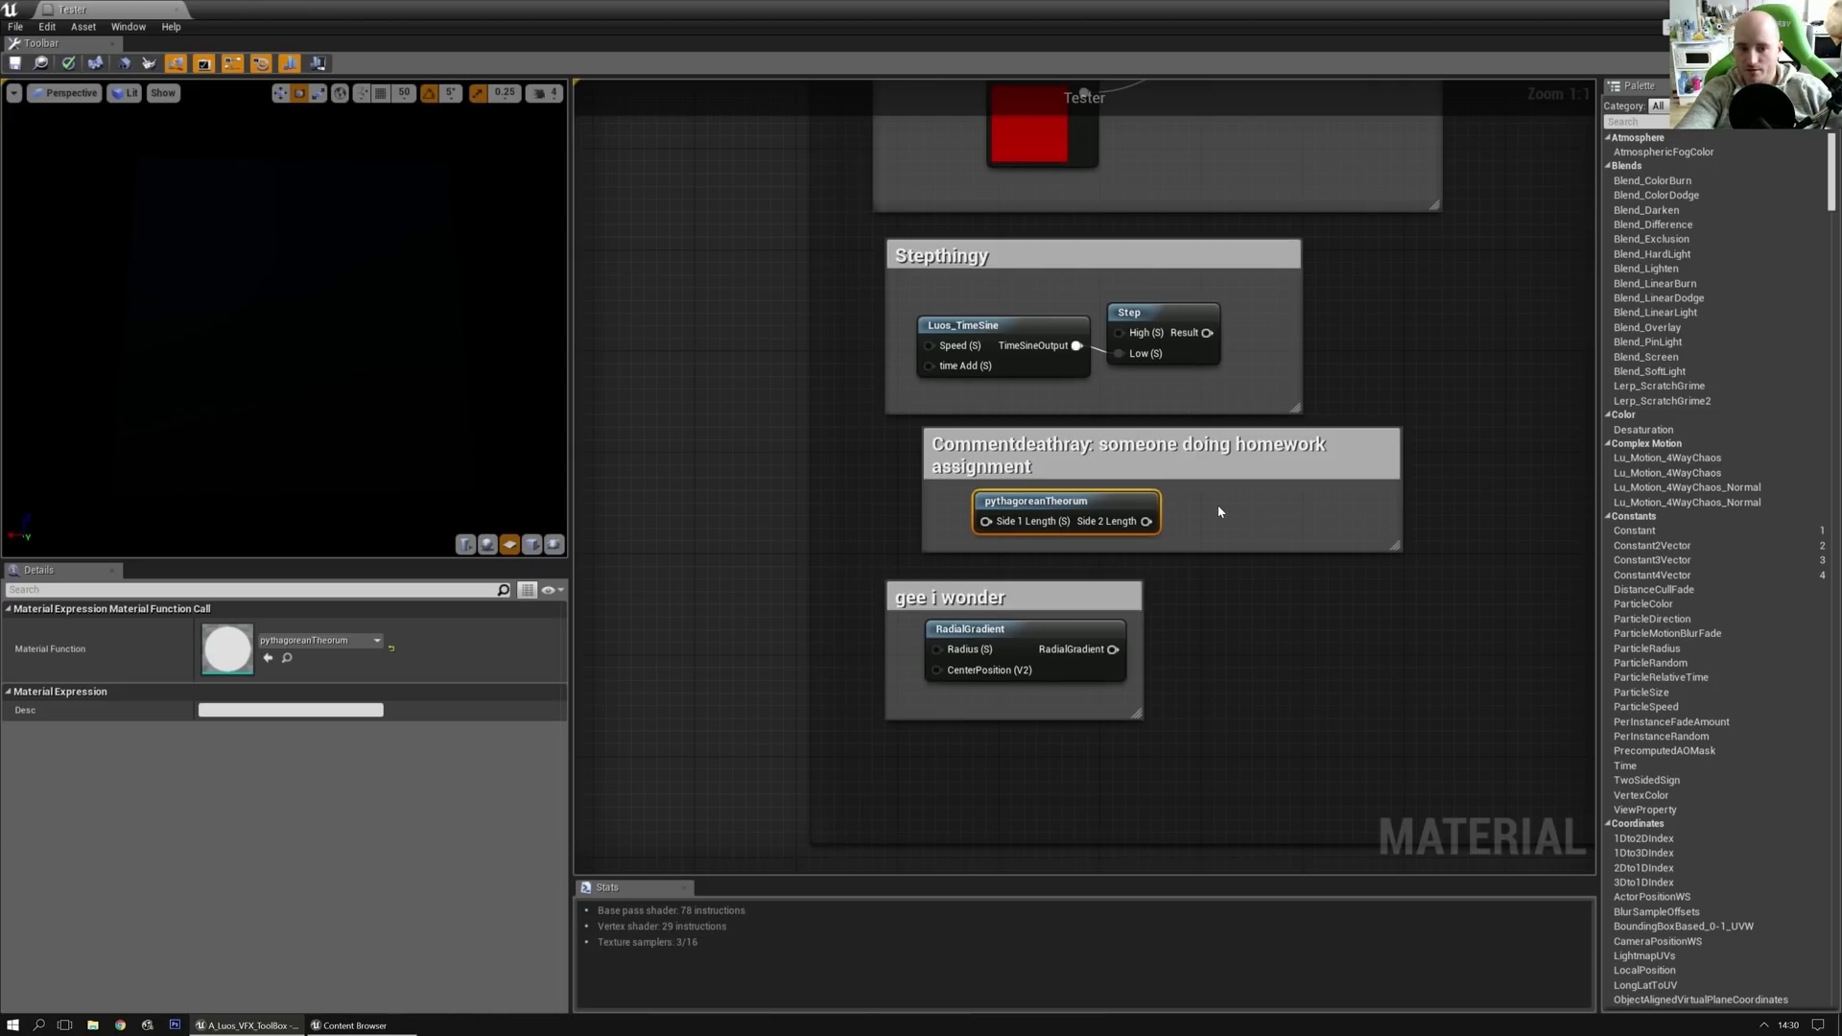
right_click_drag(1213, 502, 1575, 700)
scroll(1338, 678, "down", 2)
right_click_drag(950, 451, 1142, 787)
left_click(1170, 411)
right_click_drag(1171, 410, 668, 520)
scroll(644, 457, "up", 2)
right_click_drag(644, 457, 786, 458)
key("ctrl+v")
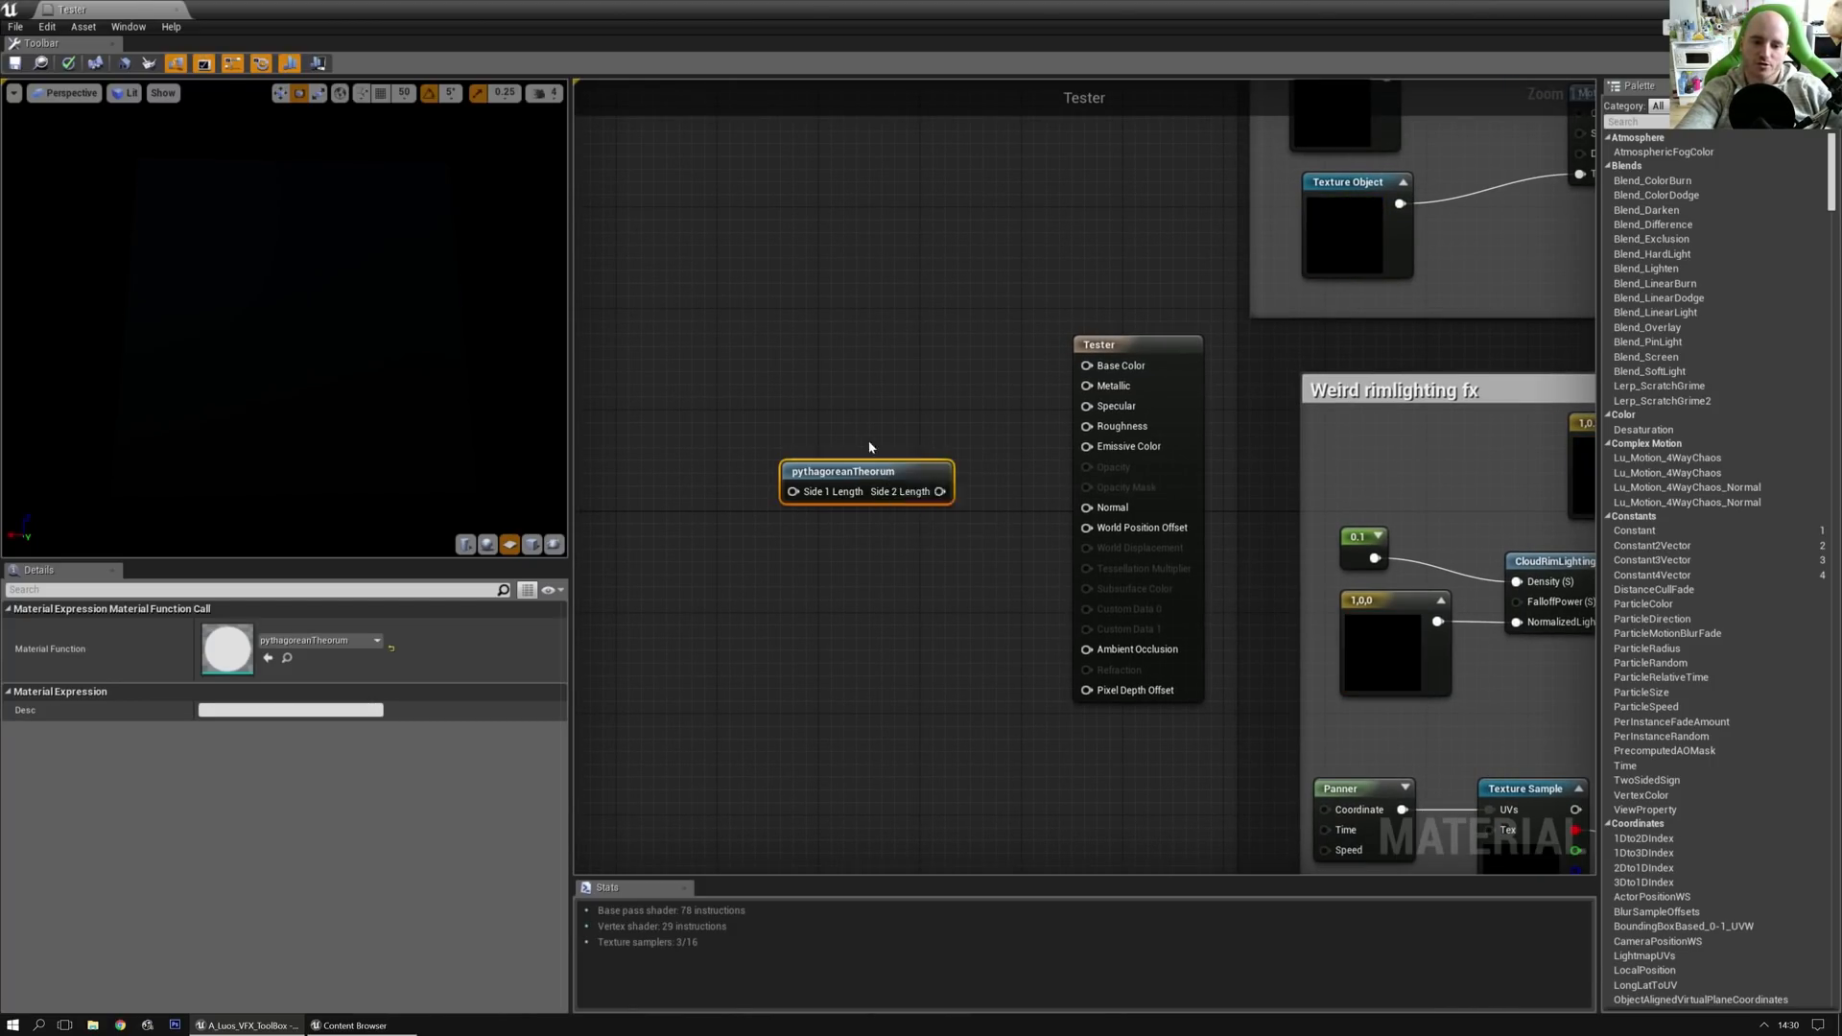
Step: Reposition the pasted pythagoreanTheorum node and connect its Side 2 Length output to Tester's Emissive Color
left_click_drag(879, 468, 854, 407)
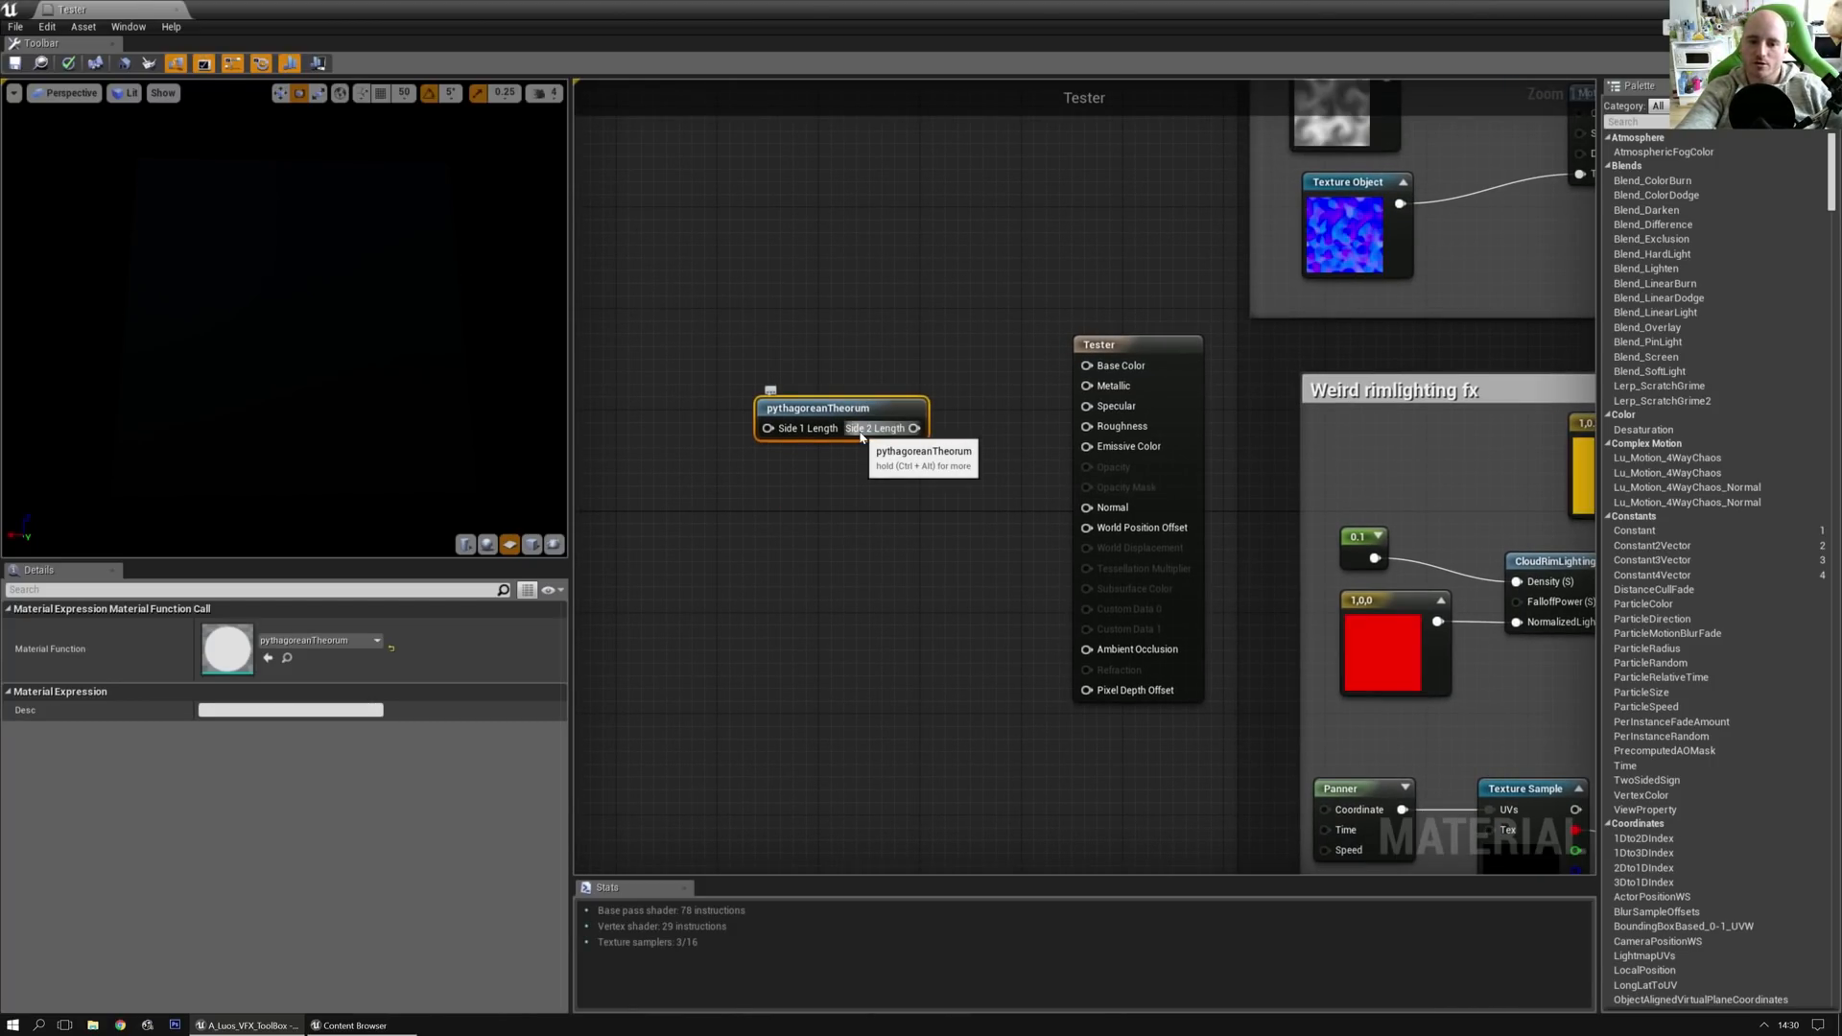
right_click_drag(898, 462, 866, 477)
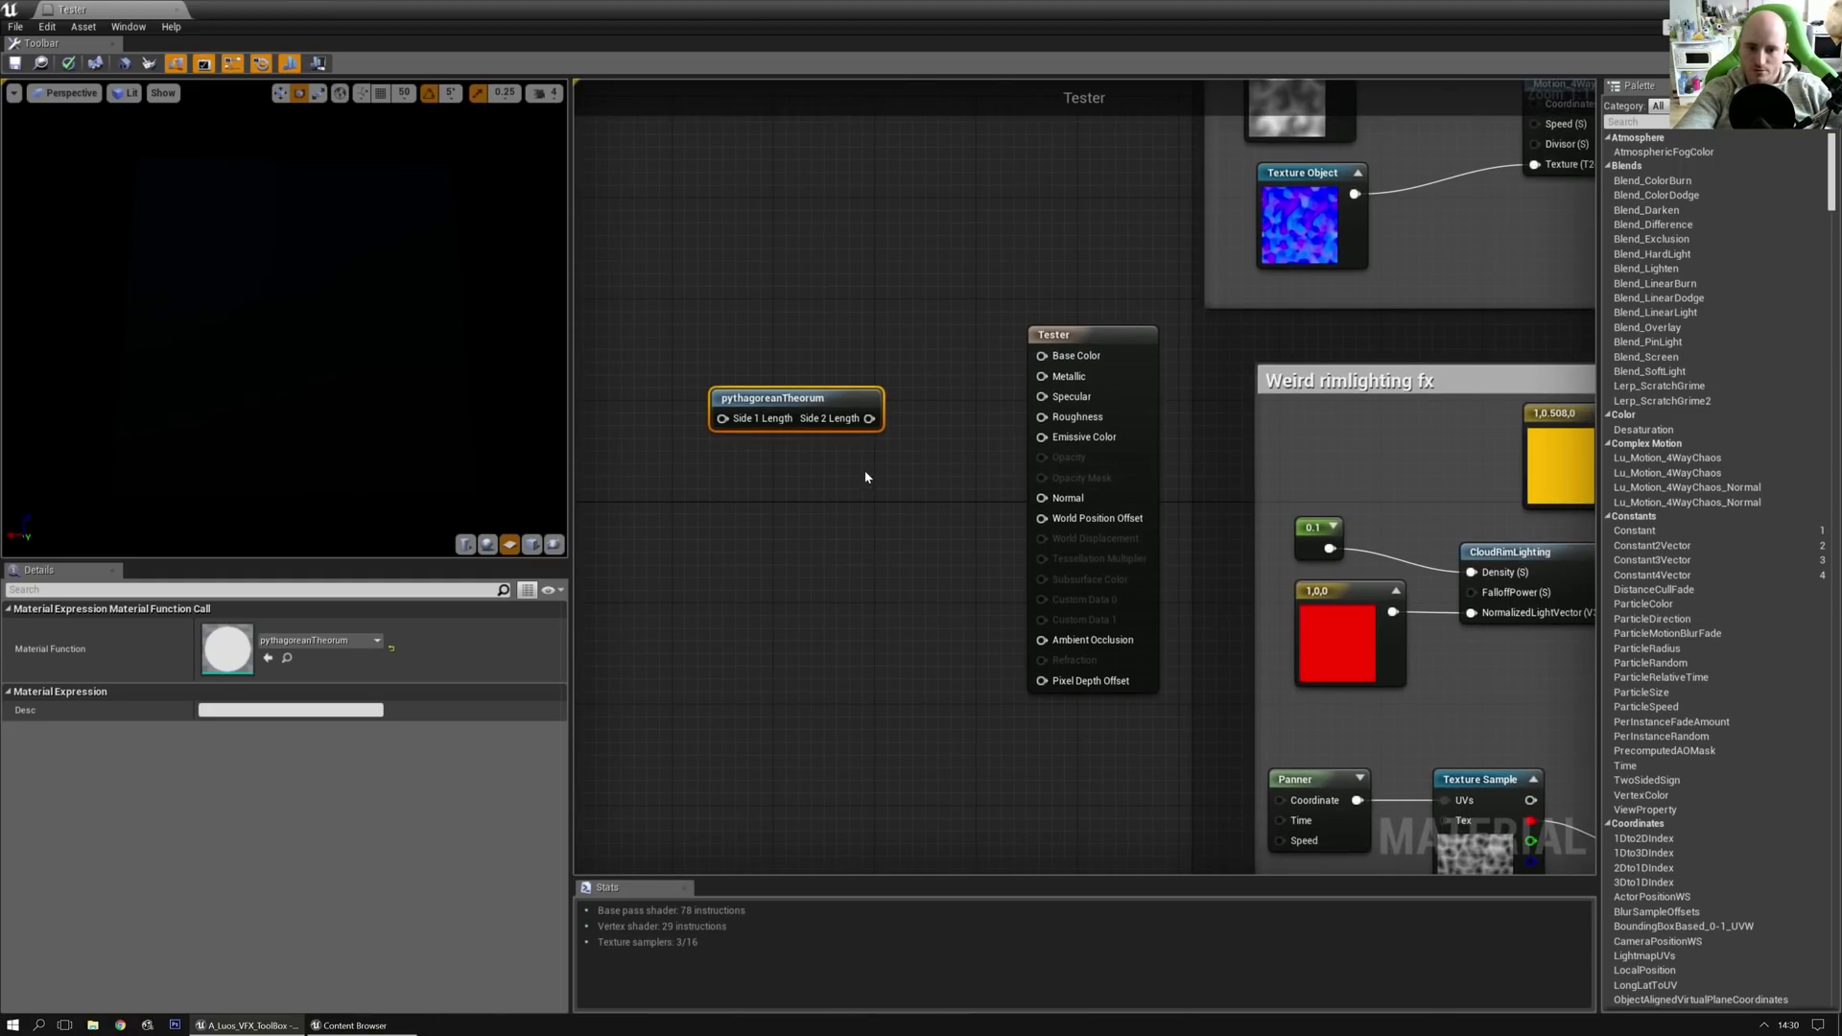
left_click(864, 448)
left_click_drag(940, 434, 995, 449)
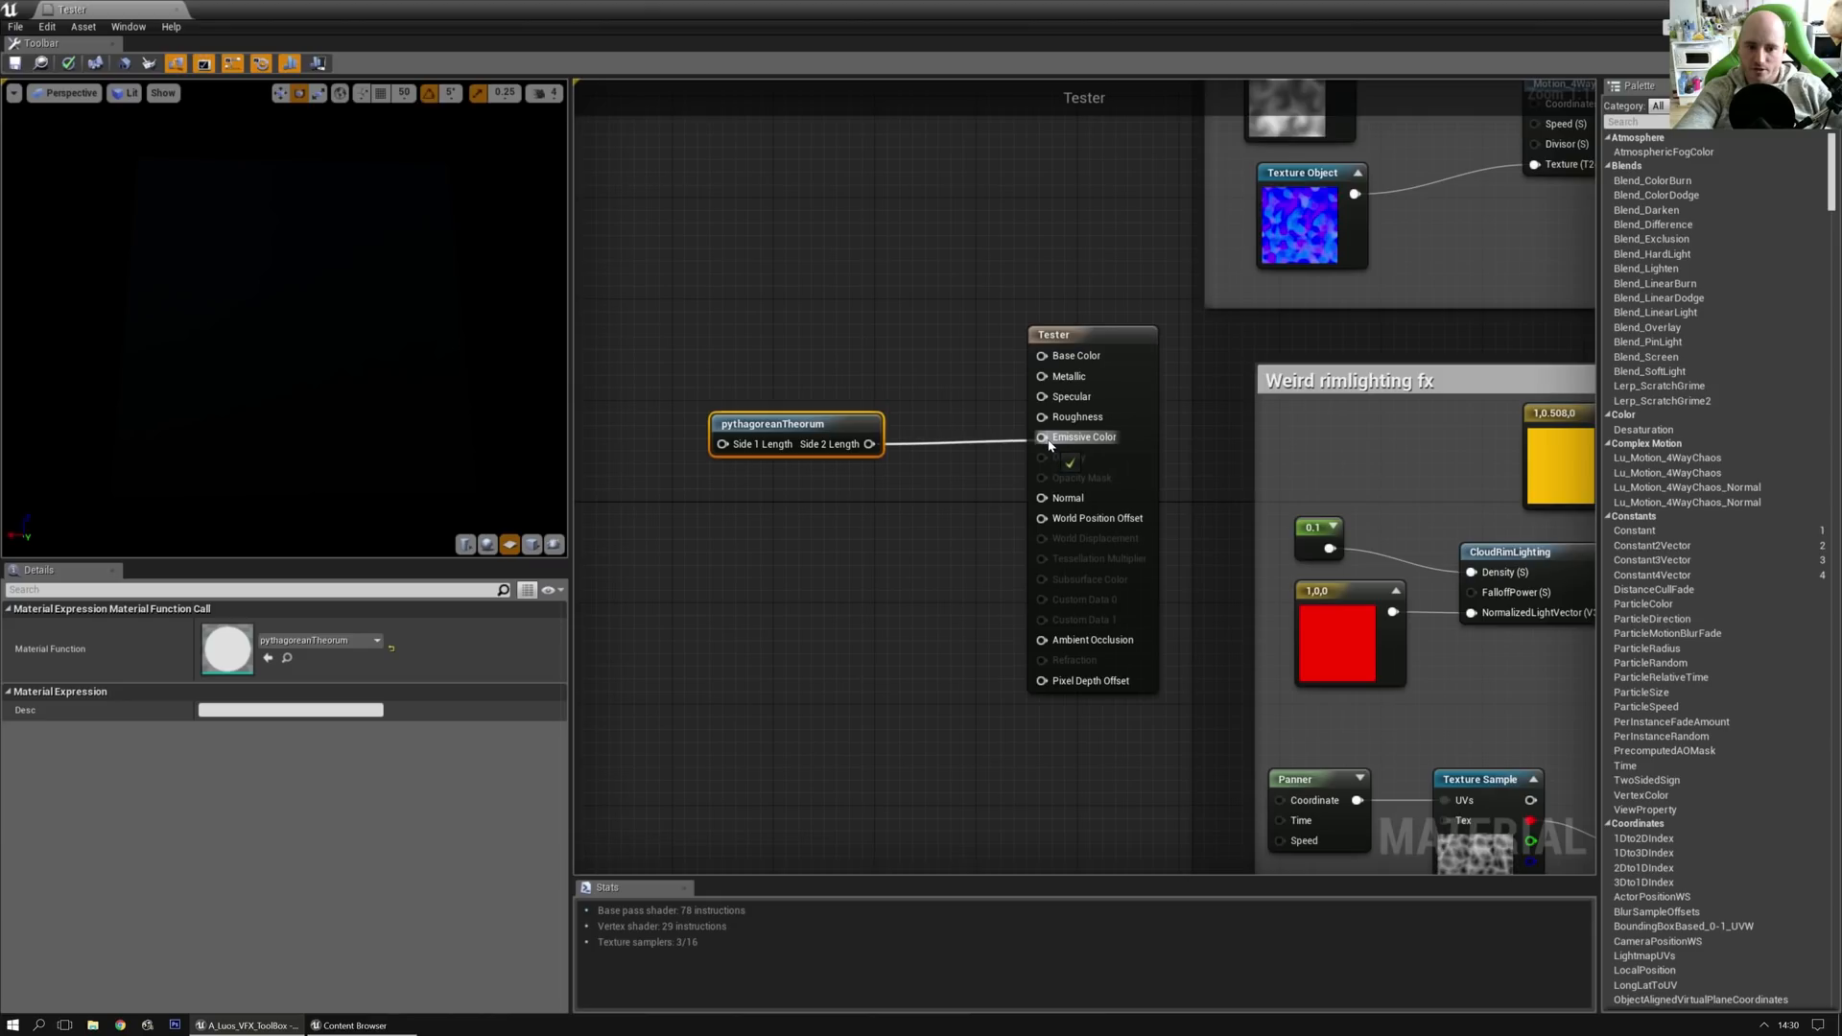
Step: Add a Constant of 0.5 feeding pythagoreanTheorum's Side 1 Length and move both nodes away from Tester
right_click_drag(732, 516, 1063, 535)
key("1")
left_click(848, 412)
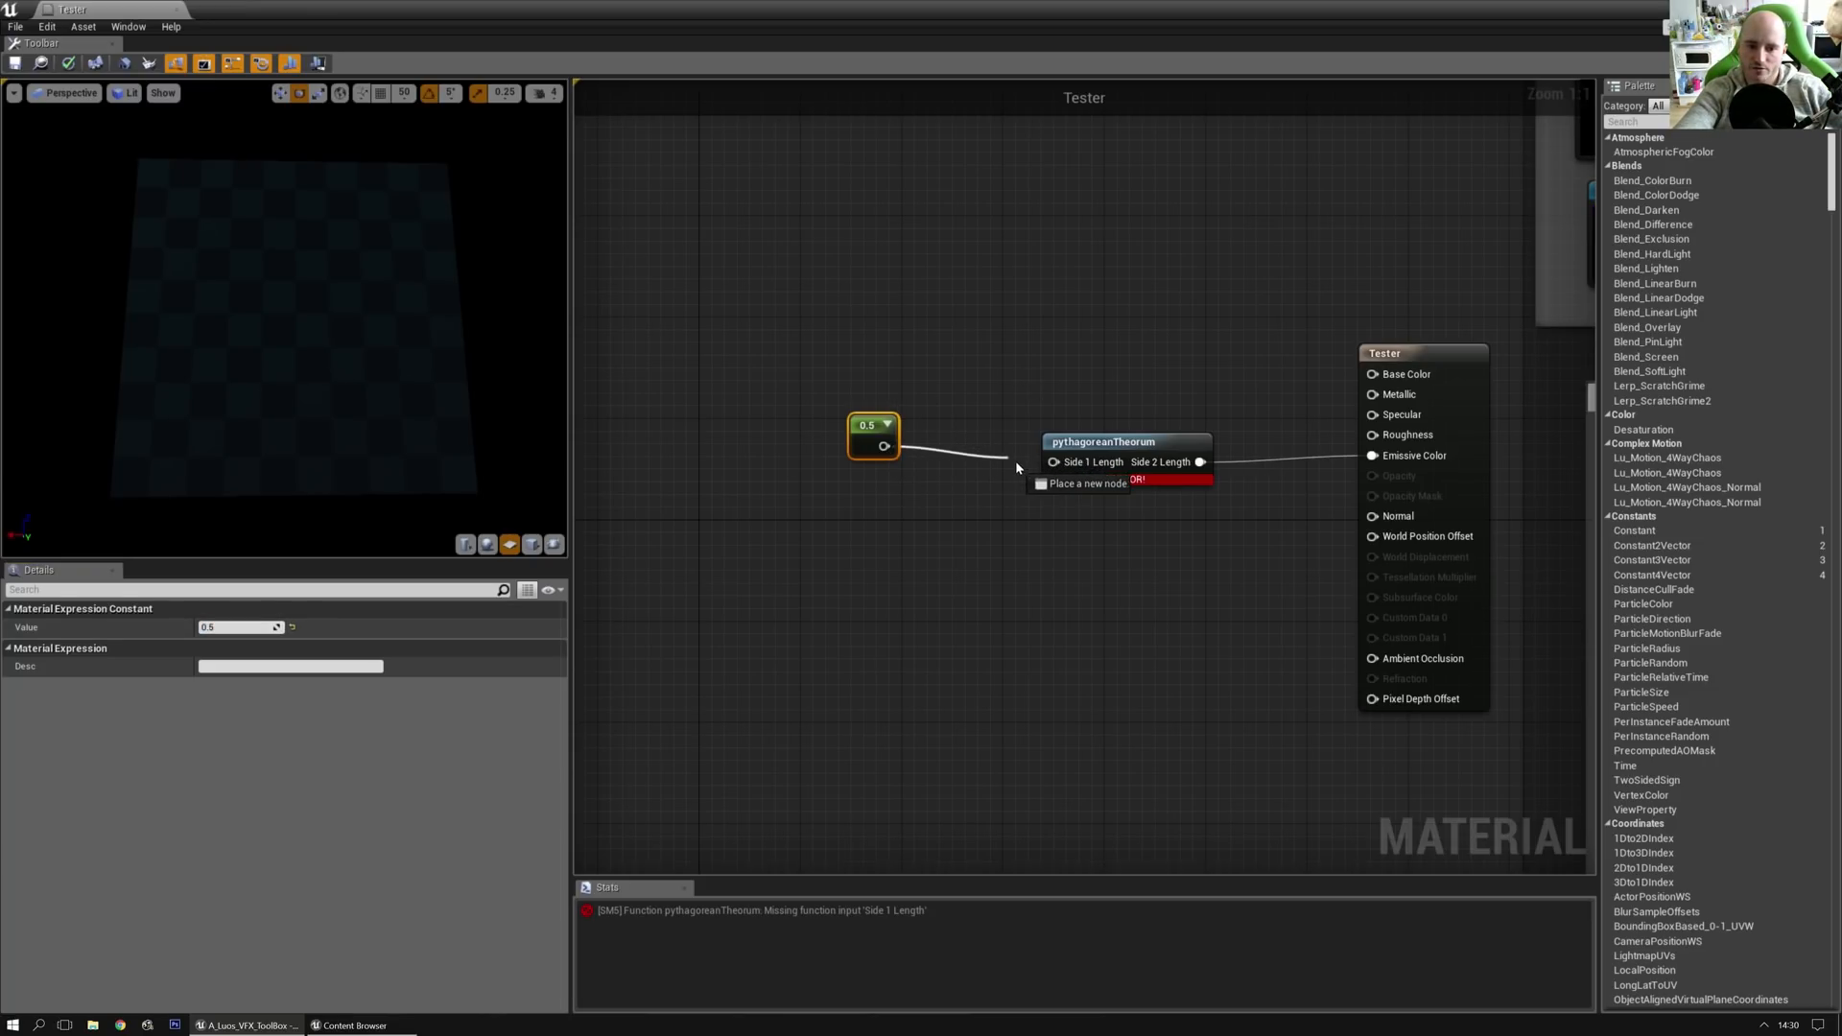
left_click_drag(869, 435, 947, 450)
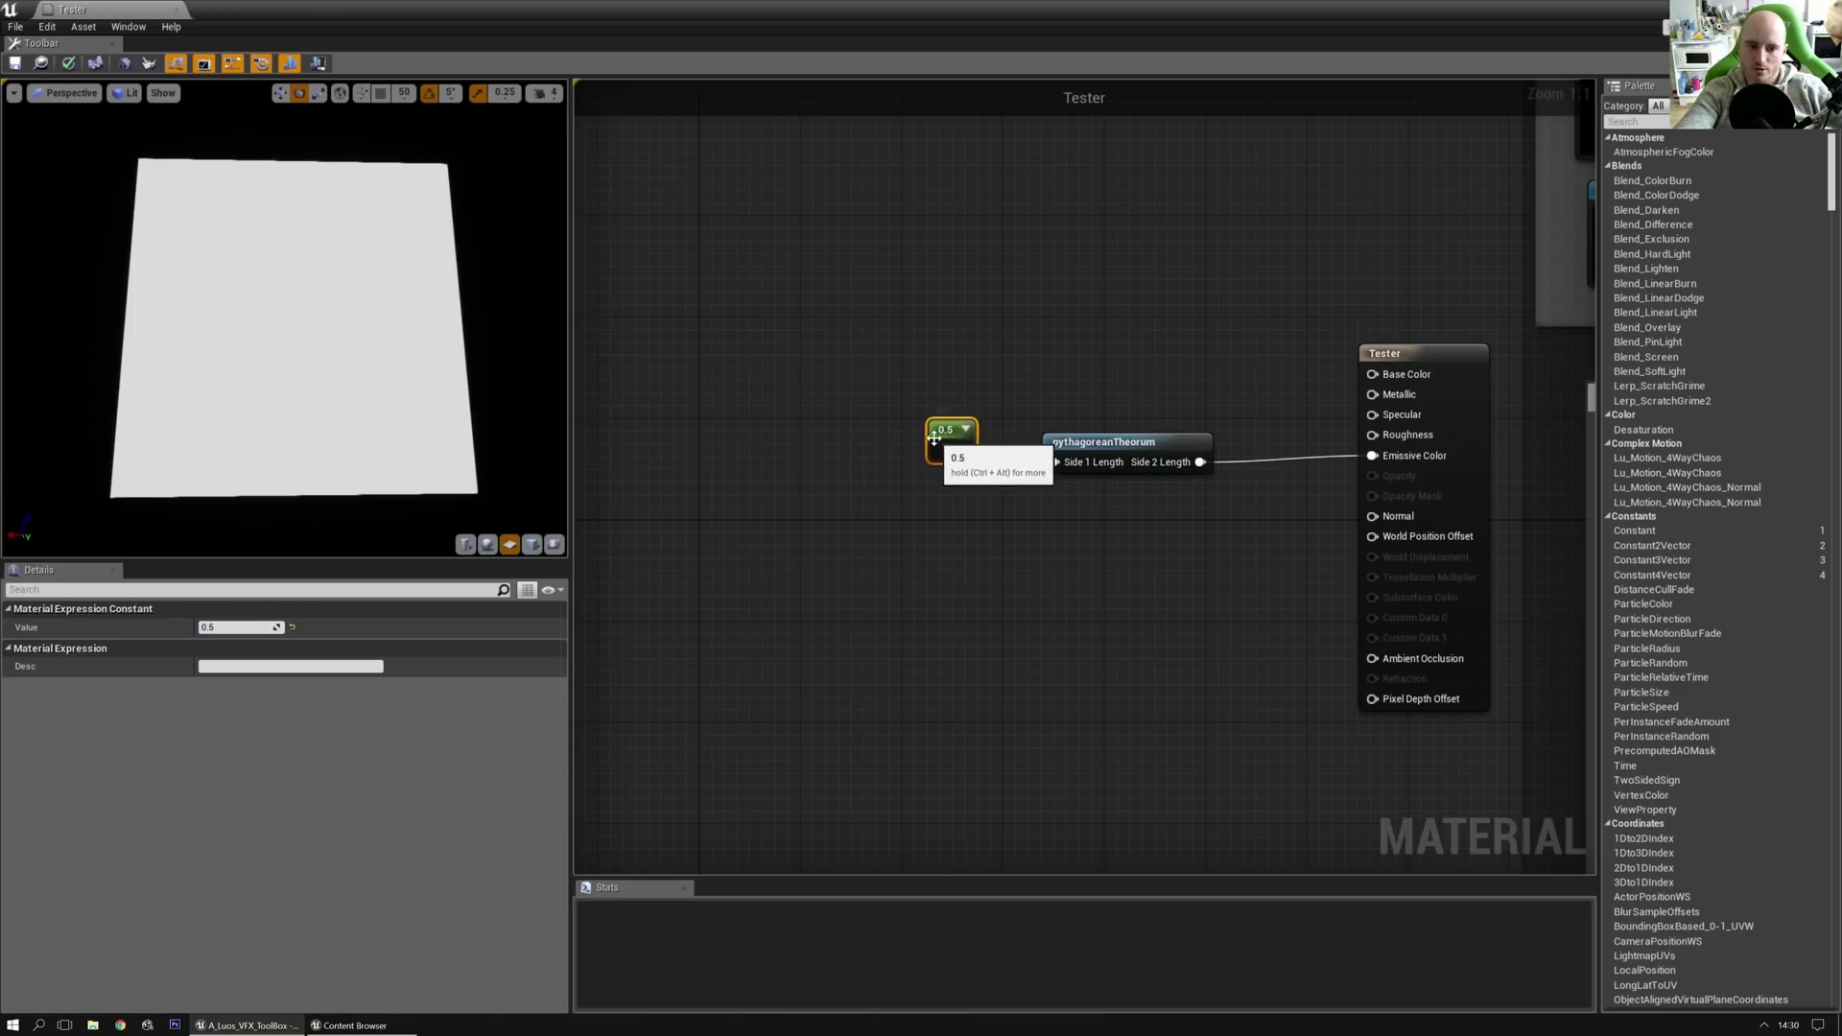
left_click(1103, 443, "ctrl")
left_click_drag(1103, 444, 979, 406)
left_click(1108, 534)
Step: Add a DebugScalarValues node, feed Side 2 Length into its Number input and preview the node's output on the plane
right_click(1085, 503)
type("debug sc")
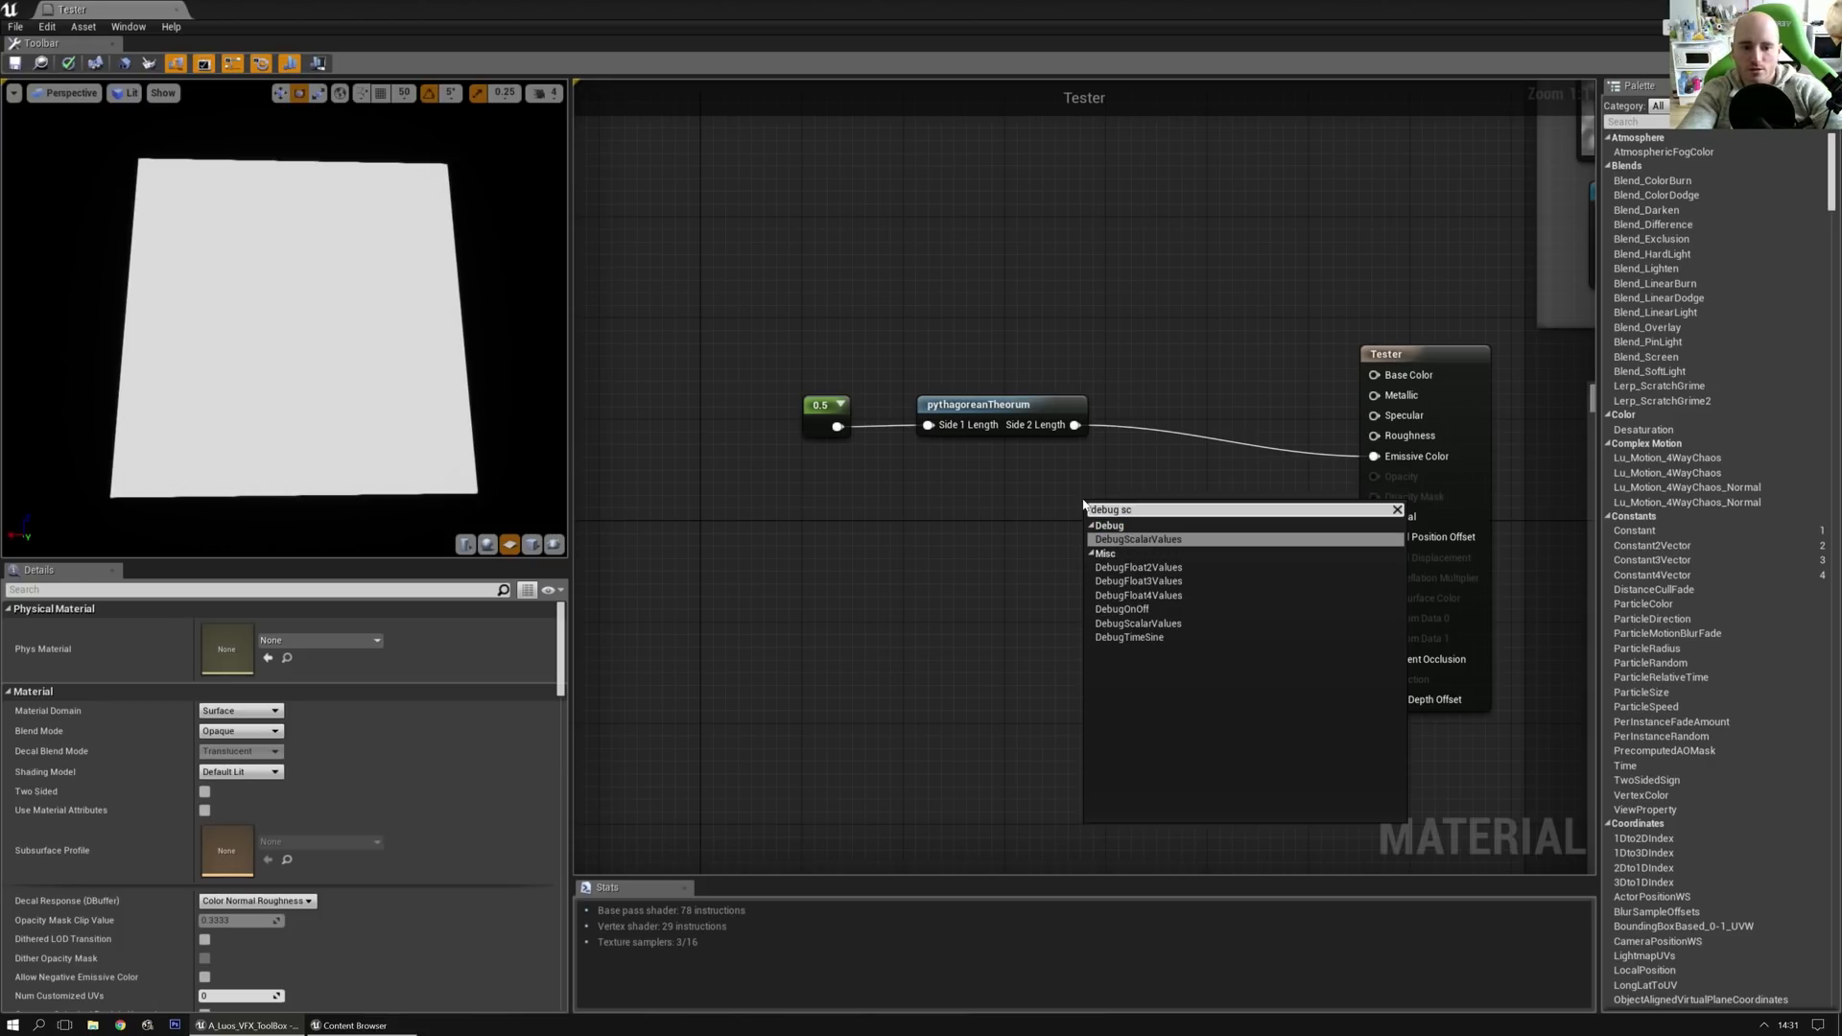
key("Return")
left_click_drag(1137, 511, 1073, 556)
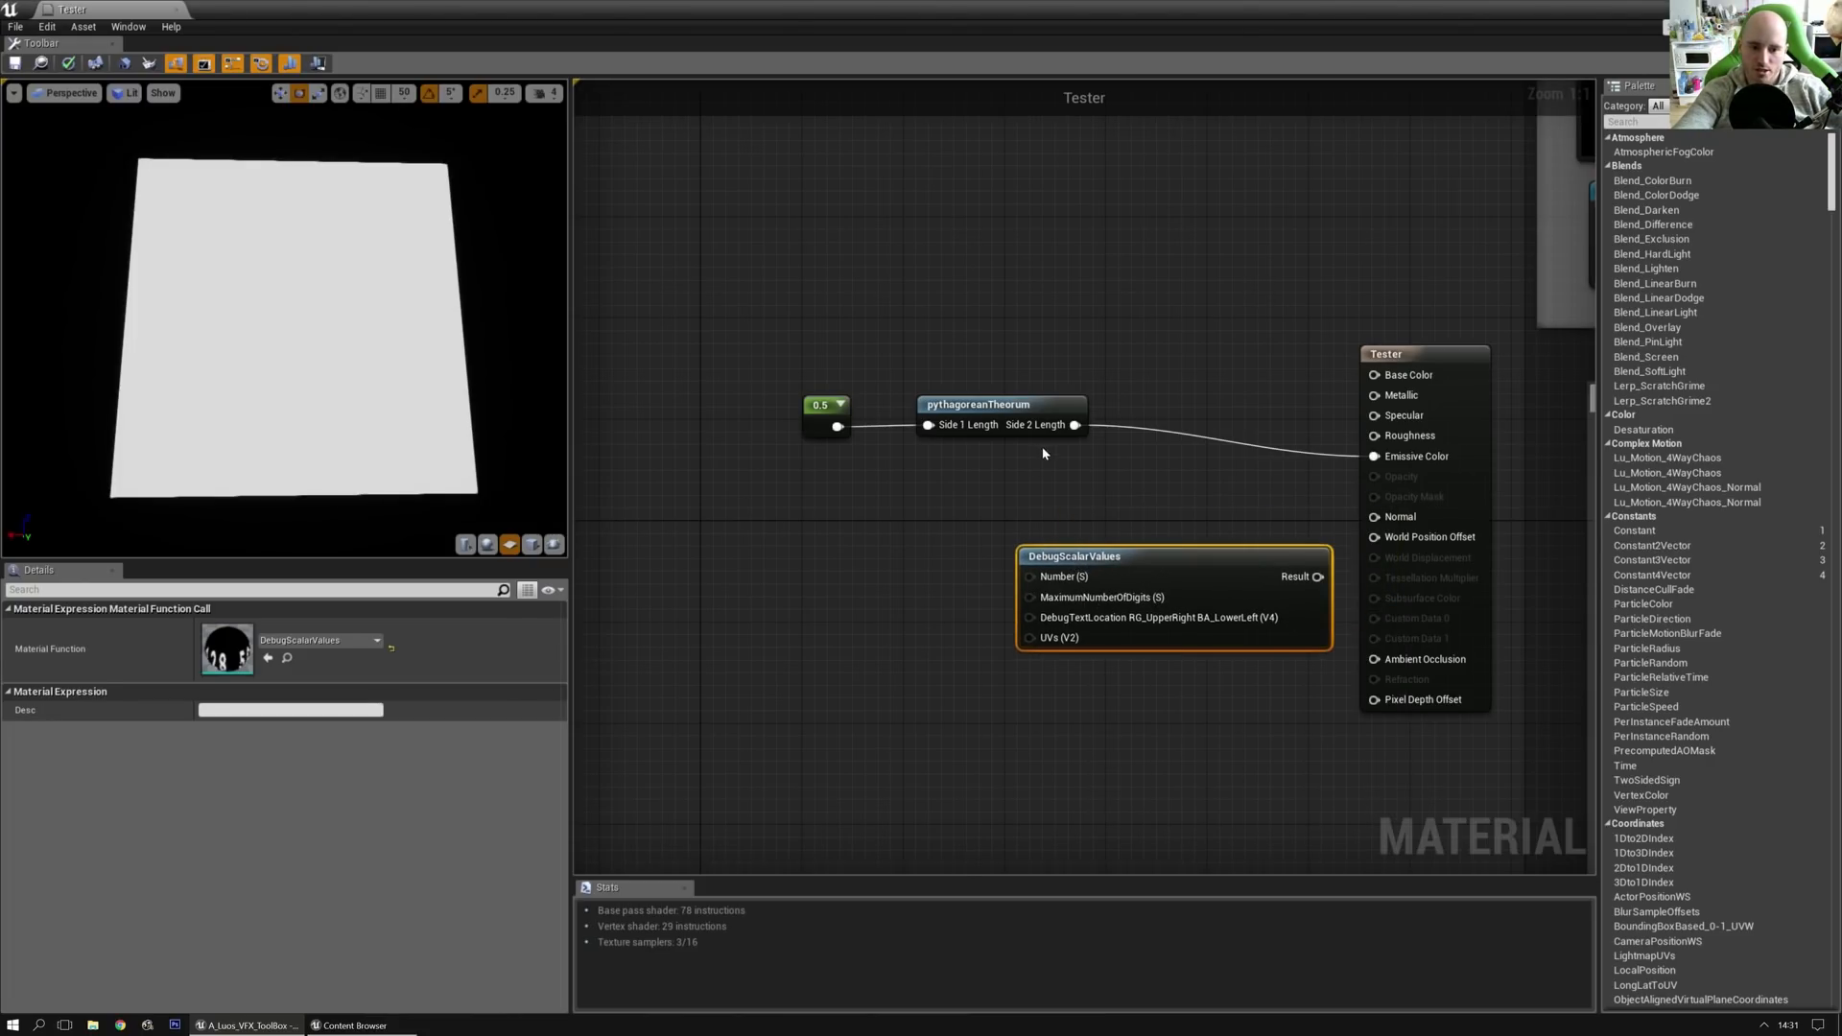
left_click_drag(1075, 425, 1031, 577)
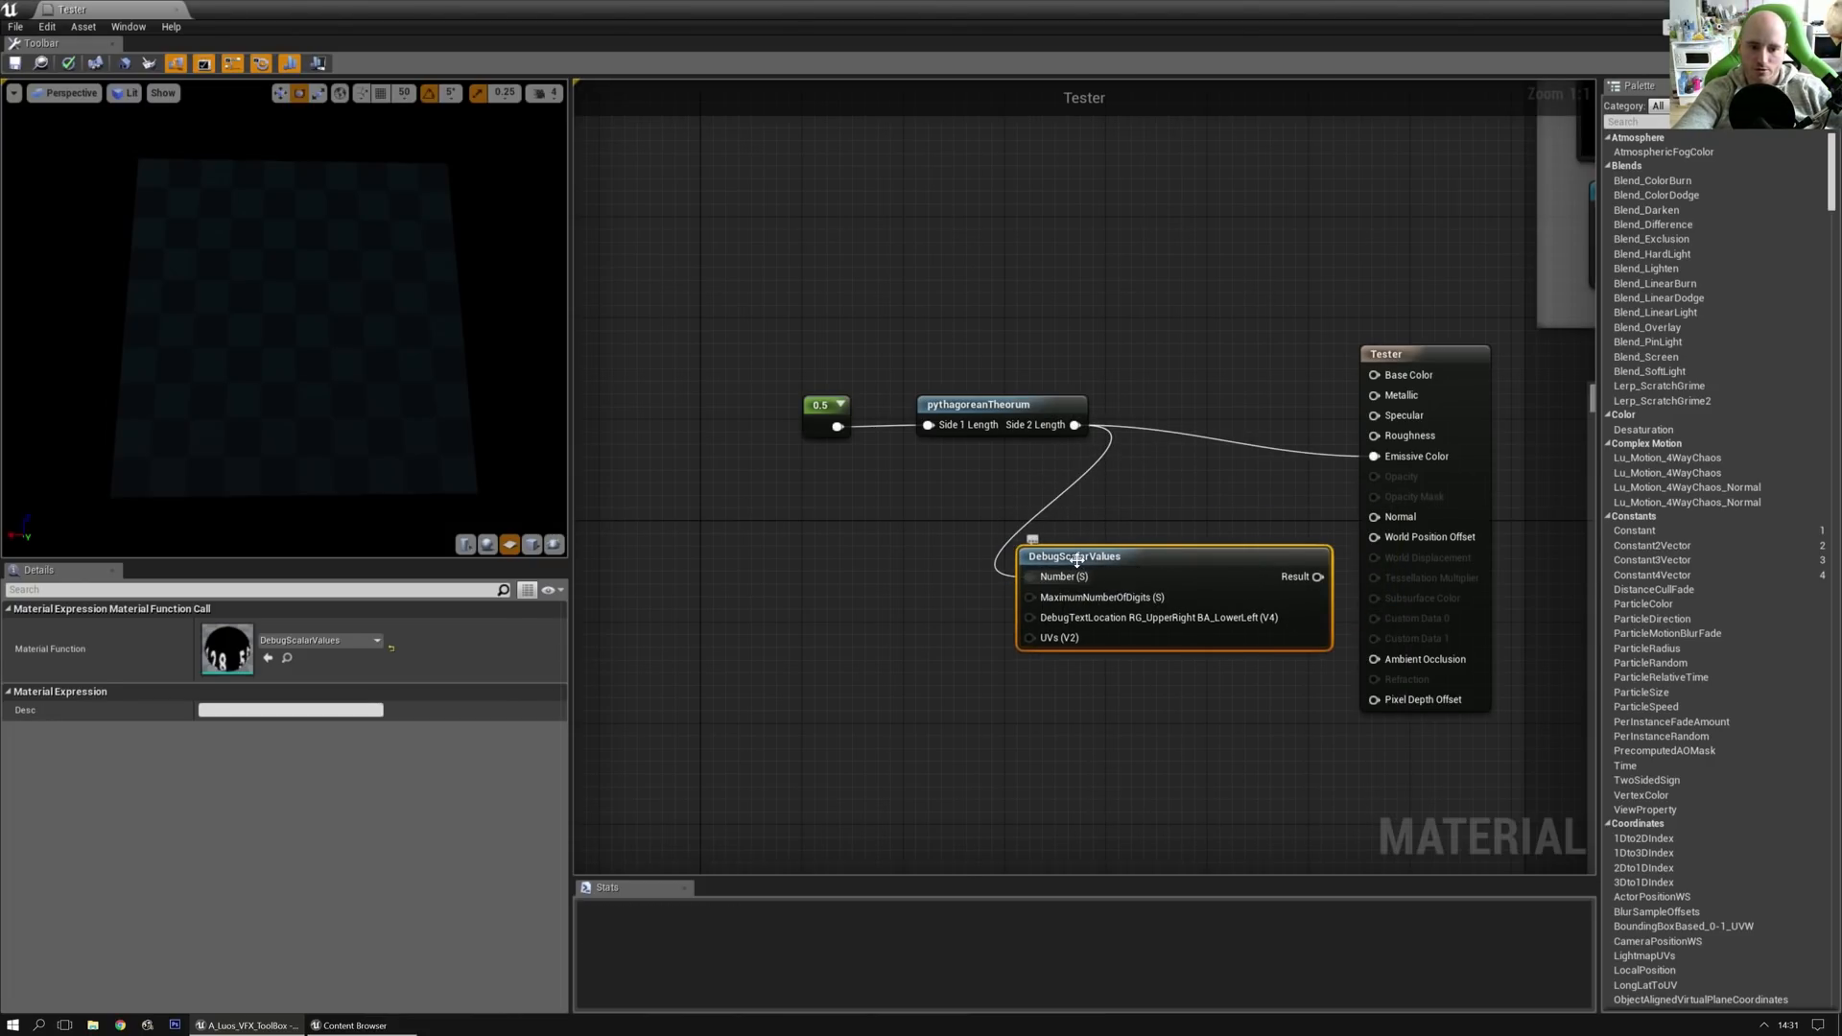
key("space")
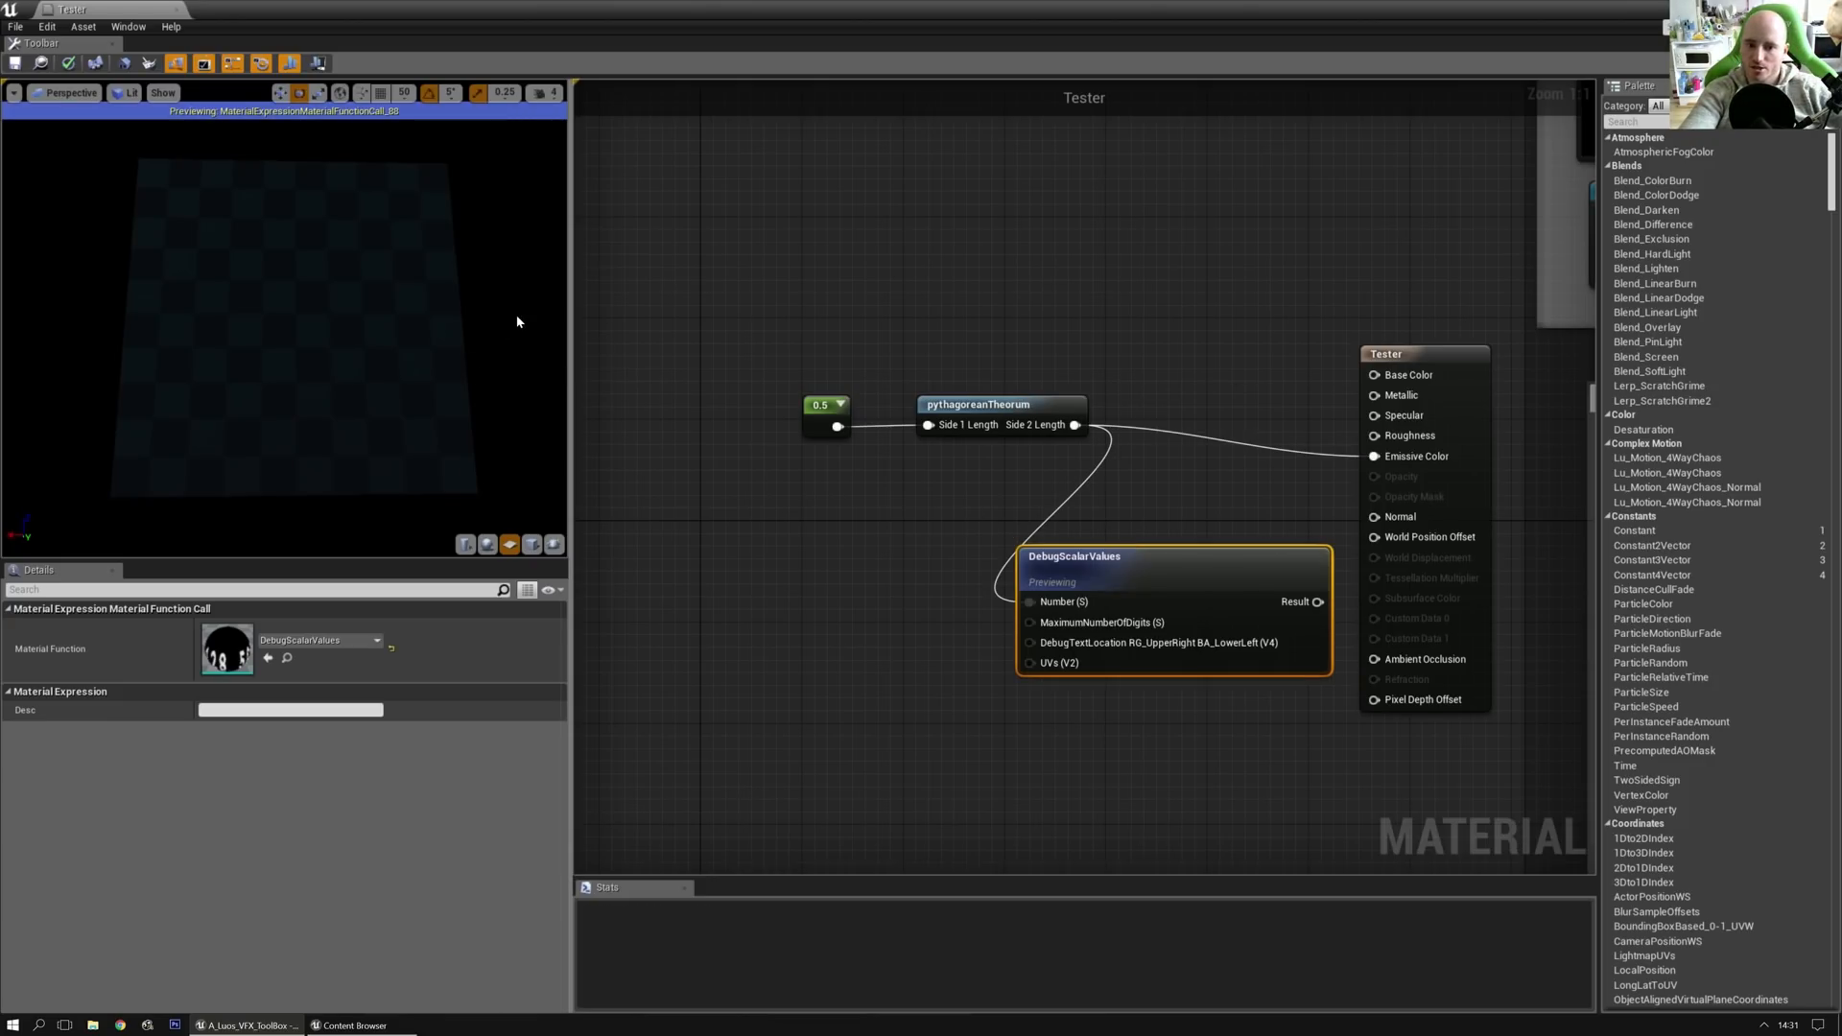
mouse_move(451, 345)
left_mouse_down()
mouse_move(479, 345)
mouse_move(451, 346)
left_mouse_up()
left_click_drag(802, 437, 777, 440)
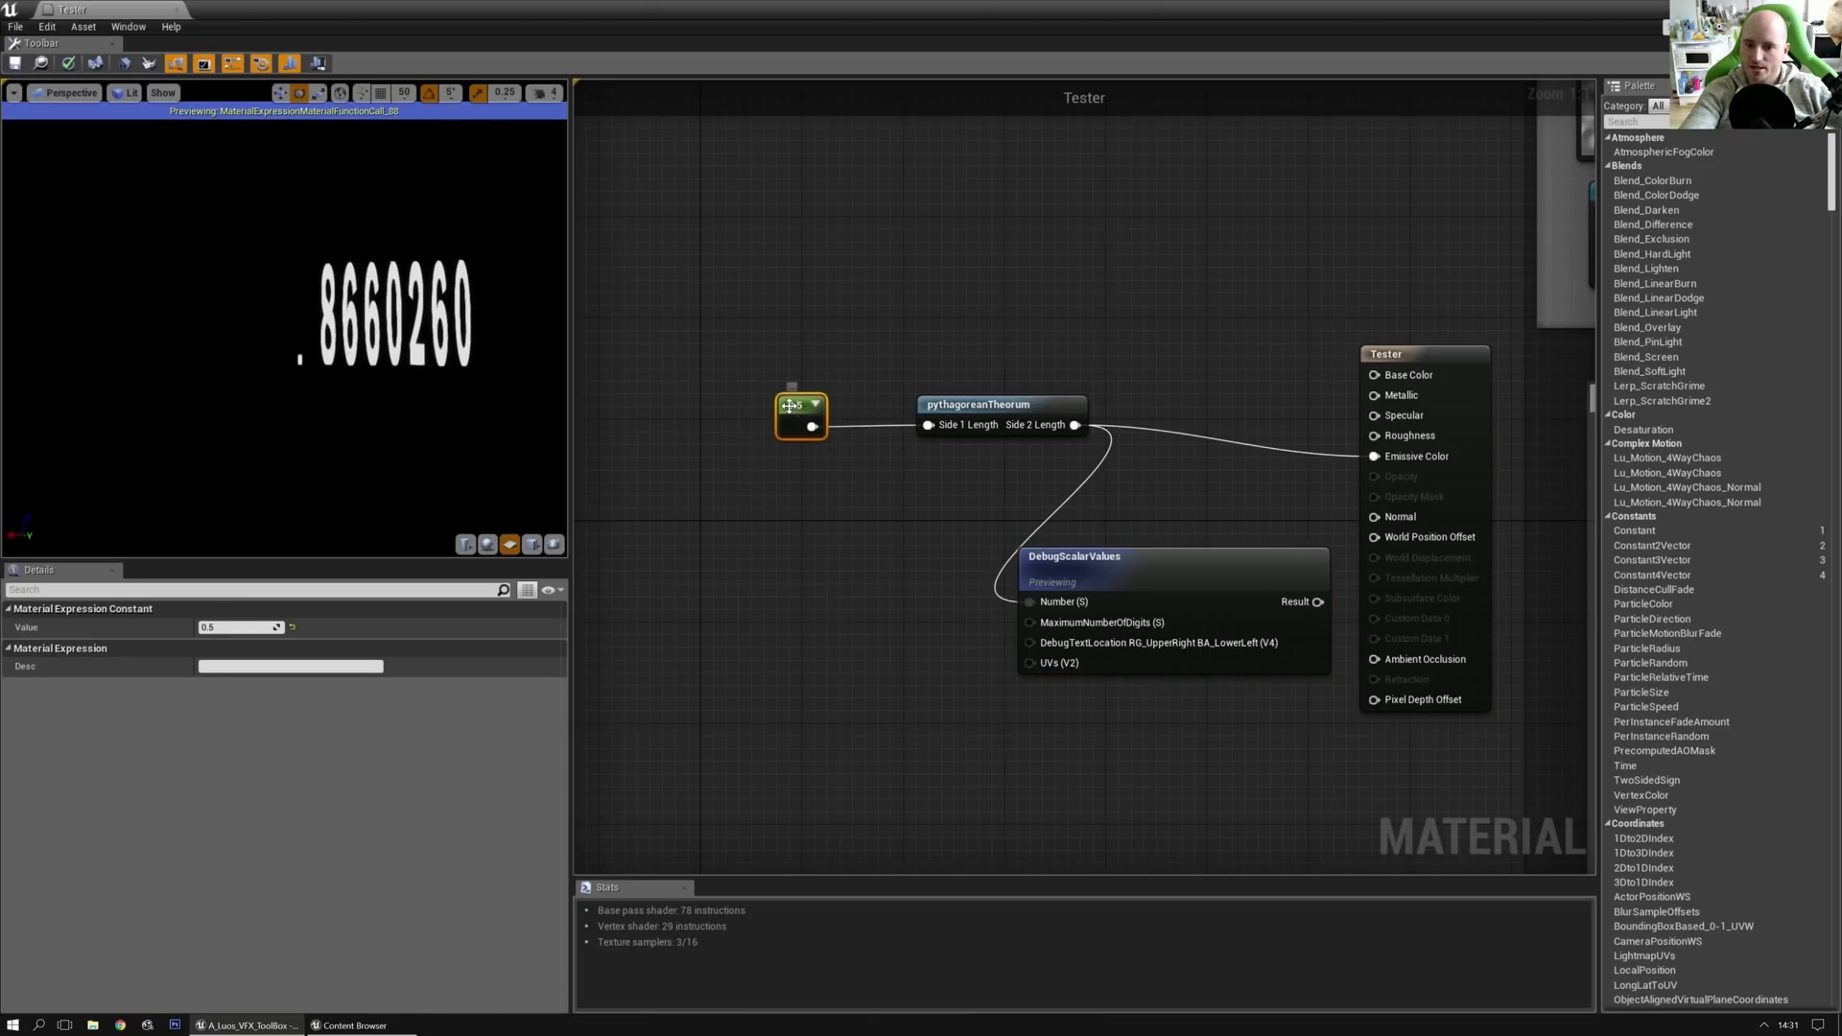
left_click_drag(379, 337, 370, 338)
Step: Open the pythagoreanTheorum function, examine its node network and close it again
left_click(967, 552)
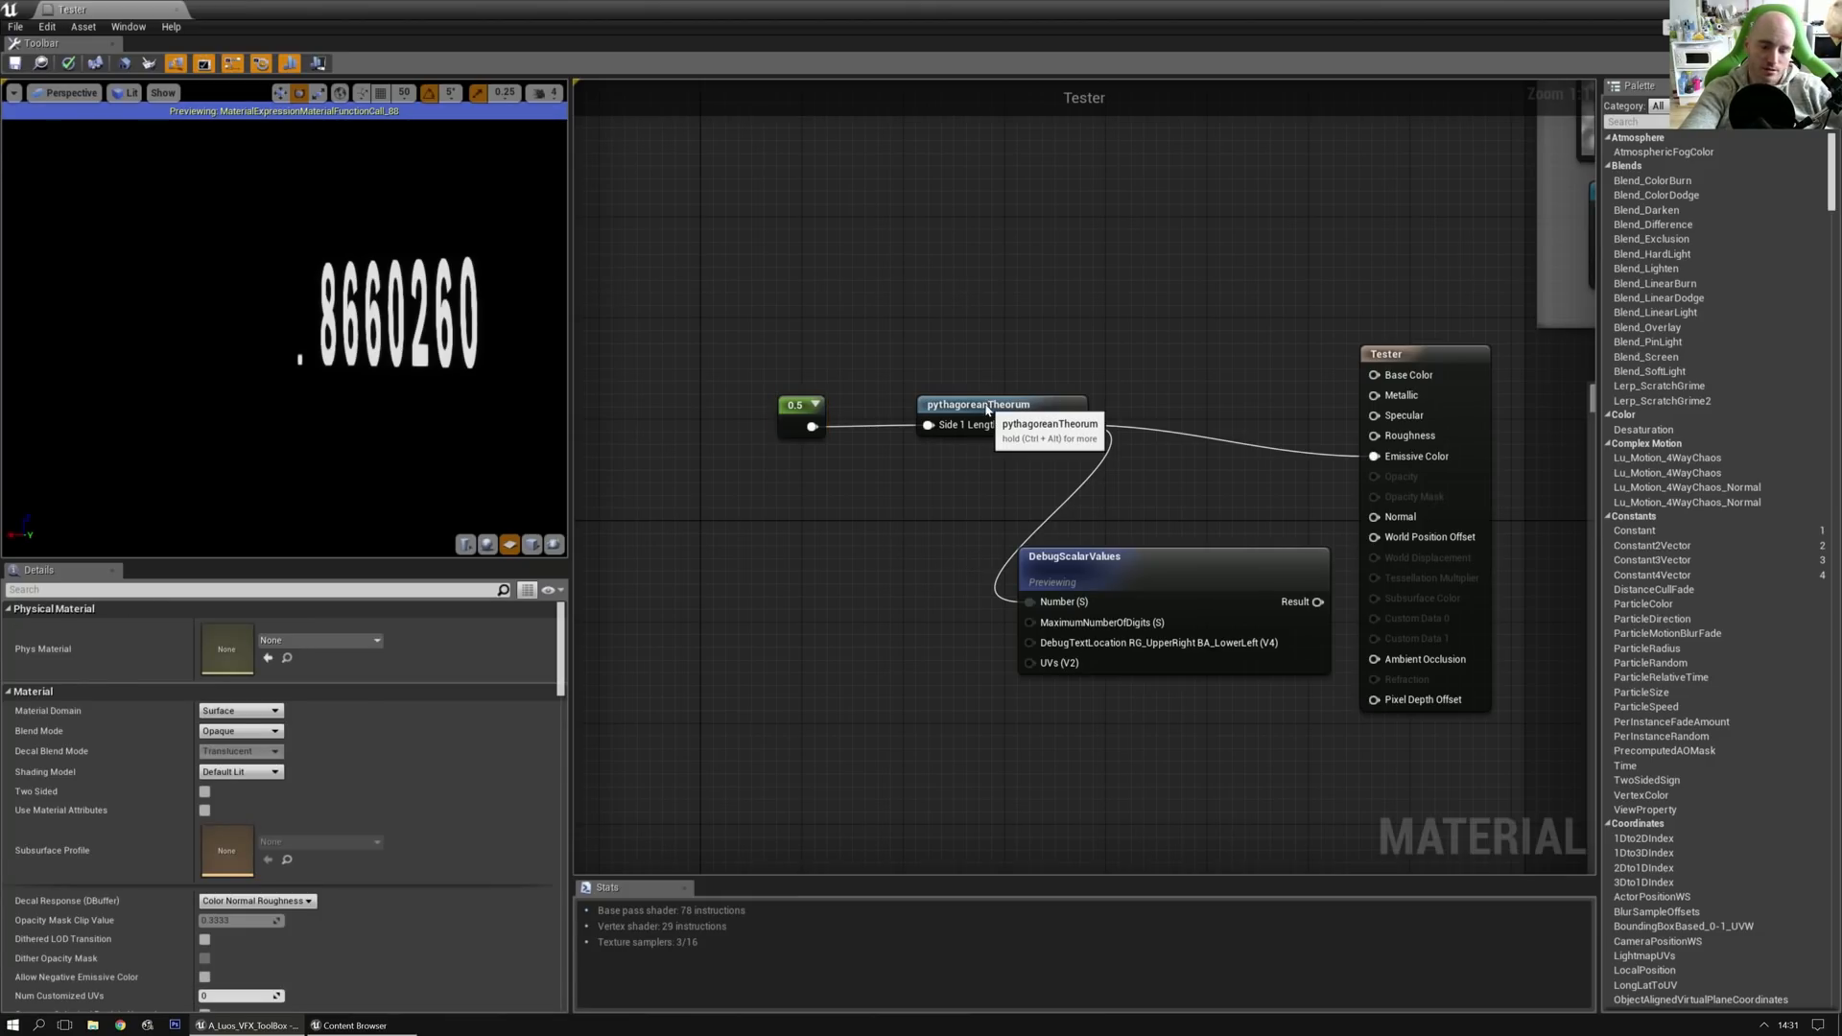
double_click(987, 407)
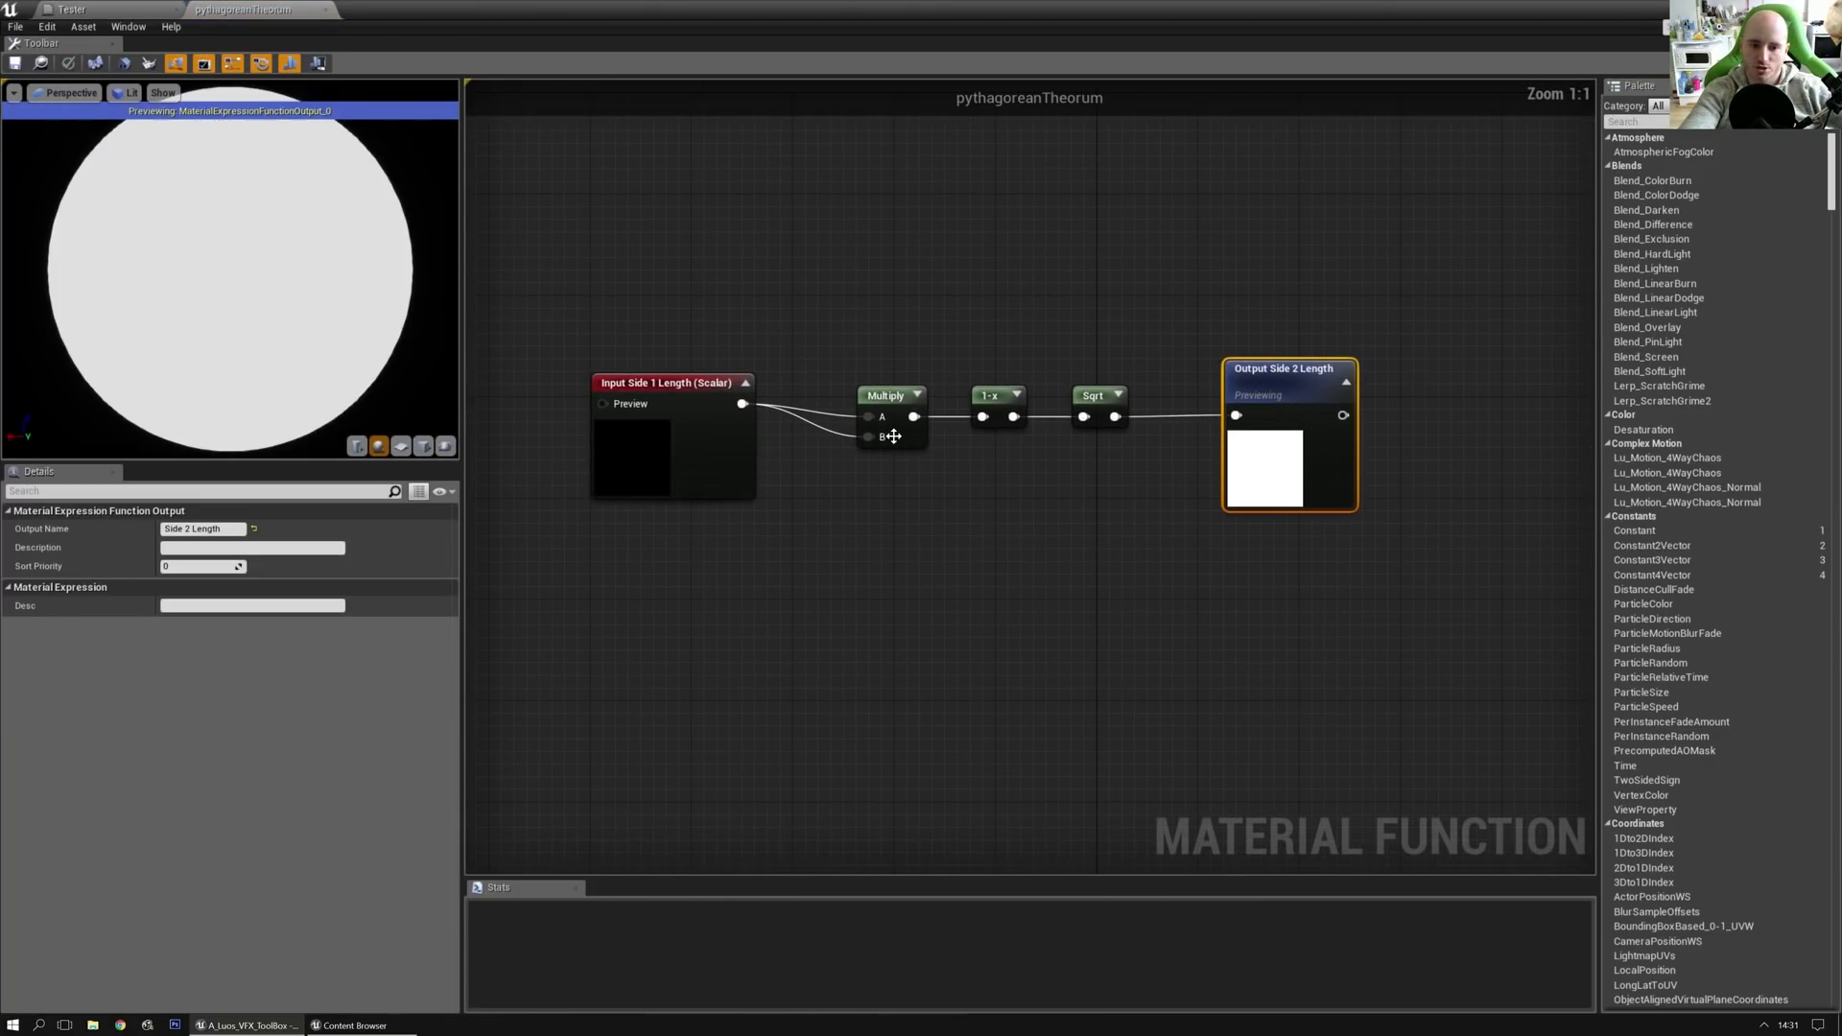
left_click(1141, 550)
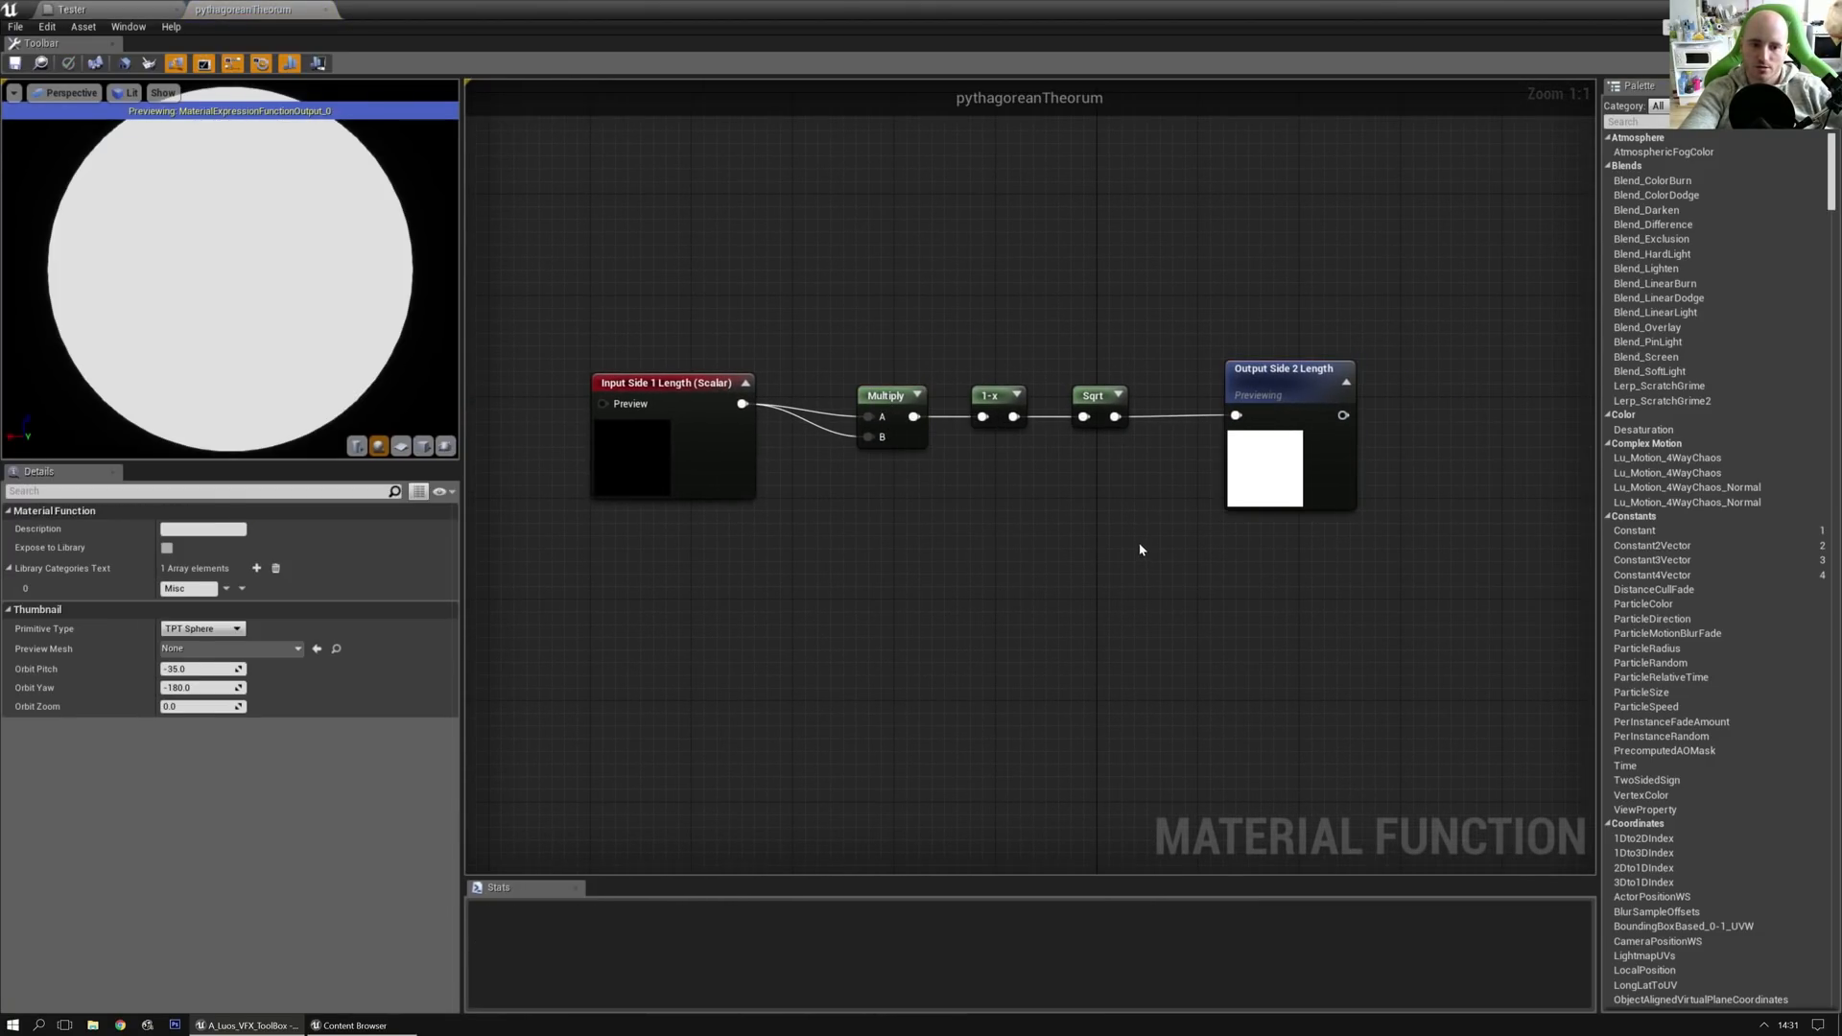
left_click(326, 10)
Step: Delete the 0.5 constant, pythagoreanTheorum and DebugScalarValues test nodes in front of the Tester node
left_click_drag(692, 324, 843, 414)
left_click_drag(803, 326, 1000, 495)
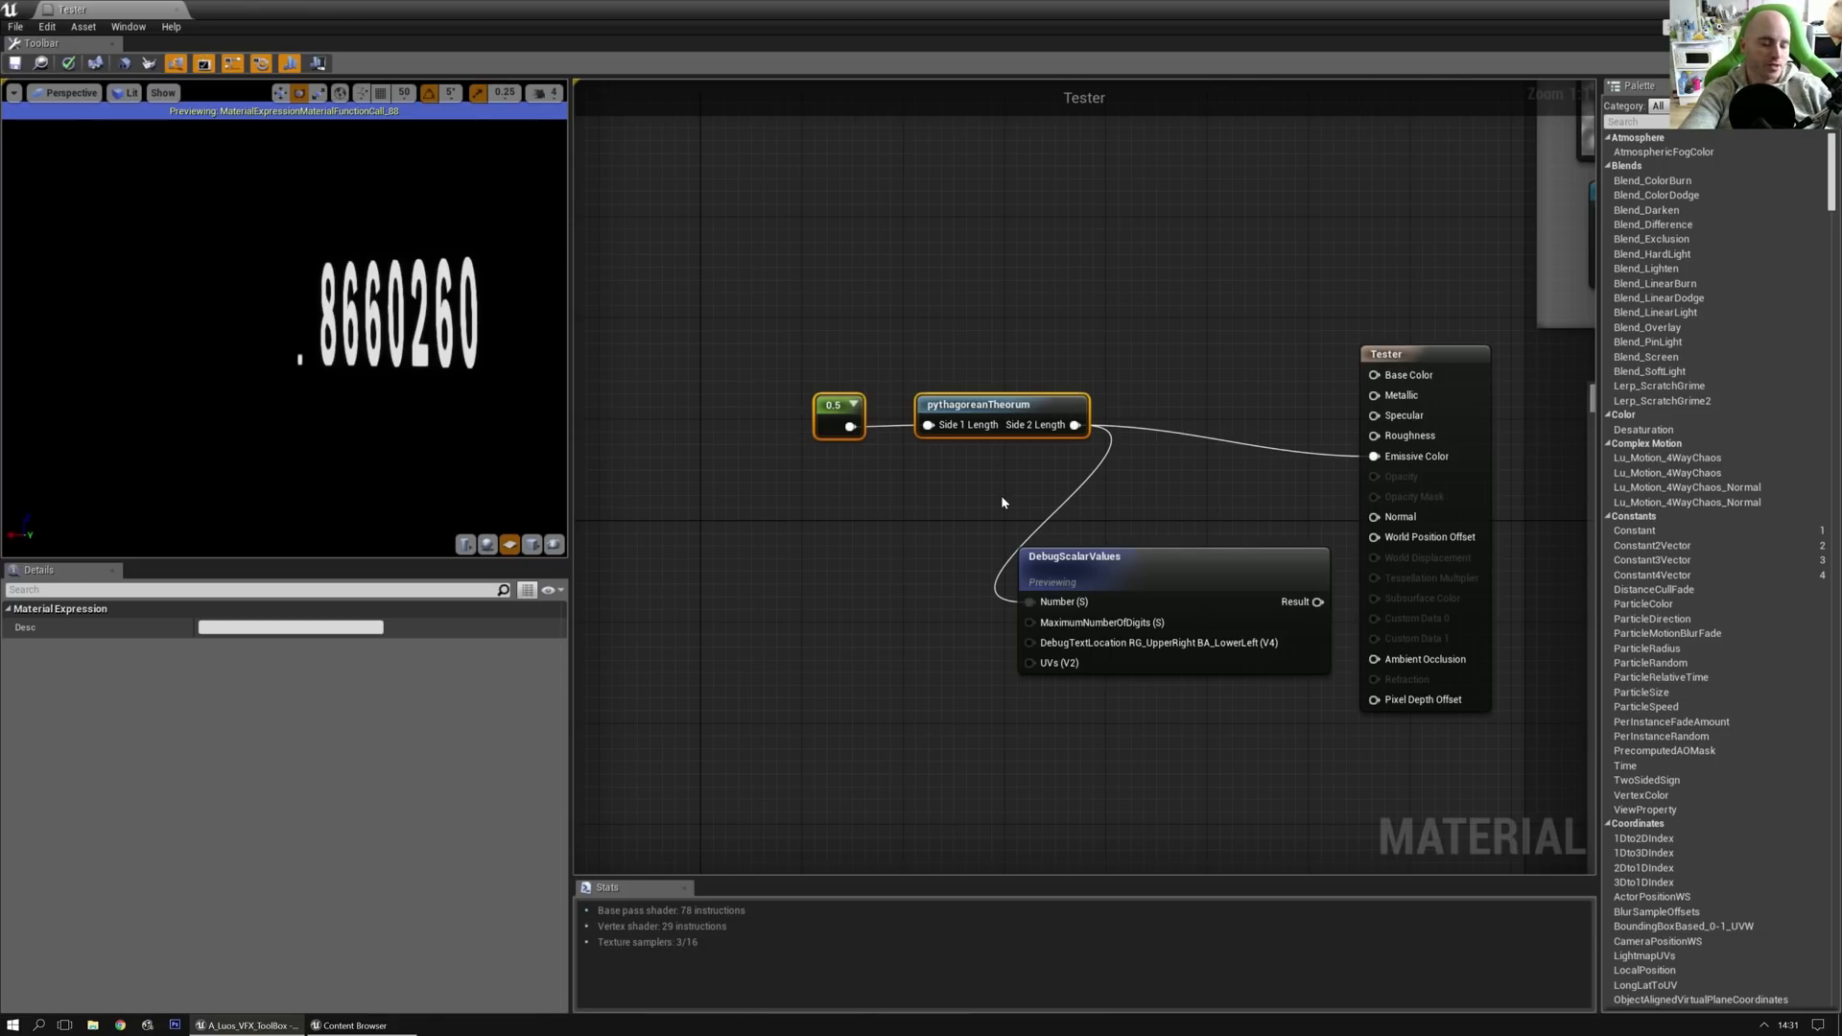
left_click(1000, 495)
left_click_drag(752, 329, 1103, 594)
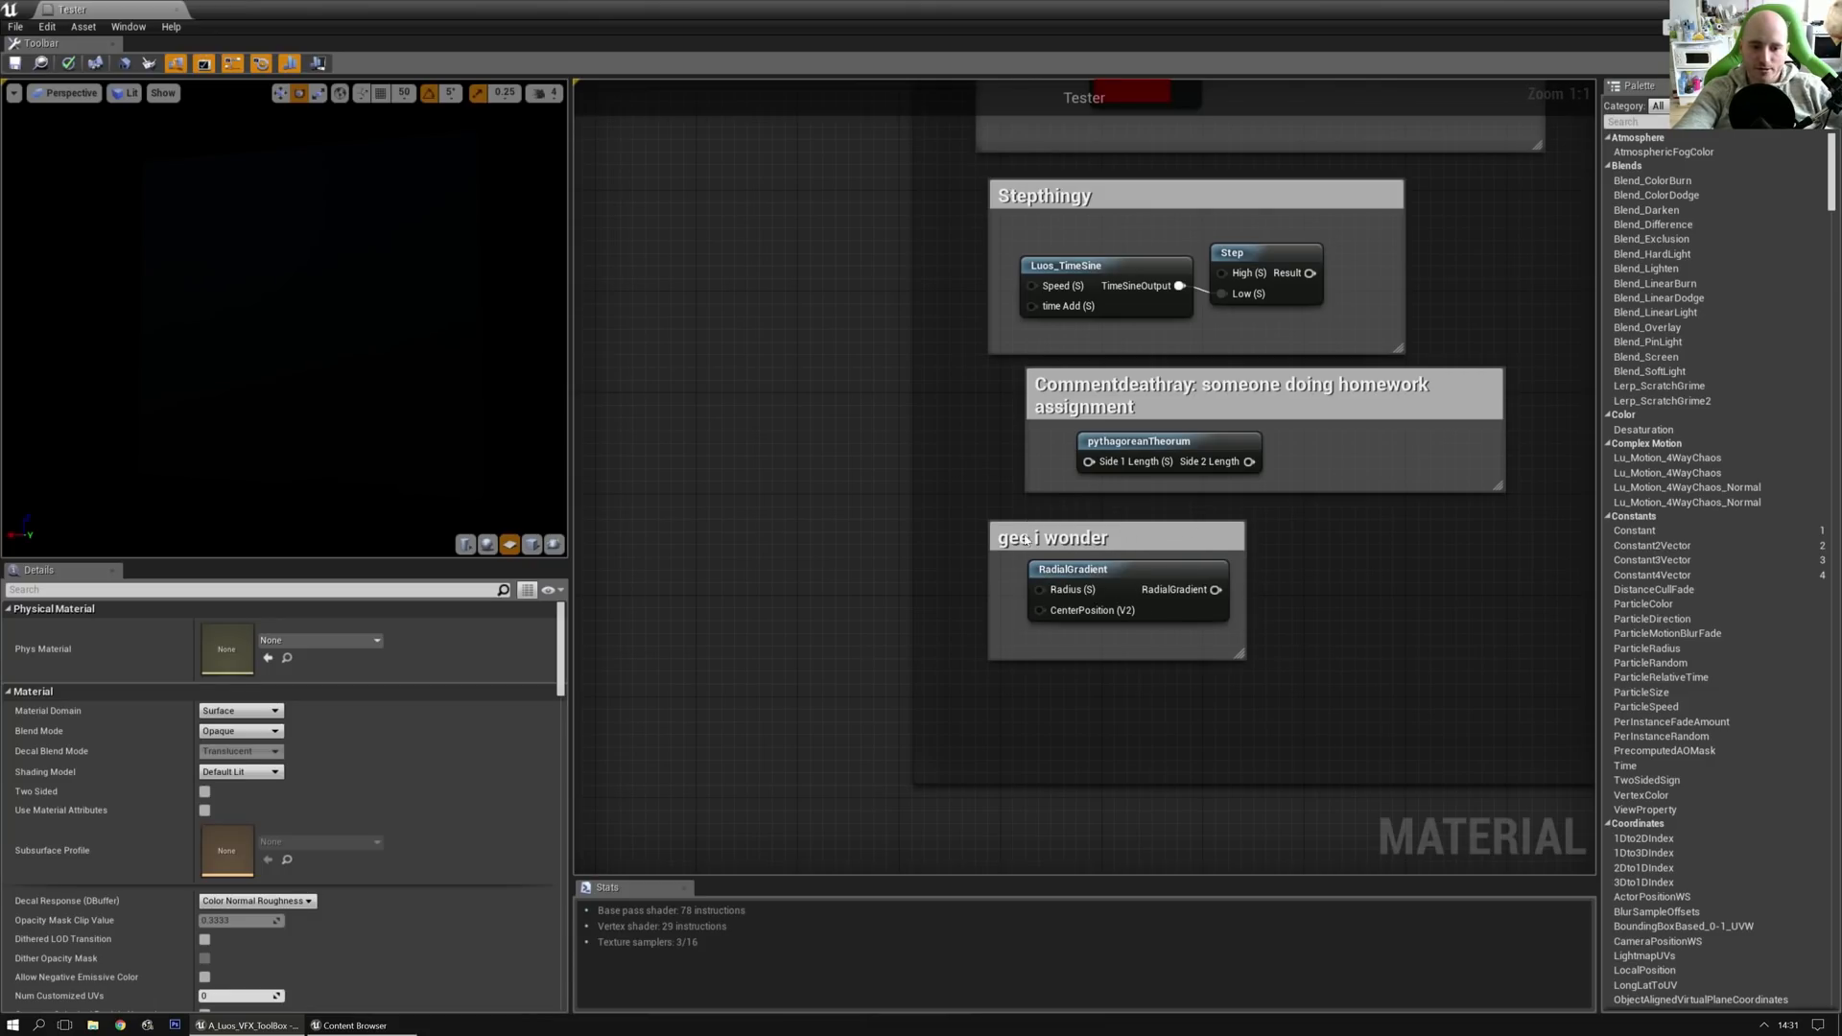
Step: Preview the RadialGradient node in the "gee i wonder" comment group directly on the plane
left_click(1084, 579)
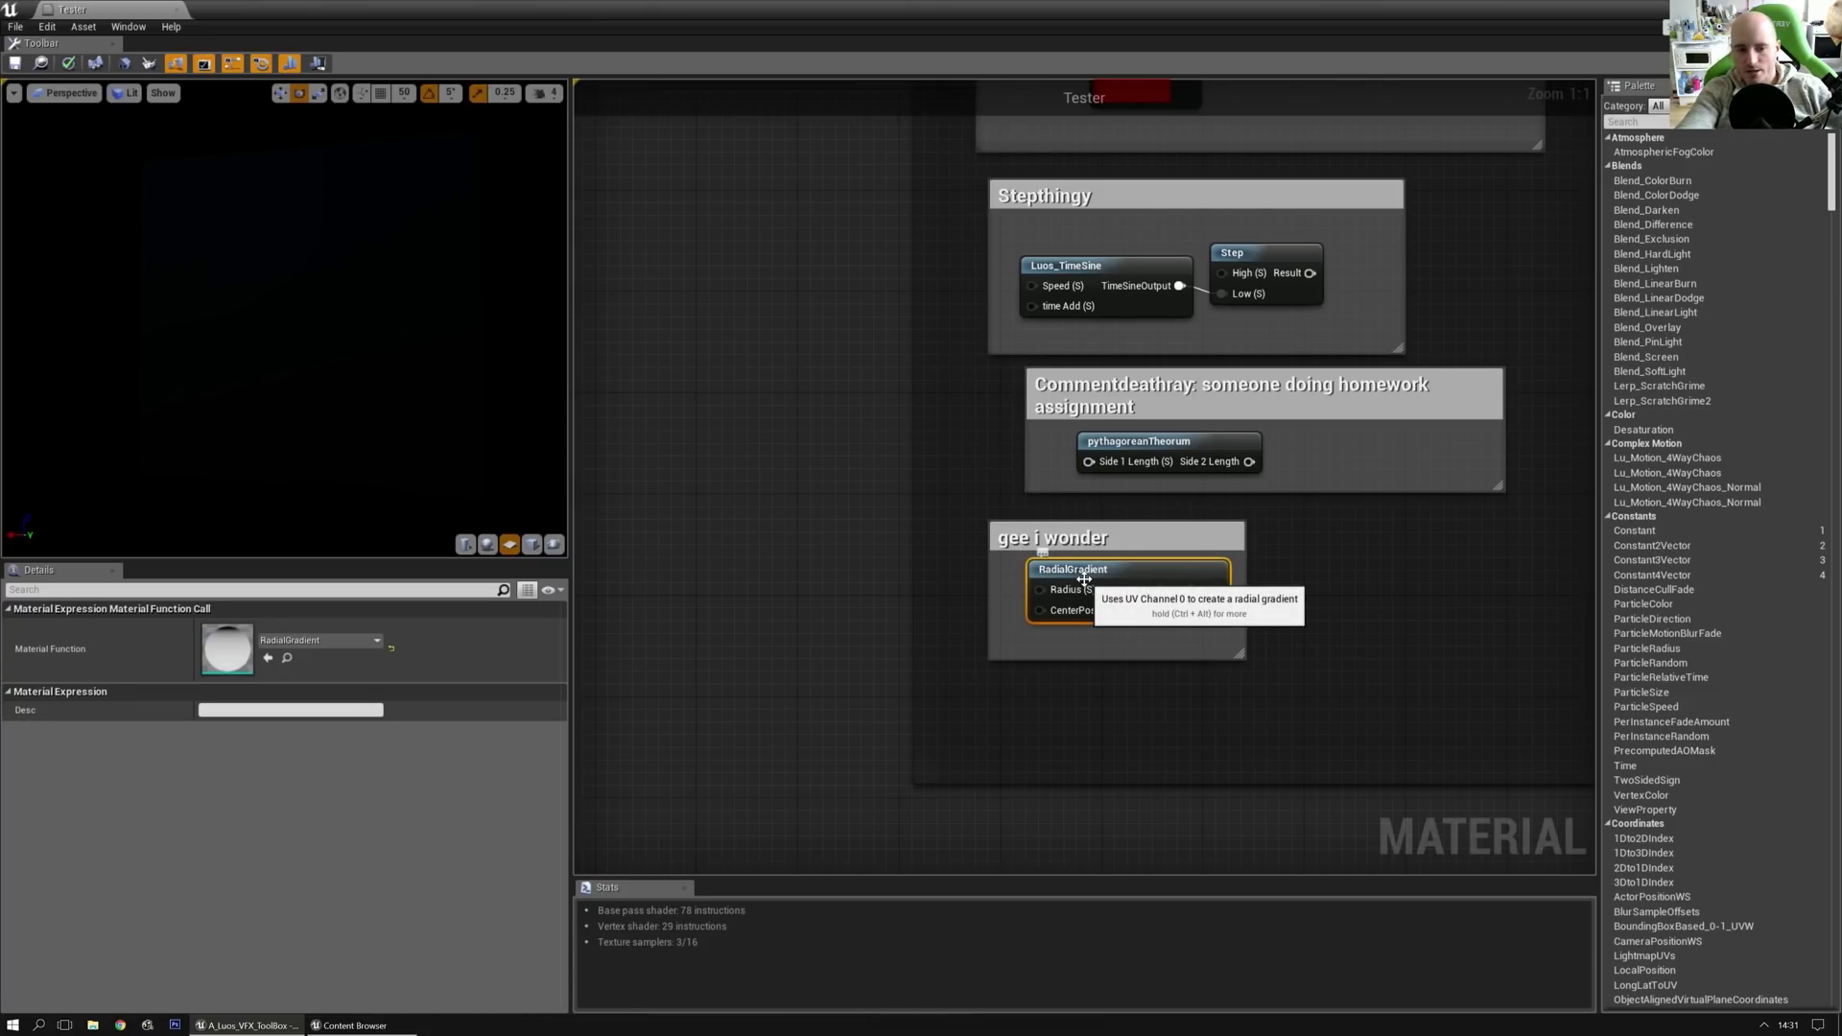
scroll(1234, 646, "down", 4)
scroll(991, 515, "up", 4)
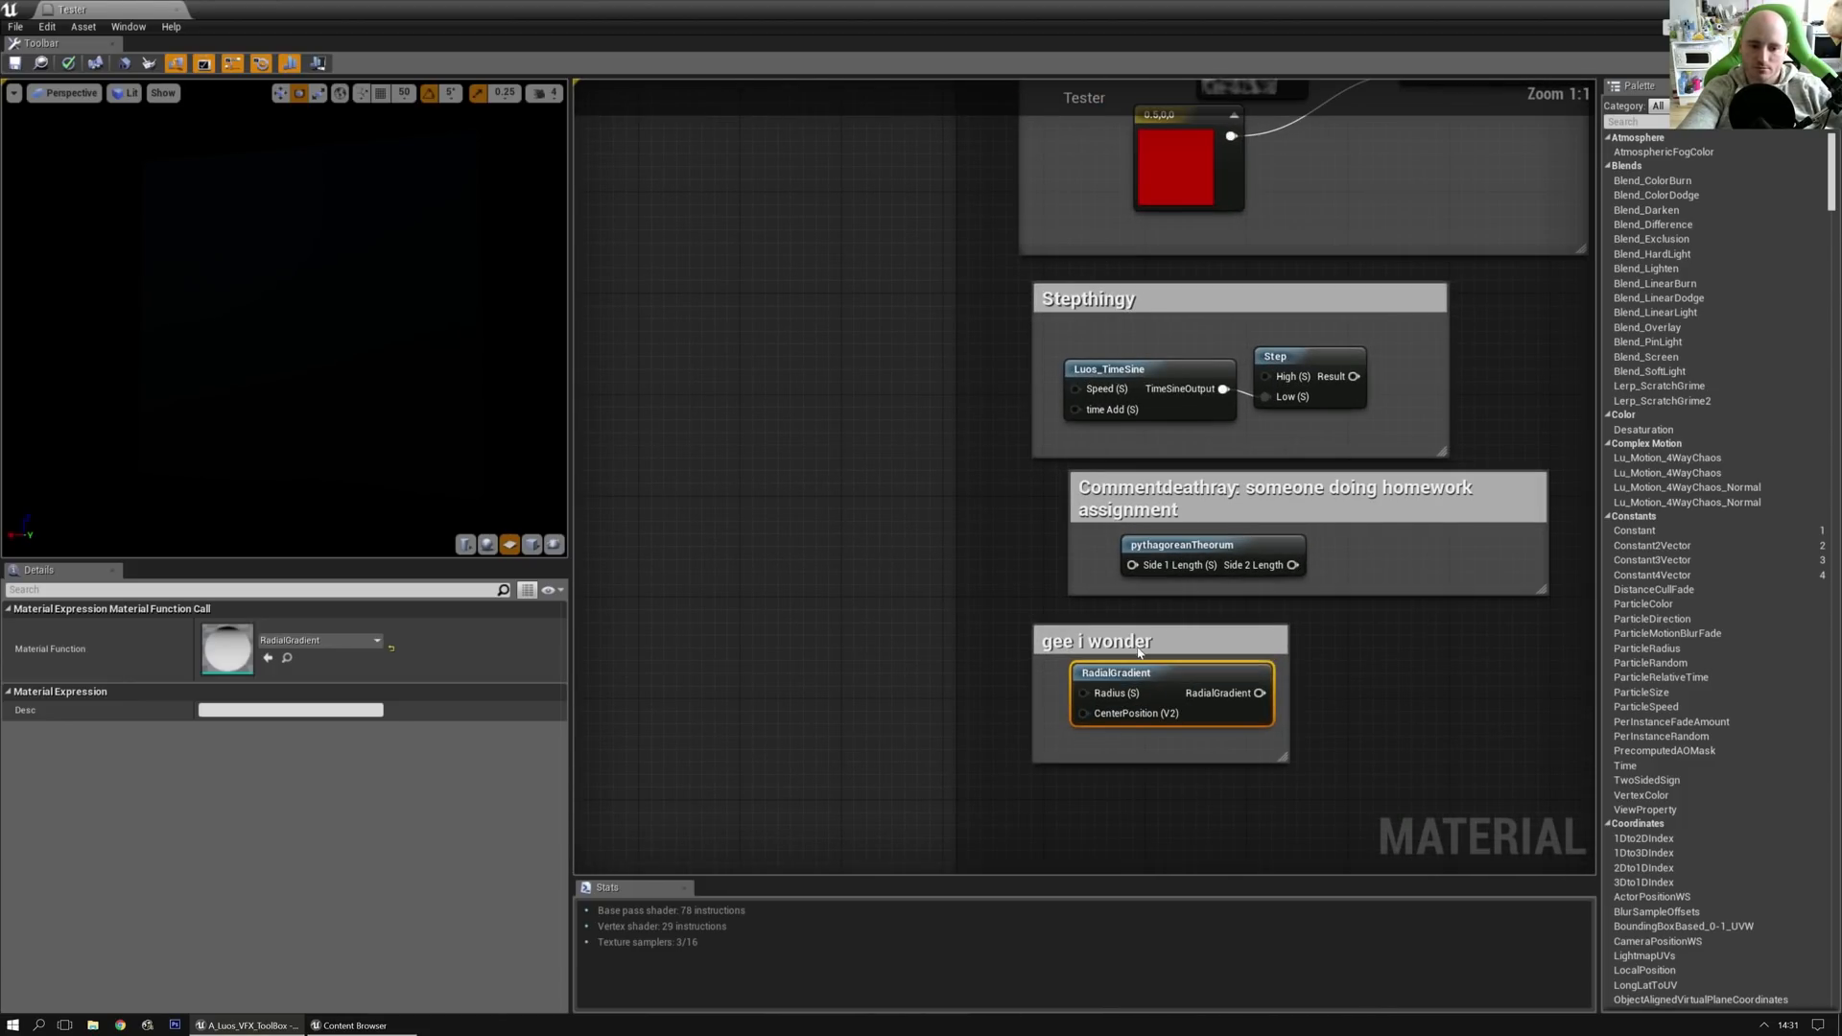
right_click_drag(1137, 653, 856, 552)
left_click(1016, 613)
left_click(945, 574)
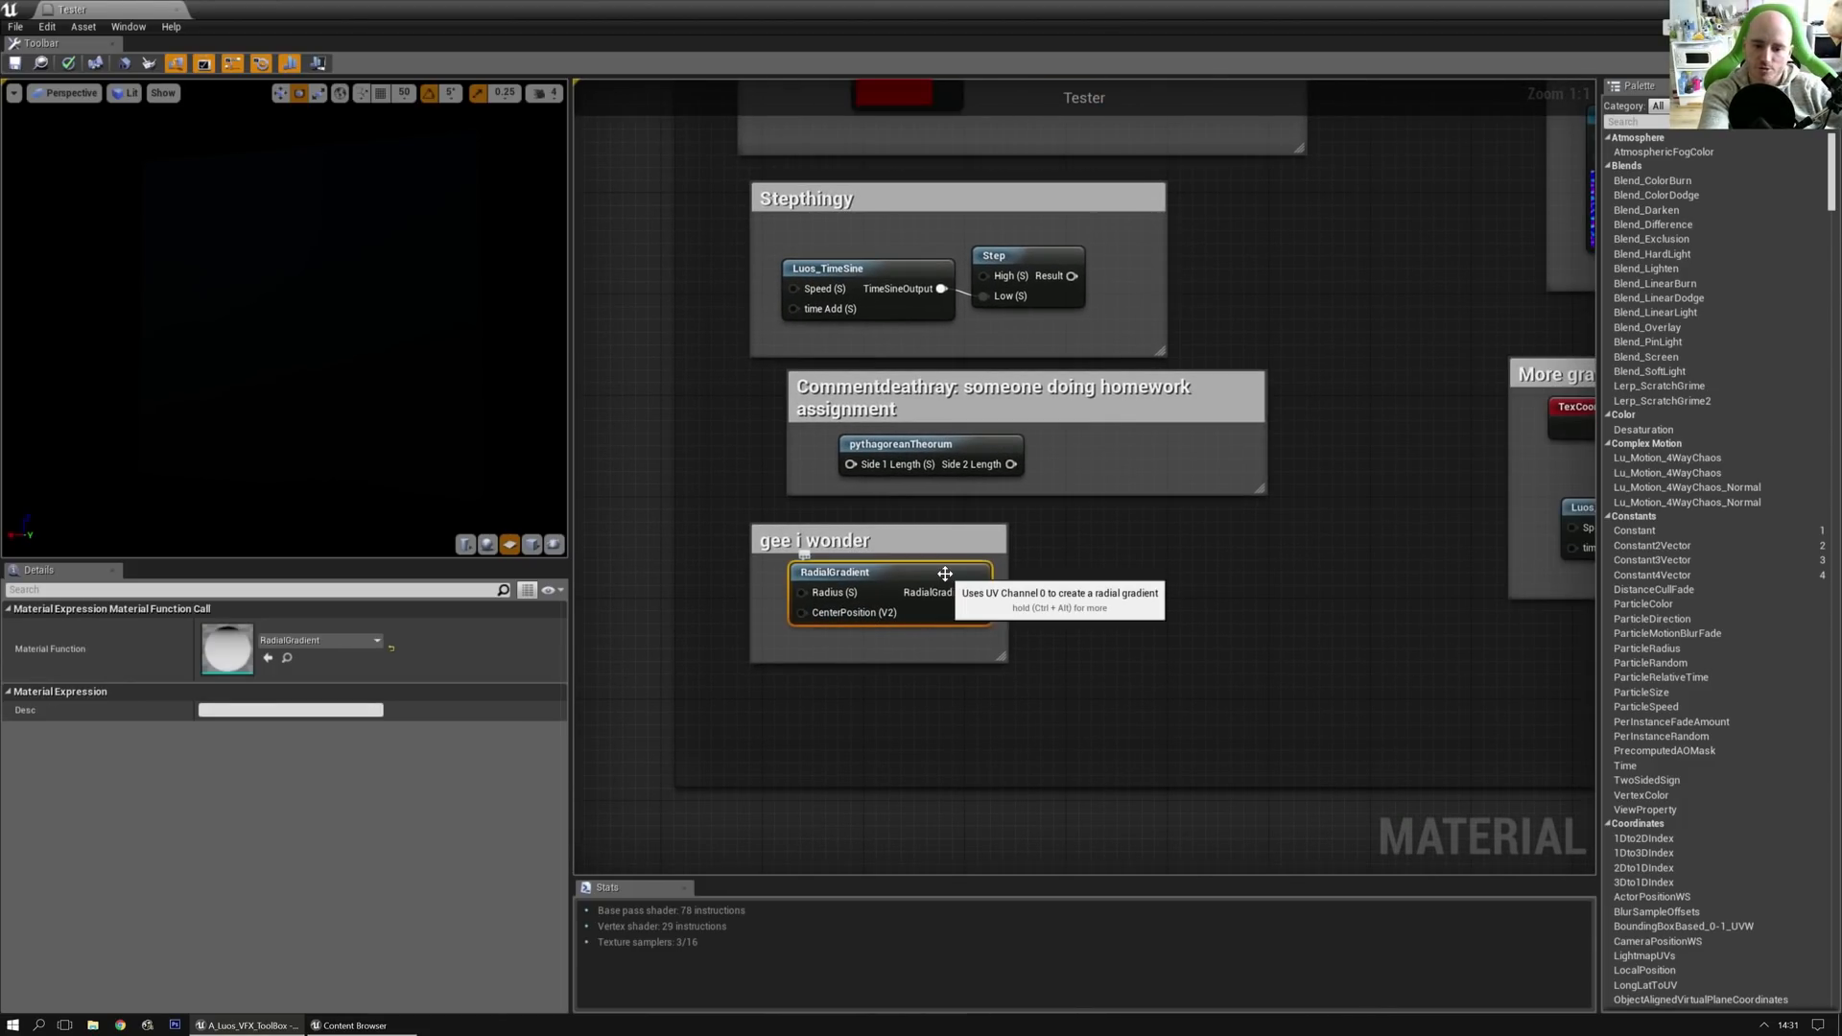
key("space")
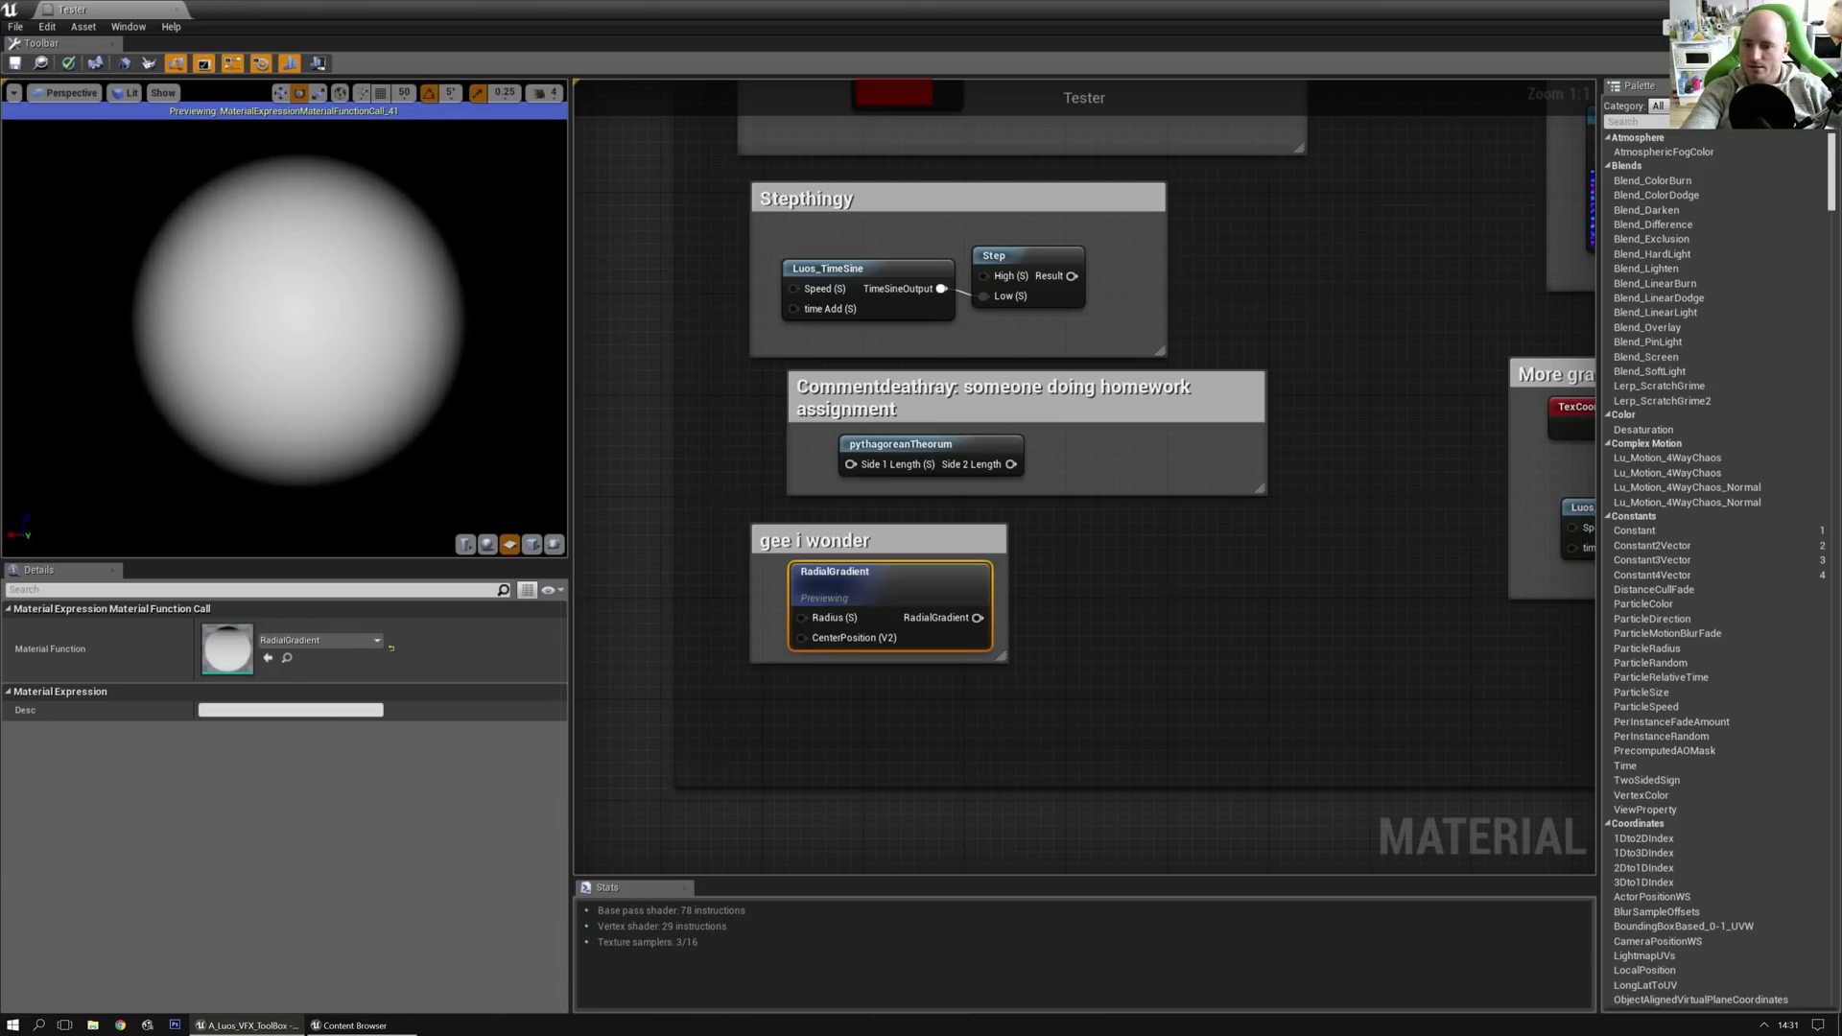
Step: Open the RadialGradient function, examine its inputs and SphereMask network, and close it without applying changes
double_click(857, 568)
left_click(887, 353)
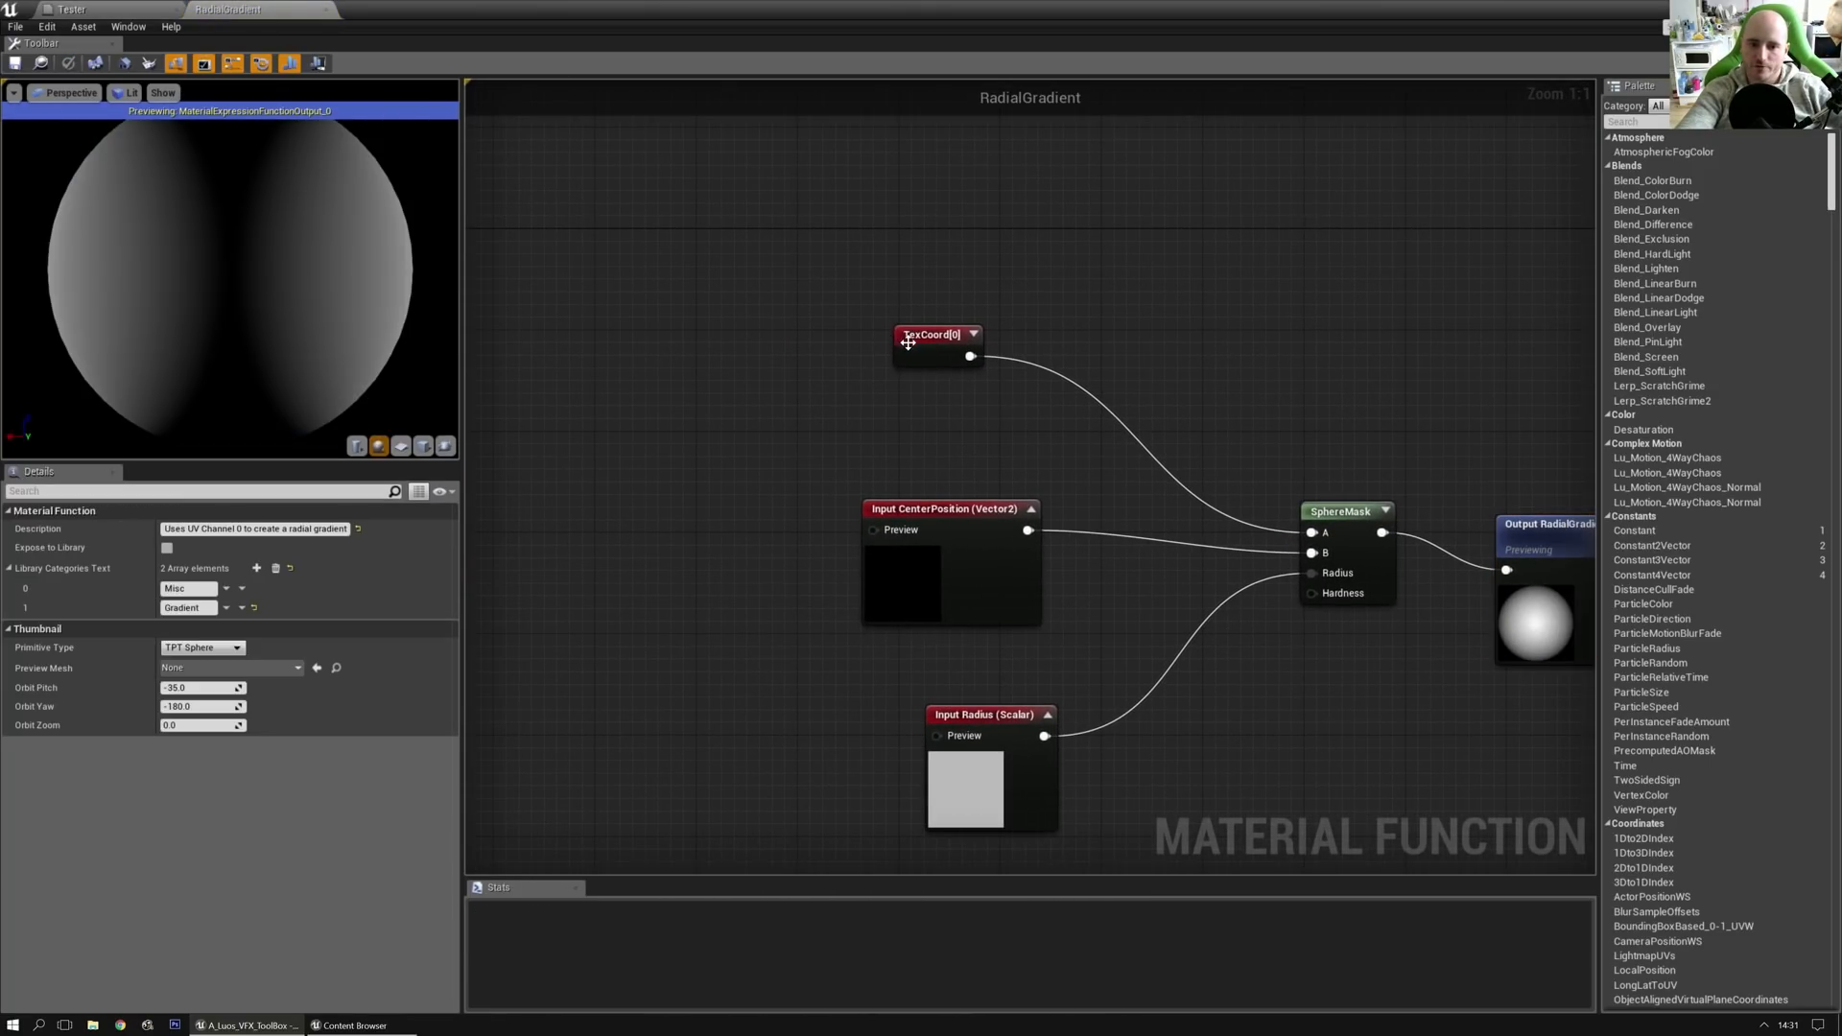
right_click_drag(1105, 484, 867, 417)
left_click_drag(727, 452, 727, 462)
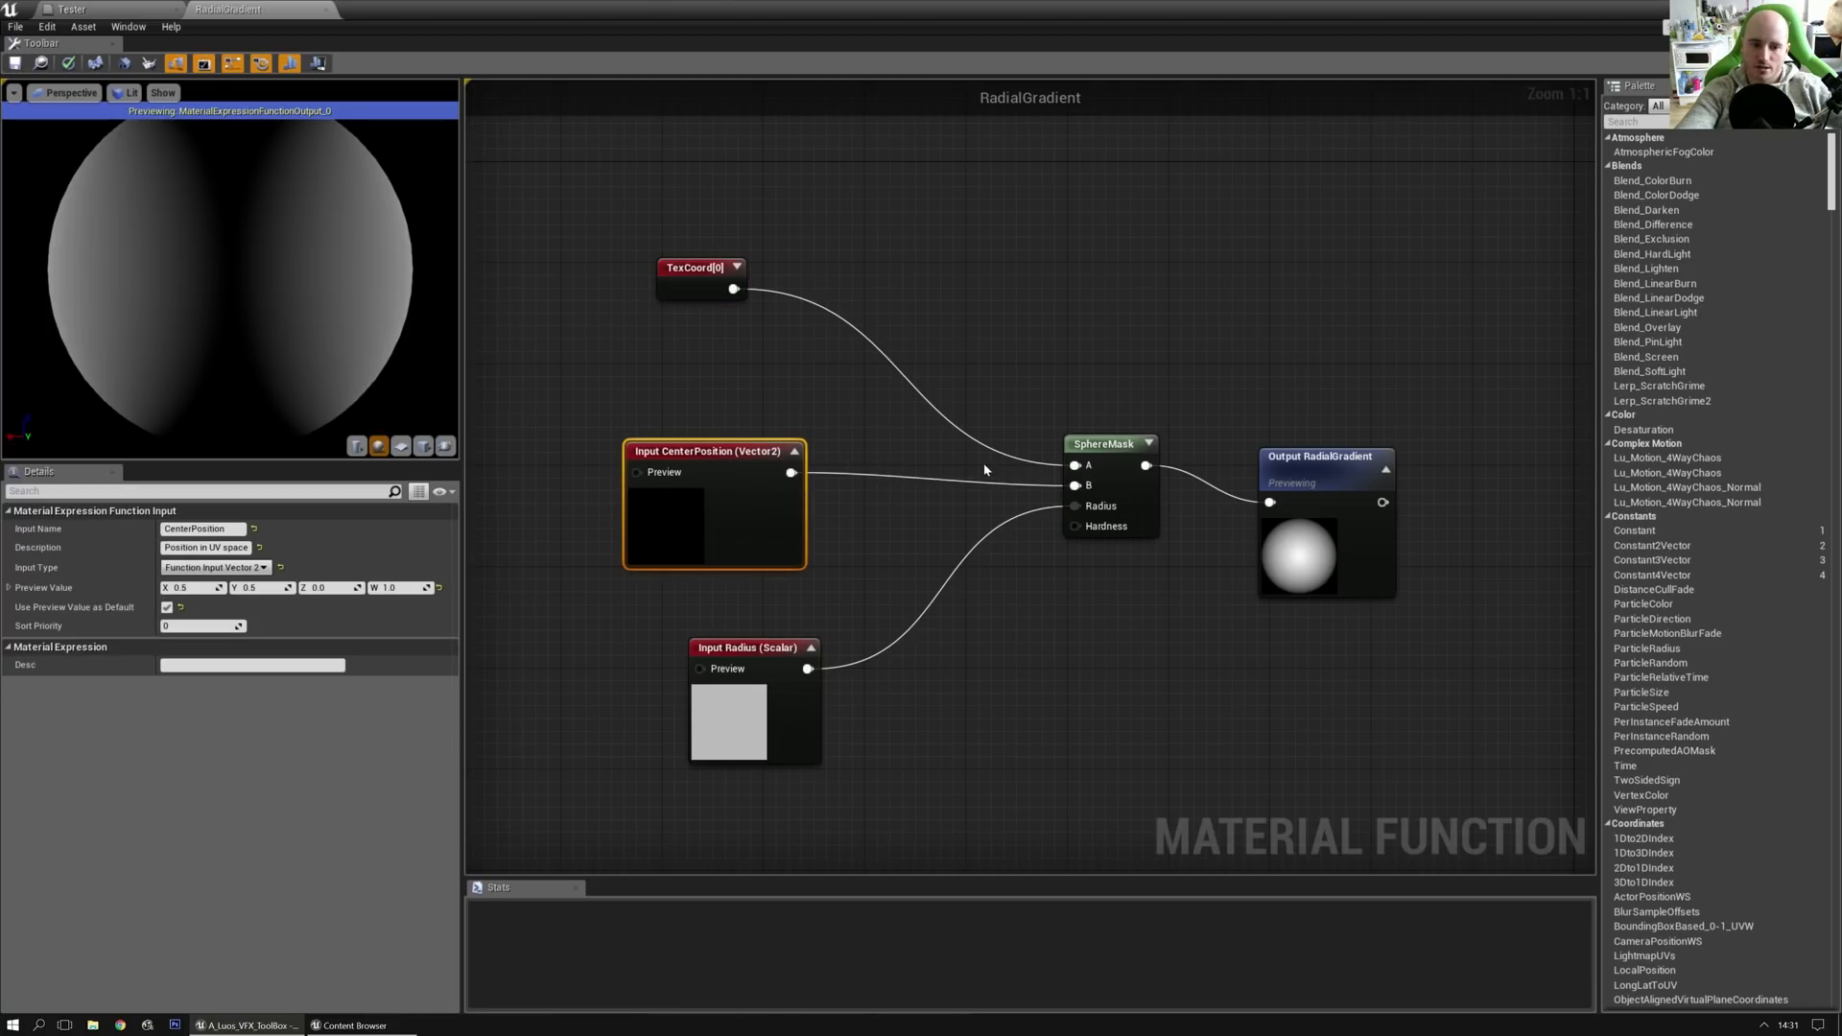
left_click(326, 11)
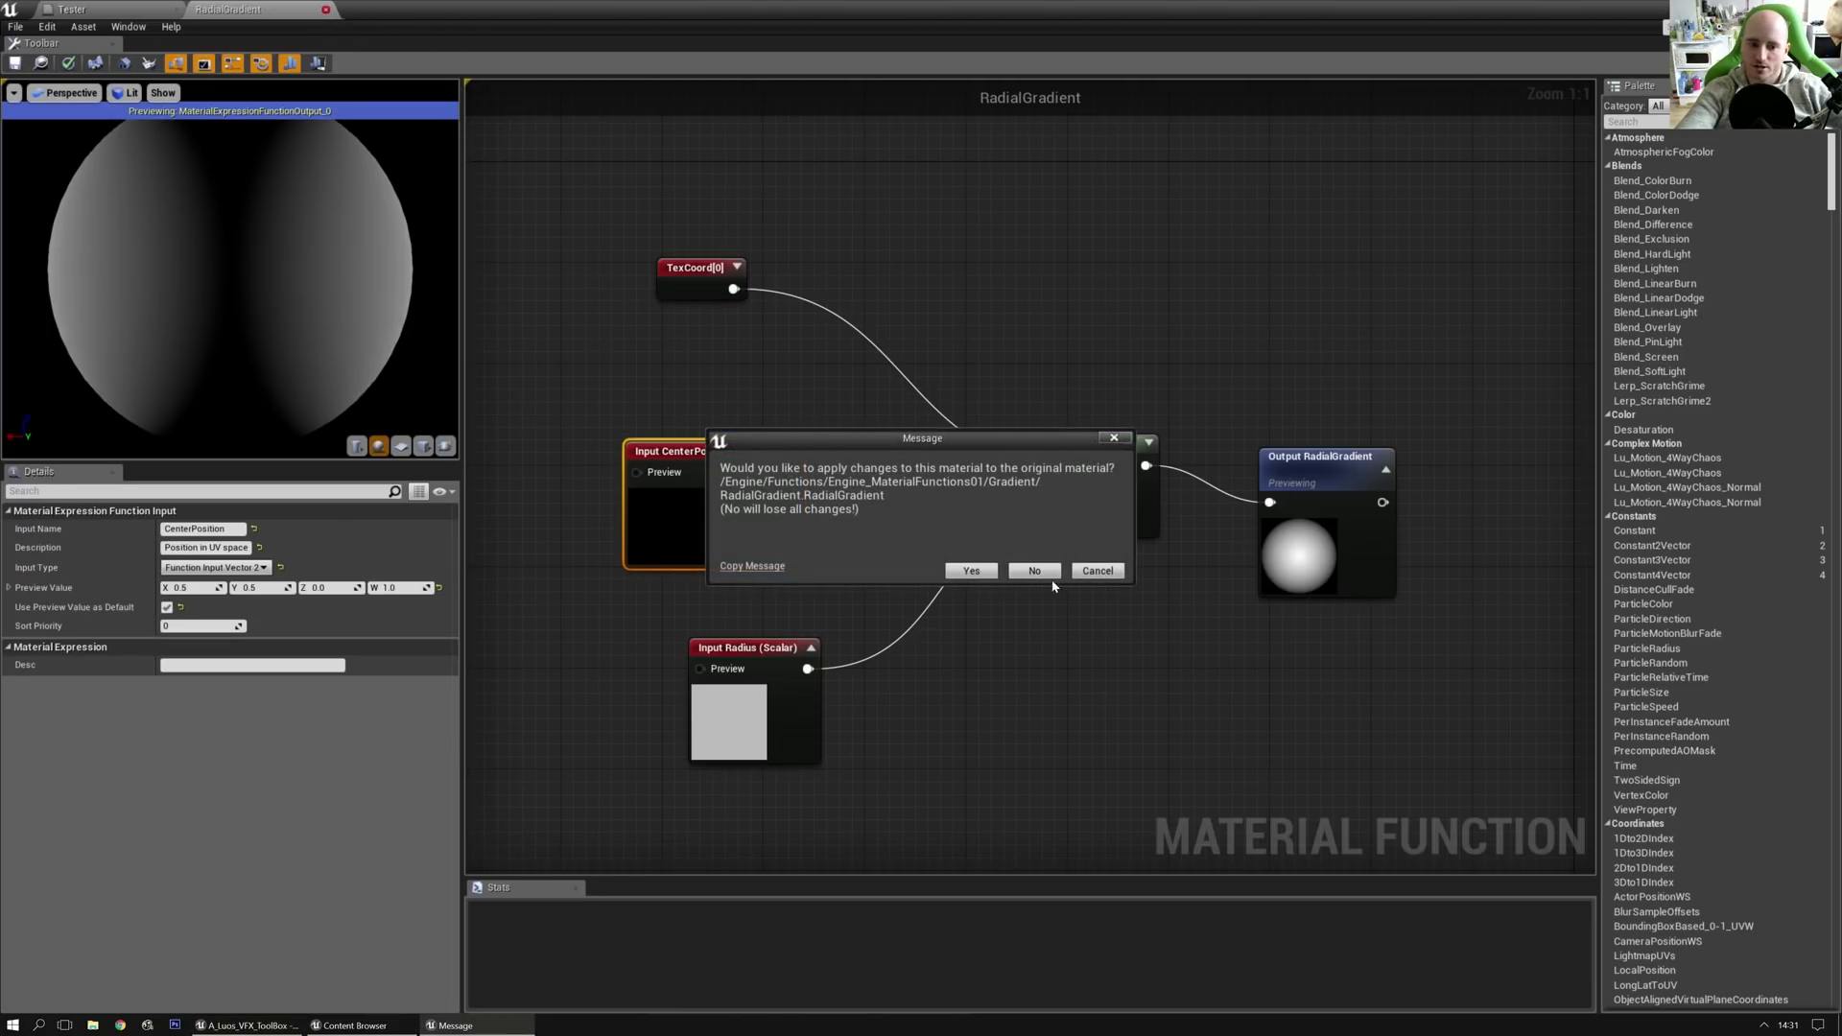
left_click(1041, 572)
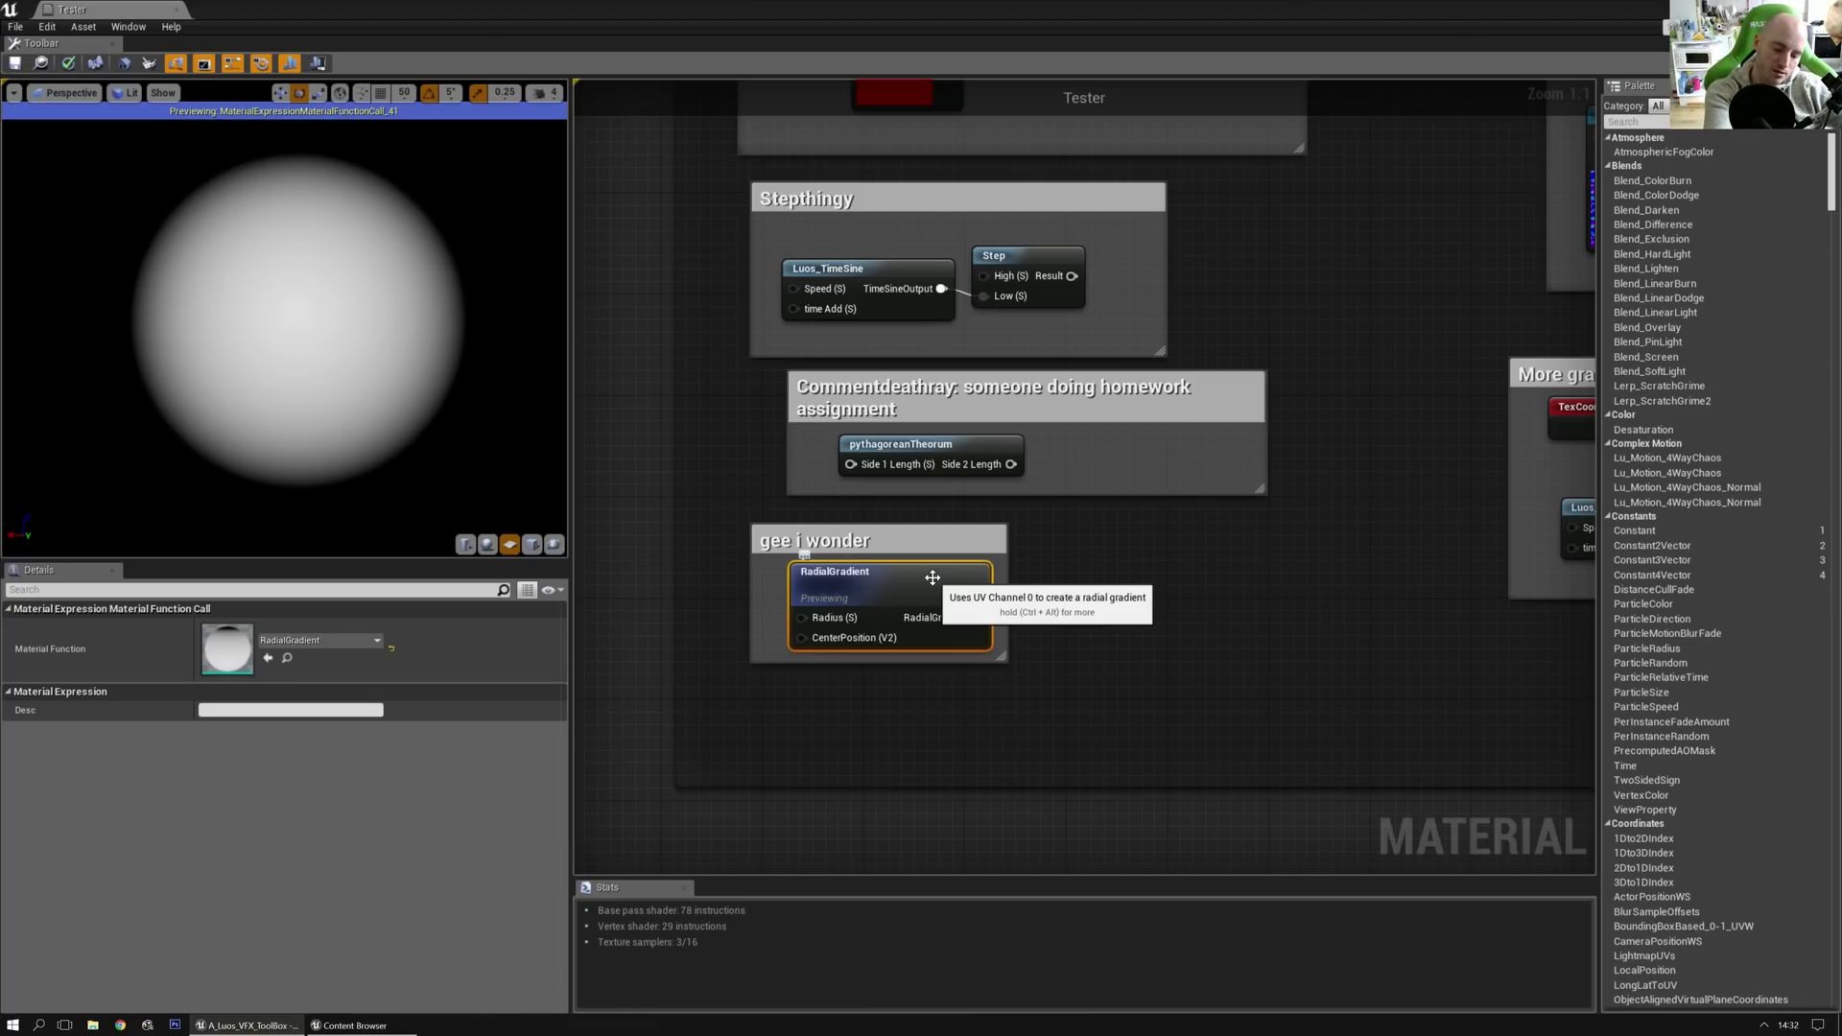
left_click(1062, 617)
left_click(916, 574)
left_click_drag(428, 365, 451, 365)
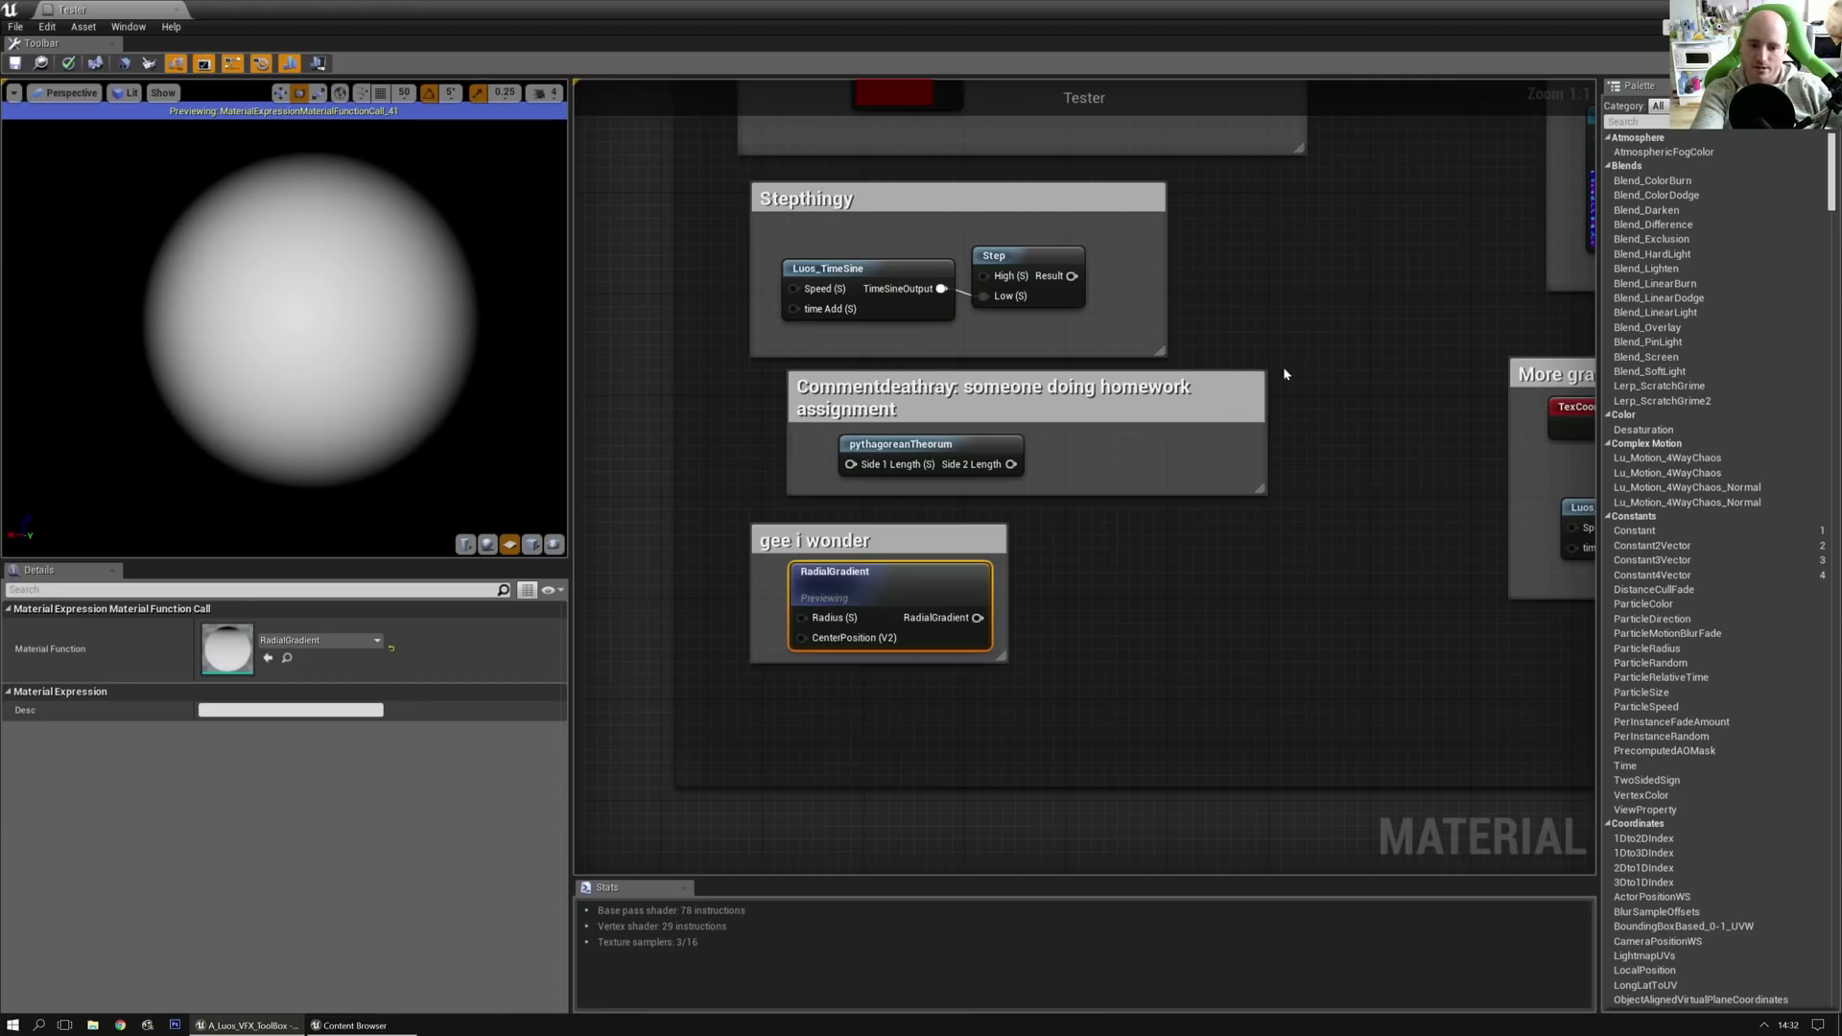
Step: Copy the nodes of the "Fake light angle" comment group and paste them in the empty area in front of the Tester node
right_click_drag(1302, 328, 1023, 507)
scroll(1023, 507, "down", 2)
right_click_drag(1146, 368, 710, 607)
right_click_drag(875, 286, 970, 625)
scroll(996, 447, "down", 2)
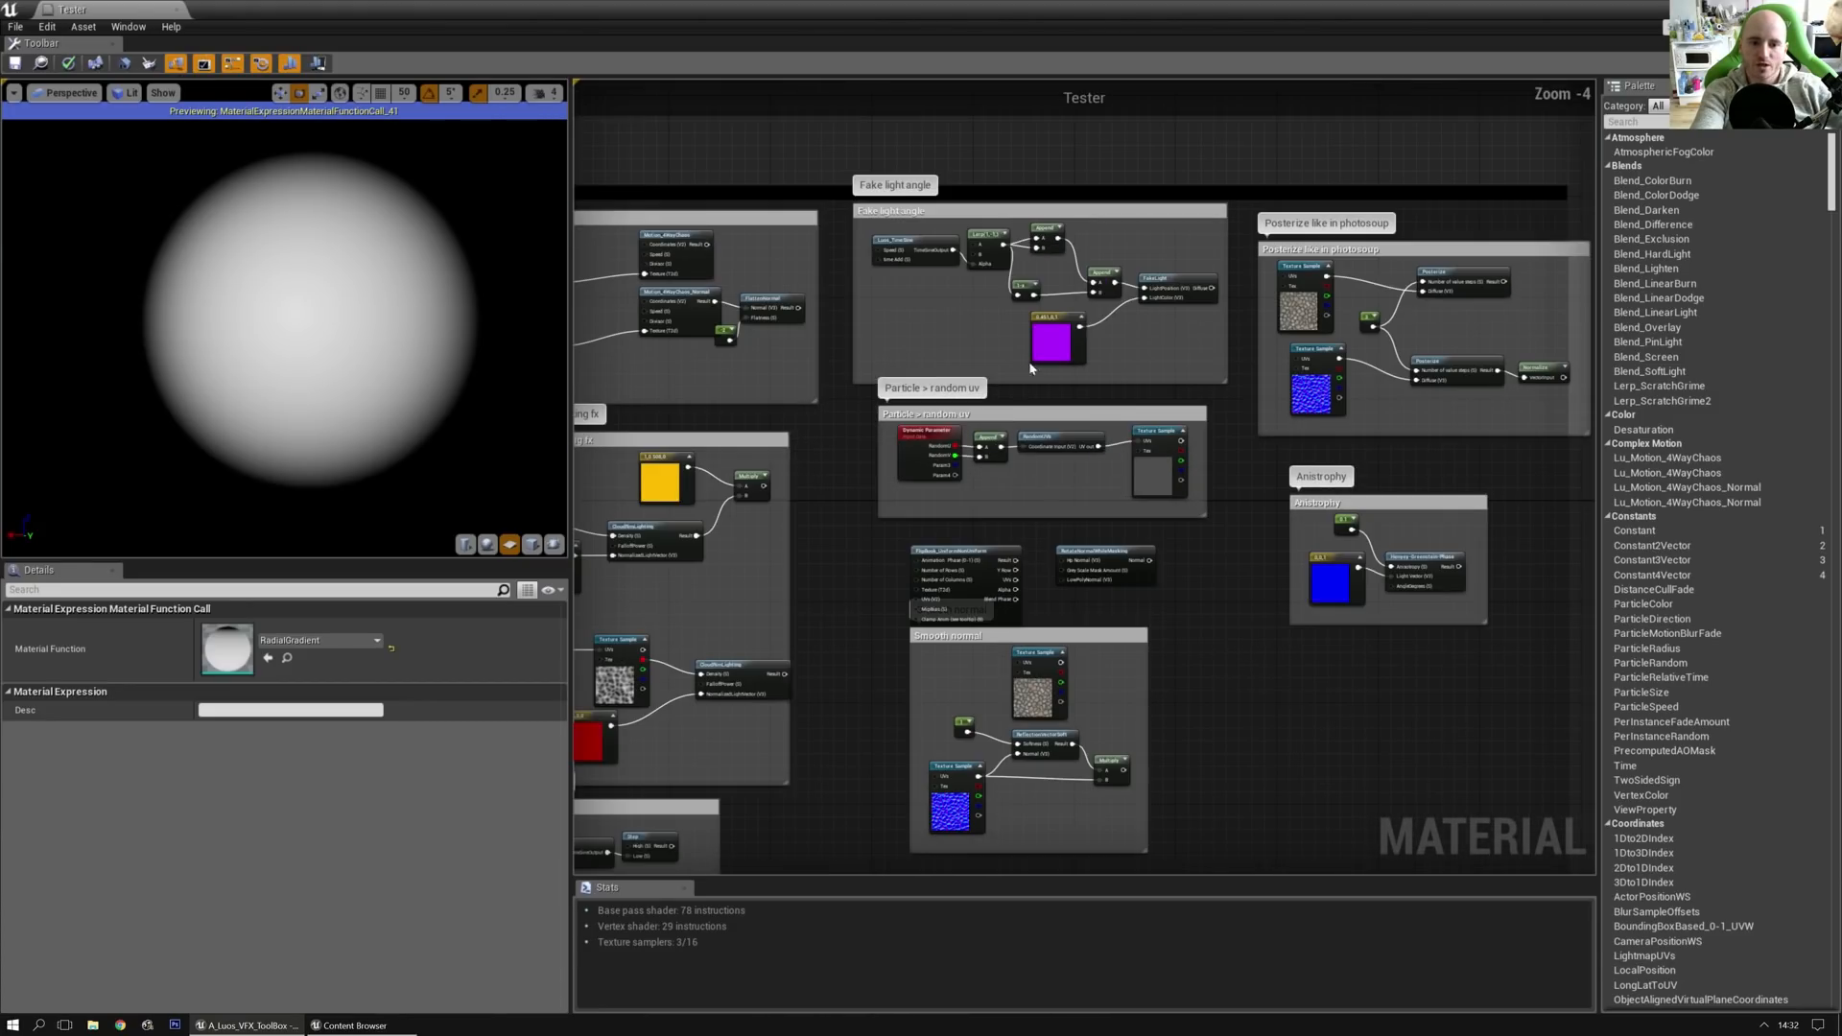
scroll(1025, 378, "up", 2)
right_click_drag(985, 313, 950, 422)
left_click(856, 412)
left_click_drag(757, 295, 1199, 476)
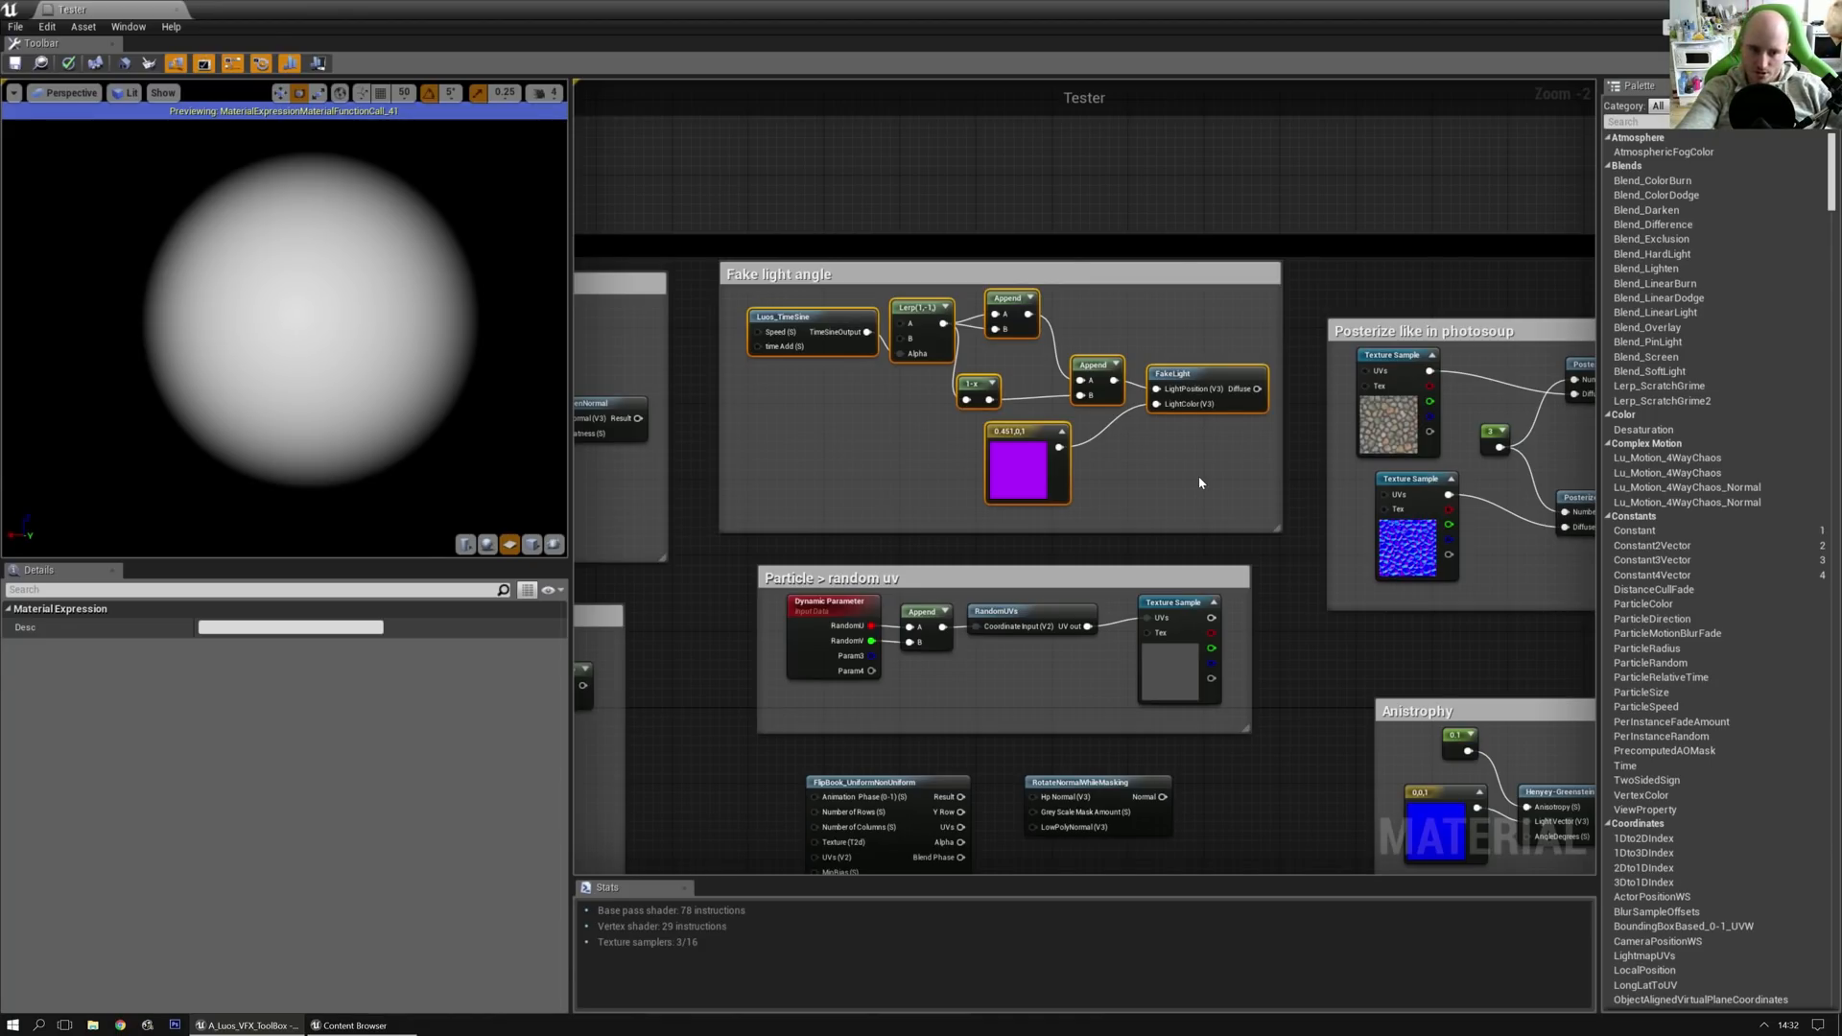
right_click_drag(1200, 483, 695, 566)
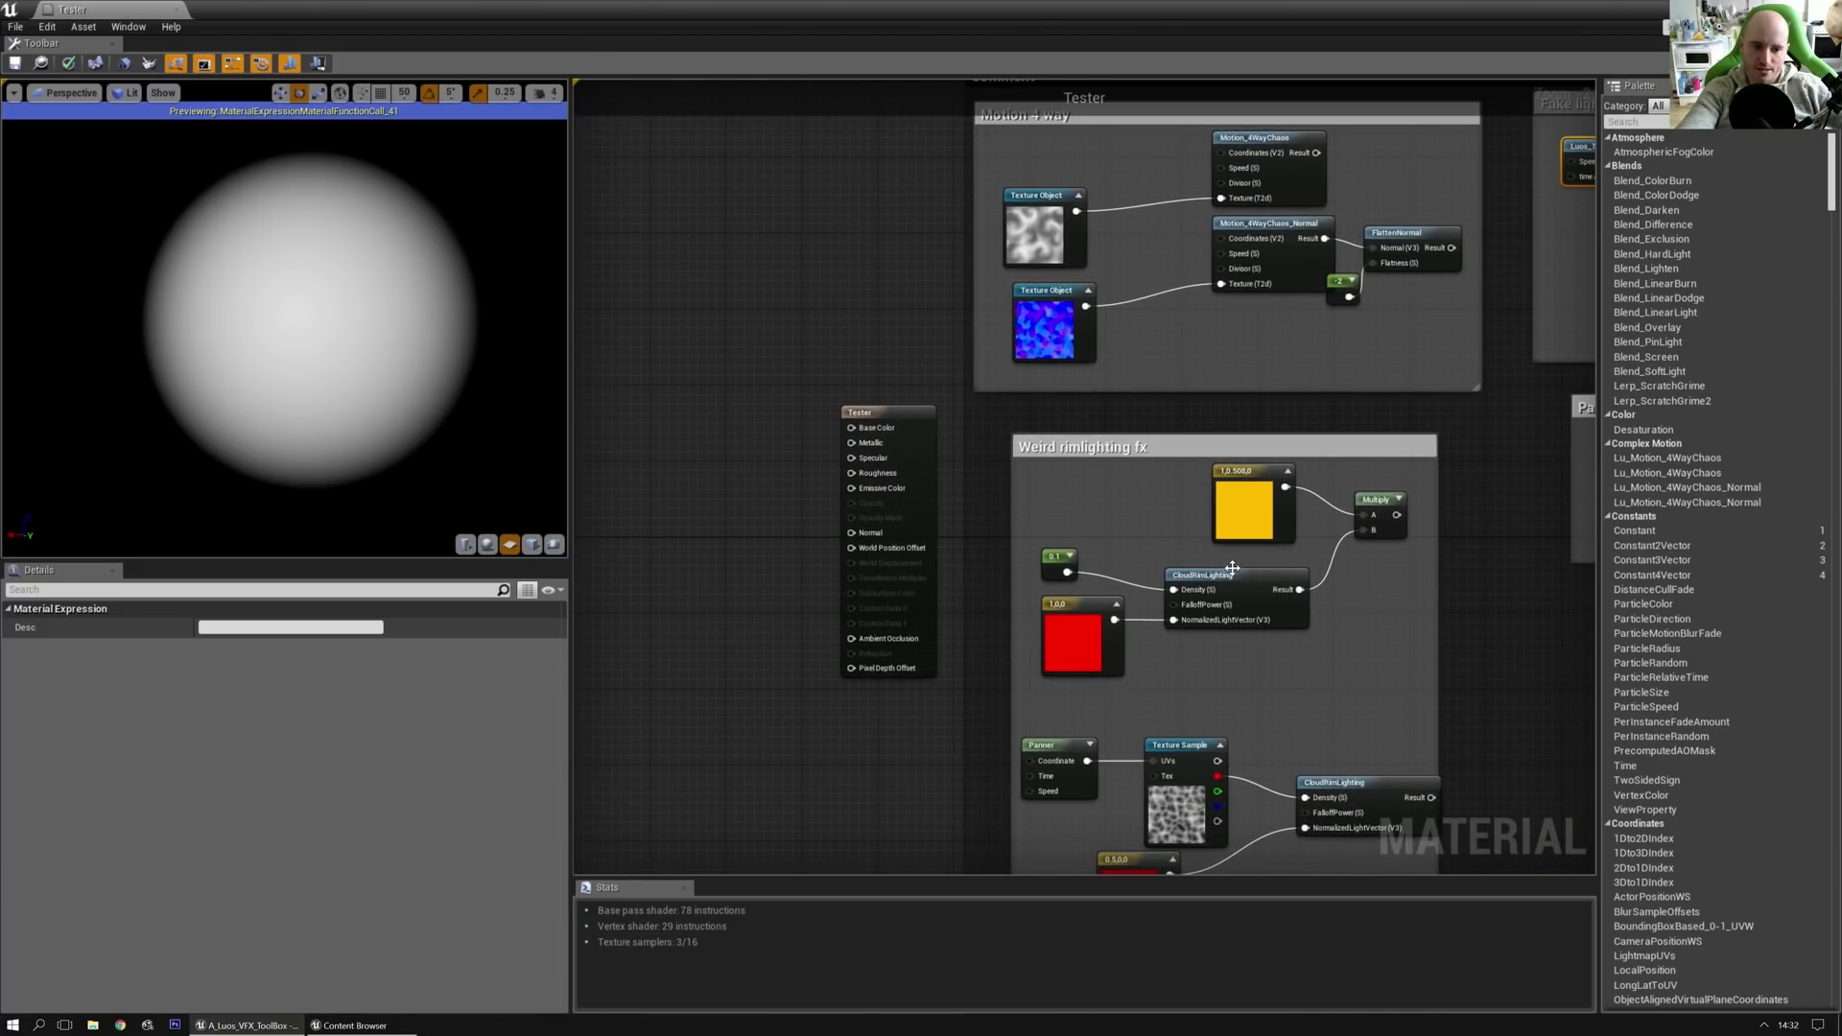
left_click(647, 497)
key("ctrl+v")
right_click_drag(772, 515, 887, 491)
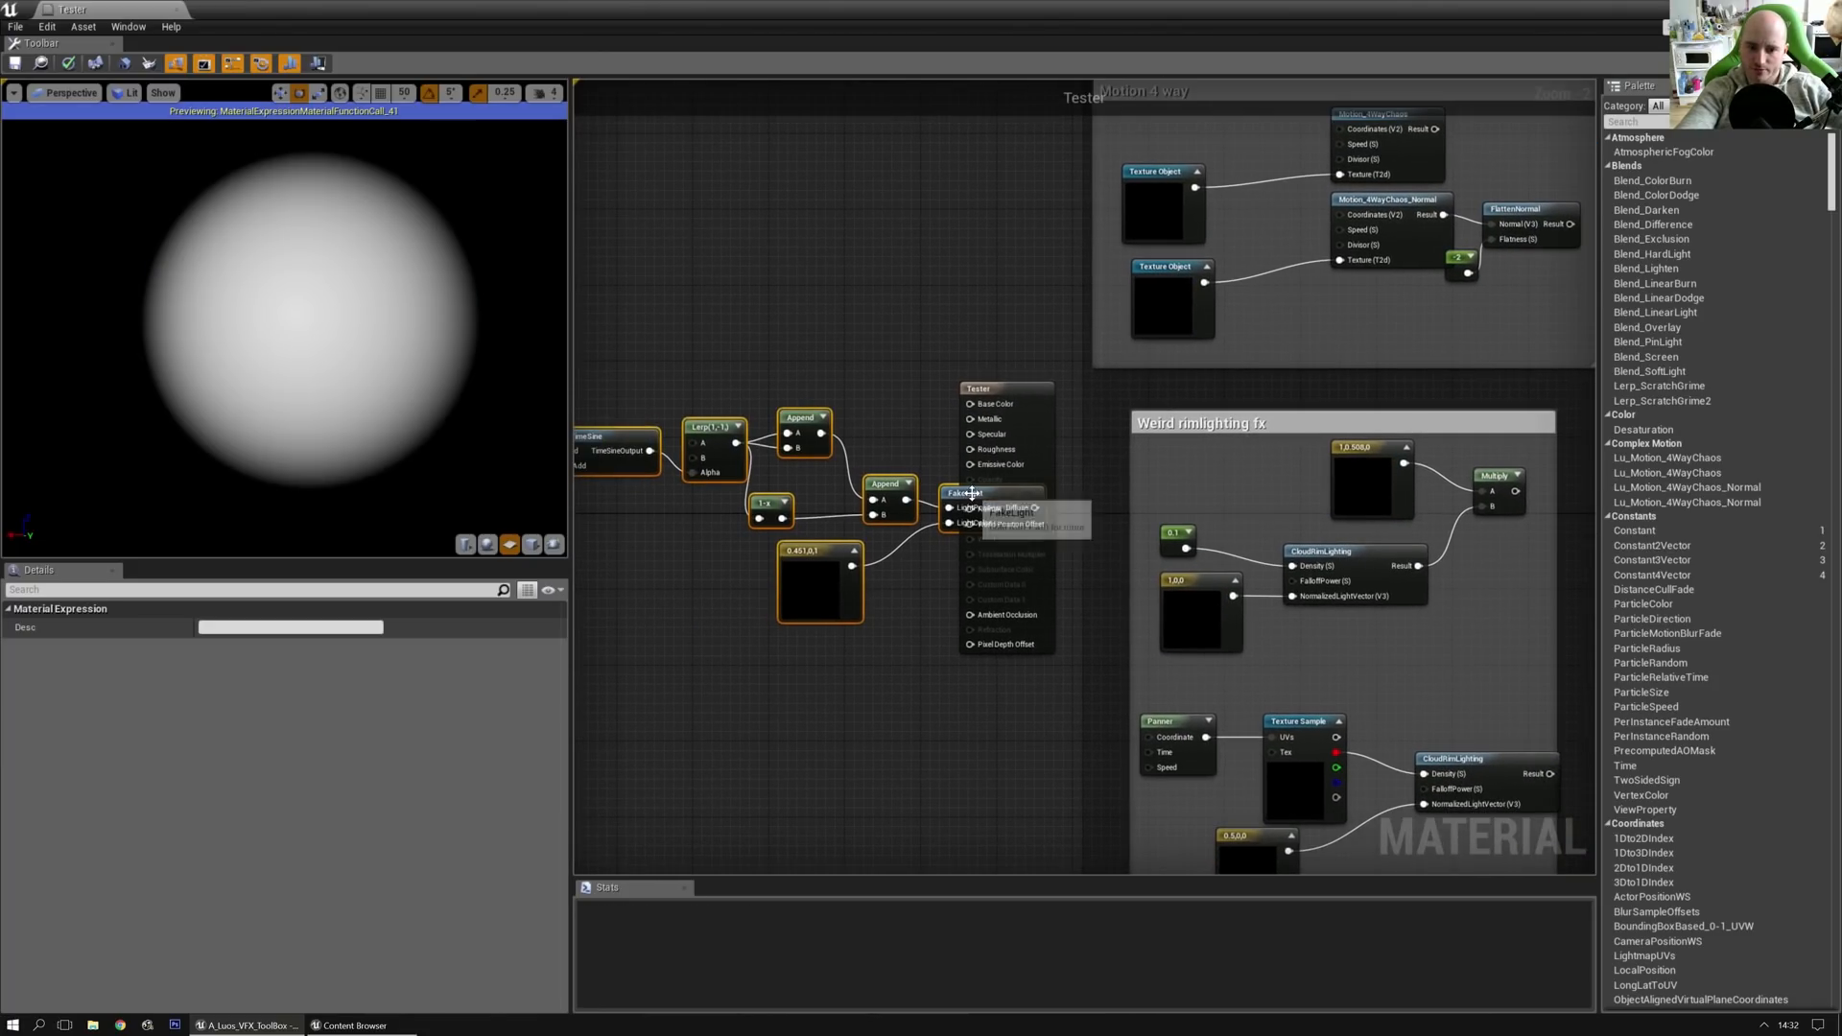
left_click_drag(885, 489, 744, 451)
left_click(873, 399)
Step: Connect FakeLight's Diffuse output to Tester's Emissive Color, stop the RadialGradient node preview and show the material on the sphere
scroll(873, 398, "up", 2)
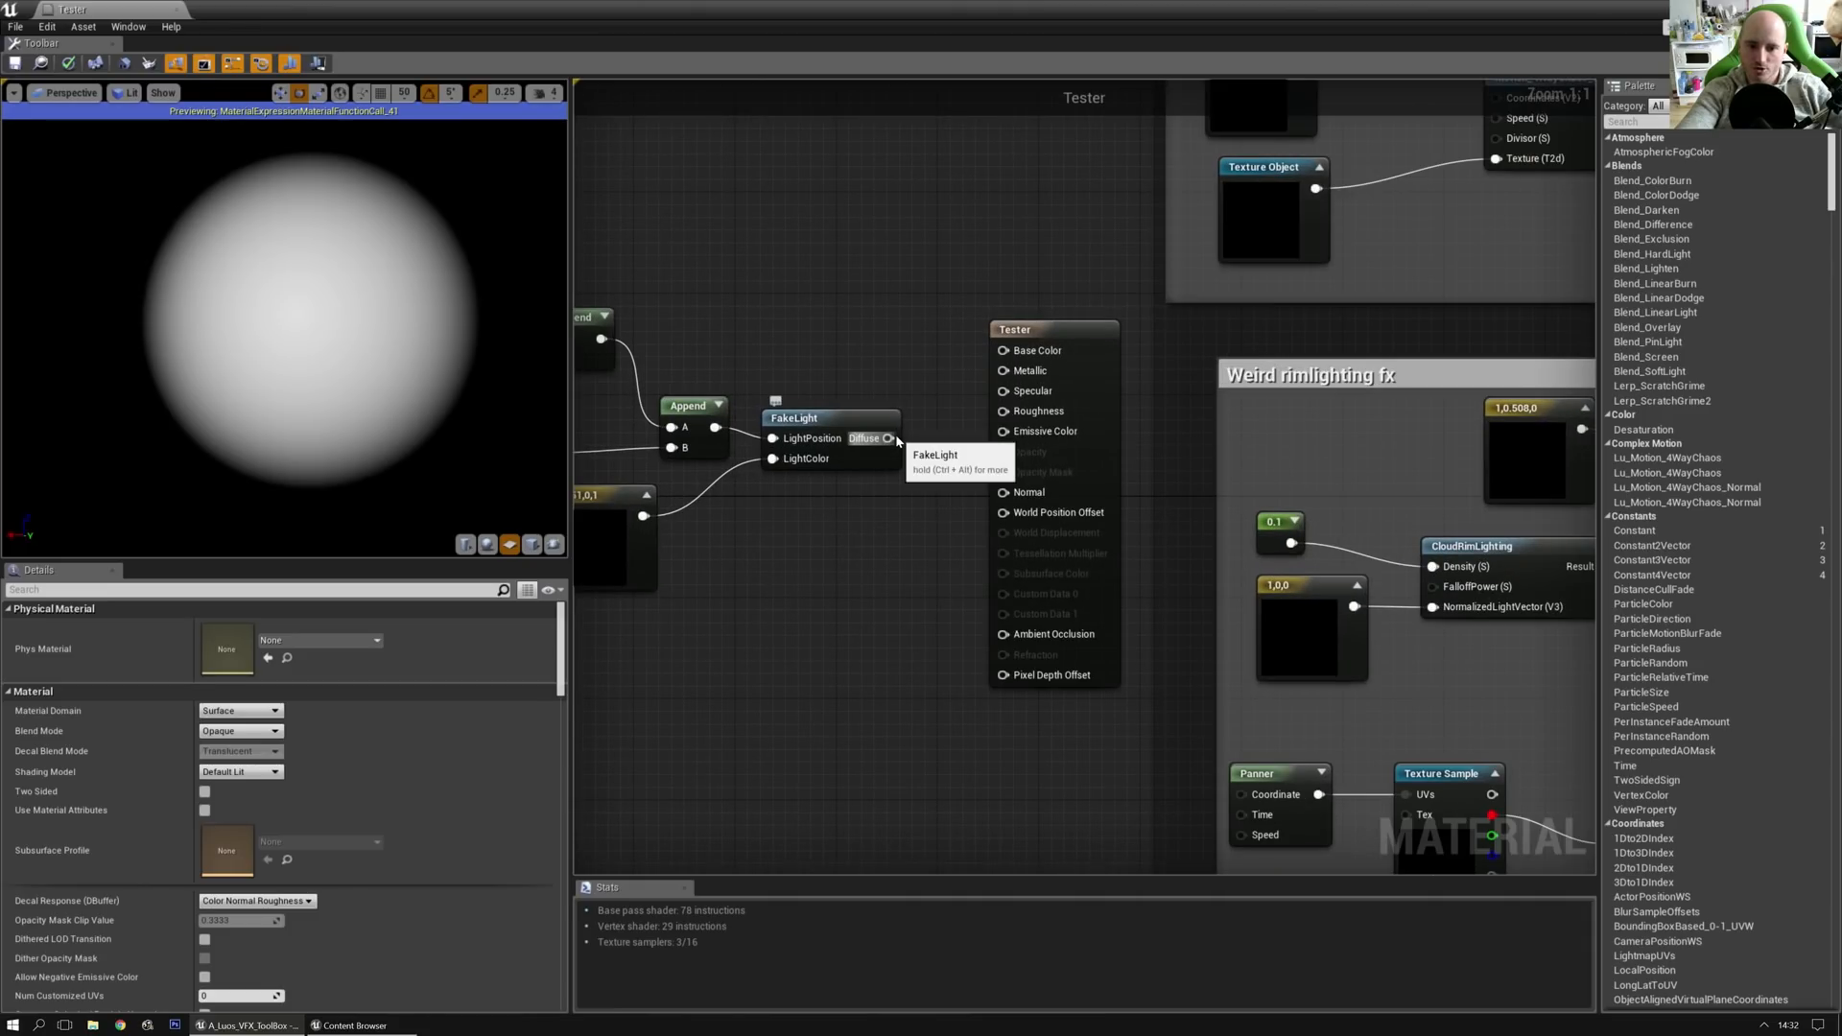
left_click_drag(888, 438, 1023, 430)
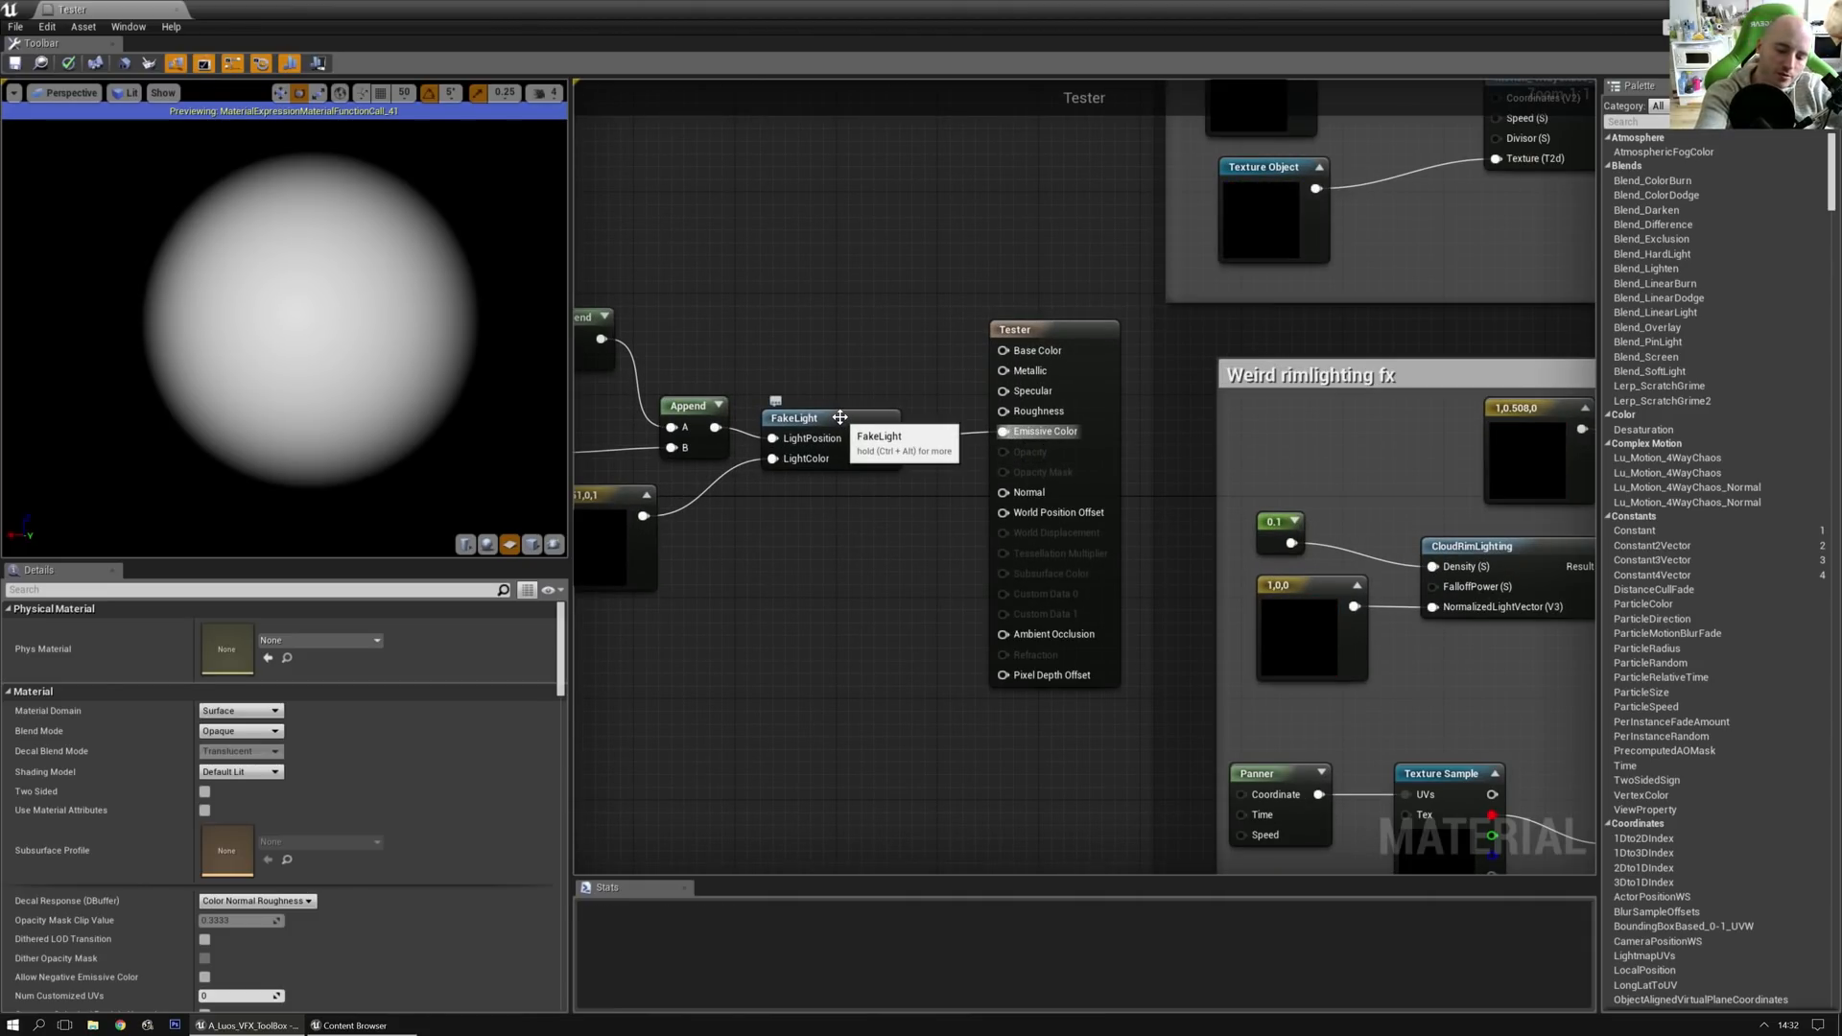
left_click(841, 422)
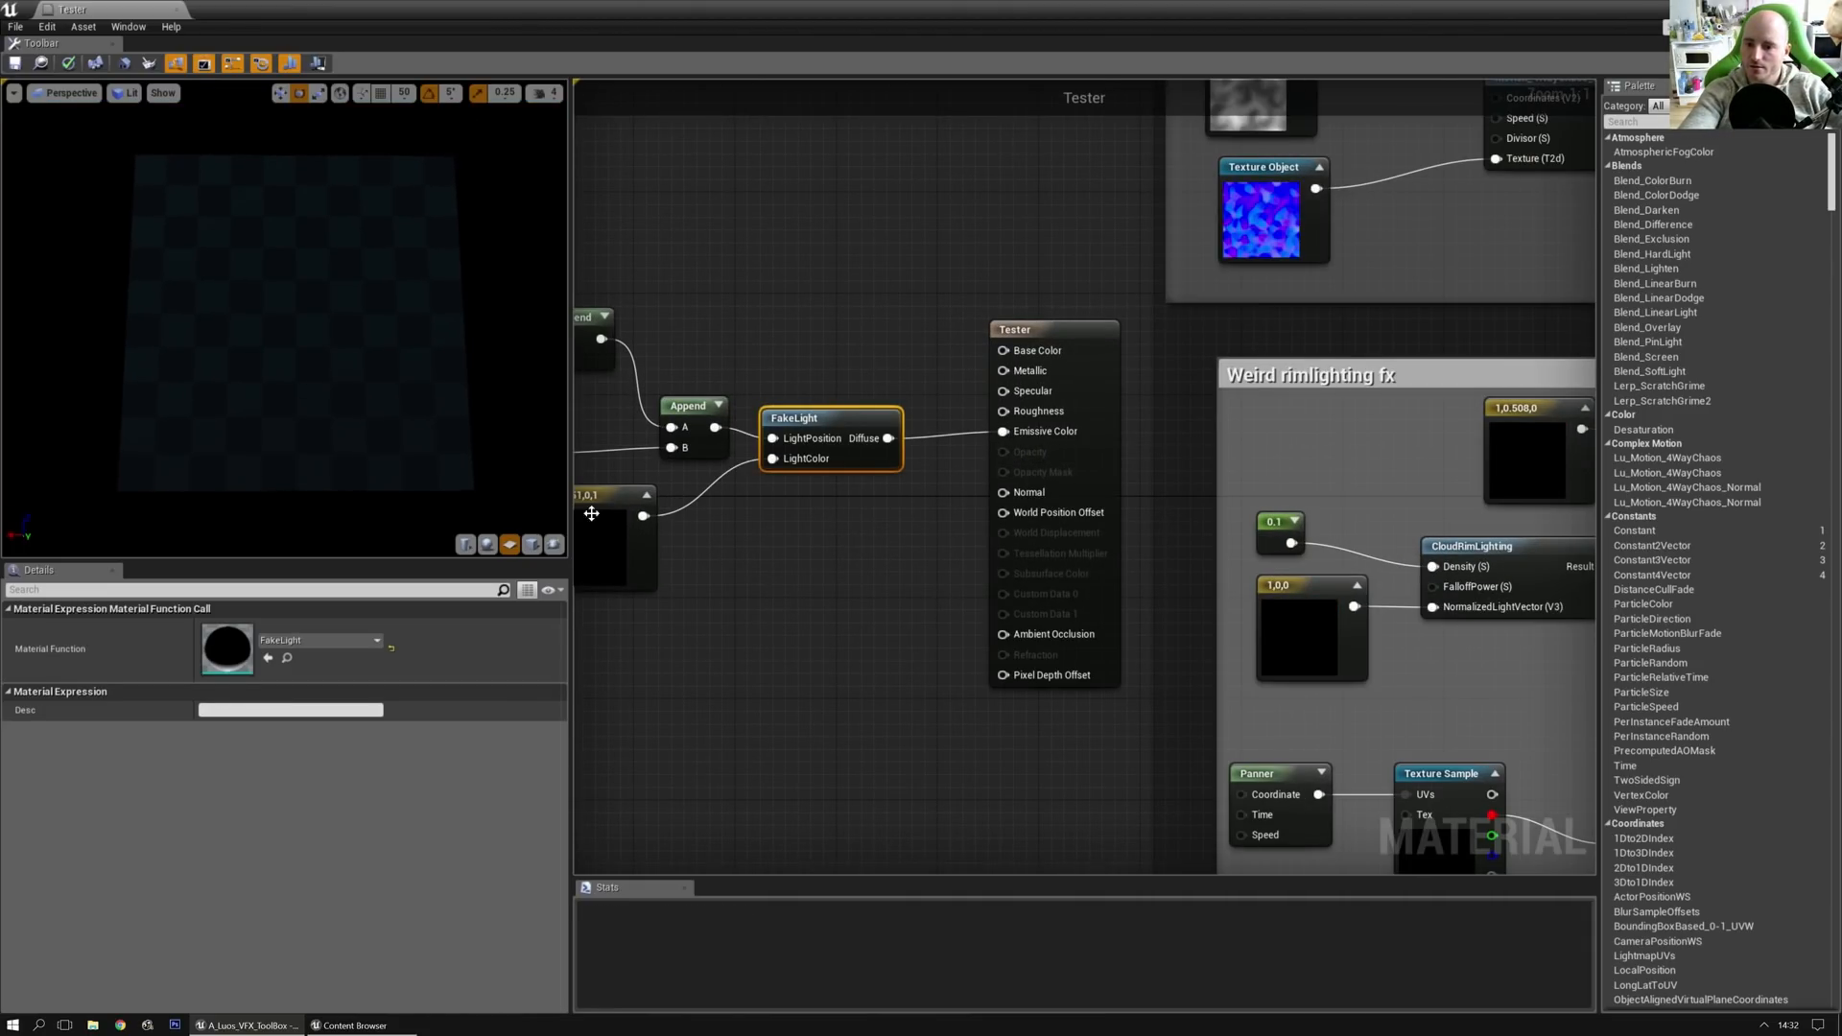
left_click(487, 544)
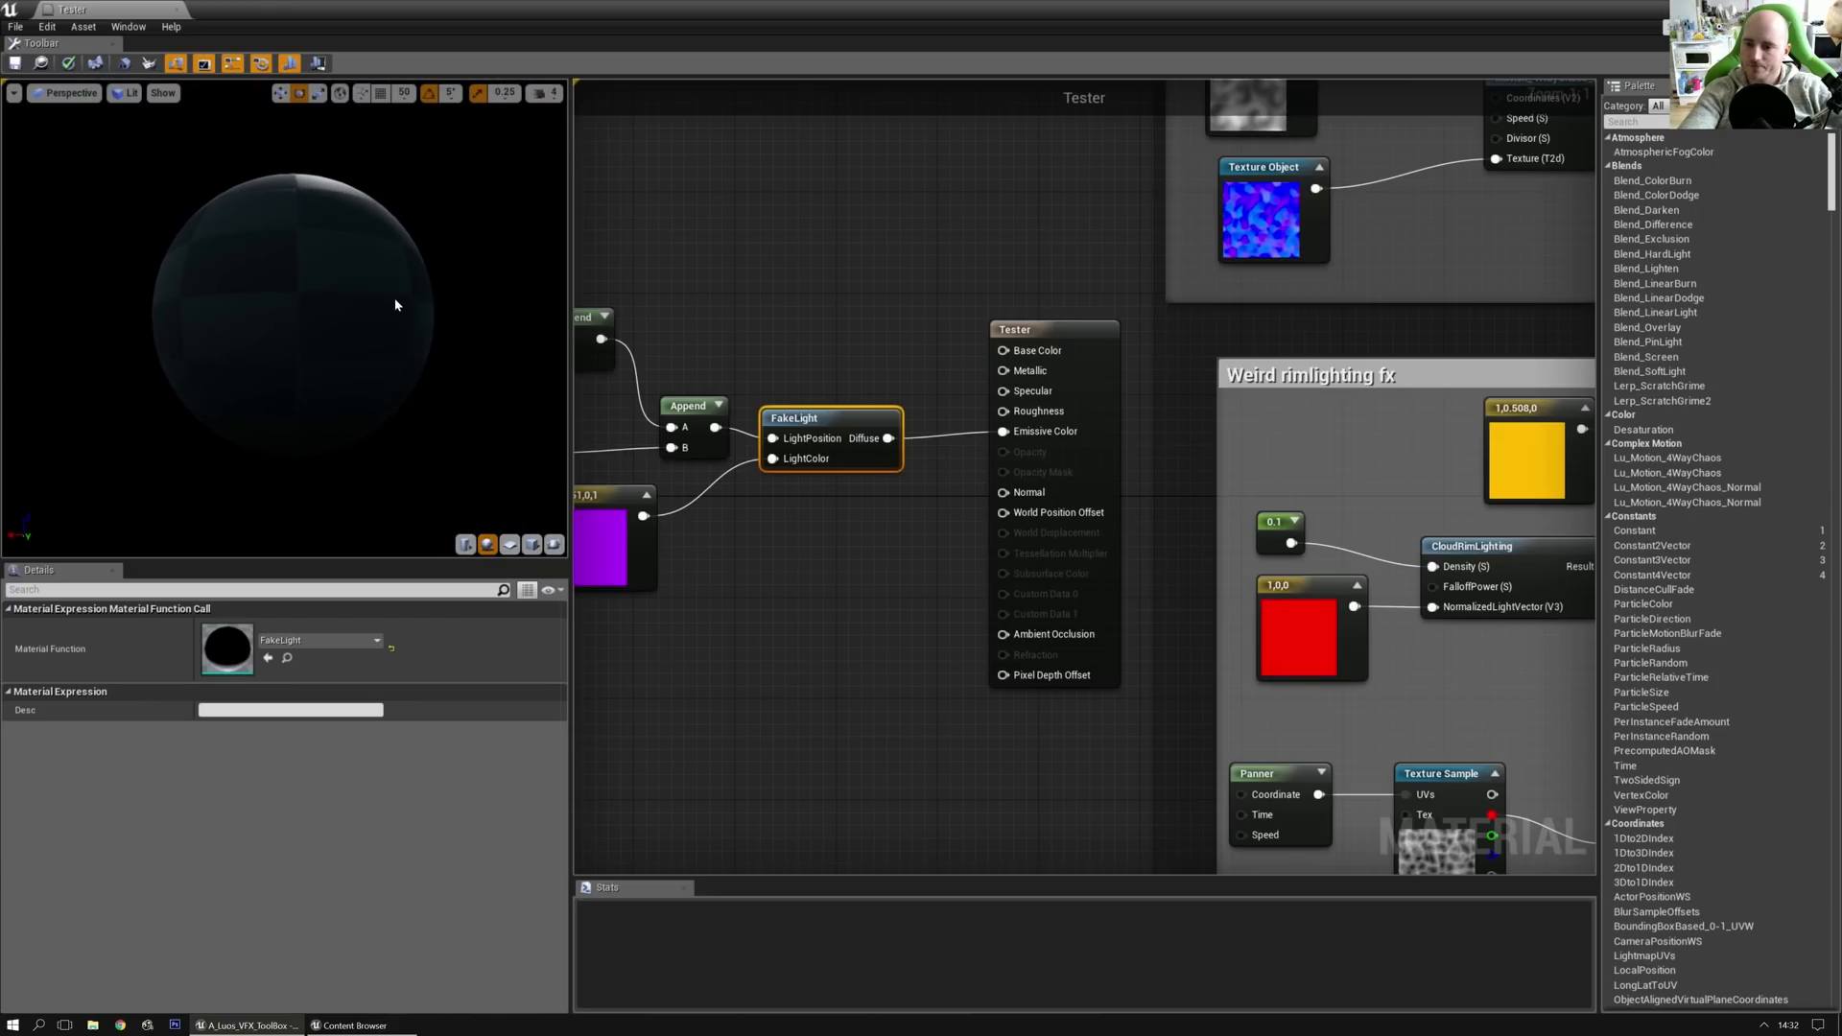
left_click_drag(296, 315, 623, 281)
right_click_drag(623, 282, 1217, 234)
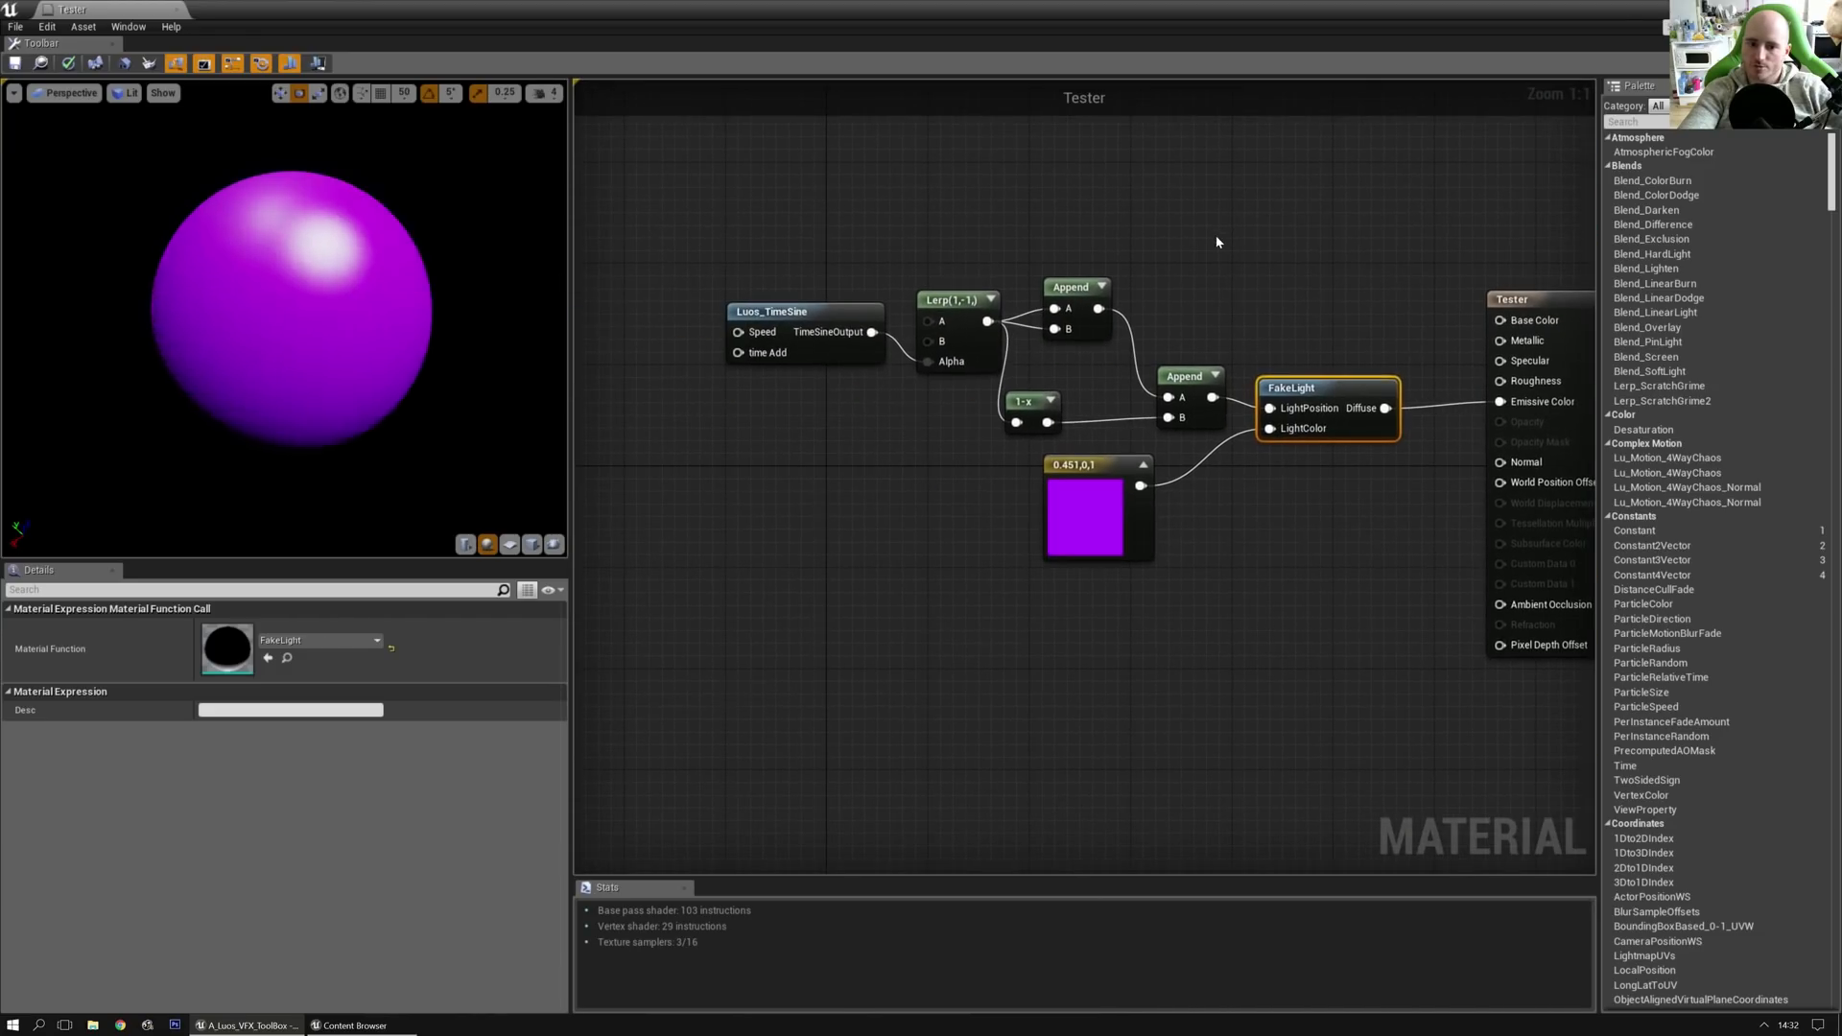
Step: Add a Constant3Vector node below the second Append and connect it to FakeLight's LightPosition, replacing the Append connection
right_click_drag(864, 336, 779, 456)
left_click_drag(838, 365, 929, 394)
left_click(739, 510)
left_click_drag(697, 415, 586, 383)
left_click(962, 465)
right_click_drag(1016, 455, 942, 482)
left_click(962, 476)
left_click_drag(964, 480, 1127, 535)
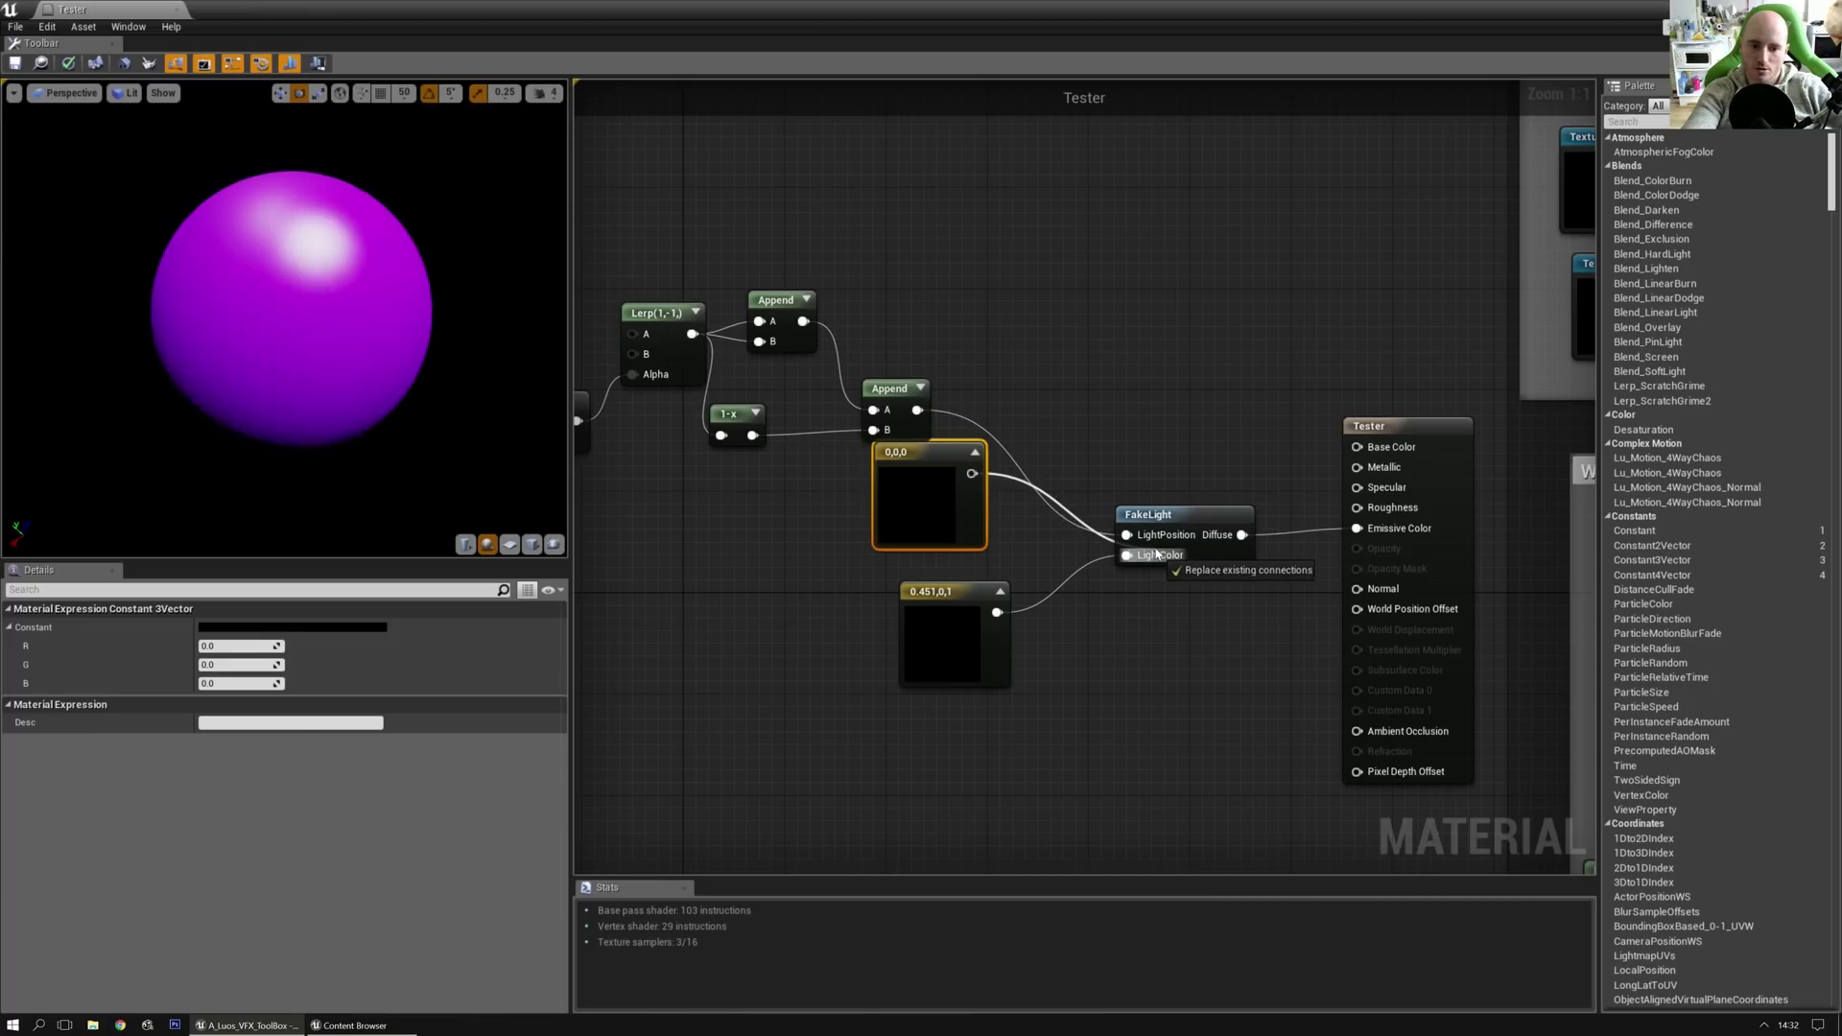
left_click_drag(921, 459, 931, 464)
Step: Set the B value of the light position constant to 1
left_click(232, 646)
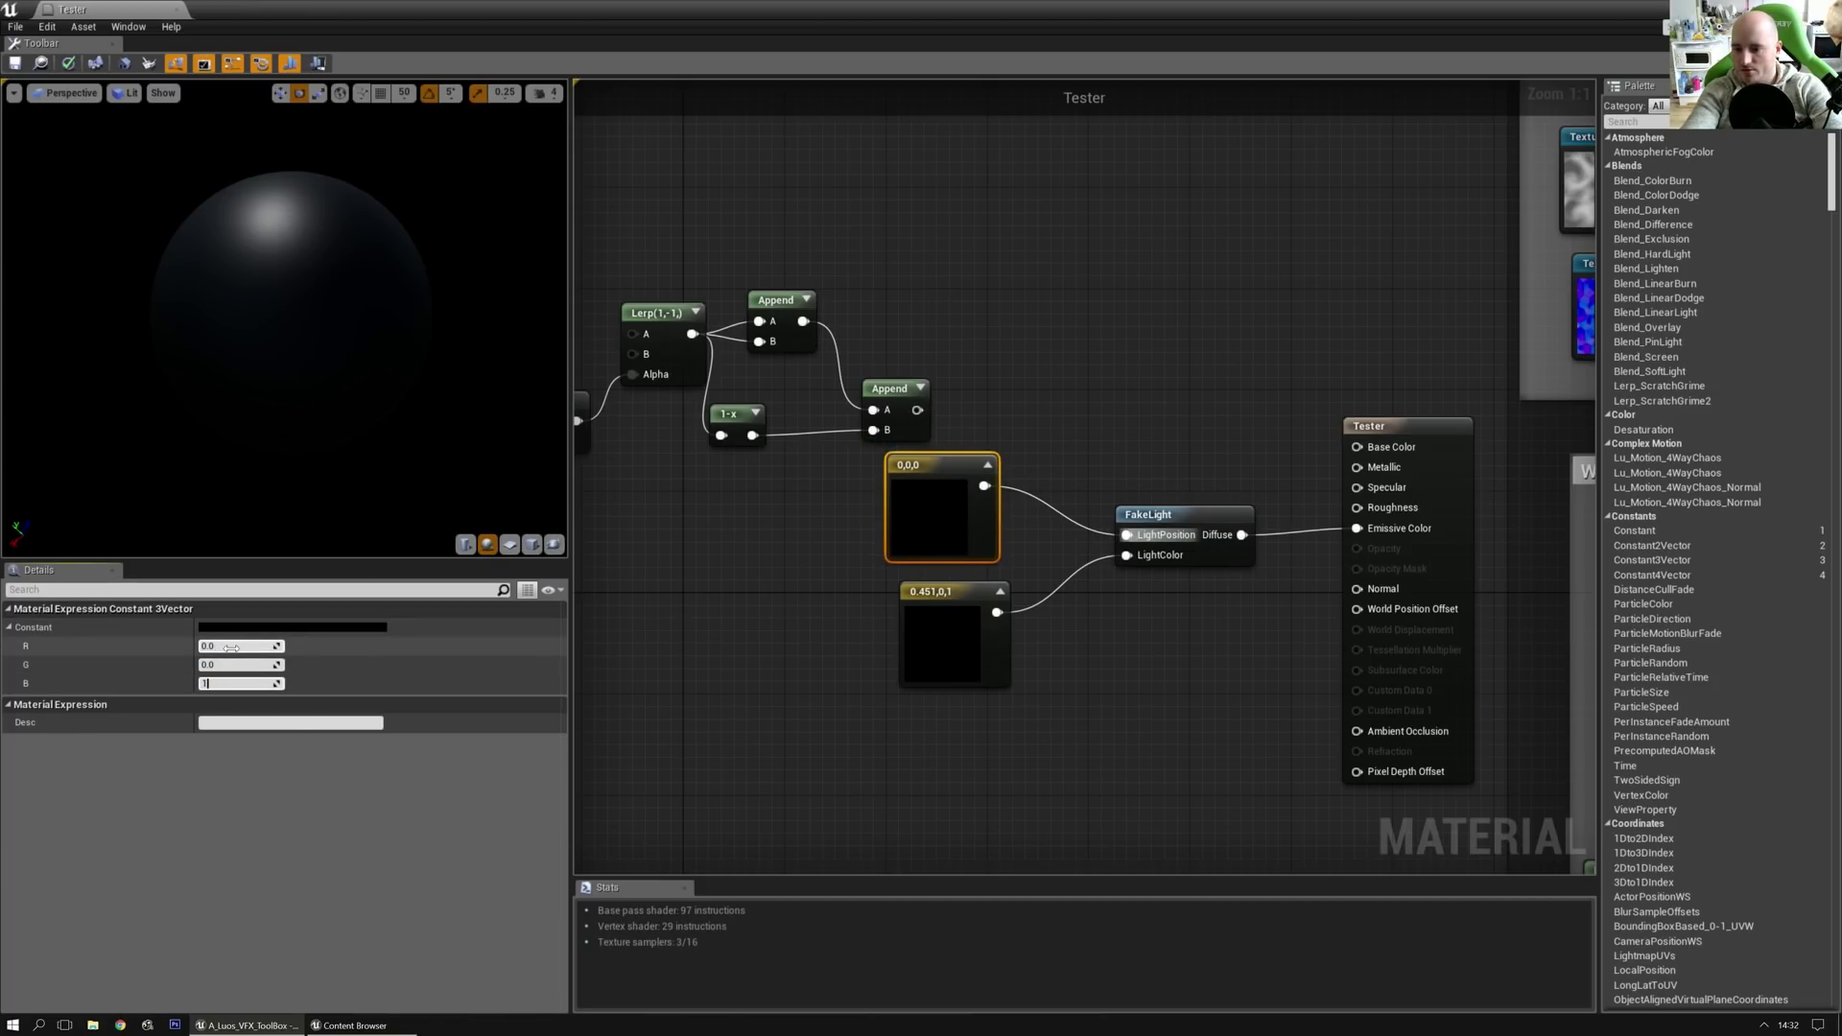
type("1")
key("Return")
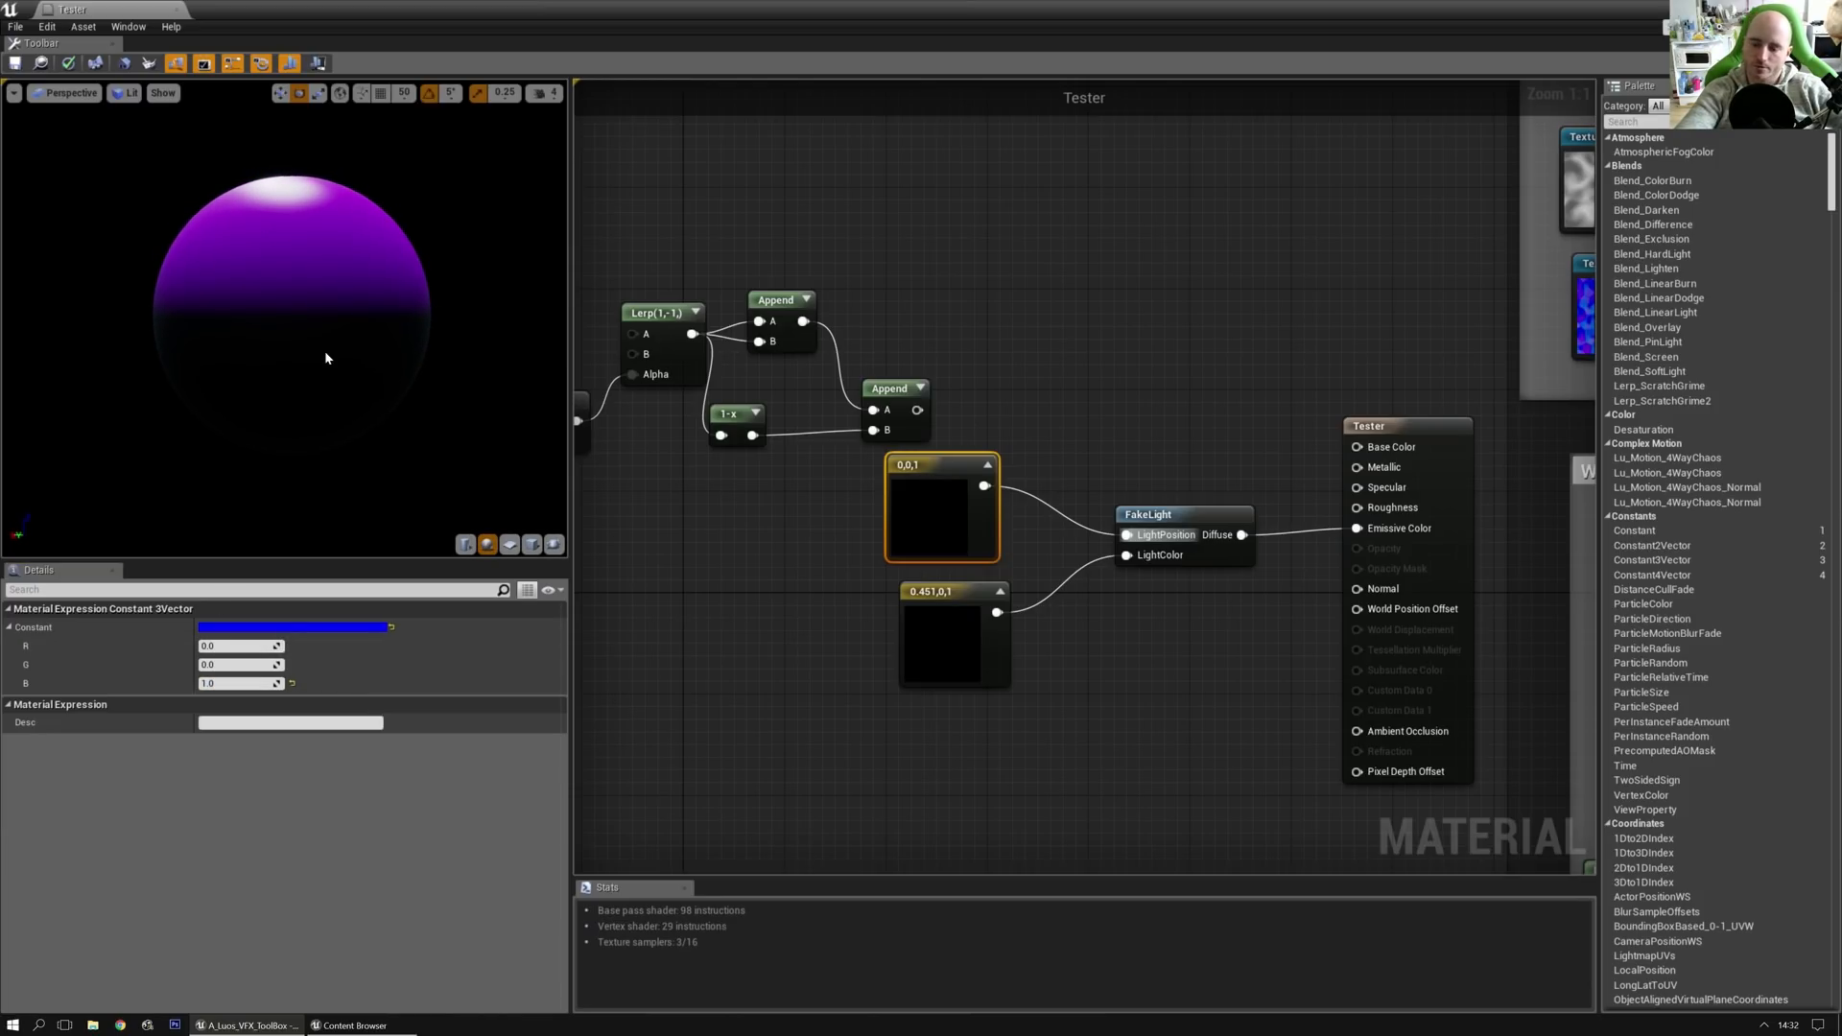
Step: Open the FakeLight function, examine its light position, camera position and Diffuse node networks, and close it again
double_click(1158, 526)
right_click_drag(819, 345, 1282, 278)
scroll(1008, 301, "down", 2)
right_click_drag(1007, 301, 1190, 525)
scroll(777, 545, "up", 2)
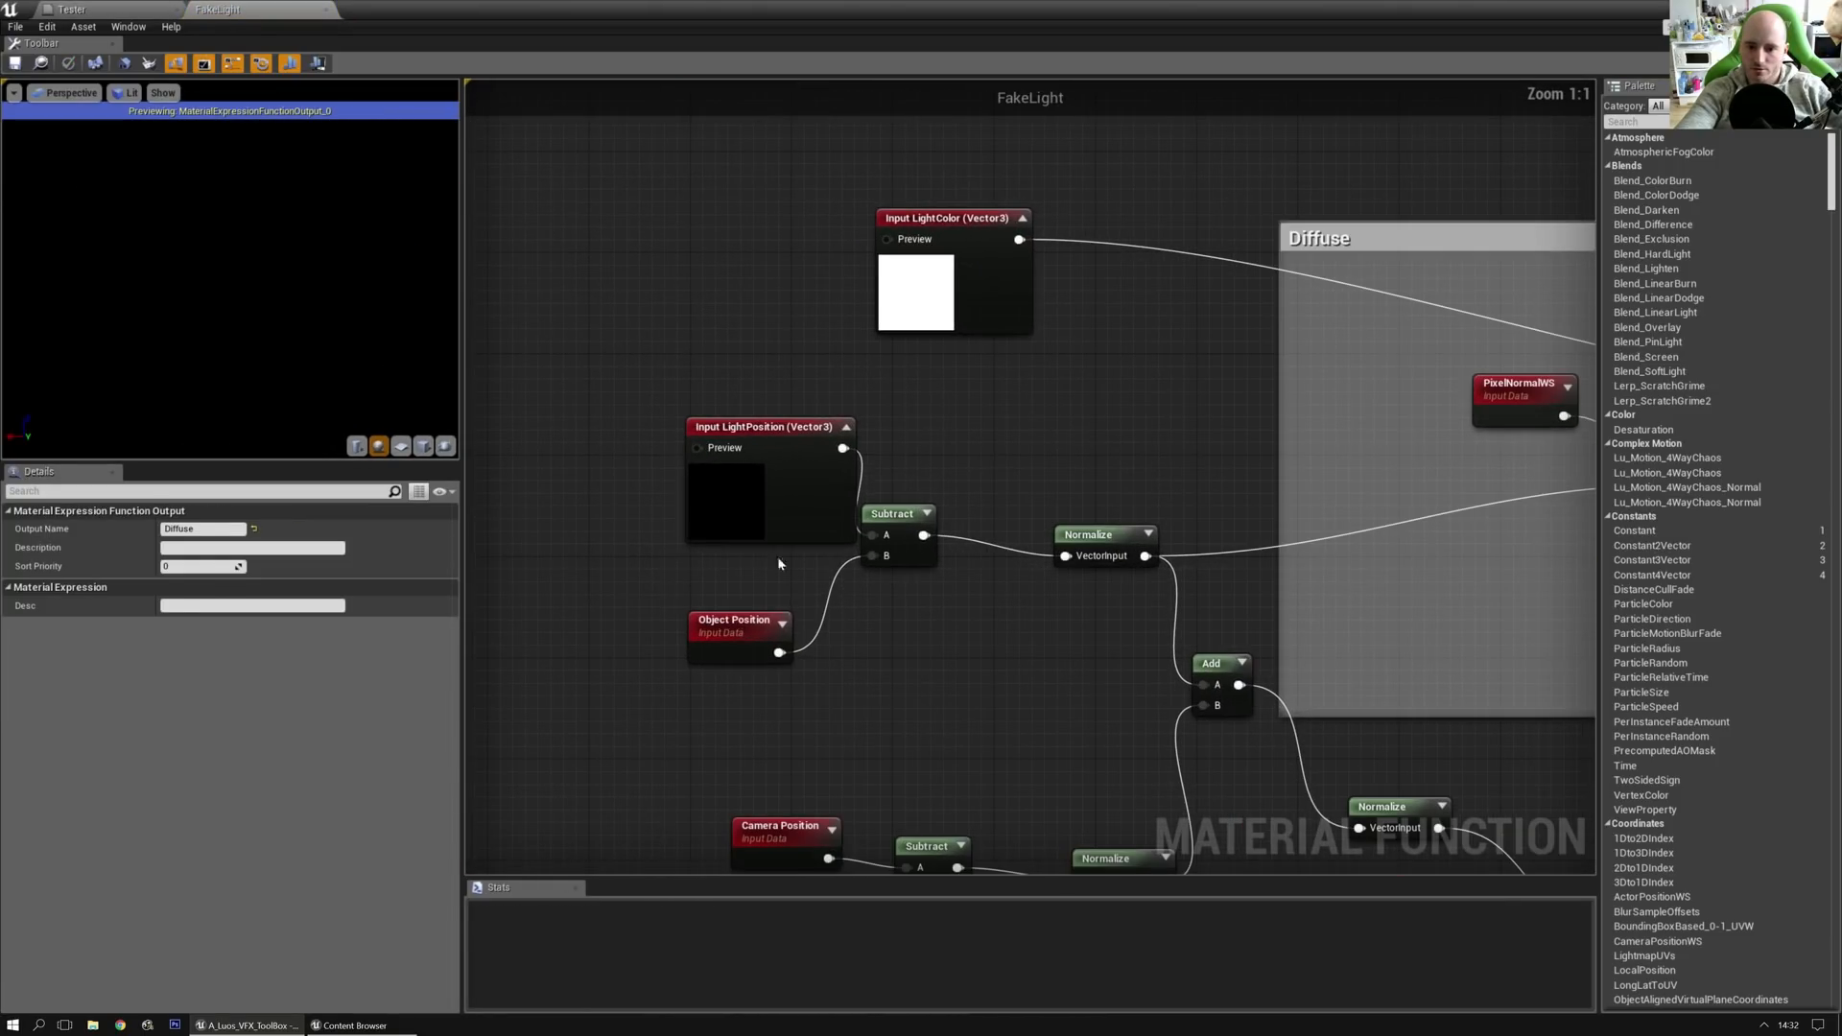
right_click_drag(774, 545, 828, 409)
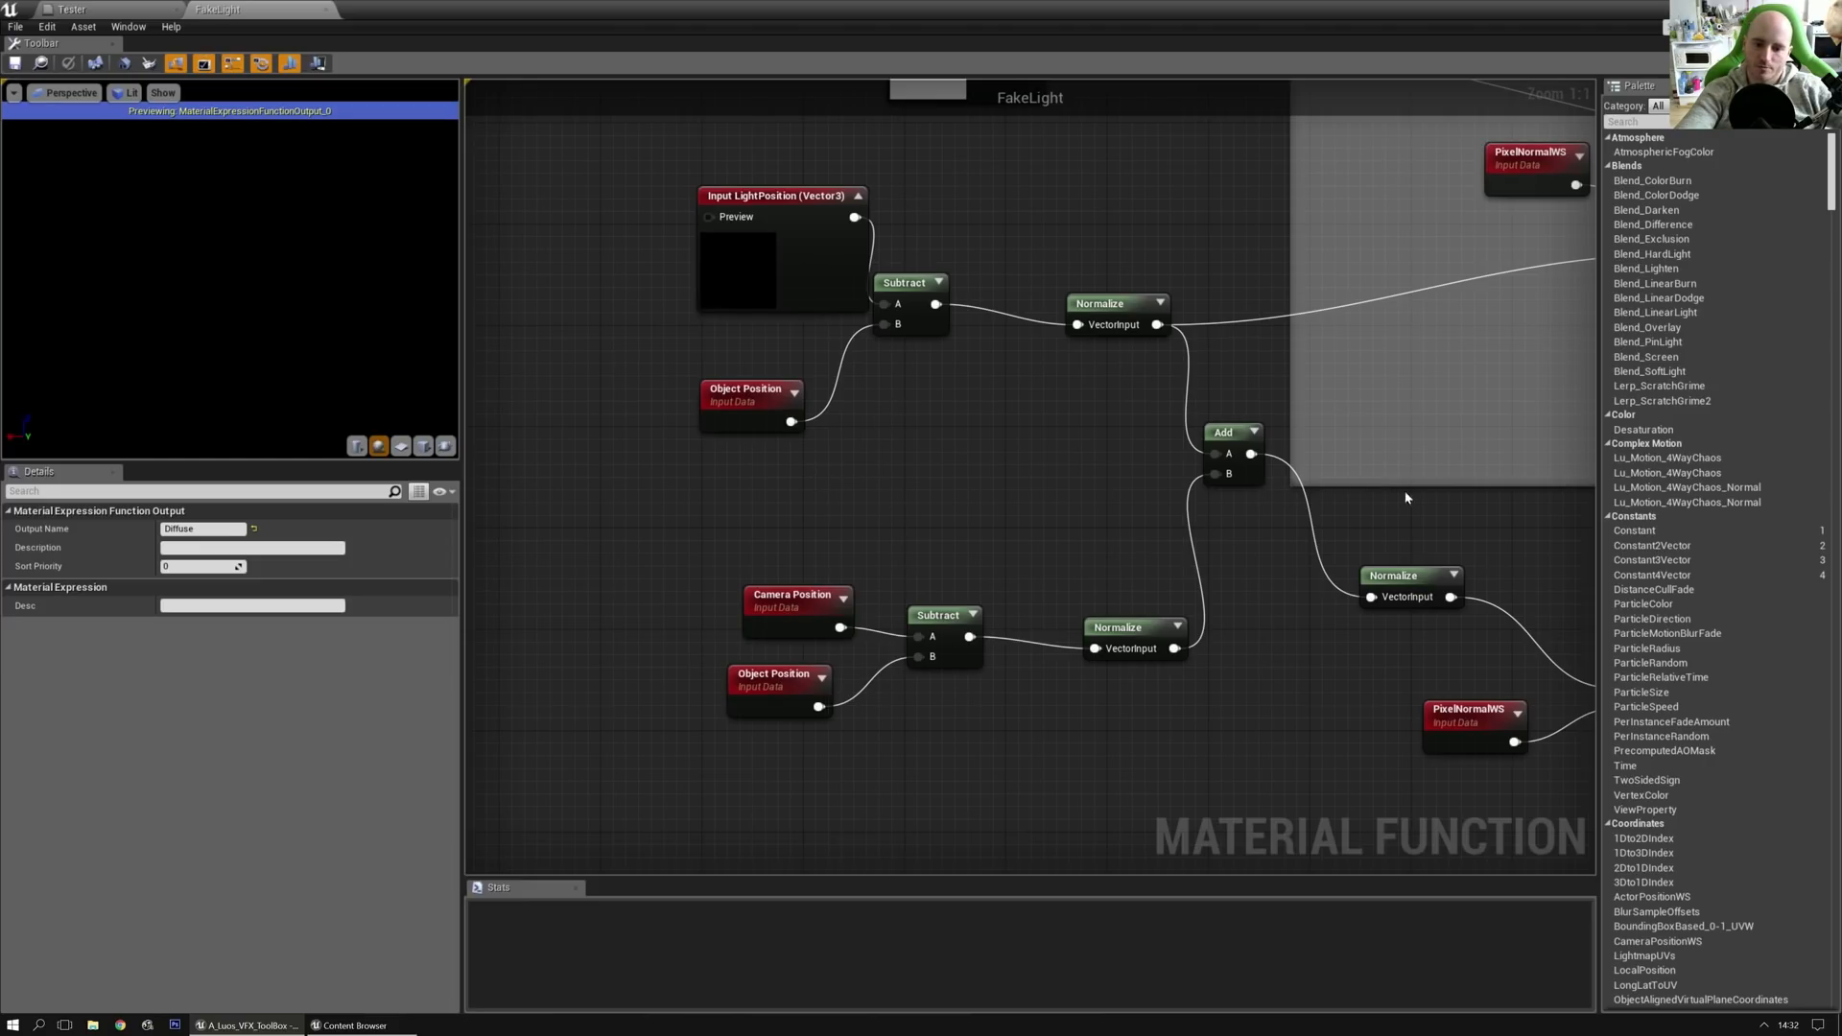
right_click_drag(1394, 498, 866, 704)
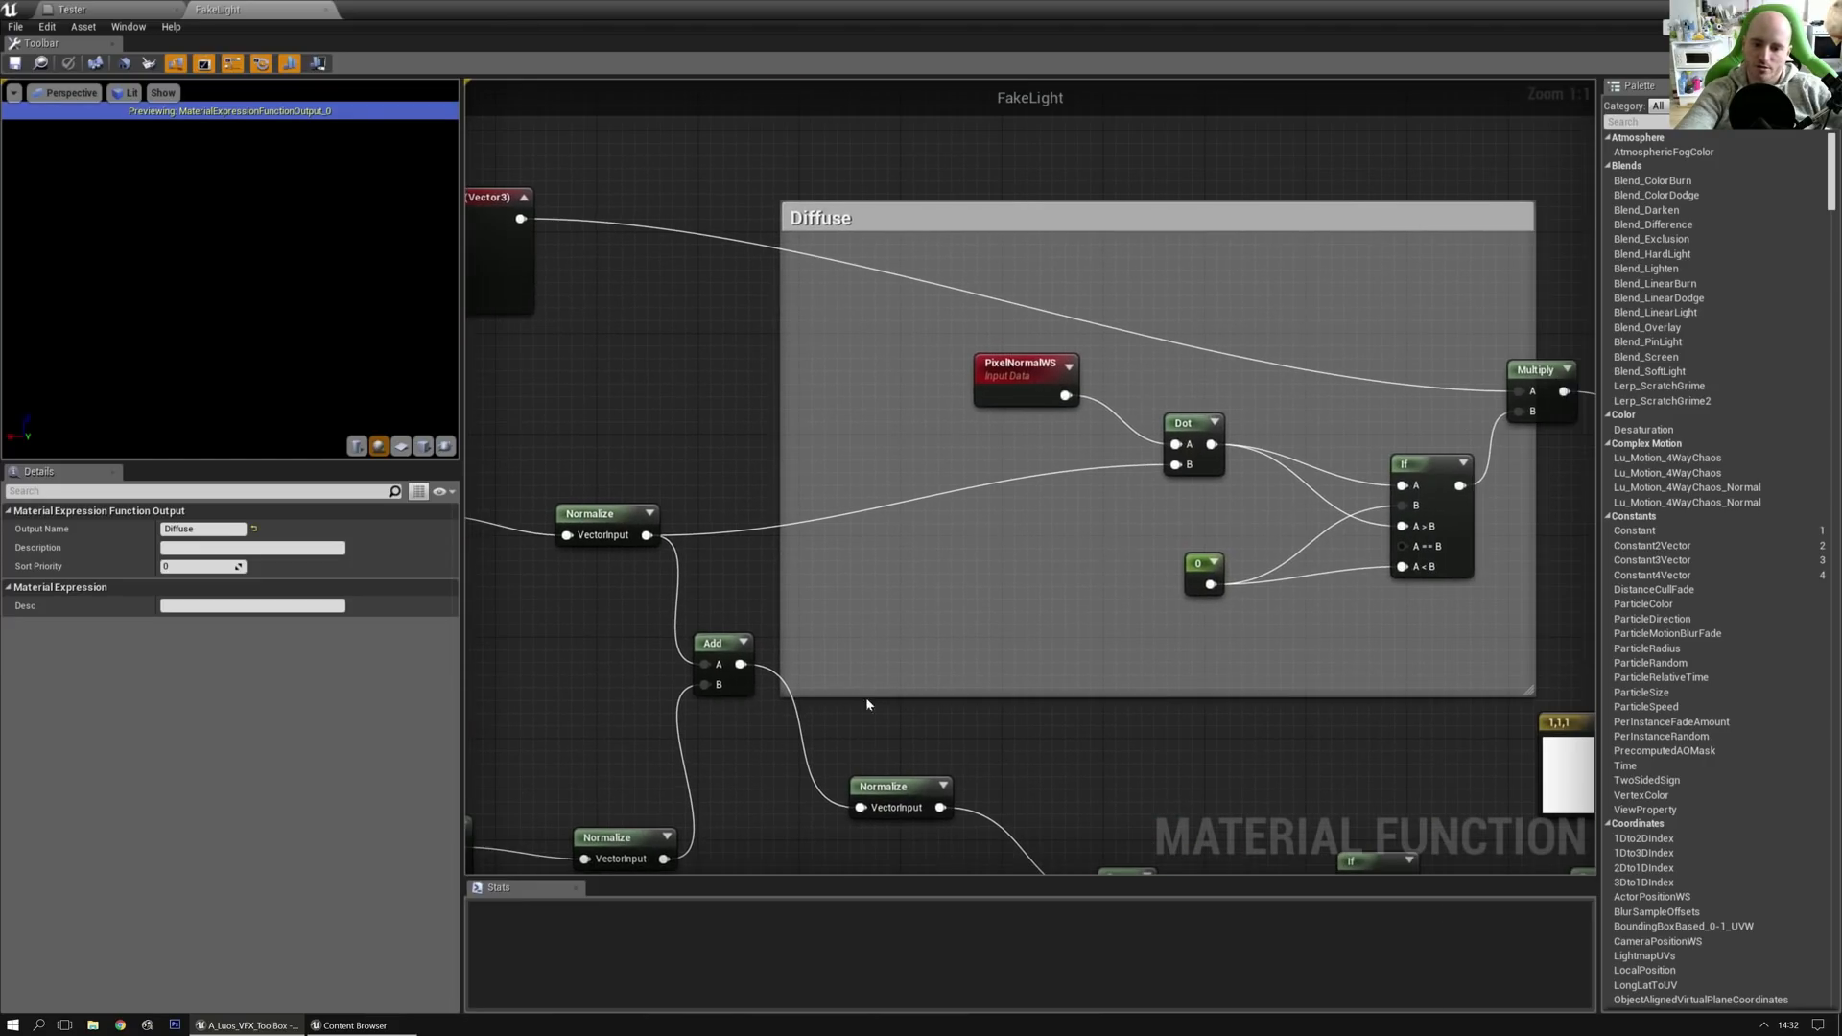
left_click(333, 10)
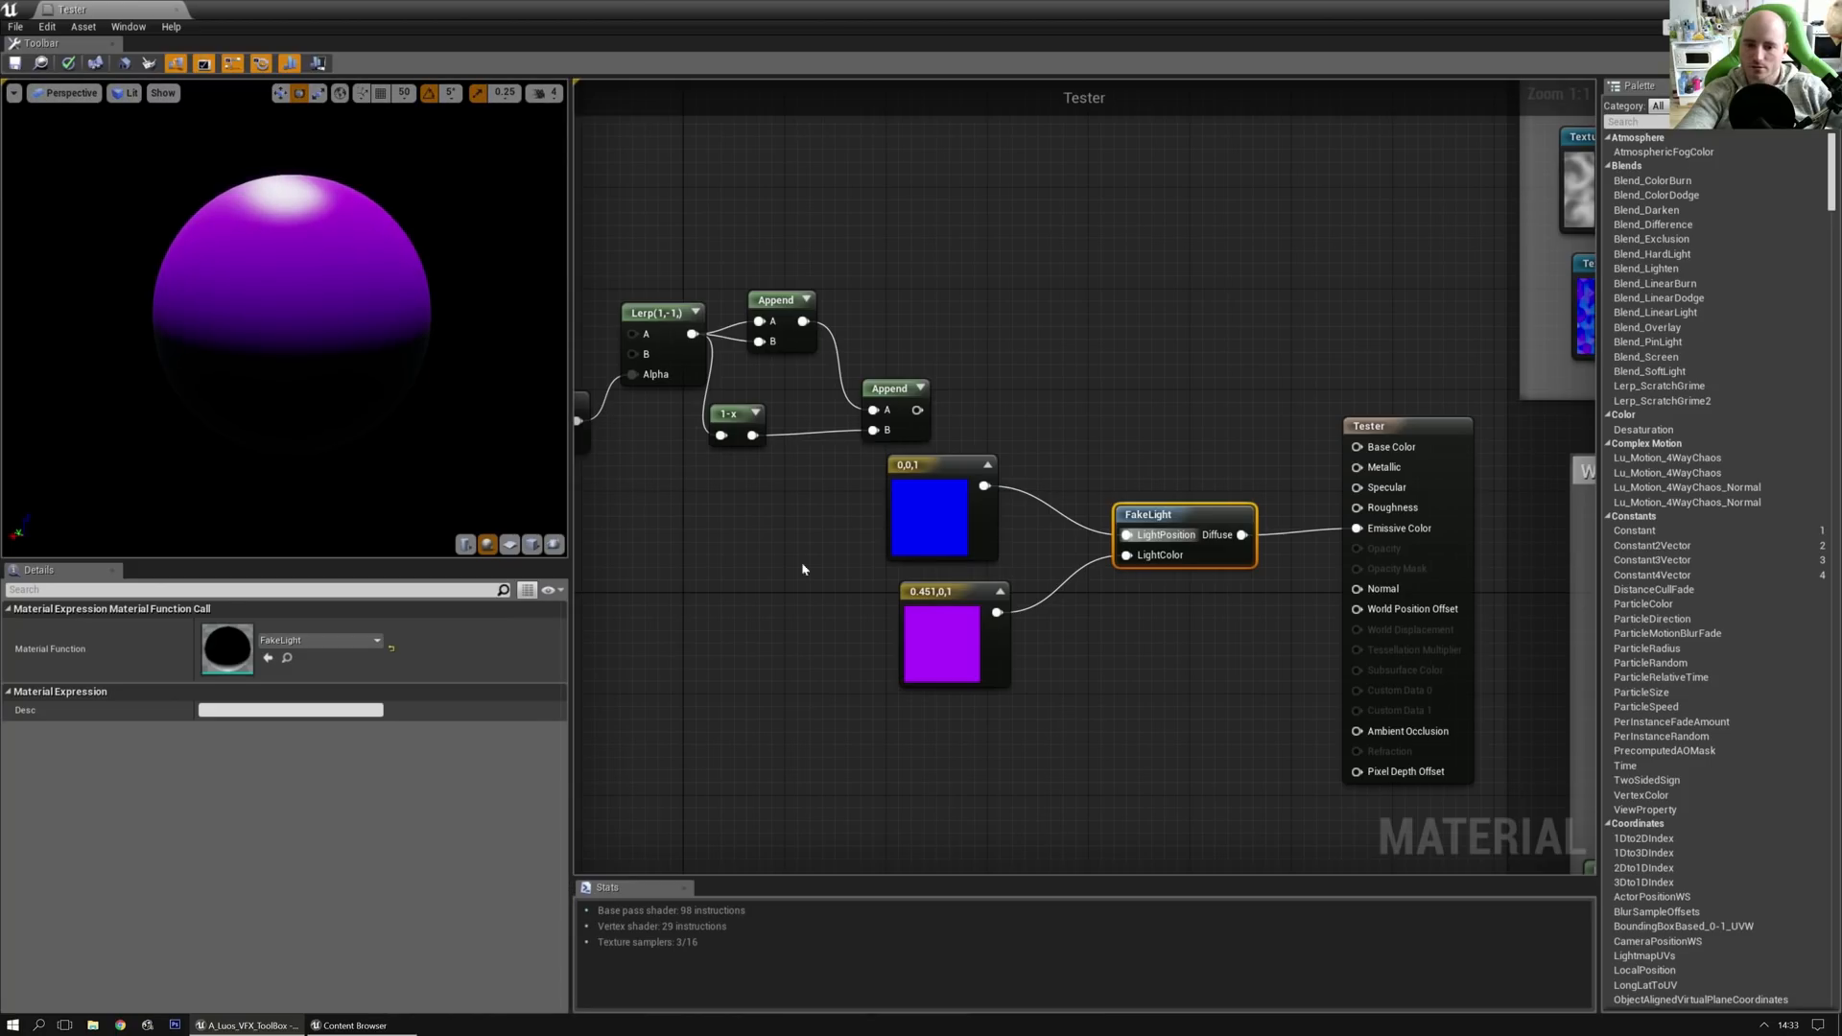
Step: Change the light position constant to R 1, G 0, B 0
left_click(936, 488)
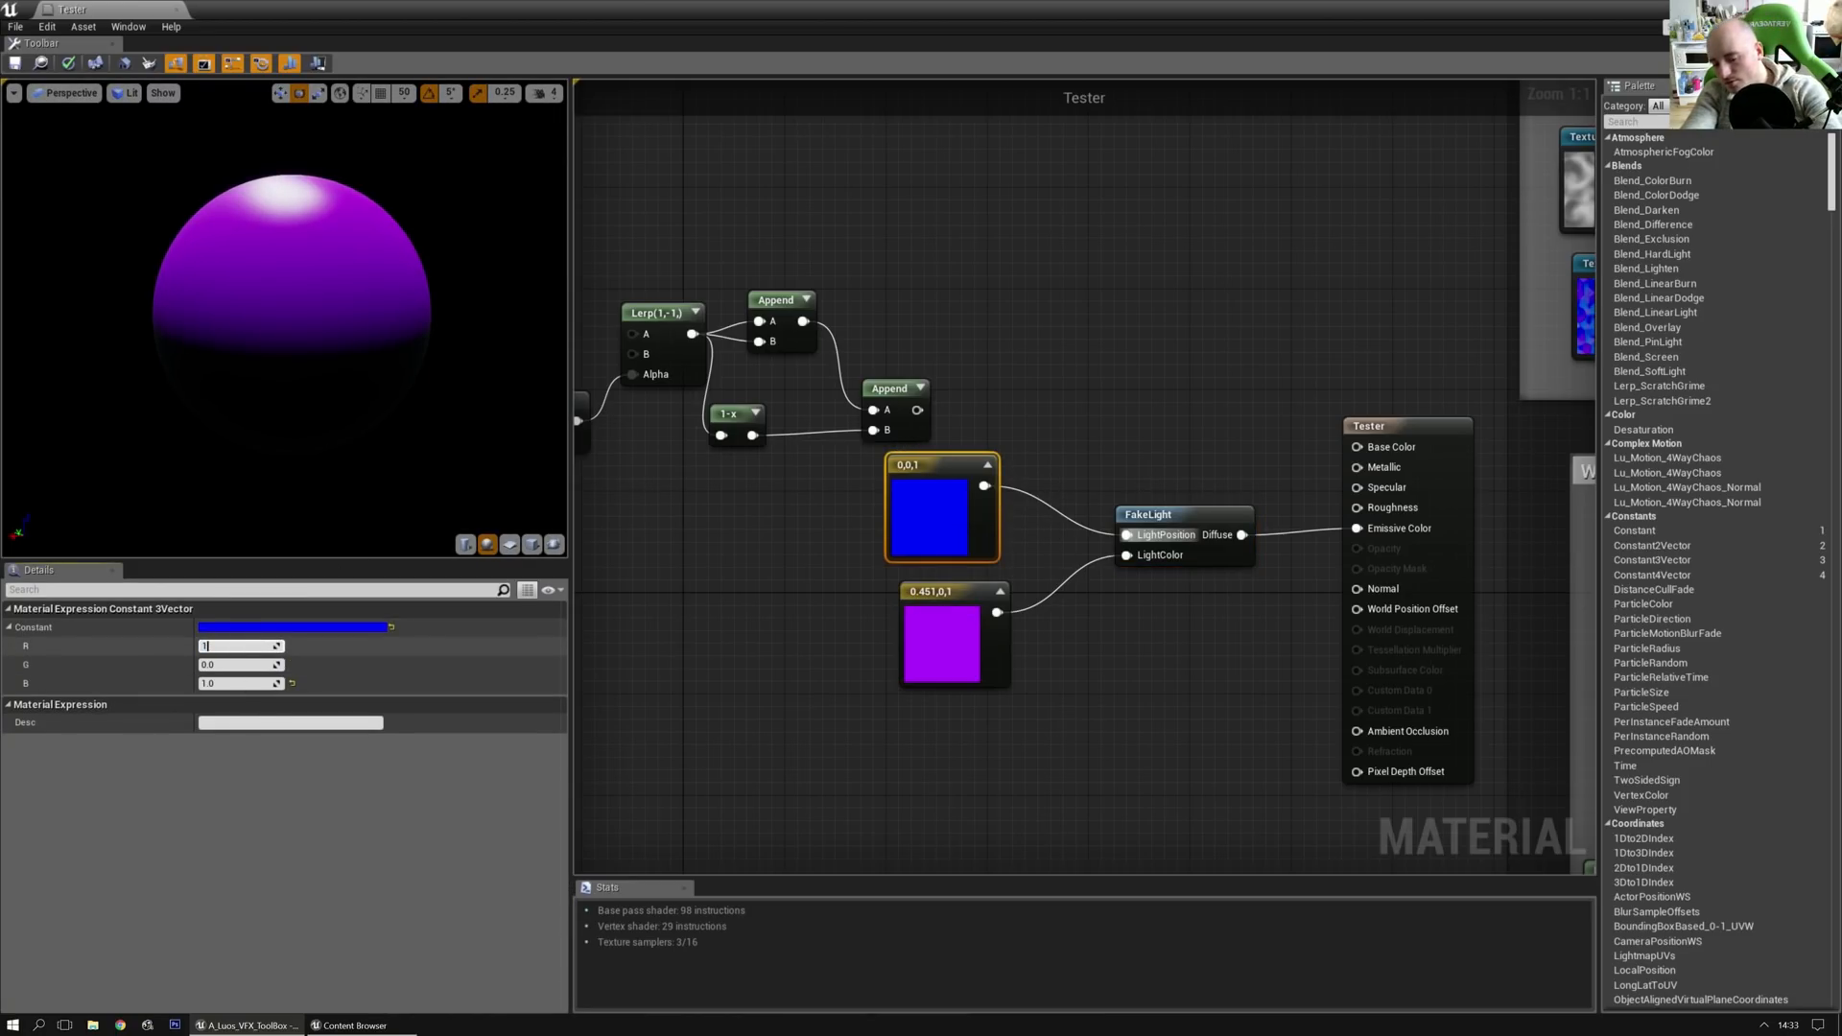
key("Tab")
key("Tab")
type("0")
key("Return")
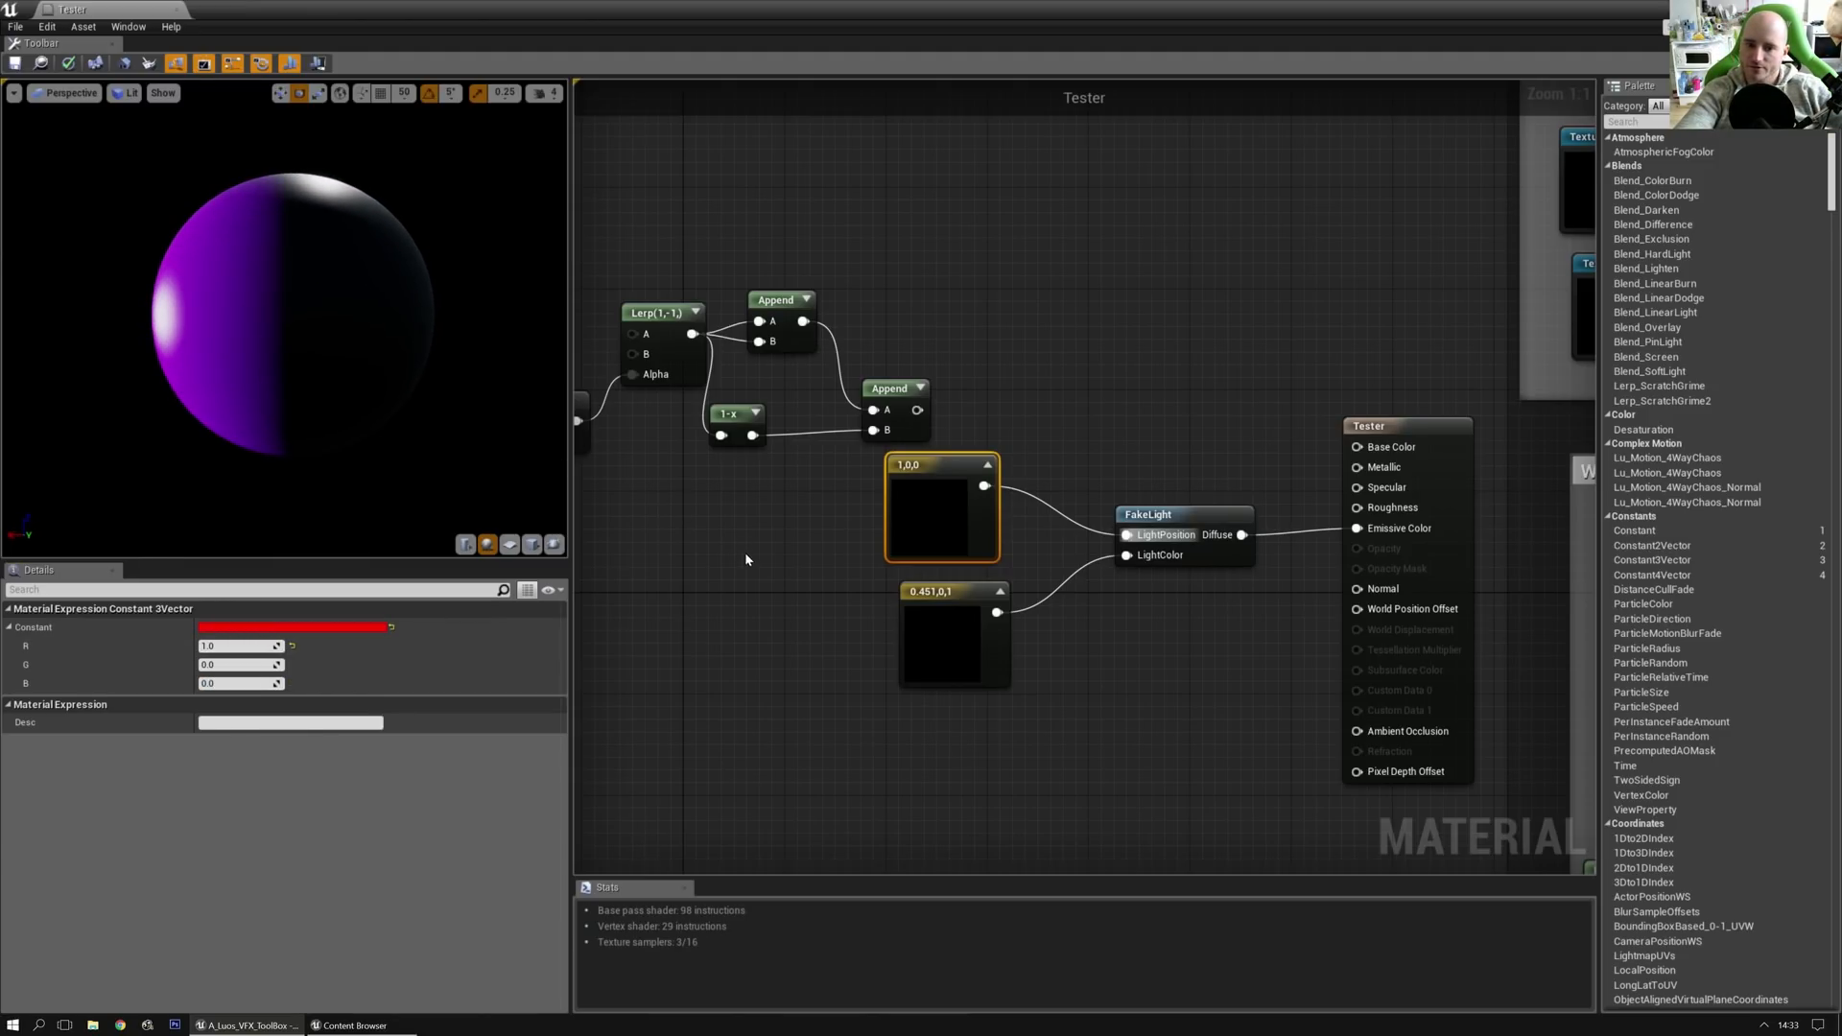
Step: Reconnect the second Append's output to FakeLight's LightPosition and change the LightColor constant to green (0, 1, 0.347)
right_click_drag(742, 560, 802, 548)
left_click_drag(1091, 420, 1301, 545)
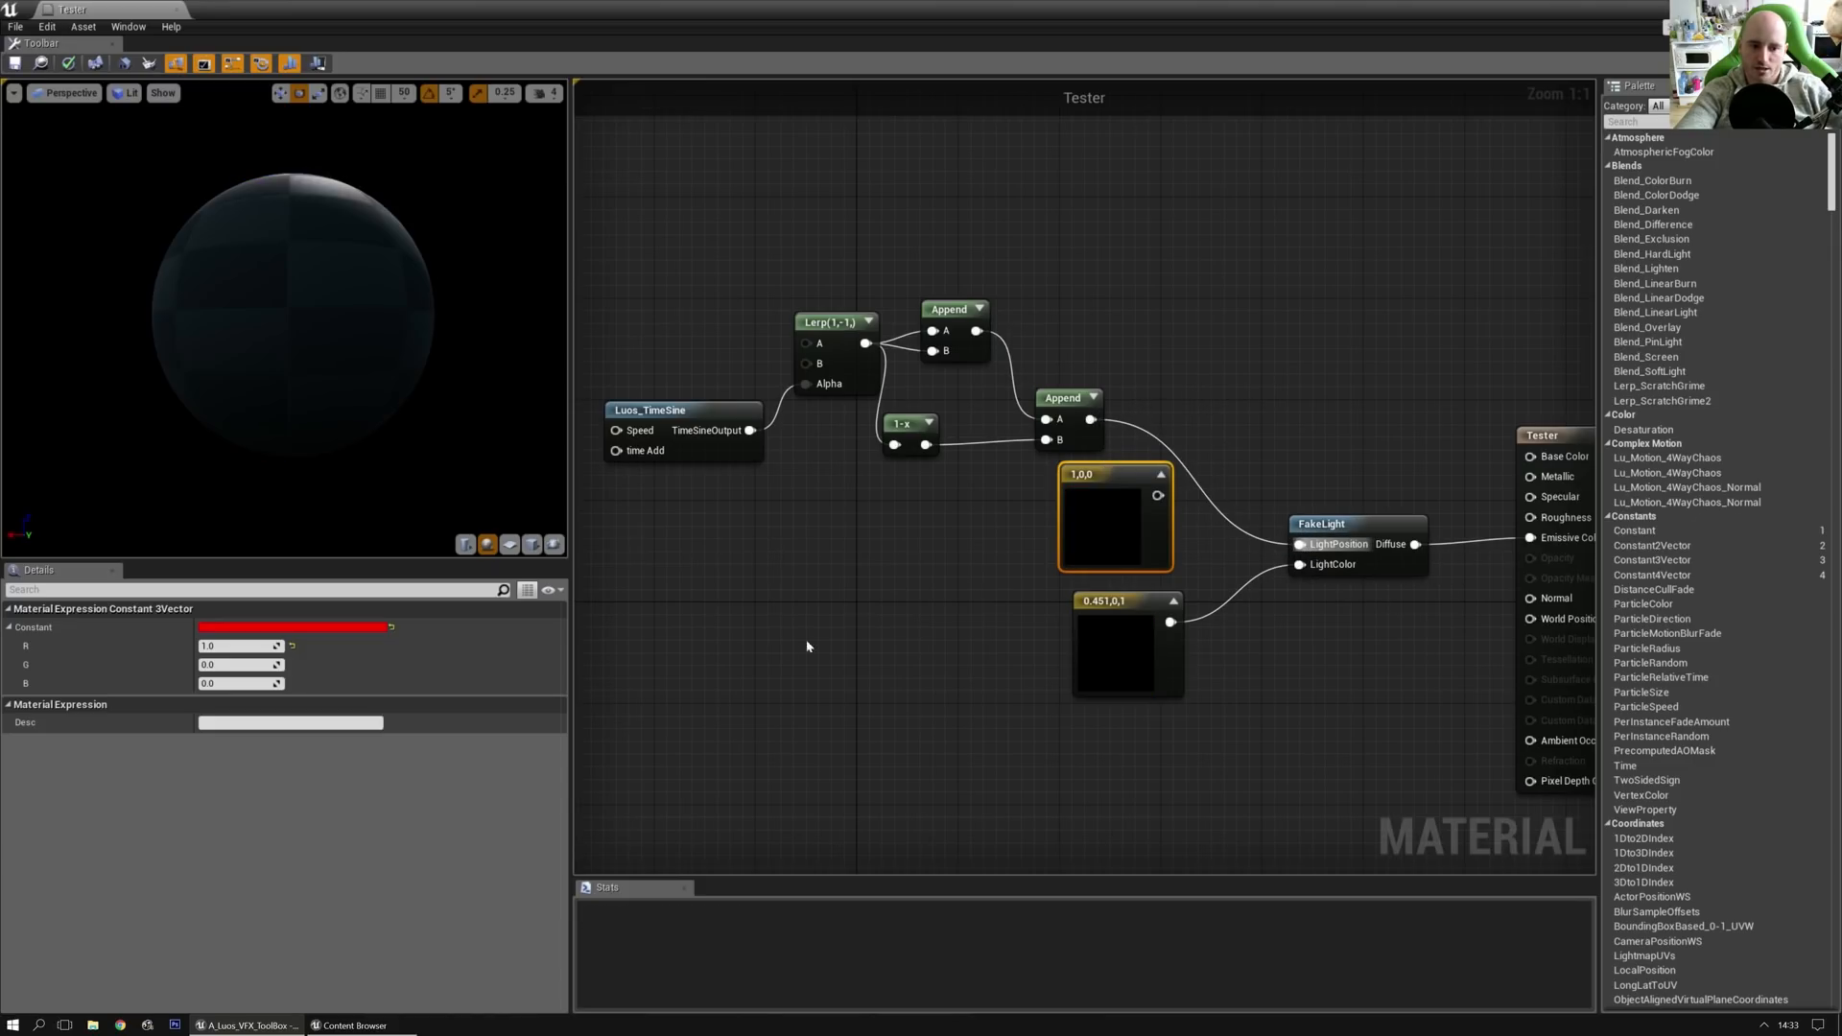
left_click(1123, 648)
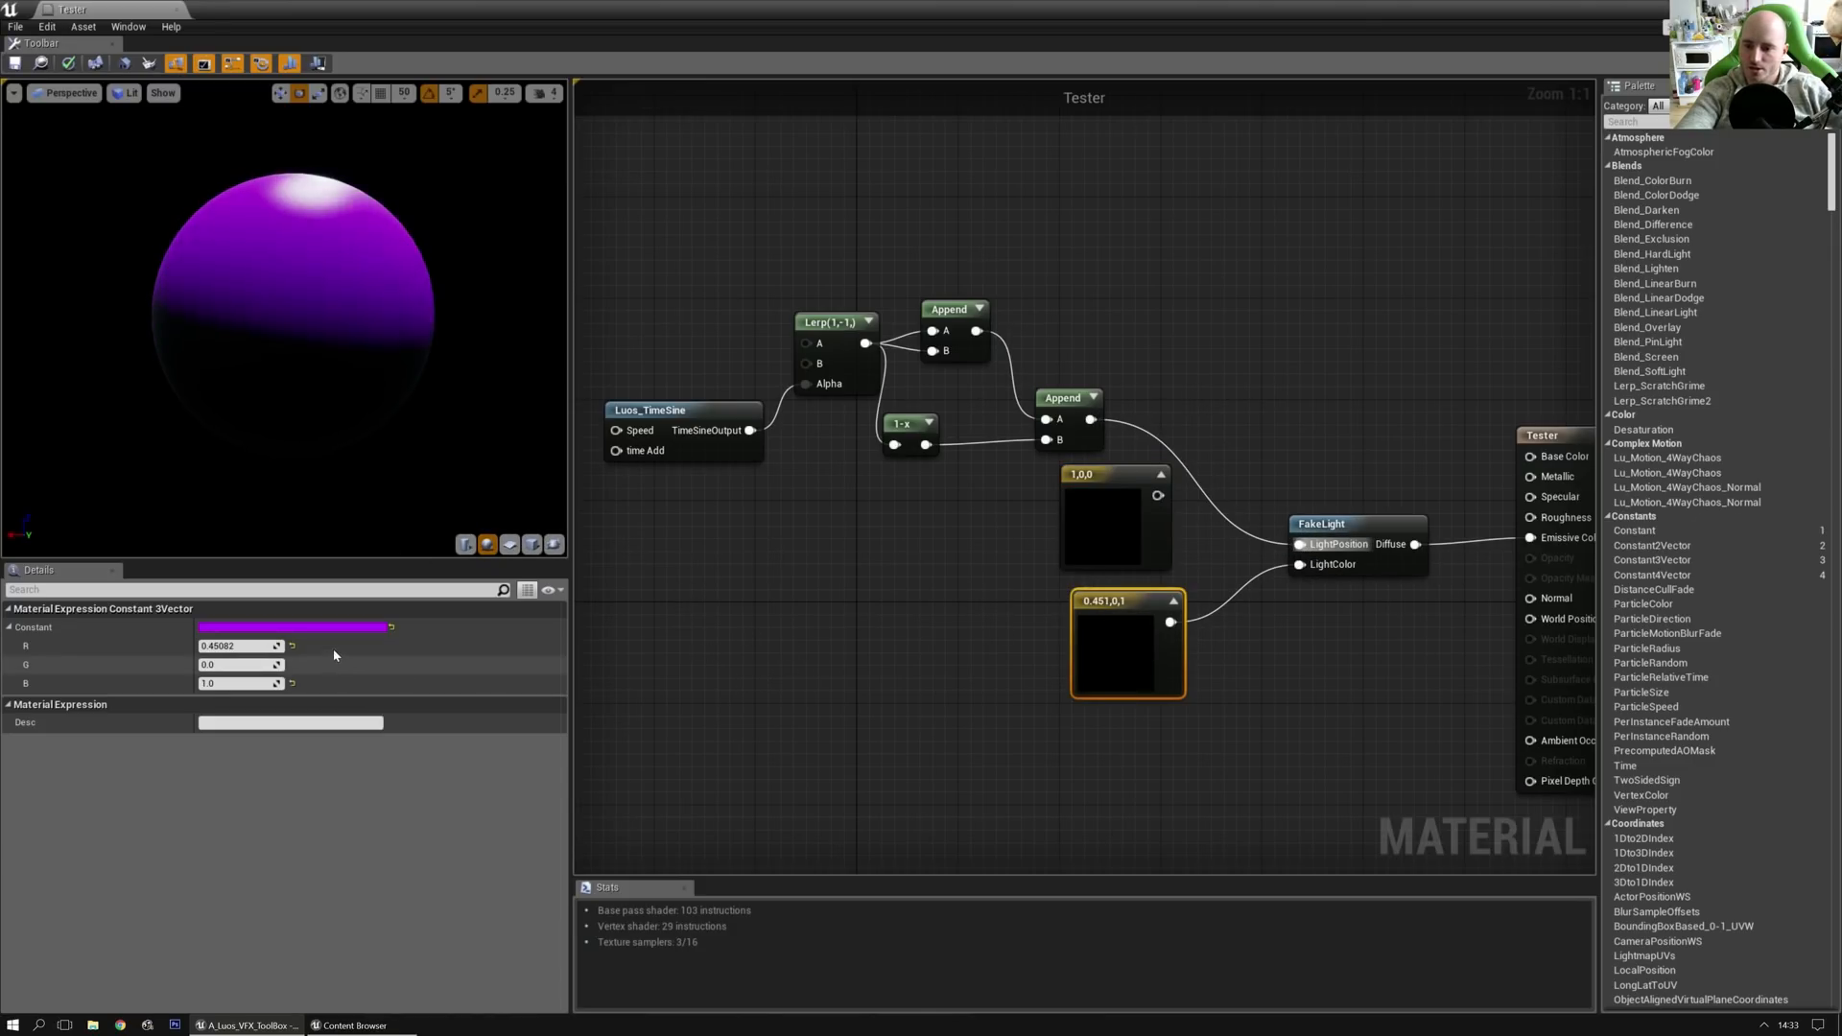
left_click(339, 628)
left_click(382, 809)
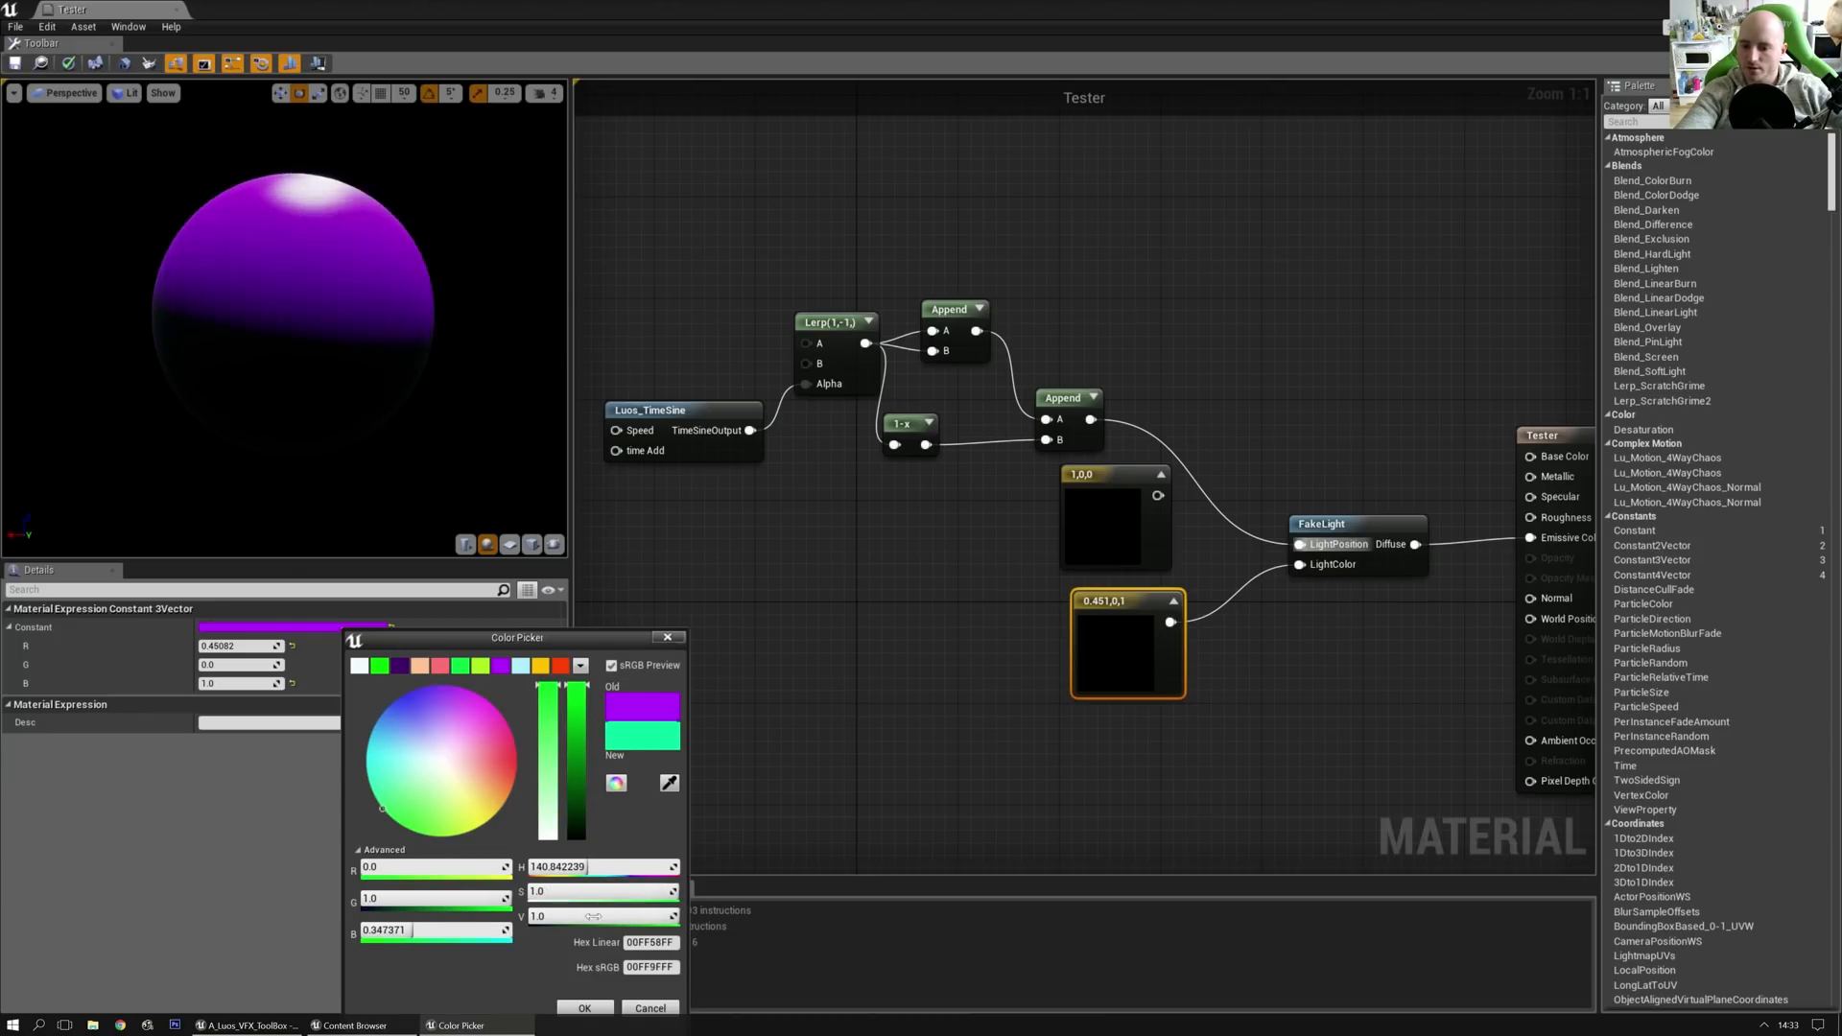
left_click(584, 1007)
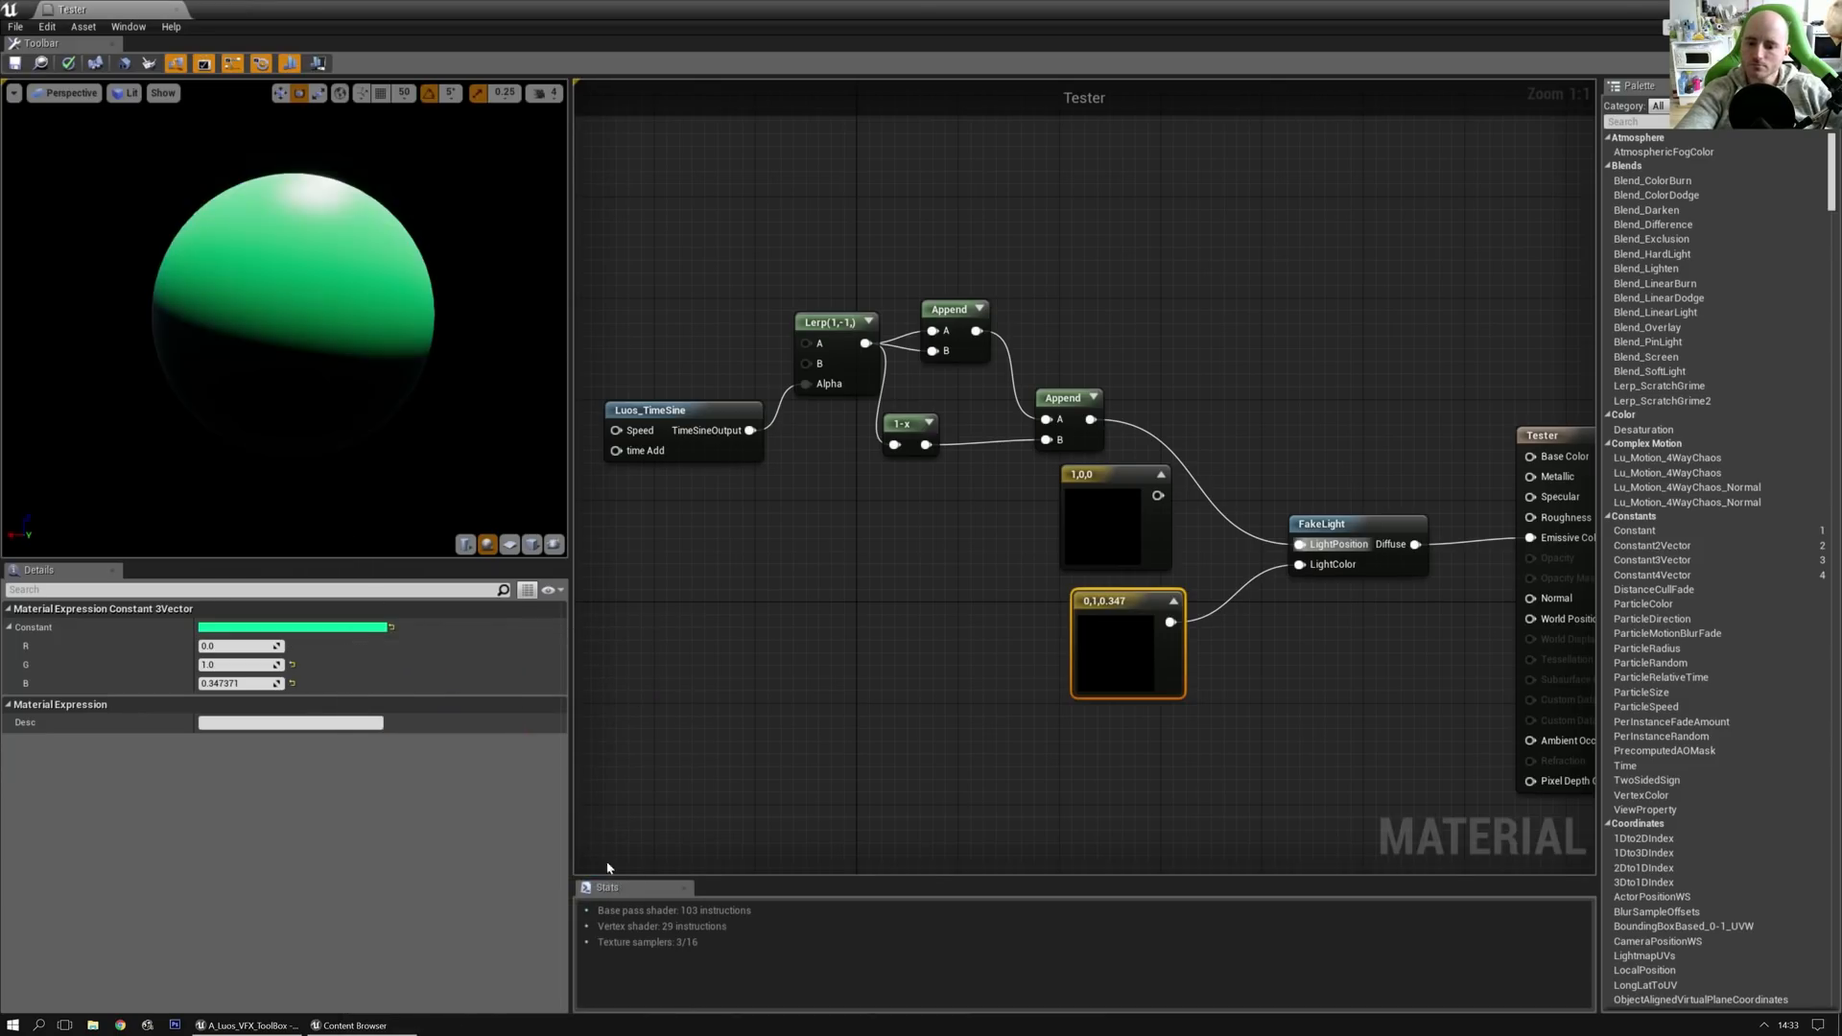
mouse_move(312, 336)
left_mouse_down()
mouse_move(286, 337)
mouse_move(312, 336)
left_mouse_up()
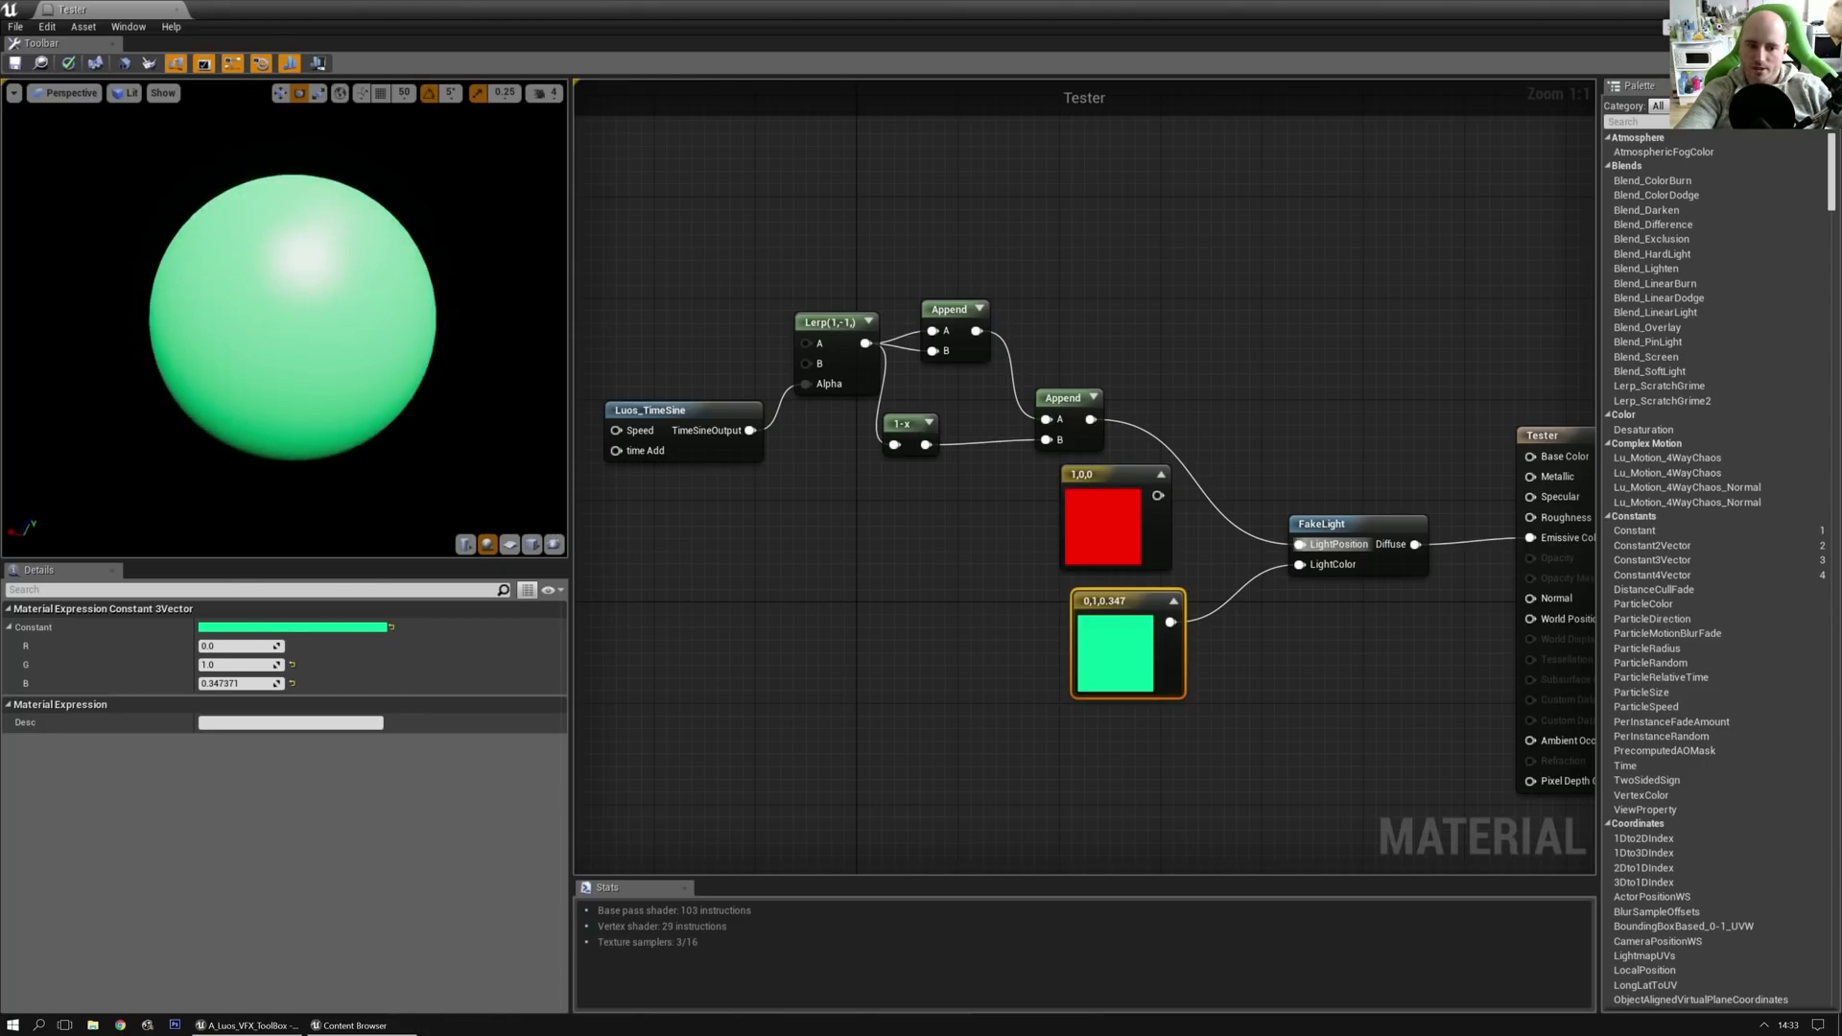
left_click(769, 584)
left_click_drag(484, 351, 480, 350)
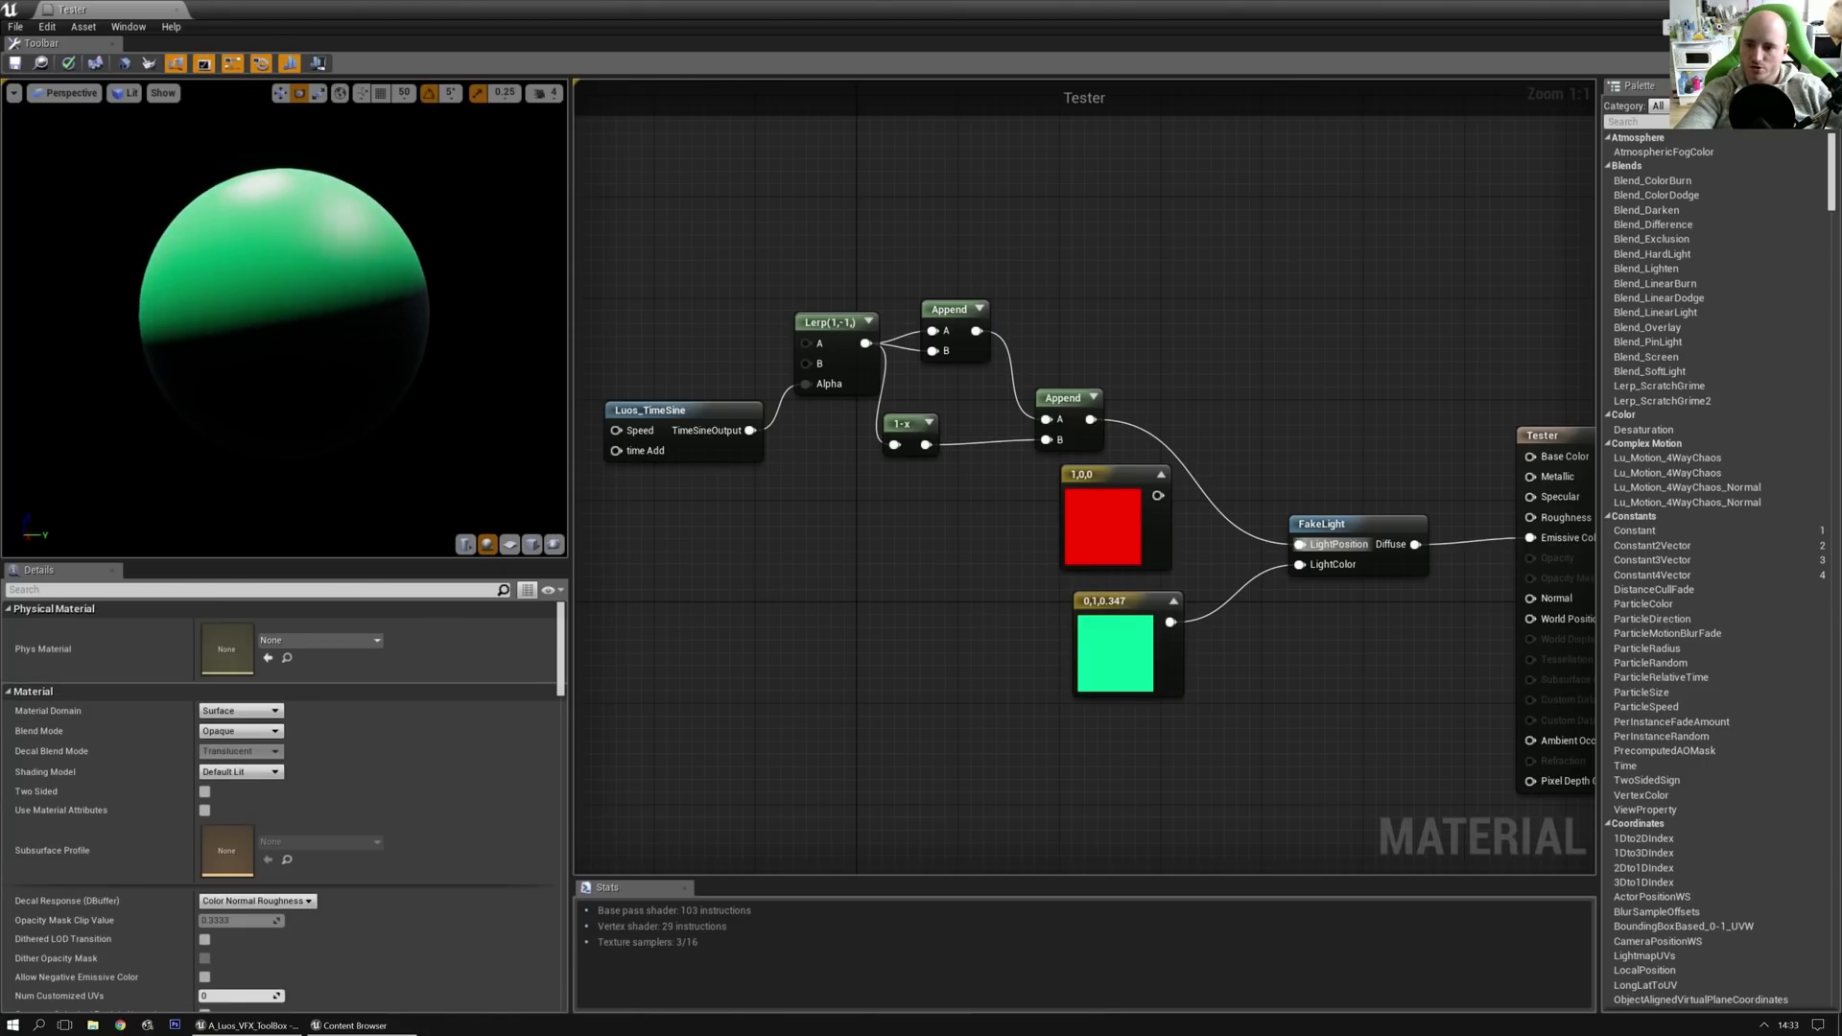
Step: Delete the pasted FakeLight test network, including both color constants, in front of the Tester node
right_click_drag(772, 493, 947, 468)
left_click_drag(777, 187, 1325, 711)
right_click_drag(1499, 698, 626, 371)
key("Delete")
Step: Copy the nodes of the "Particle > random uv" comment group and paste them in front of the Tester node
scroll(1320, 574, "down", 3)
right_click_drag(1321, 574, 994, 286)
right_click_drag(1154, 704, 1155, 556)
right_click_drag(1233, 448, 787, 768)
right_click_drag(916, 136, 758, 413)
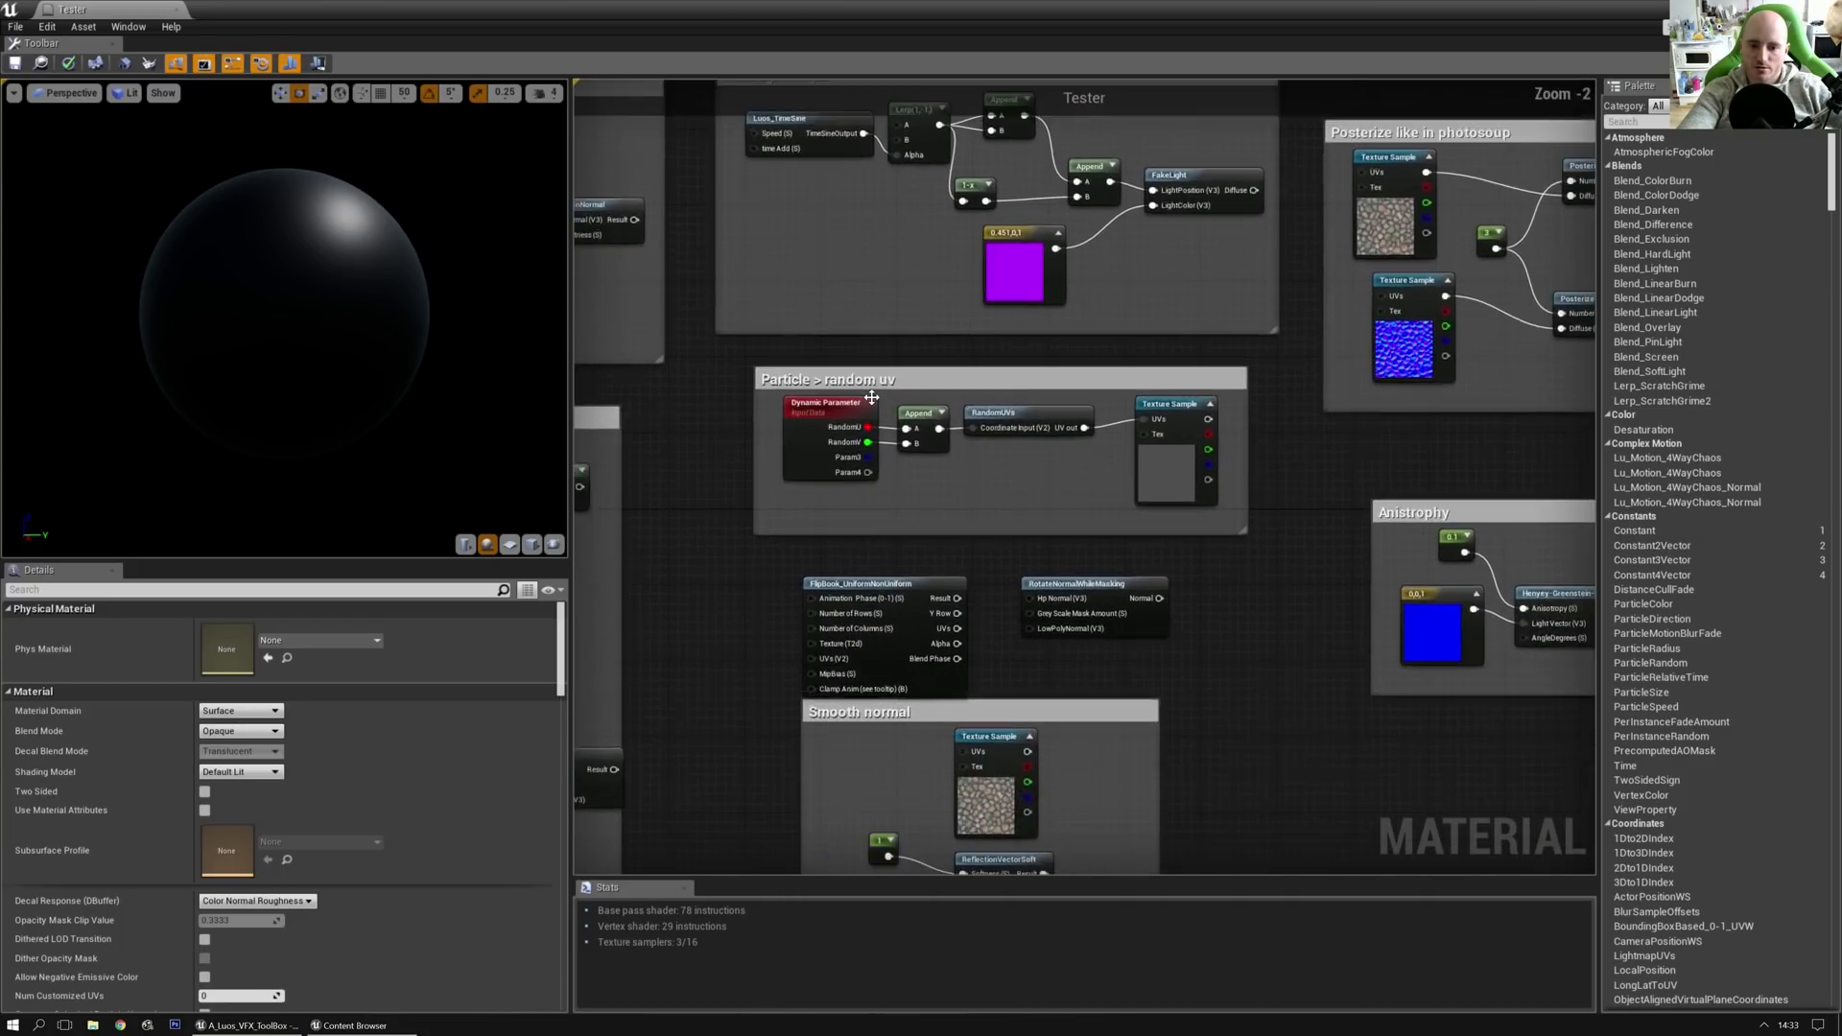
scroll(708, 426, "up", 3)
left_click_drag(739, 422, 1252, 481)
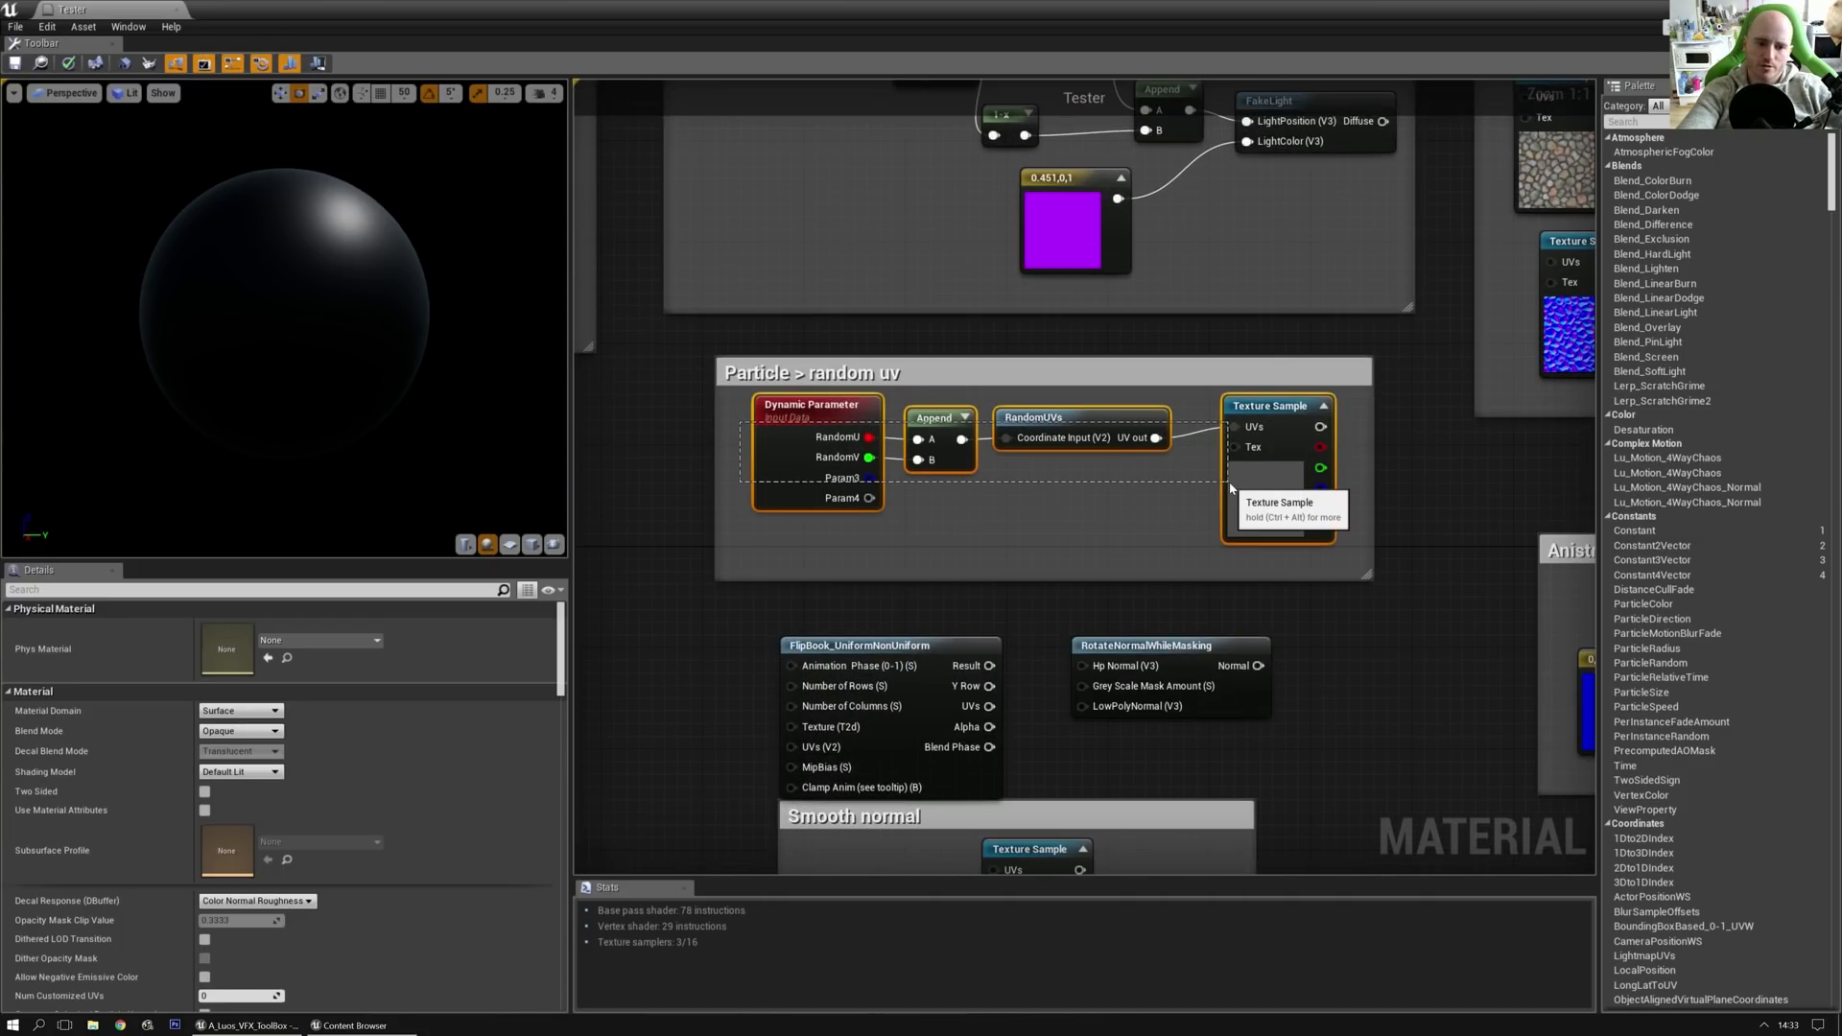
right_click_drag(987, 497, 1428, 513)
scroll(1011, 502, "down", 4)
right_click_drag(675, 515, 846, 461)
scroll(1065, 484, "up", 3)
left_click(733, 428)
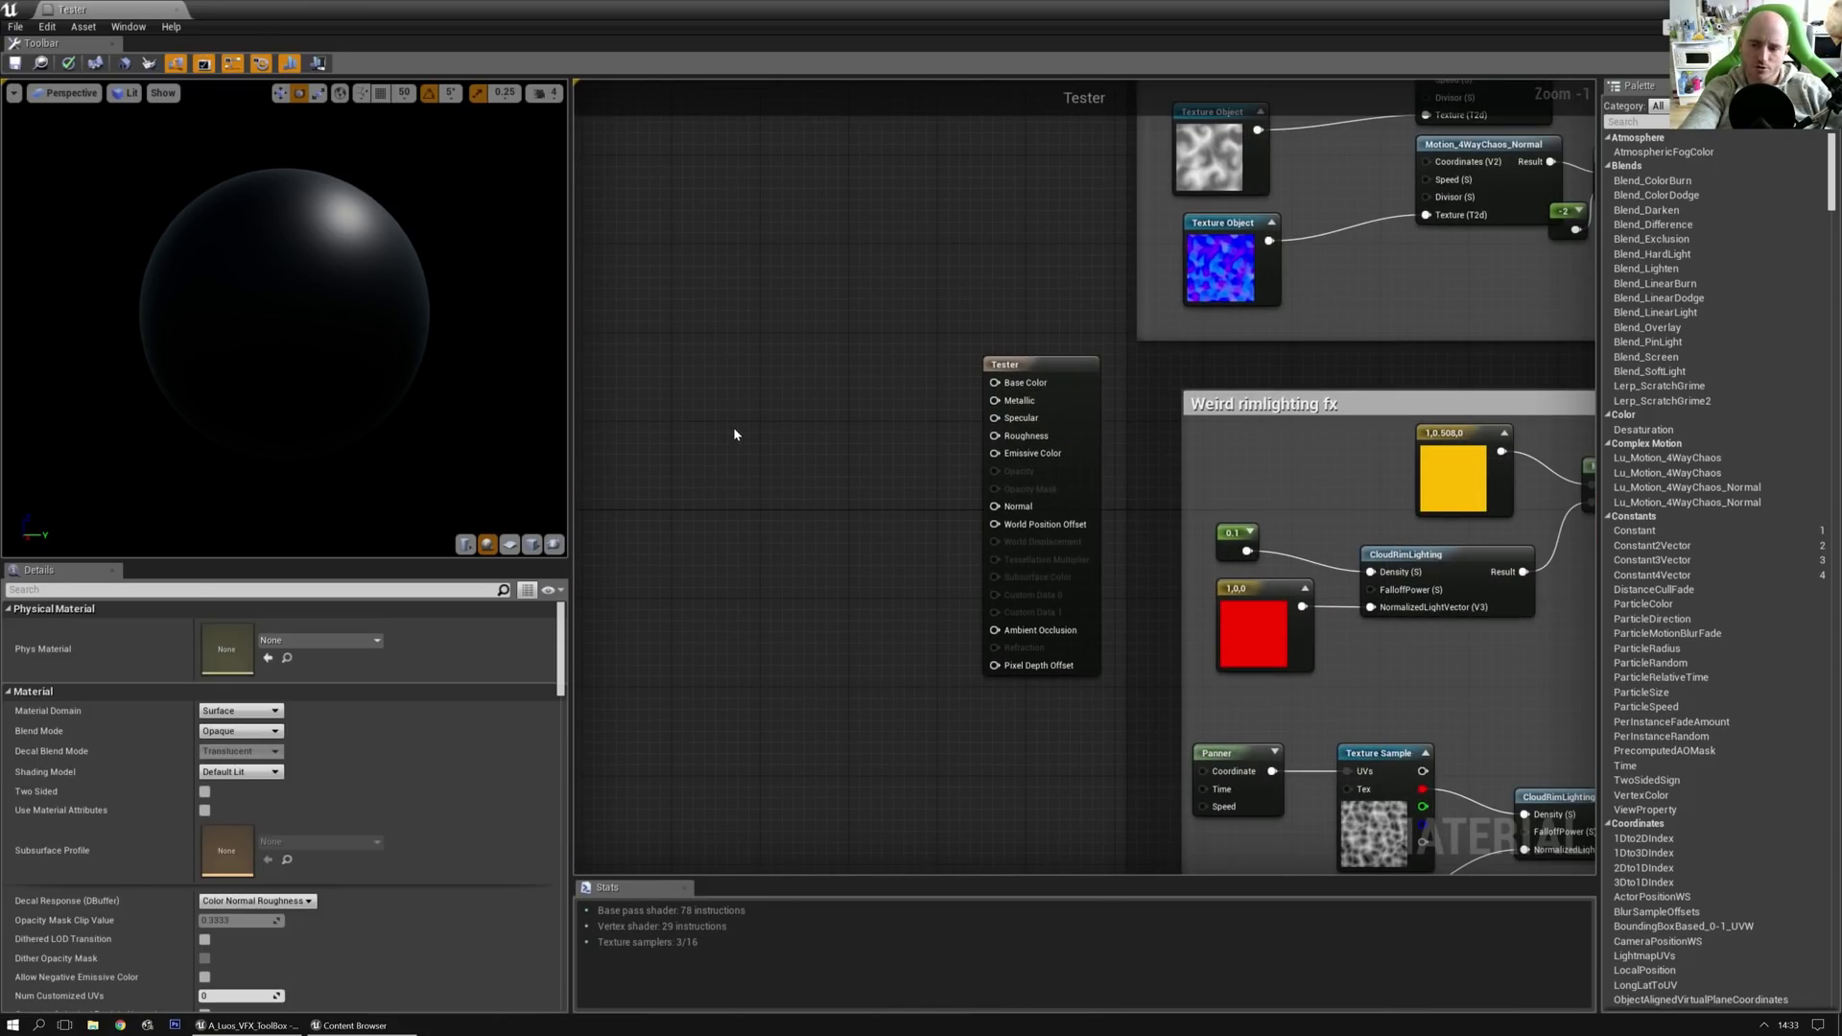
key("ctrl+v")
scroll(823, 440, "up", 1)
left_click_drag(988, 431, 876, 444)
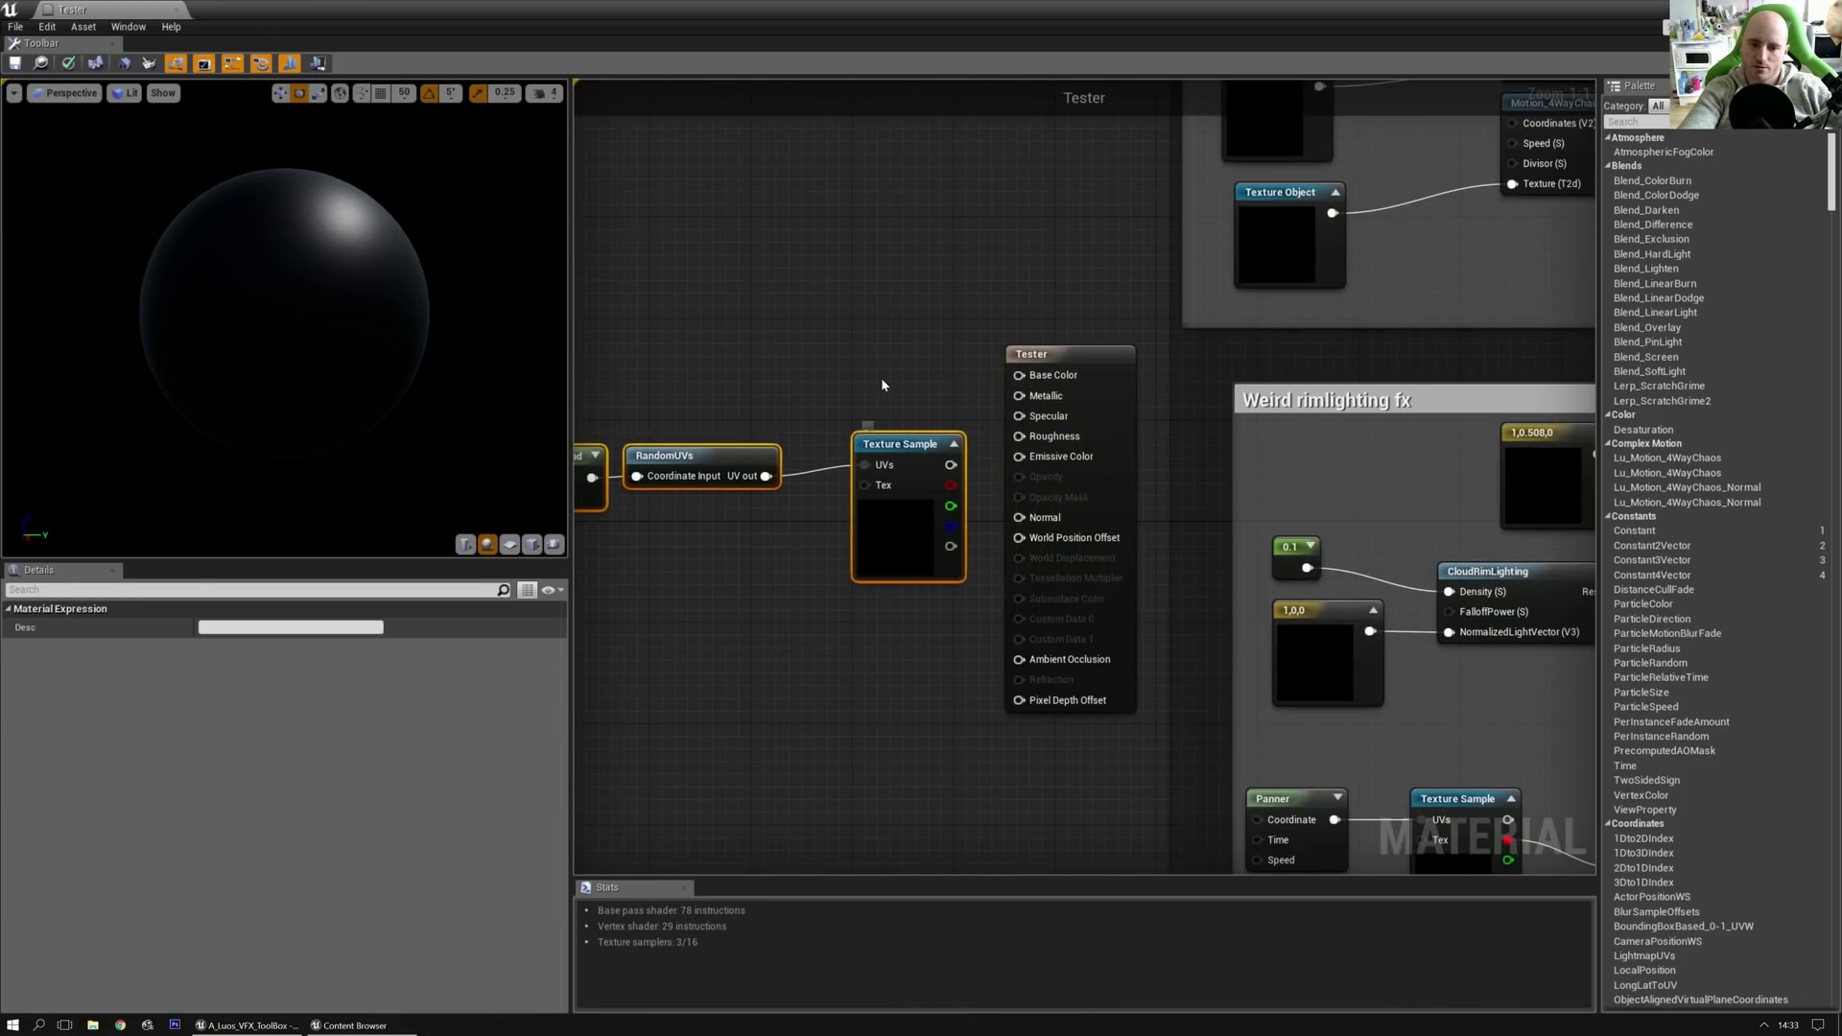
left_click(844, 376)
Step: Move the pasted Texture Sample closer to RandomUVs and connect its RGB output to Tester's Emissive Color
right_click_drag(844, 374, 978, 345)
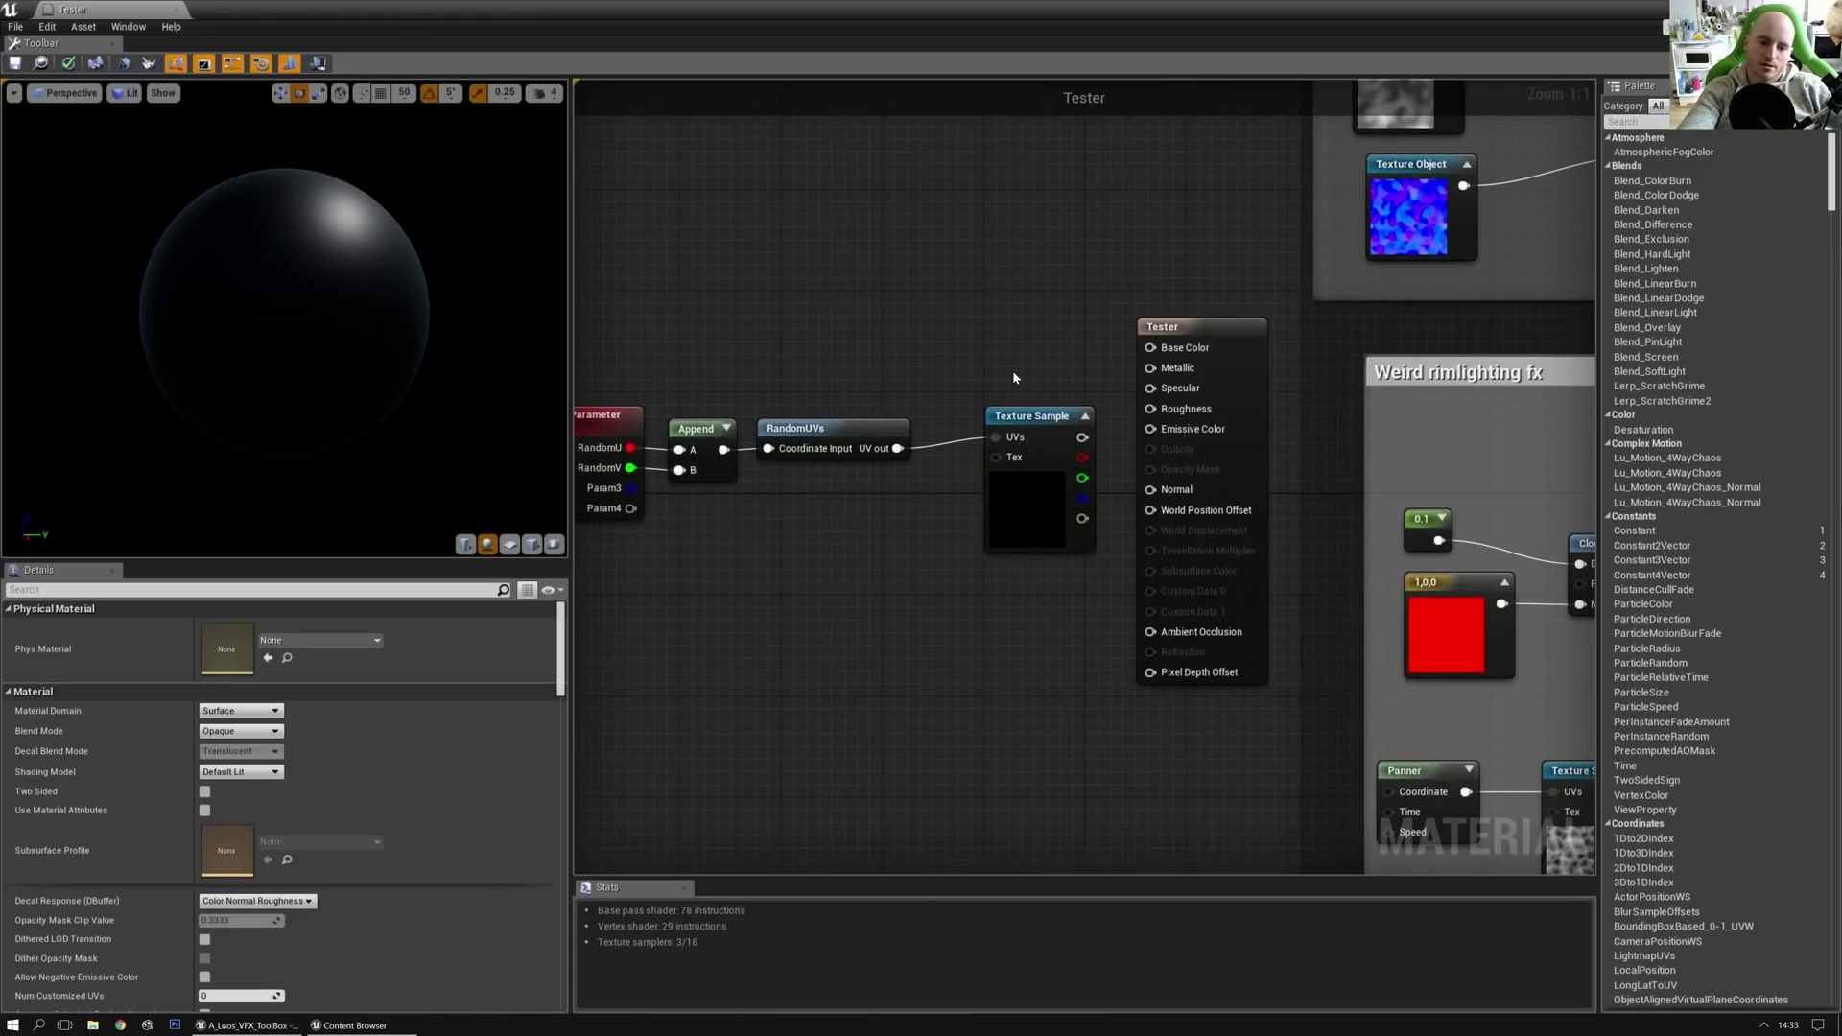
left_click(984, 429)
left_click(979, 379)
left_click_drag(1031, 449, 1151, 431)
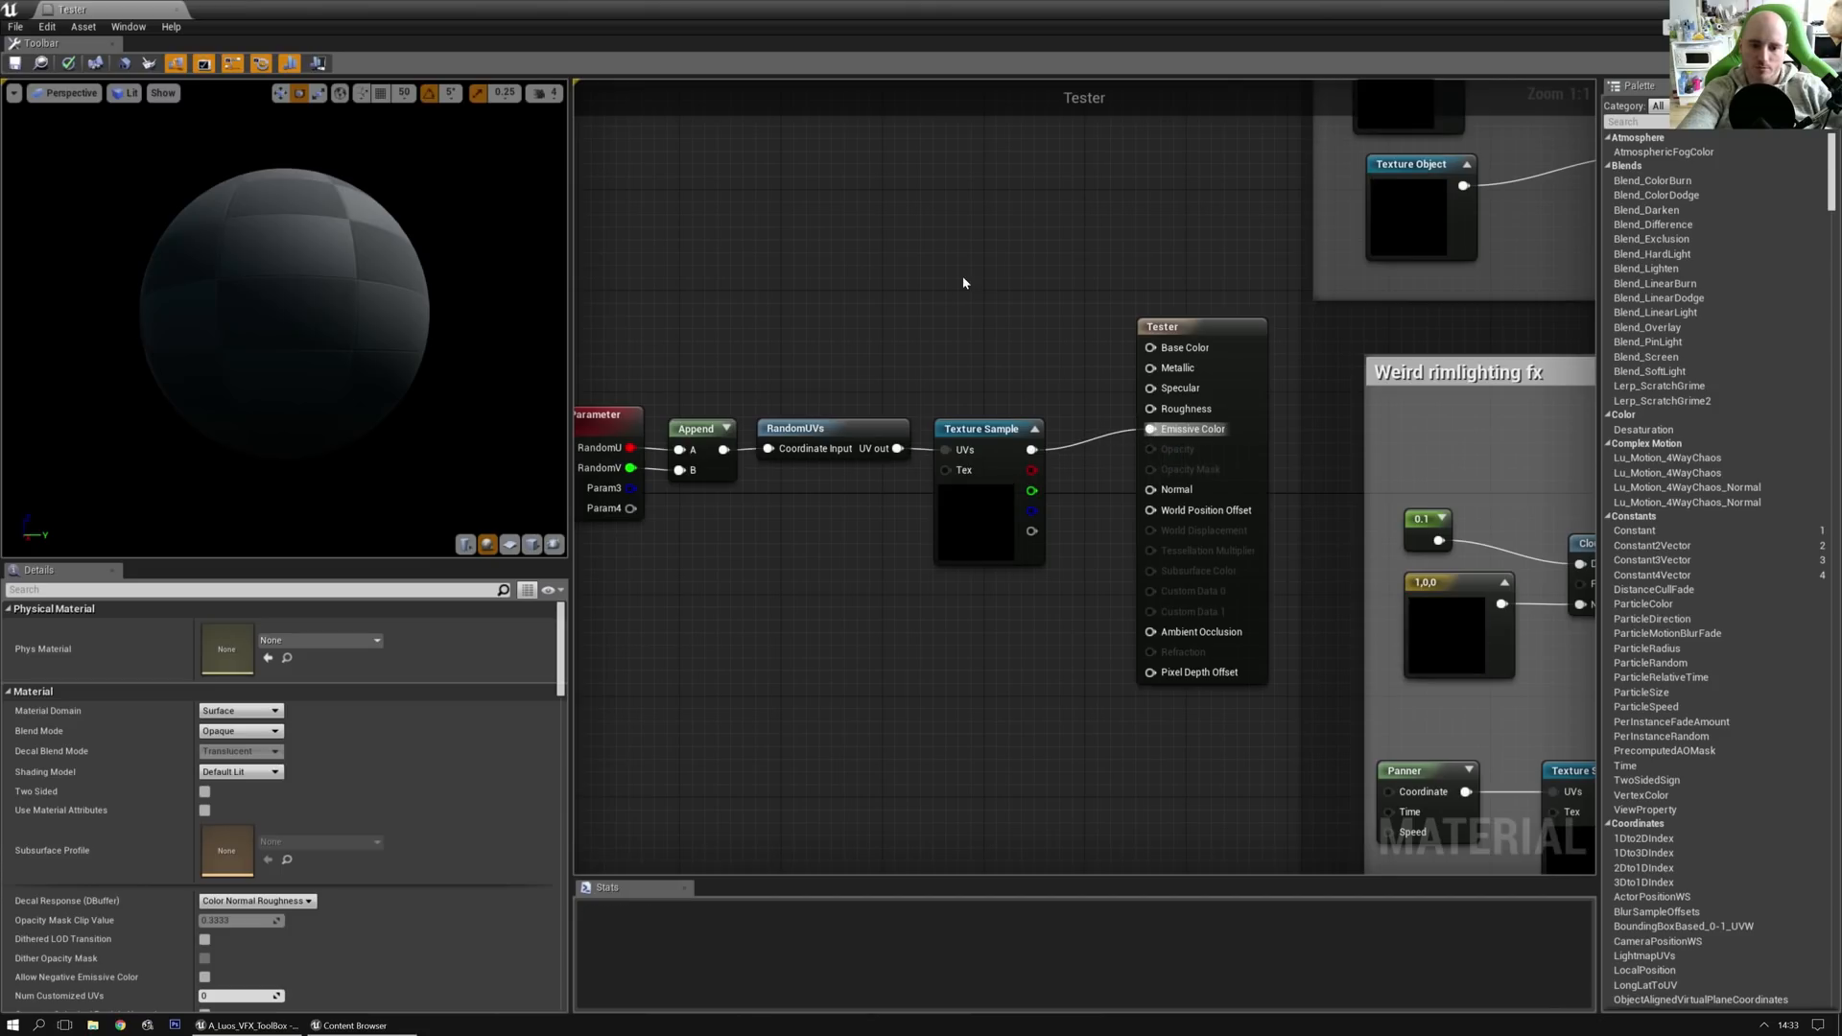
Step: Save the Tester material and move the Dynamic Parameter node slightly farther away from the Append node
left_click(14, 64)
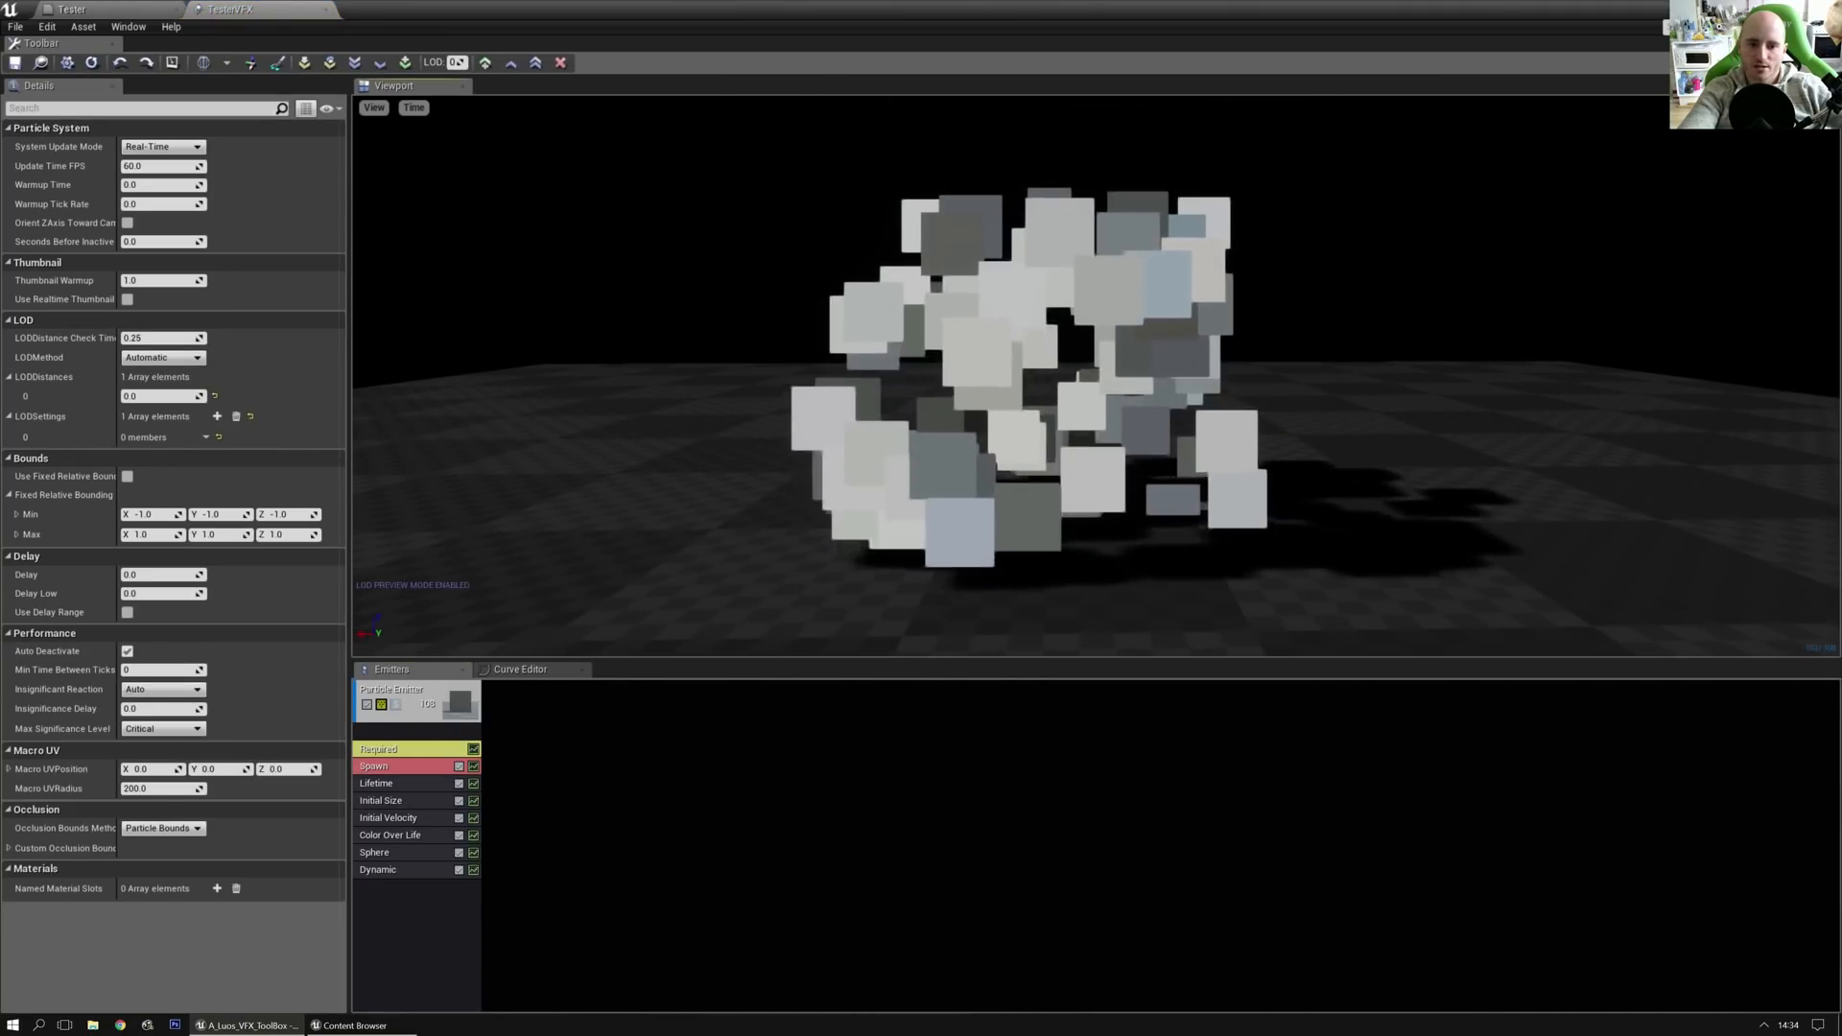
left_click(88, 13)
right_click_drag(874, 553, 889, 526)
right_click_drag(769, 495, 915, 482)
left_click(779, 381)
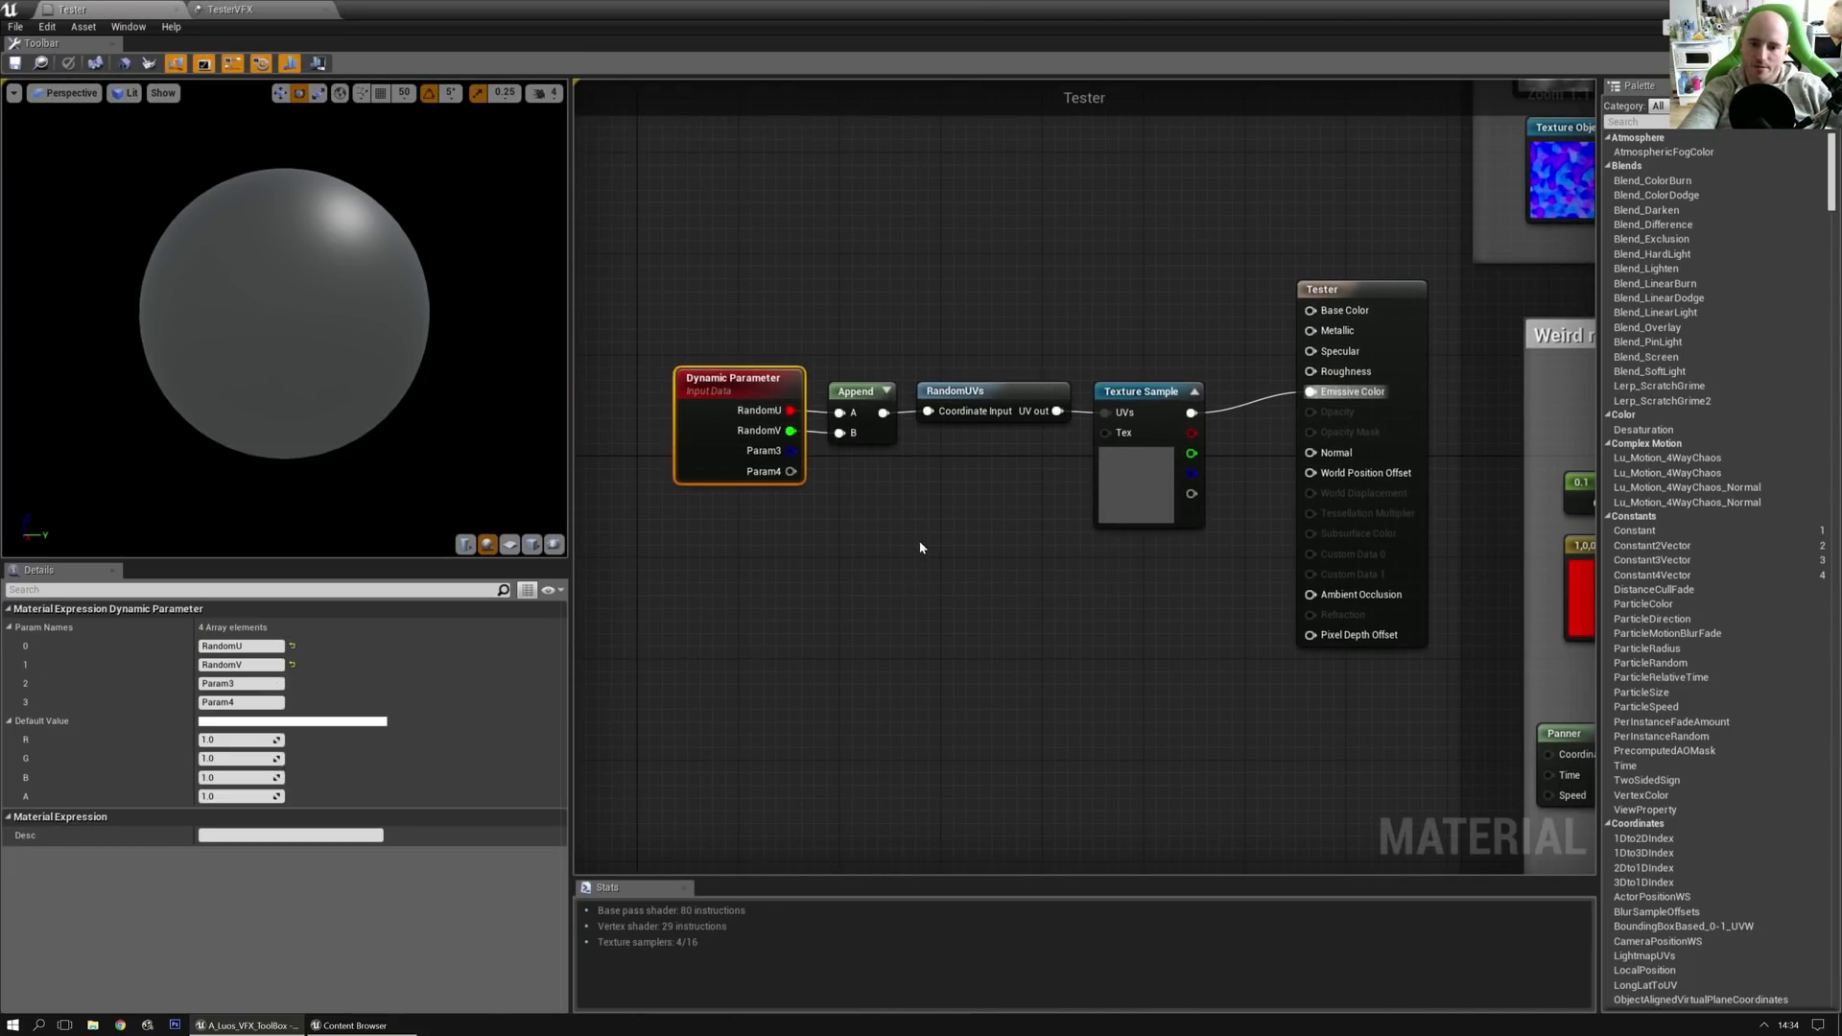
left_click_drag(762, 401, 714, 382)
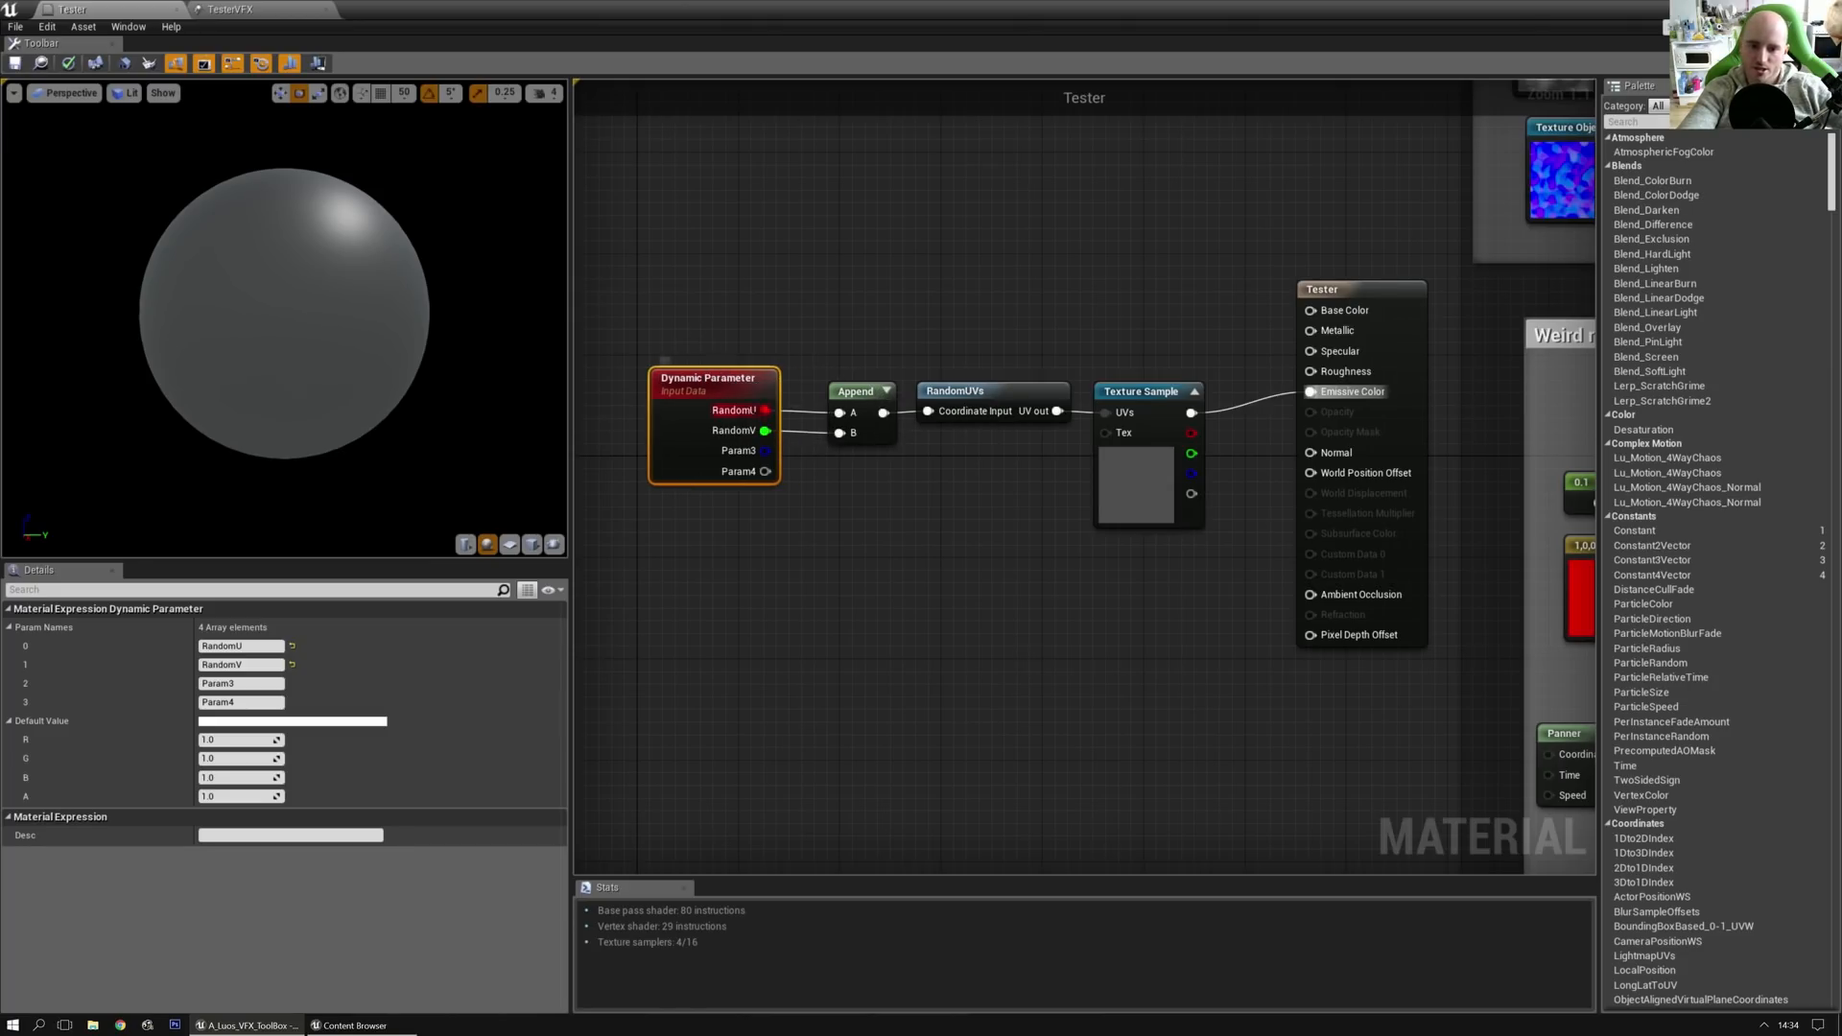
left_click(968, 510)
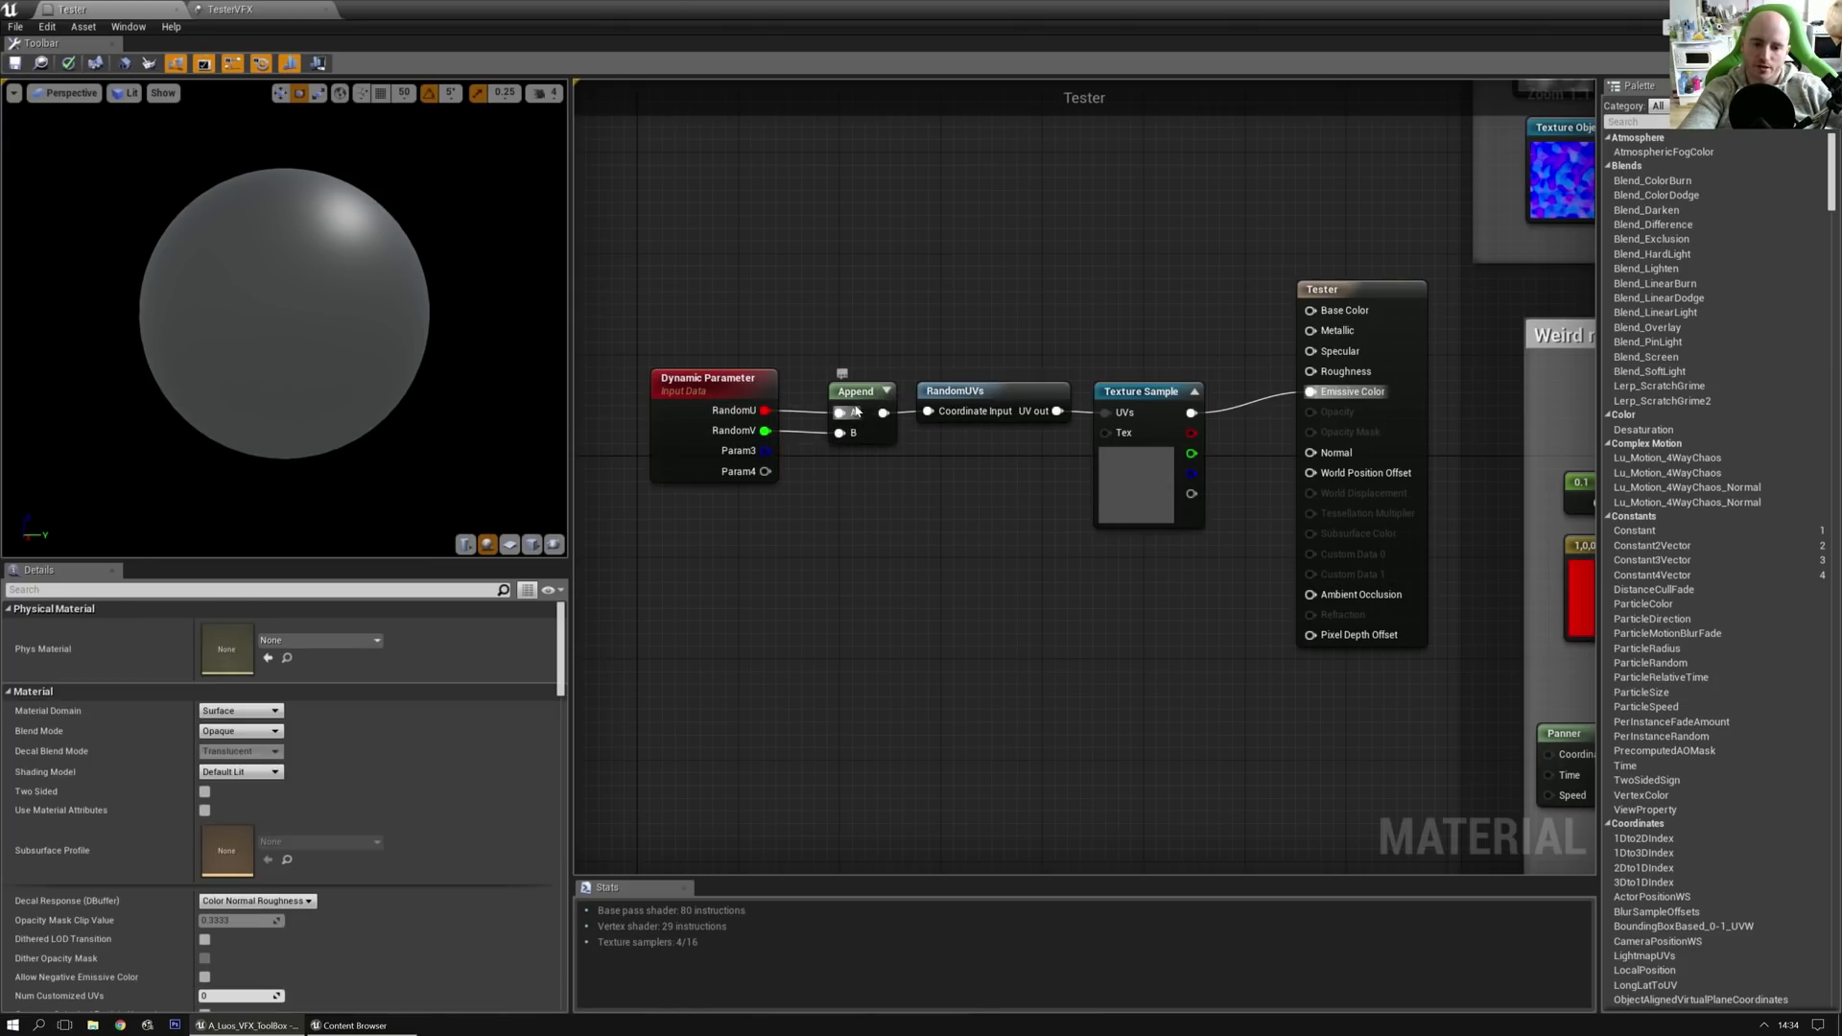
left_click(991, 391)
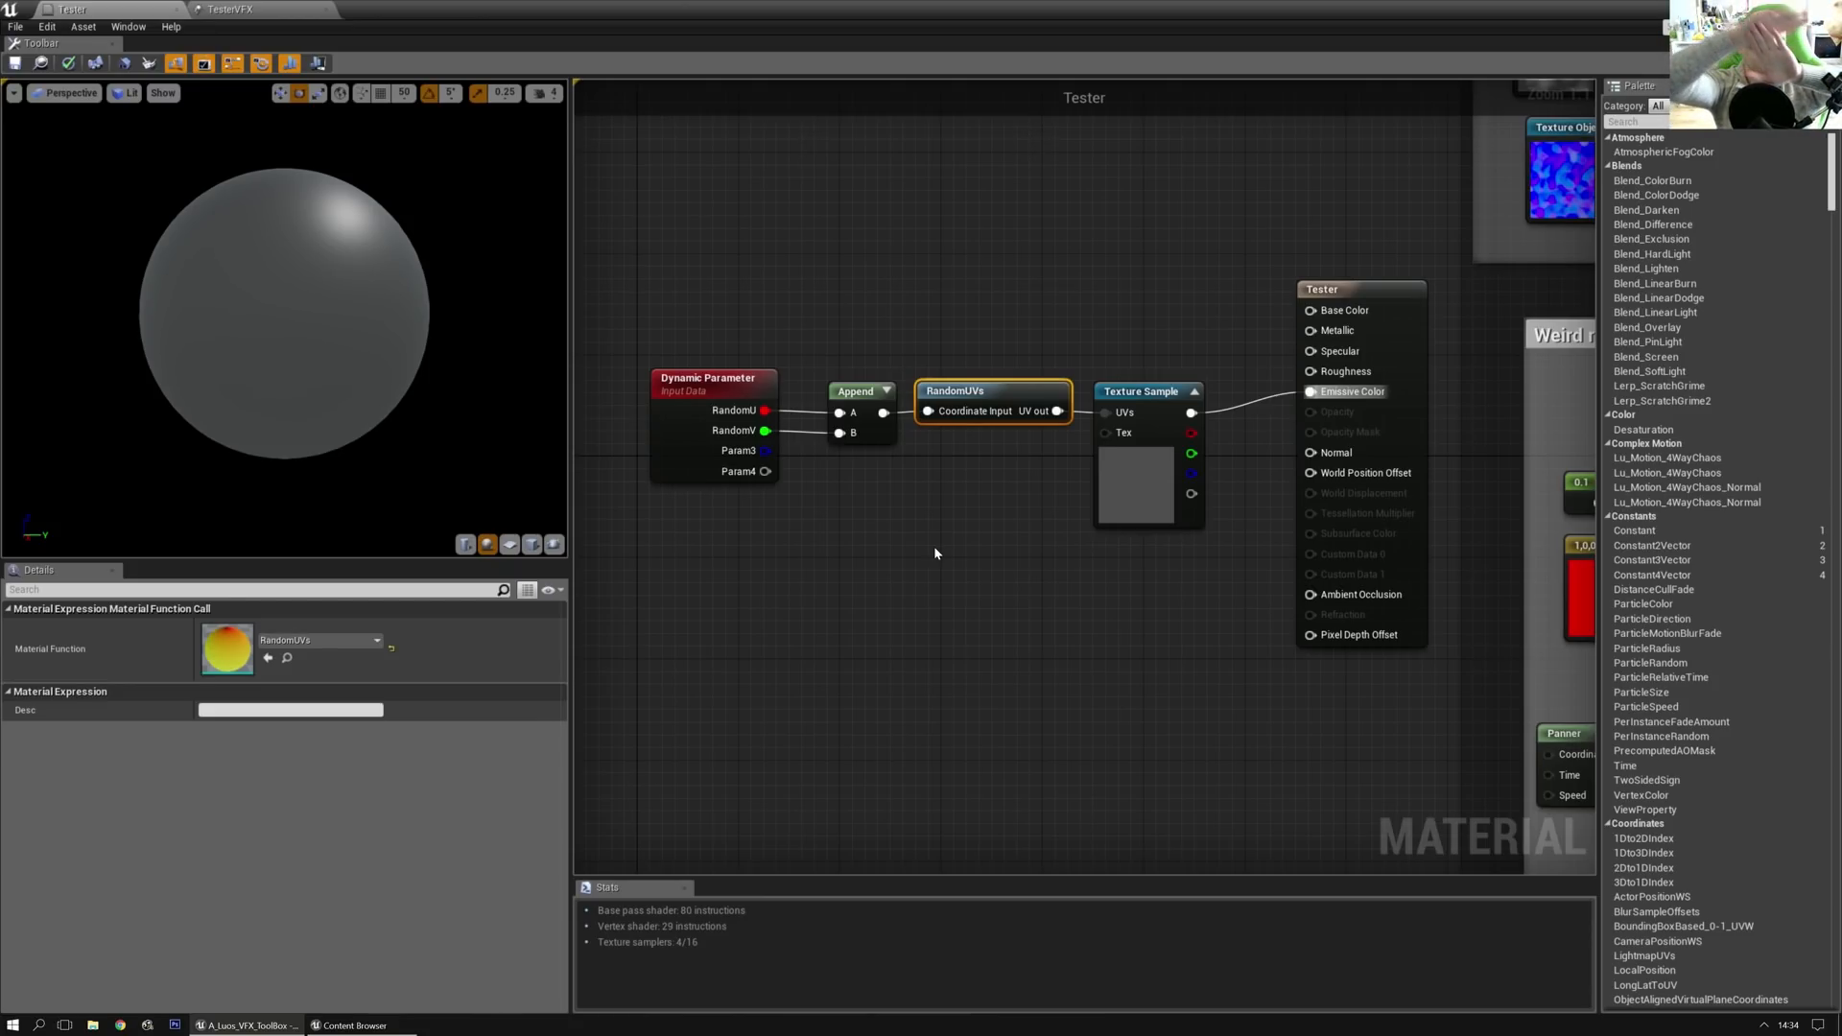
left_click(934, 553)
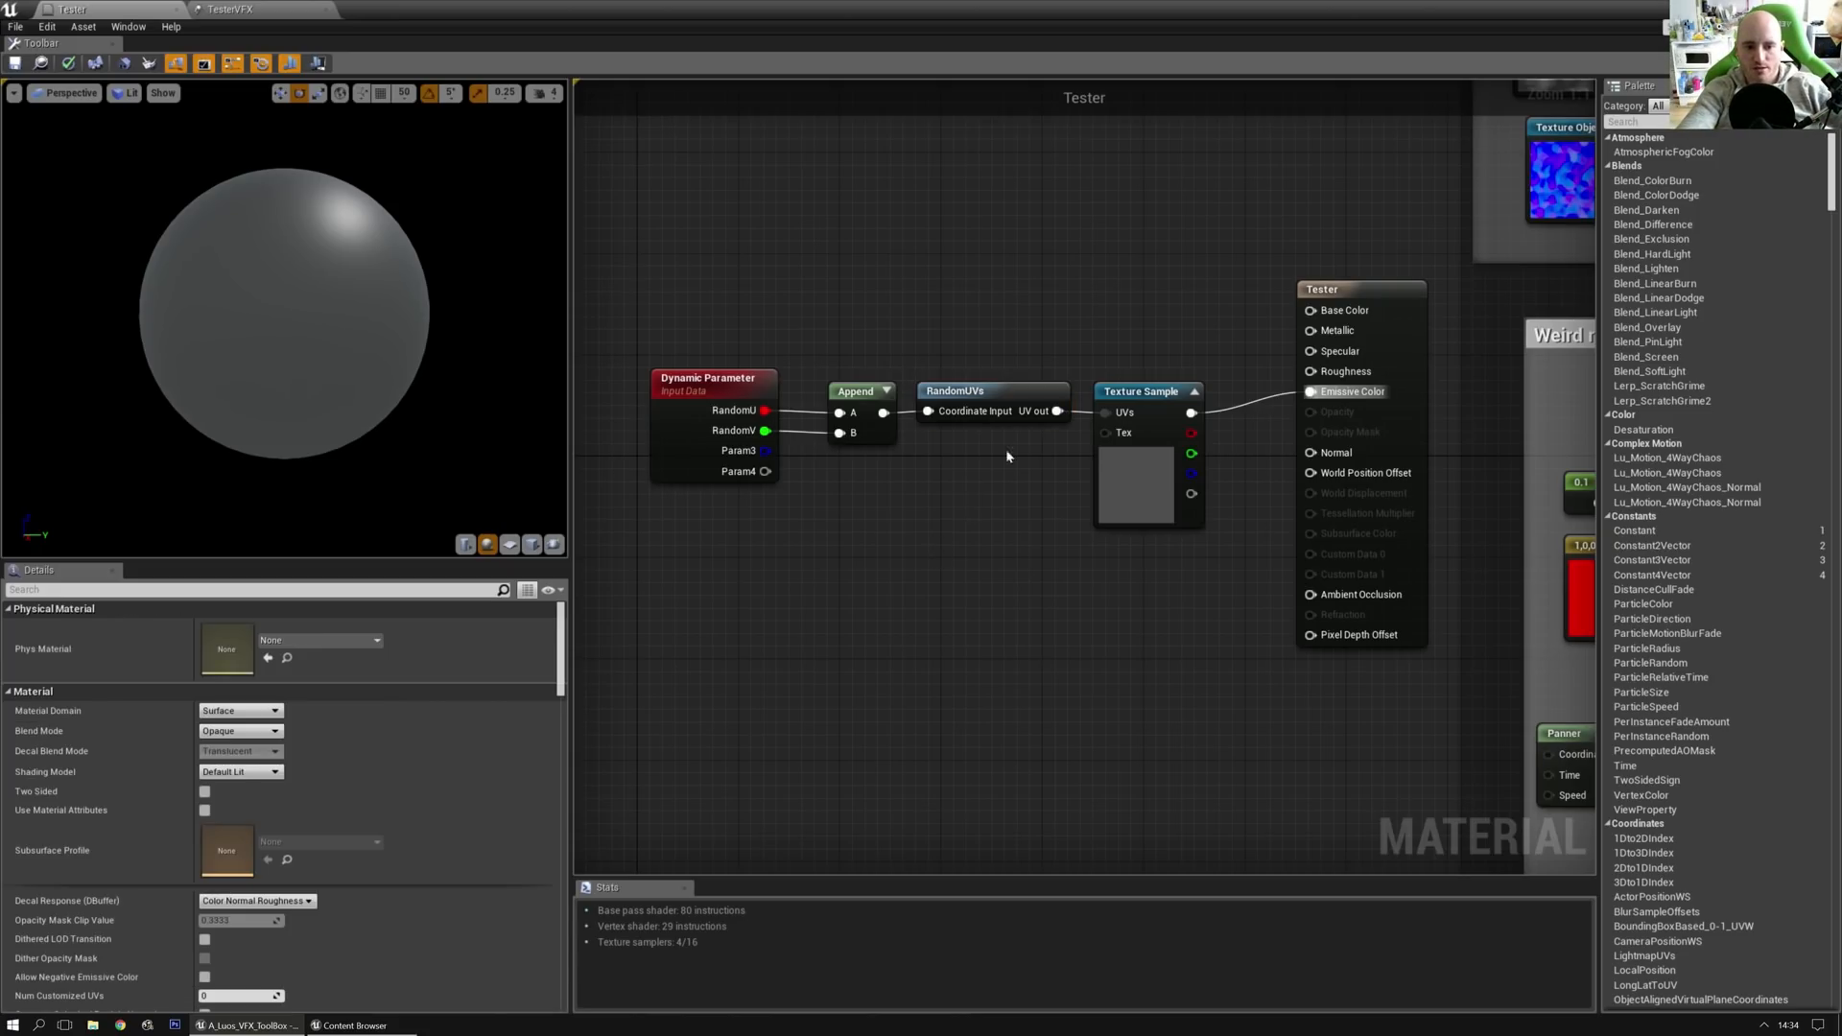
Step: Assign the T_4E_Light_Rainbow_01 texture to the Texture Sample fed by RandomUVs and preview the material on a plane
left_click(1161, 422)
right_click_drag(1078, 672, 918, 673)
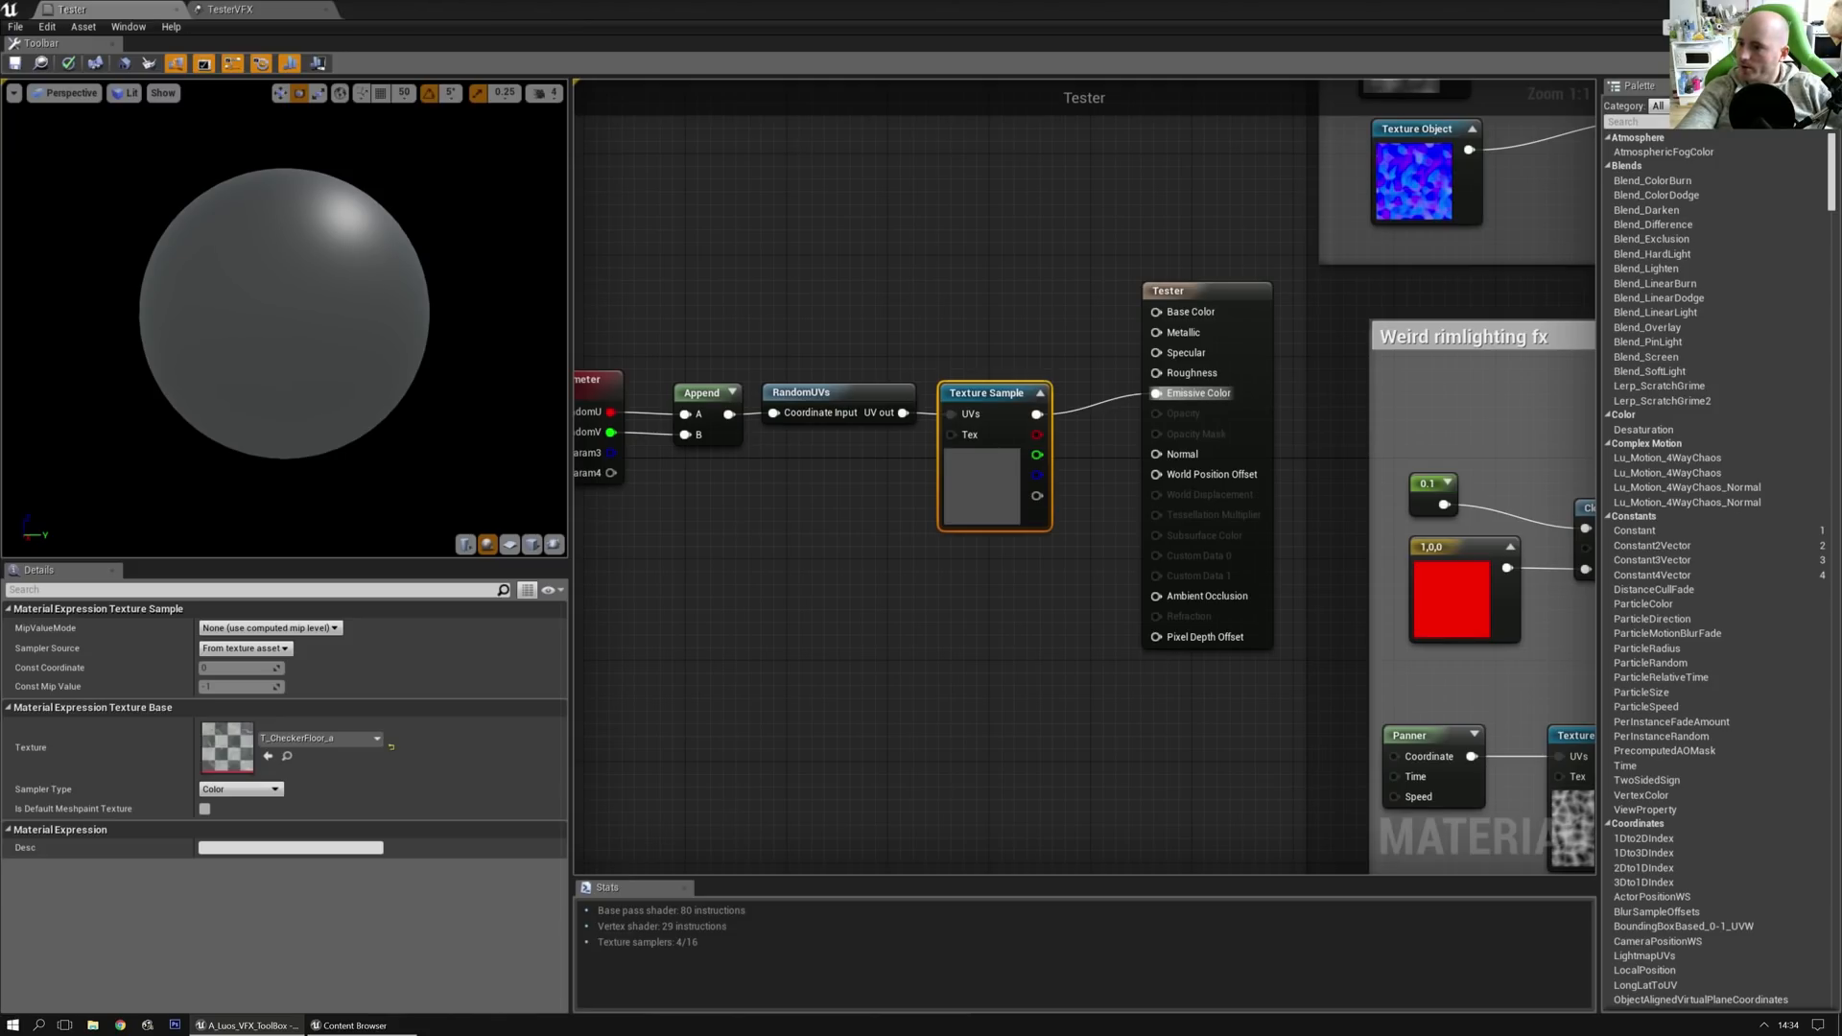
left_click(268, 756)
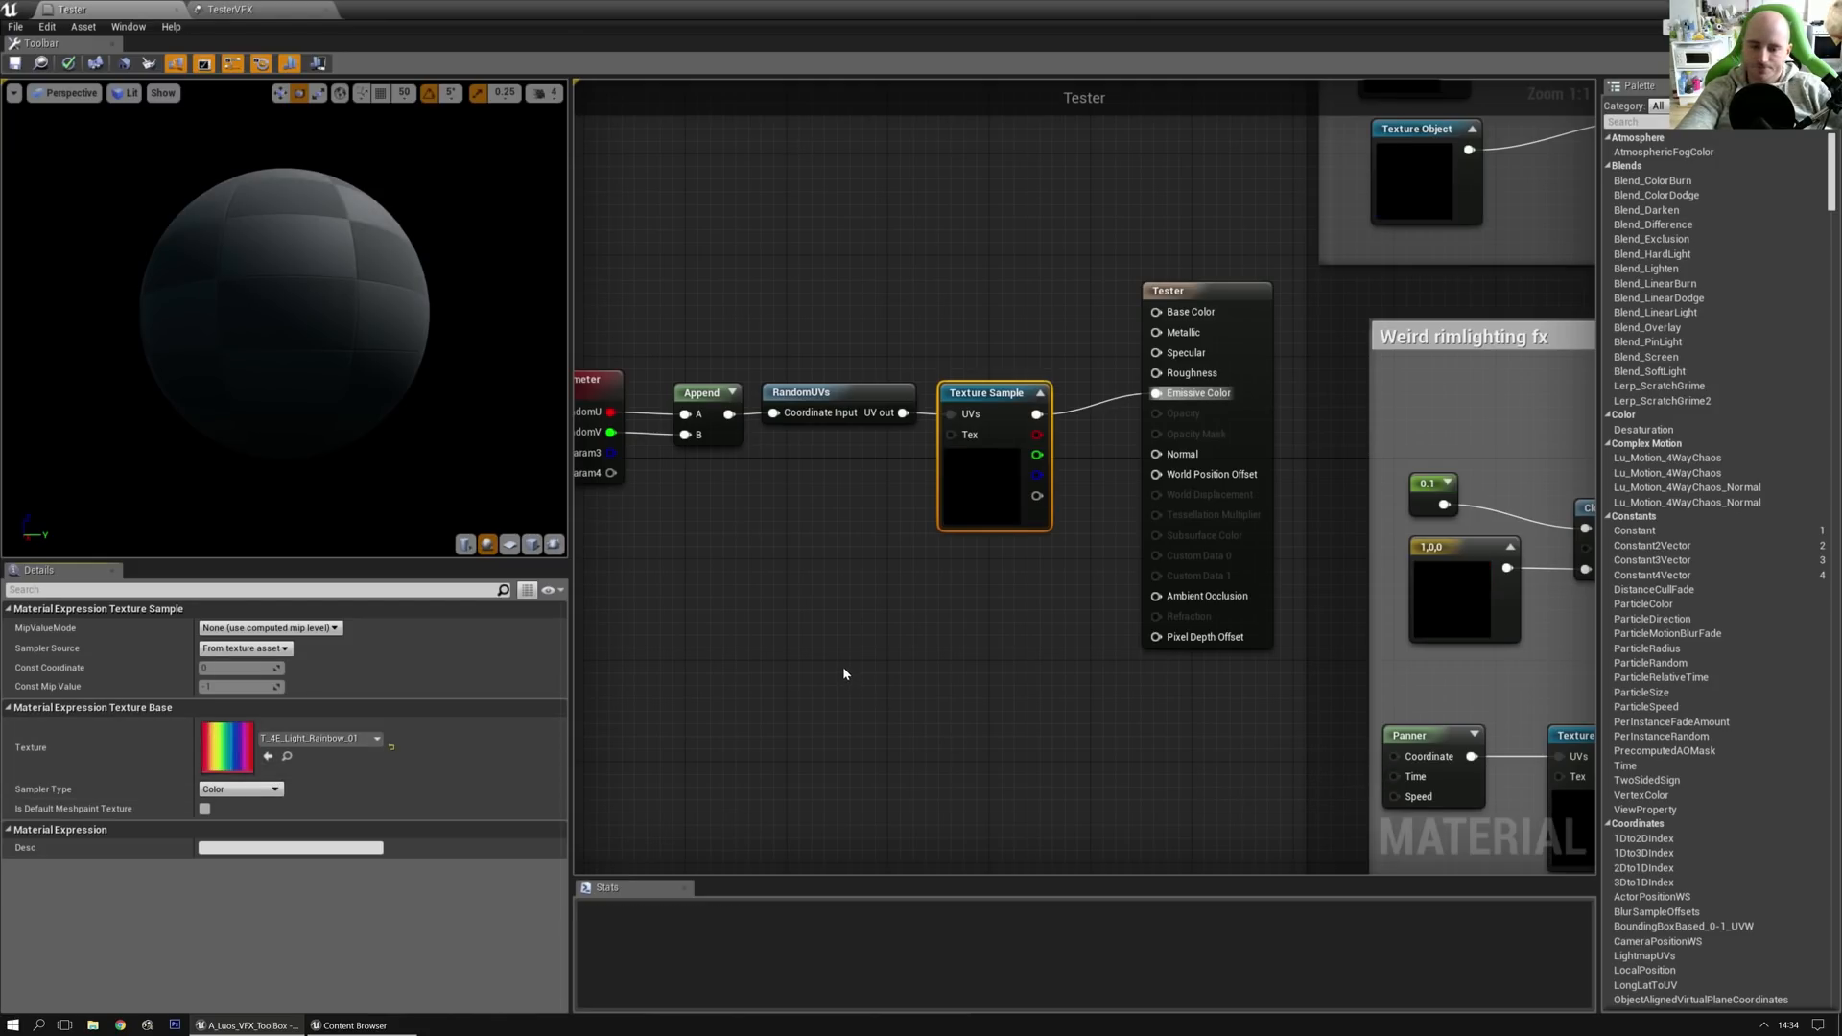
left_click(507, 547)
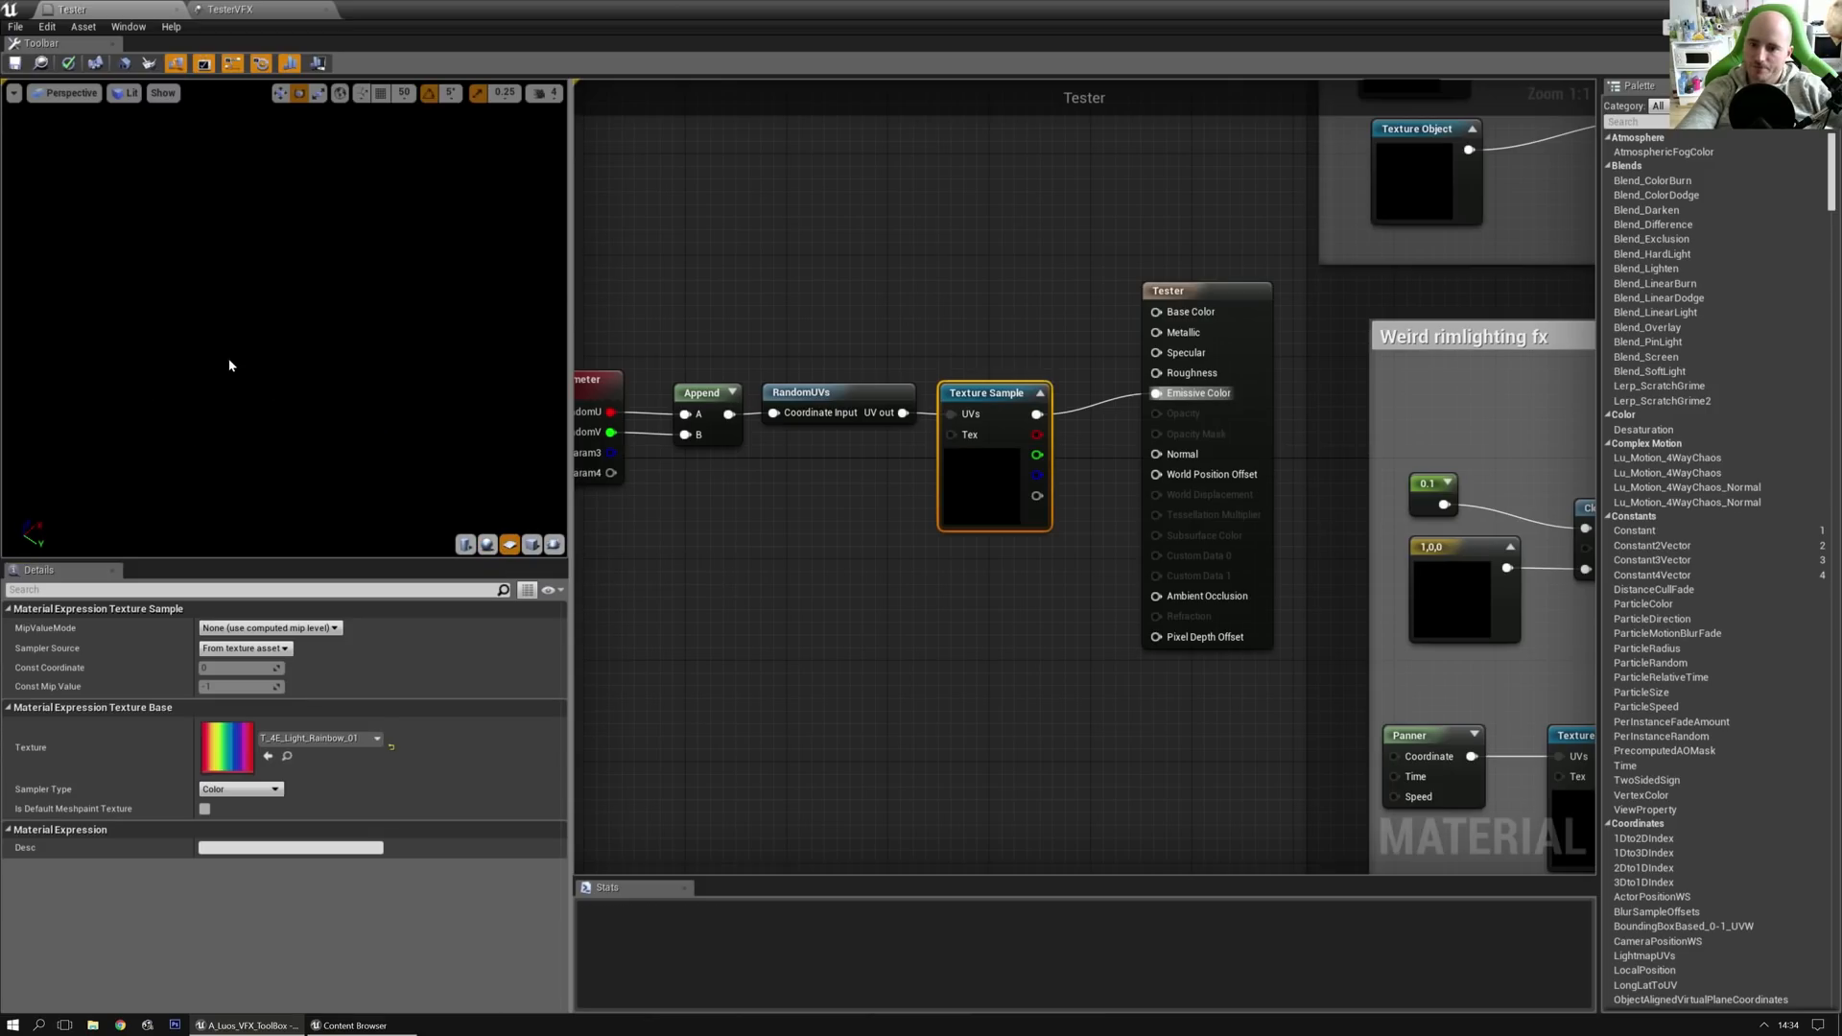
Step: Apply and save the Tester material, and view it on the particles in the TesterVFX particle system
left_click(68, 62)
key("ctrl+s")
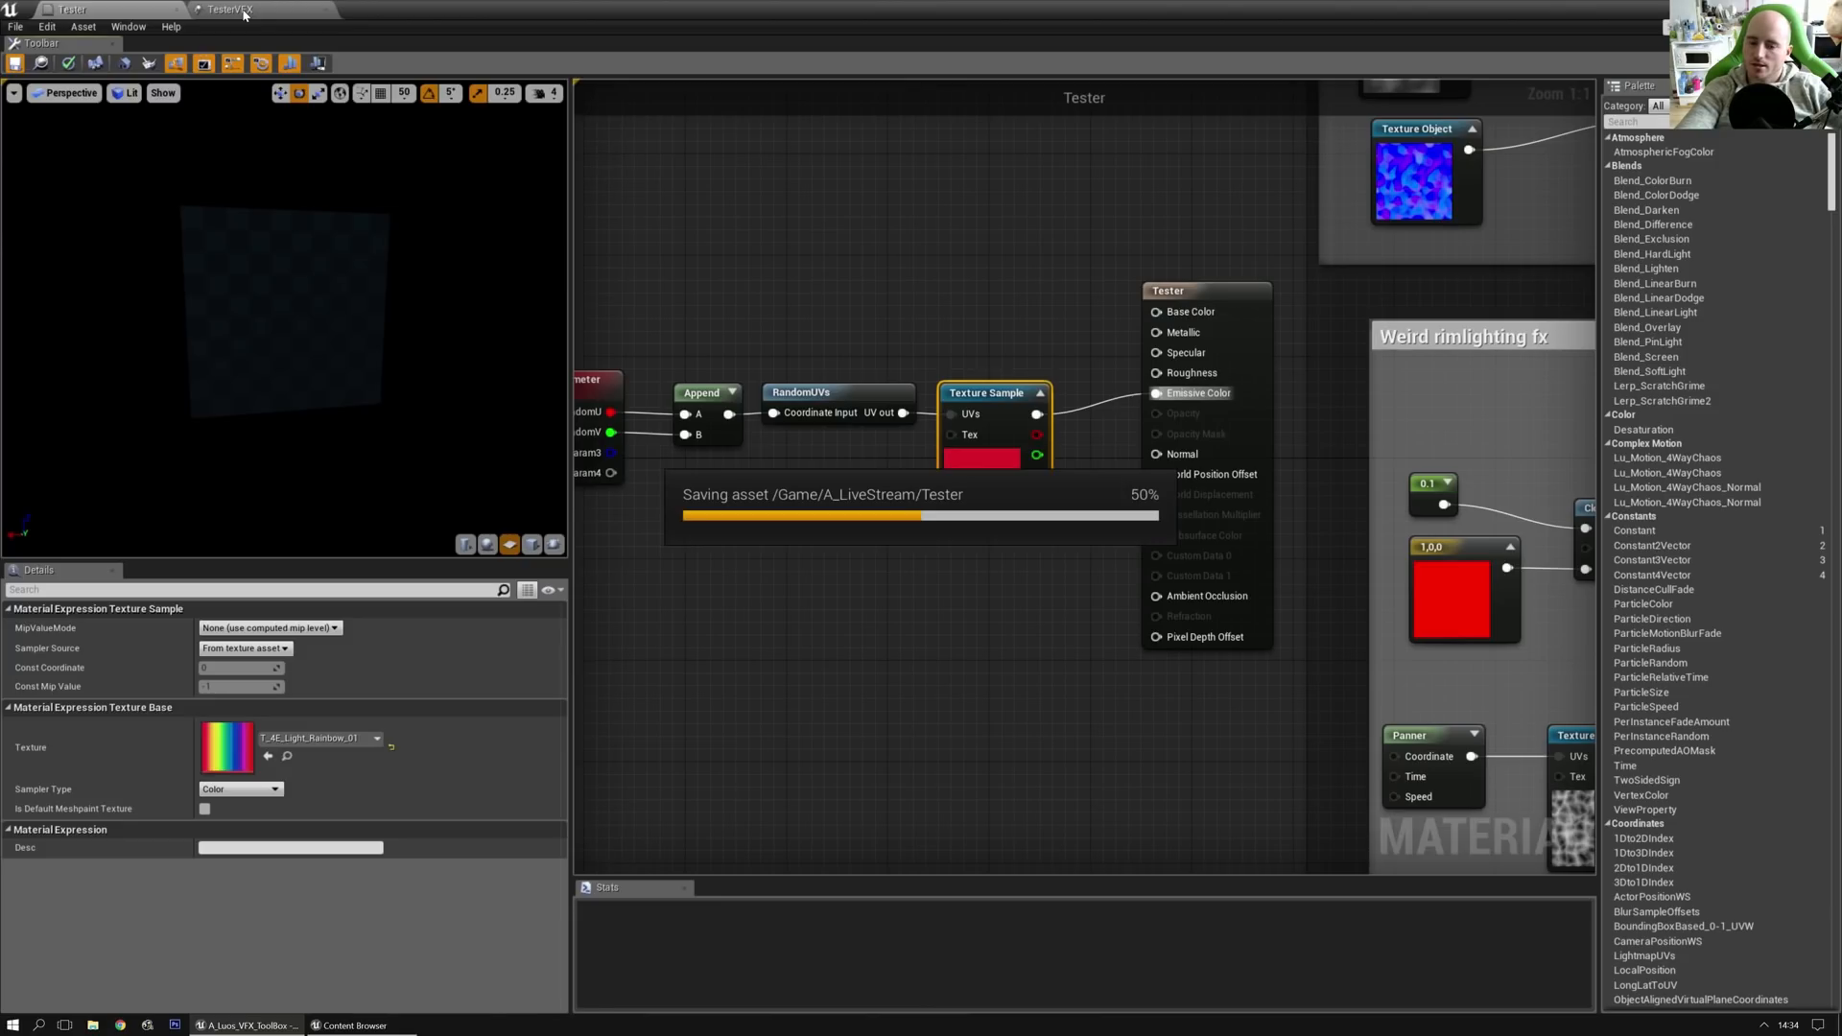
left_click(245, 11)
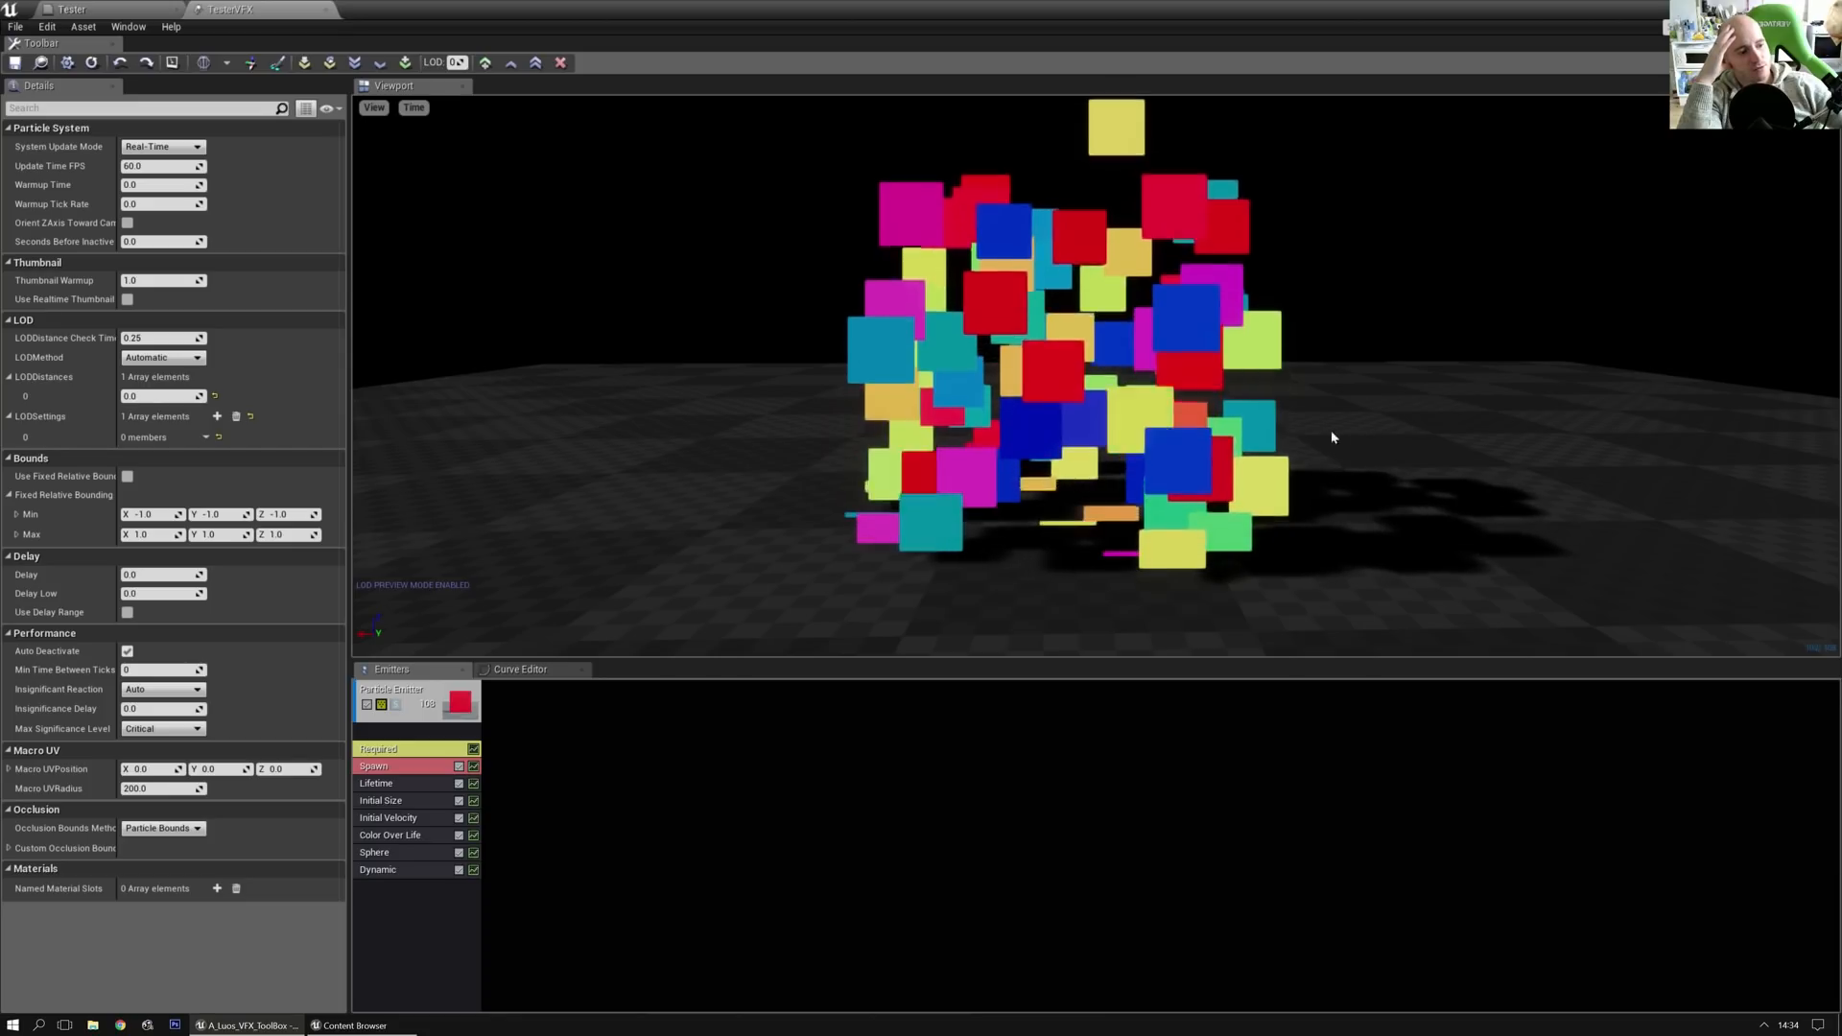
Step: Return to the Tester material and set its shading model to Unlit
left_click(72, 9)
left_click(806, 543)
left_click(240, 772)
left_click(216, 785)
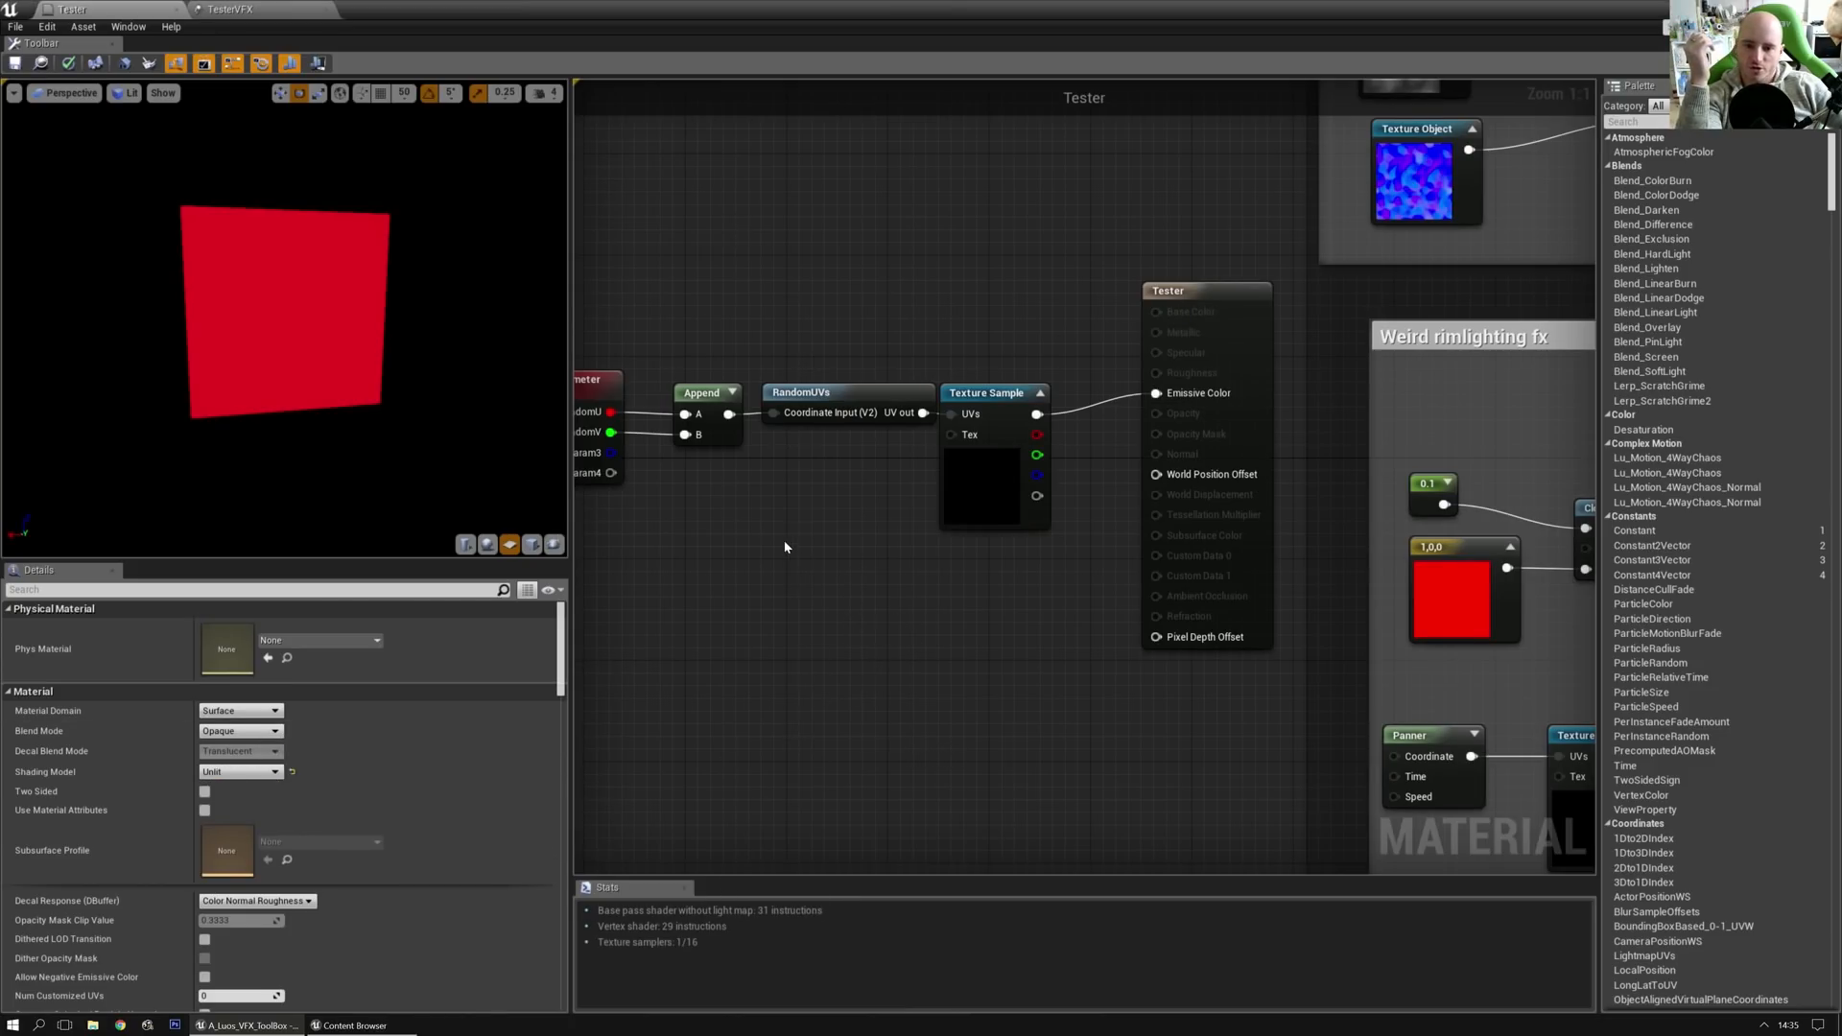
Step: Examine the node chain from Dynamic Parameter through RandomUVs to the Texture Sample, and check the TesterVFX particle system again
right_click_drag(785, 547, 878, 571)
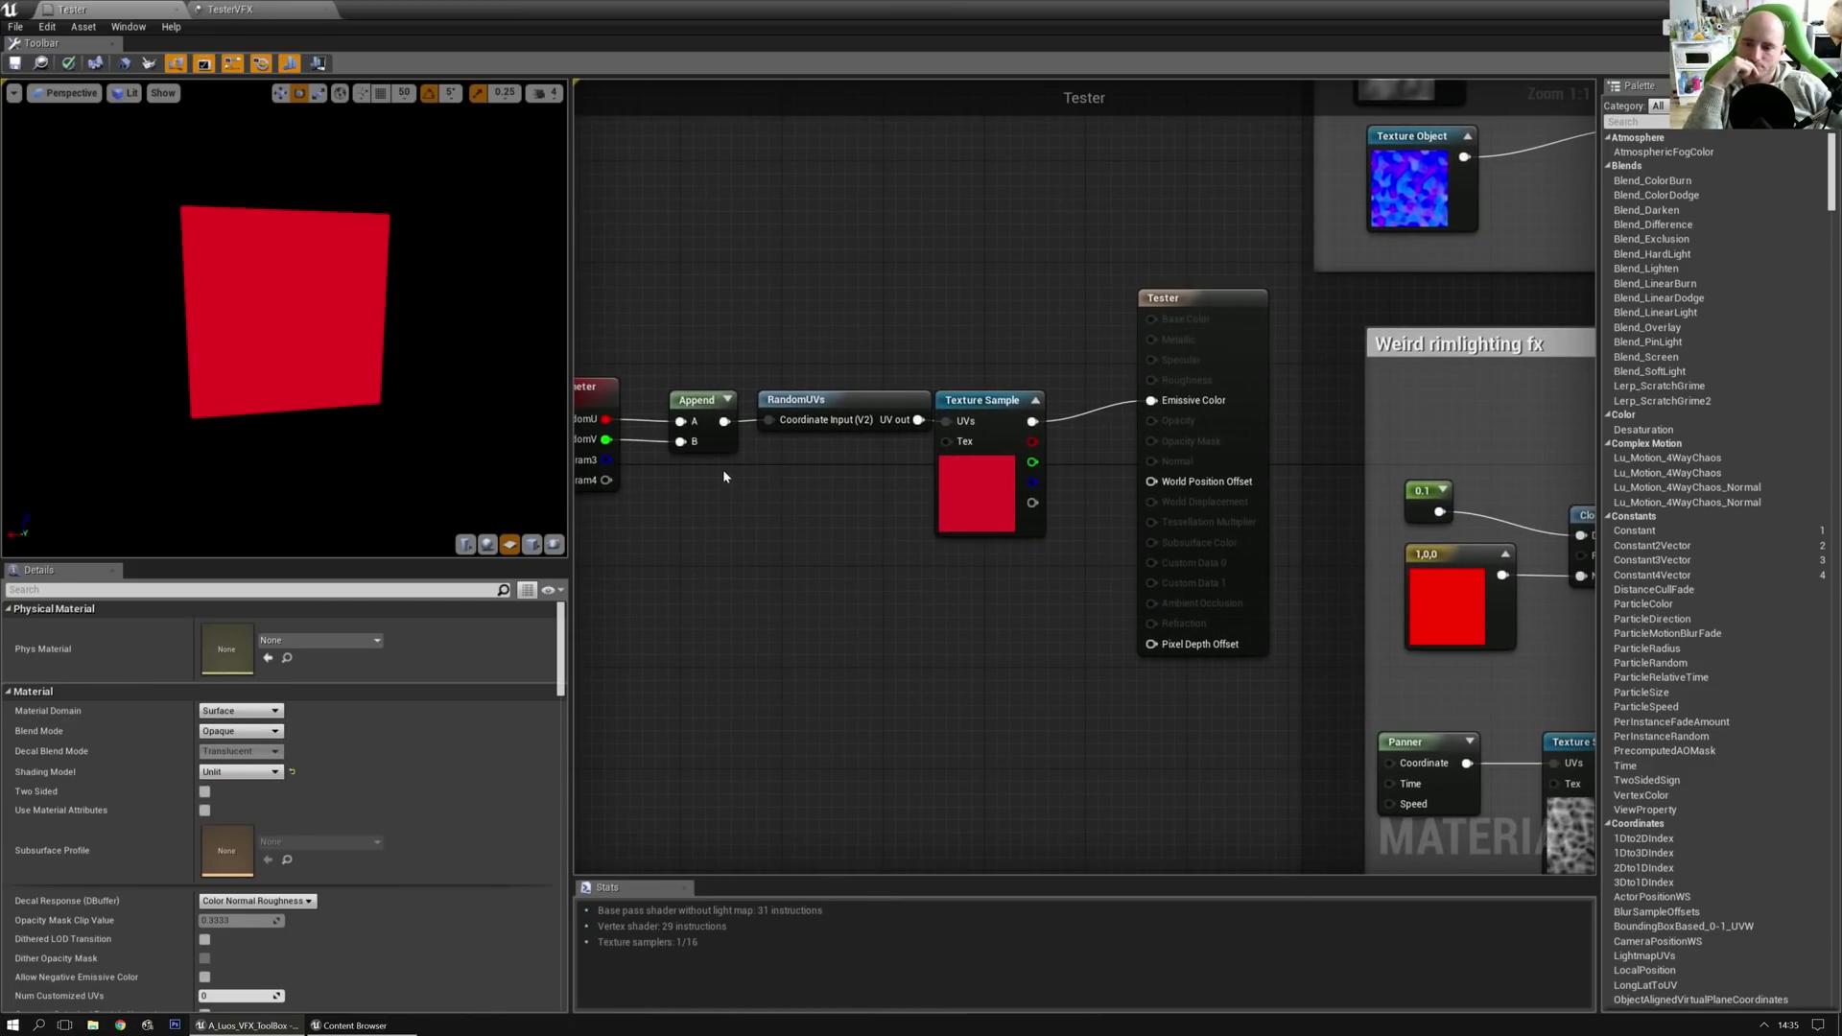
right_click_drag(723, 472, 767, 475)
left_click(608, 388)
right_click_drag(881, 573, 1048, 572)
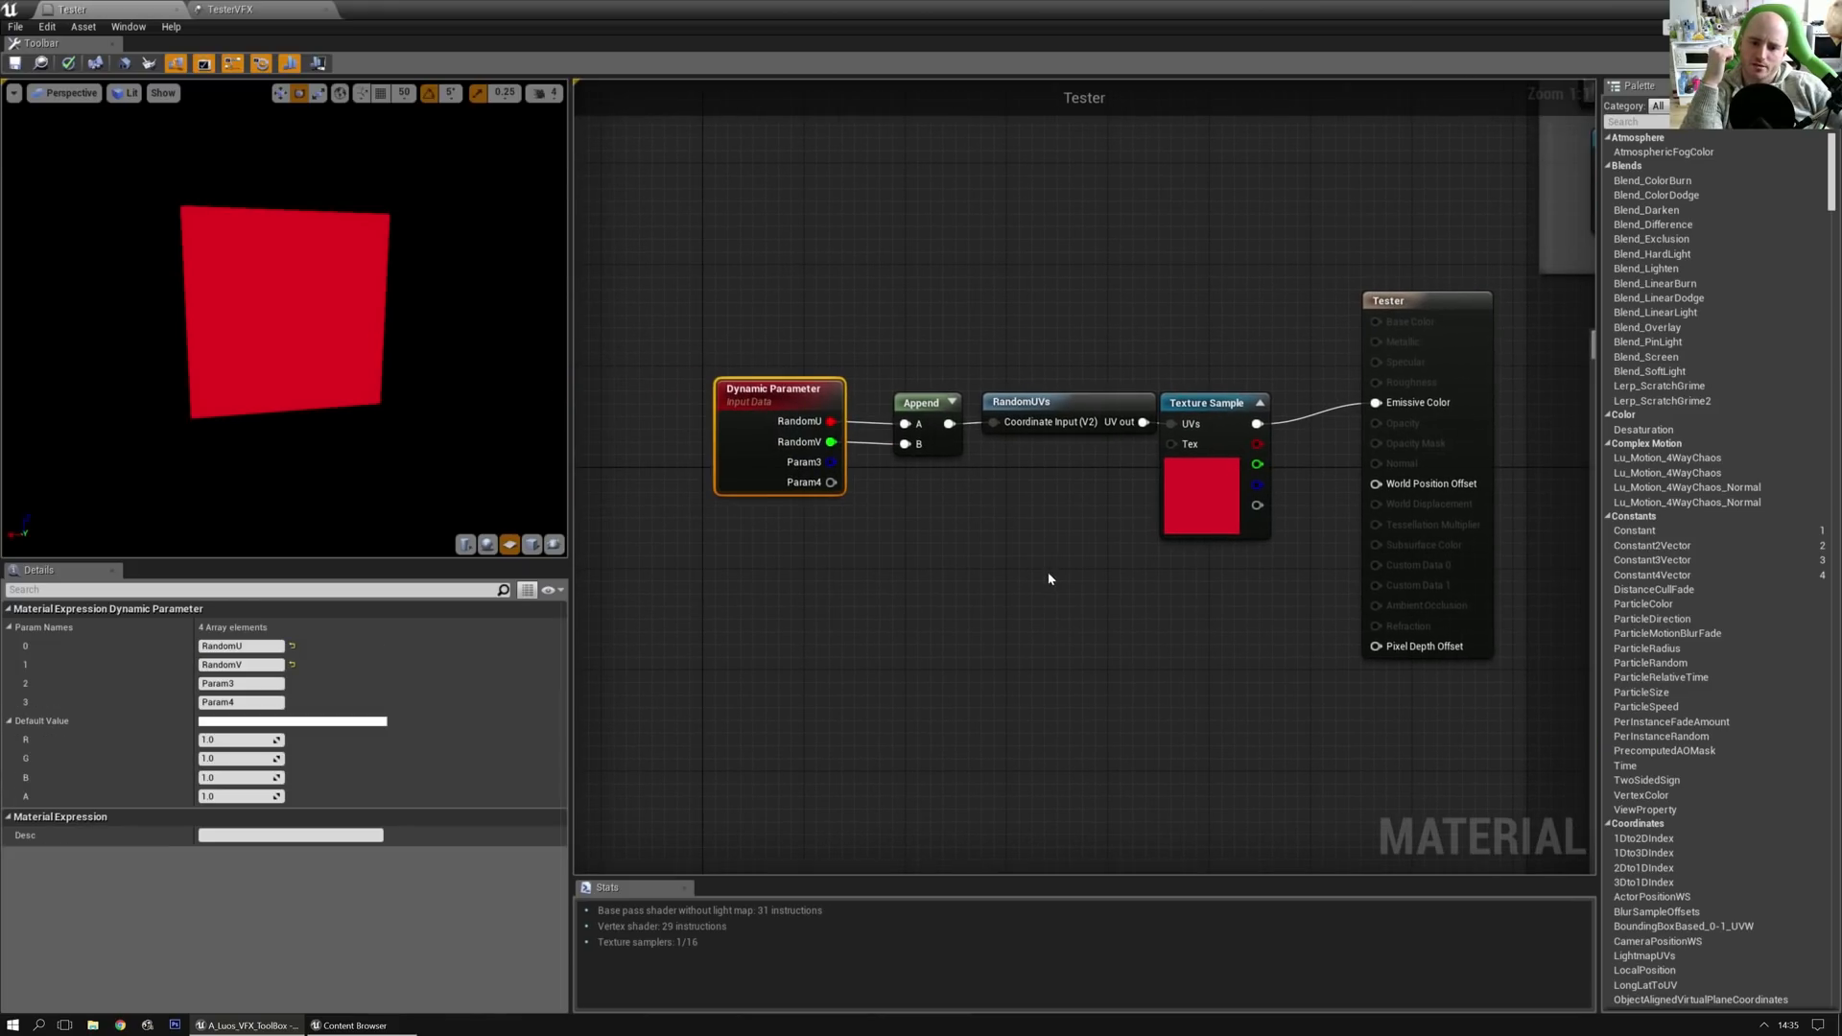
right_click_drag(1176, 604, 933, 594)
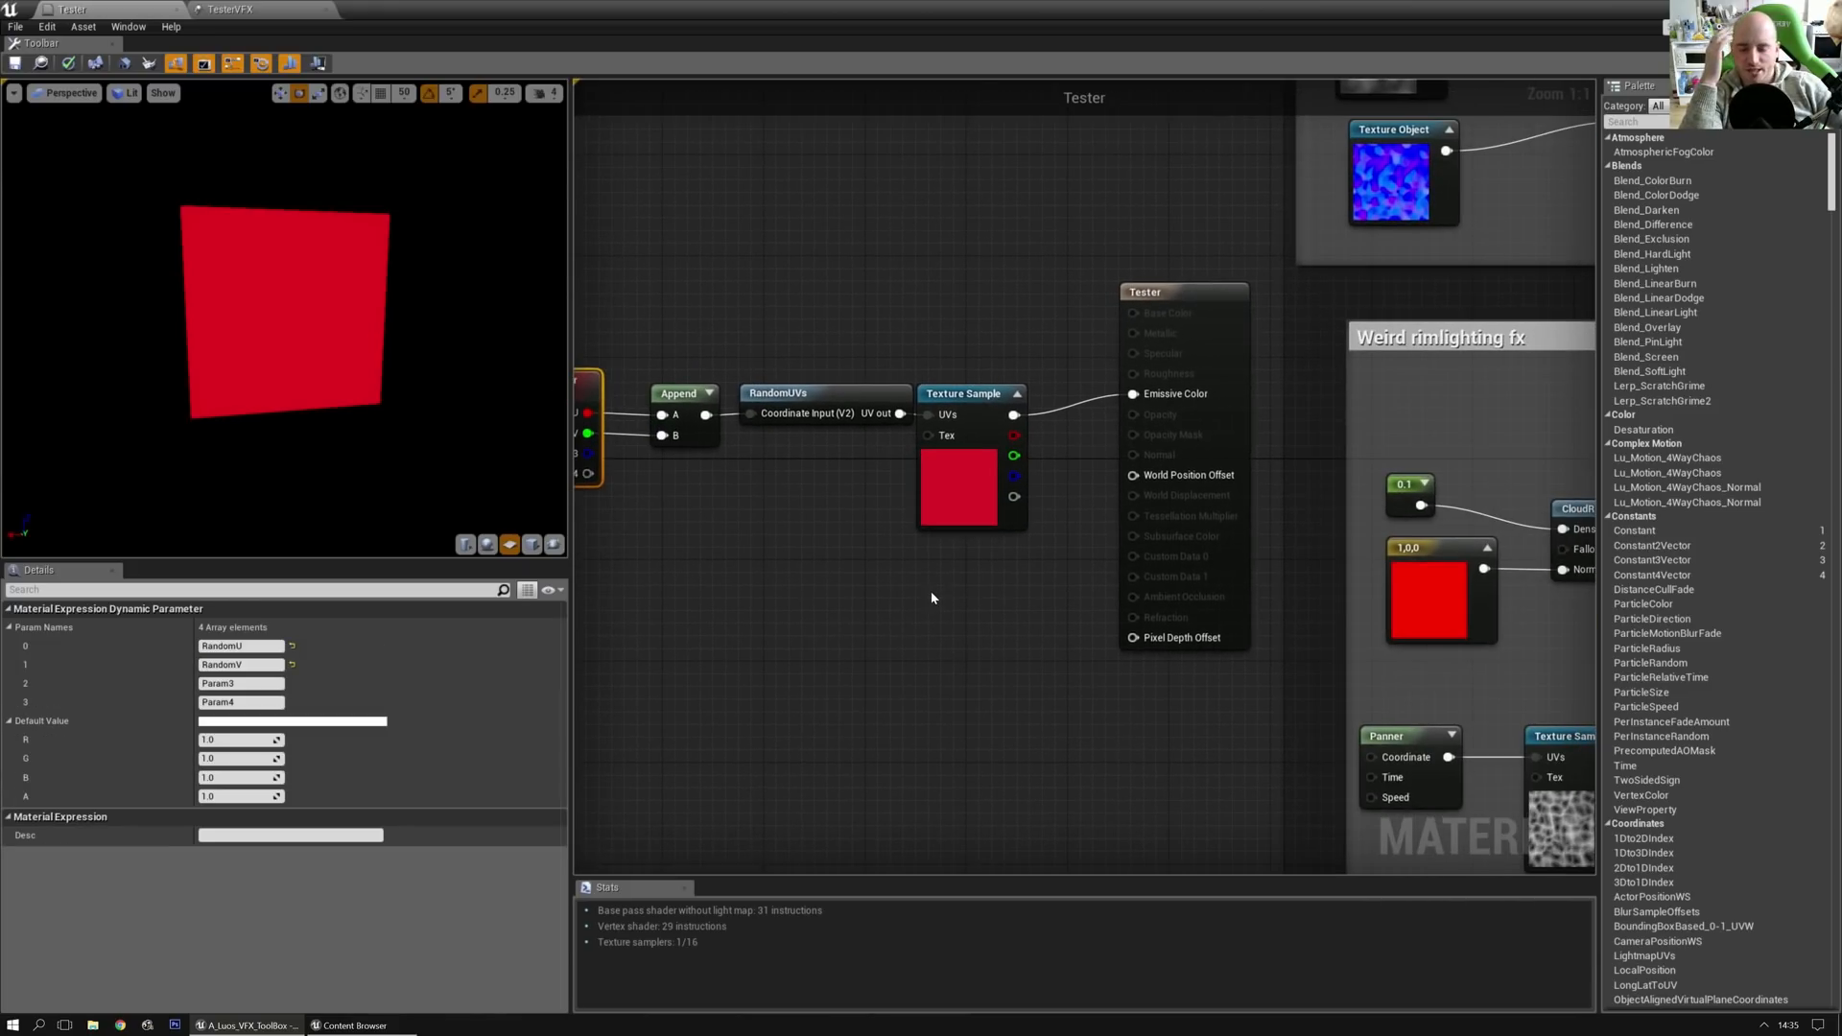
right_click_drag(792, 529, 887, 528)
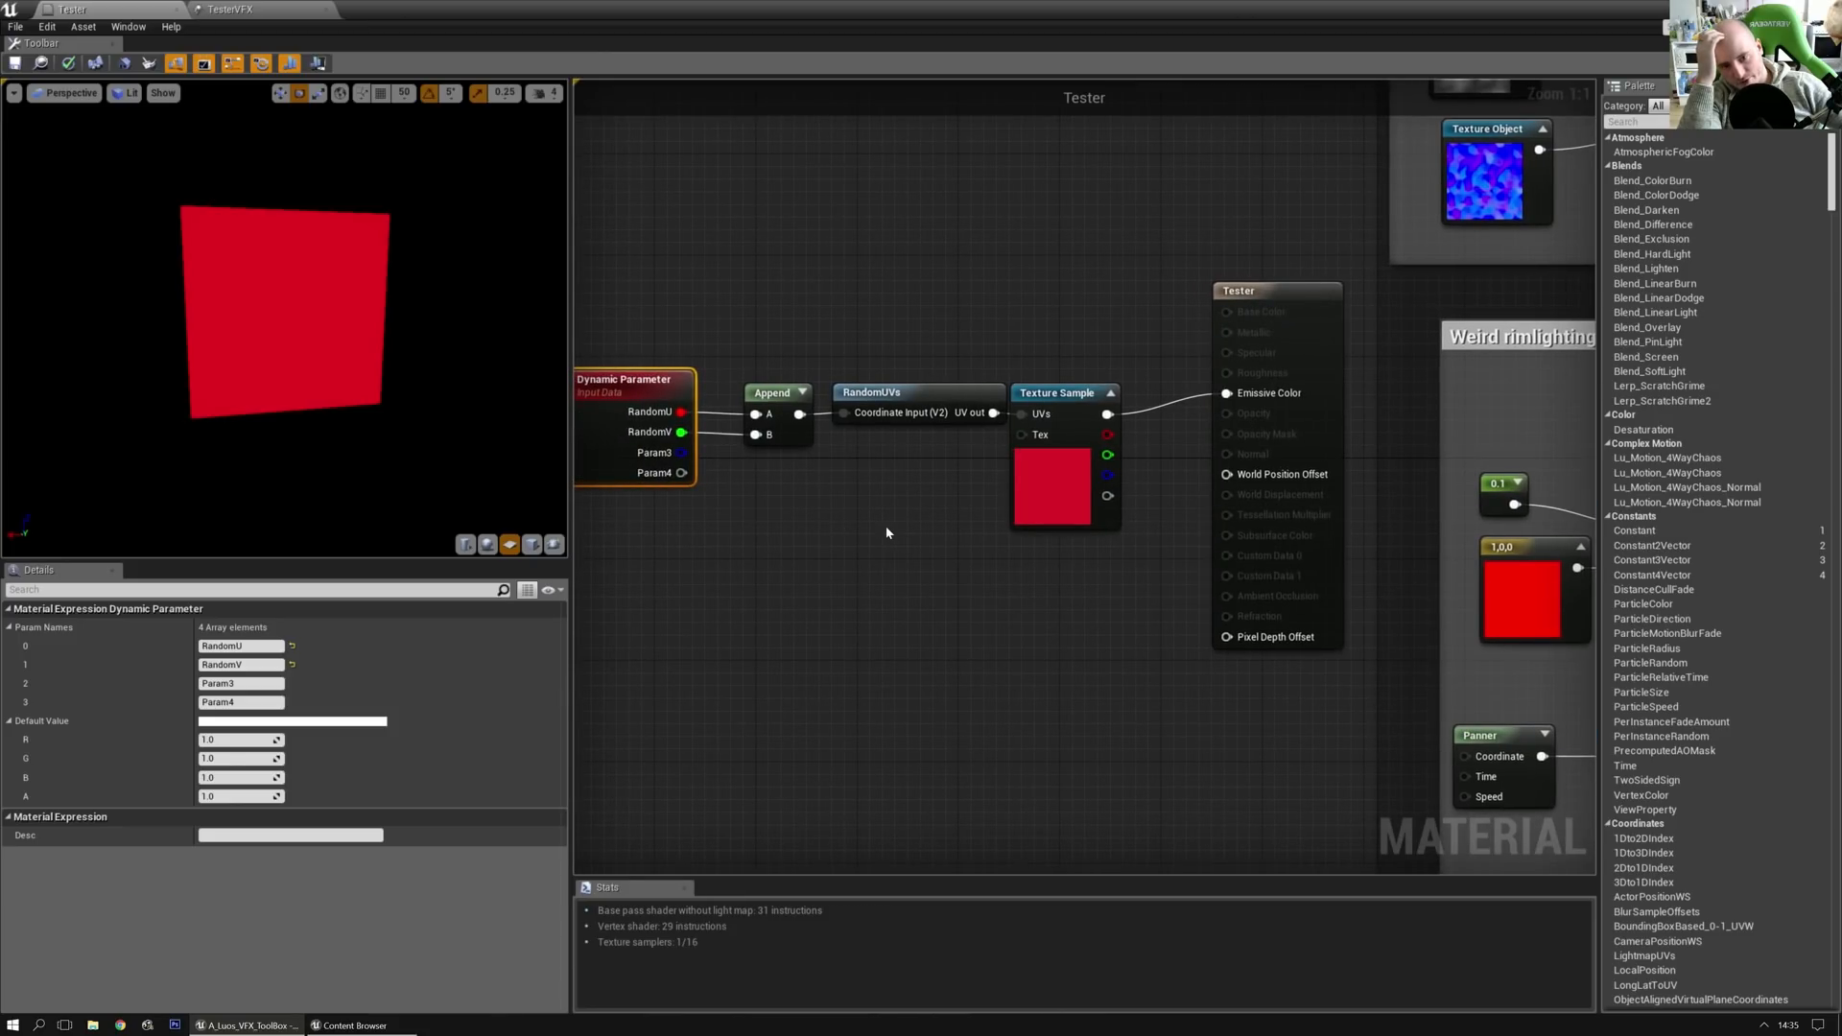
left_click(1068, 386)
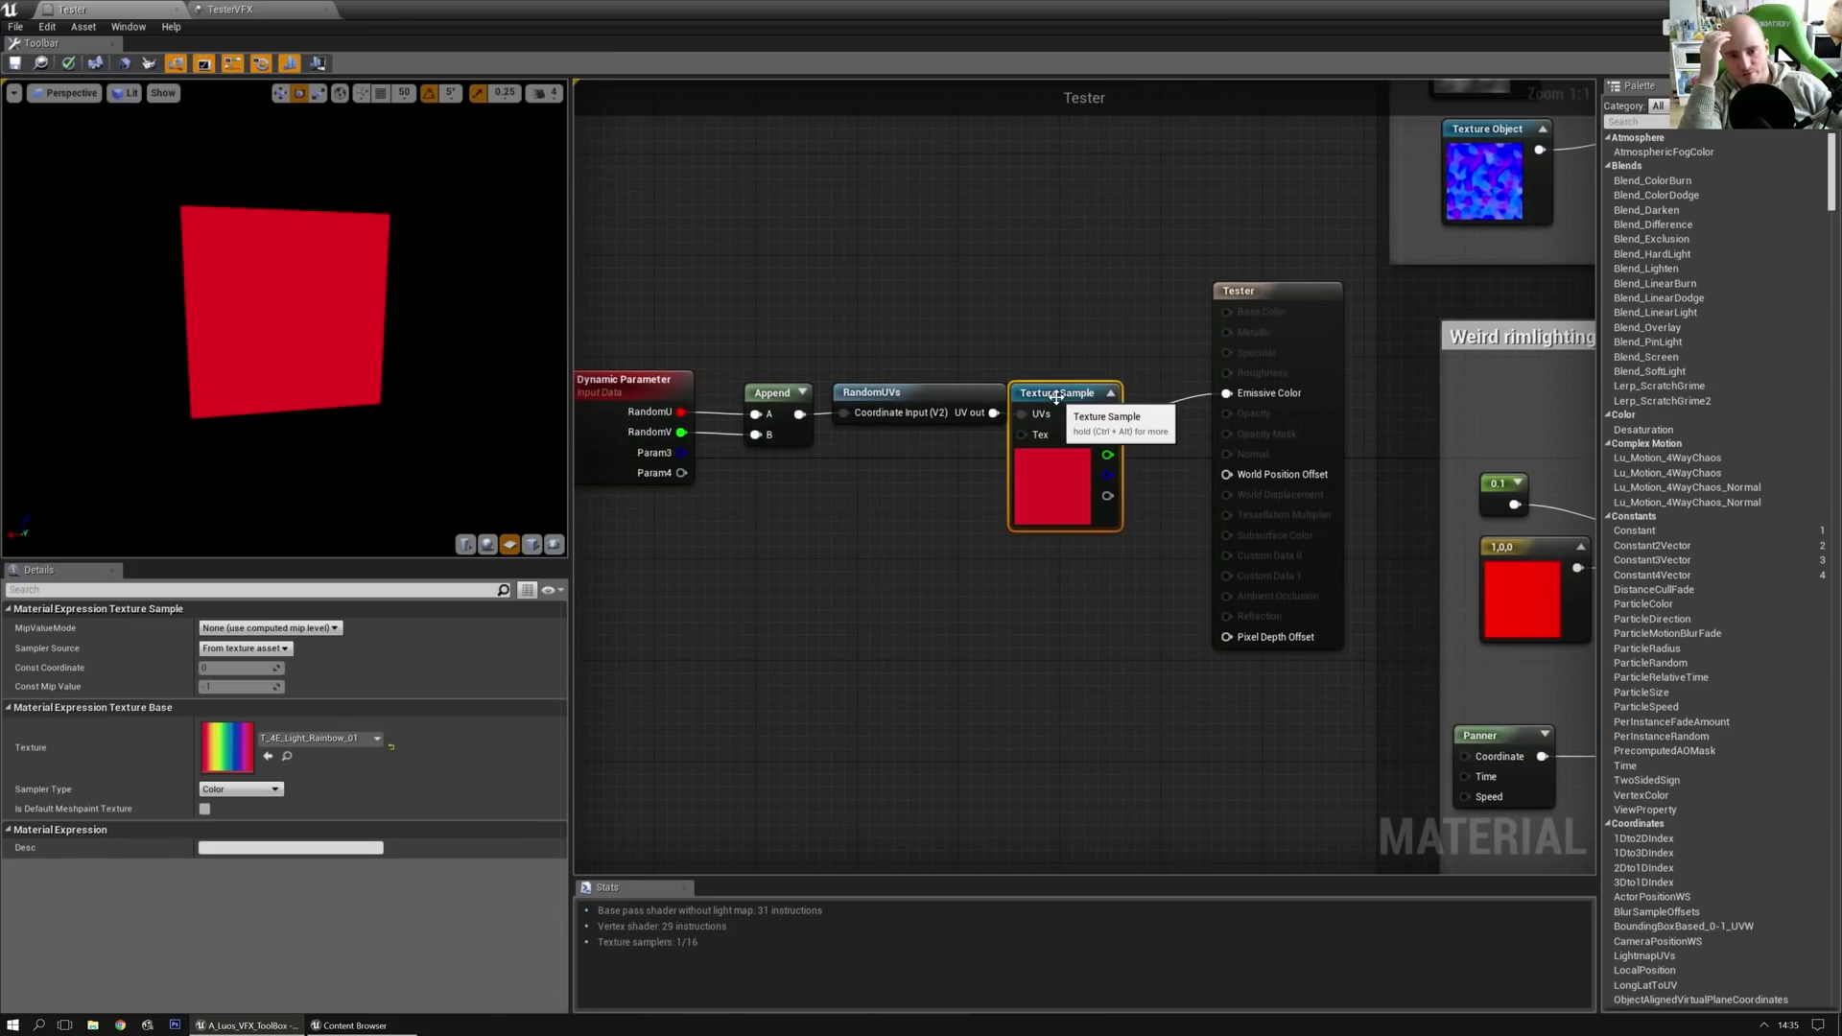
right_click_drag(929, 505, 891, 583)
left_click(890, 583)
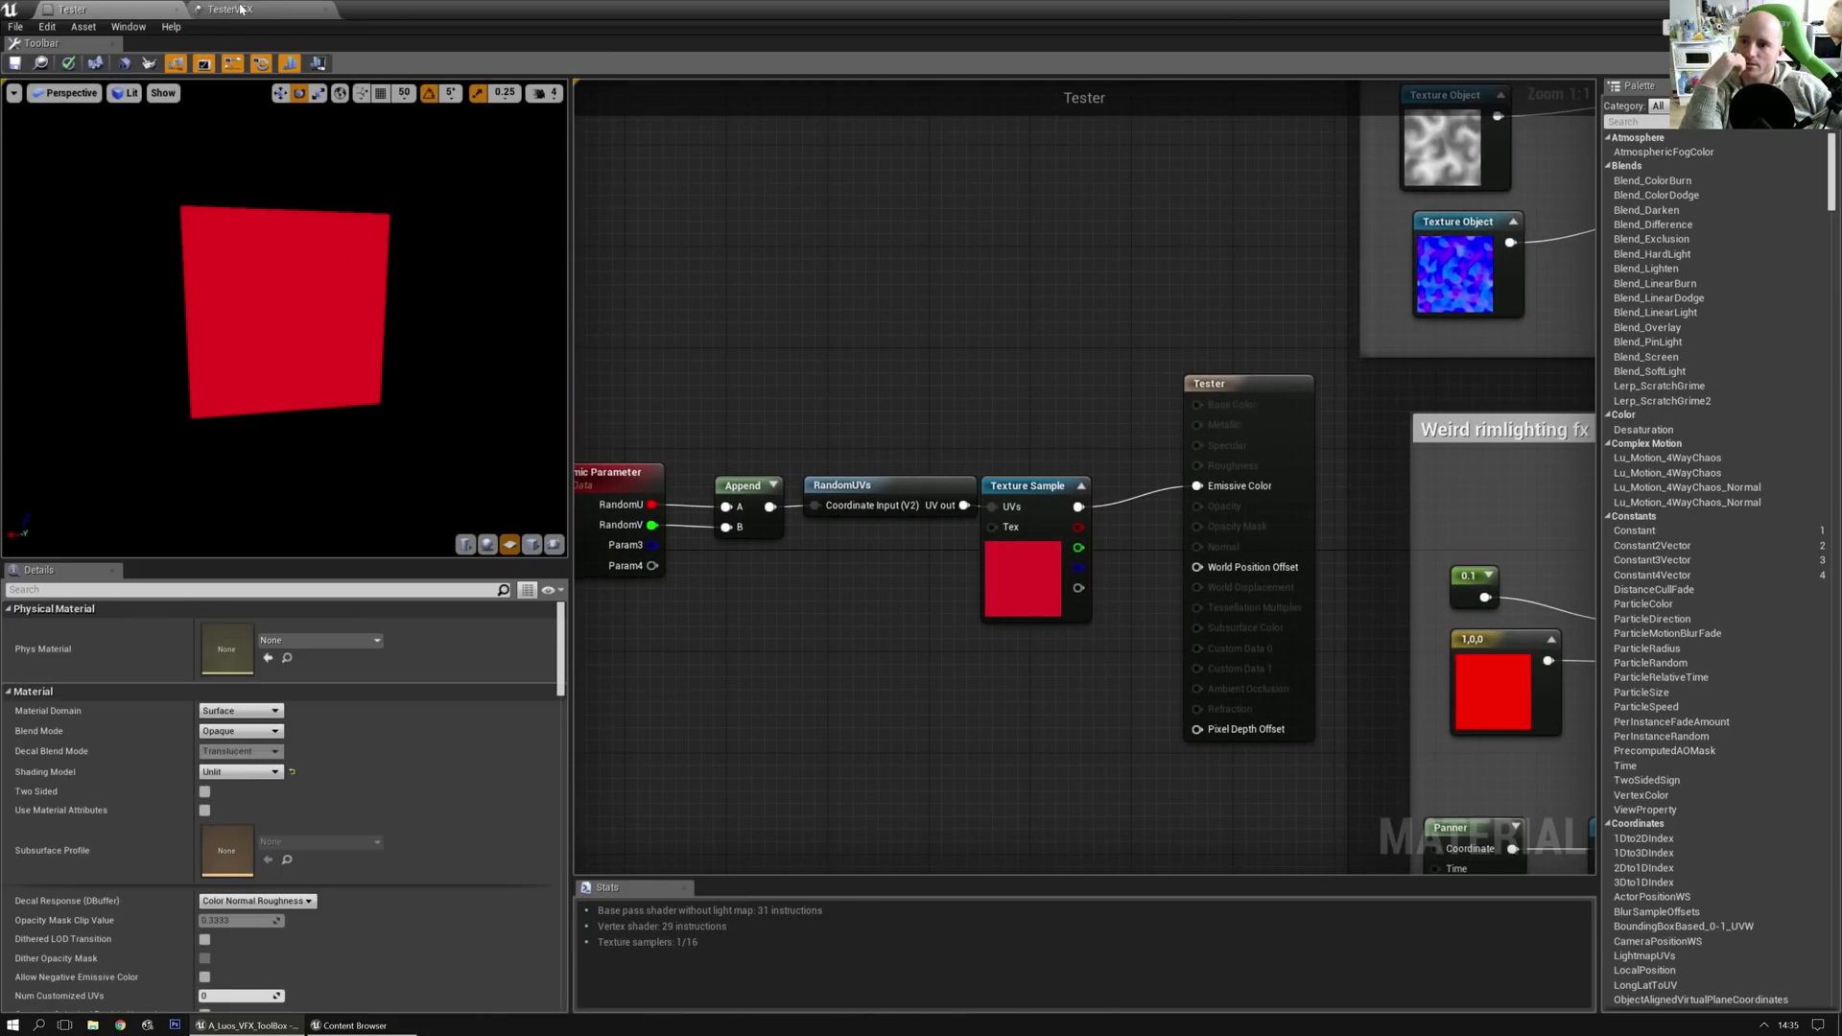
left_click(231, 8)
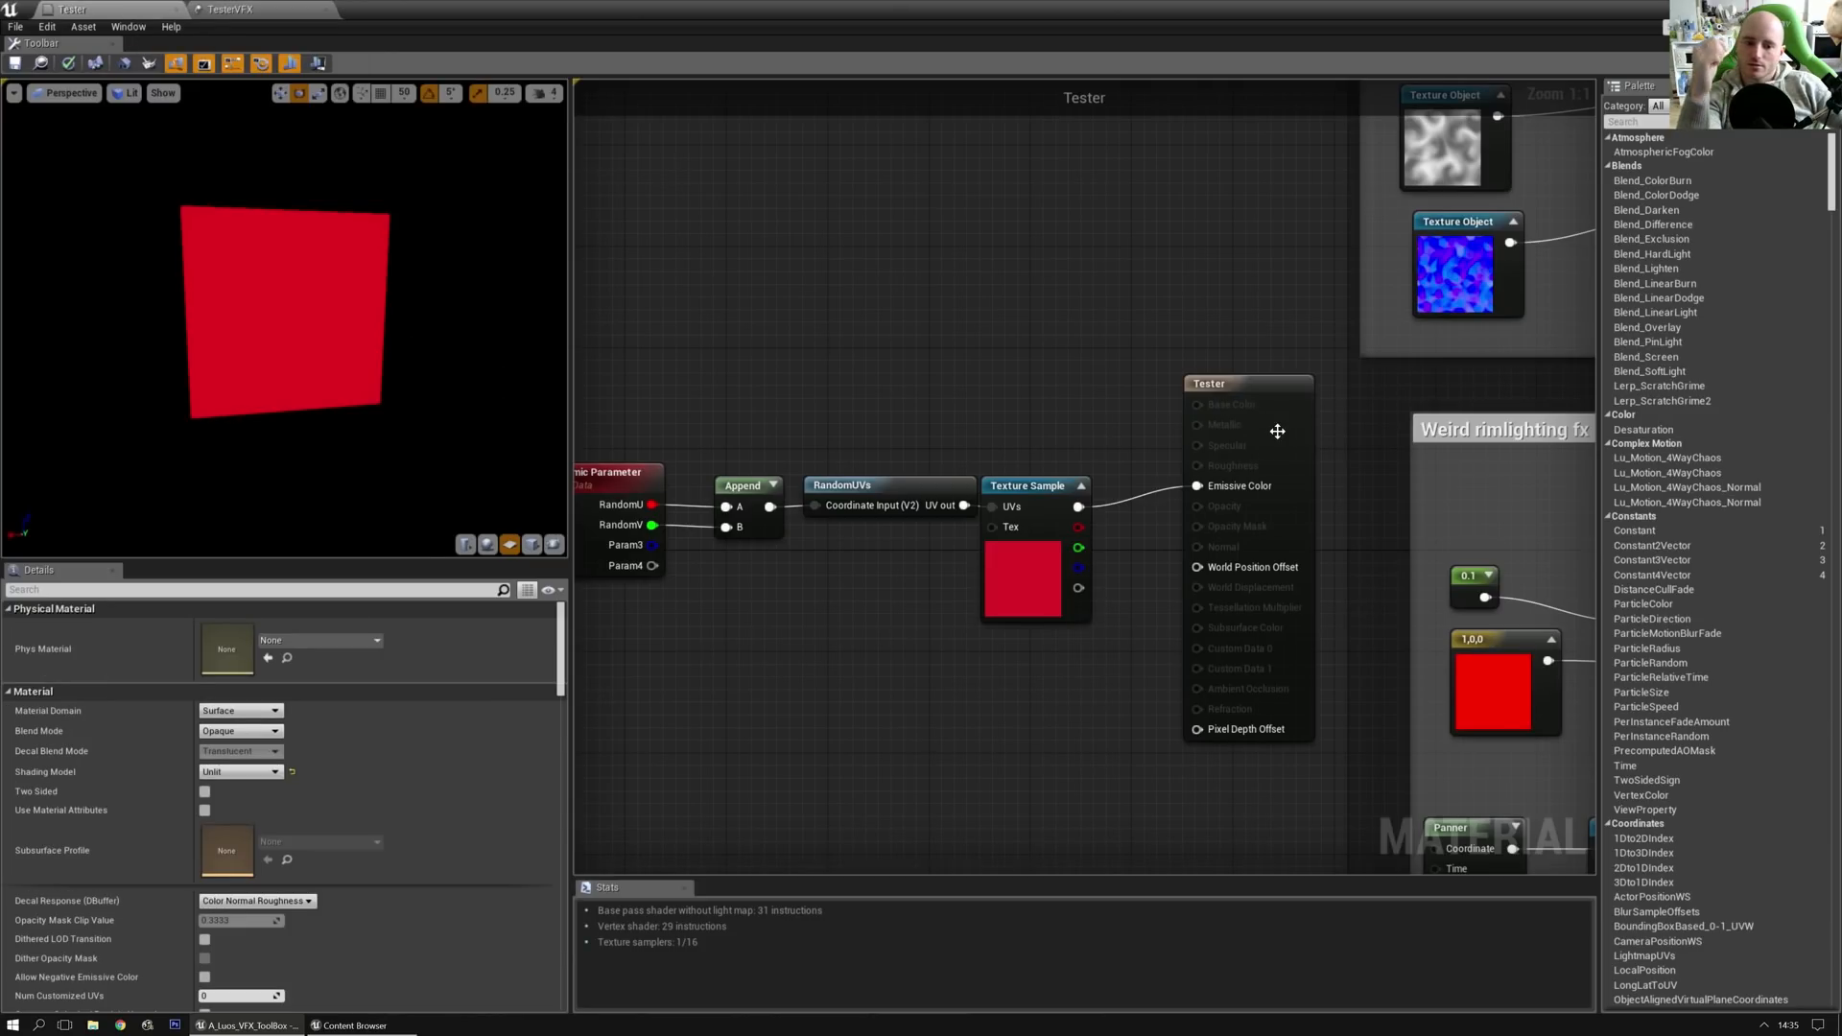
Step: Delete the pasted RandomUVs test network in front of the Tester node
left_click_drag(802, 321, 1301, 641)
key("Delete")
Step: Move the FlipBook_UniformNonUniform node slightly up so it sits clear of the "Smooth normal" comment group
scroll(1299, 641, "down", 4)
right_click_drag(1300, 638, 743, 453)
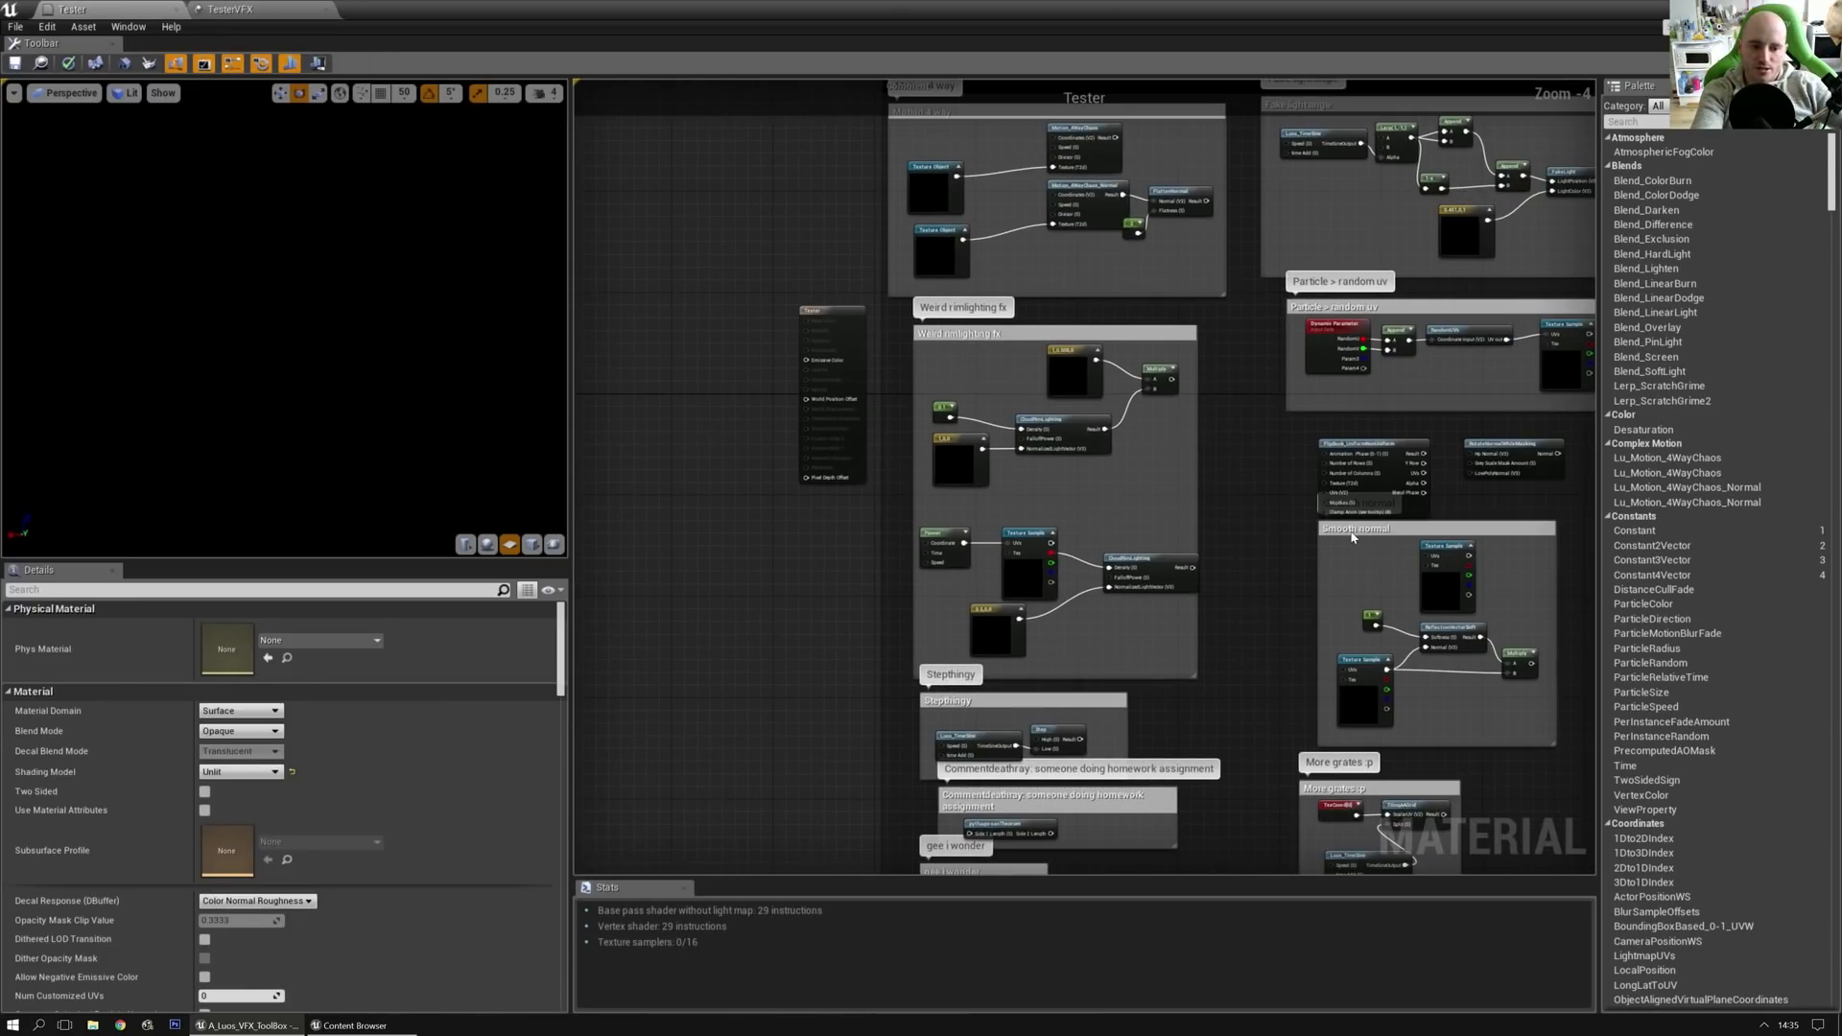
right_click_drag(1360, 538, 967, 542)
right_click_drag(1151, 483, 1120, 507)
scroll(1090, 453, "up", 3)
right_click_drag(793, 518, 876, 390)
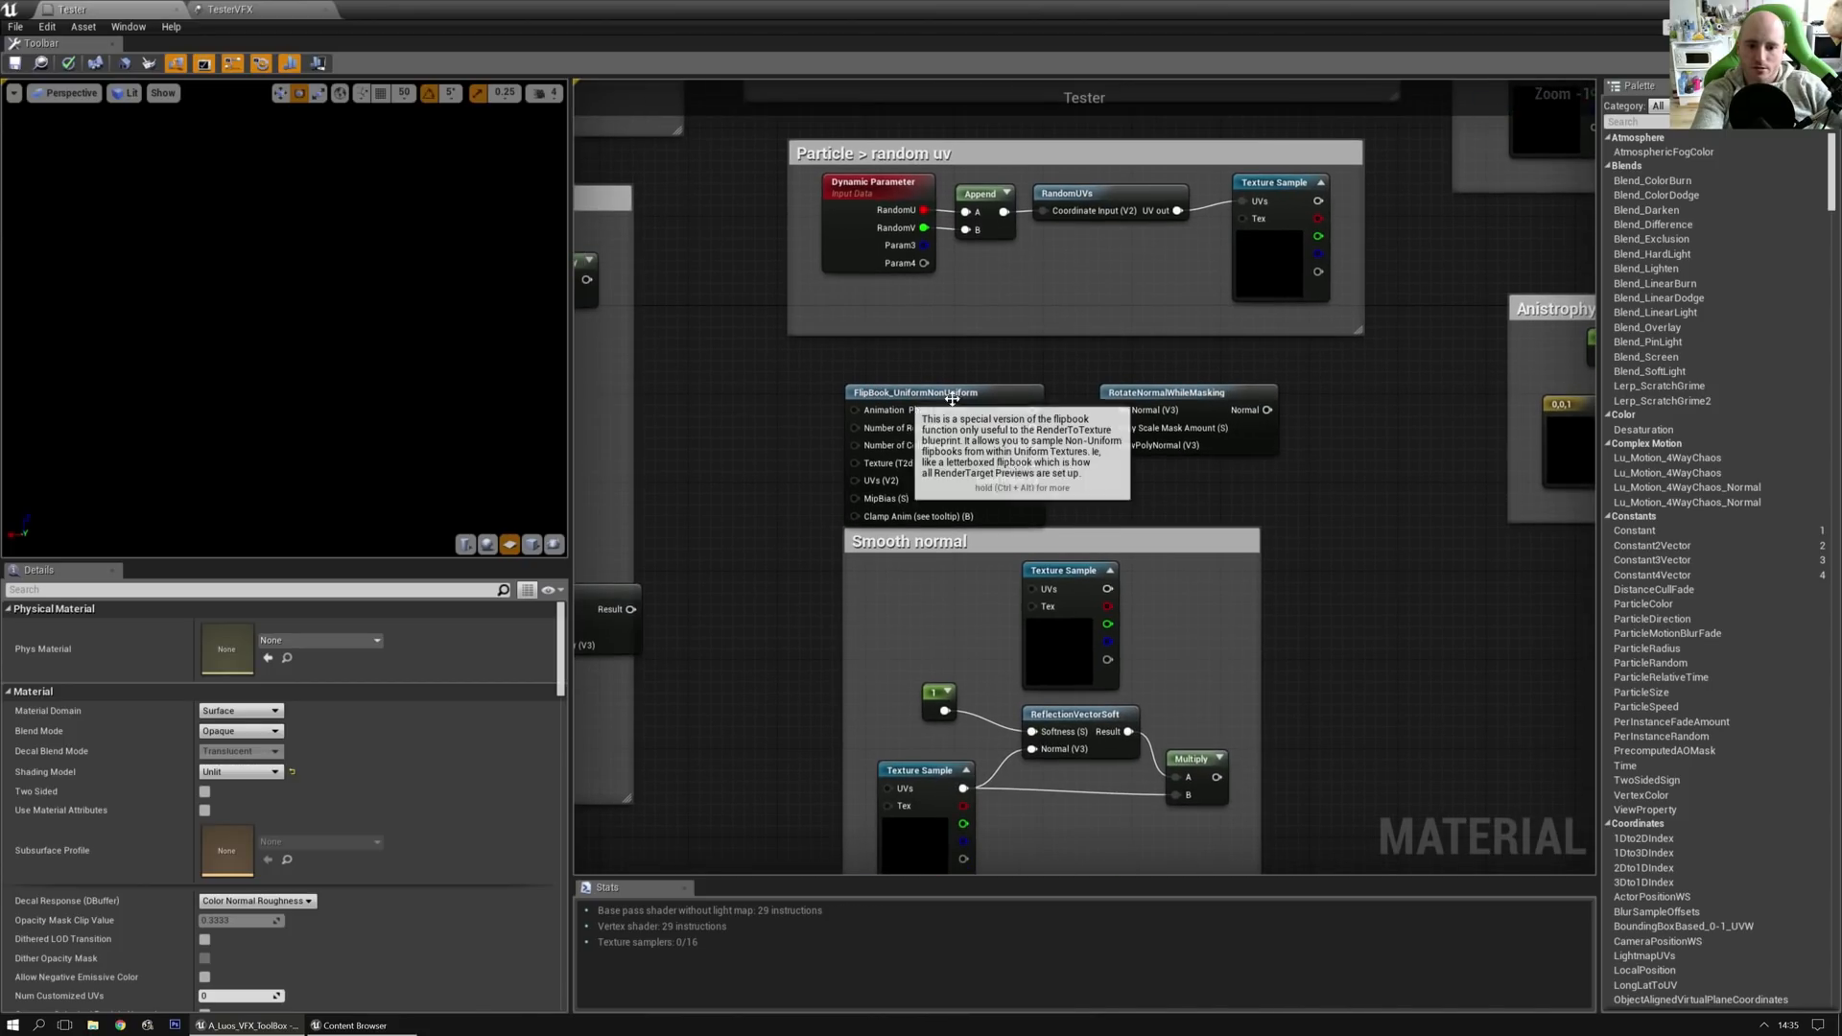
left_click(977, 388)
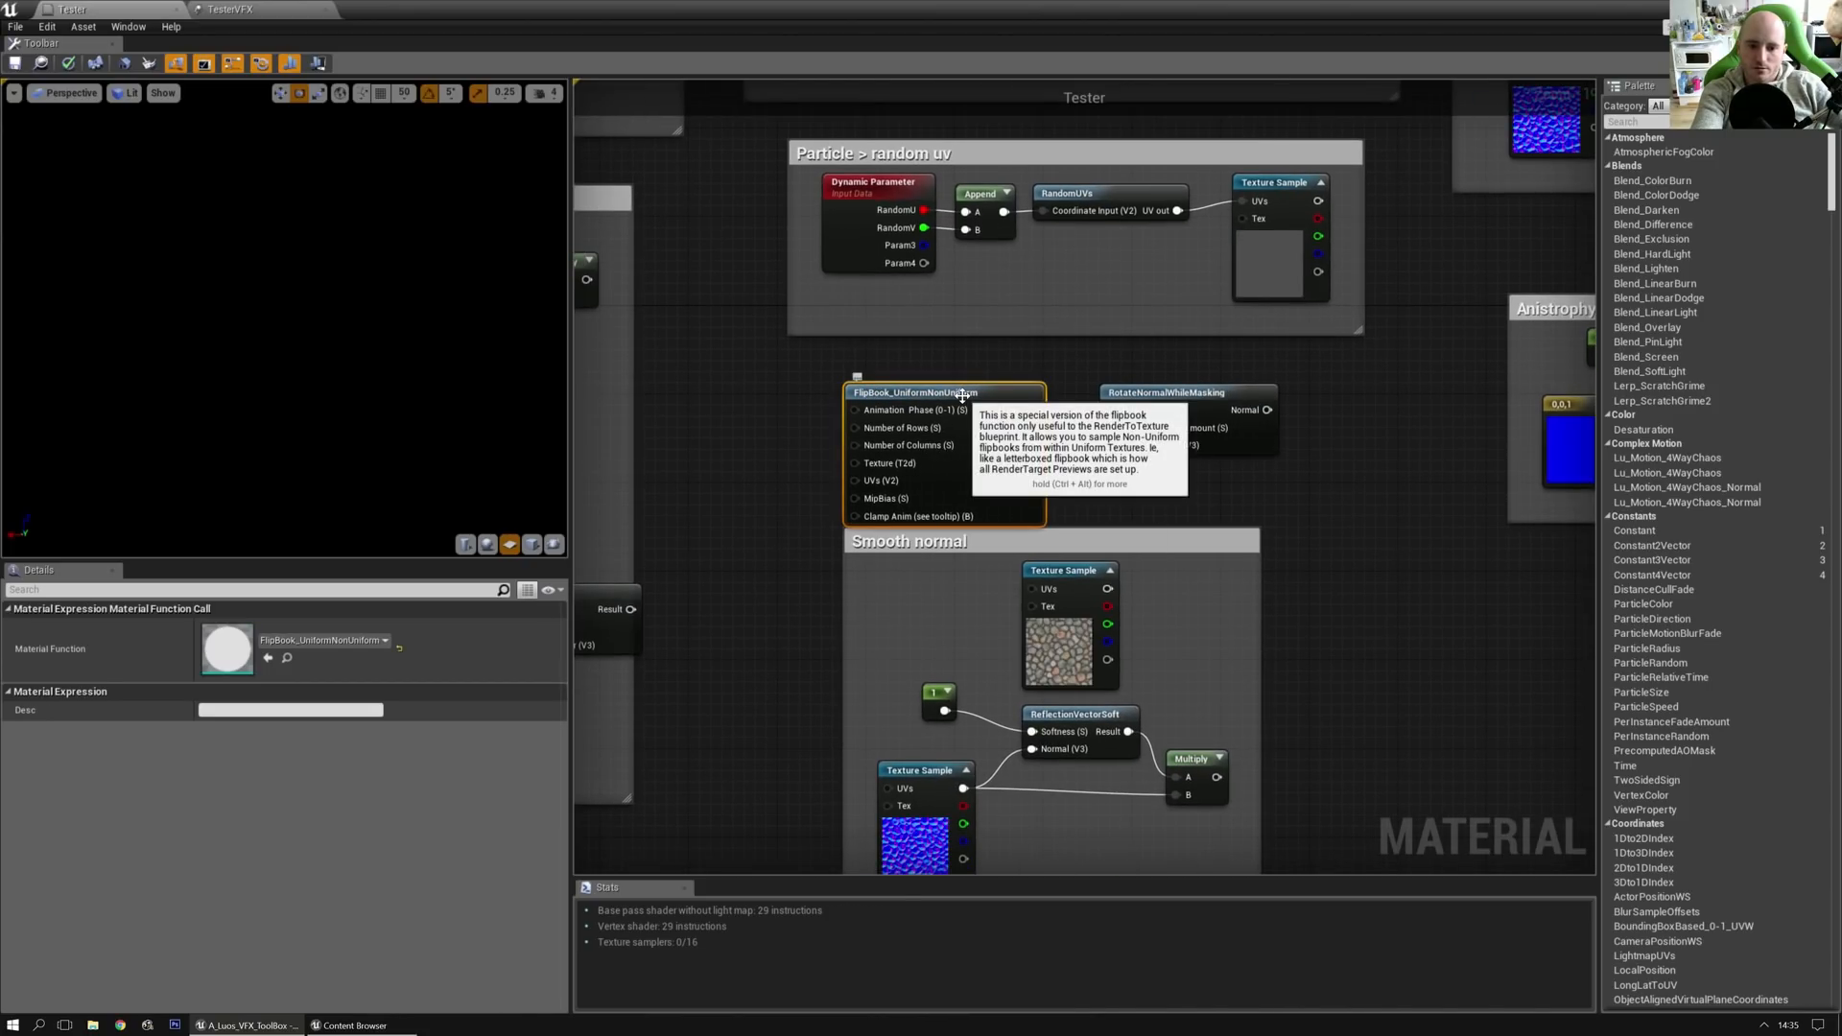
left_click_drag(980, 395, 980, 385)
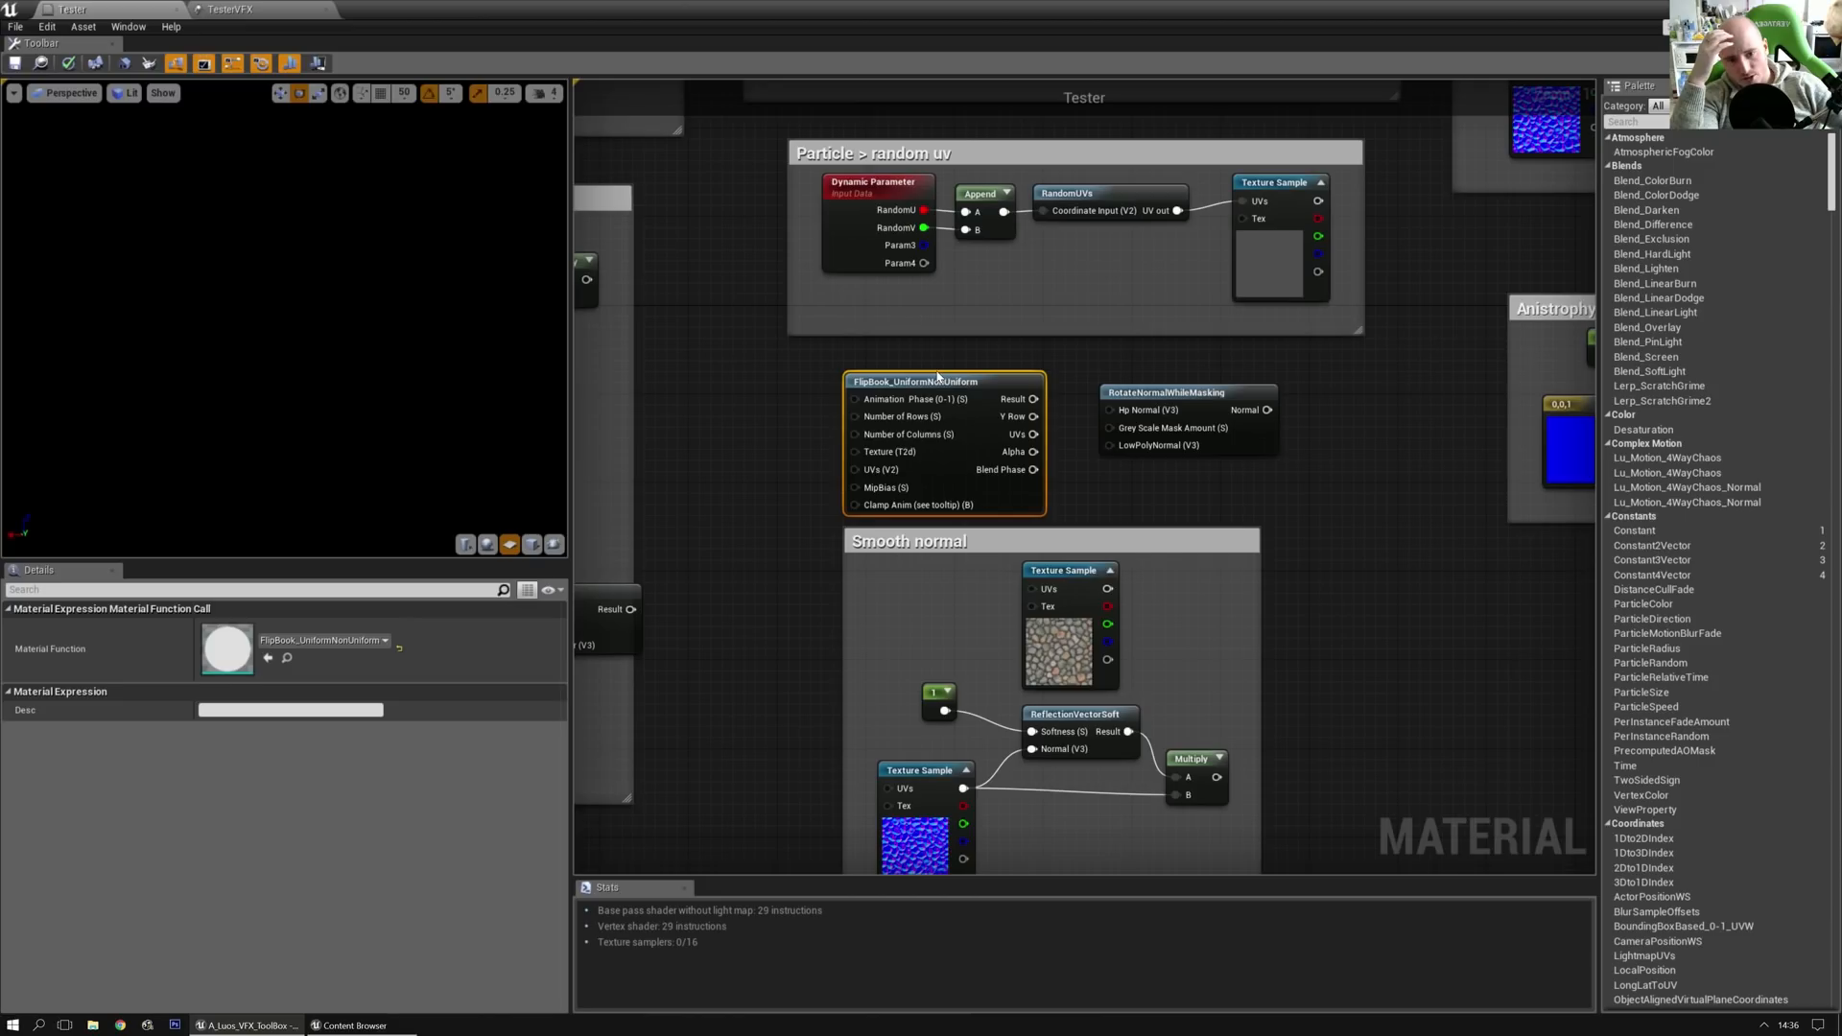
left_click_drag(939, 376, 927, 364)
right_click_drag(1275, 496, 1196, 511)
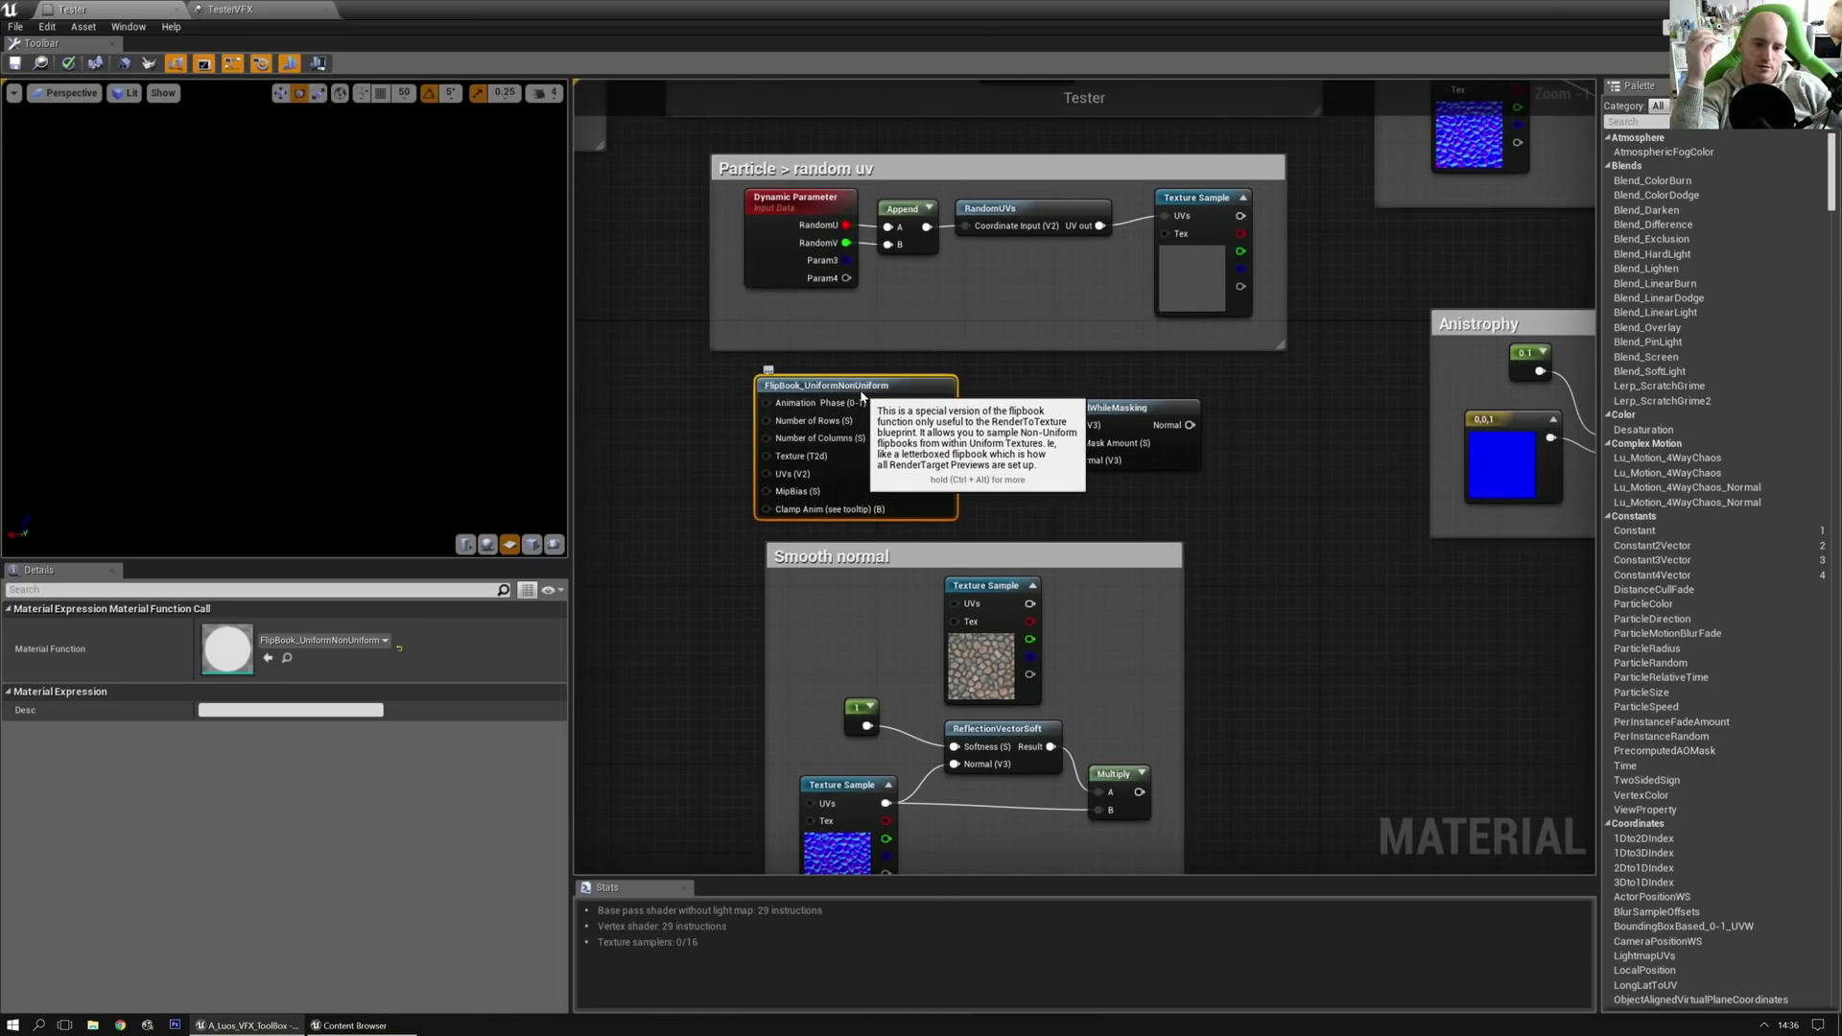
left_click_drag(861, 394, 873, 388)
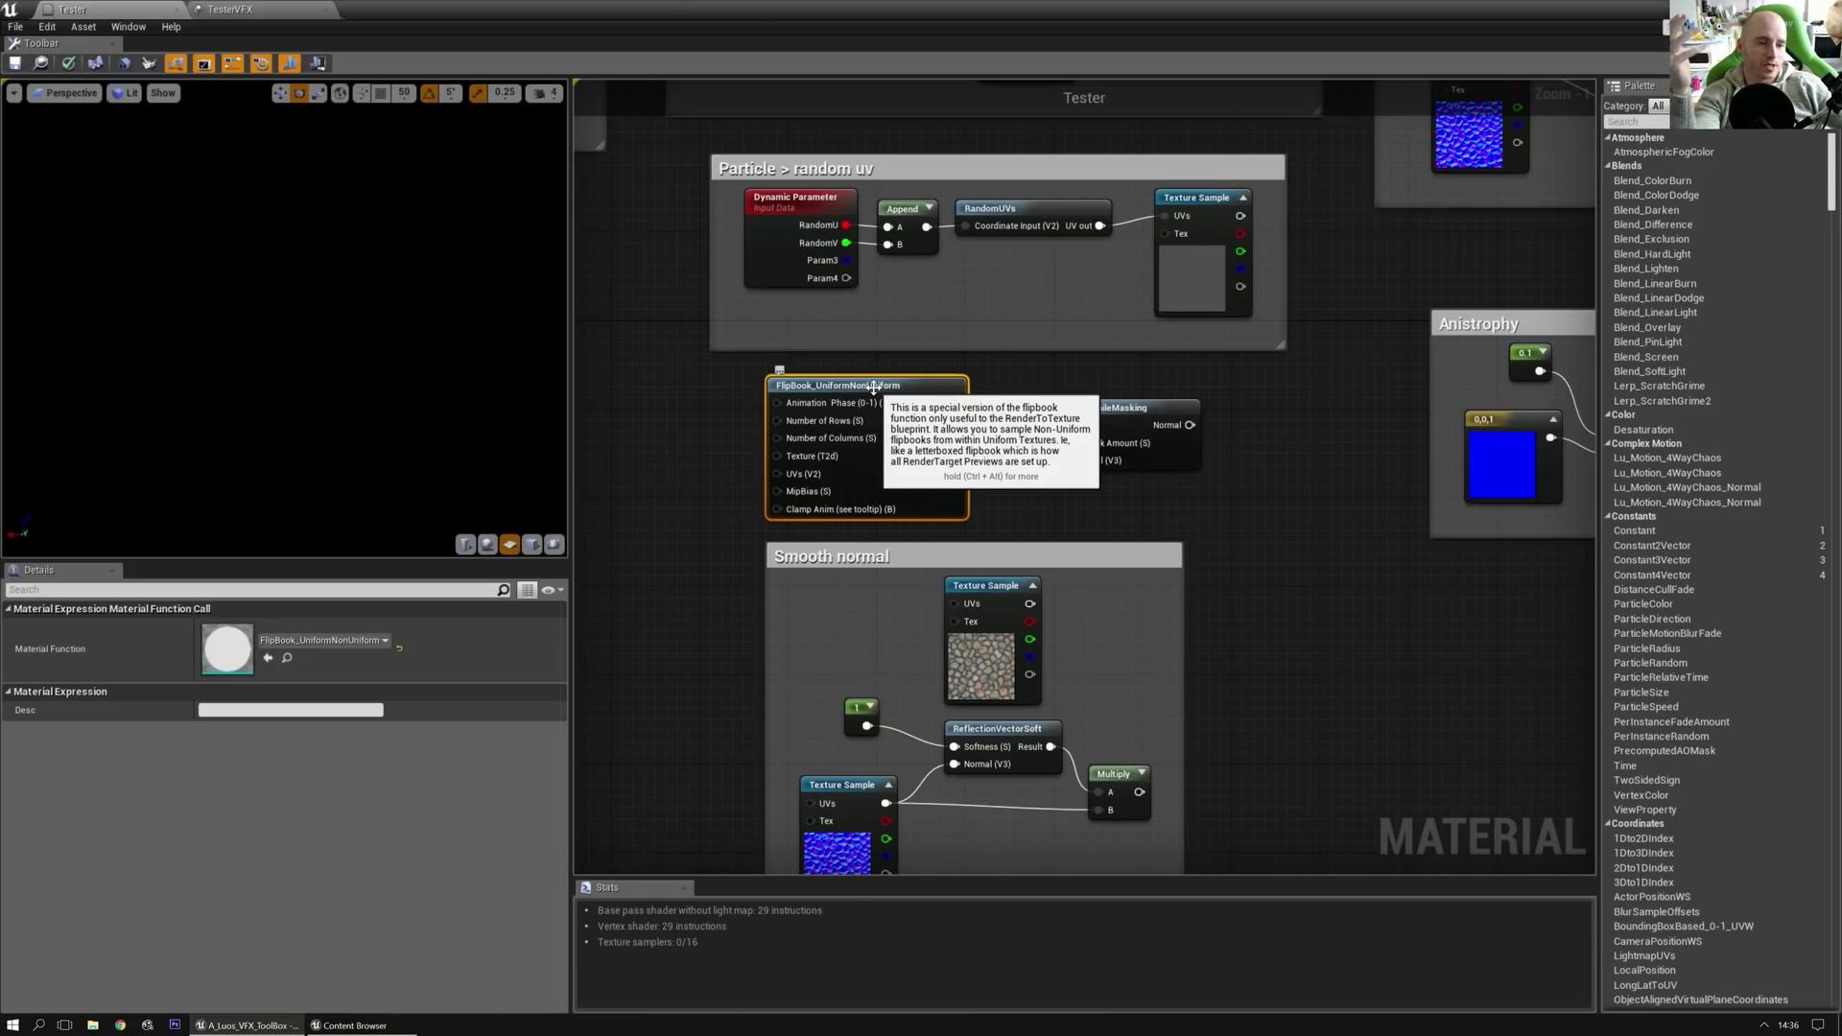
left_click(1246, 487)
Step: Inspect the RotateNormalWhileMasking node's inputs and move the node slightly up, farther from FlipBook_UniformNonUniform
left_click(1127, 407)
right_click_drag(1327, 536, 1193, 528)
mouse_move(972, 394)
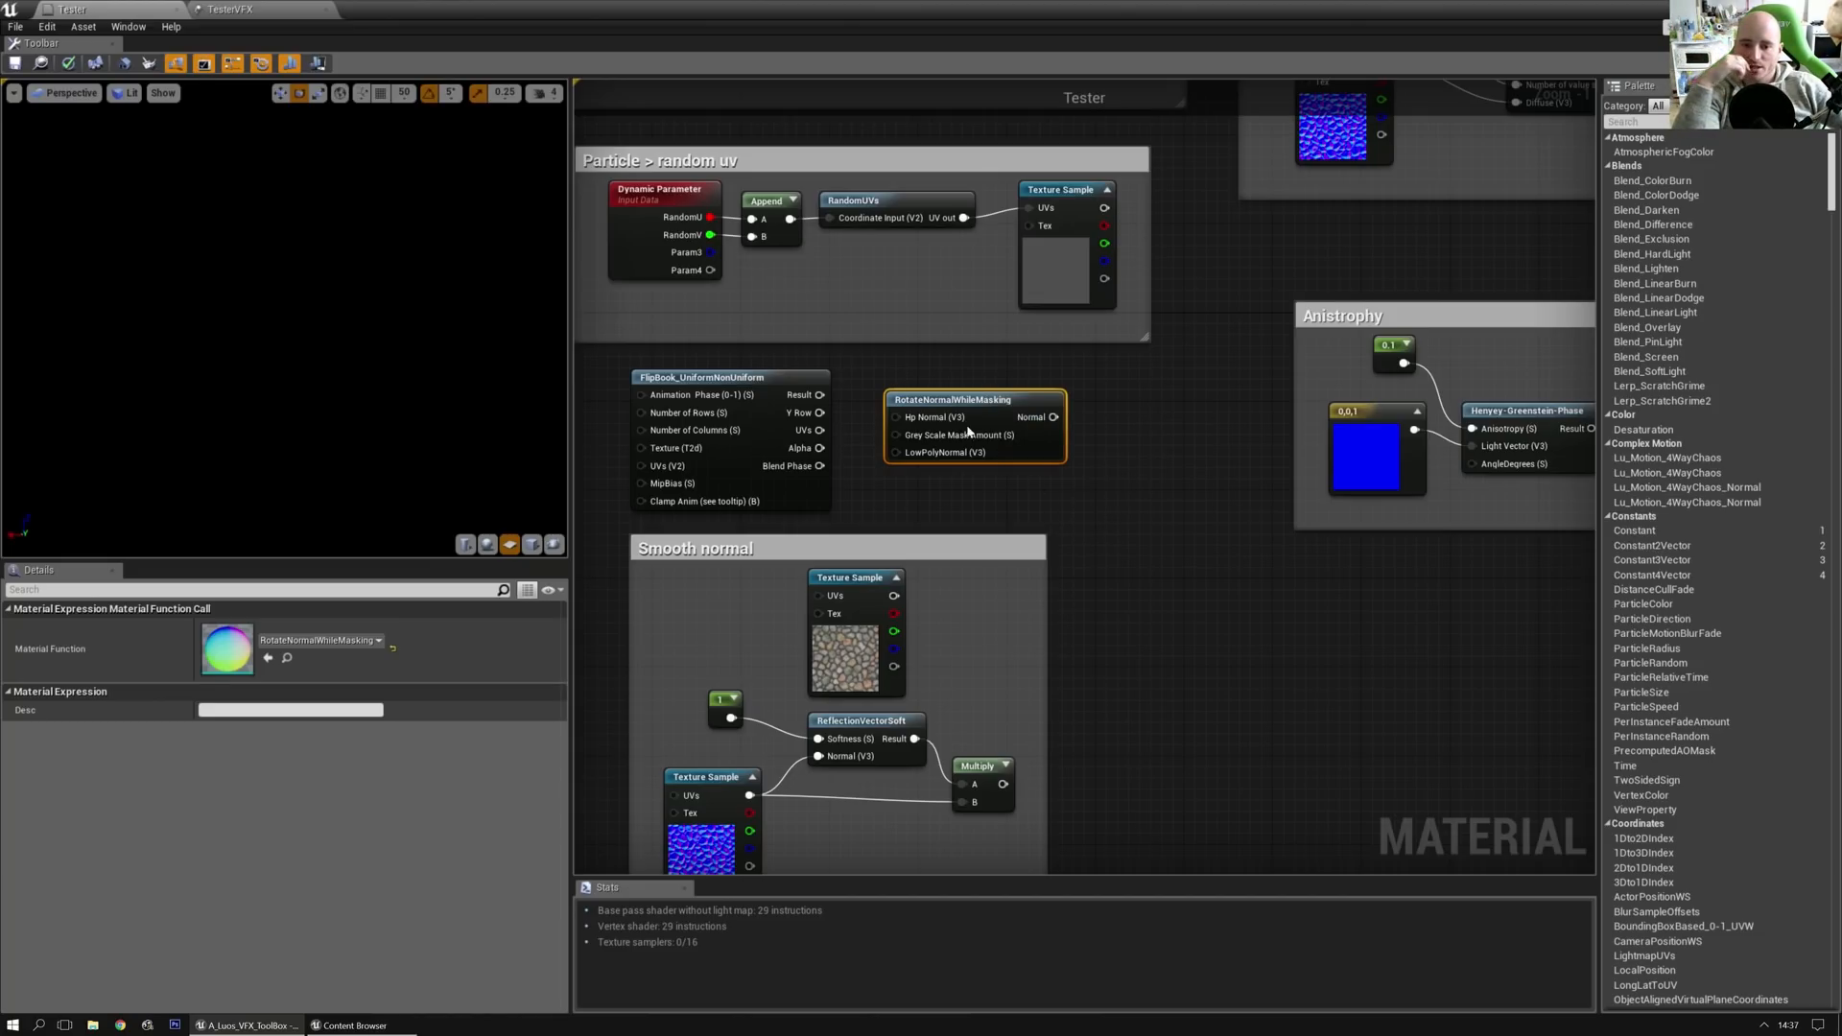
left_click_drag(969, 397, 981, 388)
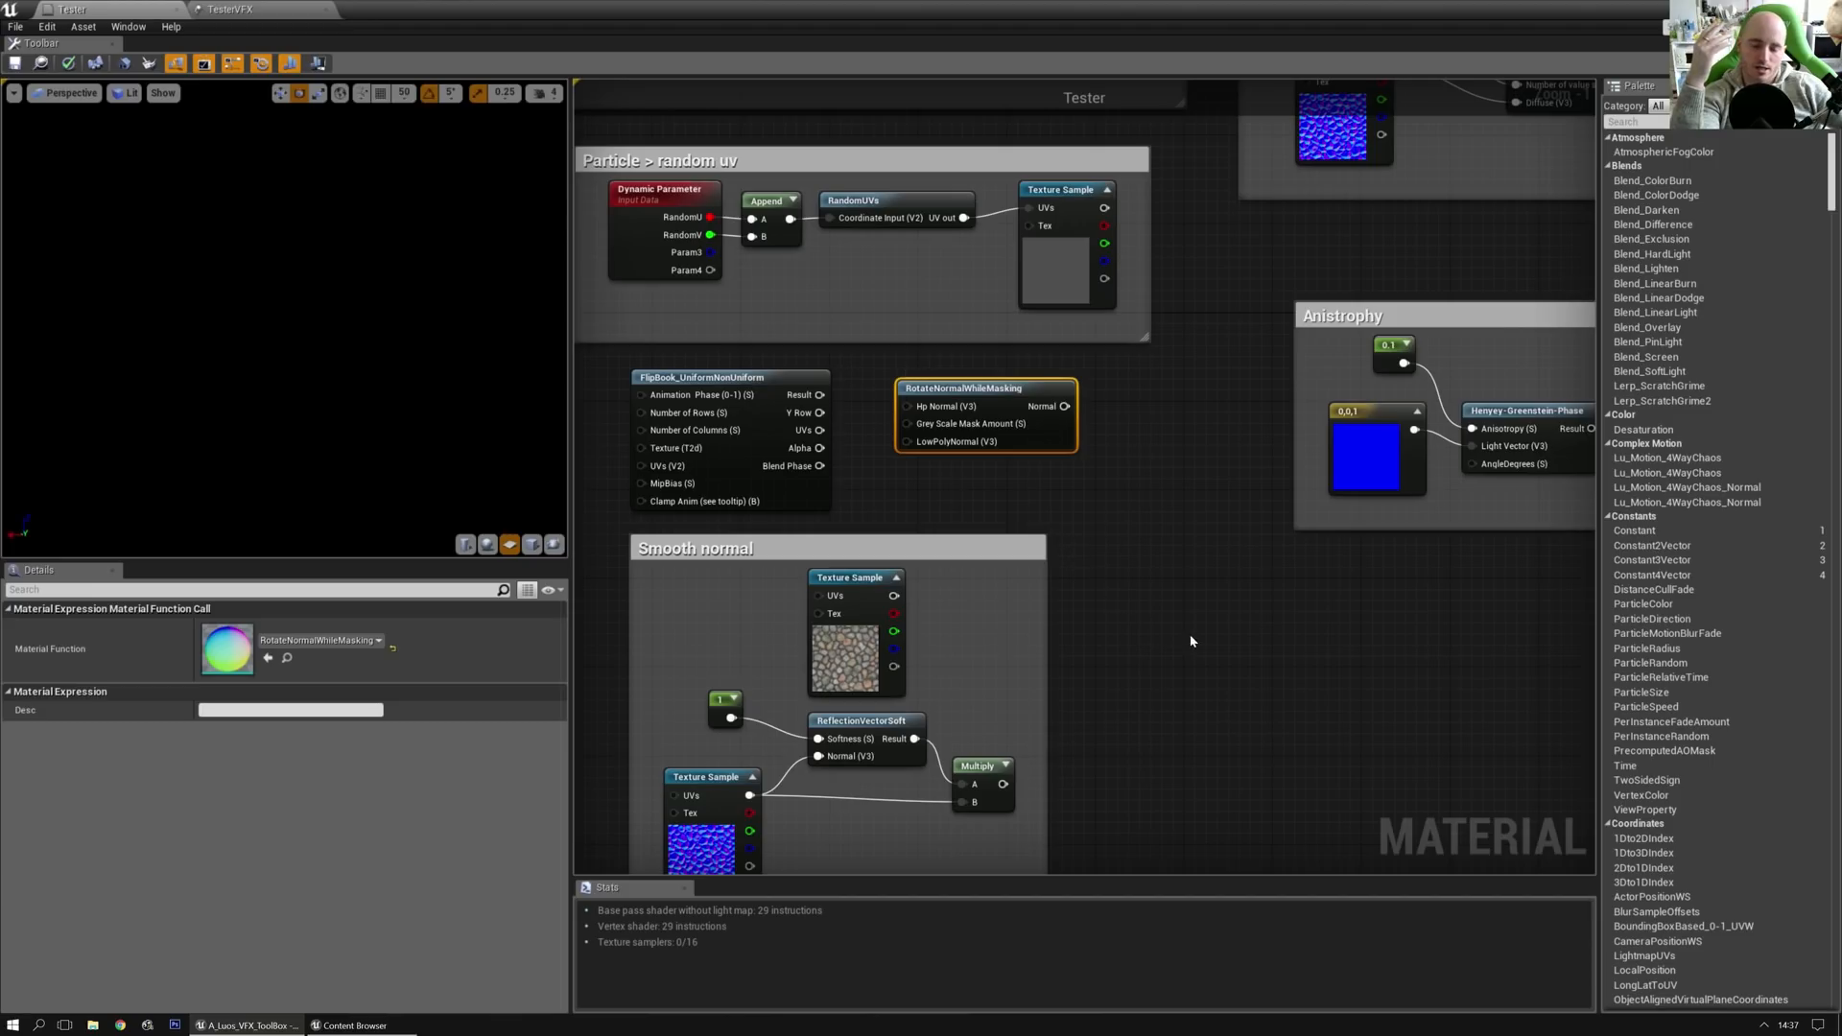
right_click_drag(1190, 624, 1184, 564)
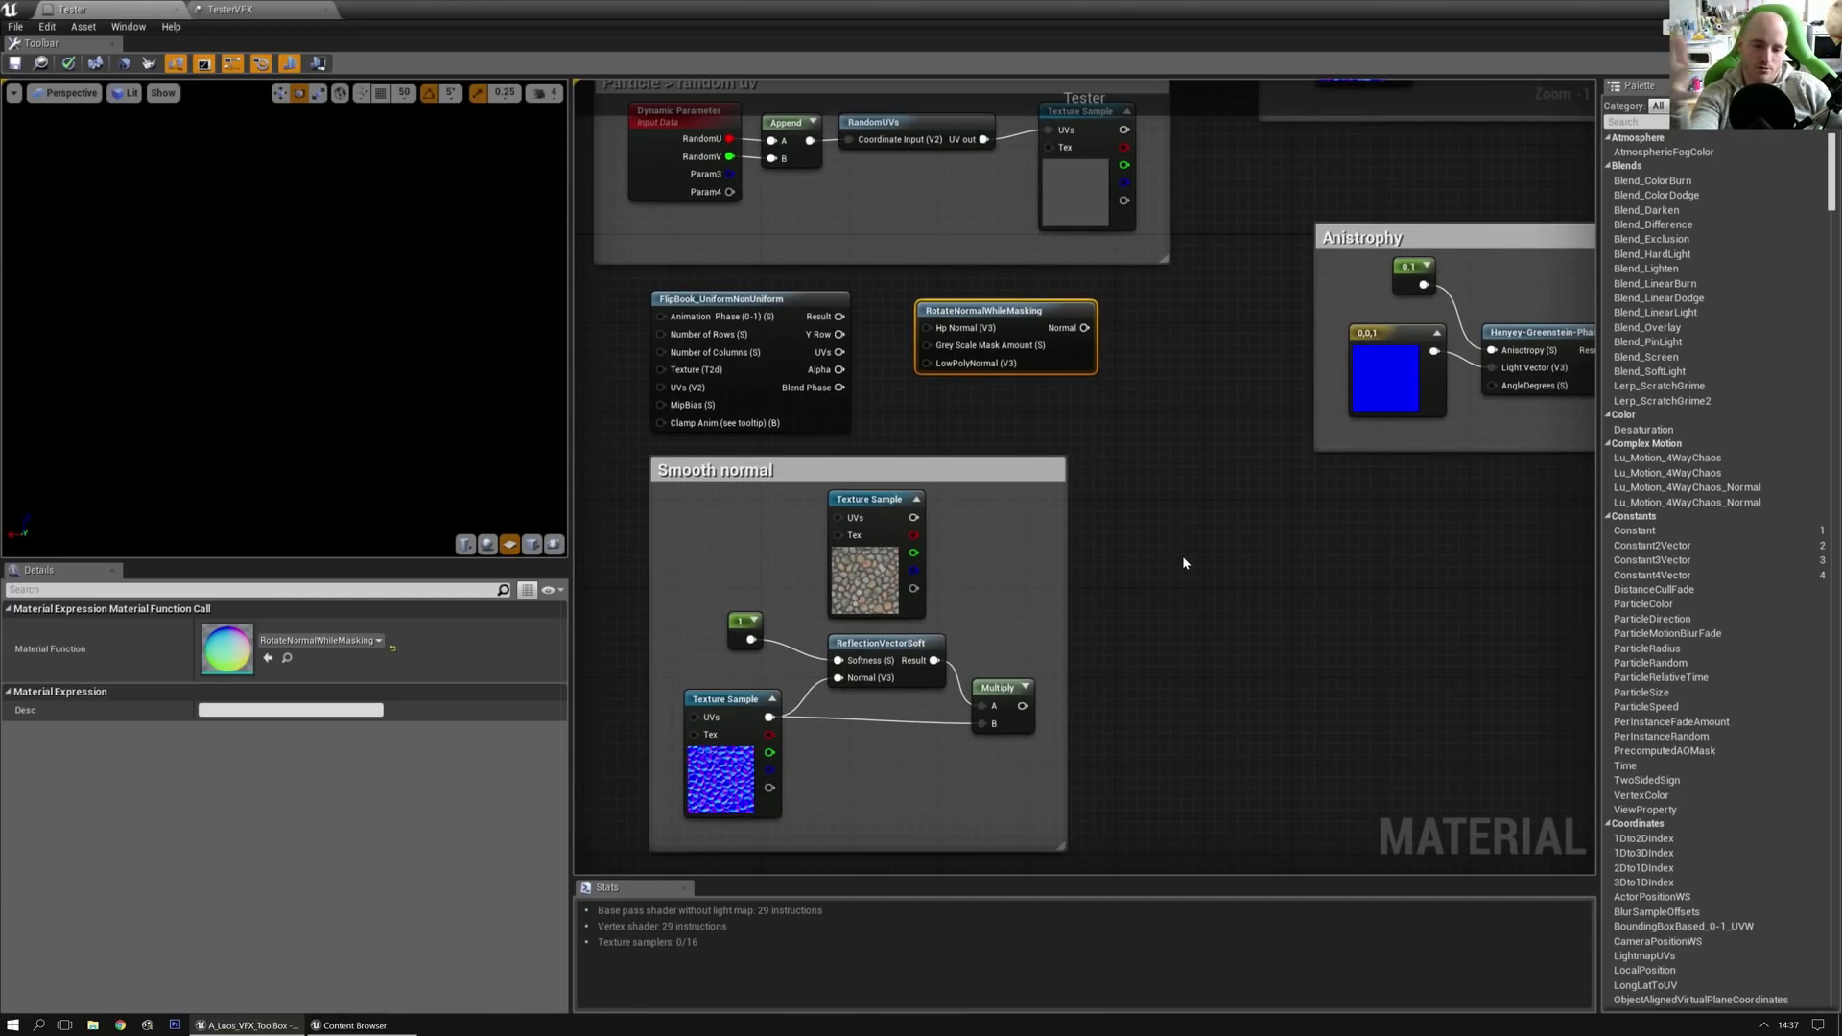
left_click(1183, 564)
Step: Copy the nodes of the "Smooth normal" comment group and paste them in front of the Tester node
right_click_drag(912, 669, 1011, 493)
scroll(1007, 513, "down", 2)
scroll(971, 534, "up", 3)
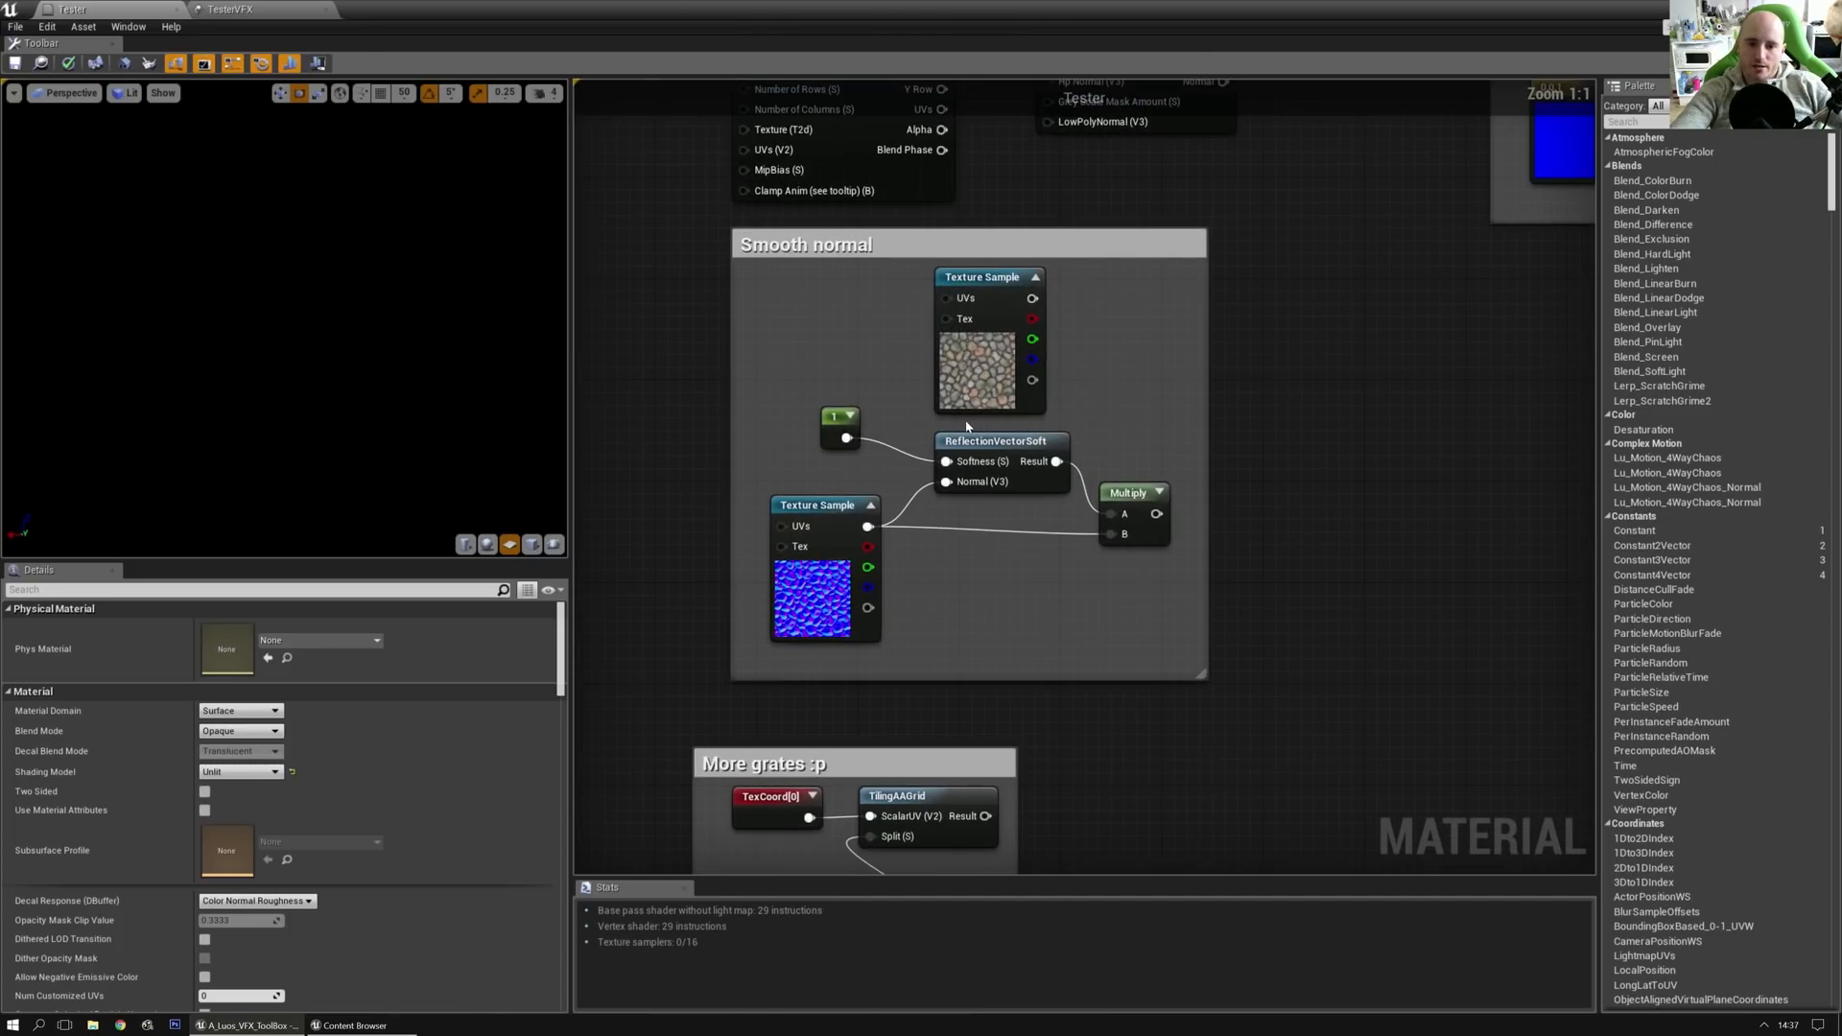
left_click_drag(749, 310, 1142, 620)
right_click_drag(1142, 620, 1334, 605)
scroll(1333, 604, "down", 4)
right_click_drag(1035, 572, 1244, 585)
scroll(905, 572, "up", 2)
right_click_drag(768, 284, 838, 443)
left_click(843, 438)
key("ctrl+v")
scroll(937, 419, "up", 1)
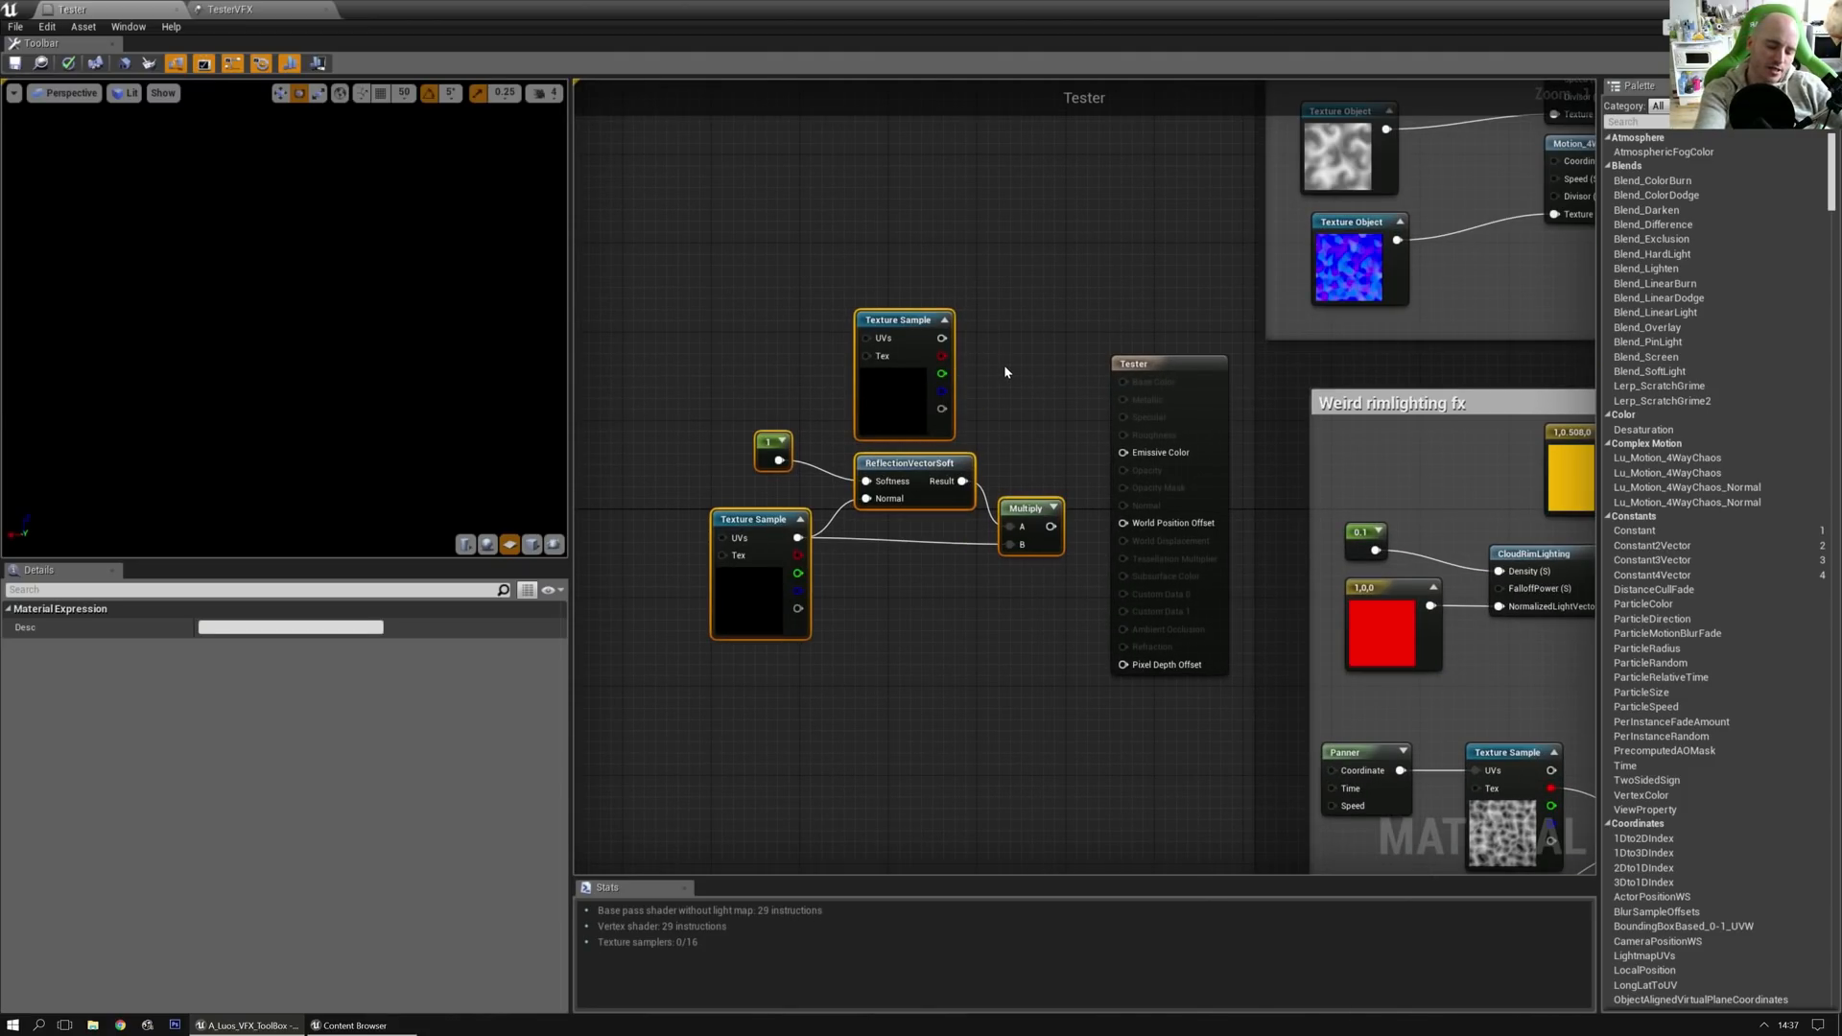
Step: Set the Tester material's shading model to Default Lit
right_click_drag(986, 392, 948, 395)
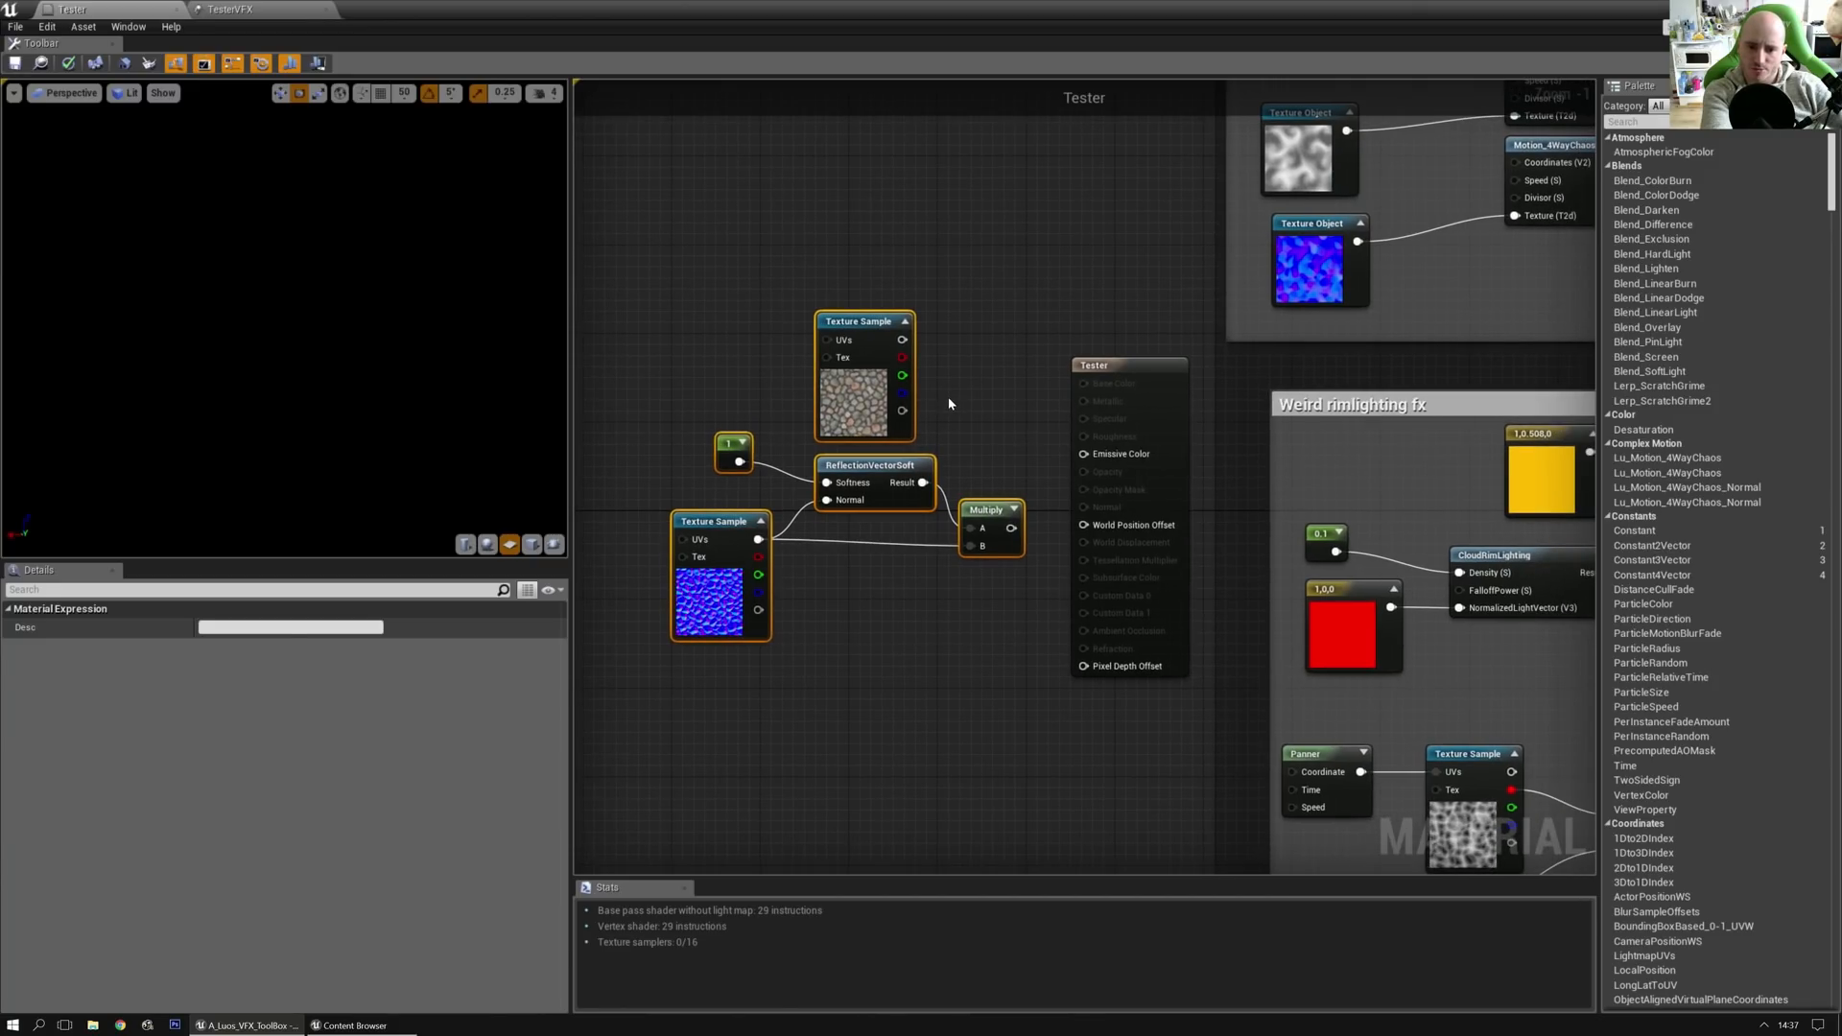
left_click(948, 395)
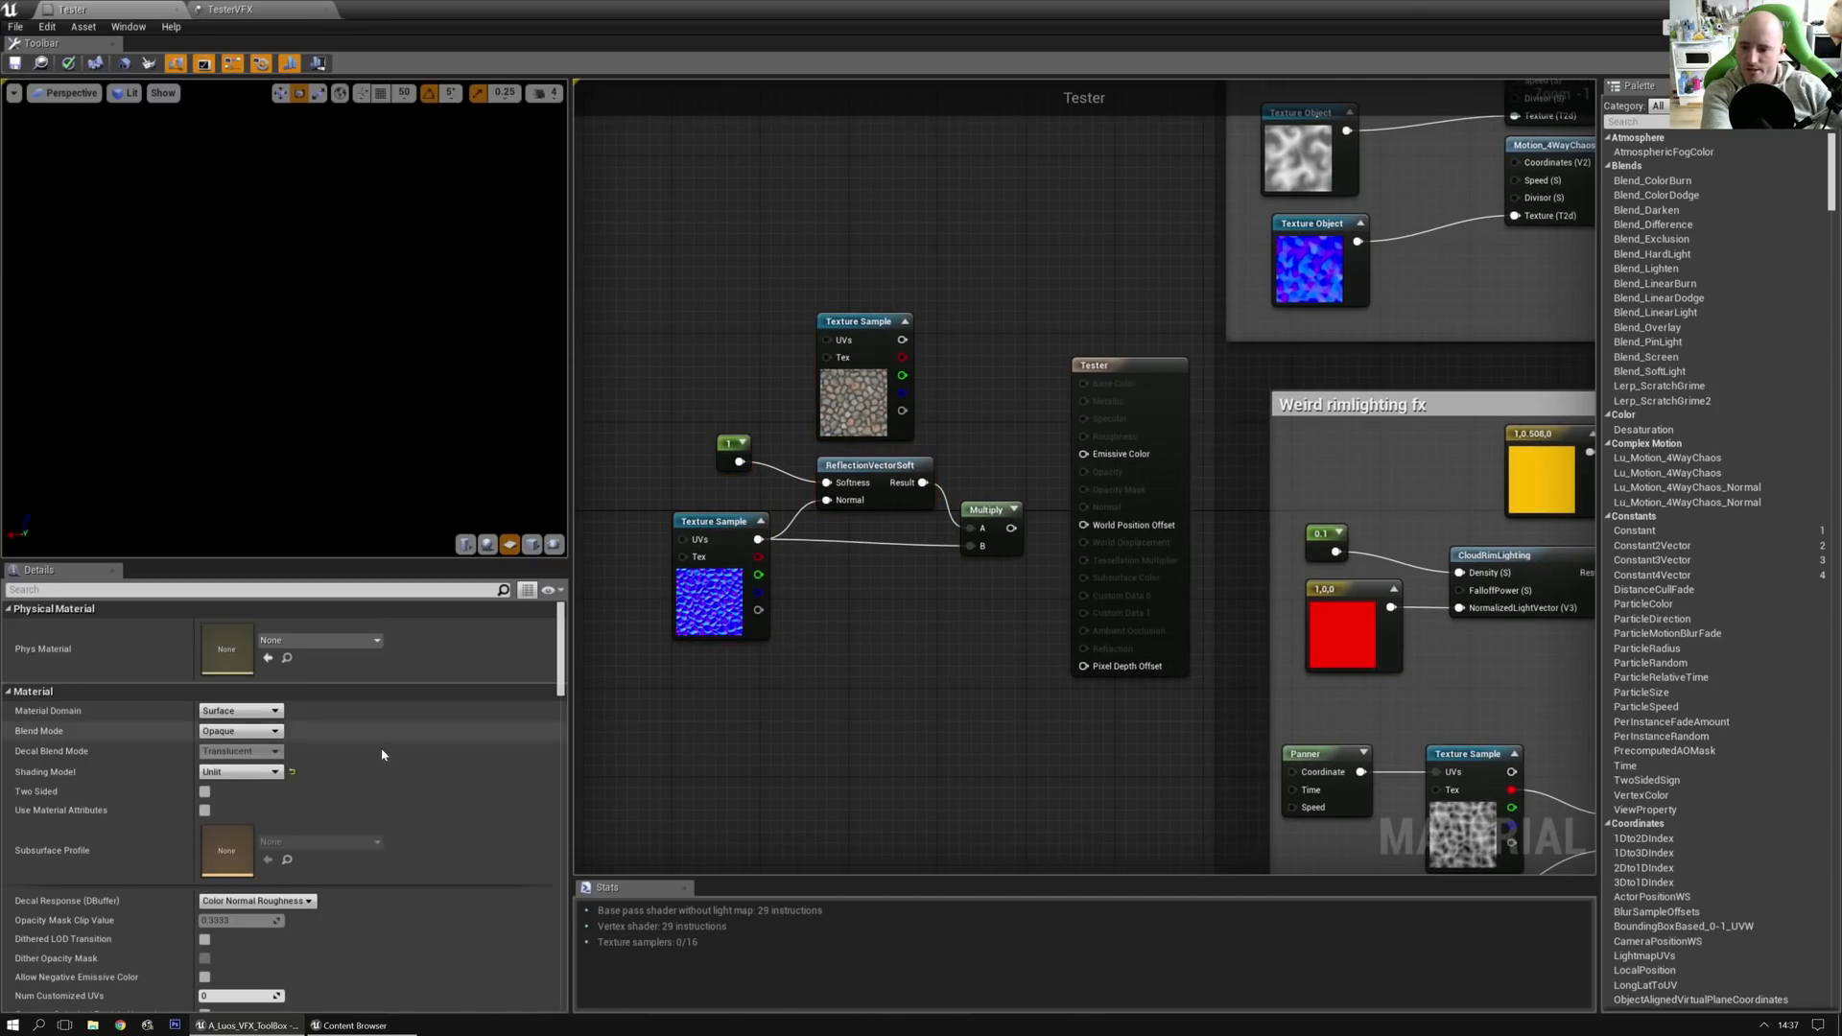
left_click(245, 773)
left_click(248, 795)
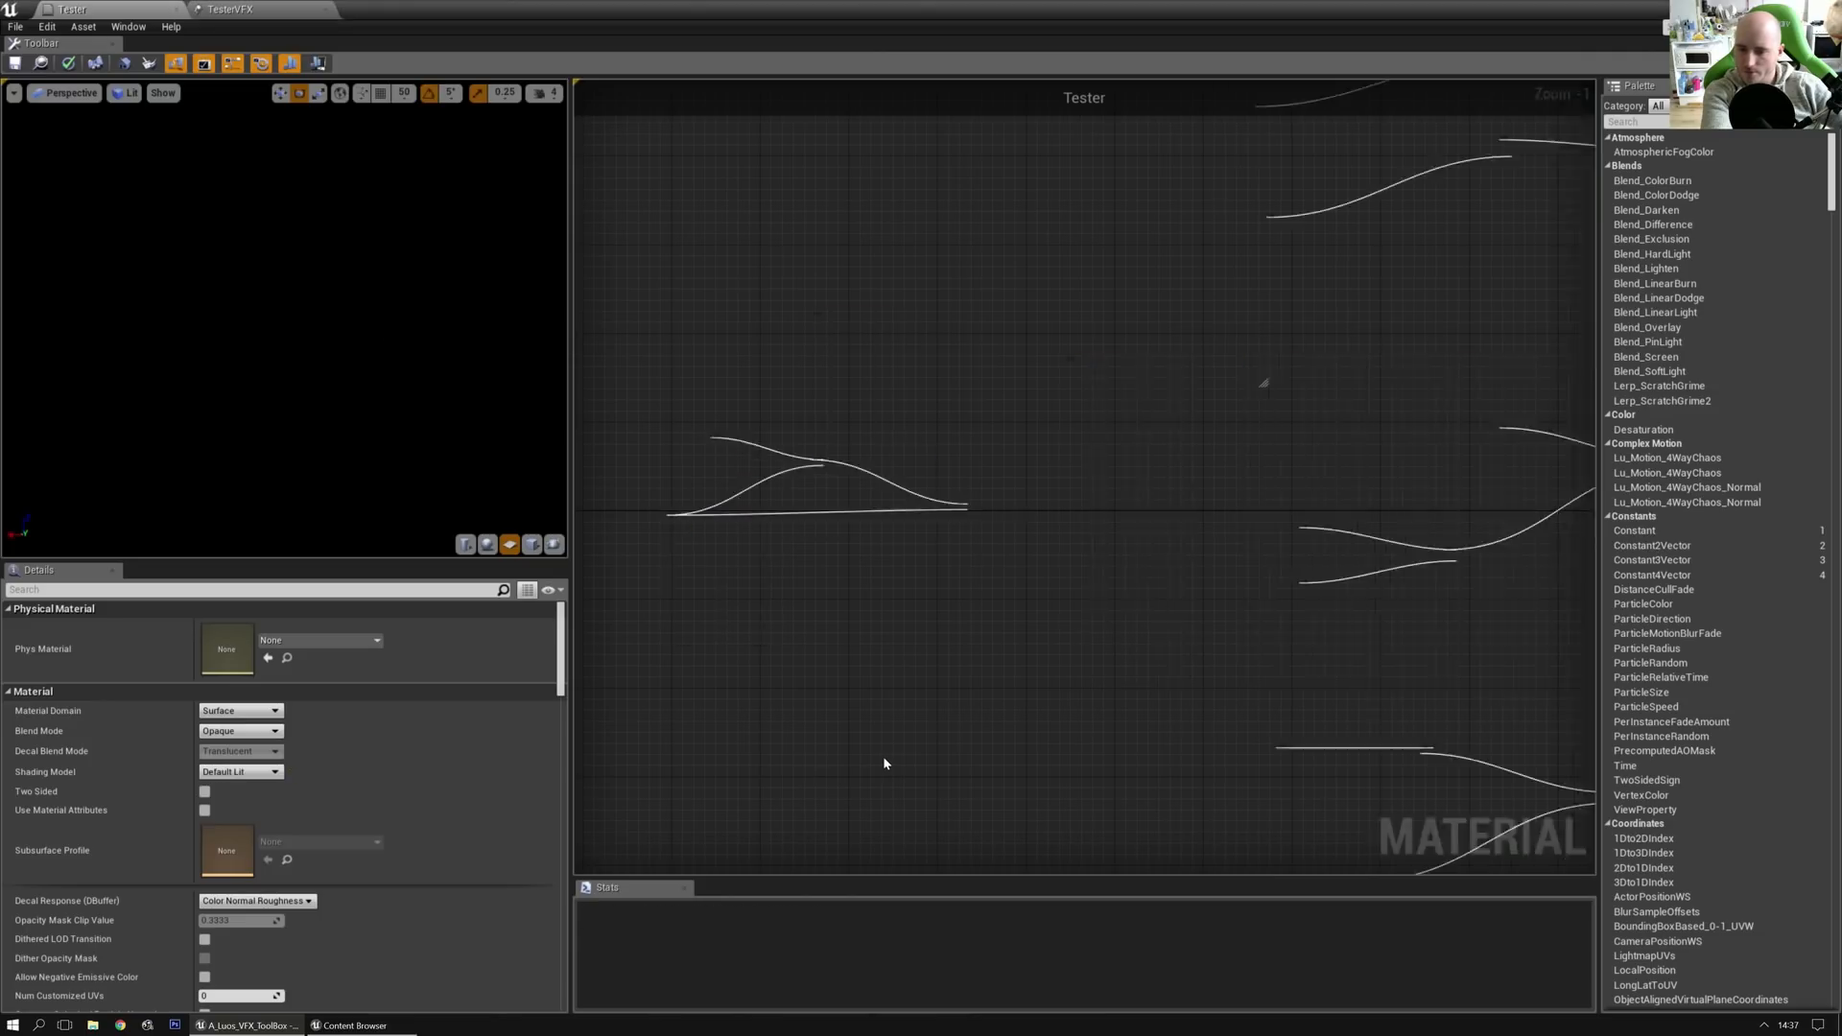
Step: Move the pasted constant, normal-map Texture Sample, ReflectionVectorSoft and Multiply nodes away from the cobblestone Texture Sample, and select that sample
left_click_drag(672, 427, 998, 649)
key("Left")
key("Down")
key("Down")
key("Left")
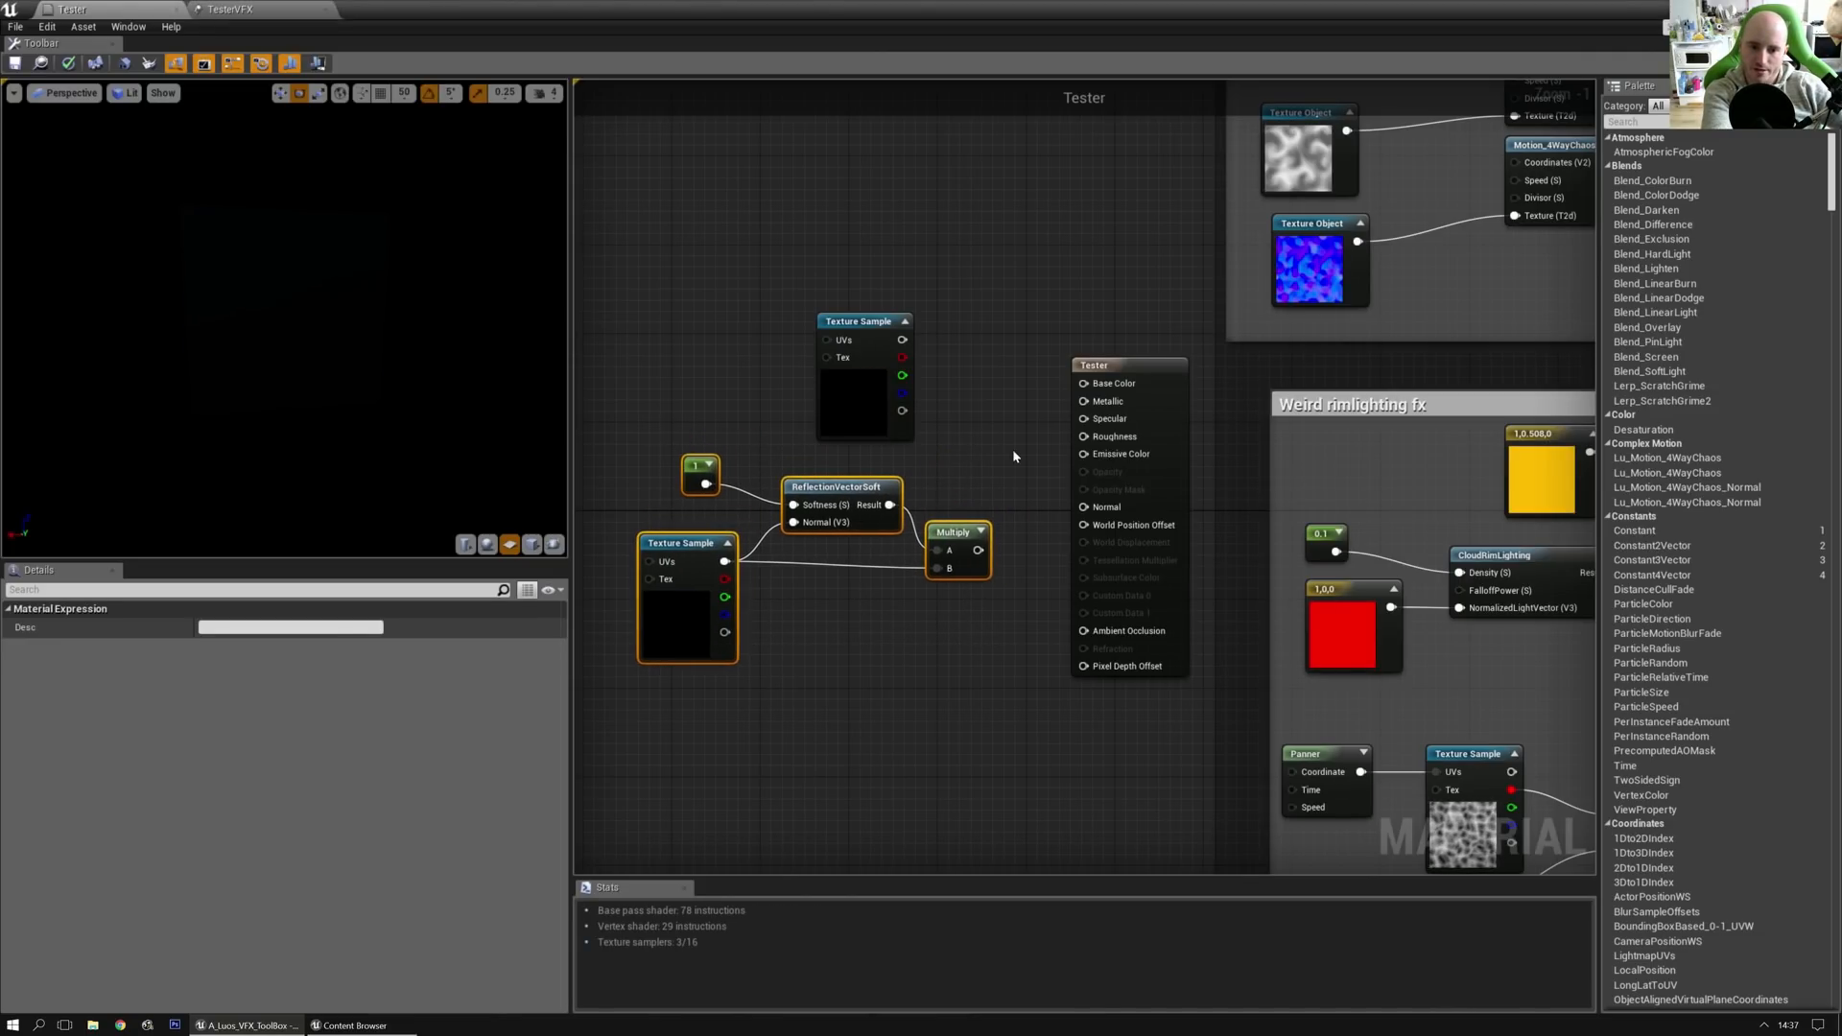
left_click(1014, 451)
left_click(882, 322)
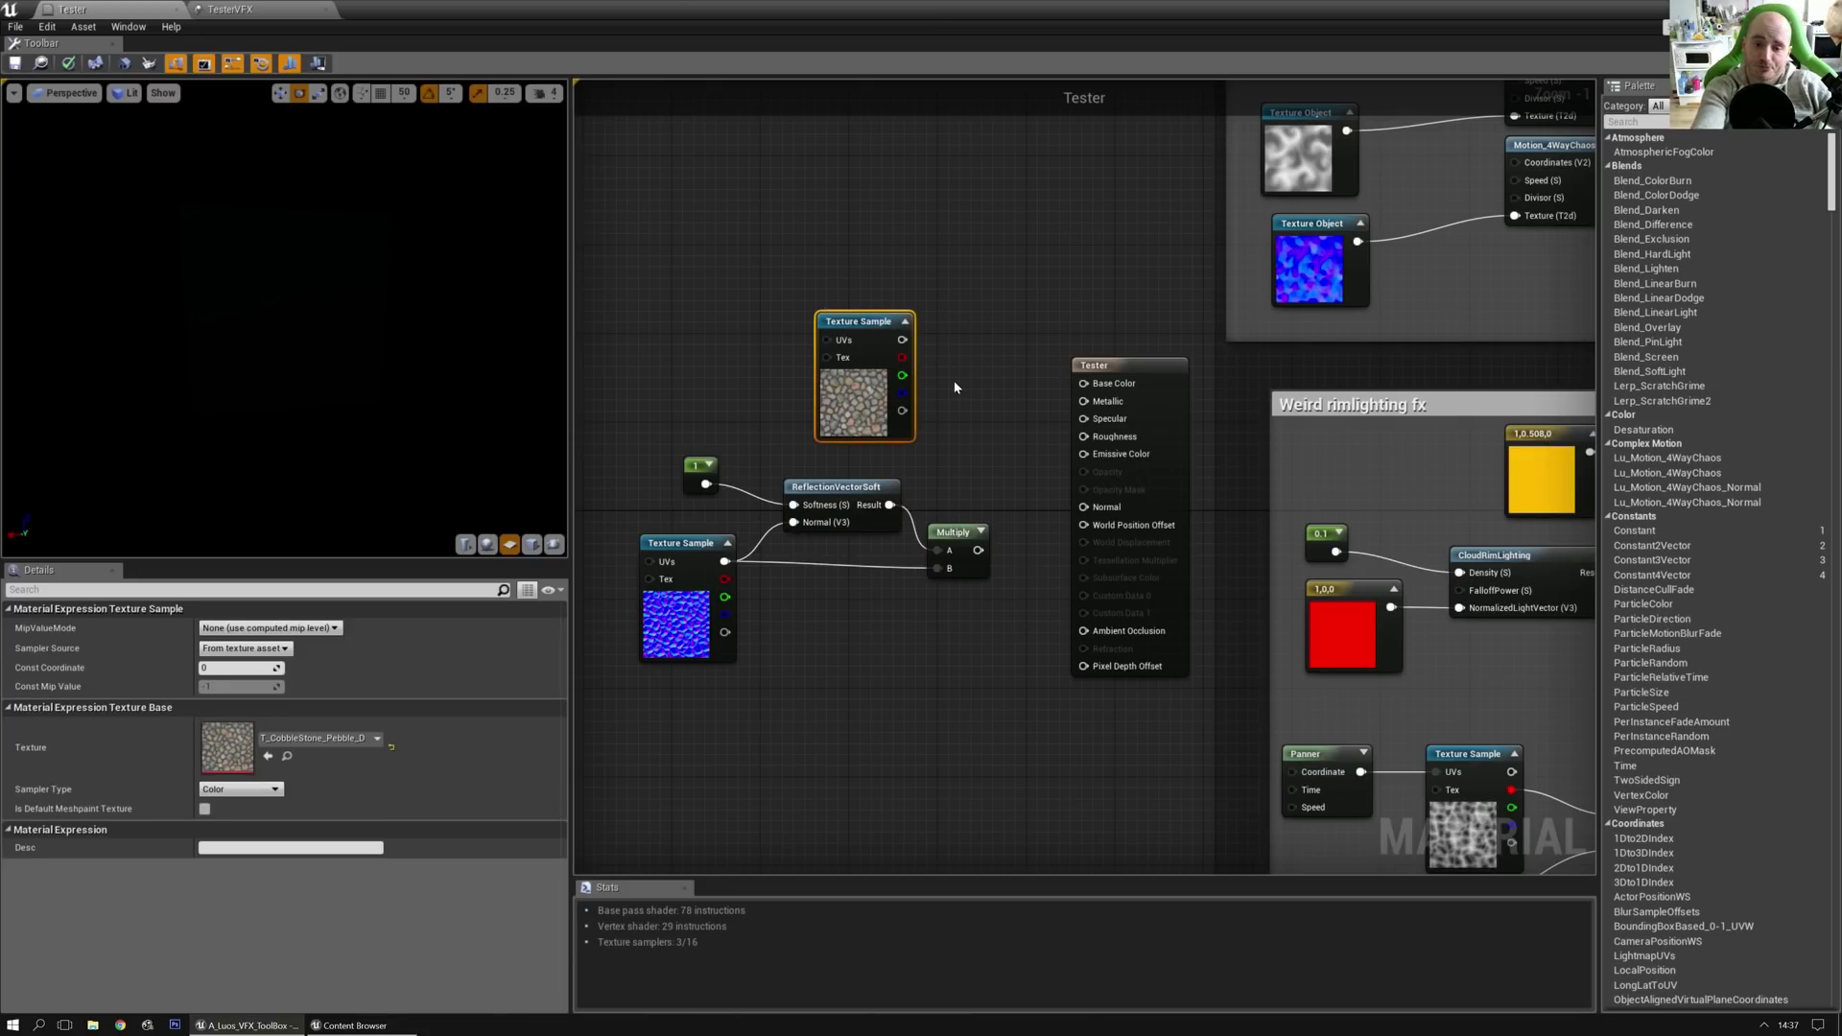
Step: Connect the cobblestone Texture Sample to Tester's Base Color and the Multiply output to Normal, and preview the material on a sphere
left_click(956, 386)
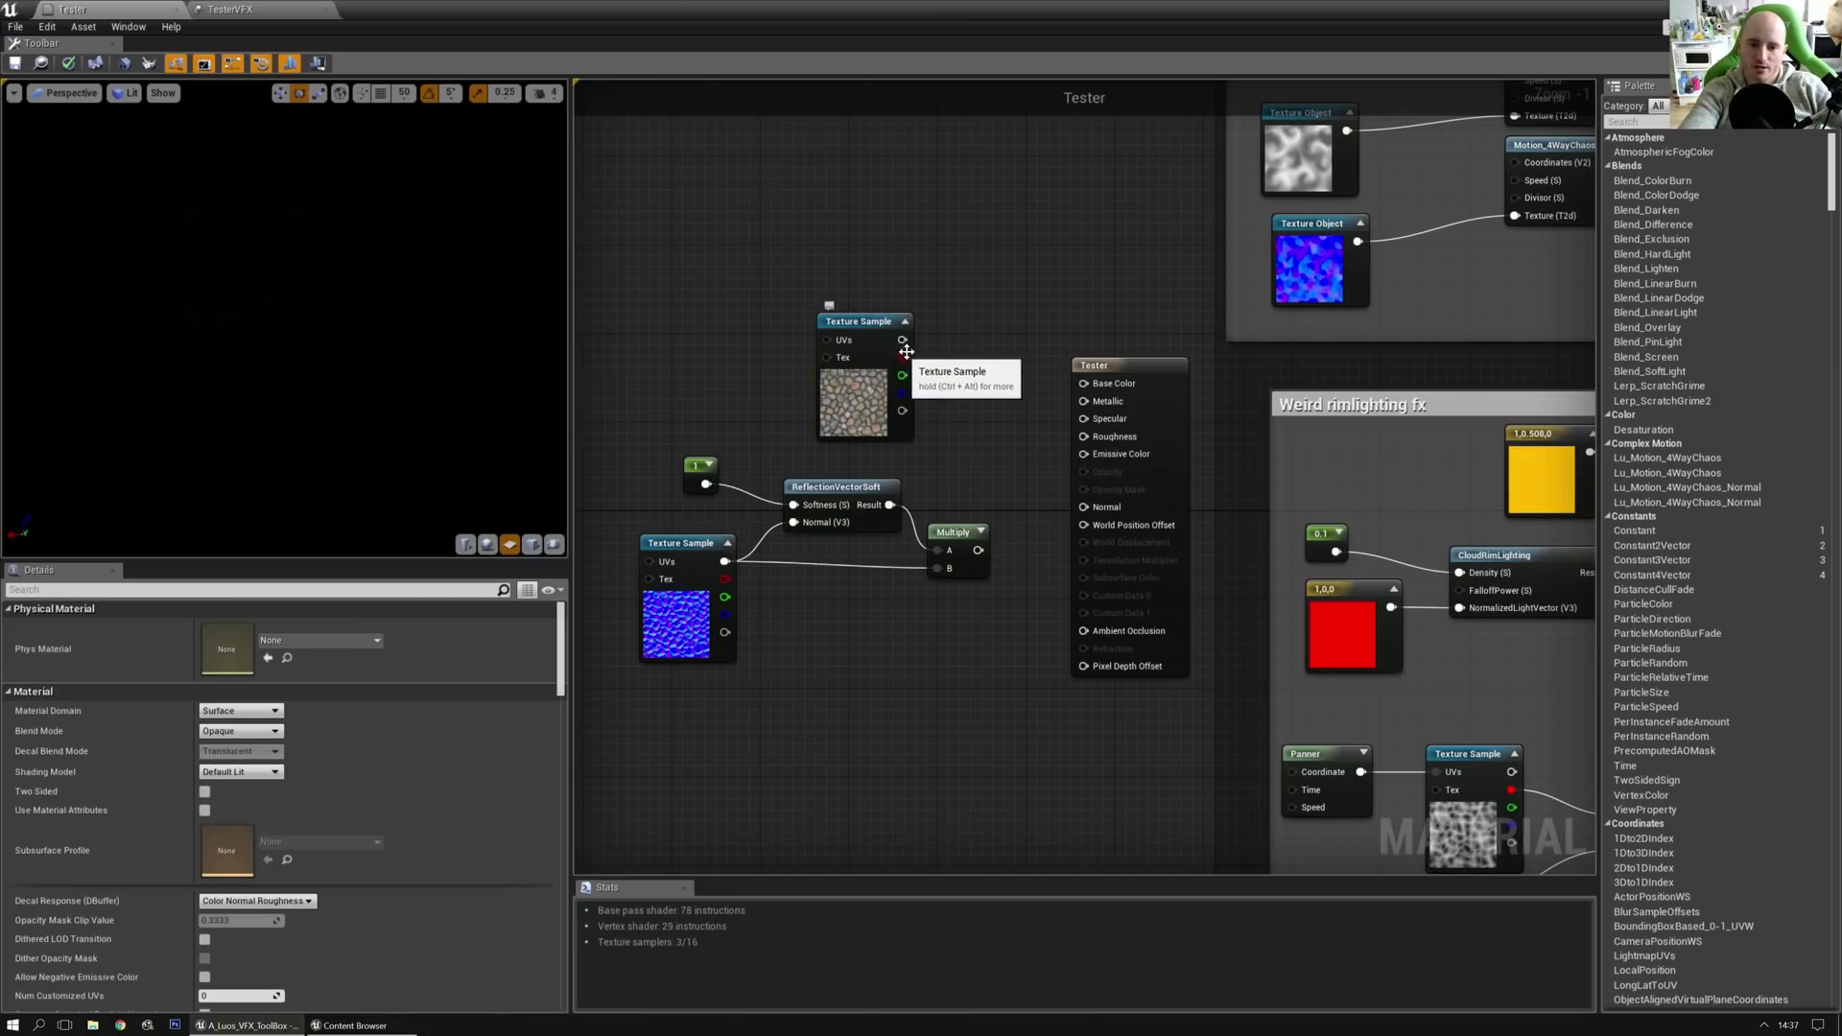
left_click_drag(902, 339, 1068, 386)
left_click_drag(1070, 402, 1084, 383)
left_click_drag(978, 550, 1086, 509)
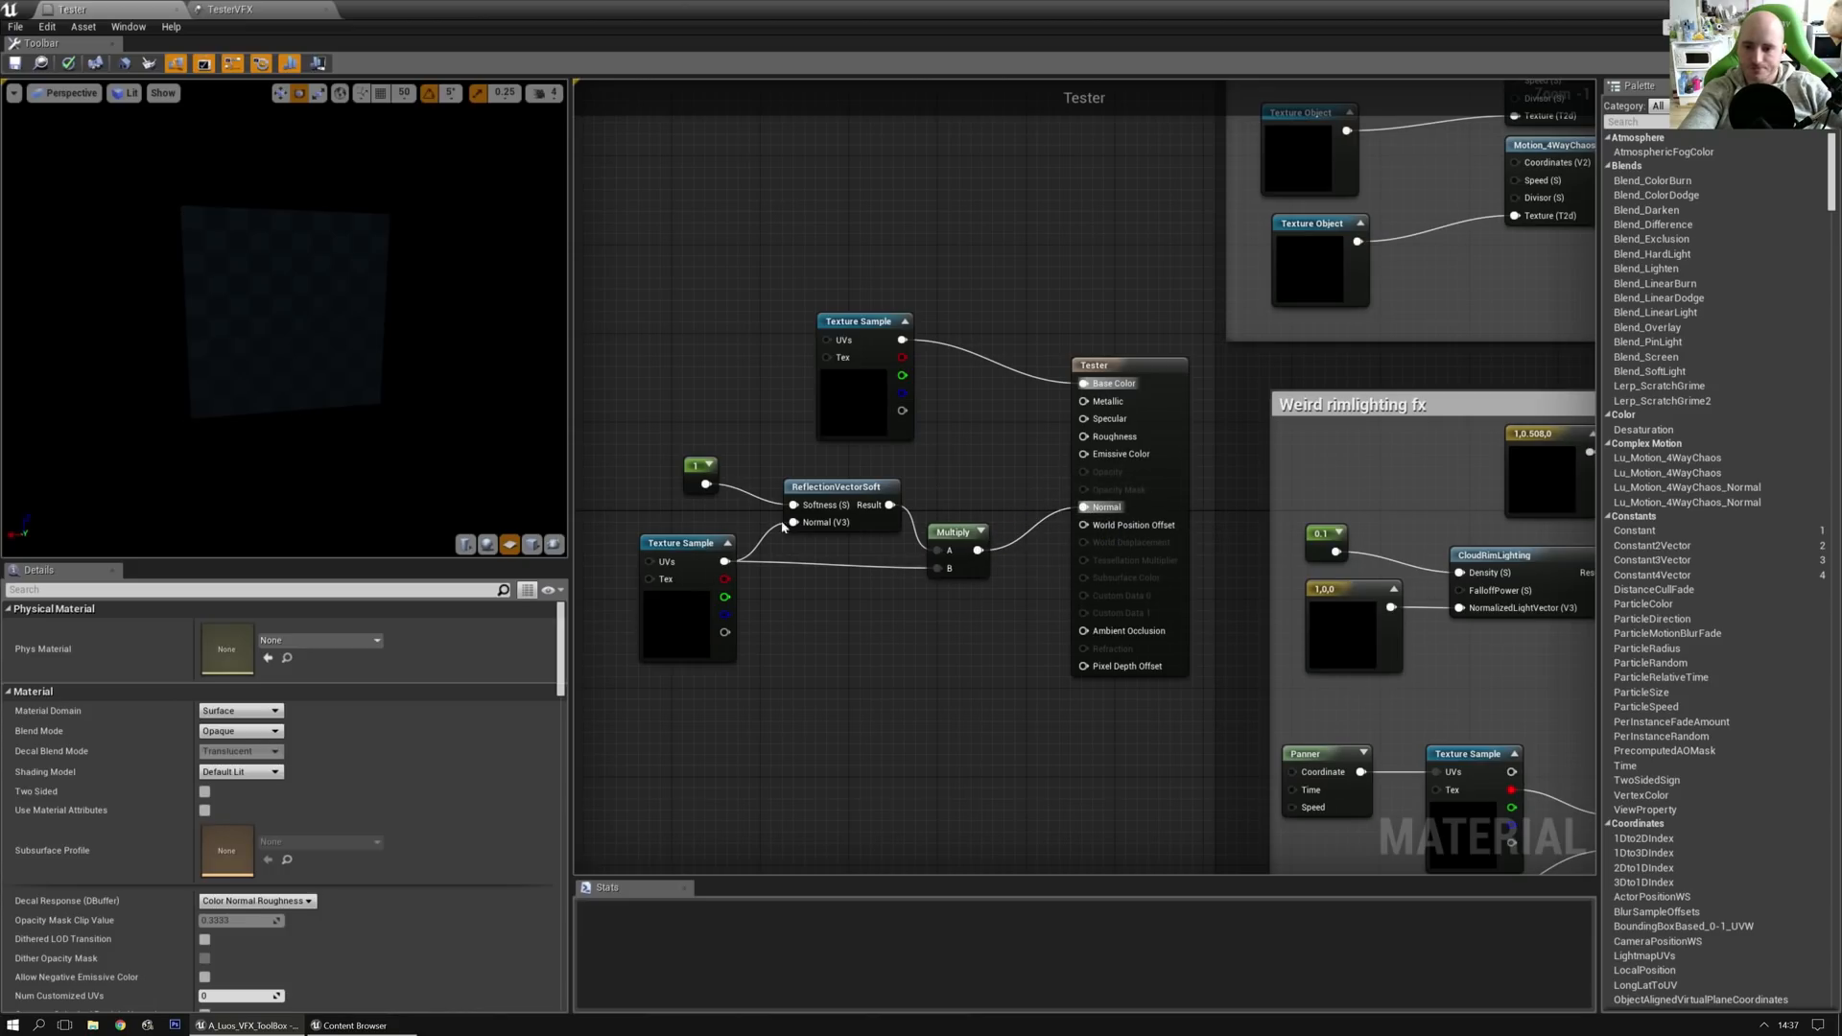
left_click(491, 546)
right_click_drag(348, 393, 347, 374)
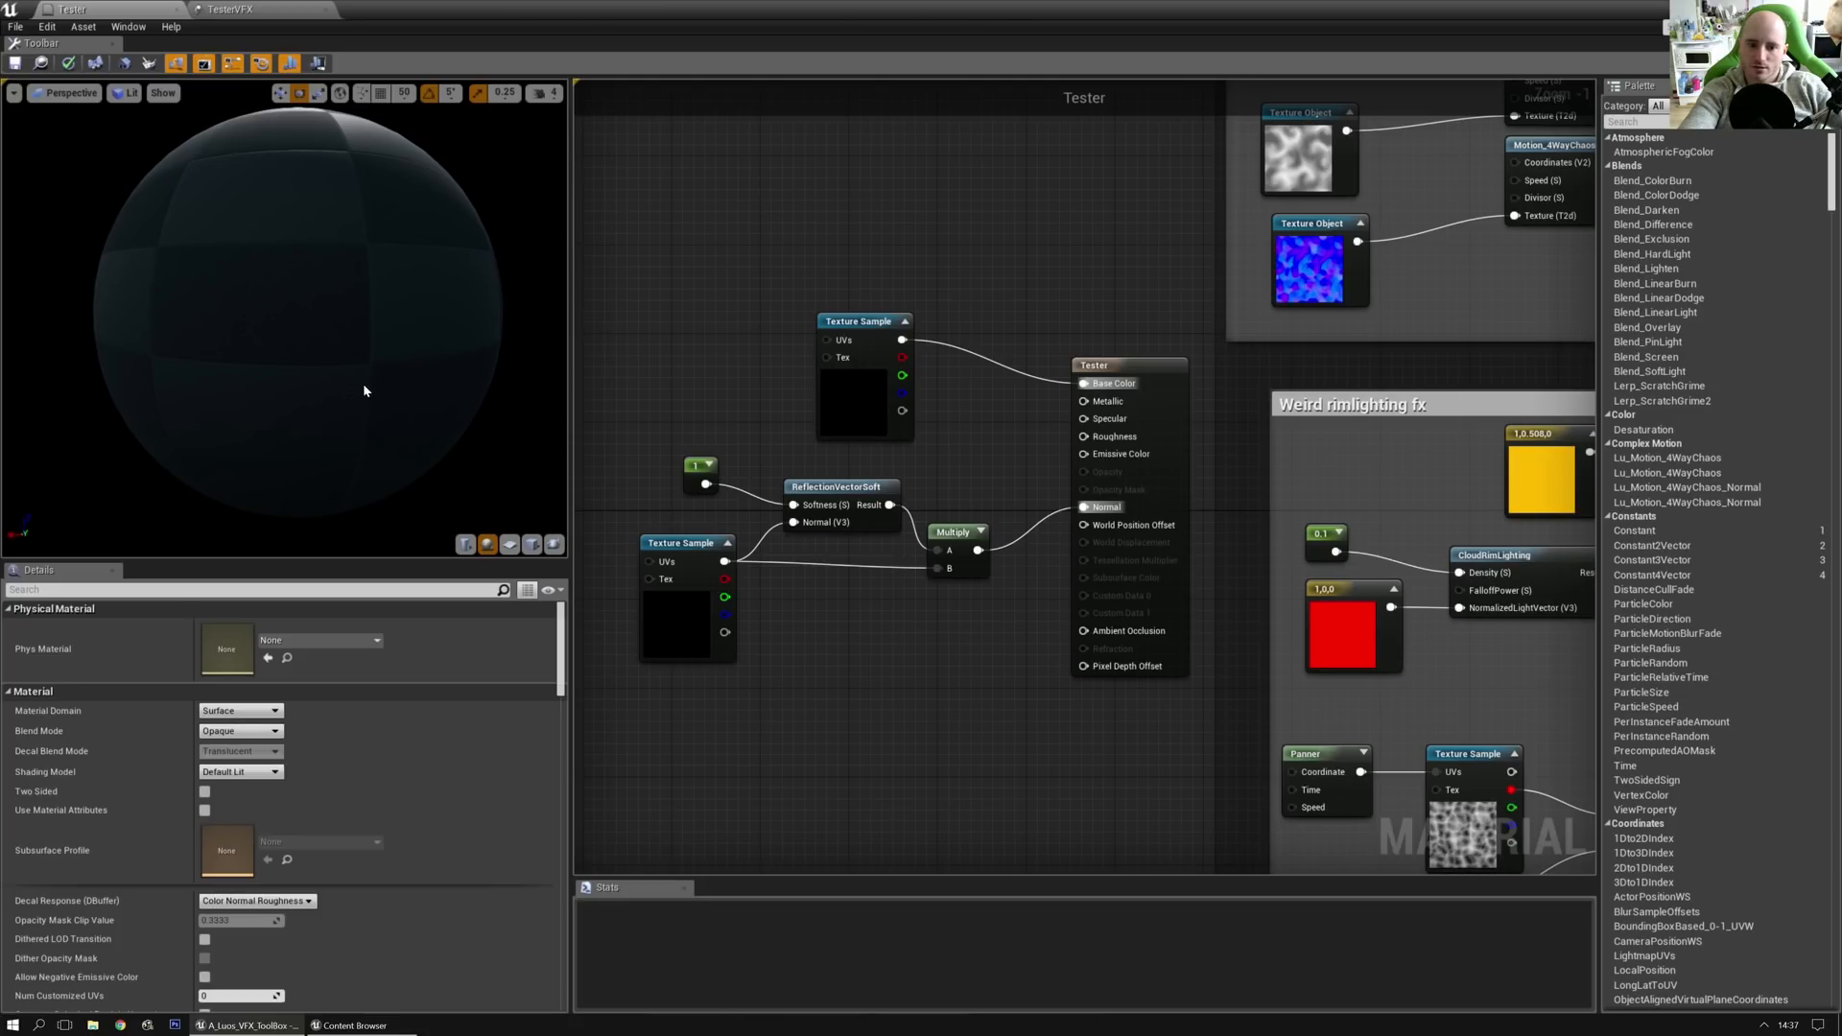
scroll(369, 387, "down", 1)
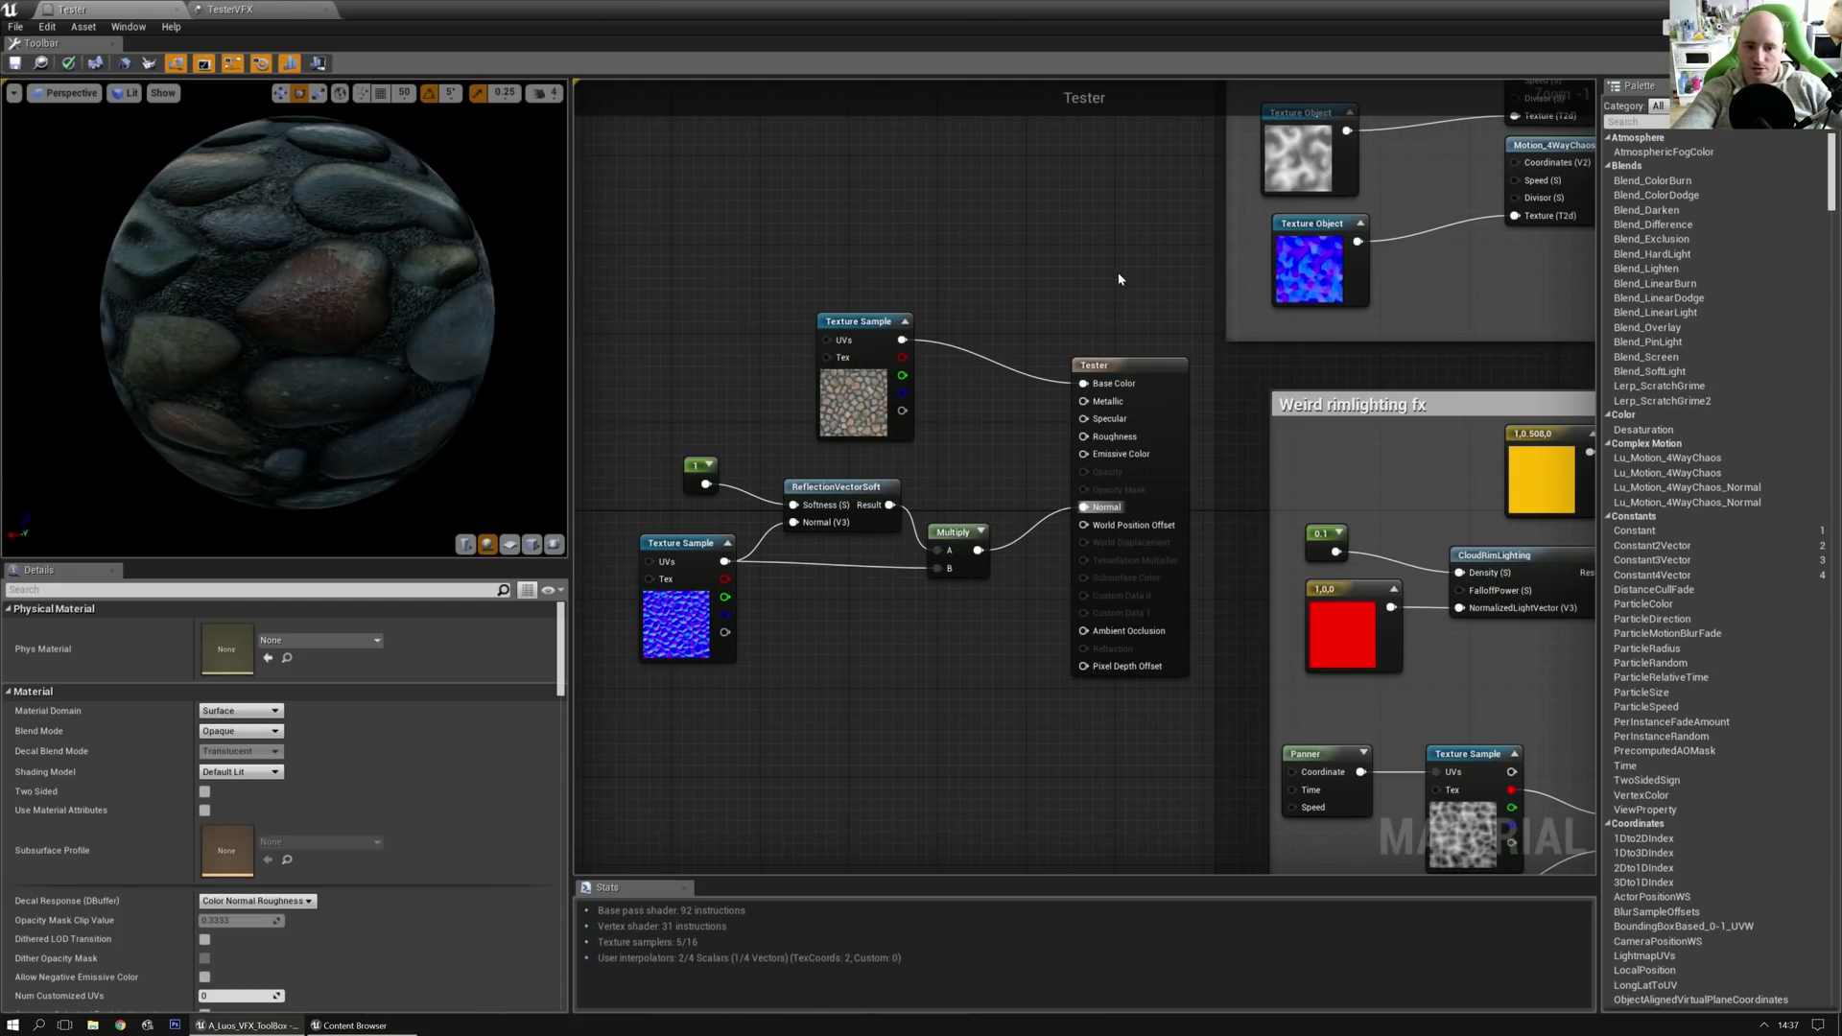
Step: Add a Constant node with value 1 and connect it to Tester's Metallic input
right_click_drag(995, 283, 950, 295)
left_click(949, 292)
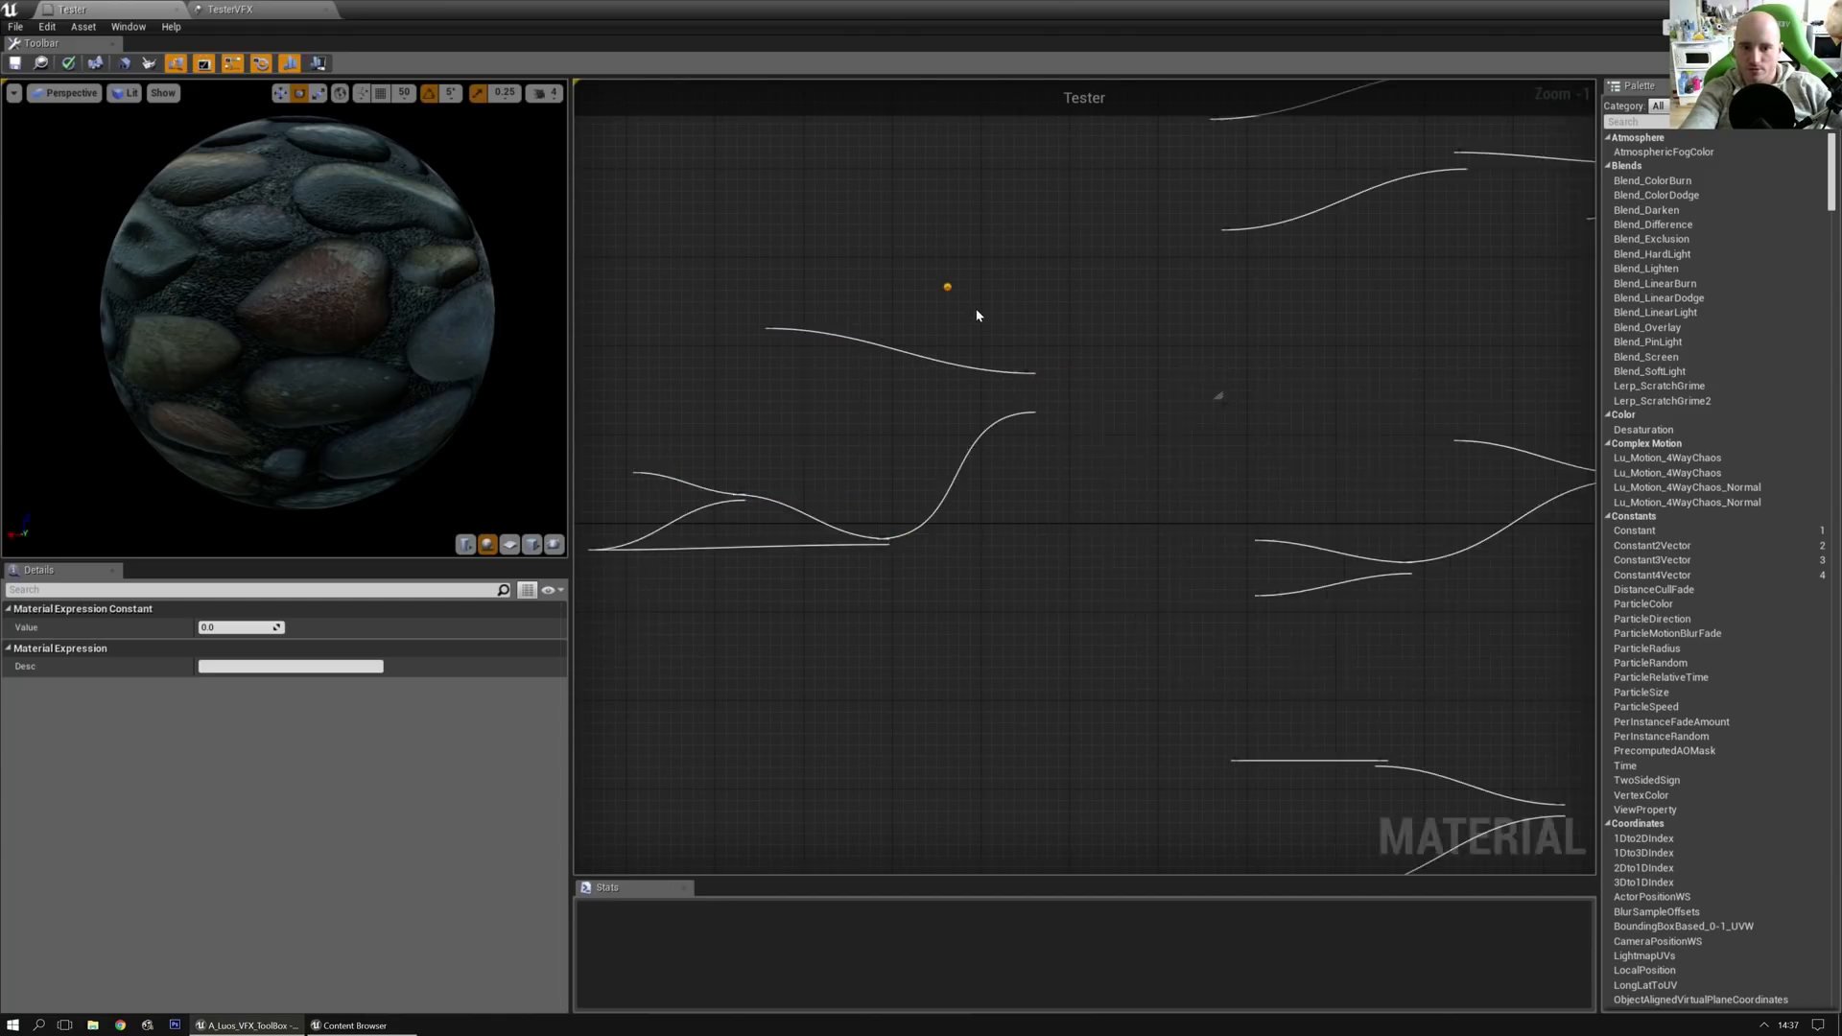
left_click_drag(971, 315, 1046, 416)
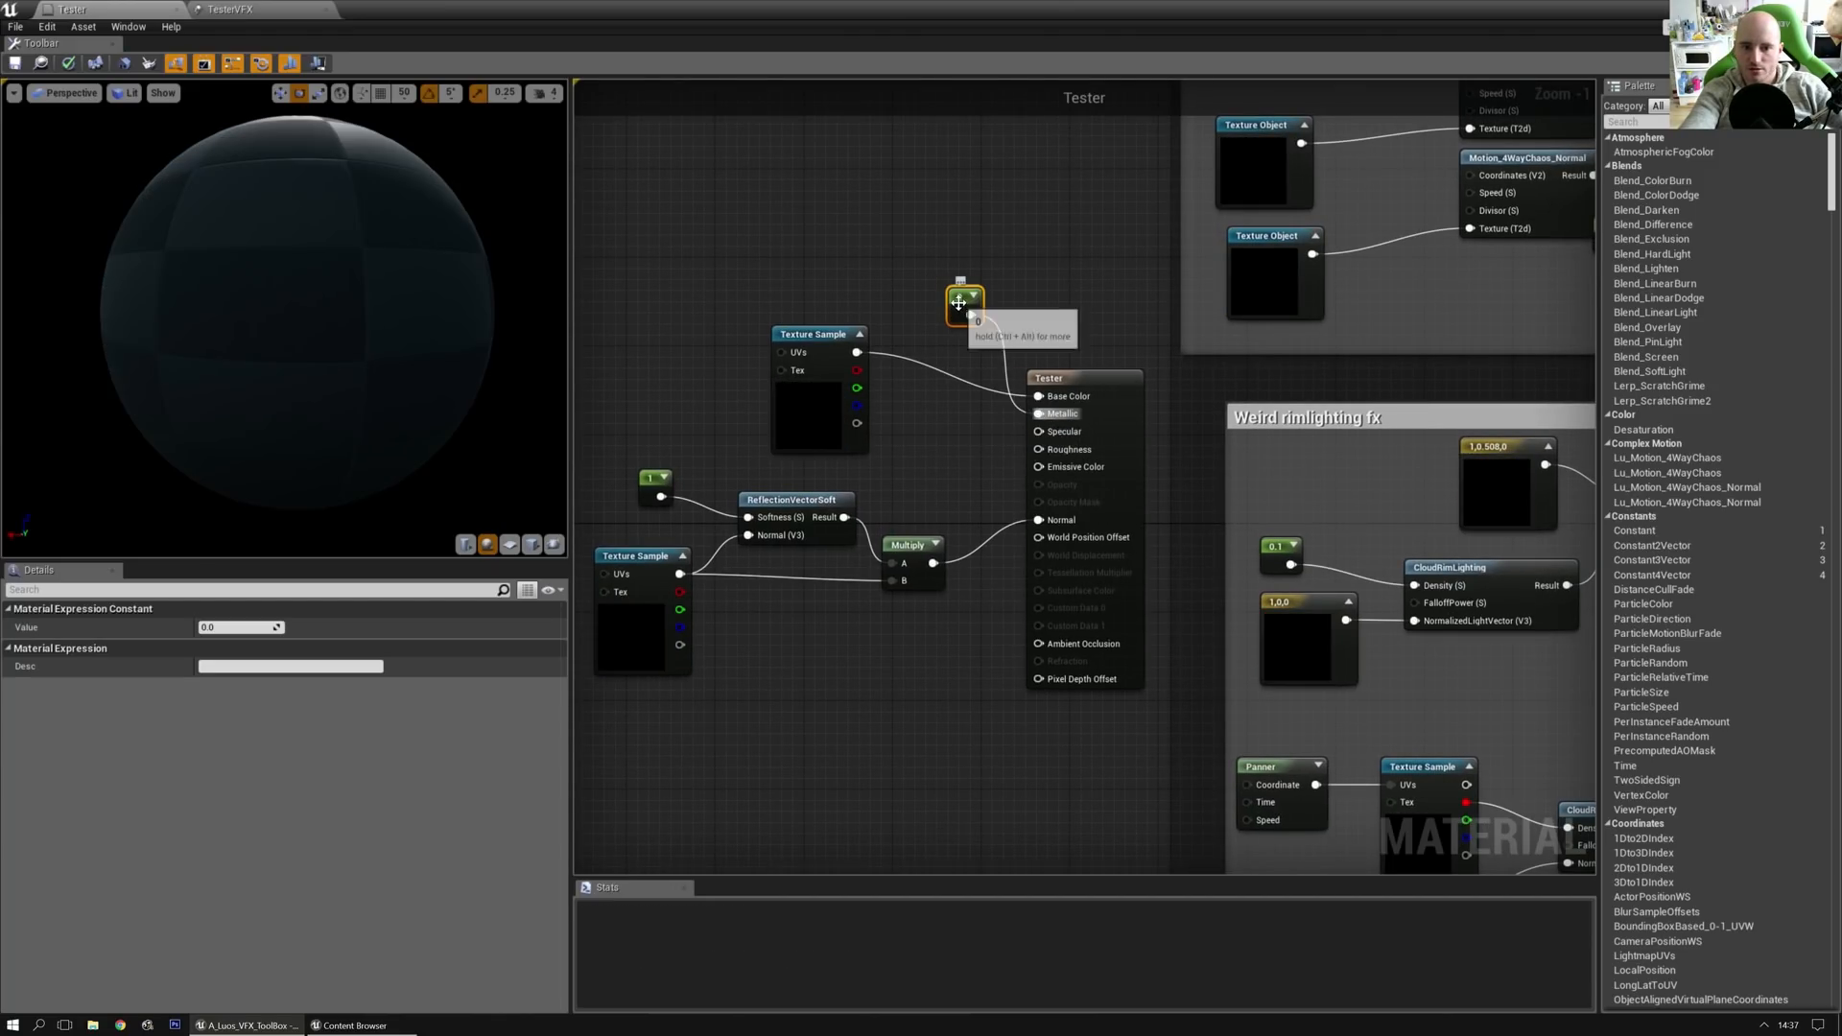
left_click(232, 630)
type("1")
key("Return")
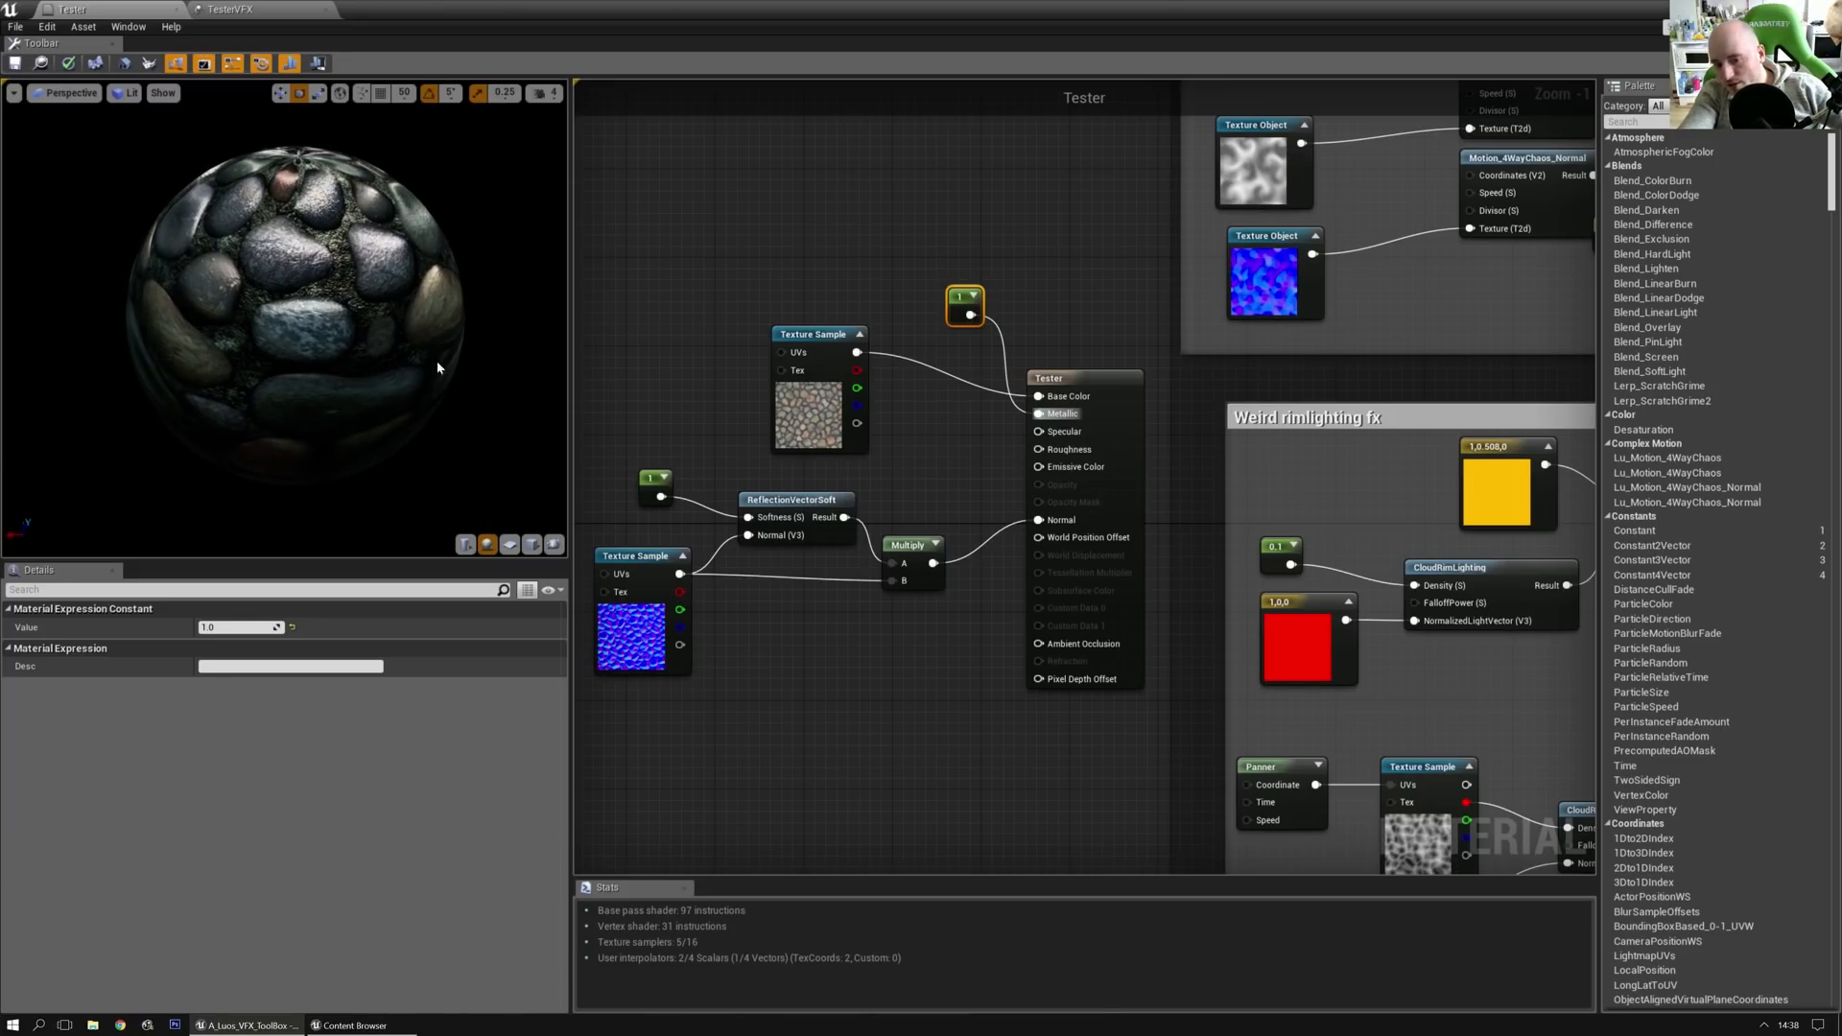
Step: Enlarge the preview viewport and connect the Result of ReflectionVectorSoft directly to Tester's Normal input
left_click_drag(400, 562, 401, 700)
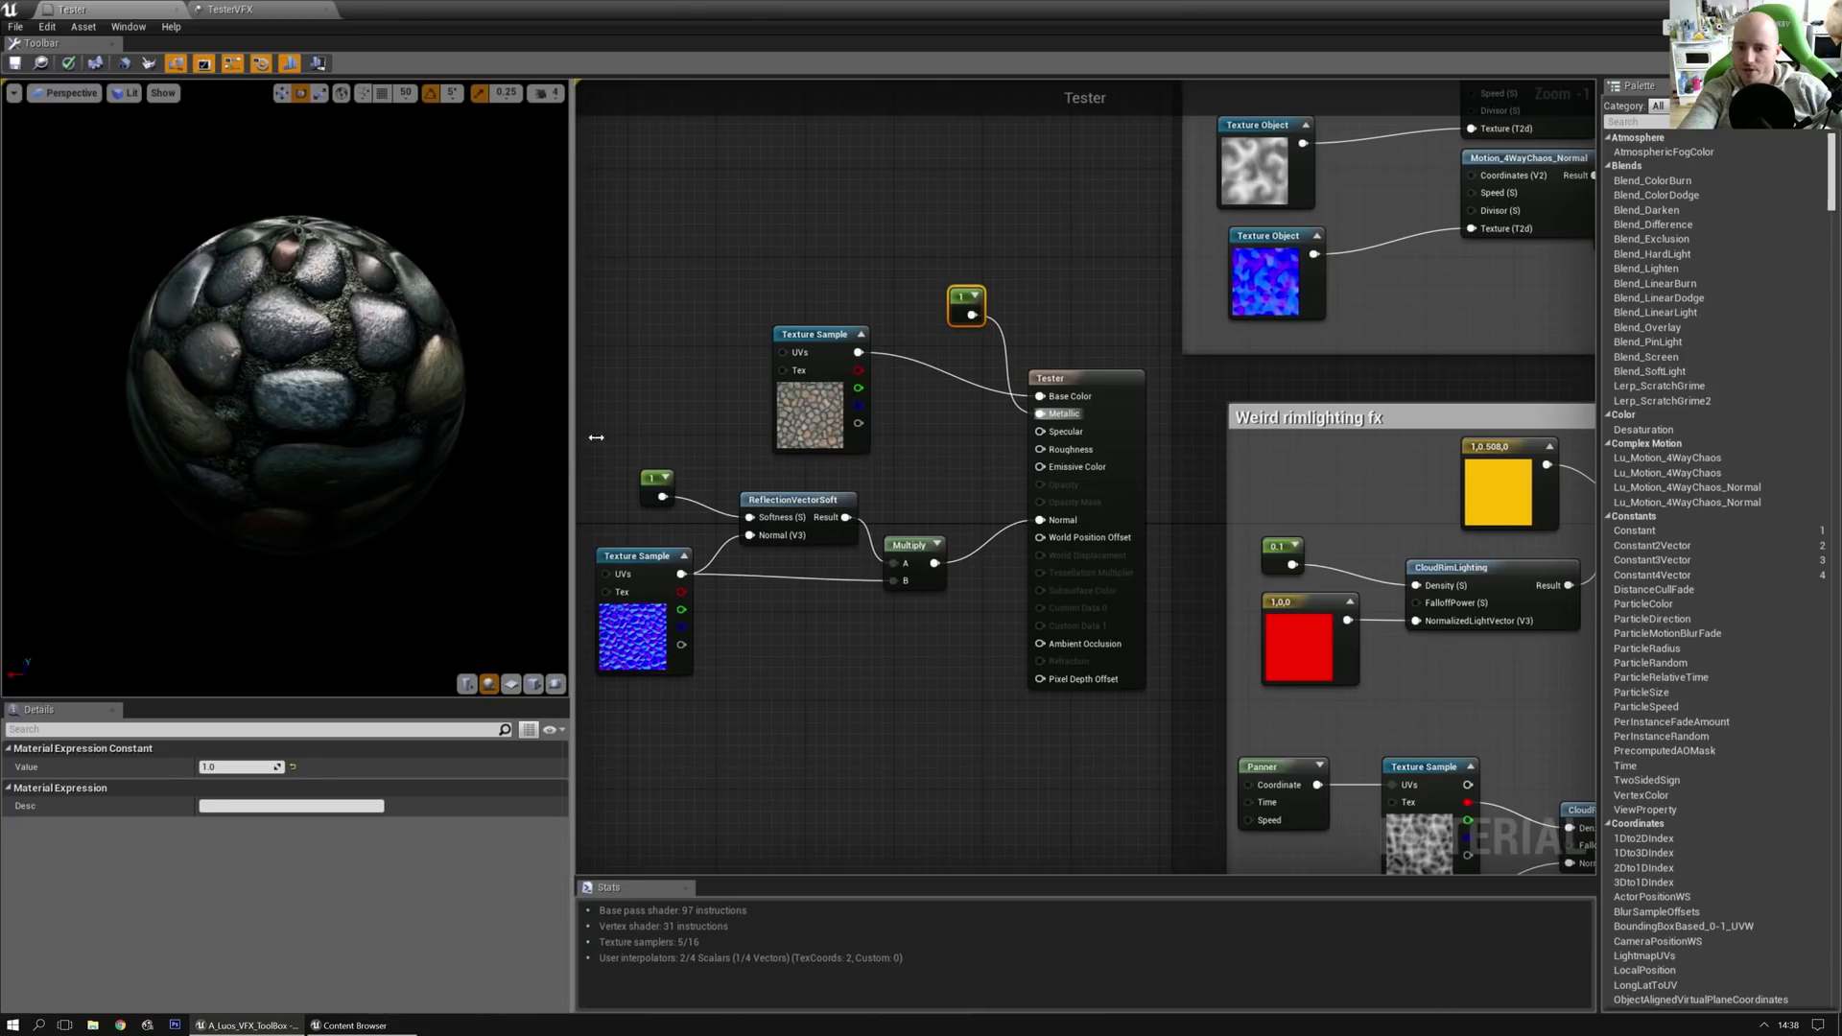
left_click_drag(571, 444, 631, 451)
left_click_drag(907, 519, 1104, 528)
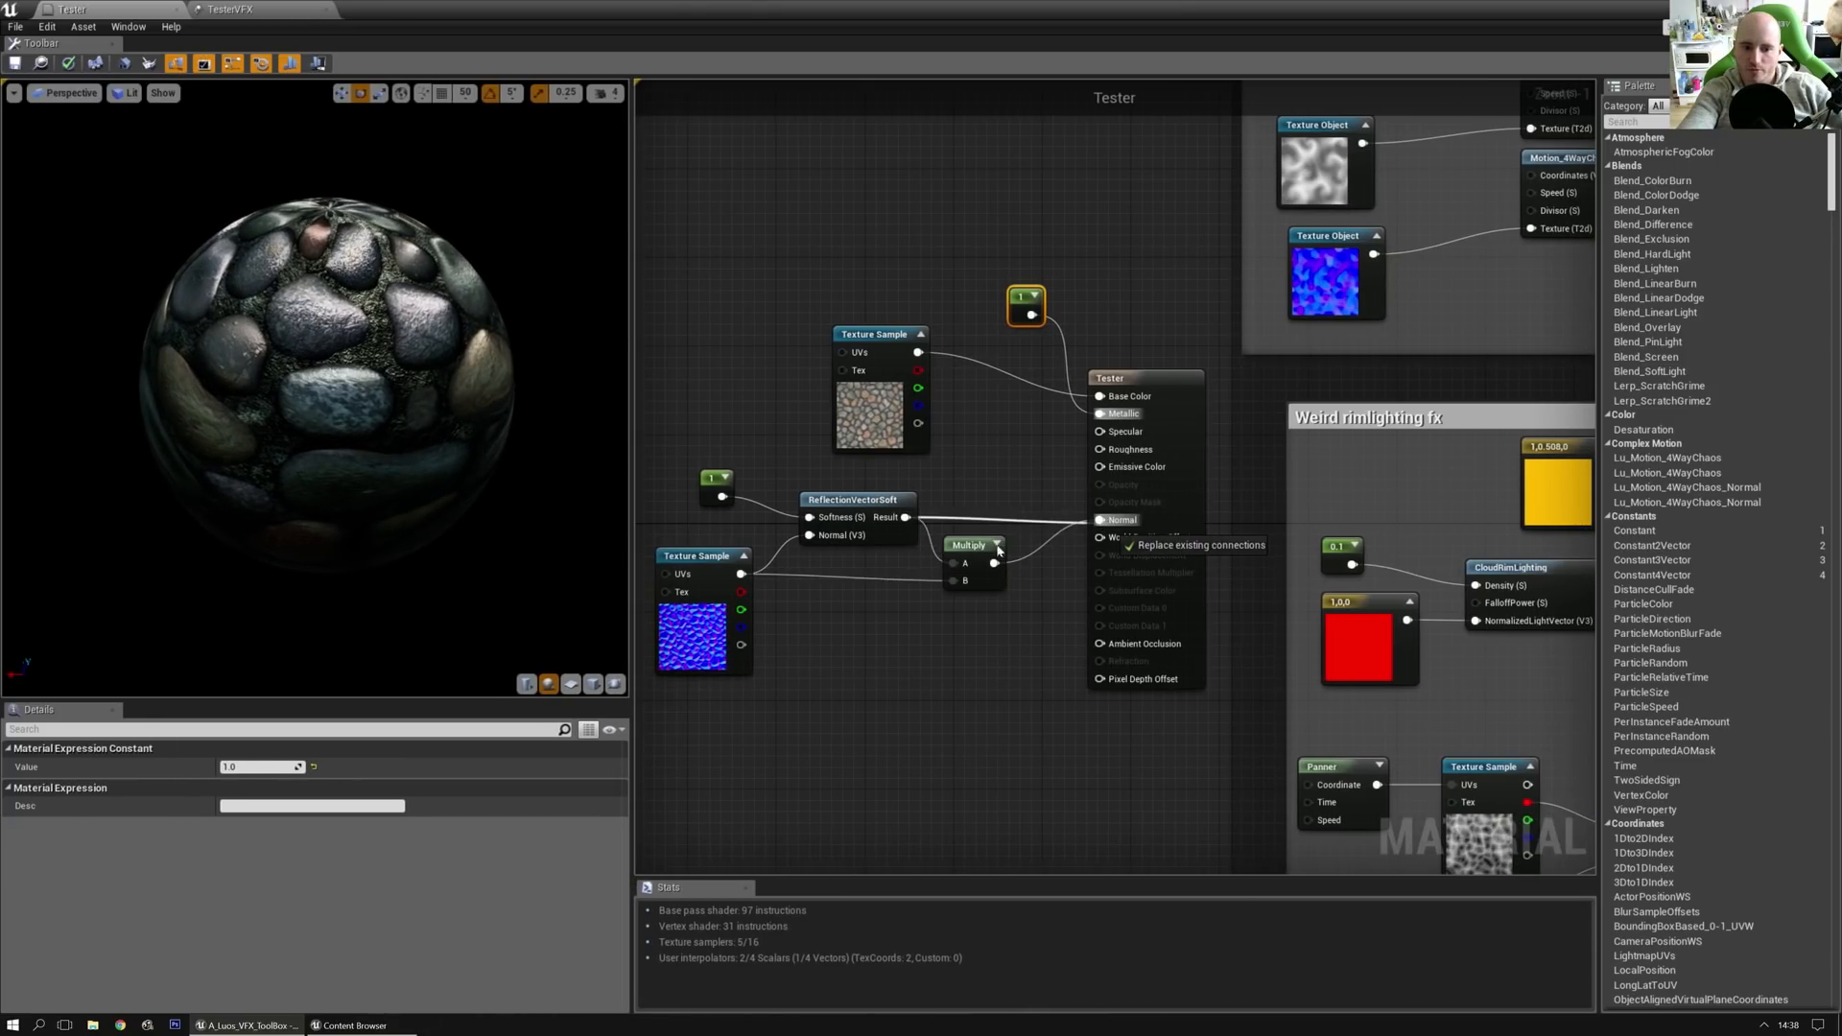
scroll(400, 503, "up", 1)
left_click_drag(400, 503, 400, 614)
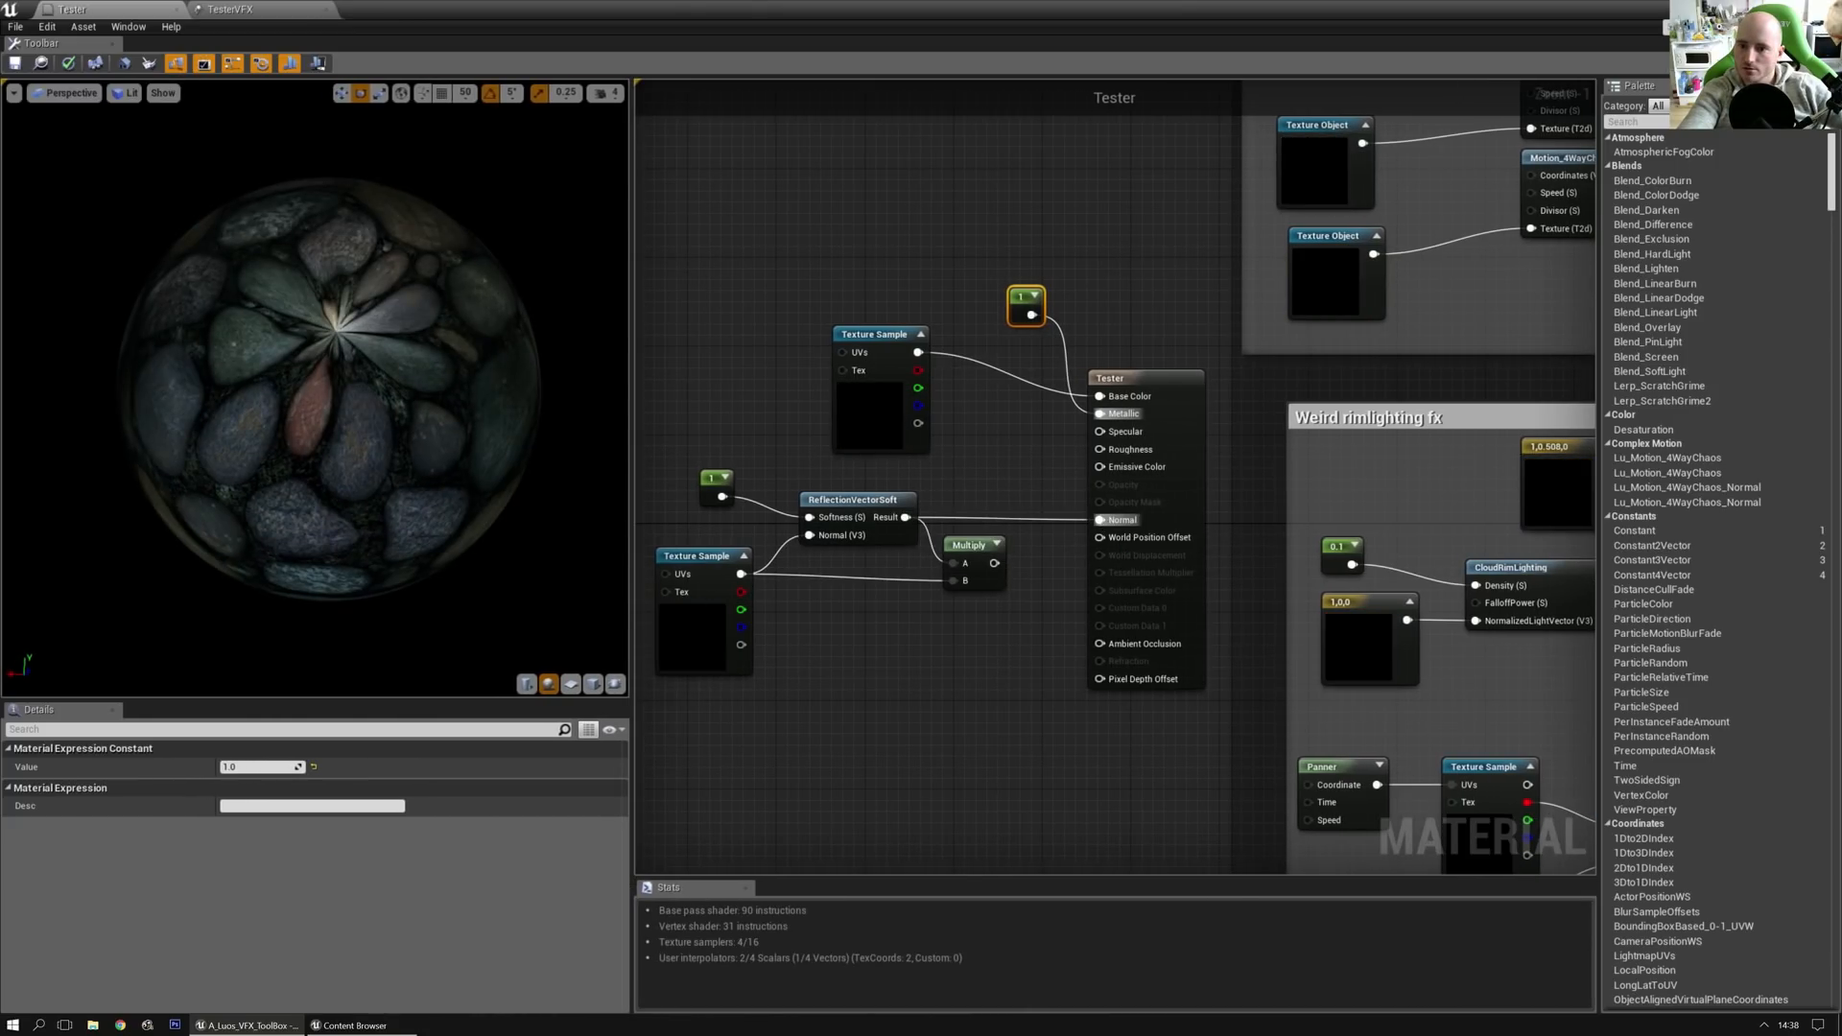
Step: Reconnect the Multiply output to Tester's Normal input and set the ReflectionVectorSoft softness constant to 0
left_click_drag(995, 563, 1100, 520)
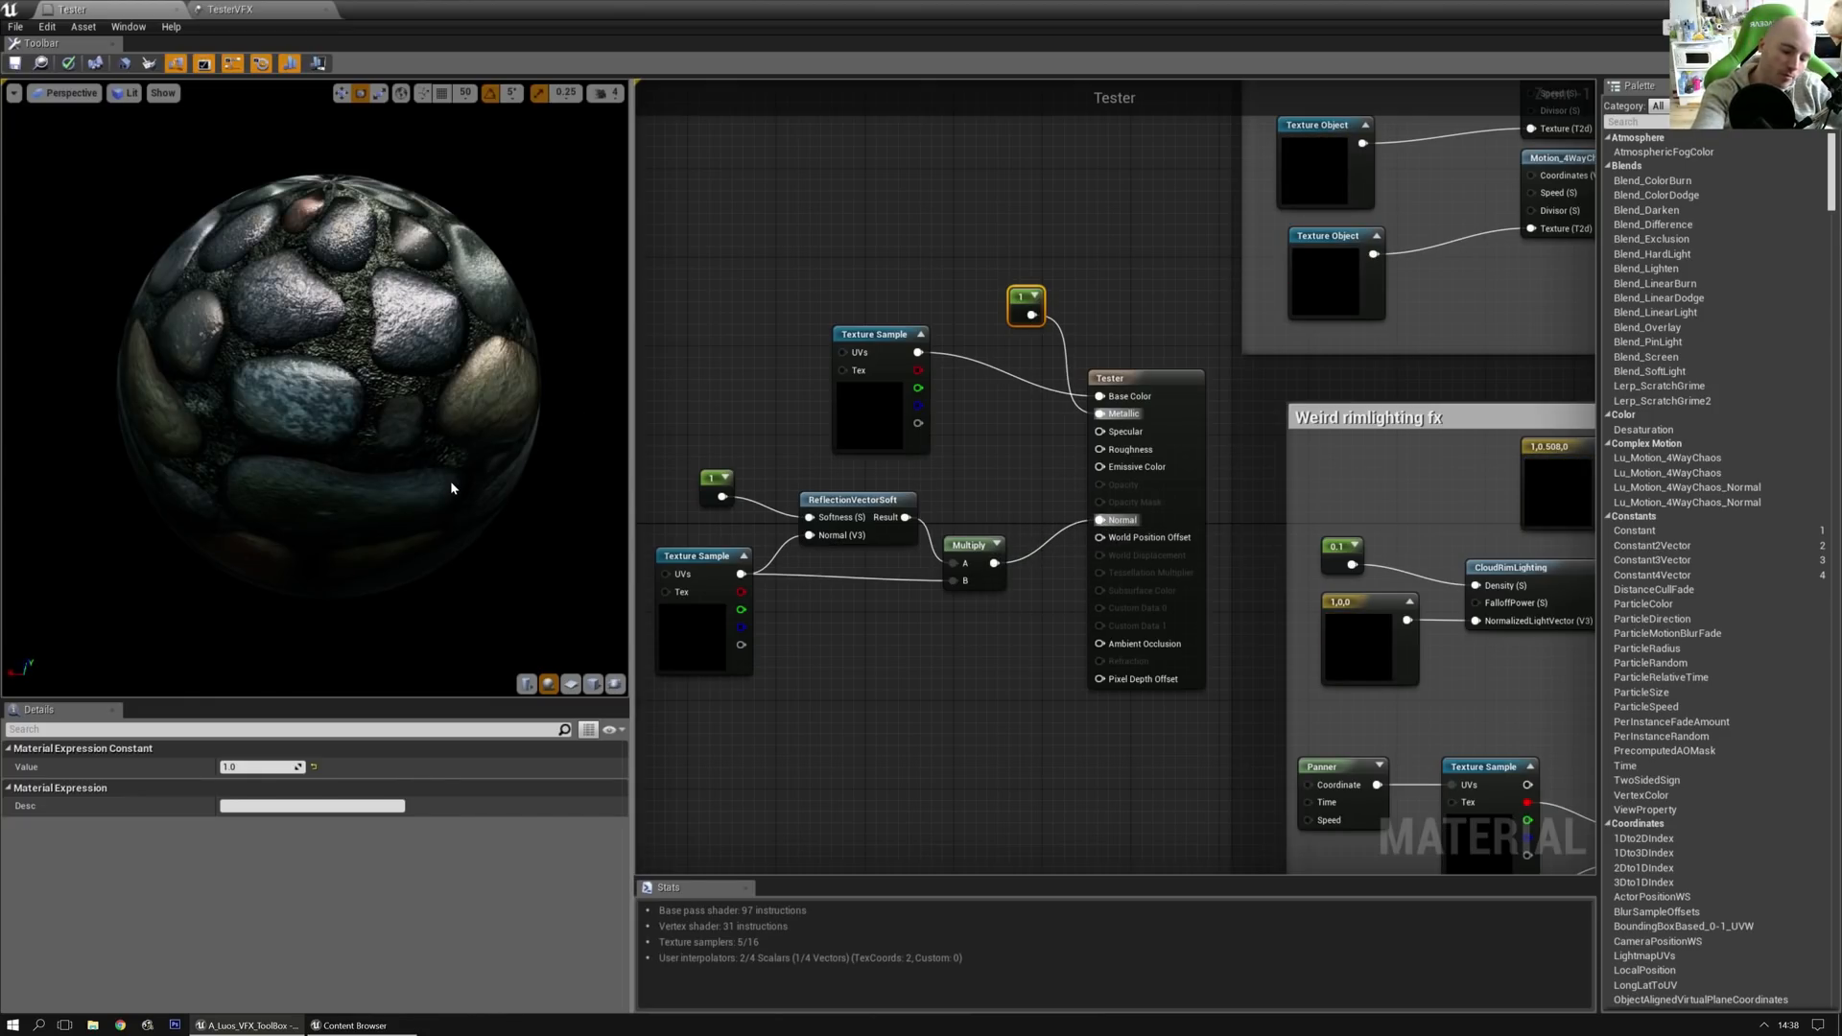
scroll(451, 481, "up", 2)
left_click_drag(451, 481, 468, 453)
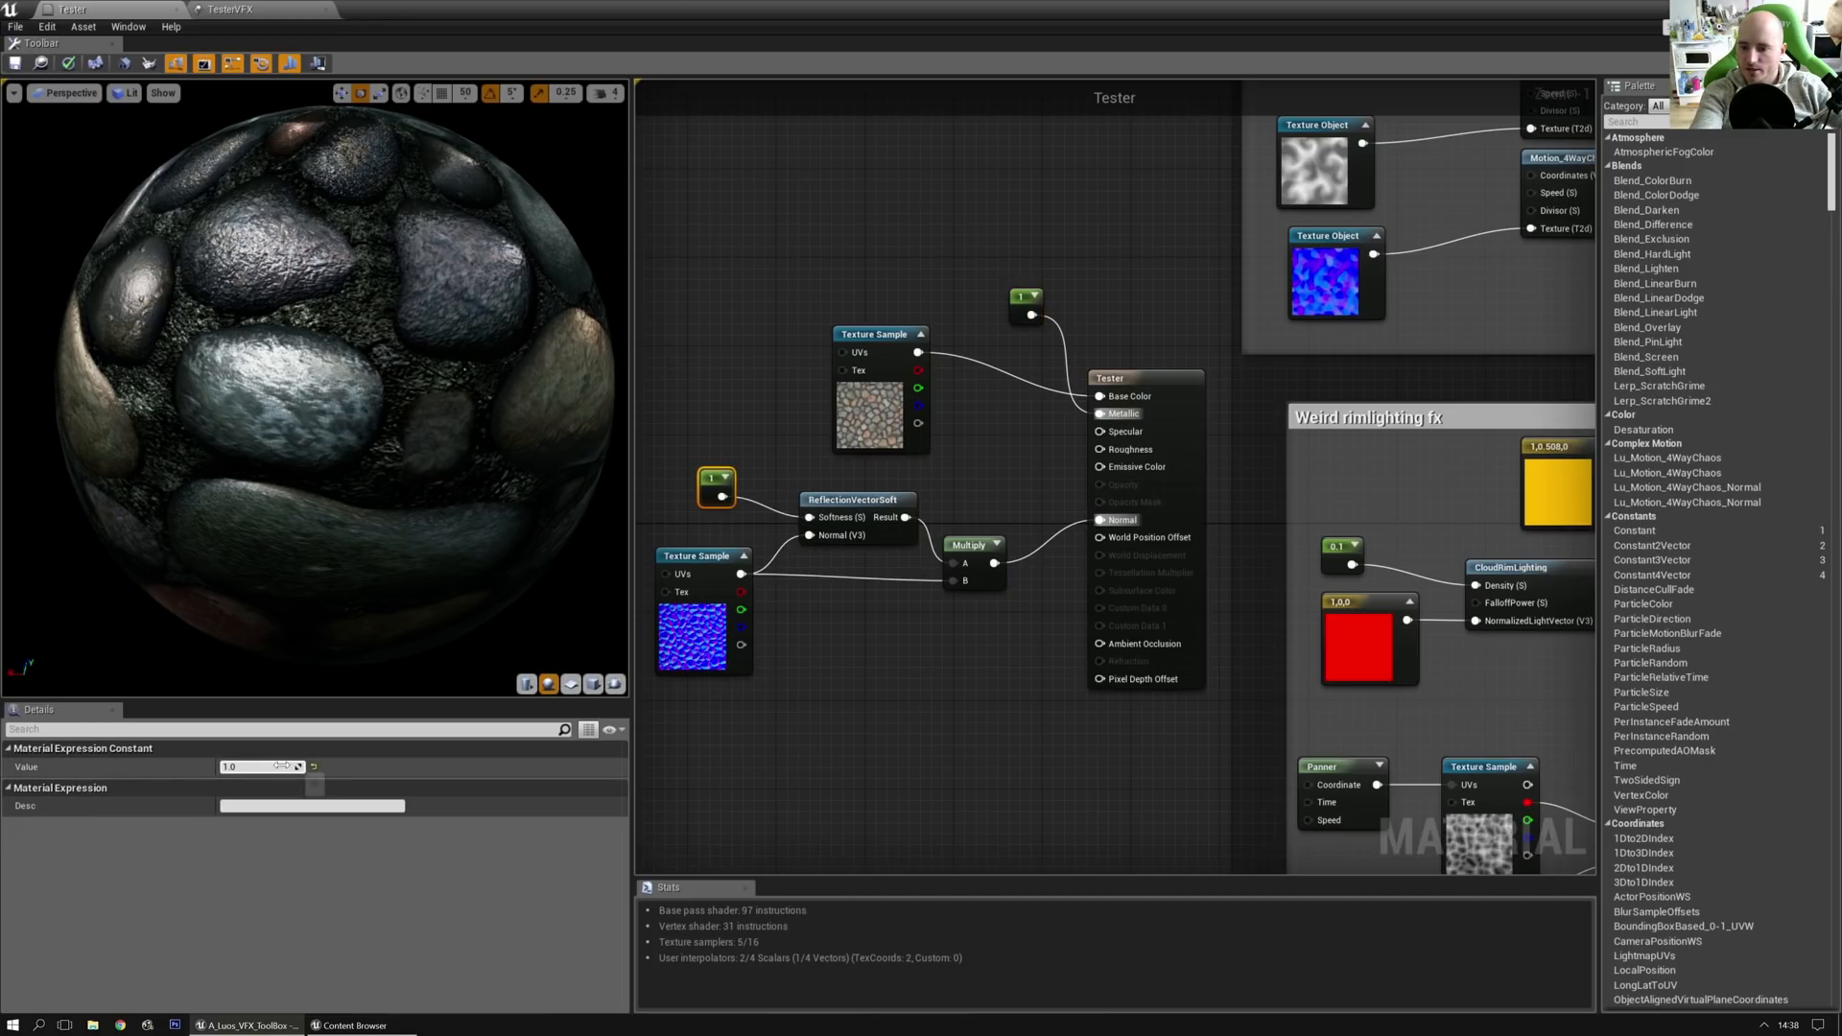
type("0")
key("Return")
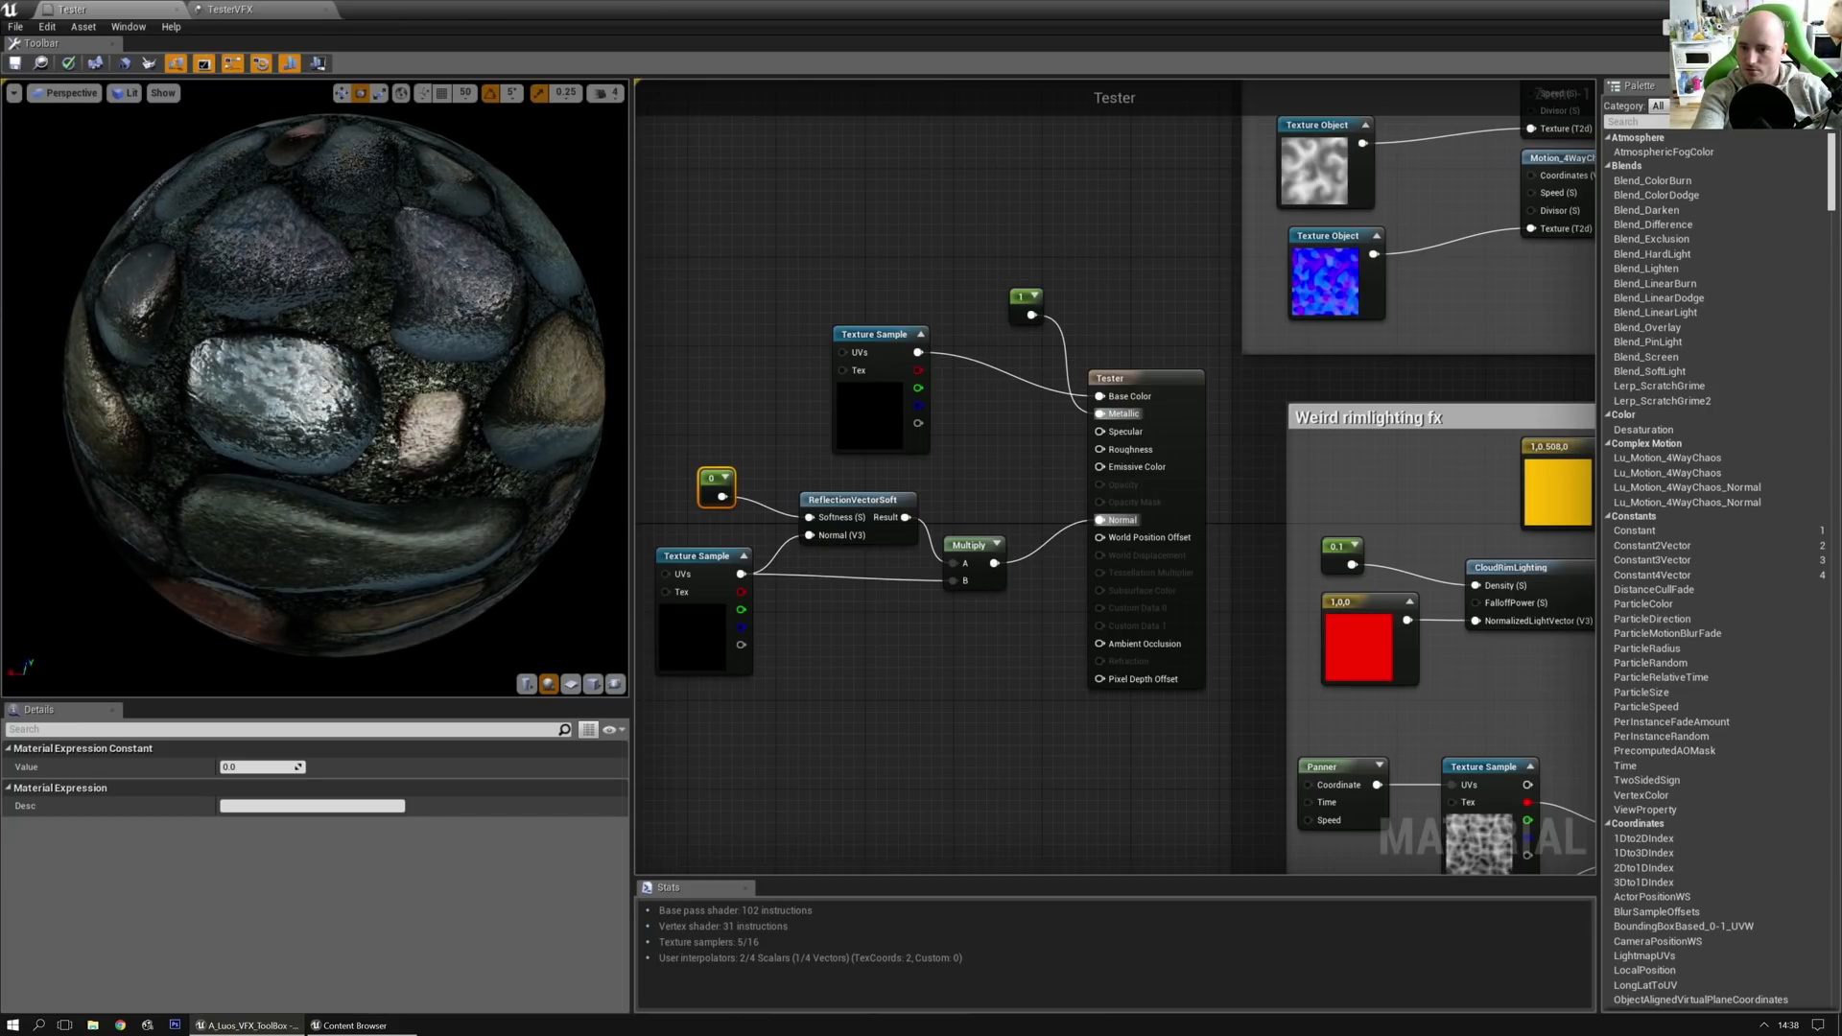
Step: Connect the ReflectionVectorSoft Result to Normal and compare softness constants of 1 and 0.4 on the preview sphere
left_click_drag(906, 517, 1103, 520)
mouse_move(323, 493)
left_mouse_down()
mouse_move(323, 360)
mouse_move(323, 500)
mouse_move(360, 500)
mouse_move(283, 484)
mouse_move(322, 479)
left_mouse_up()
left_click(250, 767)
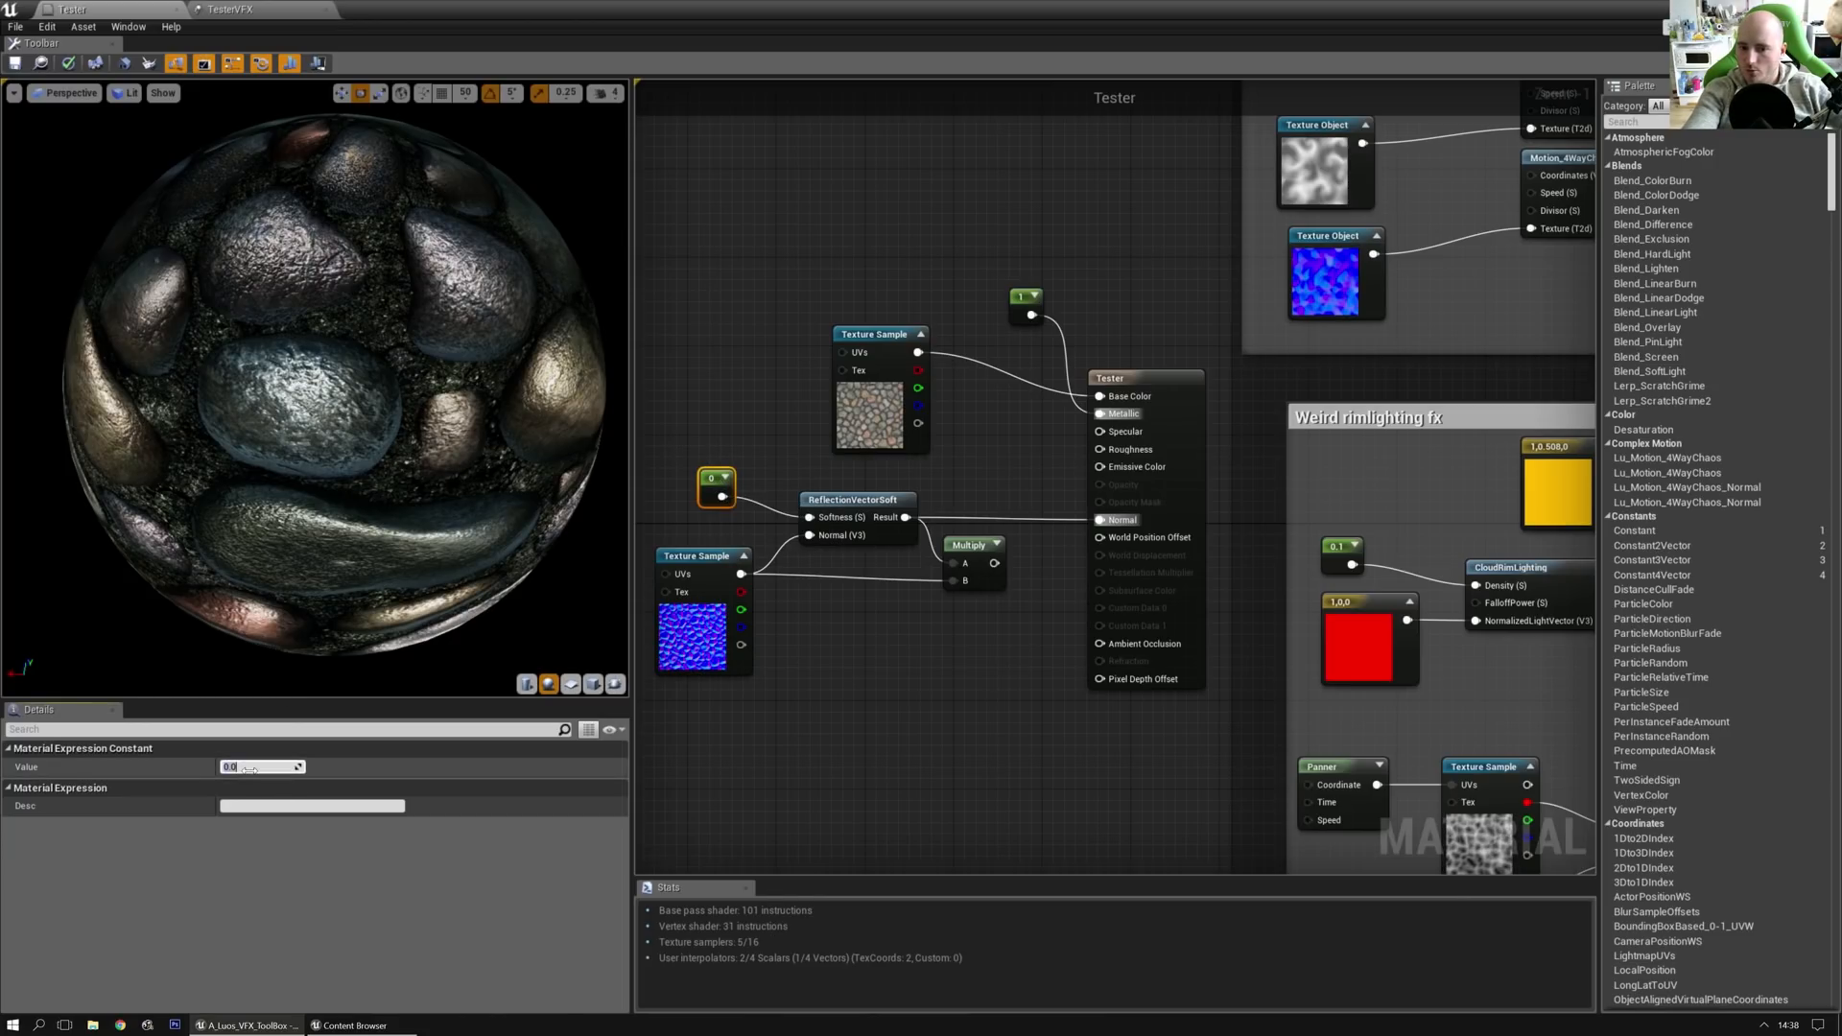
type("1")
key("Return")
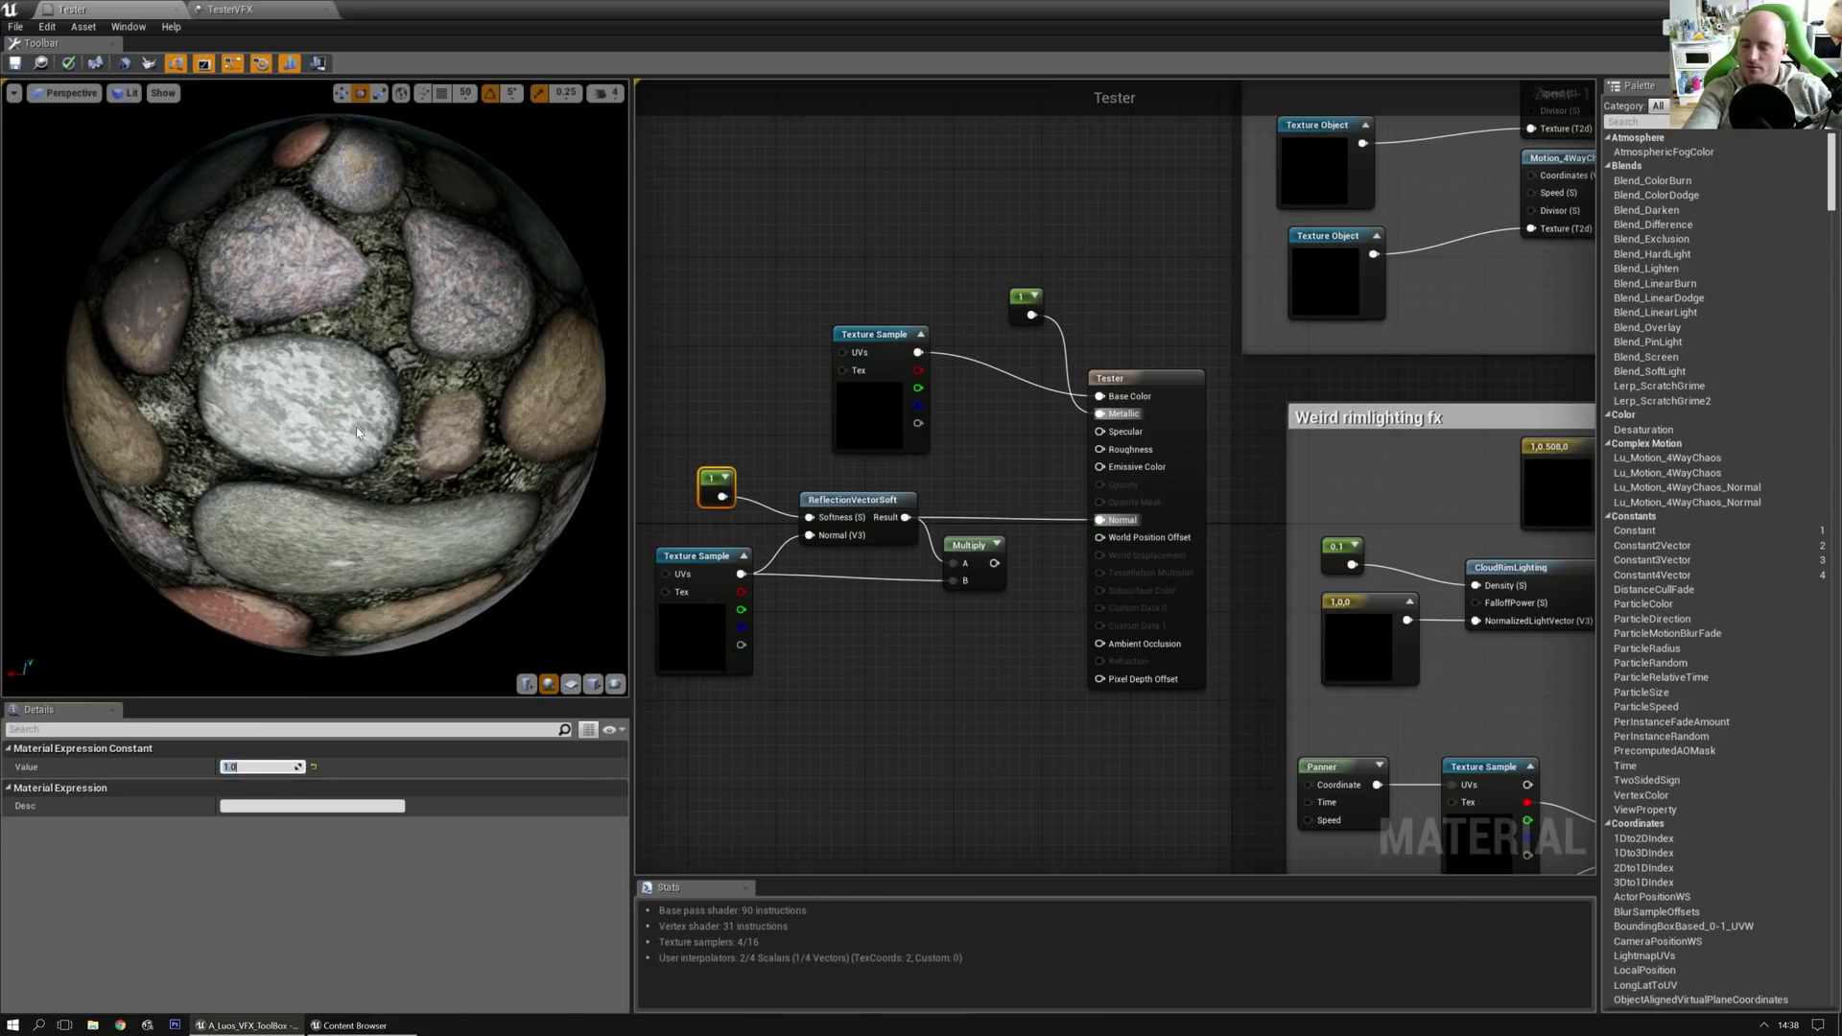
mouse_move(326, 432)
left_mouse_down()
mouse_move(326, 456)
mouse_move(321, 406)
left_mouse_up()
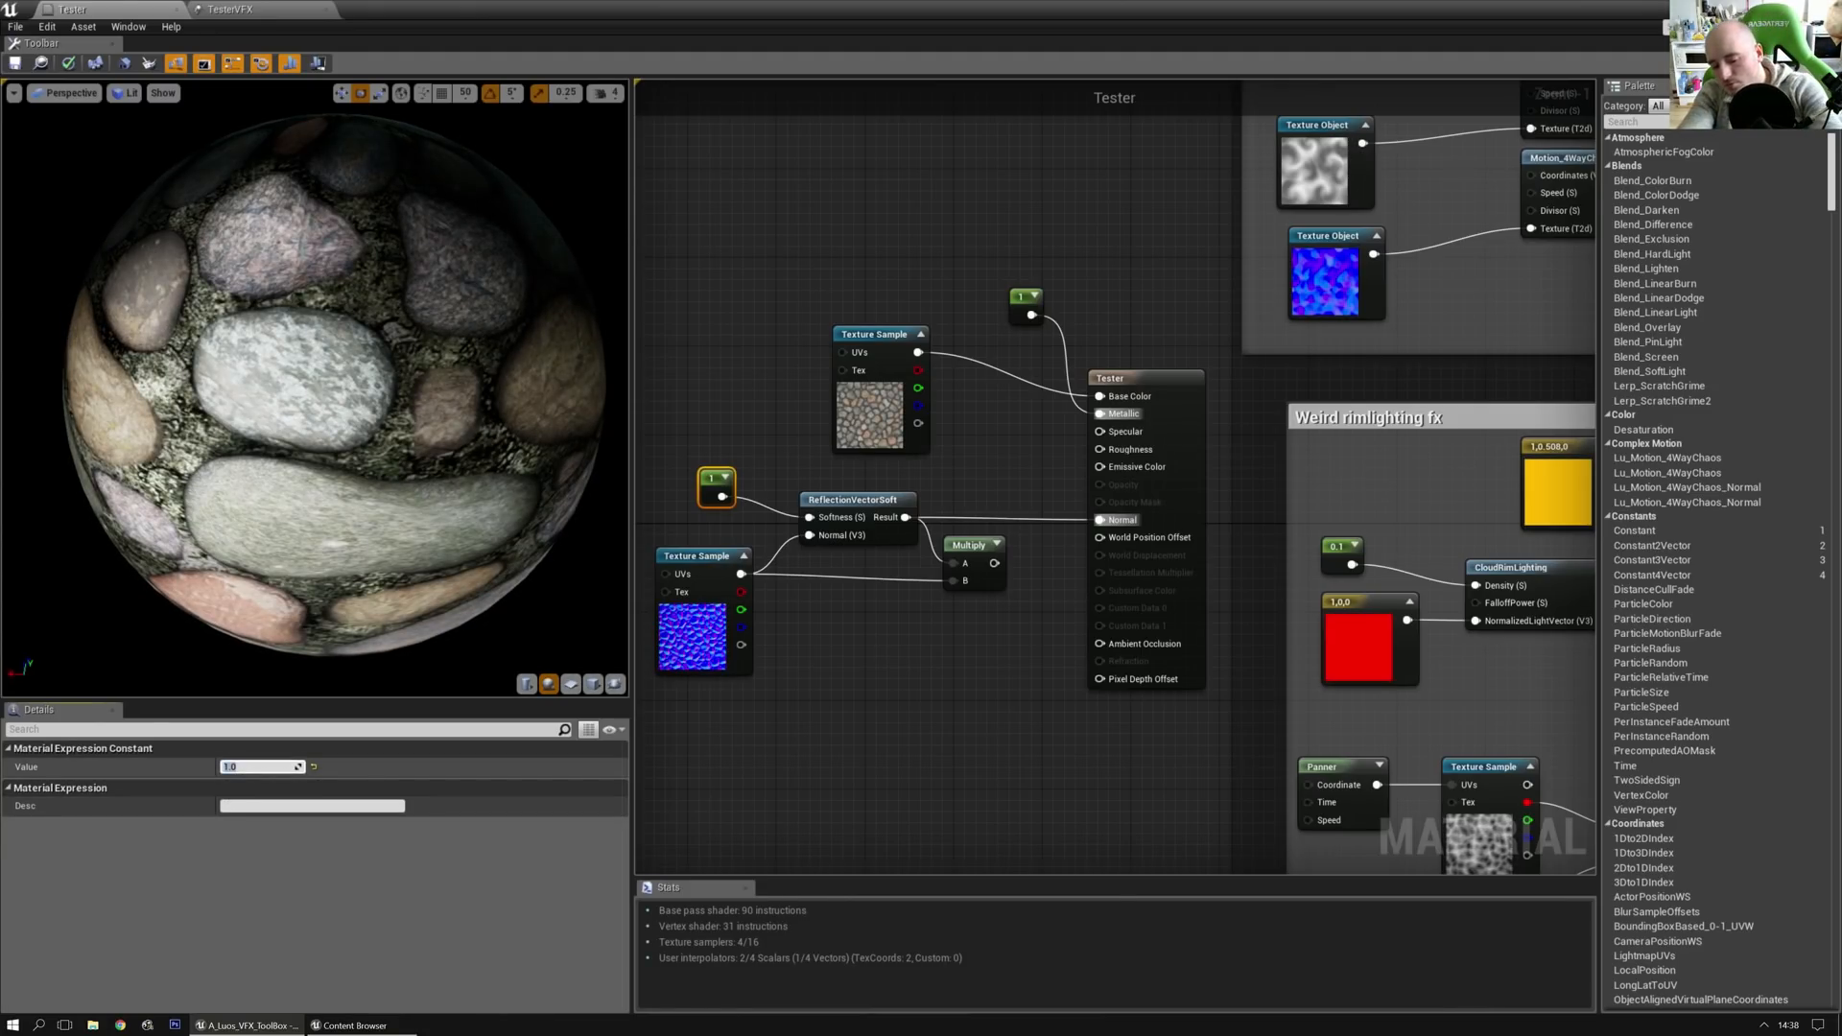
key("Return")
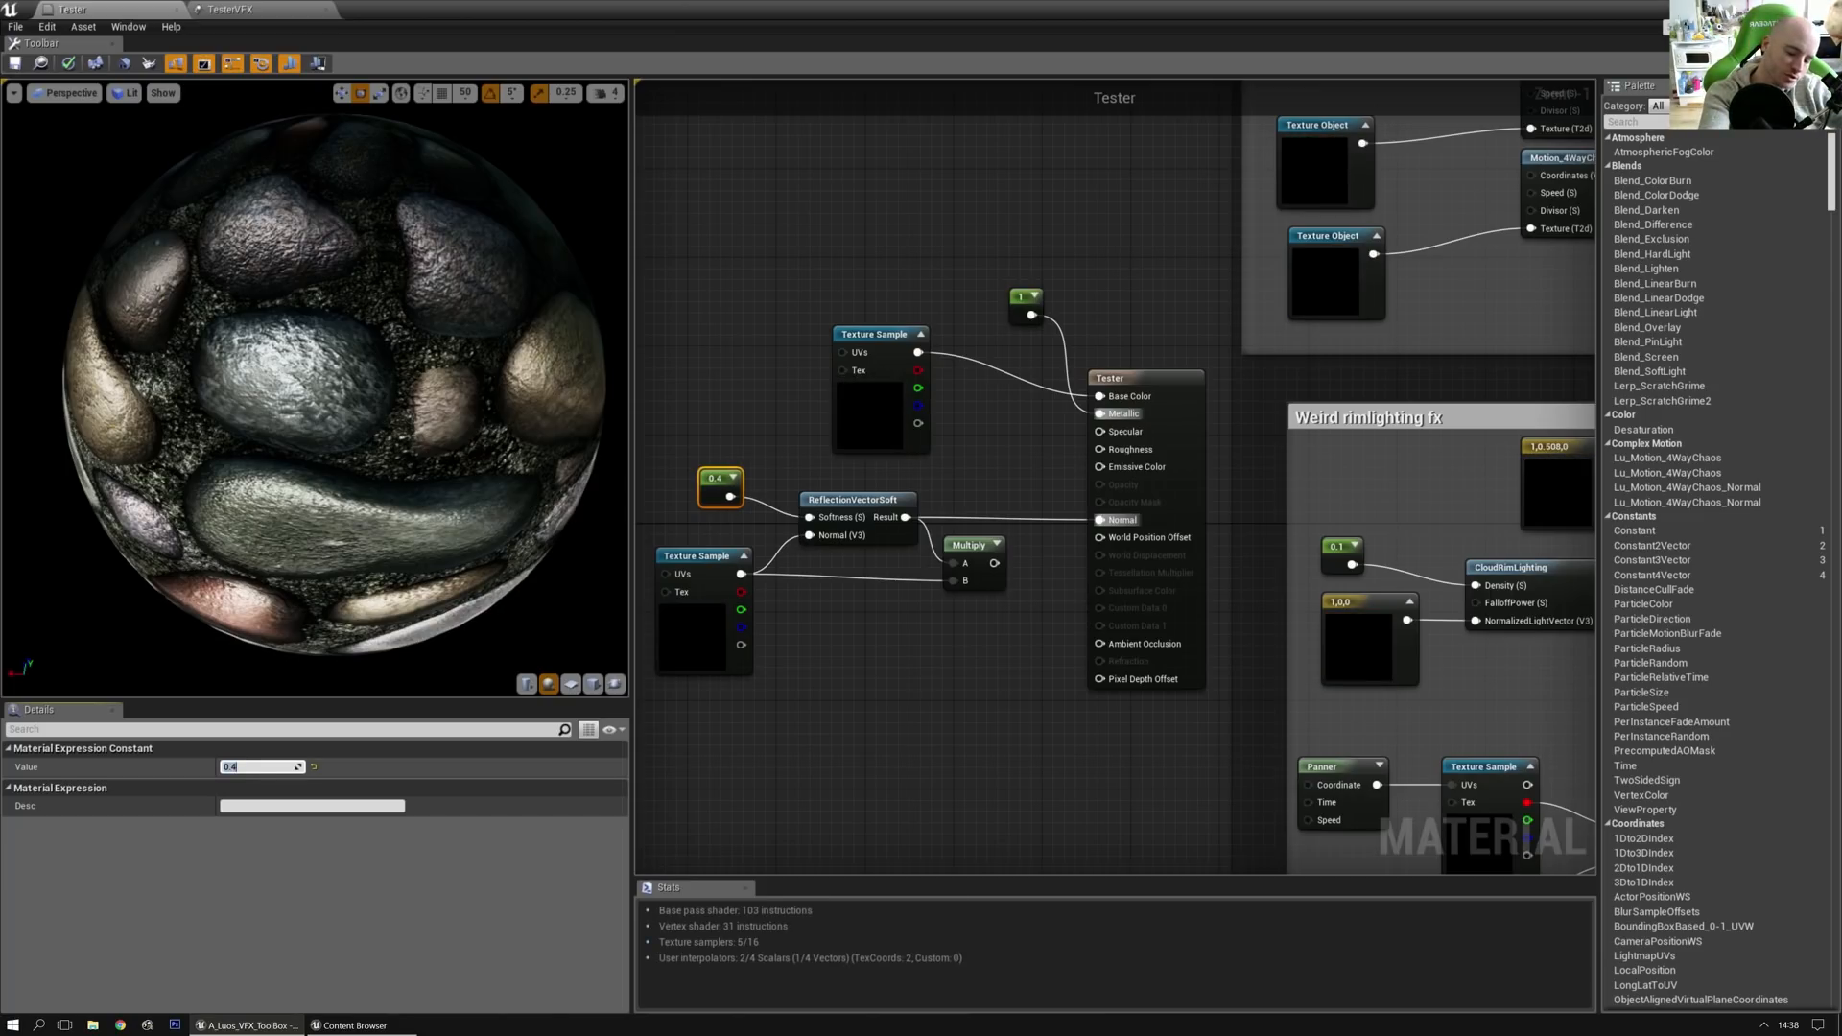
left_click_drag(284, 539, 319, 426)
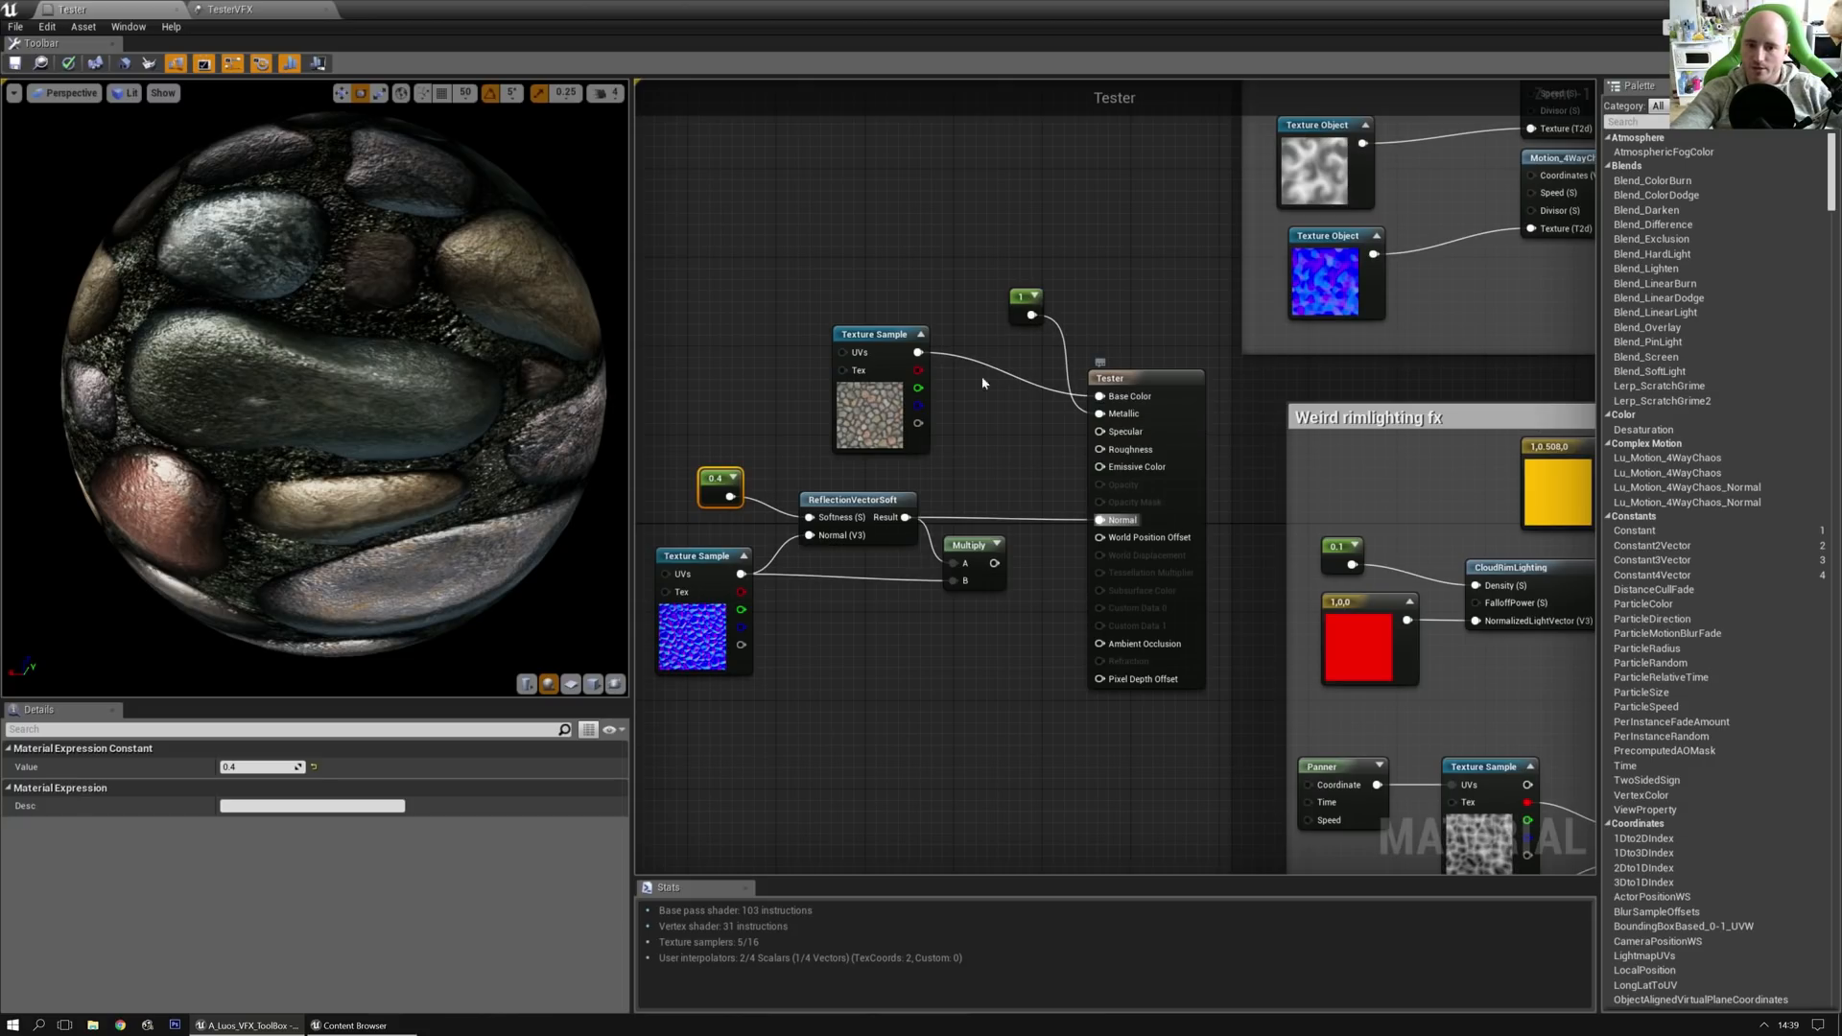
Step: Delete the pasted smooth-normal test nodes and the Metallic constant in front of the Tester node
left_click(865, 312)
scroll(849, 305, "down", 2)
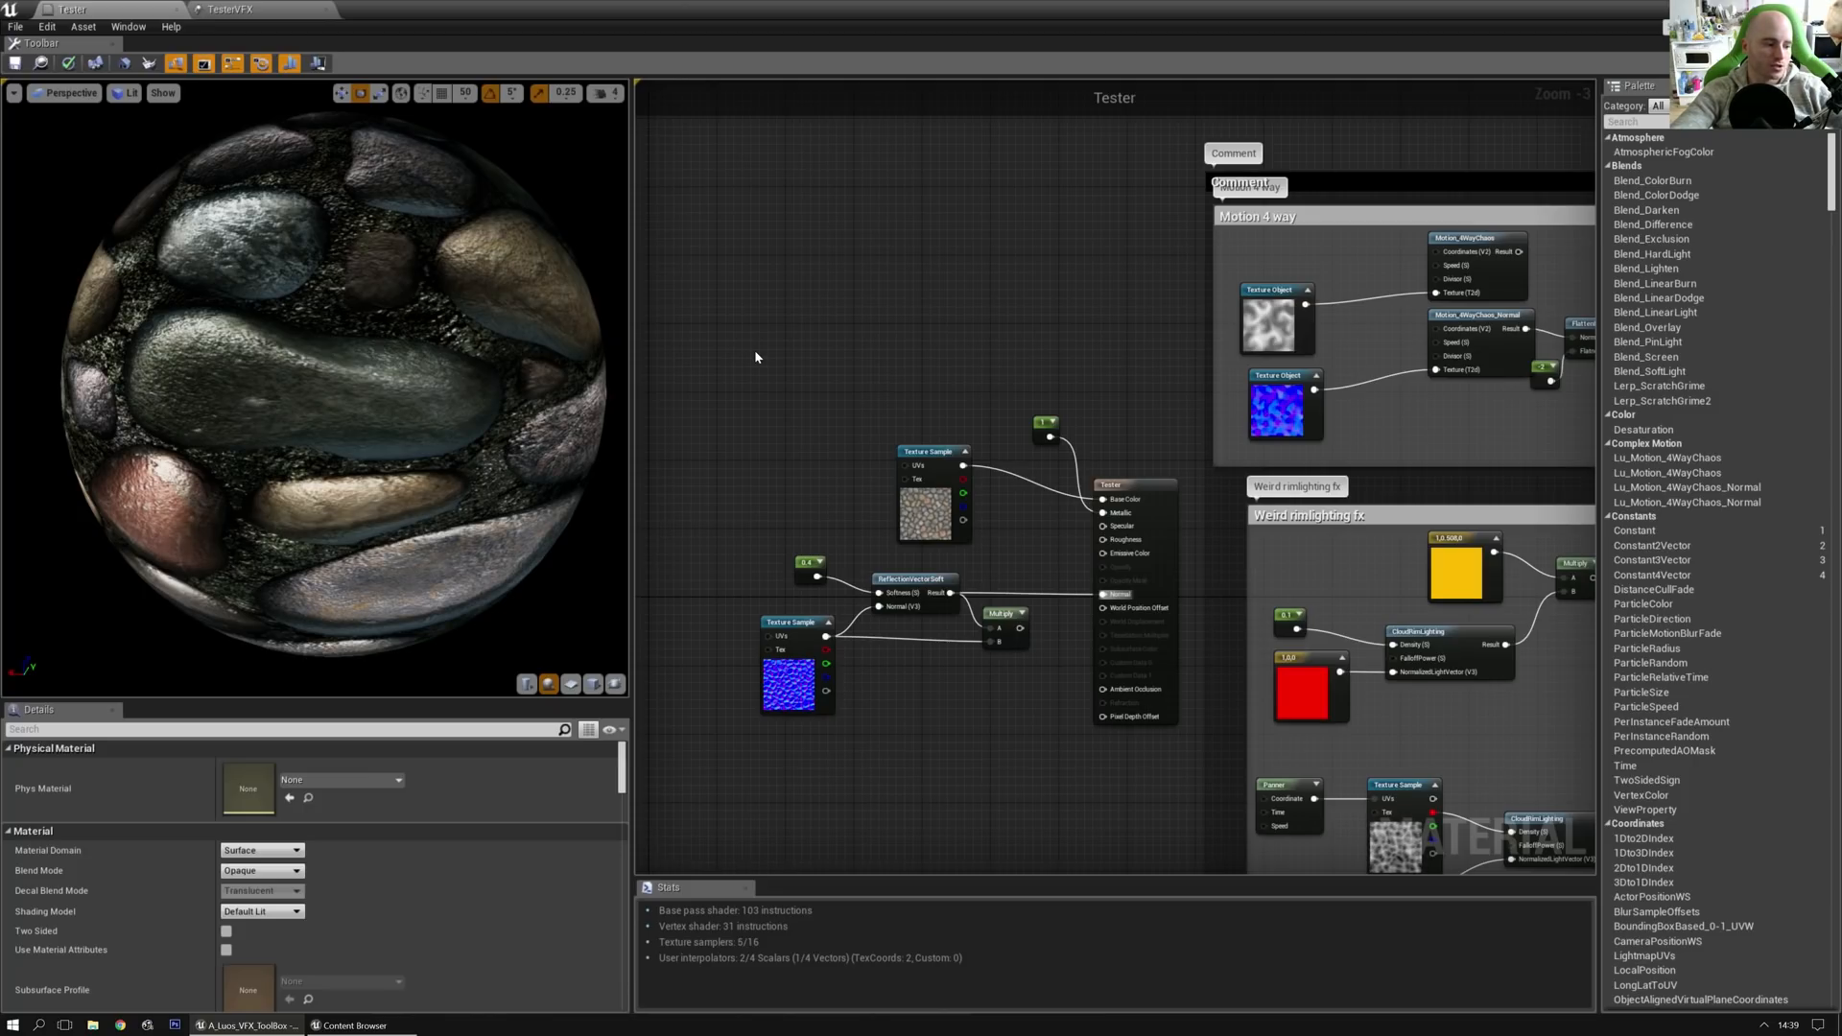
left_click_drag(753, 355, 972, 665)
left_click_drag(1067, 728, 1065, 728)
key("Delete")
Step: Copy the TexCoord, TilingAAGrid and Luos_TimeSine nodes of the "More grates :p" group and paste them in front of Tester
right_click_drag(1122, 559, 940, 457)
scroll(941, 457, "down", 3)
right_click_drag(1215, 551, 923, 504)
scroll(923, 505, "up", 3)
scroll(923, 508, "up", 1)
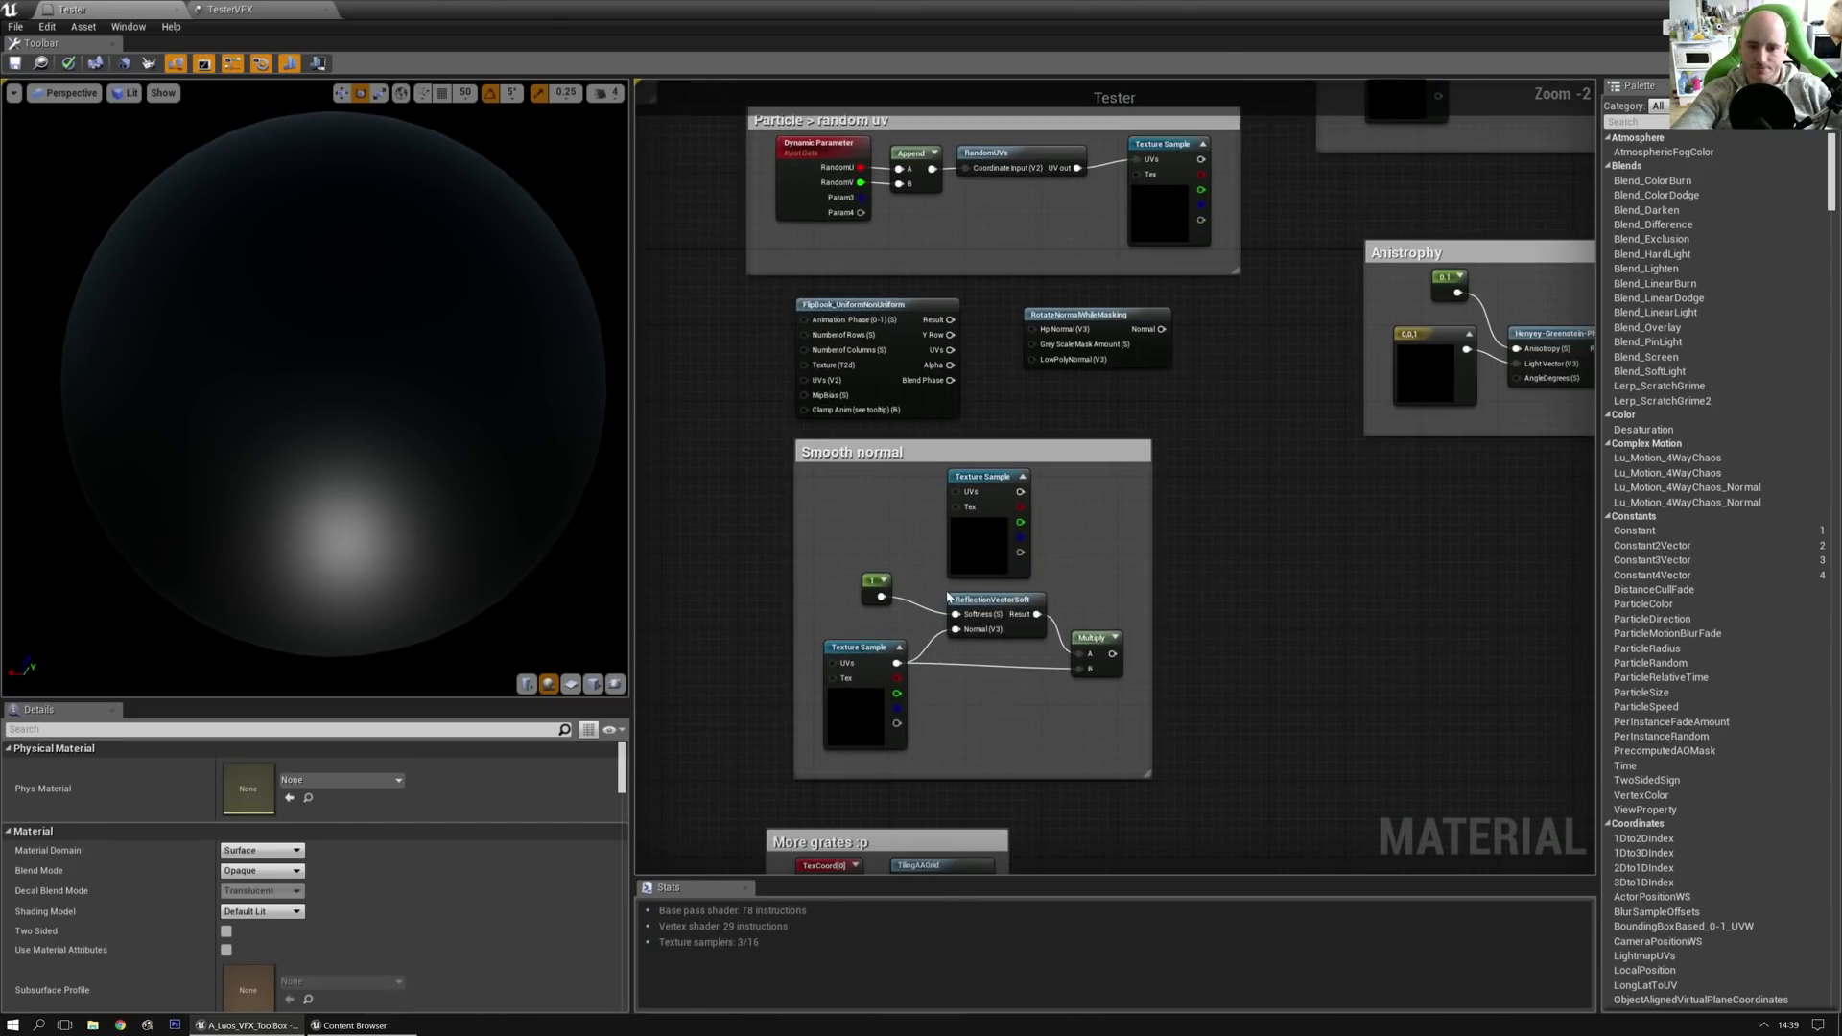
right_click_drag(965, 701, 994, 467)
right_click_drag(892, 676, 903, 582)
scroll(903, 581, "up", 2)
left_click_drag(780, 528, 1026, 683)
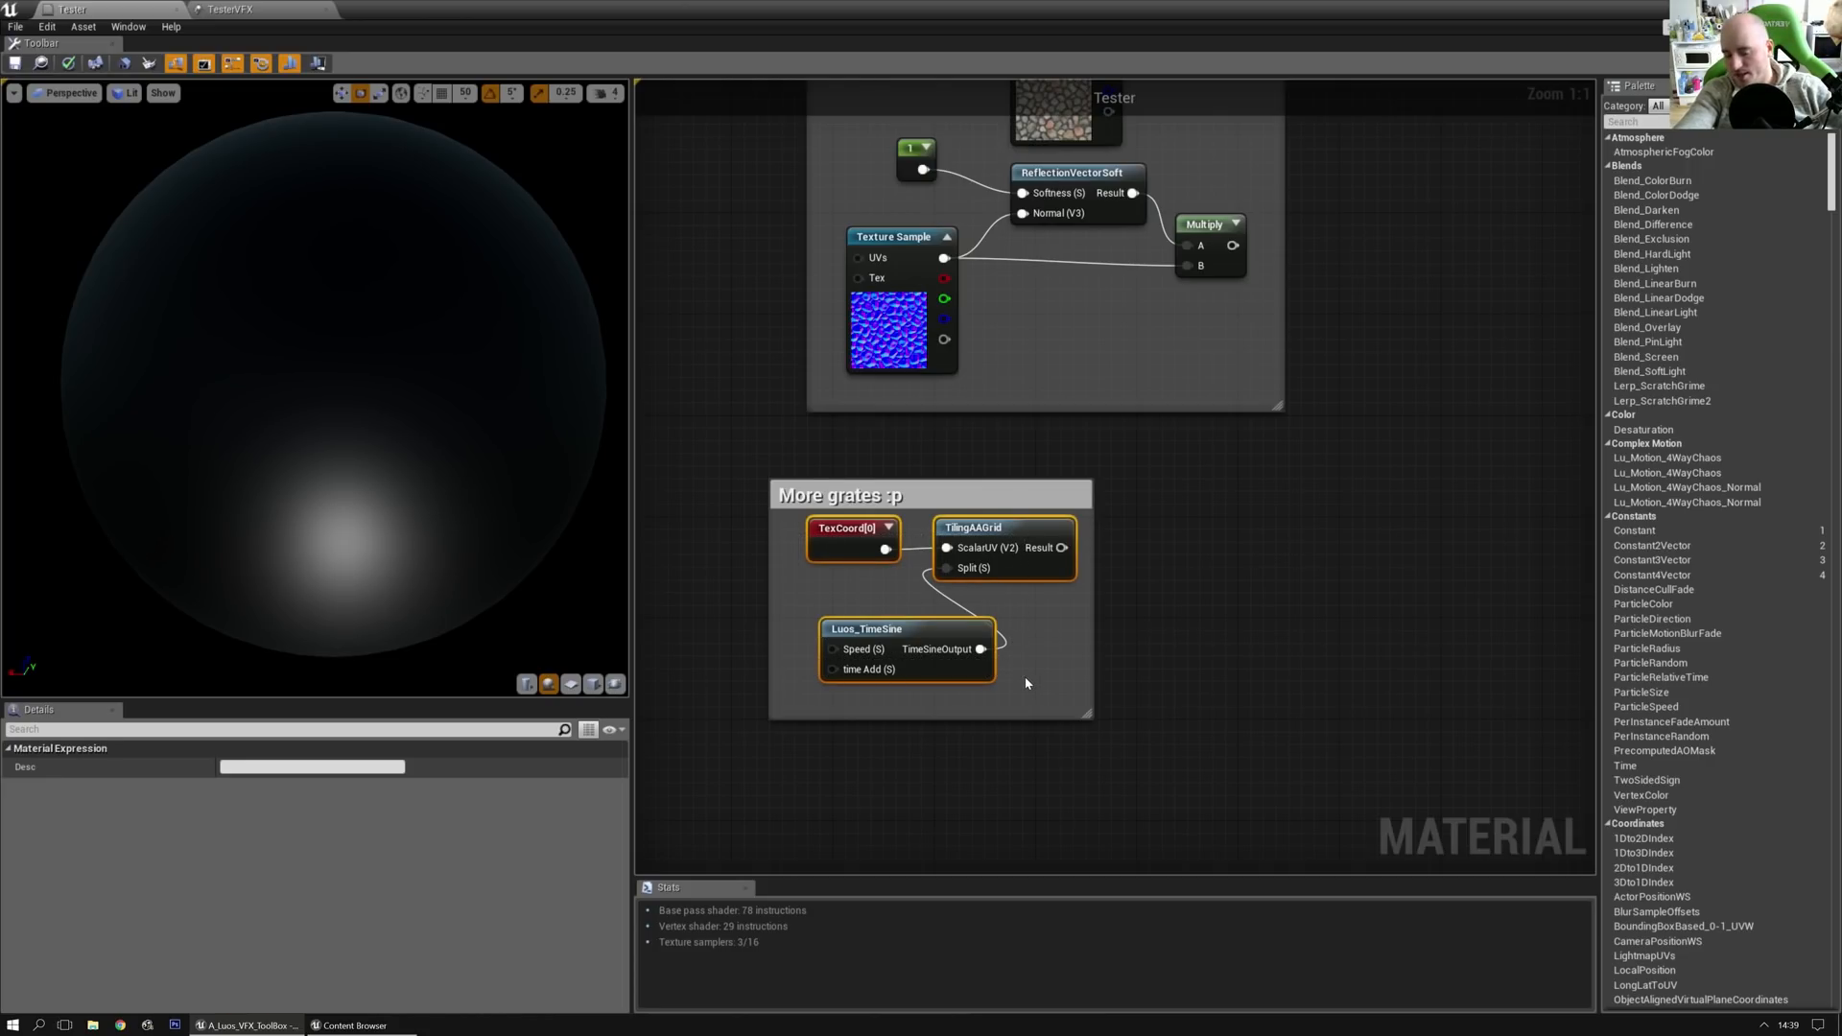
key("Home")
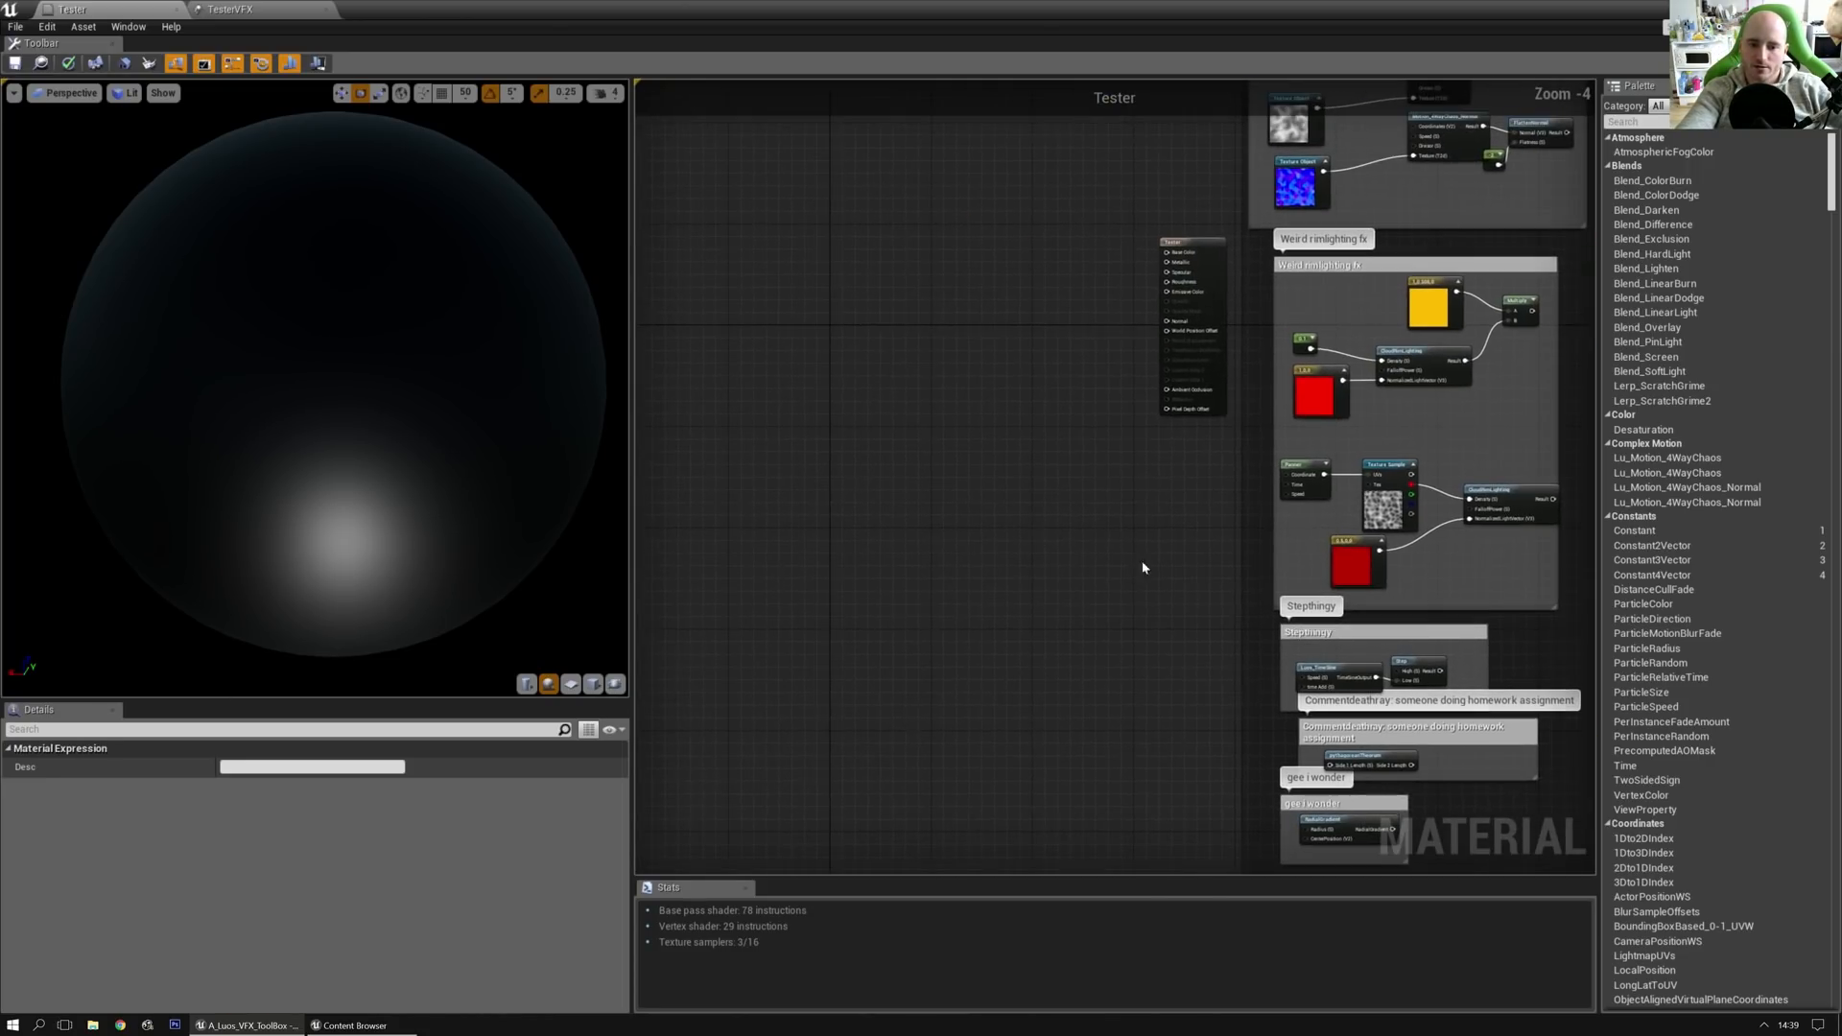
key("ctrl+v")
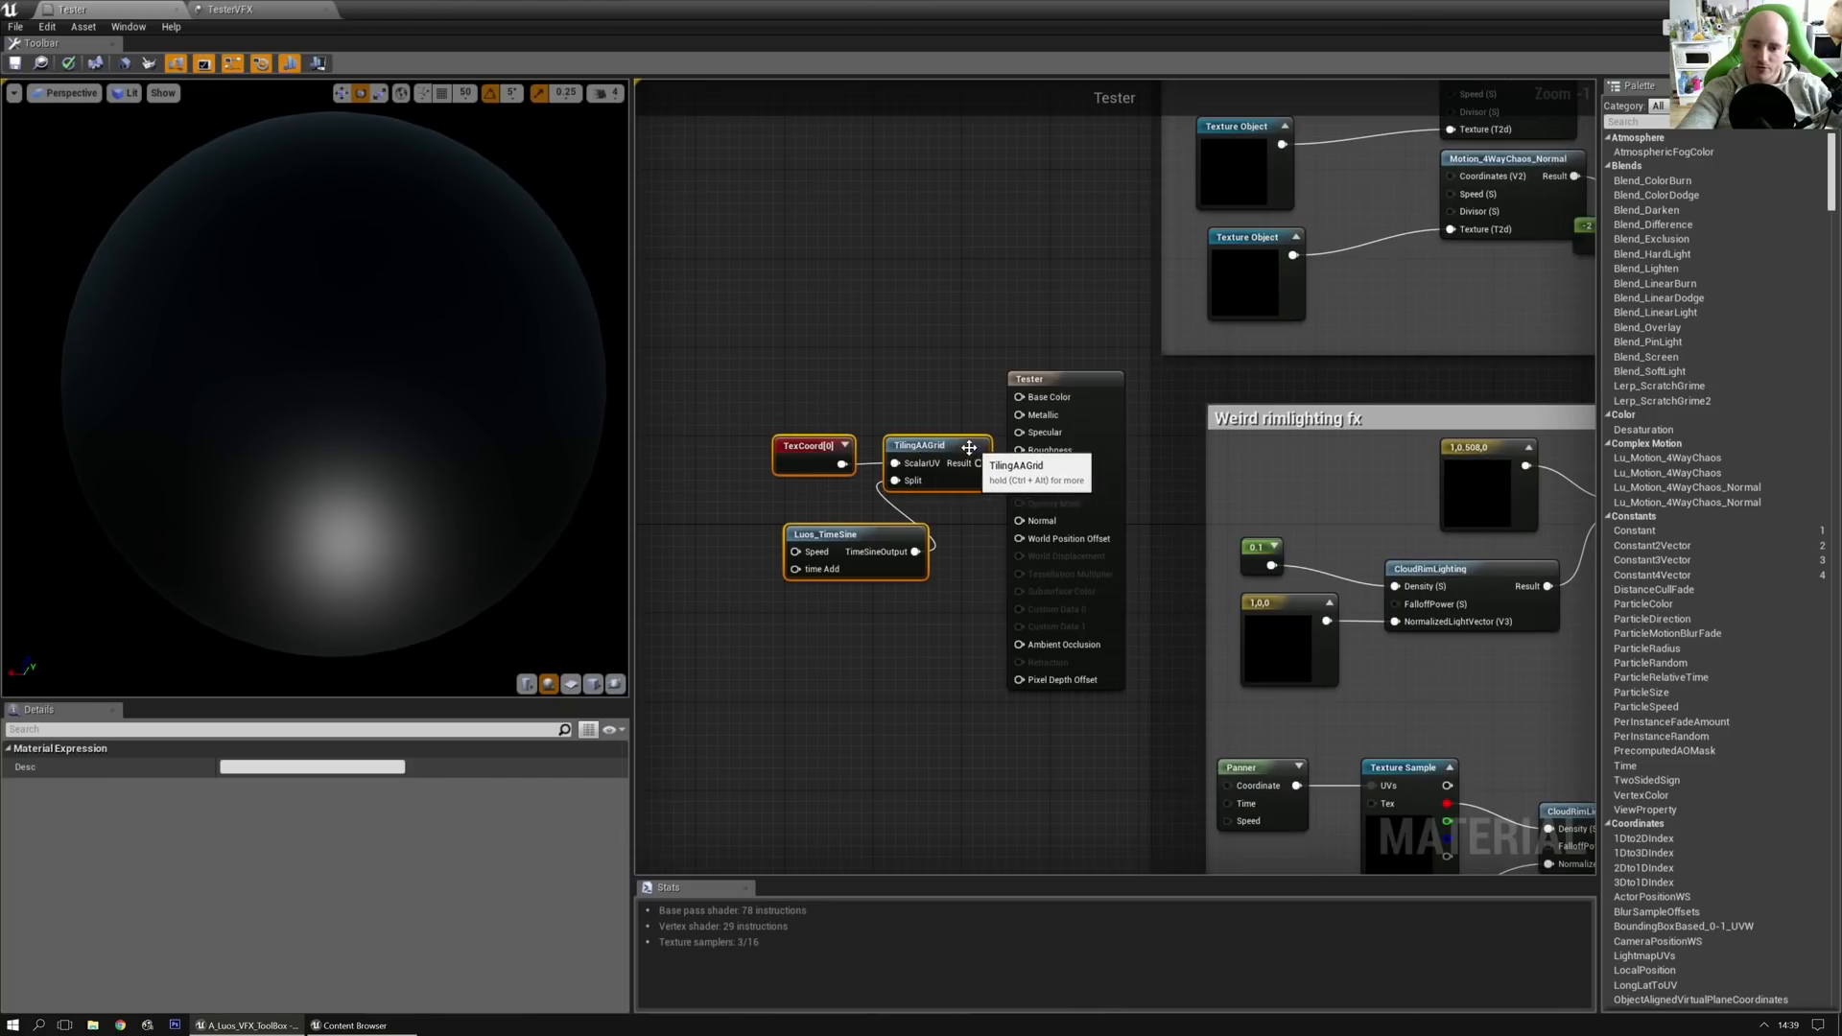
left_click(928, 393)
Step: Connect the TilingAAGrid Result to Tester's Emissive Color and examine the animated grid on a preview cube
left_click_drag(958, 464, 1020, 467)
left_click(595, 684)
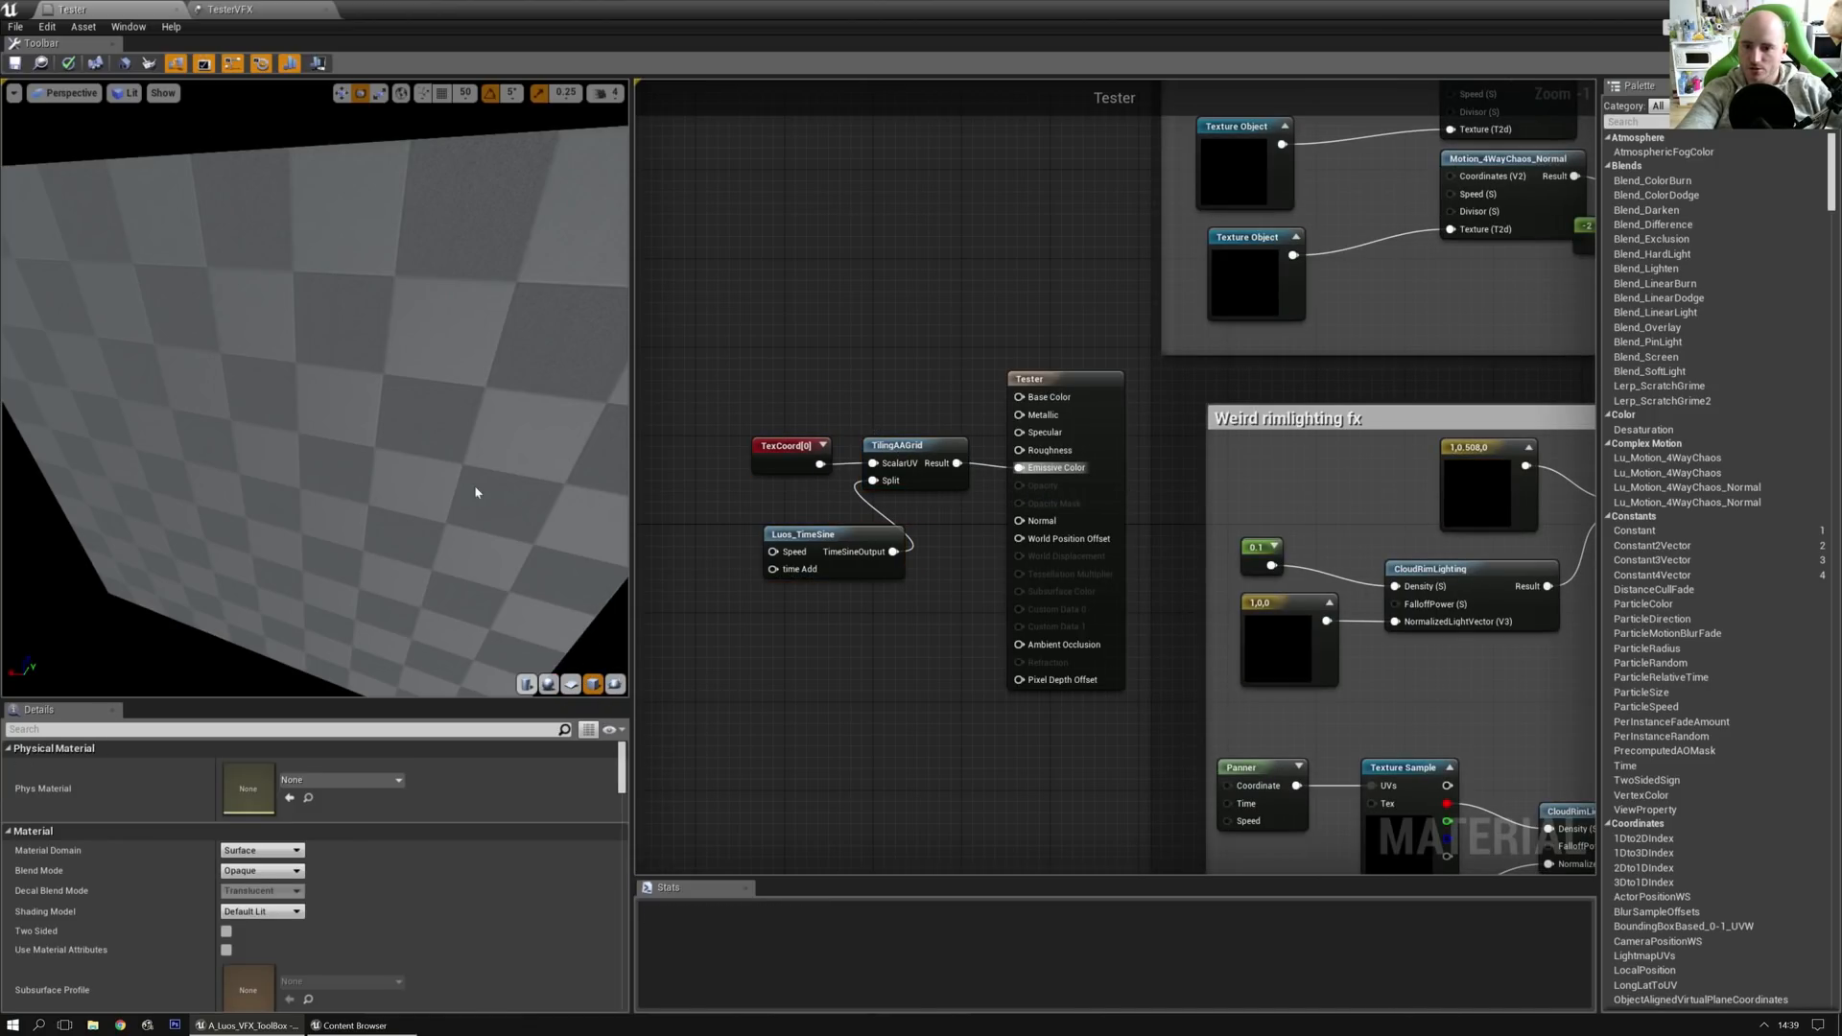
left_click_drag(473, 440, 451, 490)
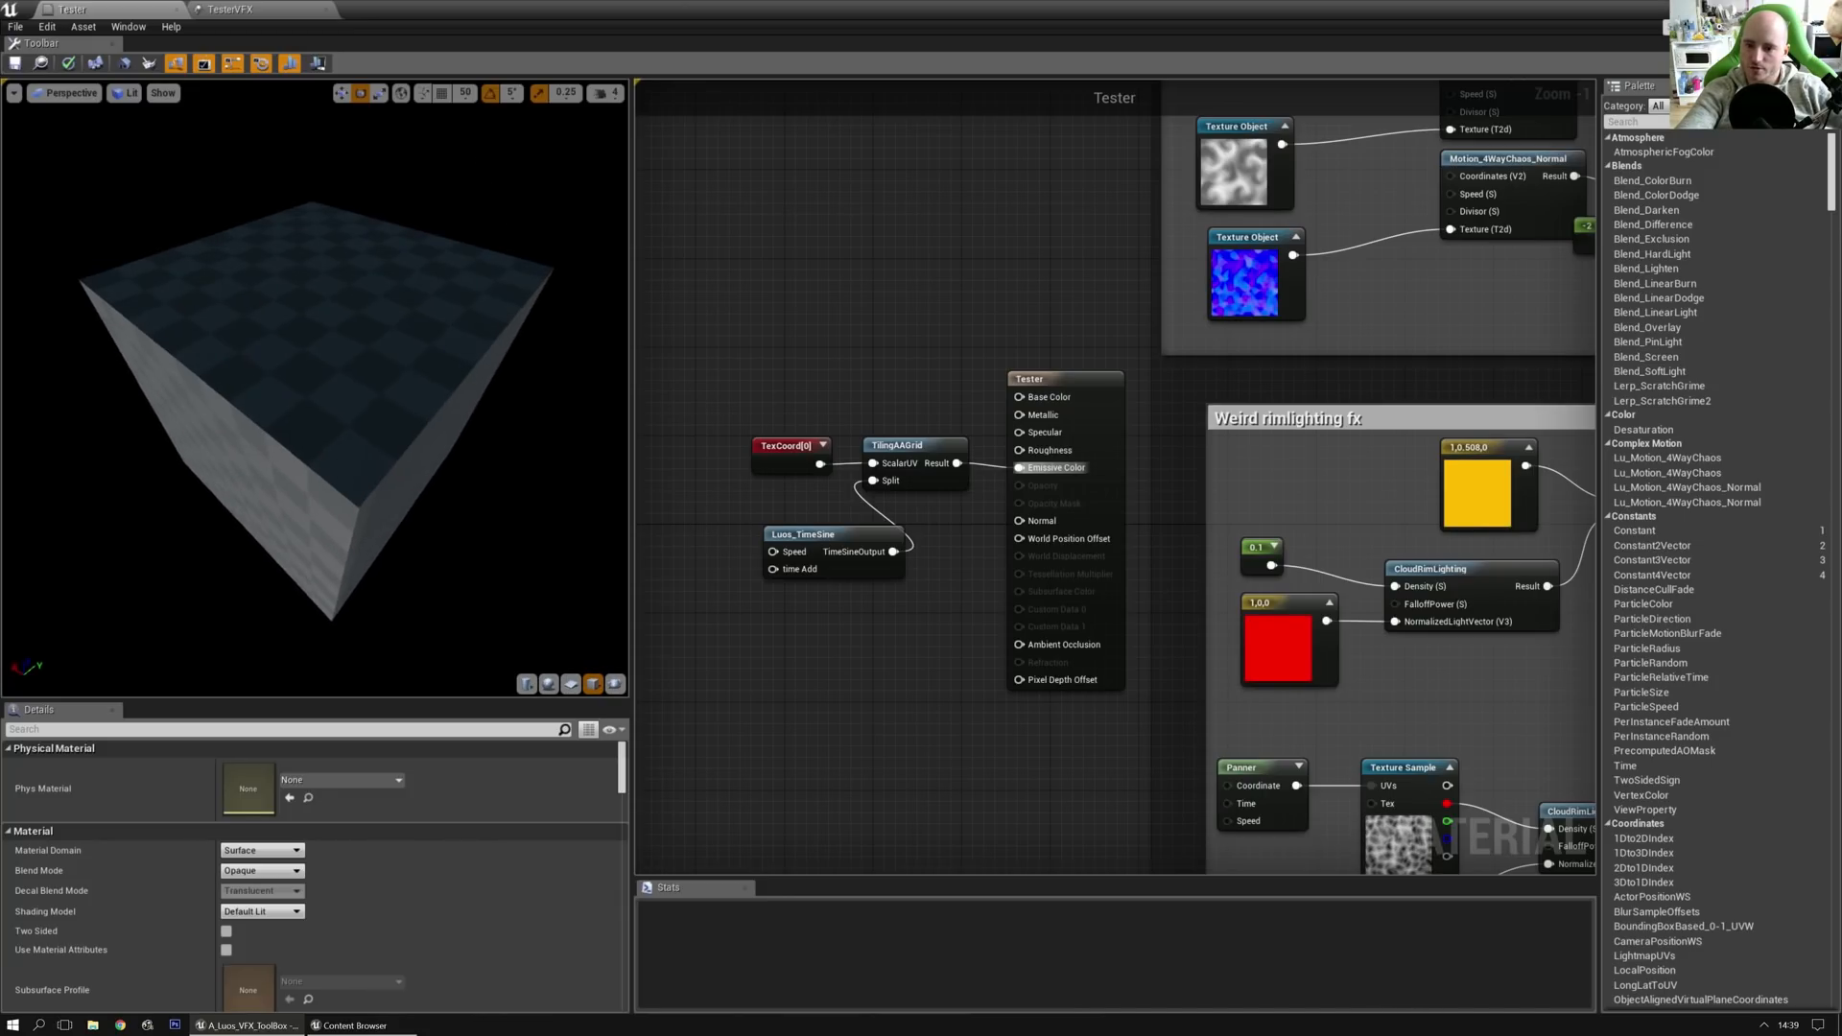
left_click_drag(387, 378, 470, 336)
left_click_drag(318, 417, 259, 416)
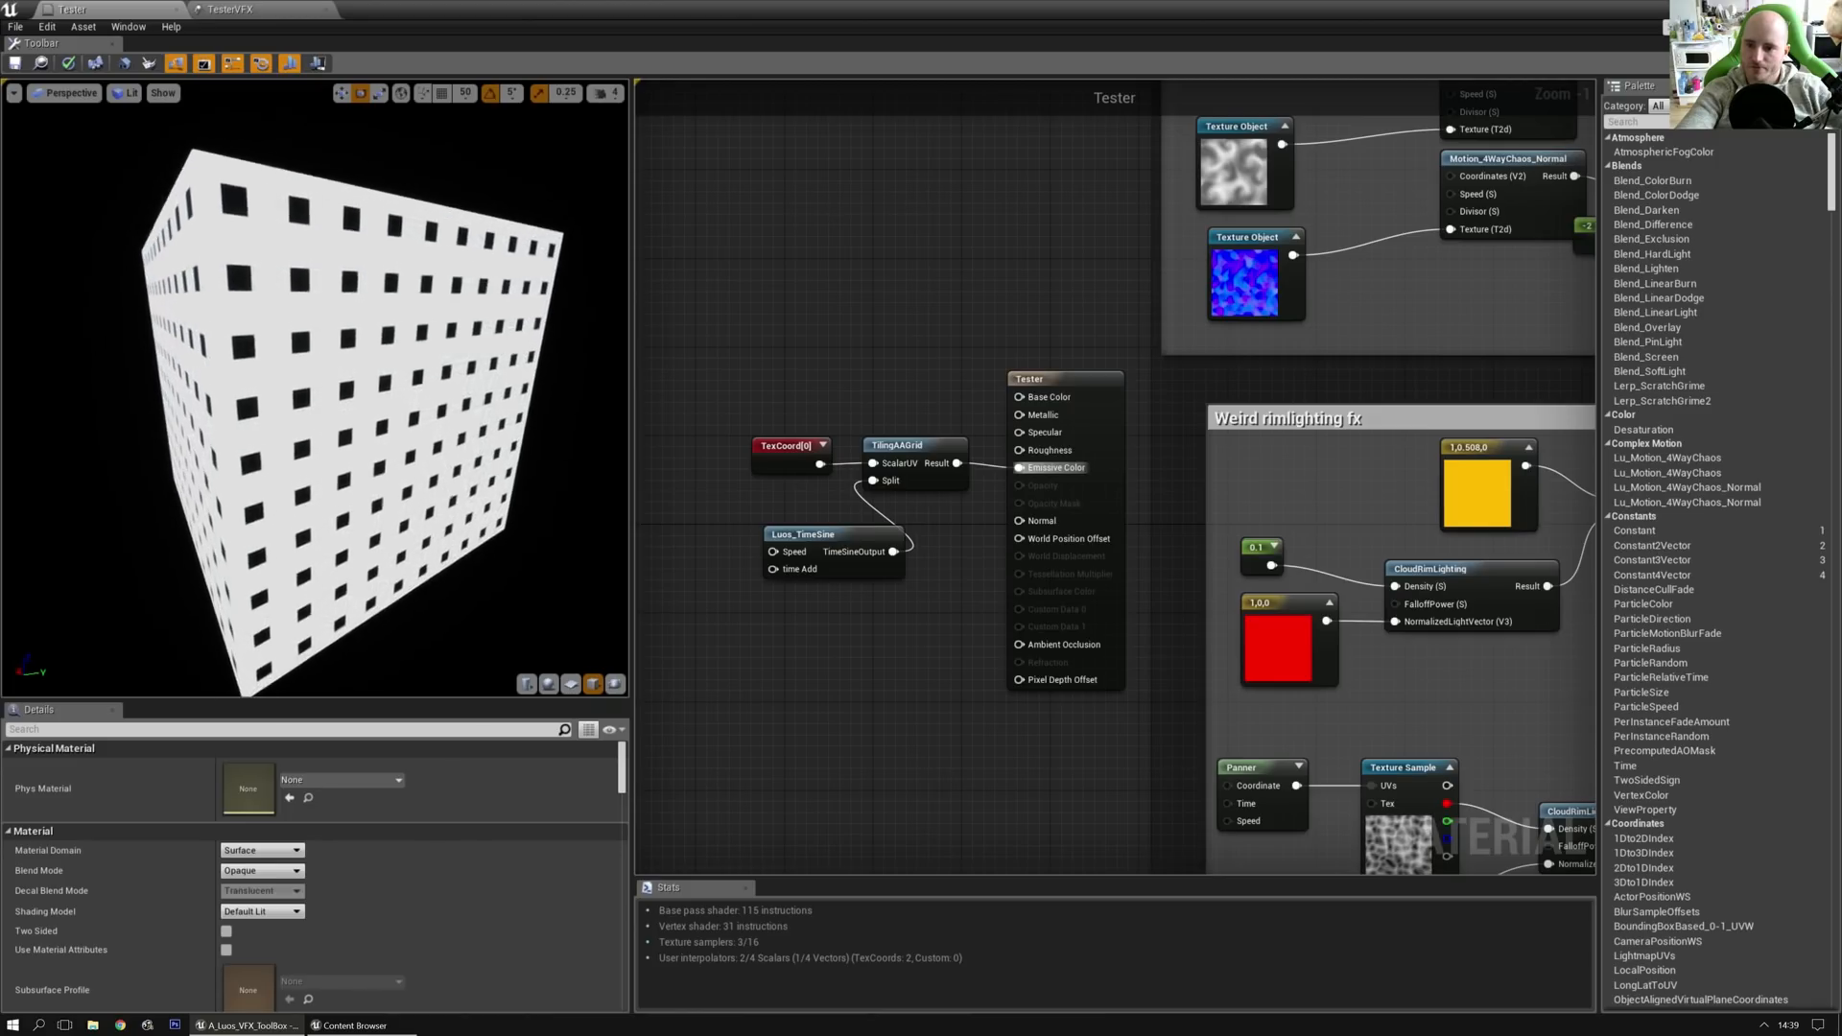
right_click_drag(318, 417, 319, 364)
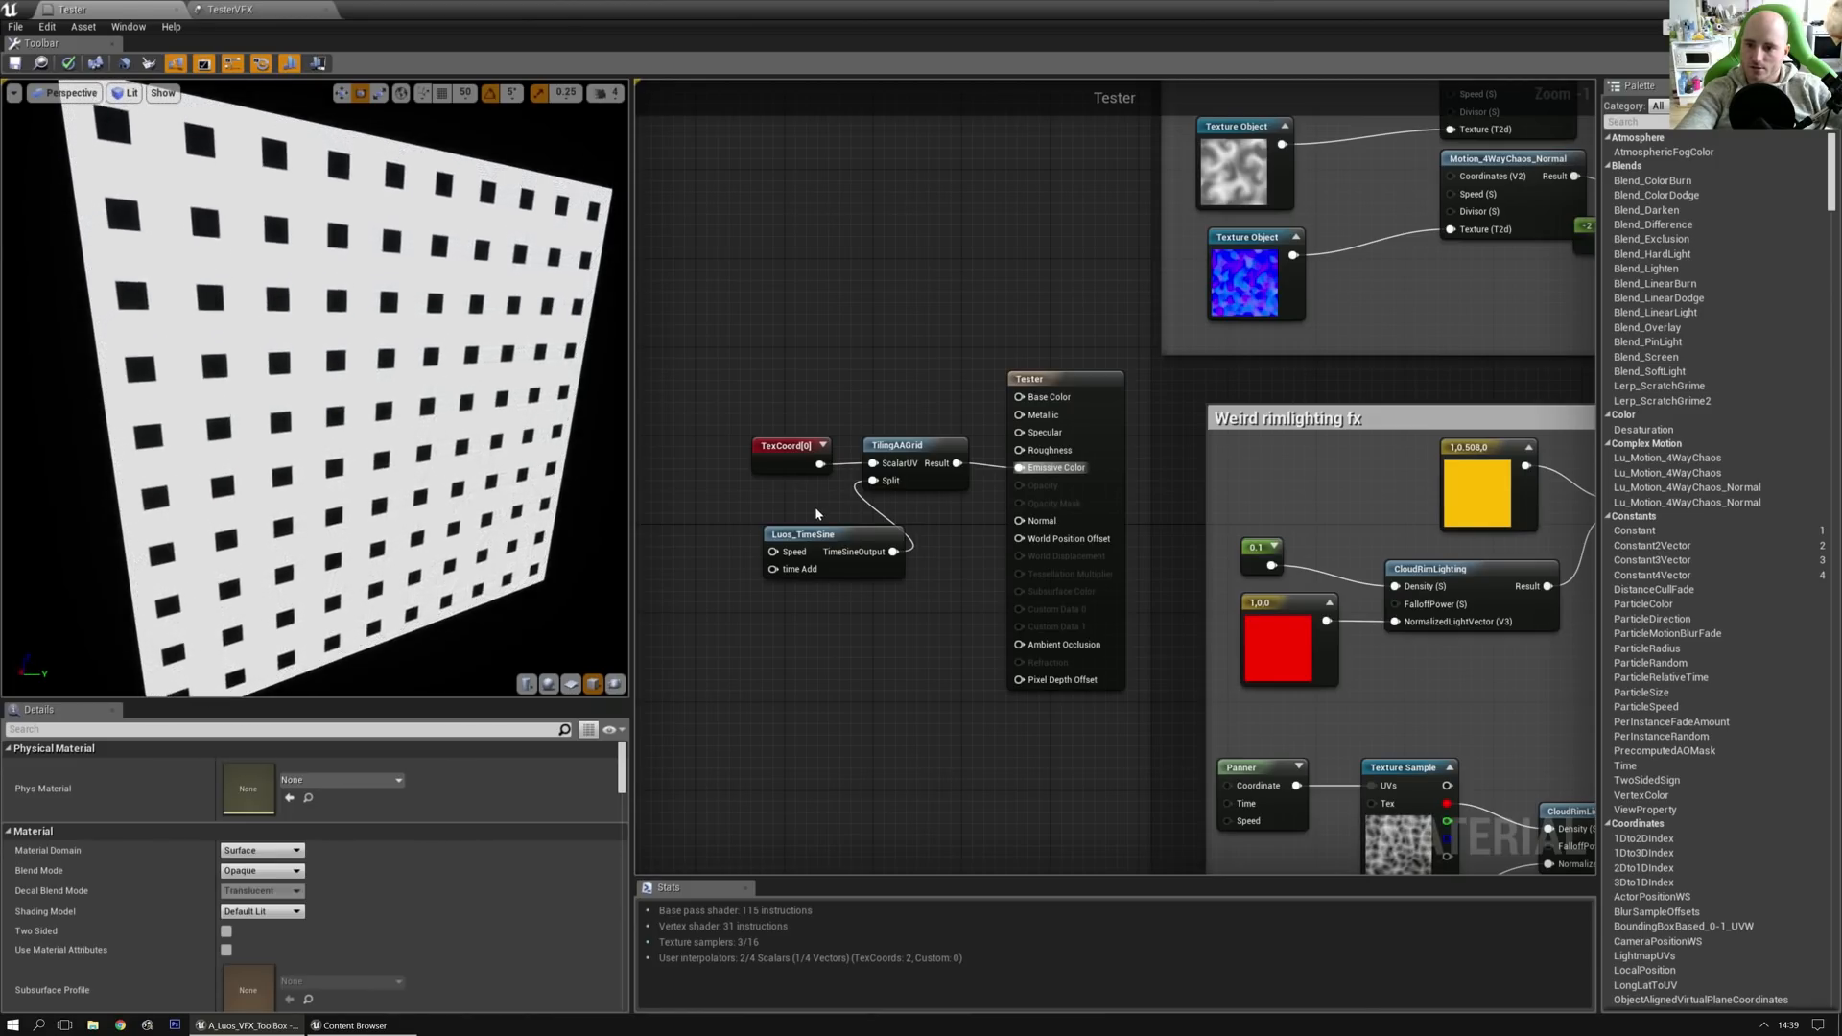
left_click_drag(318, 416, 240, 416)
left_click_drag(505, 486, 576, 486)
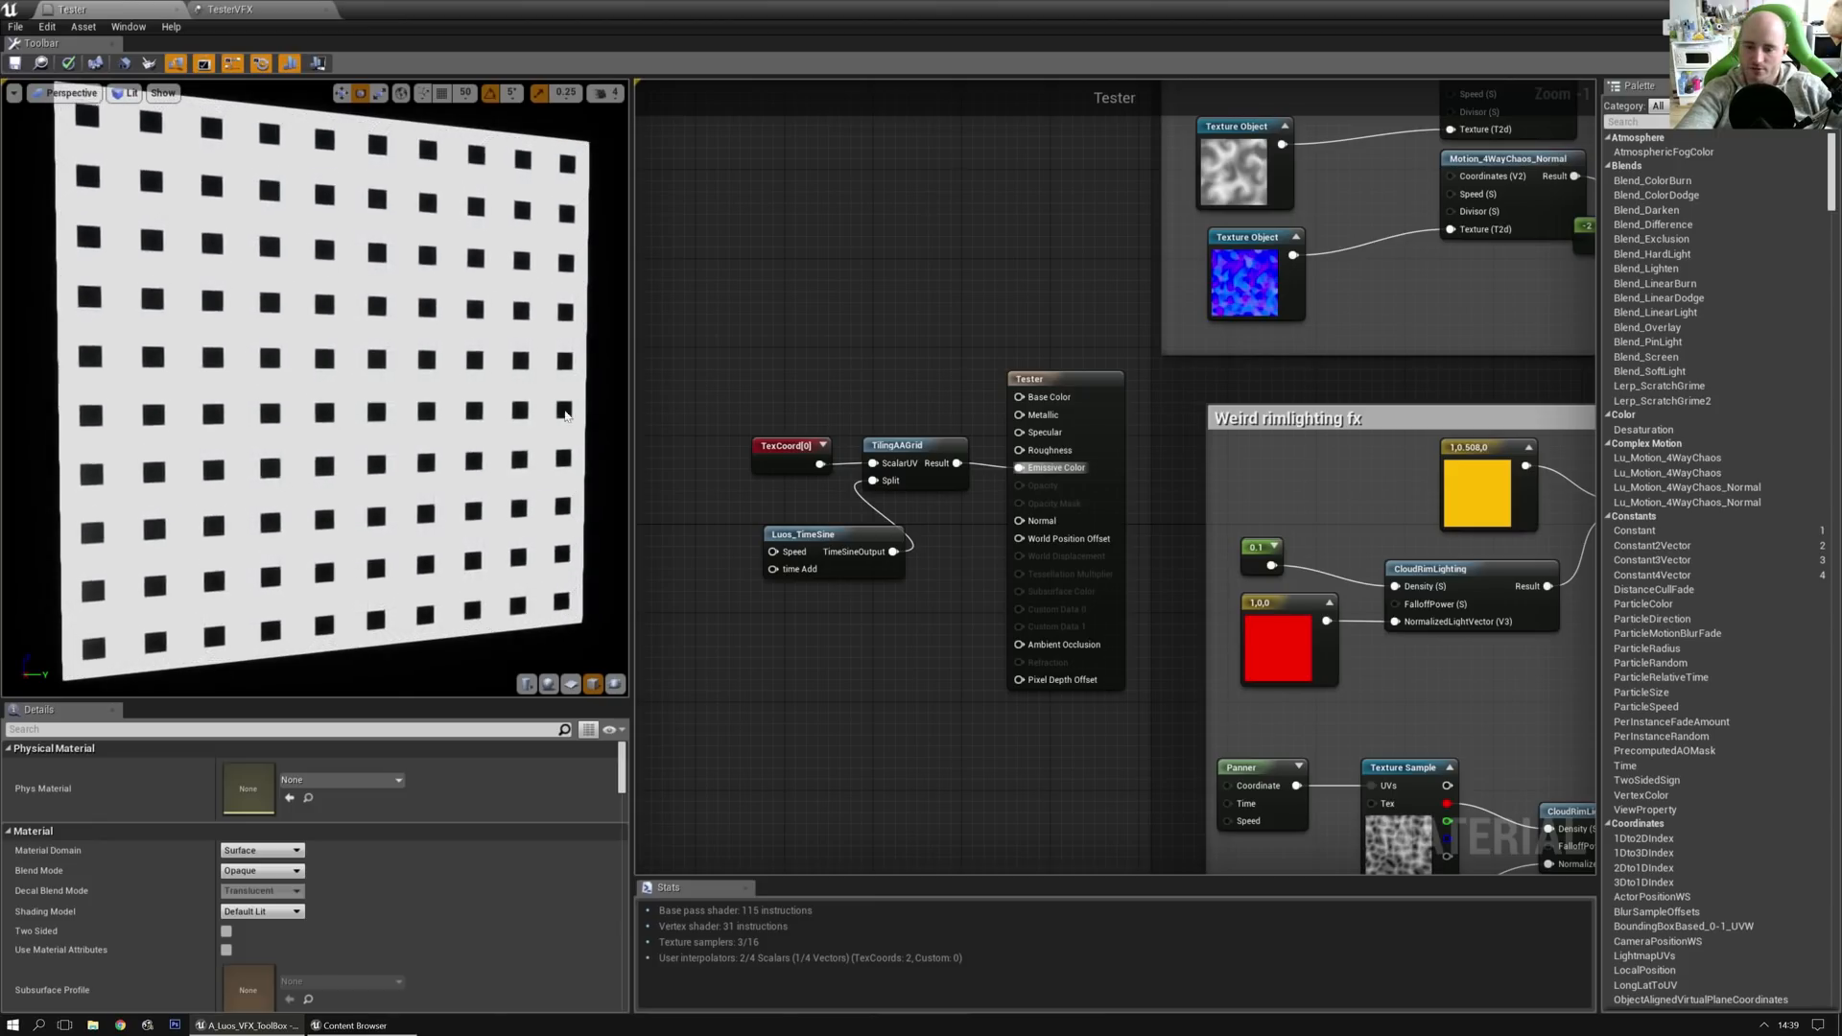
Step: Move the pasted Luos_TimeSine node away from TilingAAGrid and delete it
left_click_drag(833, 534, 800, 534)
left_click_drag(489, 522, 532, 545)
left_click(736, 519)
left_click_drag(814, 532, 793, 499)
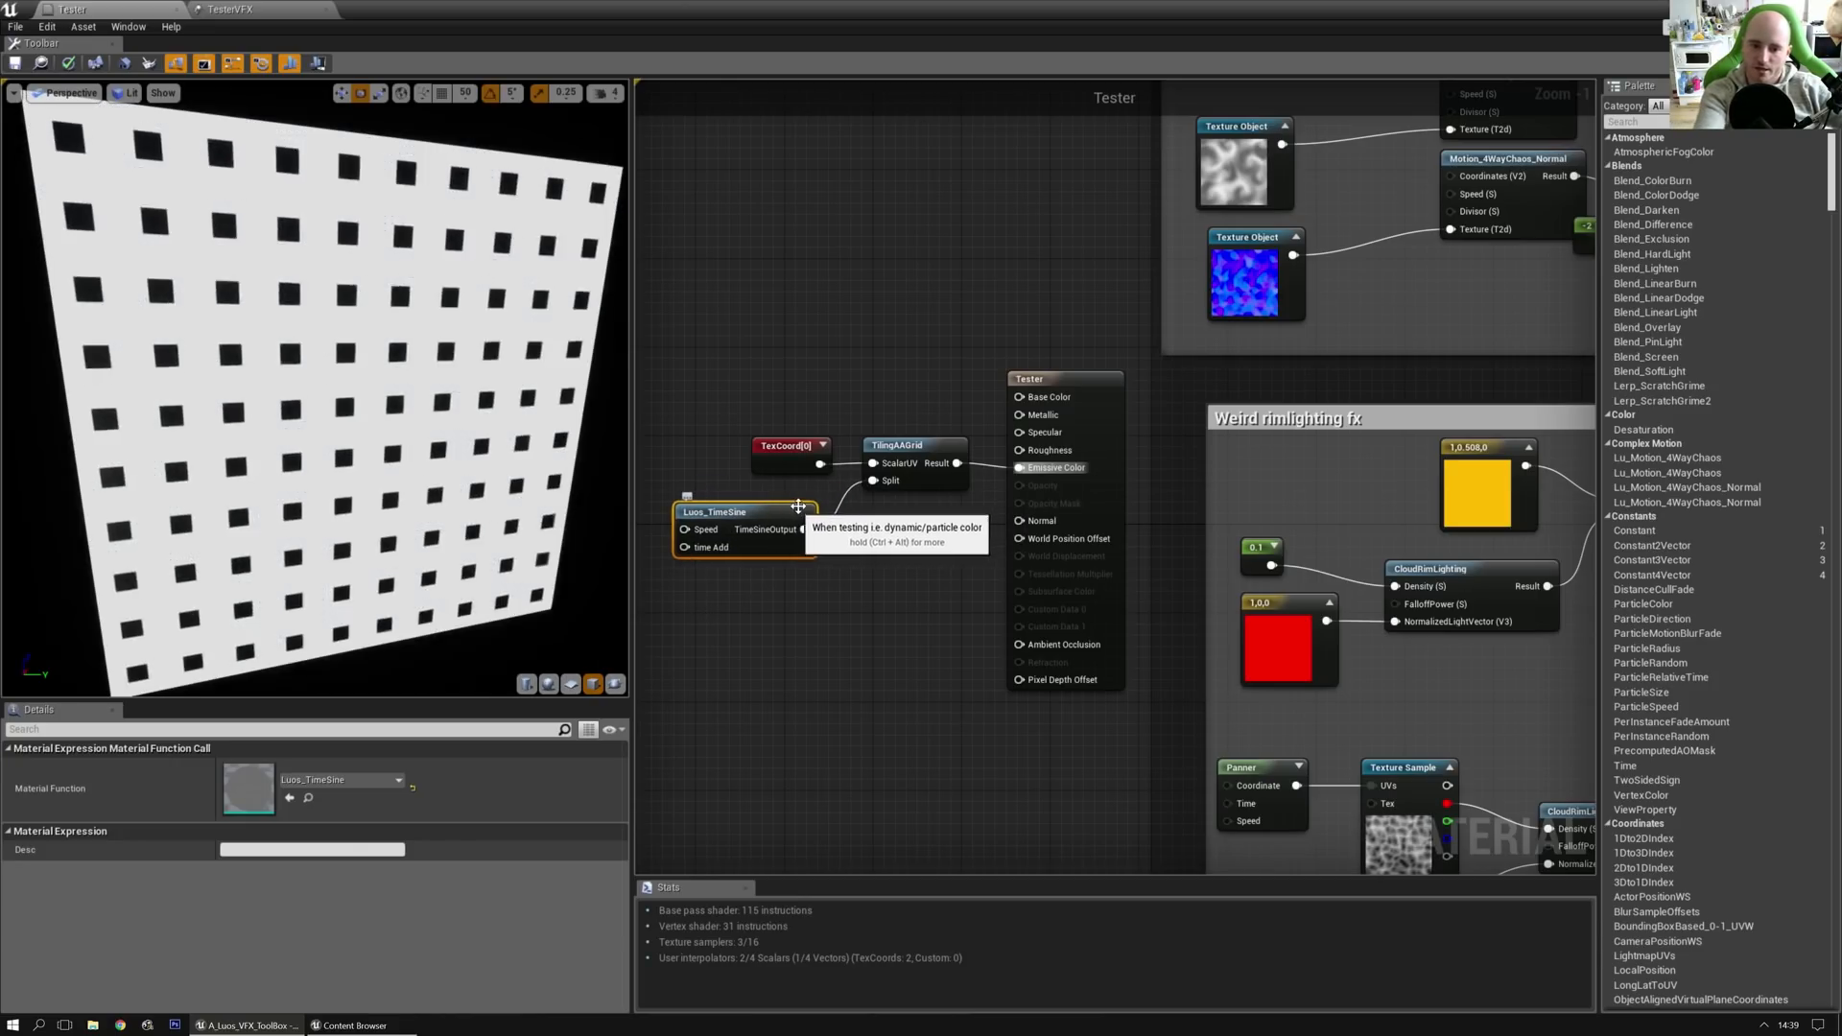
key("Delete")
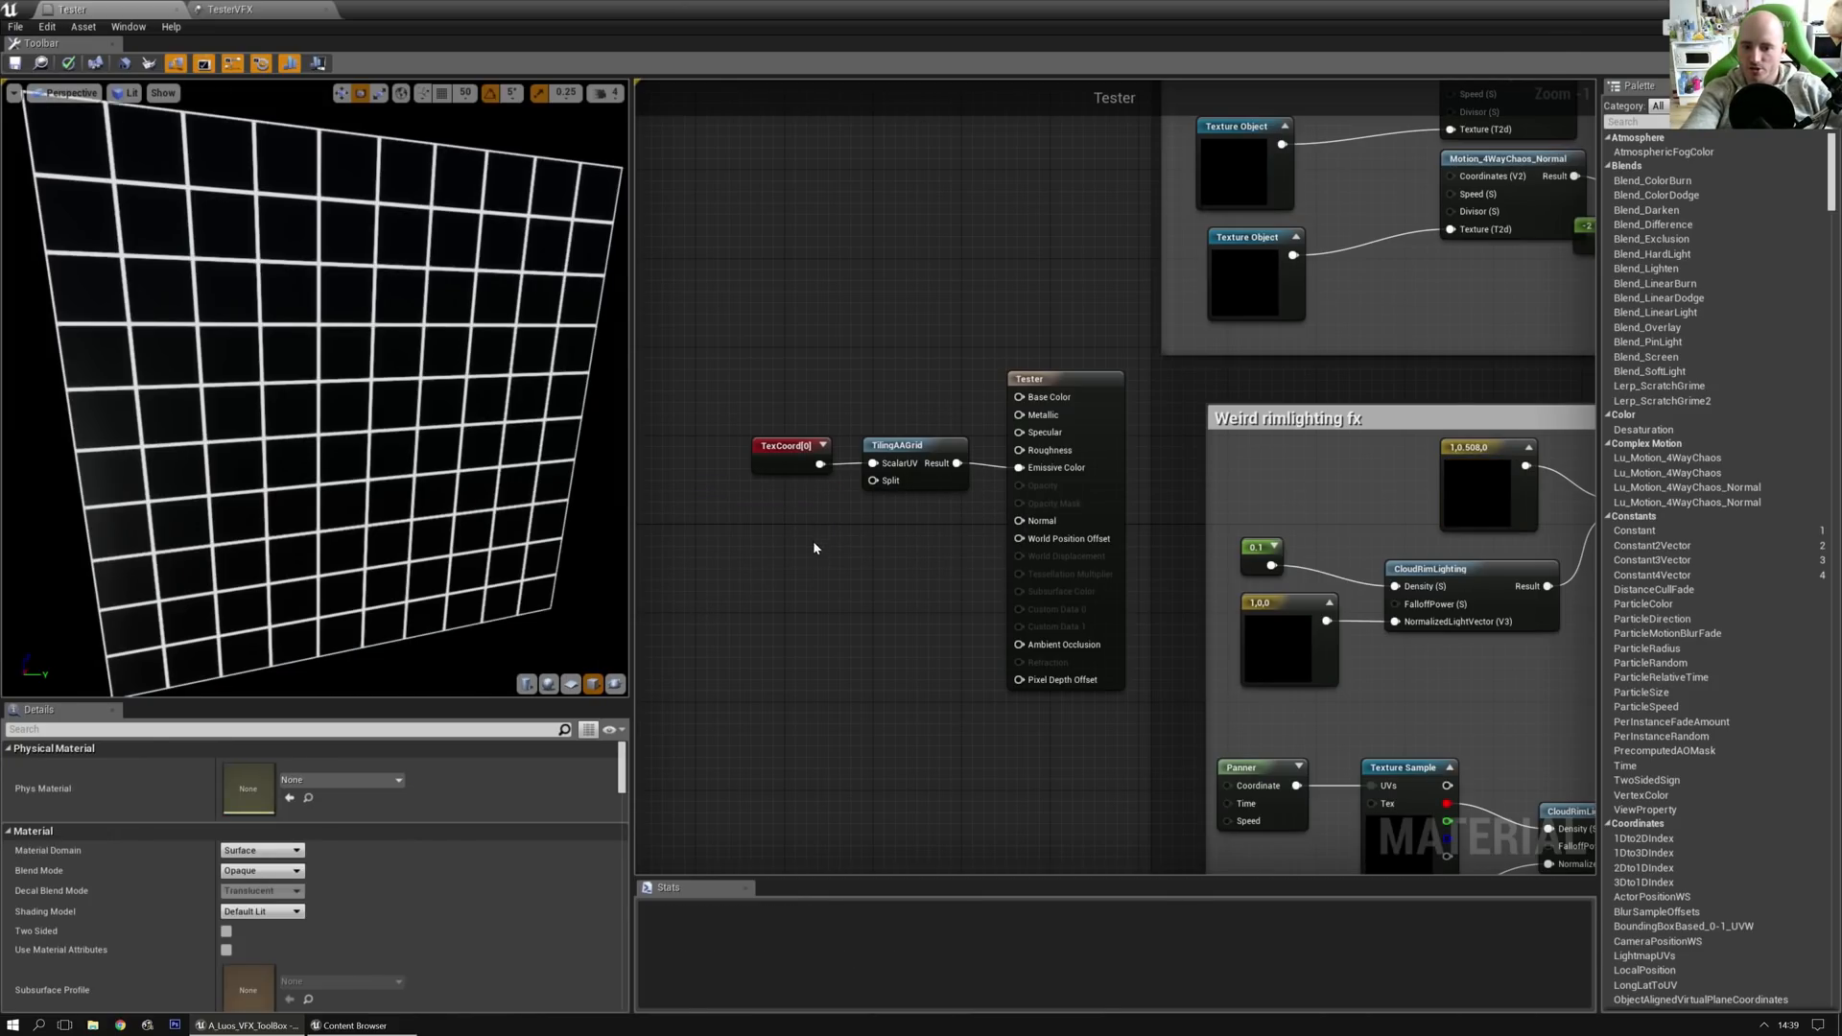
Step: Add a Constant node, connect it to TilingAAGrid's Split input and set its value to 0.3
left_click(779, 524)
left_click_drag(797, 547, 880, 489)
left_click(249, 768)
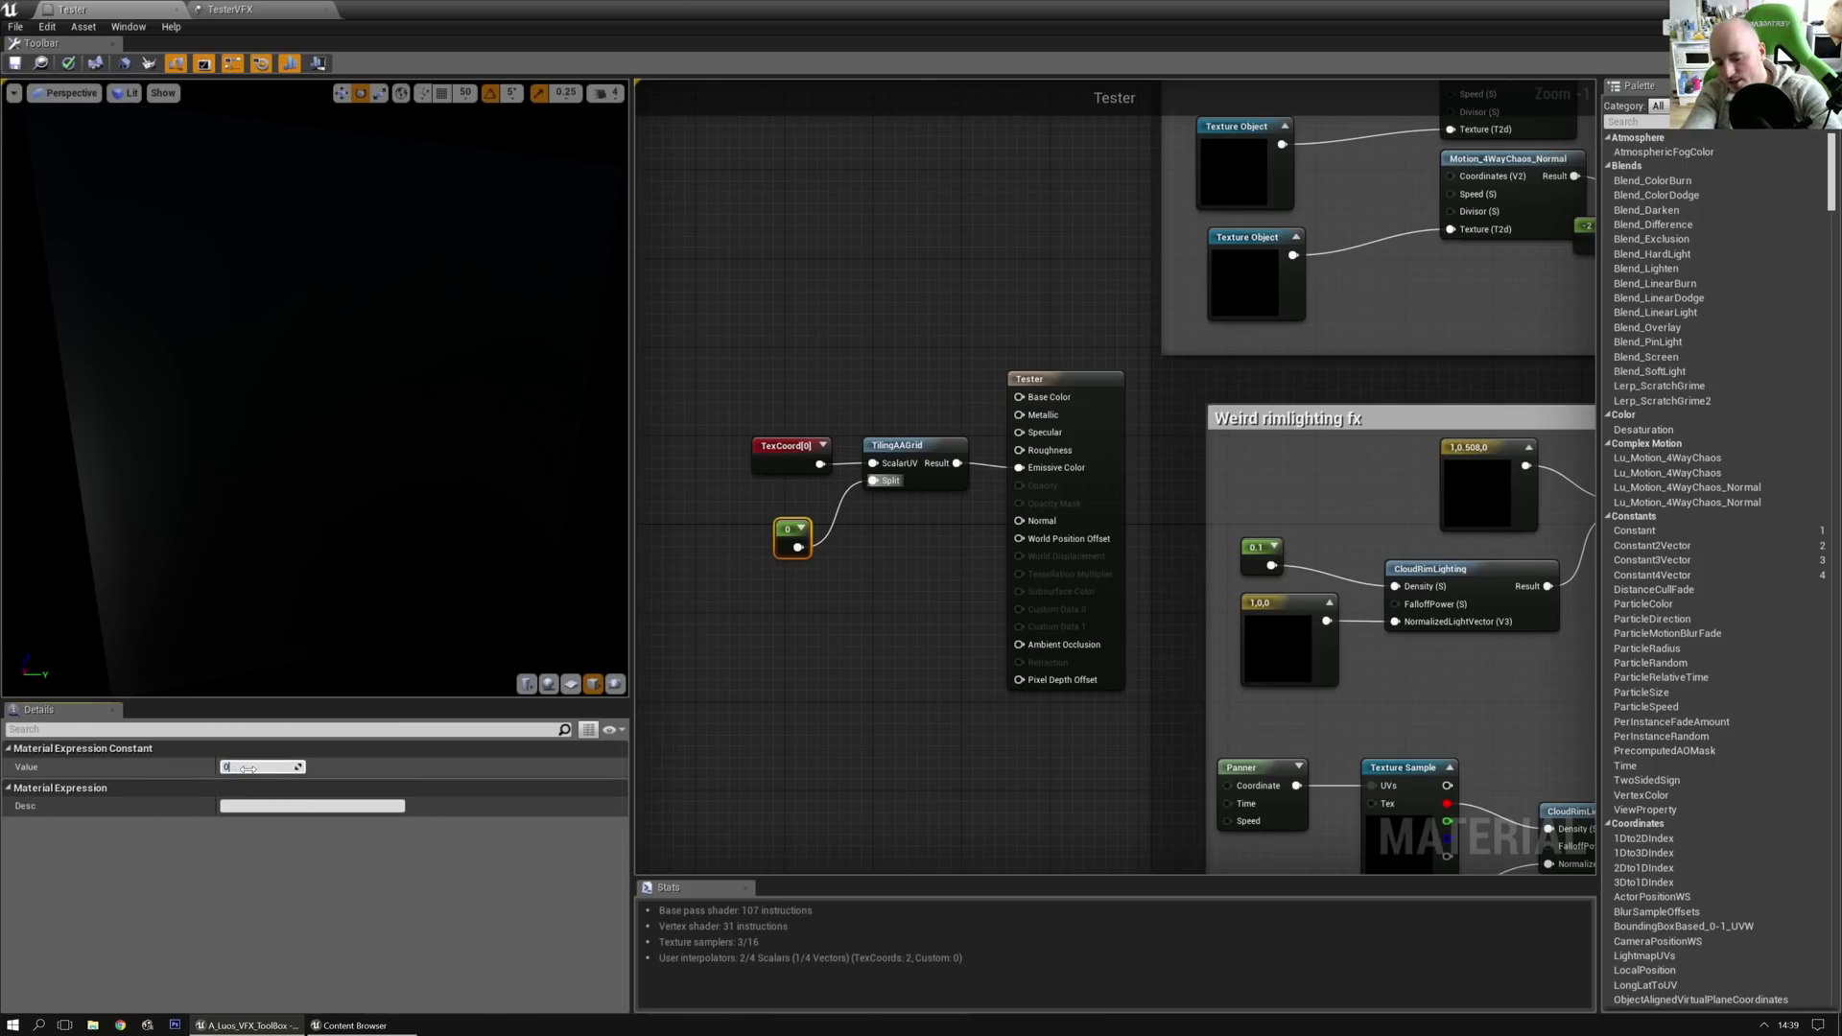
key("Return")
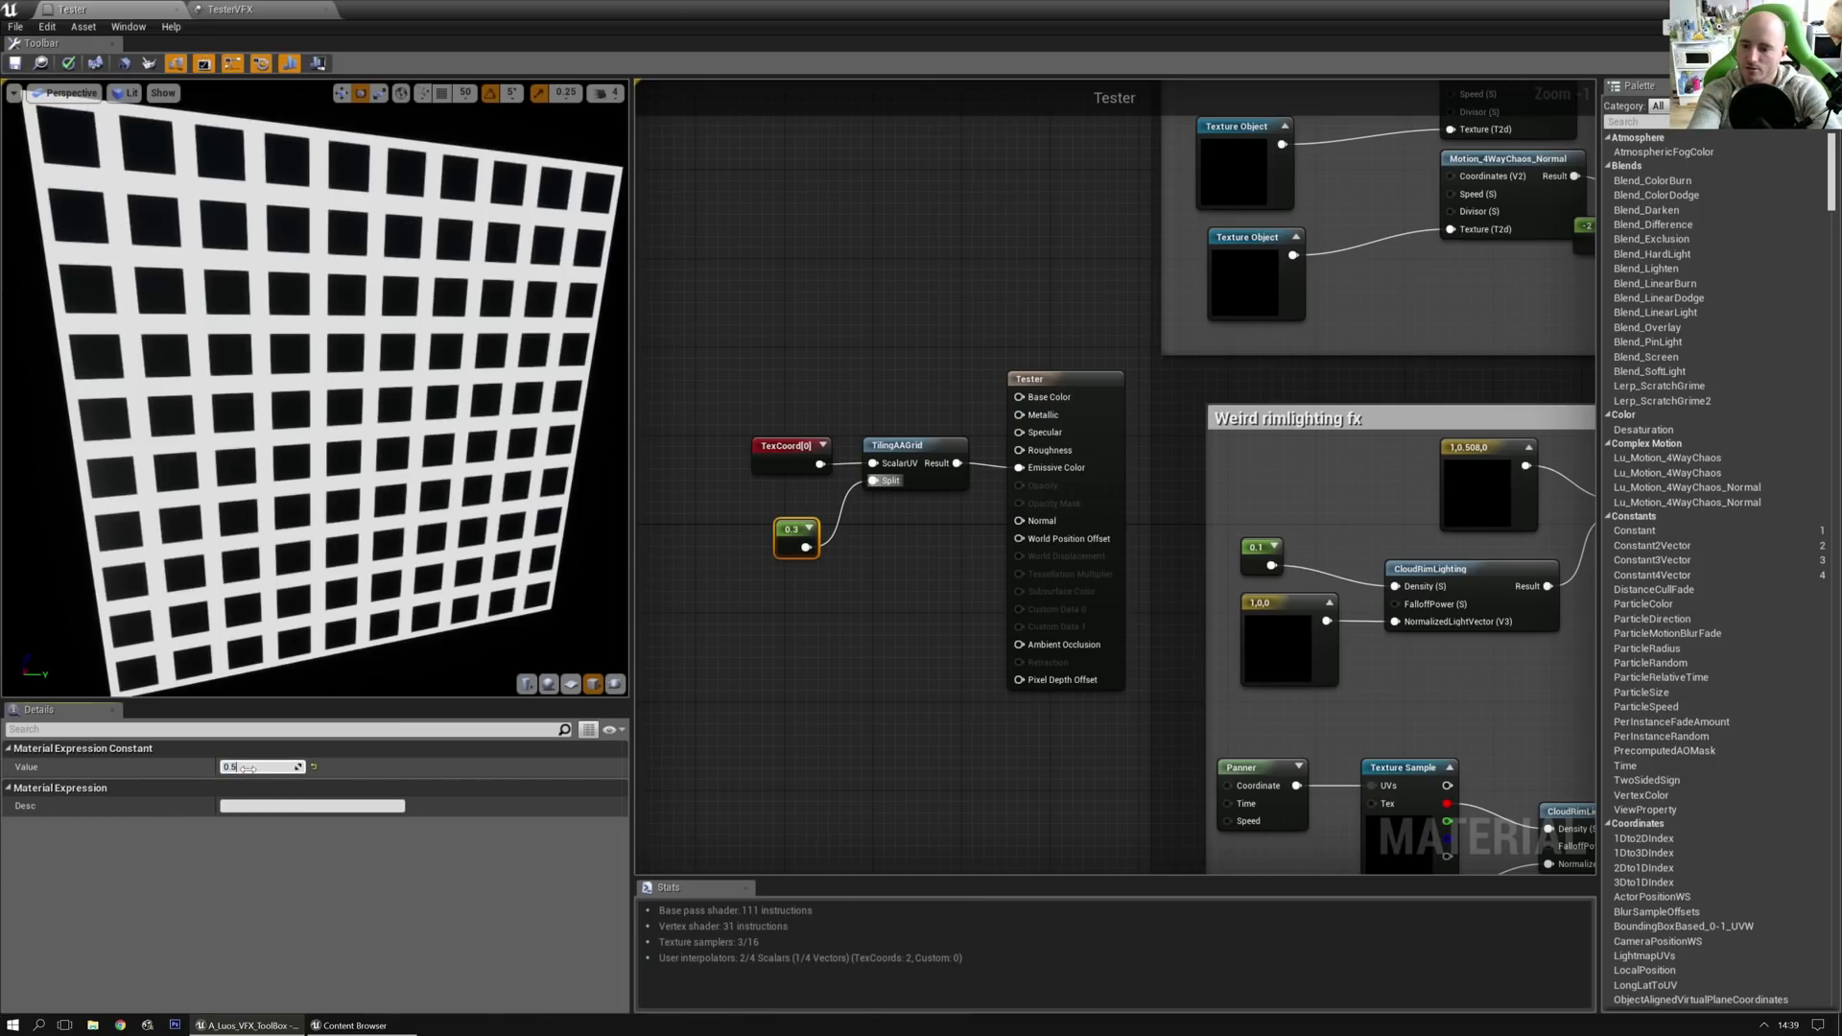
Step: Try 0.5 and 0.9 for the Split constant, and finish with a value of 0.1
type("0.5")
key("Return")
type("0.9")
key("Return")
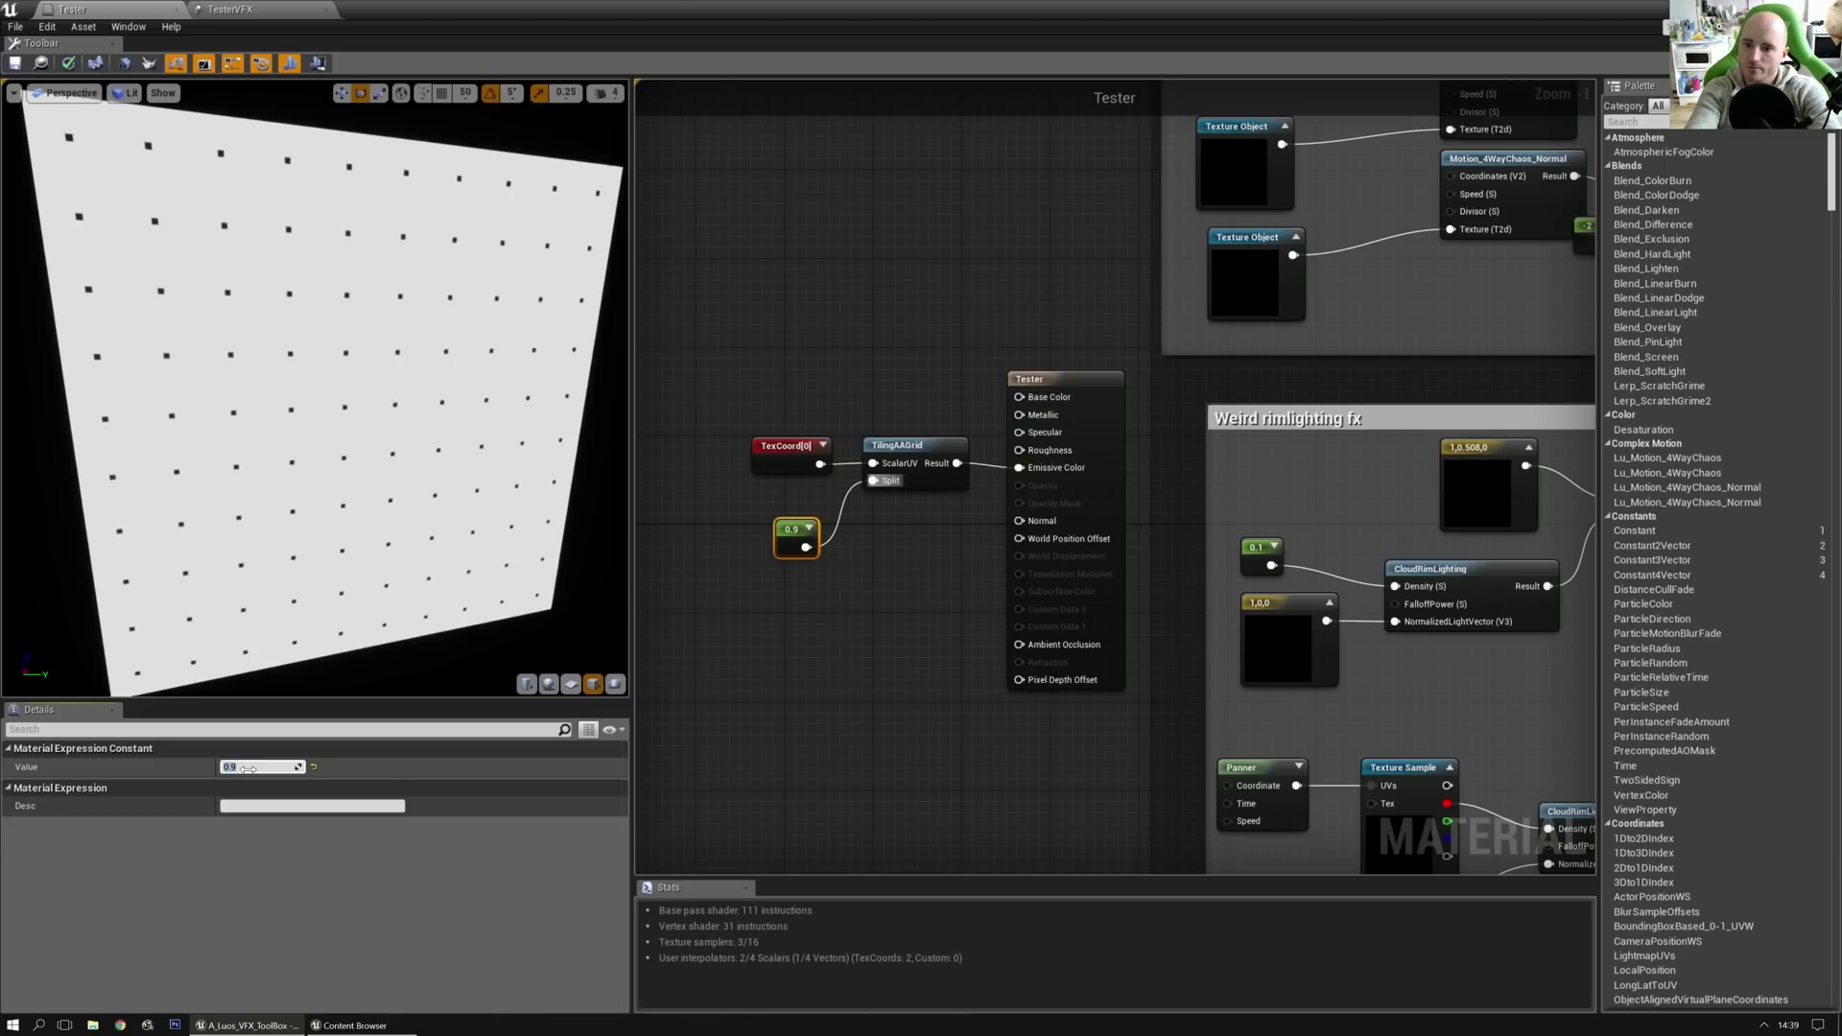
left_click(247, 768)
type("0.1")
key("Return")
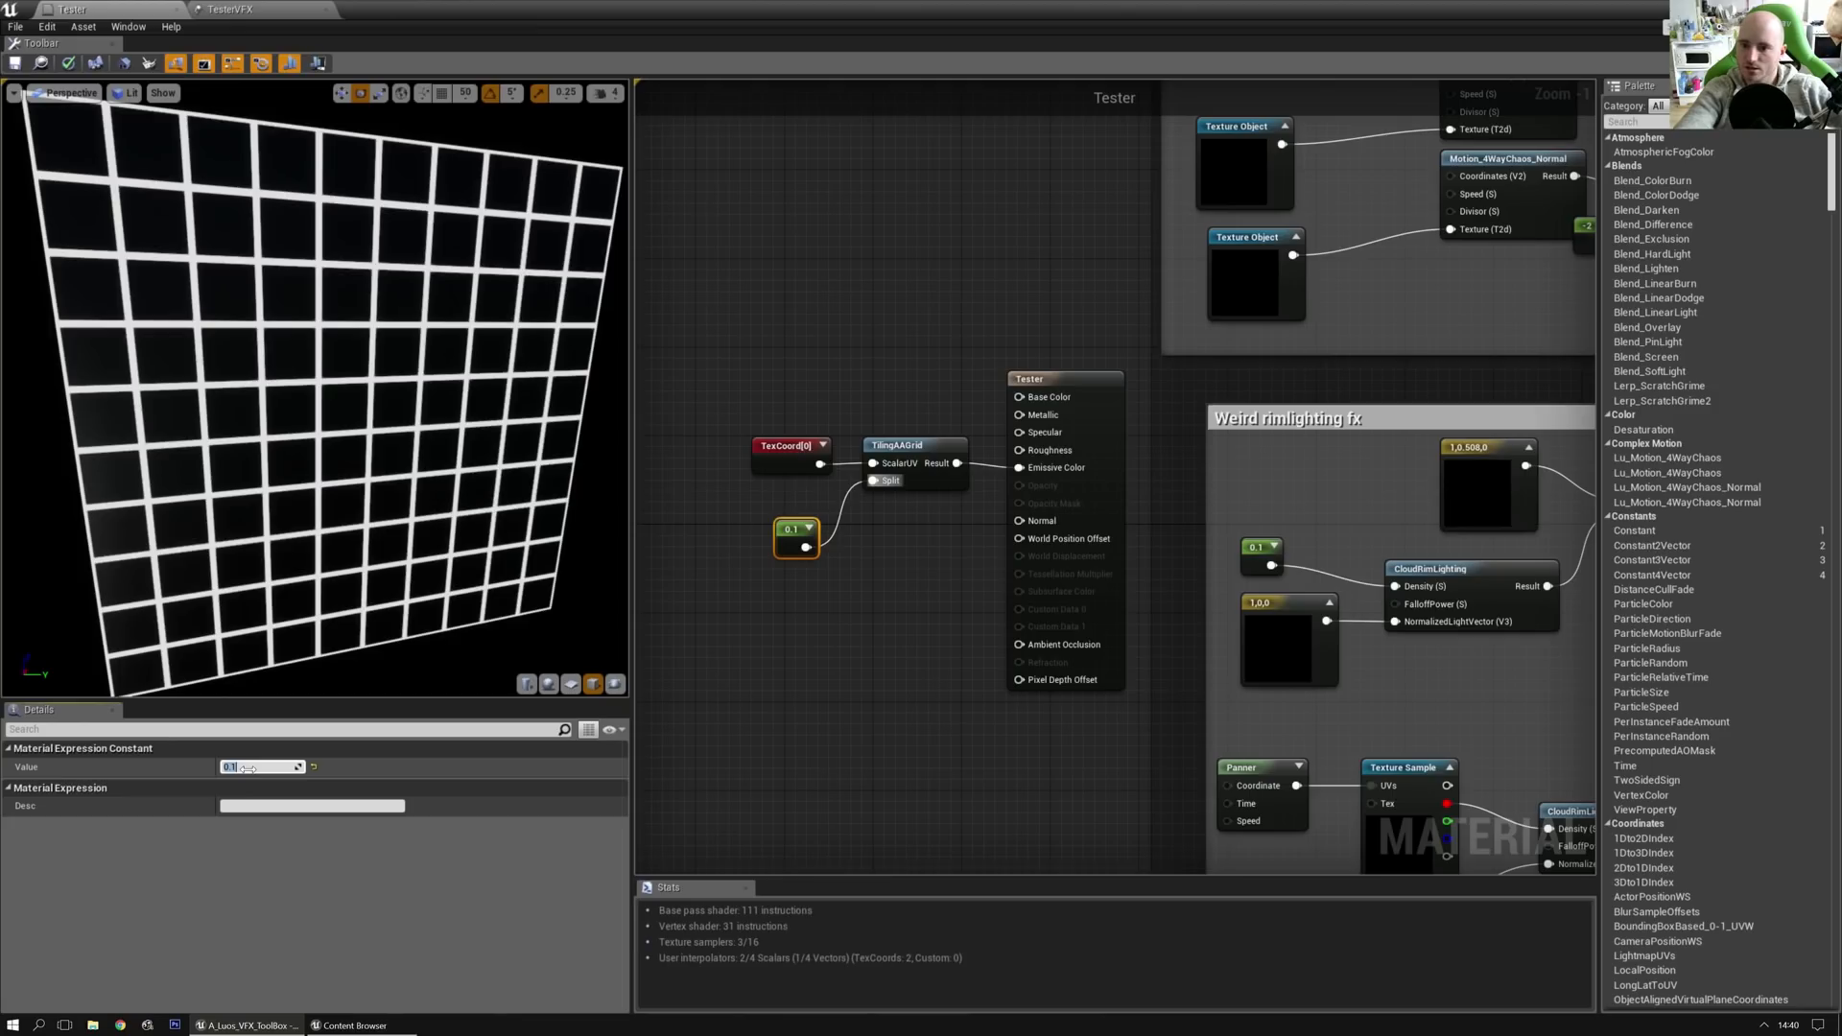
Step: Delete the pasted TexCoord, TilingAAGrid and Split constant nodes in front of the Tester node
left_click_drag(691, 337, 914, 630)
key("Delete")
scroll(913, 629, "down", 4)
scroll(914, 637, "down", 1)
right_click_drag(915, 637, 635, 397)
scroll(900, 518, "up", 4)
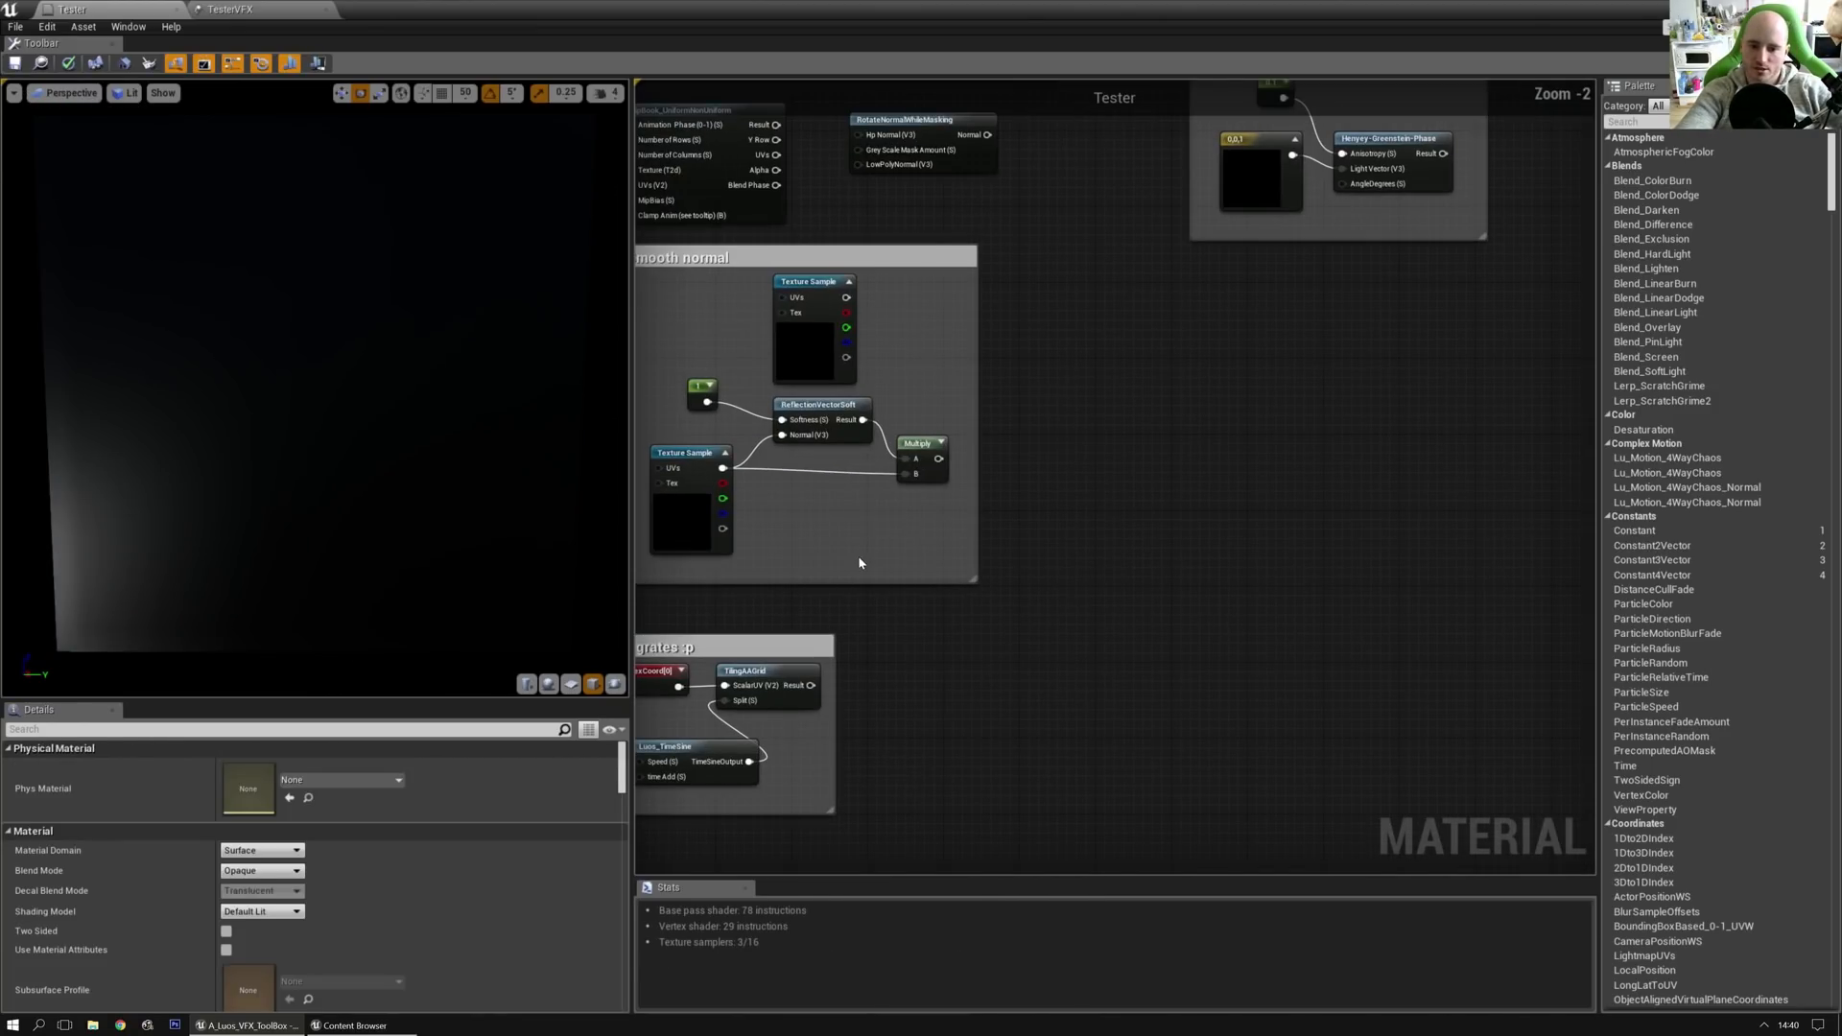
Step: Copy all nodes from the "Posterize like in photosoup" group and paste them beside the Tester node
right_click_drag(858, 561, 1119, 422)
right_click_drag(1327, 325, 1025, 787)
right_click_drag(1341, 191, 1019, 614)
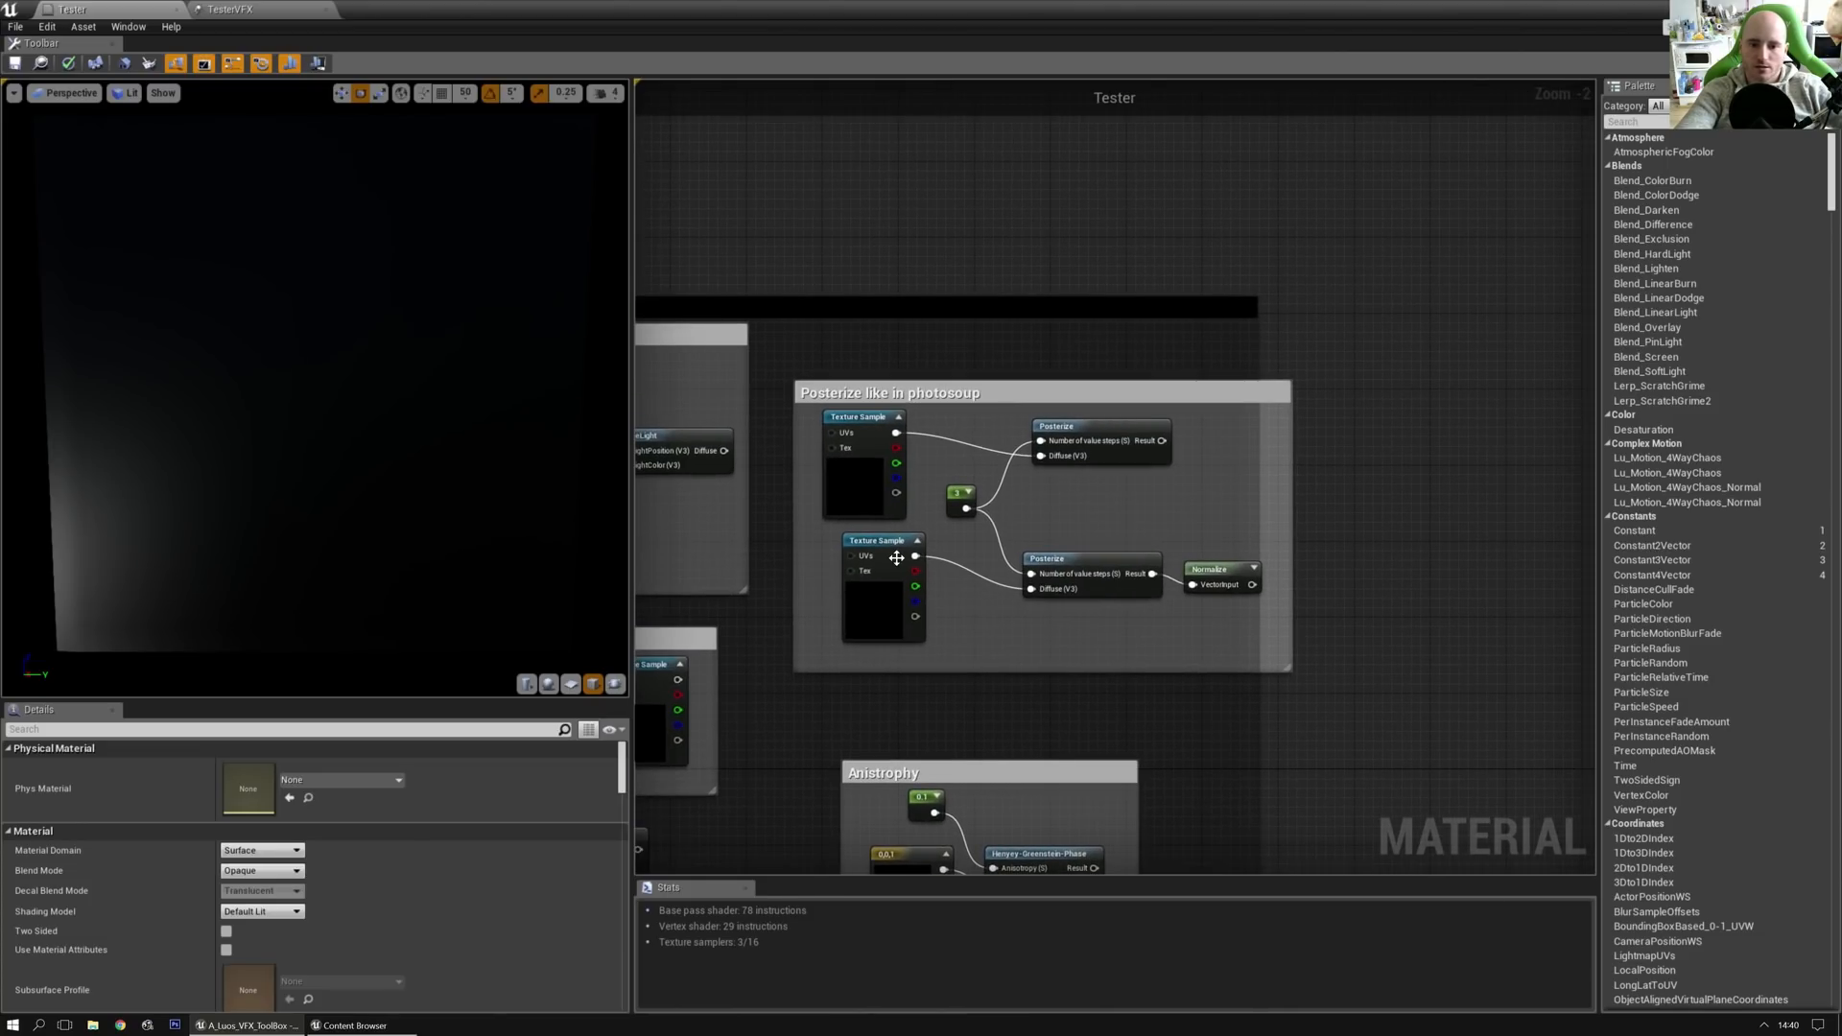
scroll(899, 558, "up", 2)
right_click_drag(955, 497, 970, 411)
right_click_drag(990, 606, 927, 718)
left_click_drag(725, 361, 1284, 631)
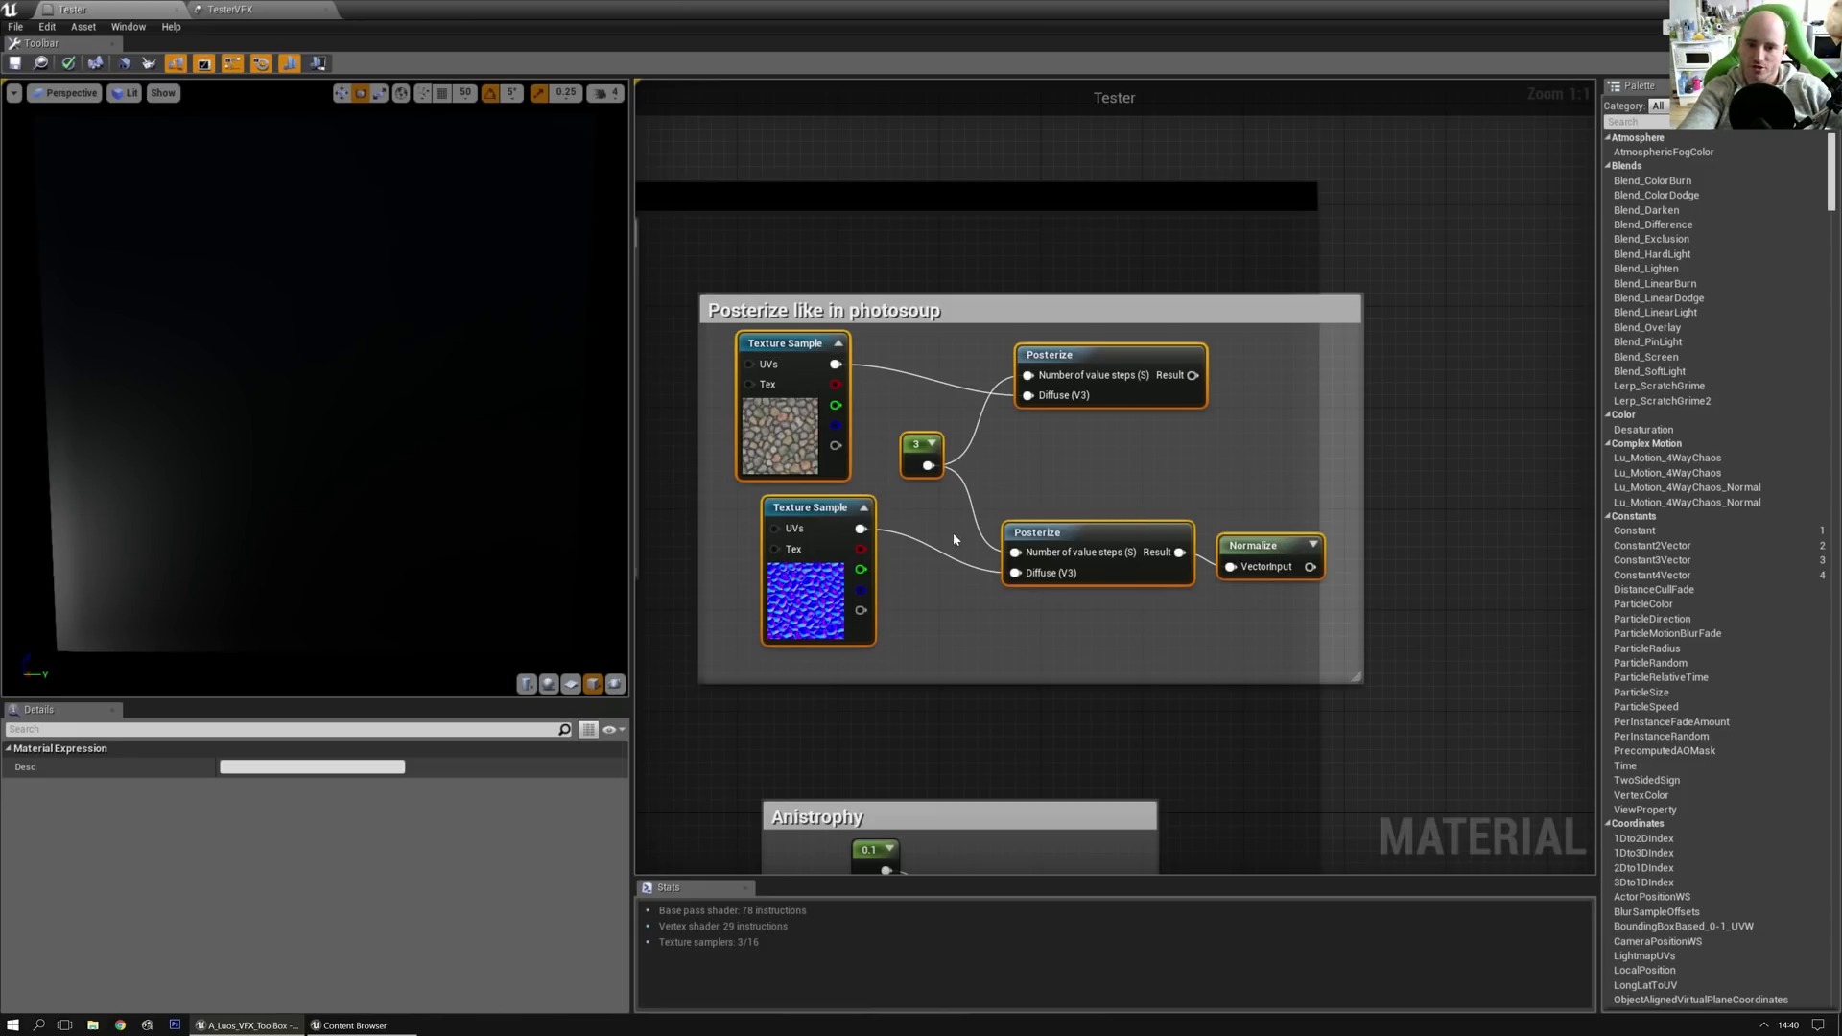
right_click_drag(962, 536, 1145, 555)
scroll(772, 689, "down", 4)
right_click_drag(772, 689, 1360, 582)
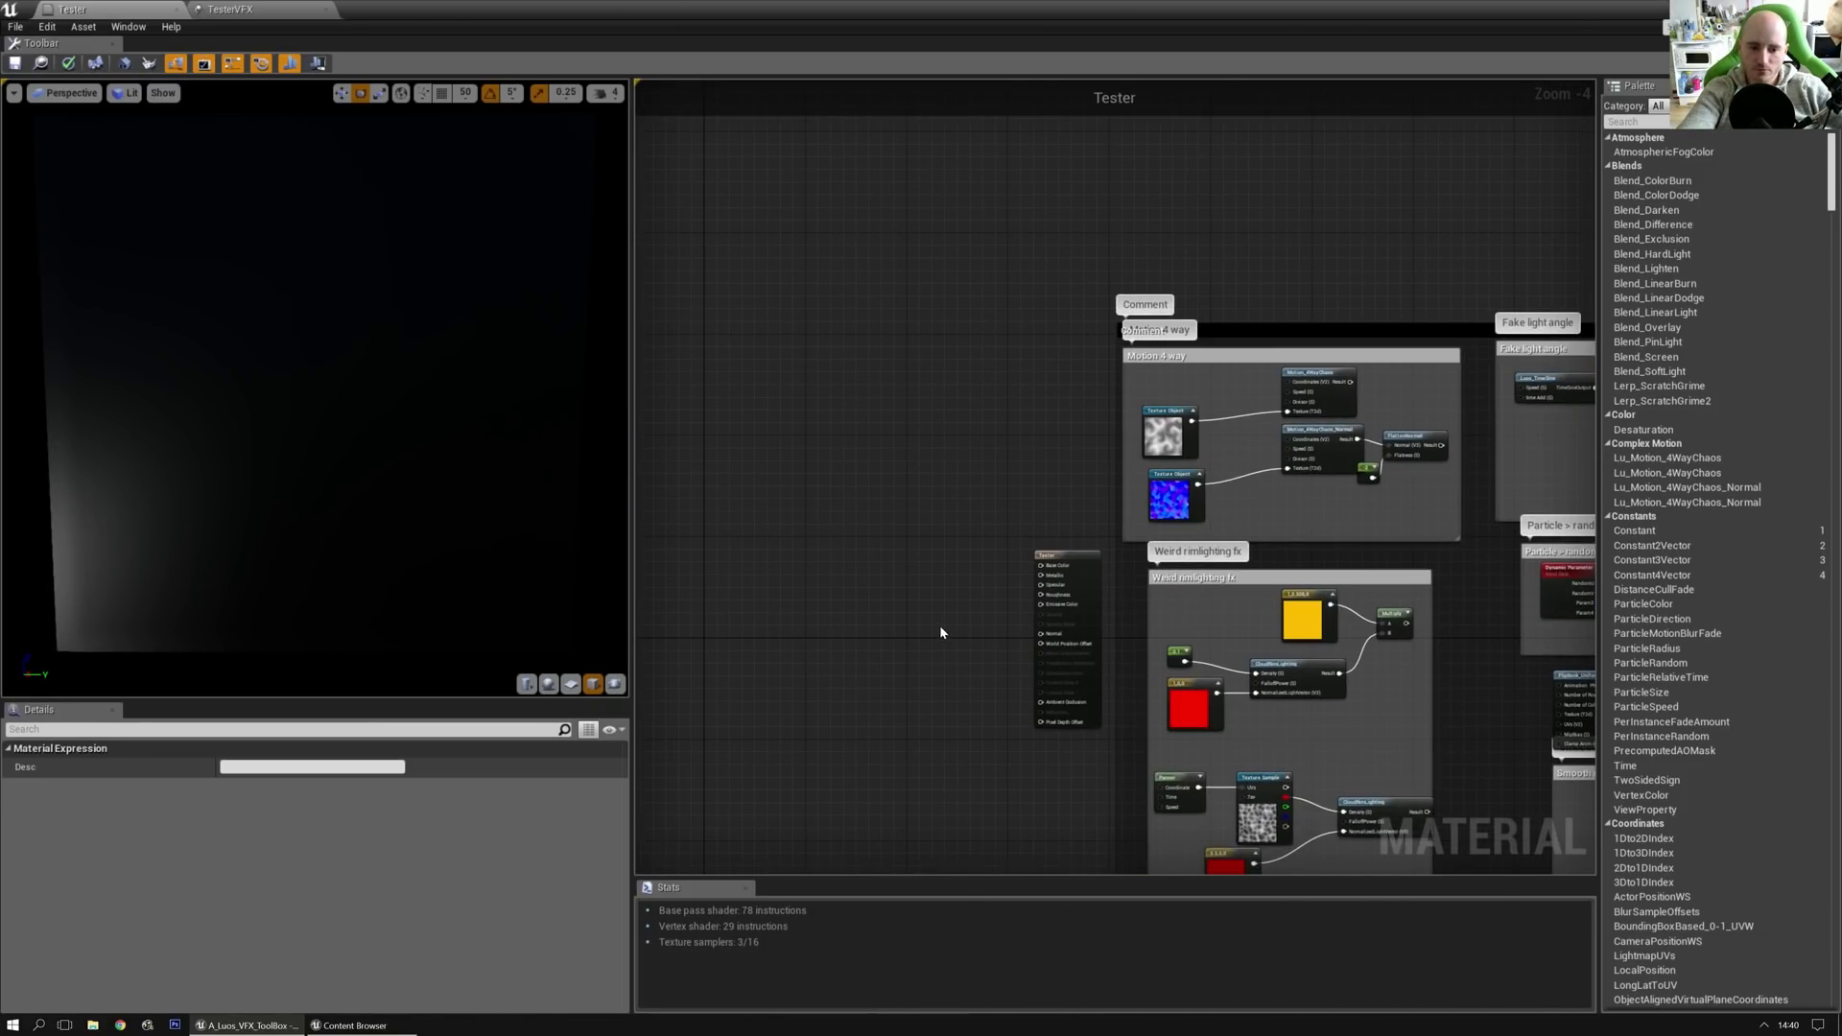
scroll(926, 633, "up", 2)
left_click(880, 641)
key("ctrl+v")
scroll(984, 571, "up", 2)
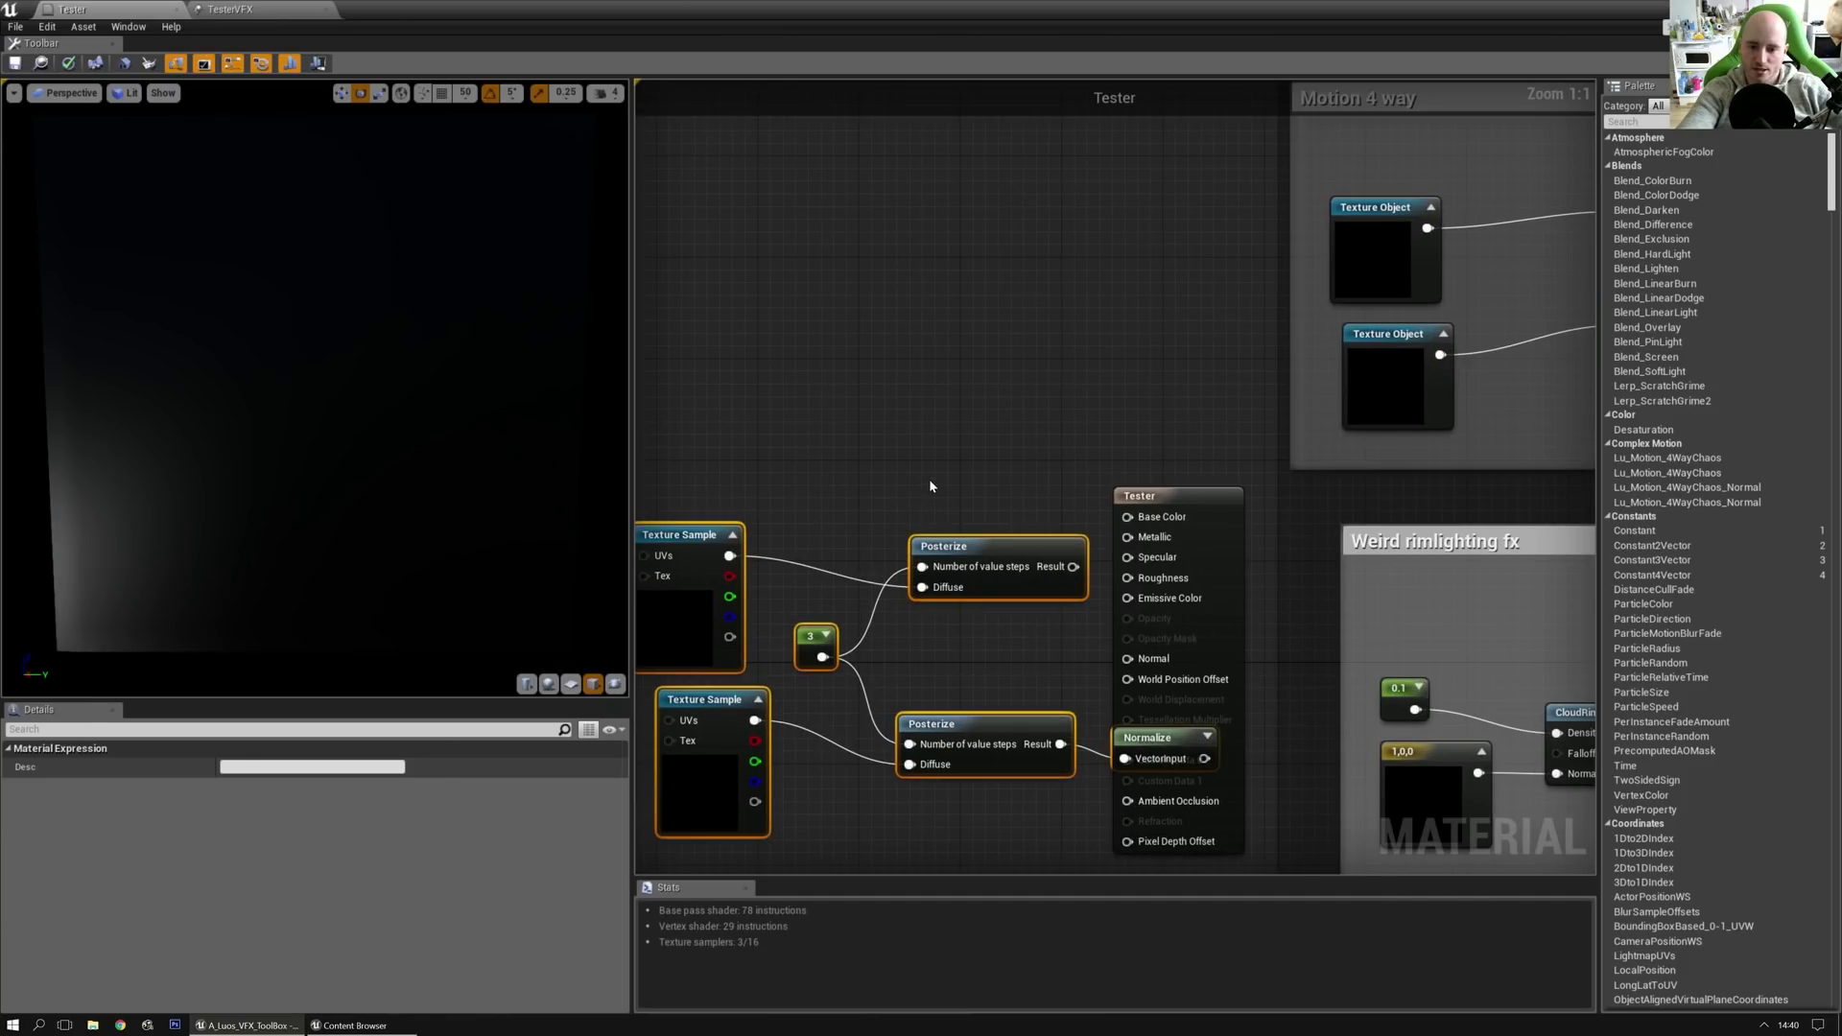
Step: Arrange the pasted nodes in front of the Tester node and connect the cobblestone colour branch's Posterize Result to Emissive Color
right_click_drag(929, 487, 1032, 337)
left_click(1115, 497)
left_click_drag(763, 296, 942, 588)
left_click(1088, 557)
left_click_drag(1264, 587, 1125, 590)
left_click(959, 481)
right_click_drag(1056, 409, 1205, 413)
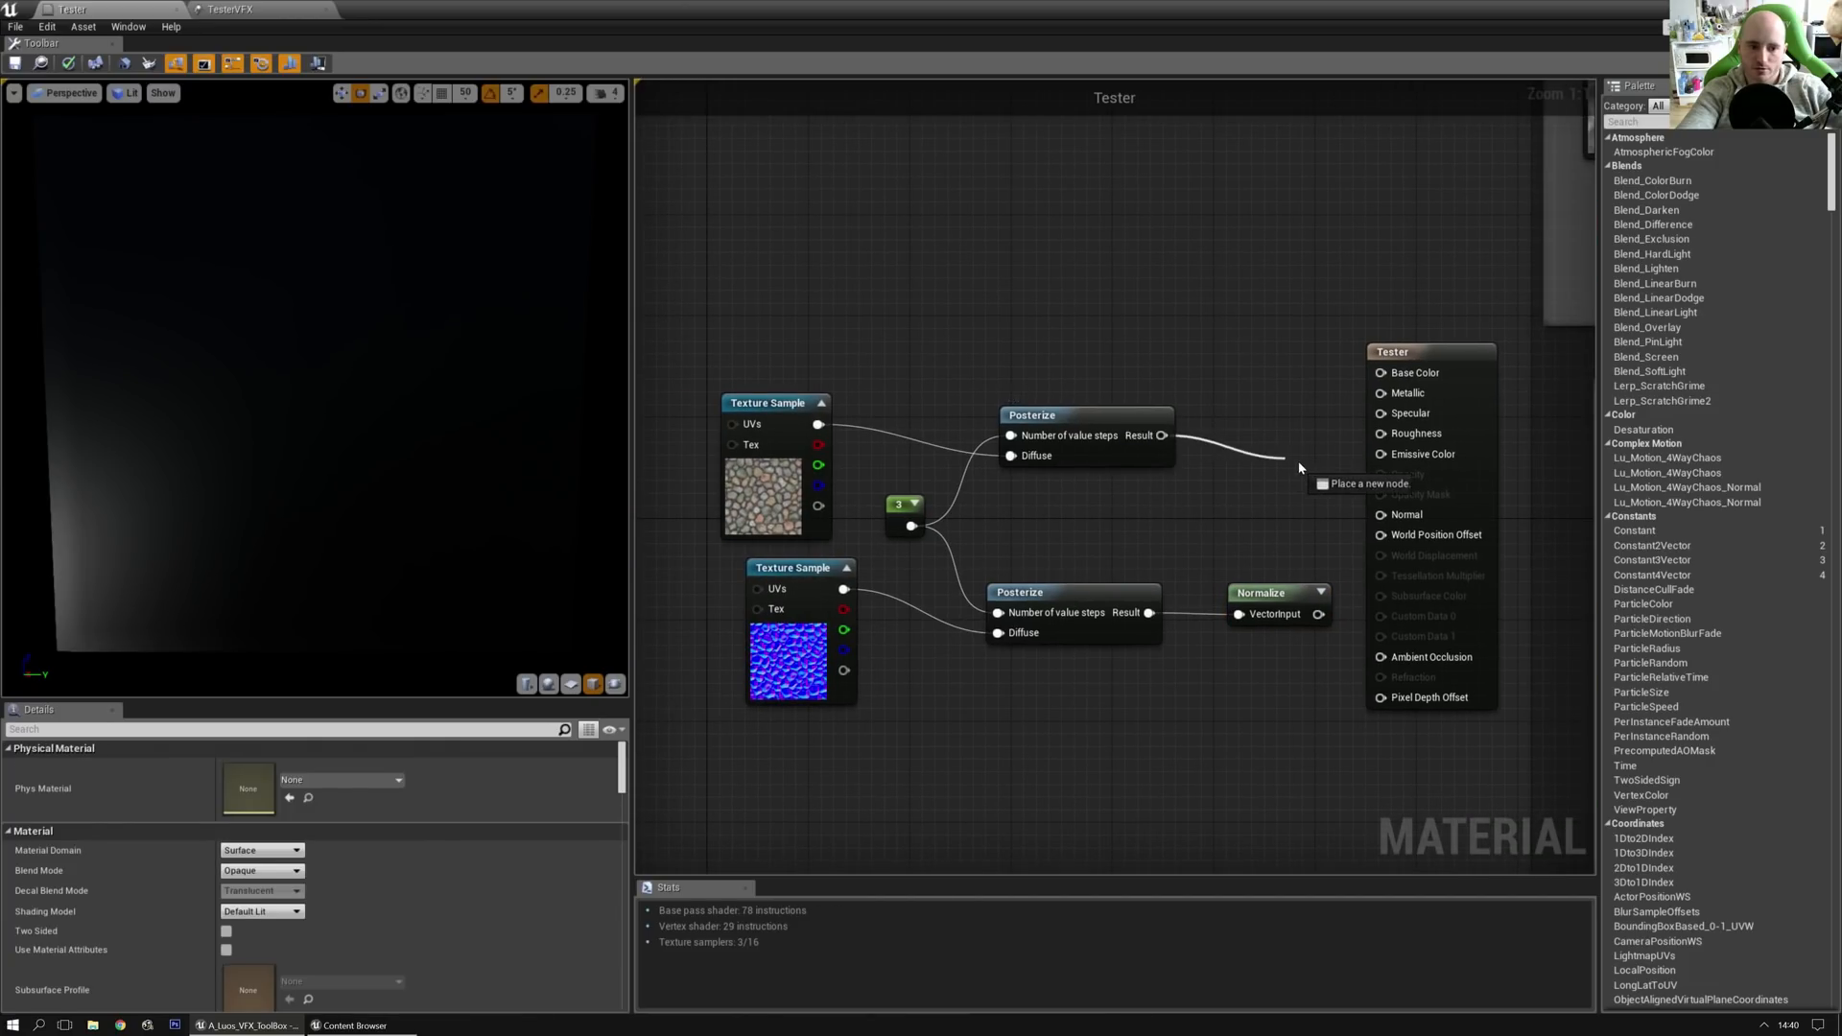
Step: Preview the cobblestone Texture Sample on its own to compare it with the posterized result, and stop the node preview
left_click(804, 407)
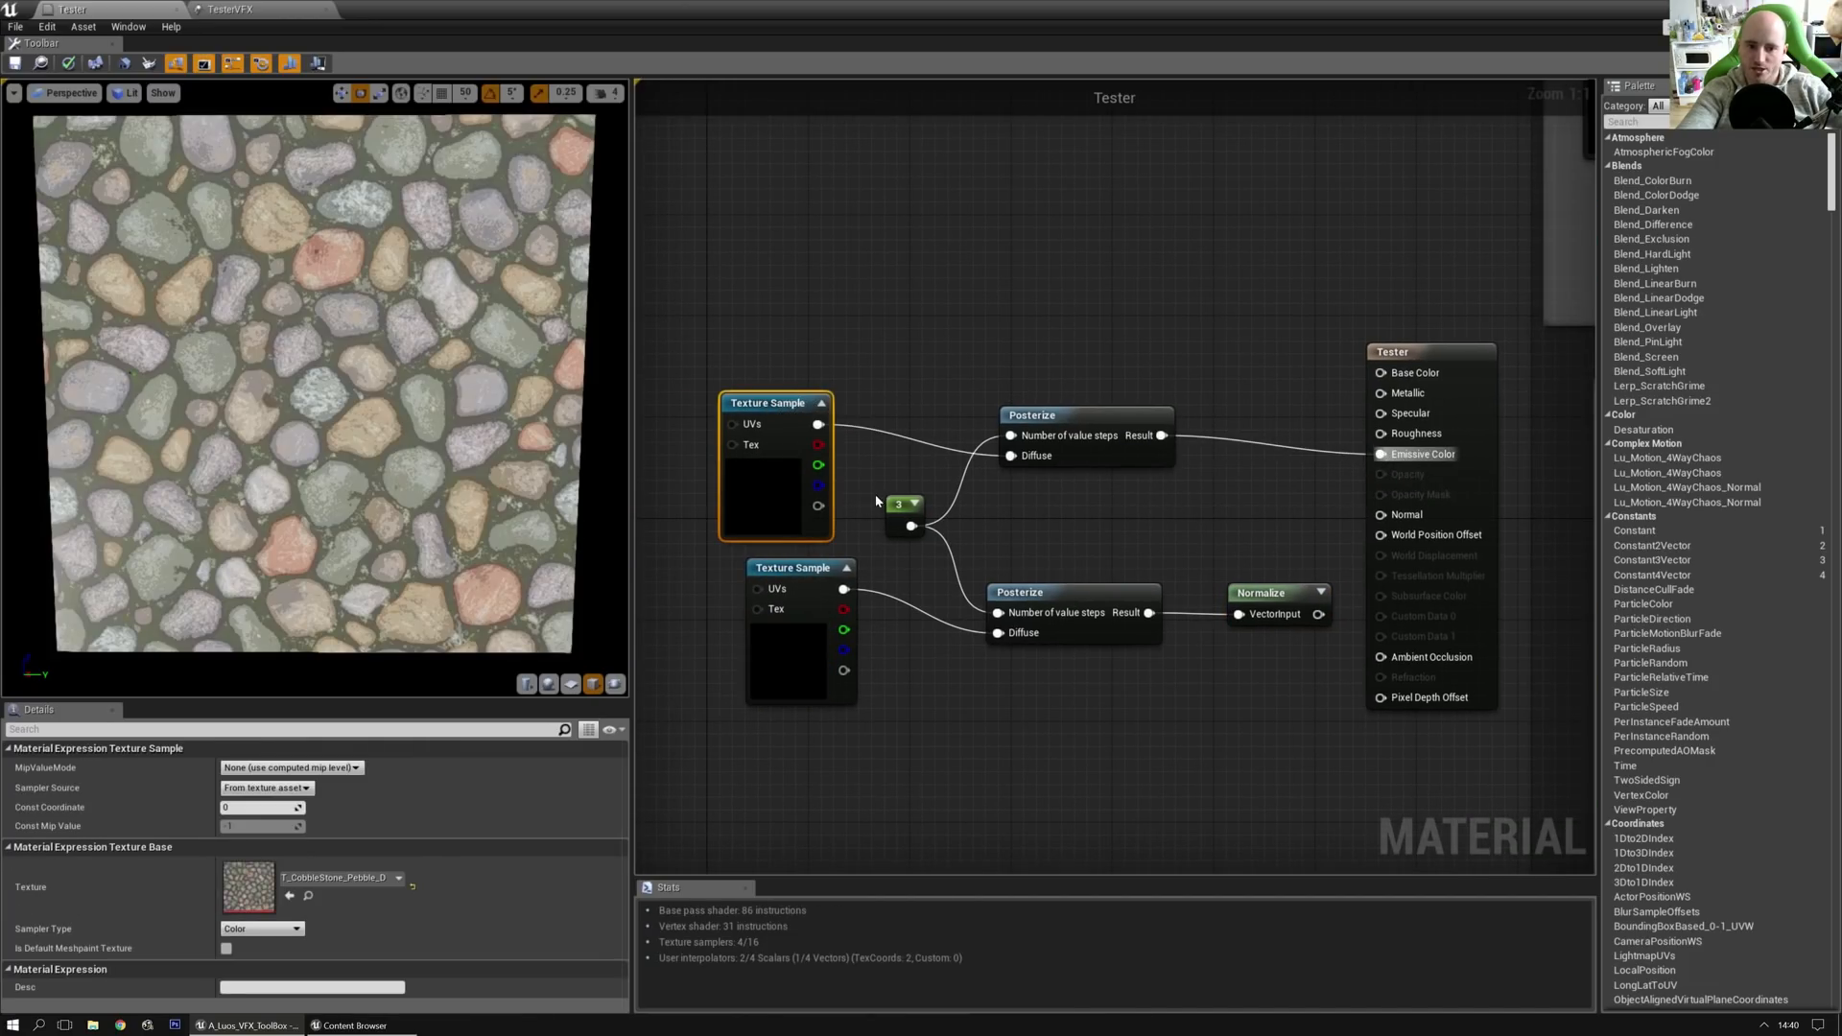
left_click(893, 511)
scroll(281, 459, "up", 3)
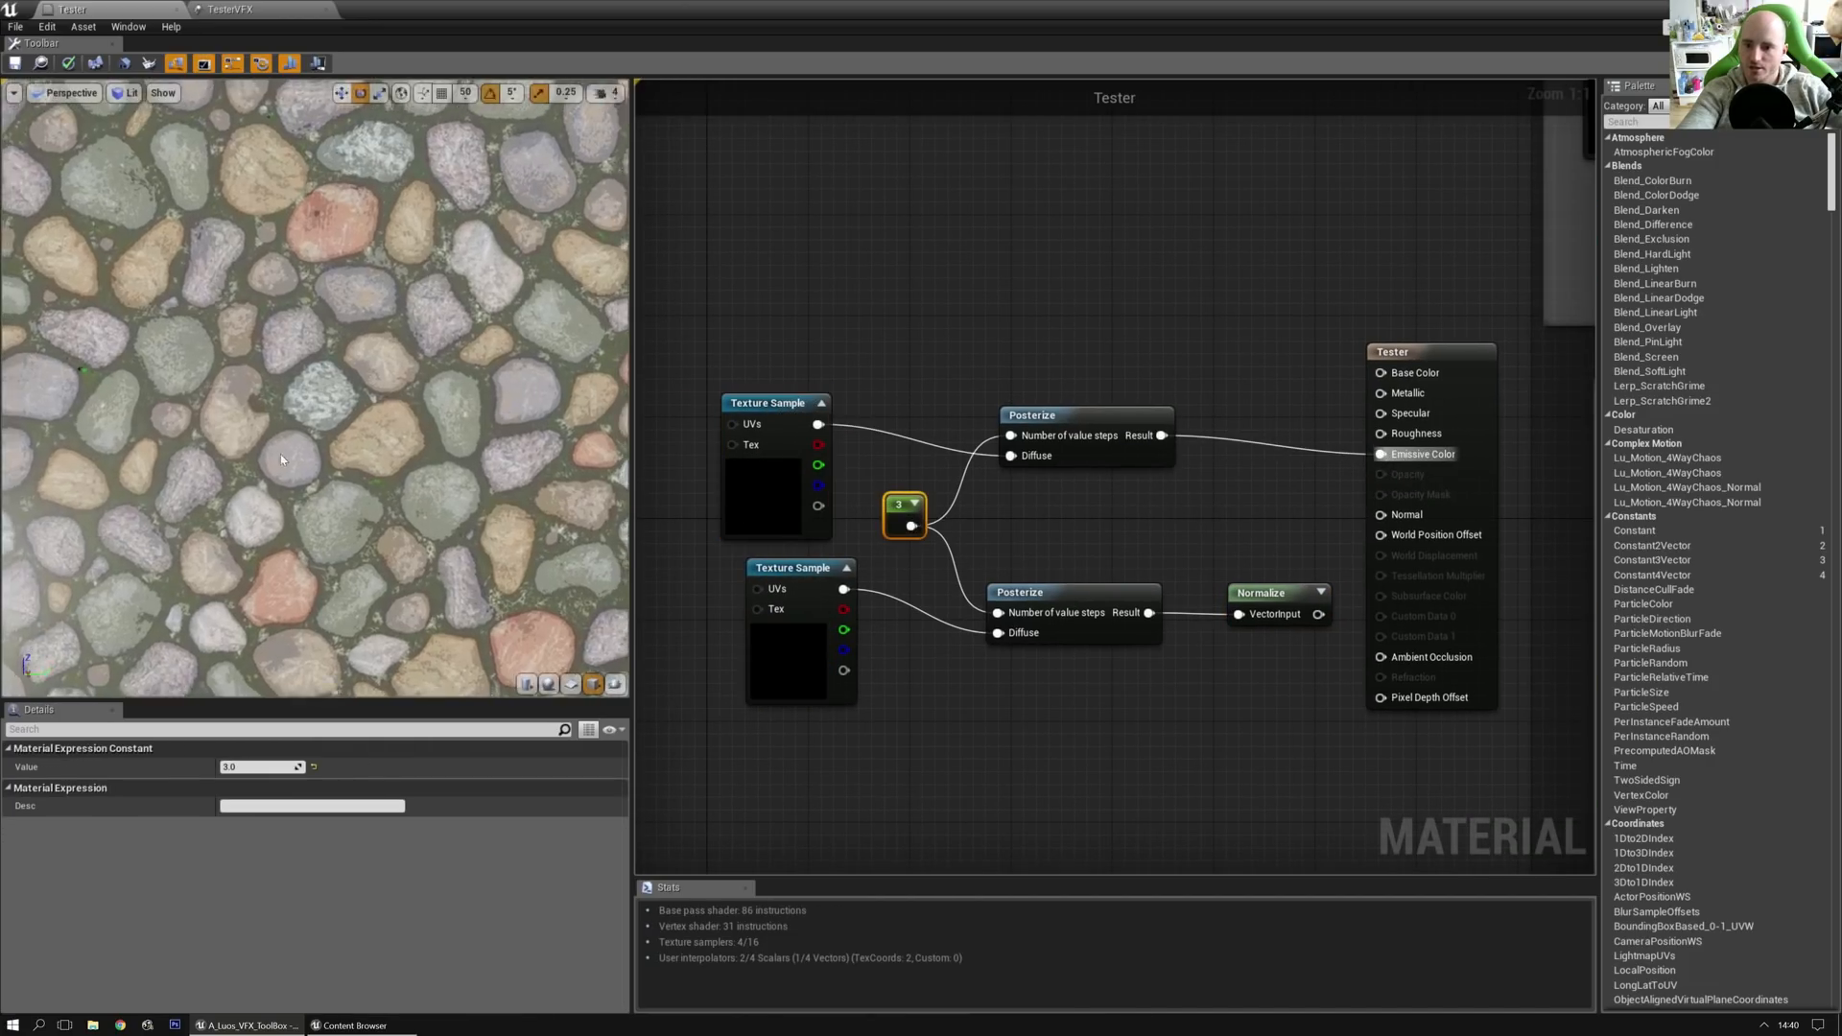
left_click(784, 415)
key("space")
mouse_move(333, 408)
left_mouse_down()
mouse_move(432, 407)
mouse_move(333, 407)
left_mouse_up()
mouse_move(333, 408)
right_mouse_down()
mouse_move(333, 355)
mouse_move(333, 394)
right_mouse_up()
left_click(1067, 411)
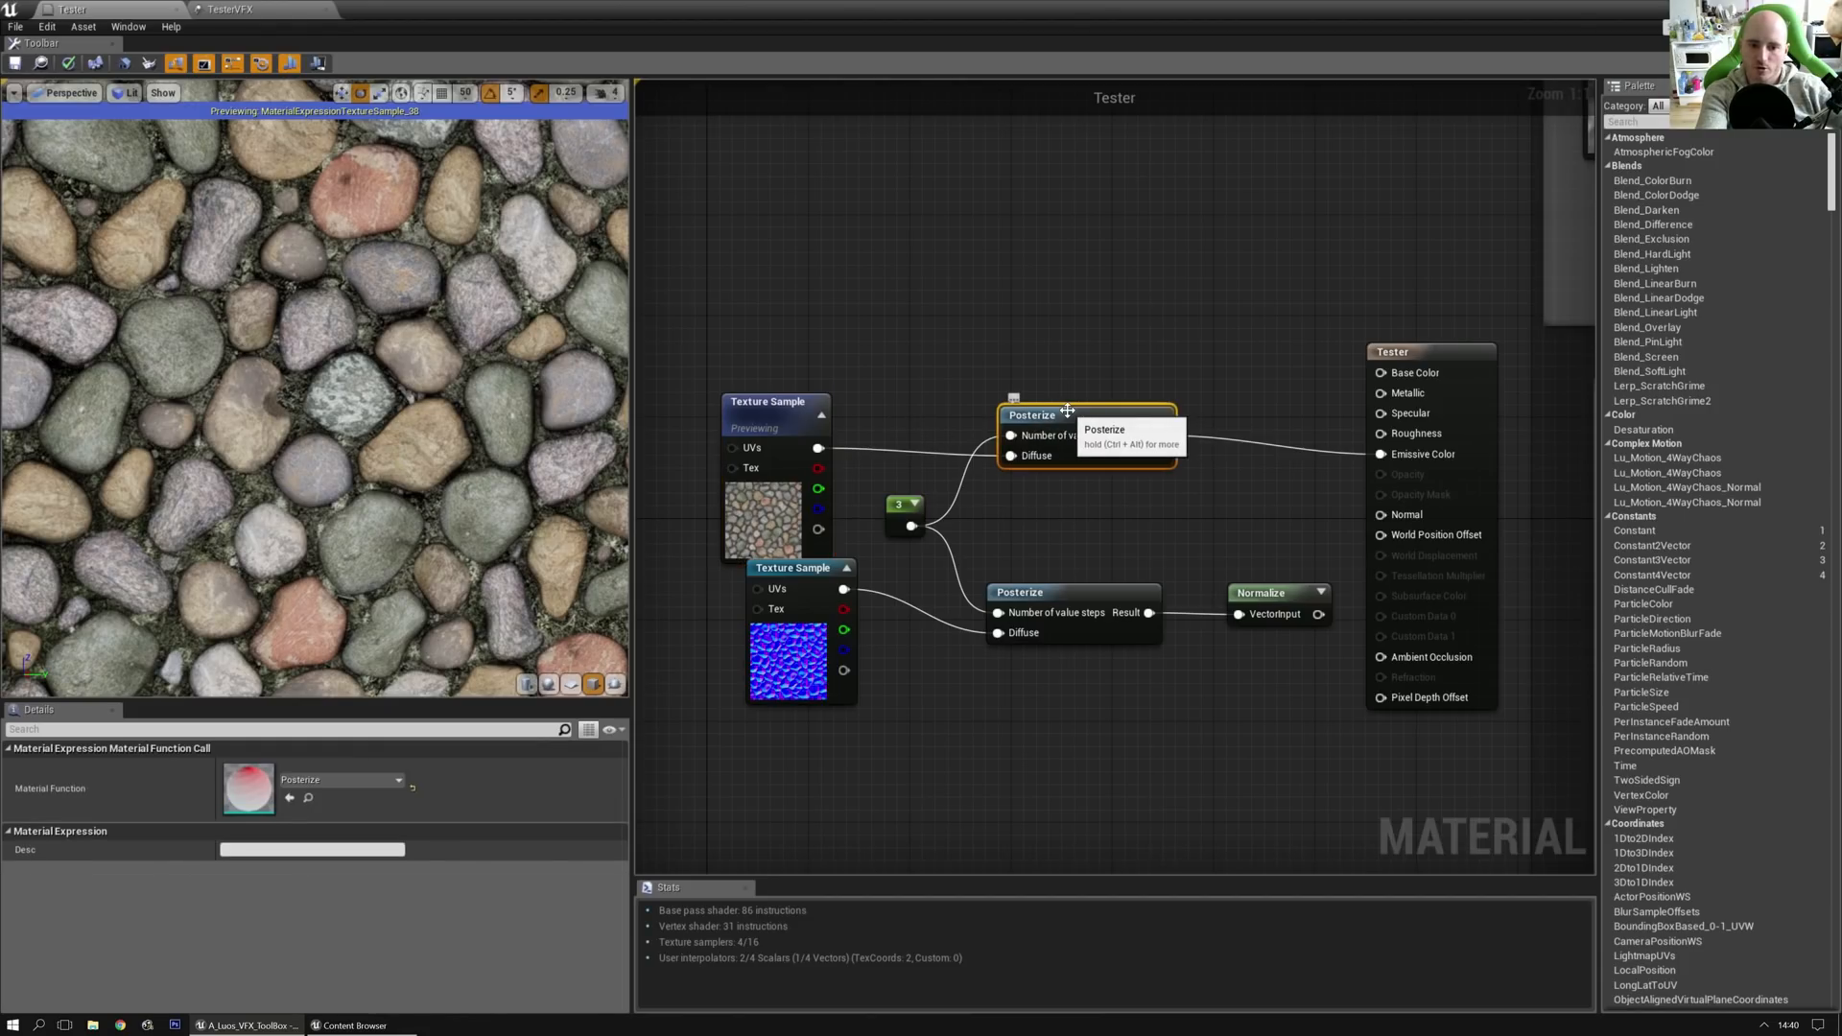
left_click(773, 403)
key("space")
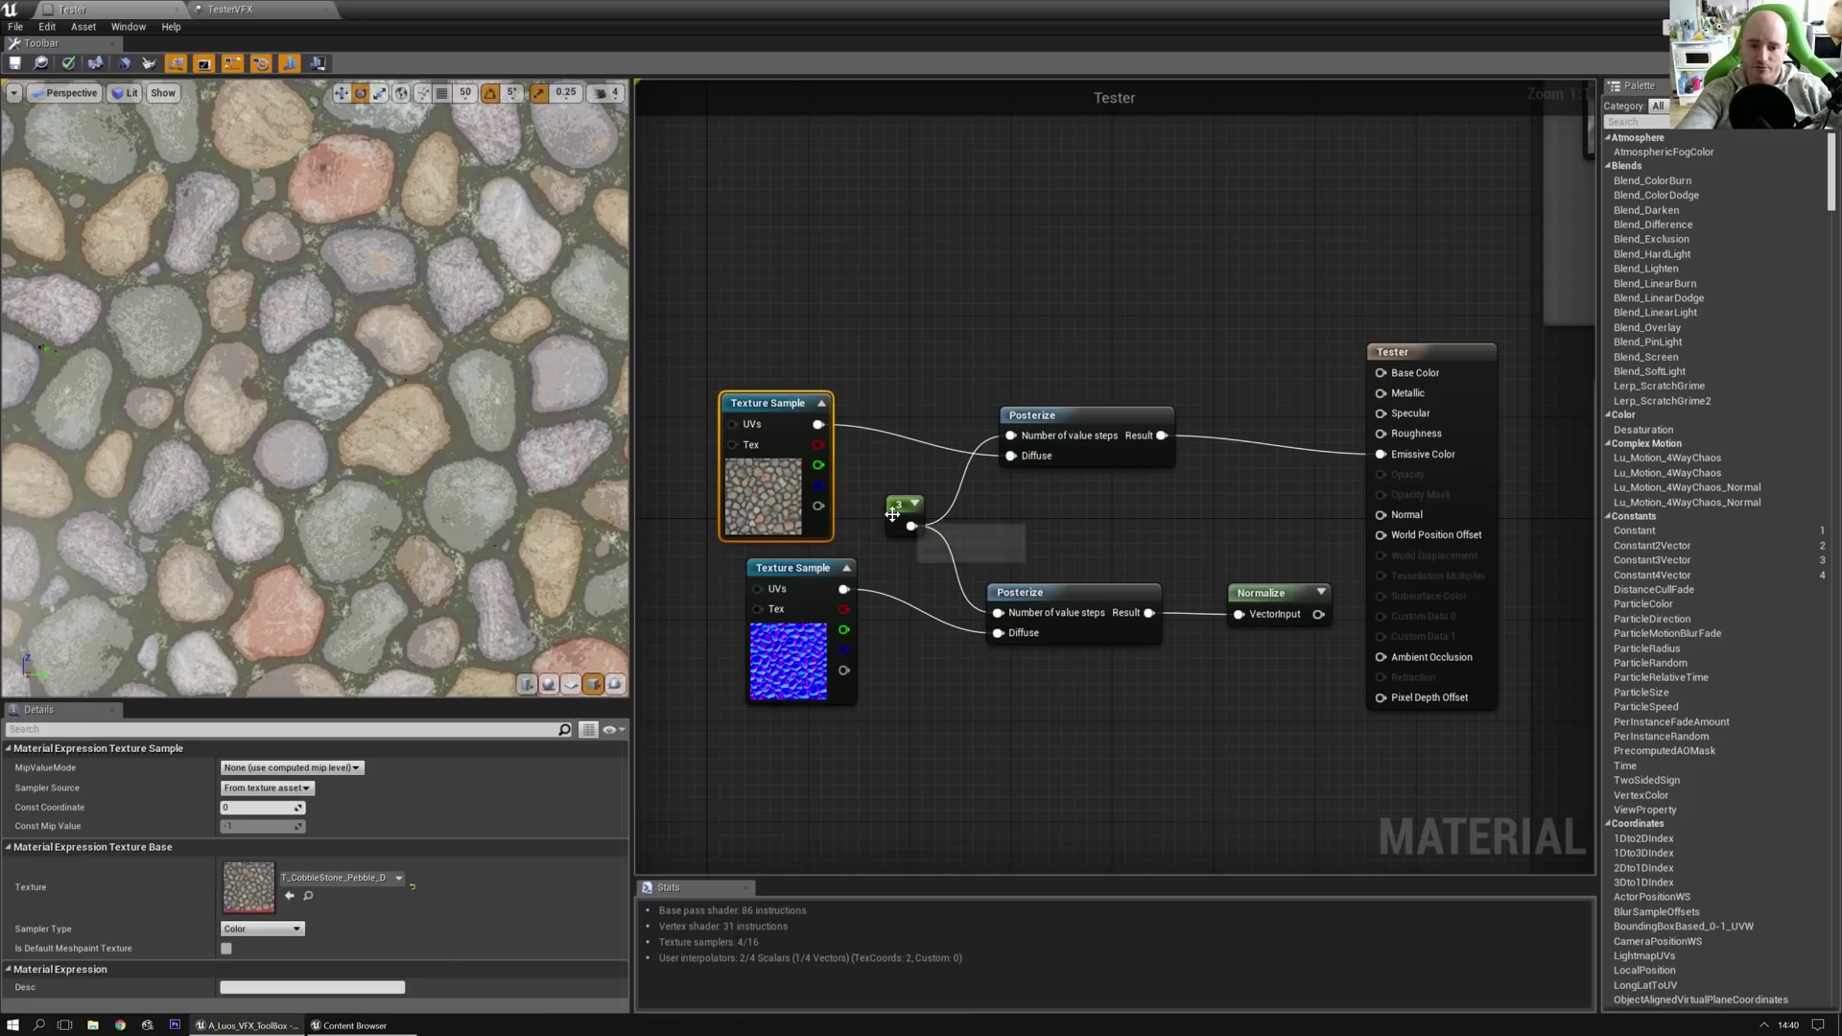
Step: Examine the colour steps of the posterized cobblestone surface up close in the preview
left_click(892, 515)
left_click_drag(315, 389, 271, 377)
scroll(315, 388, "up", 6)
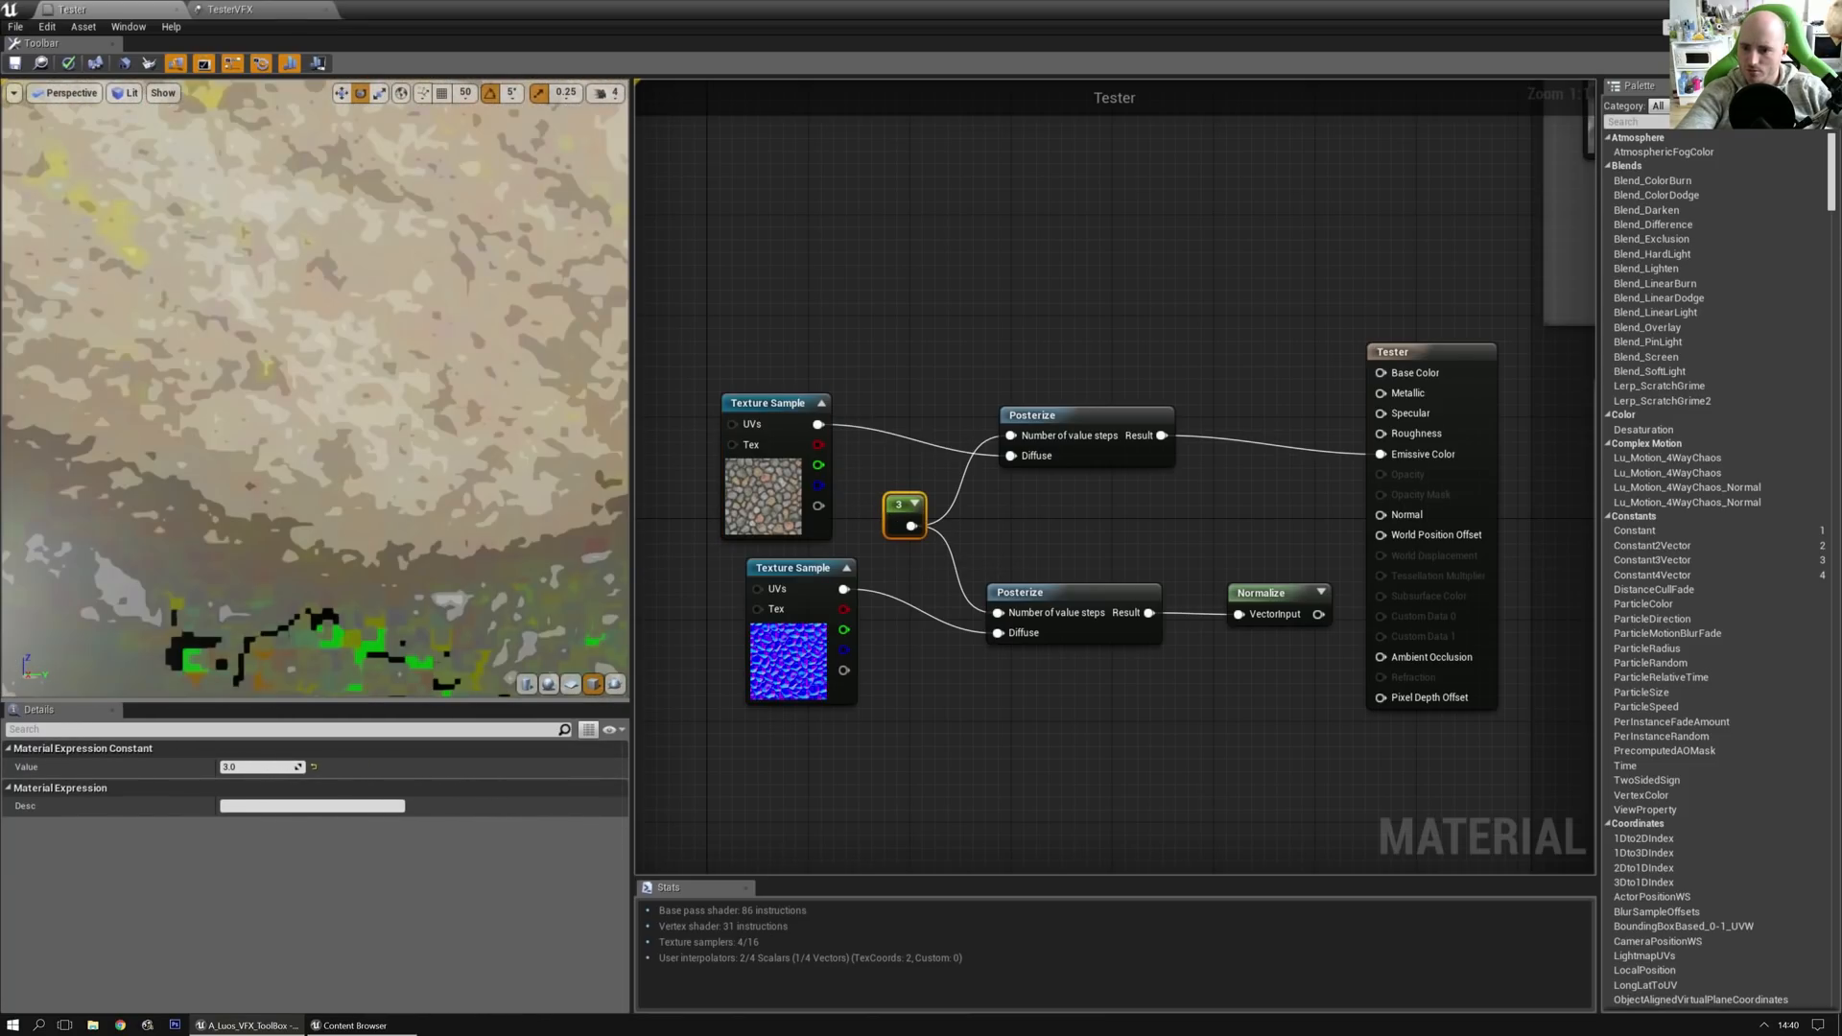
scroll(333, 568, "down", 4)
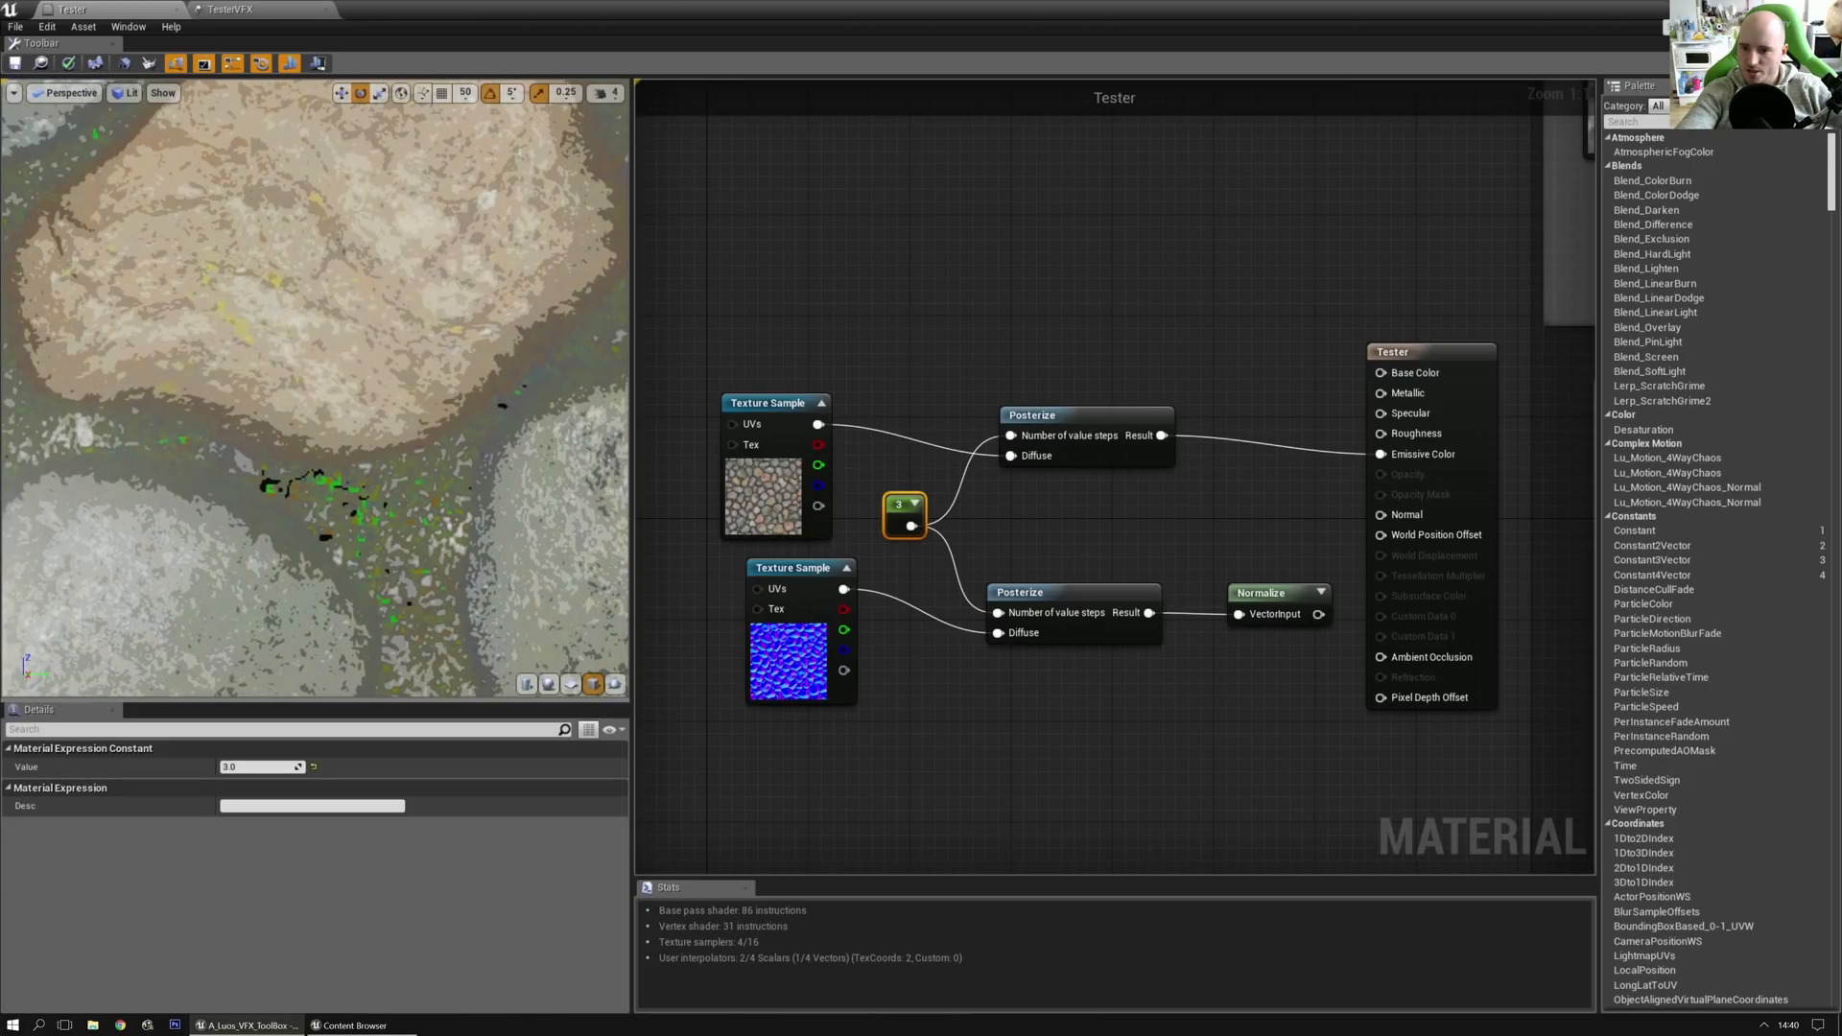
scroll(328, 485, "down", 6)
scroll(329, 484, "up", 2)
middle_click_drag(328, 484, 362, 541)
scroll(315, 389, "up", 2)
Step: Try 1, 10 and 100 for the Constant that drives the number of value steps on both Posterize nodes
left_click(254, 771)
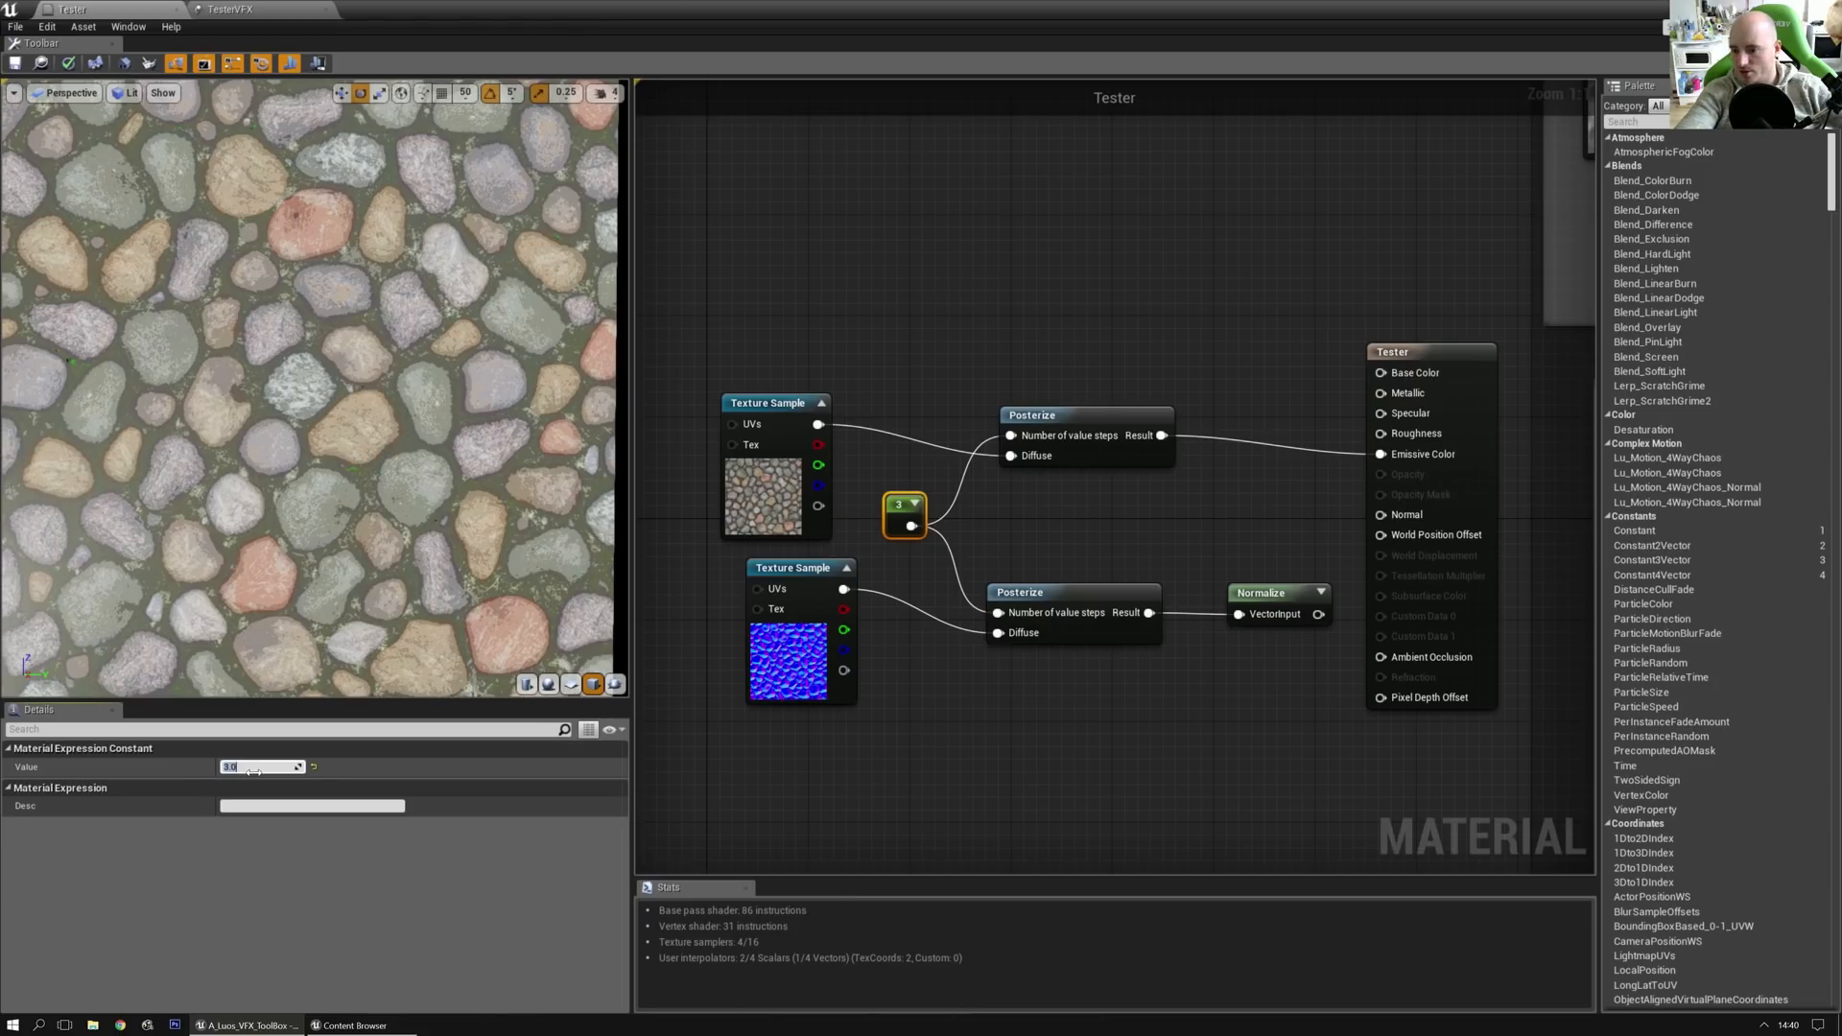
type("1")
key("Return")
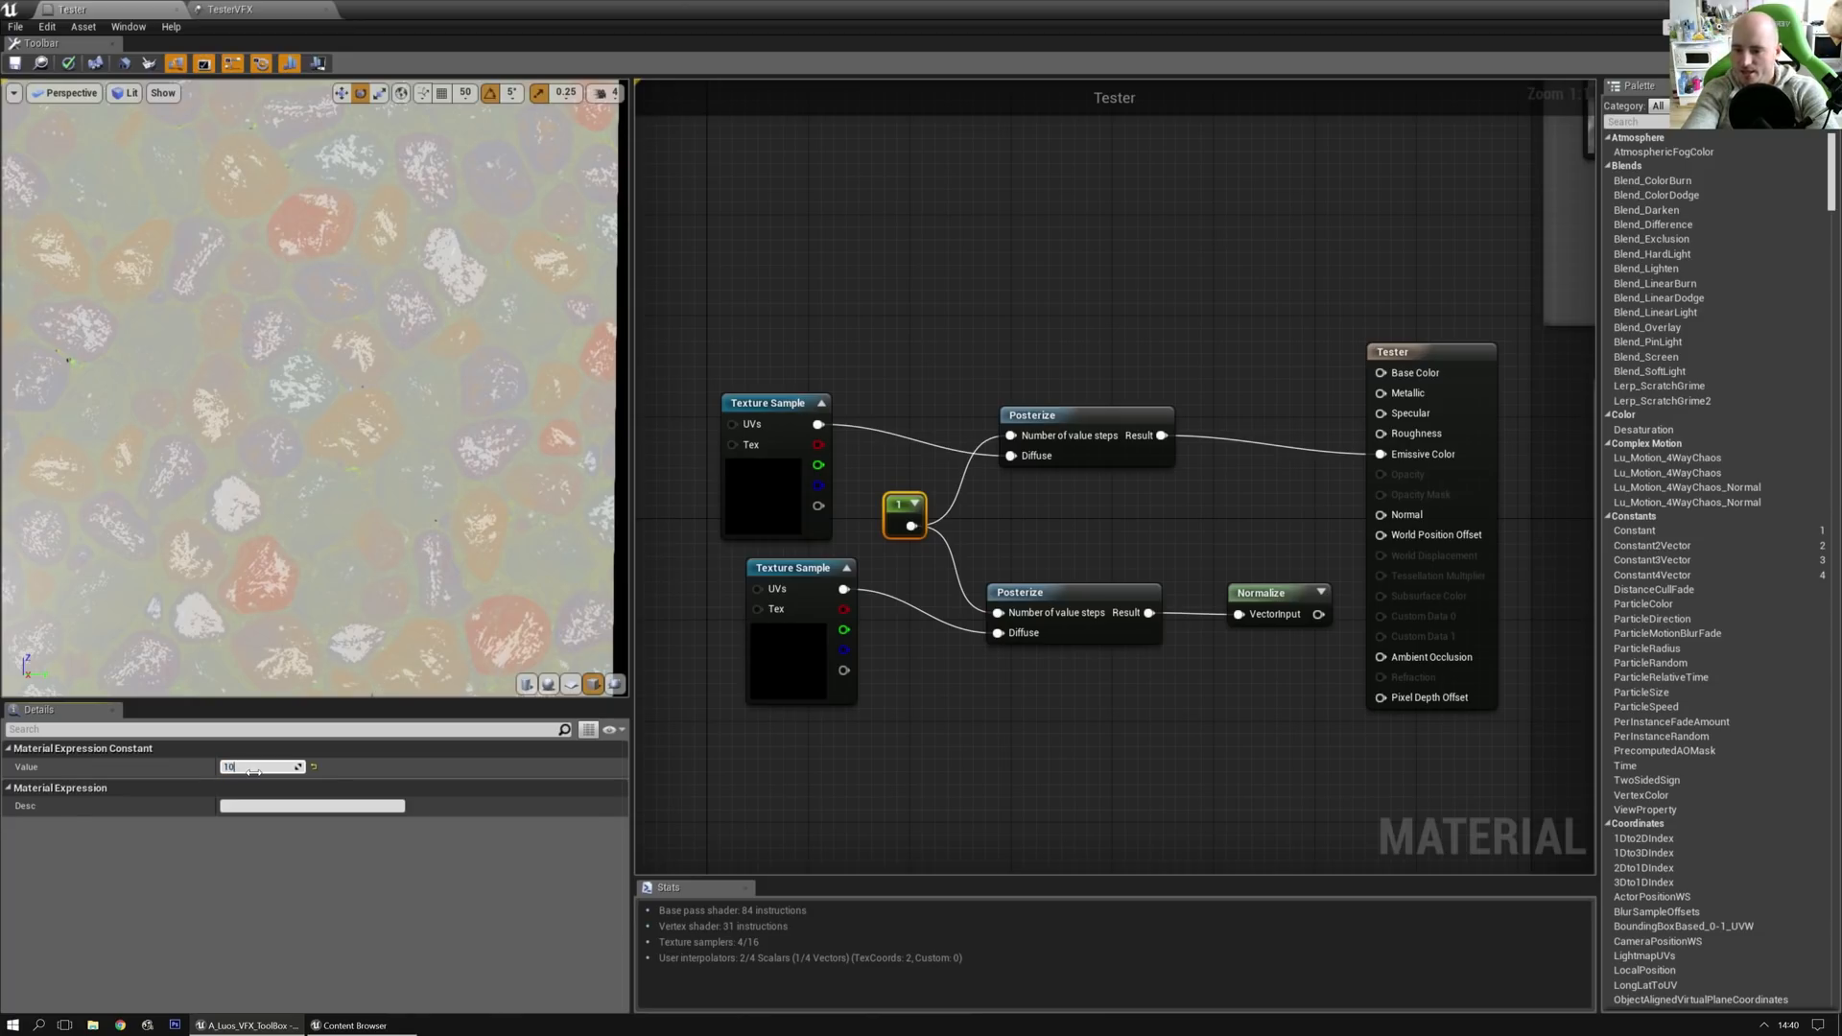
type("10")
key("Return")
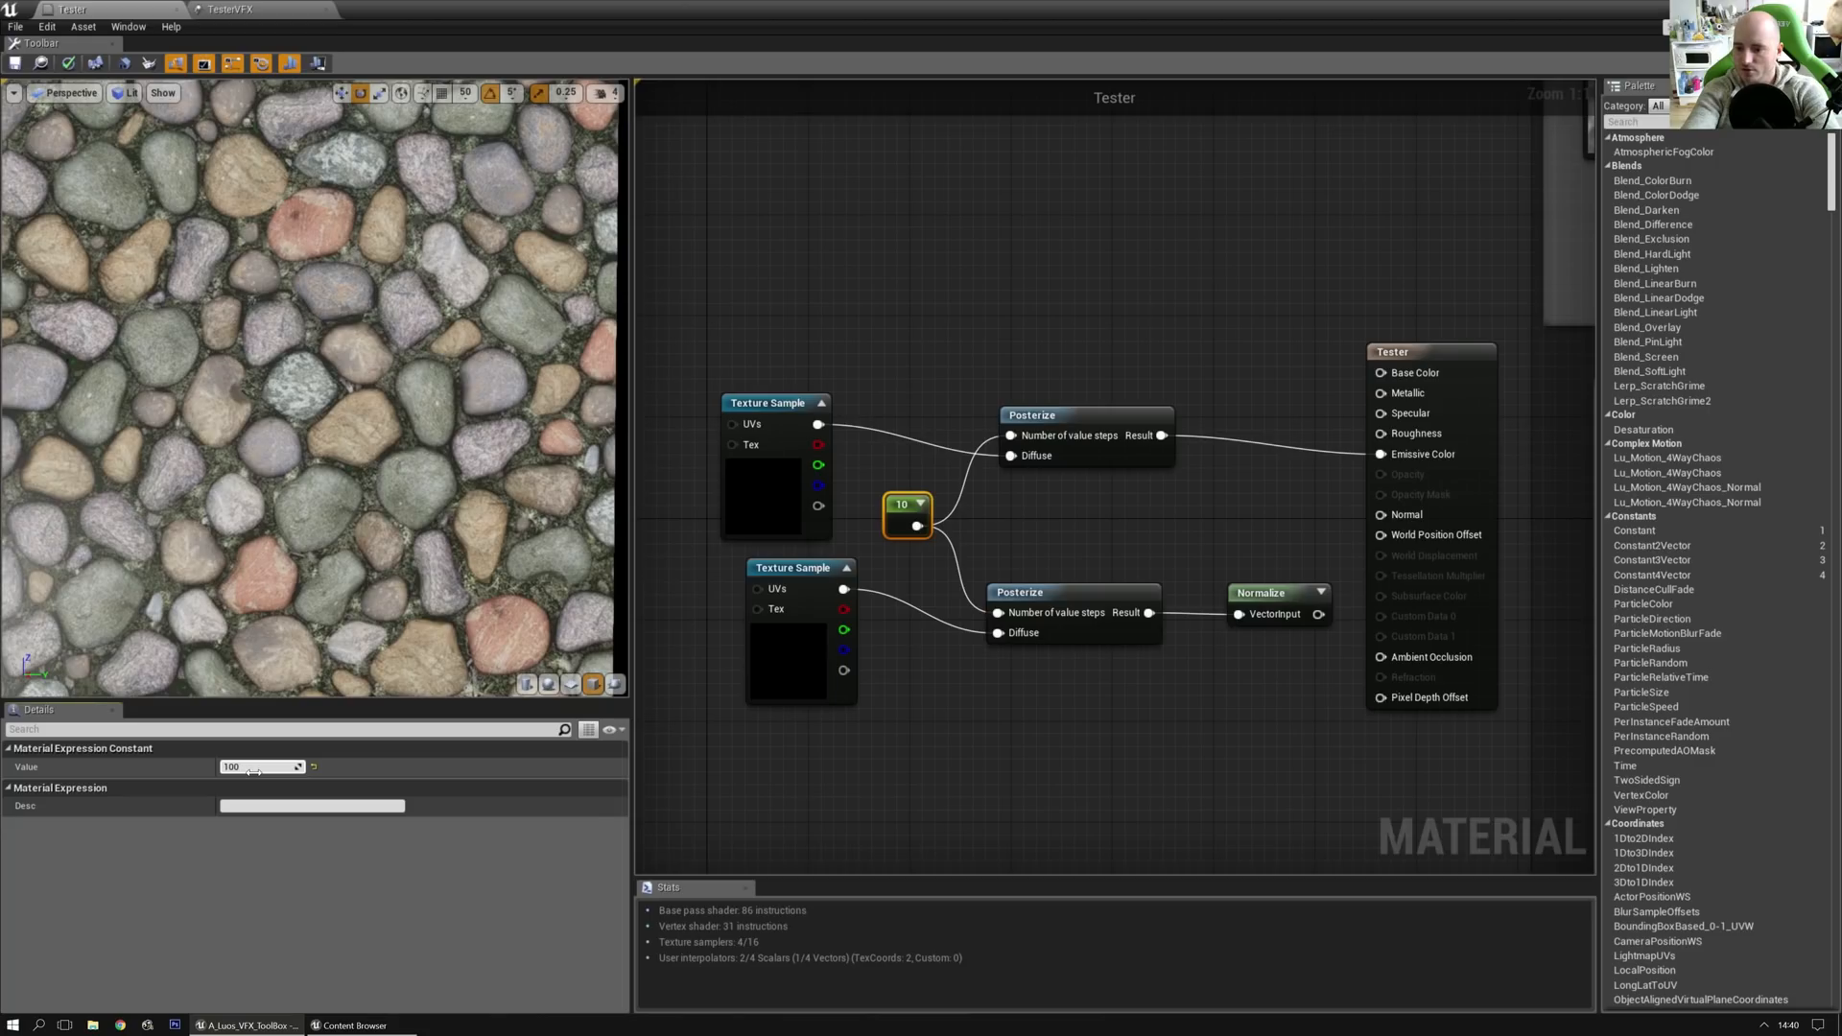
type("100")
key("Return")
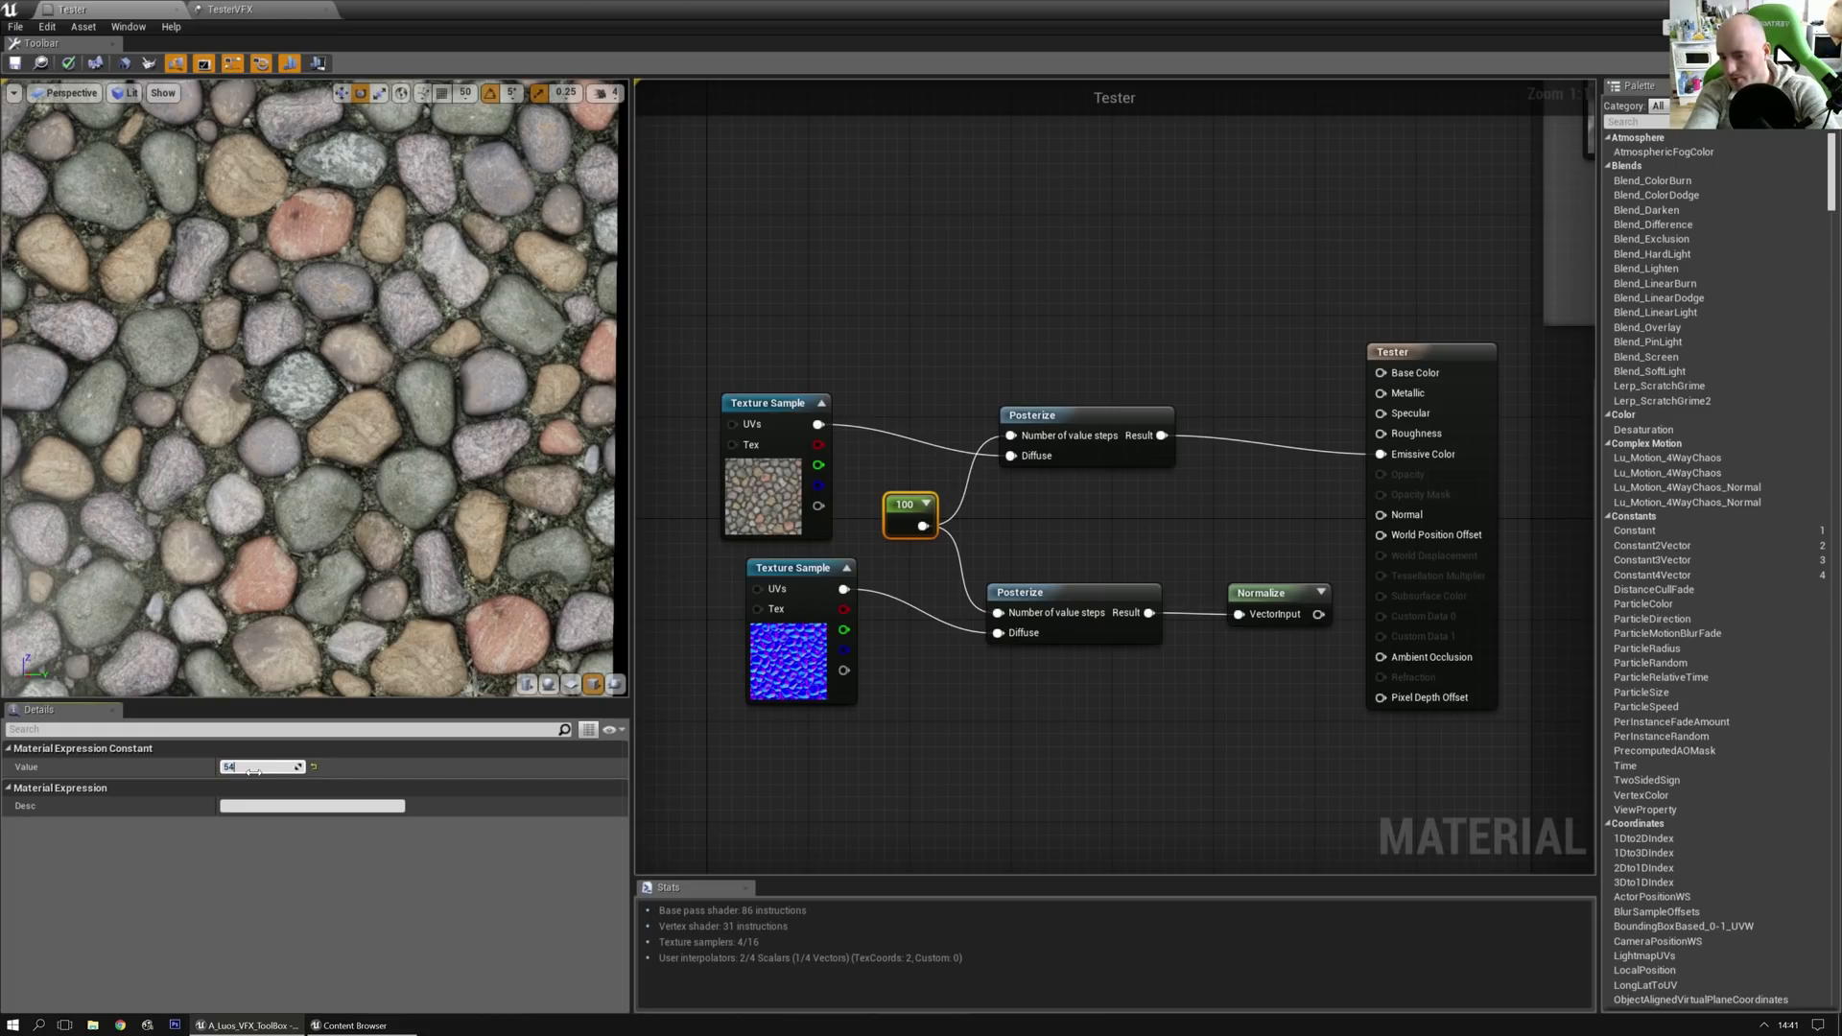
Step: Try 5, 2 and 1 for the Posterize value steps Constant
key("Return")
type("5")
key("Return")
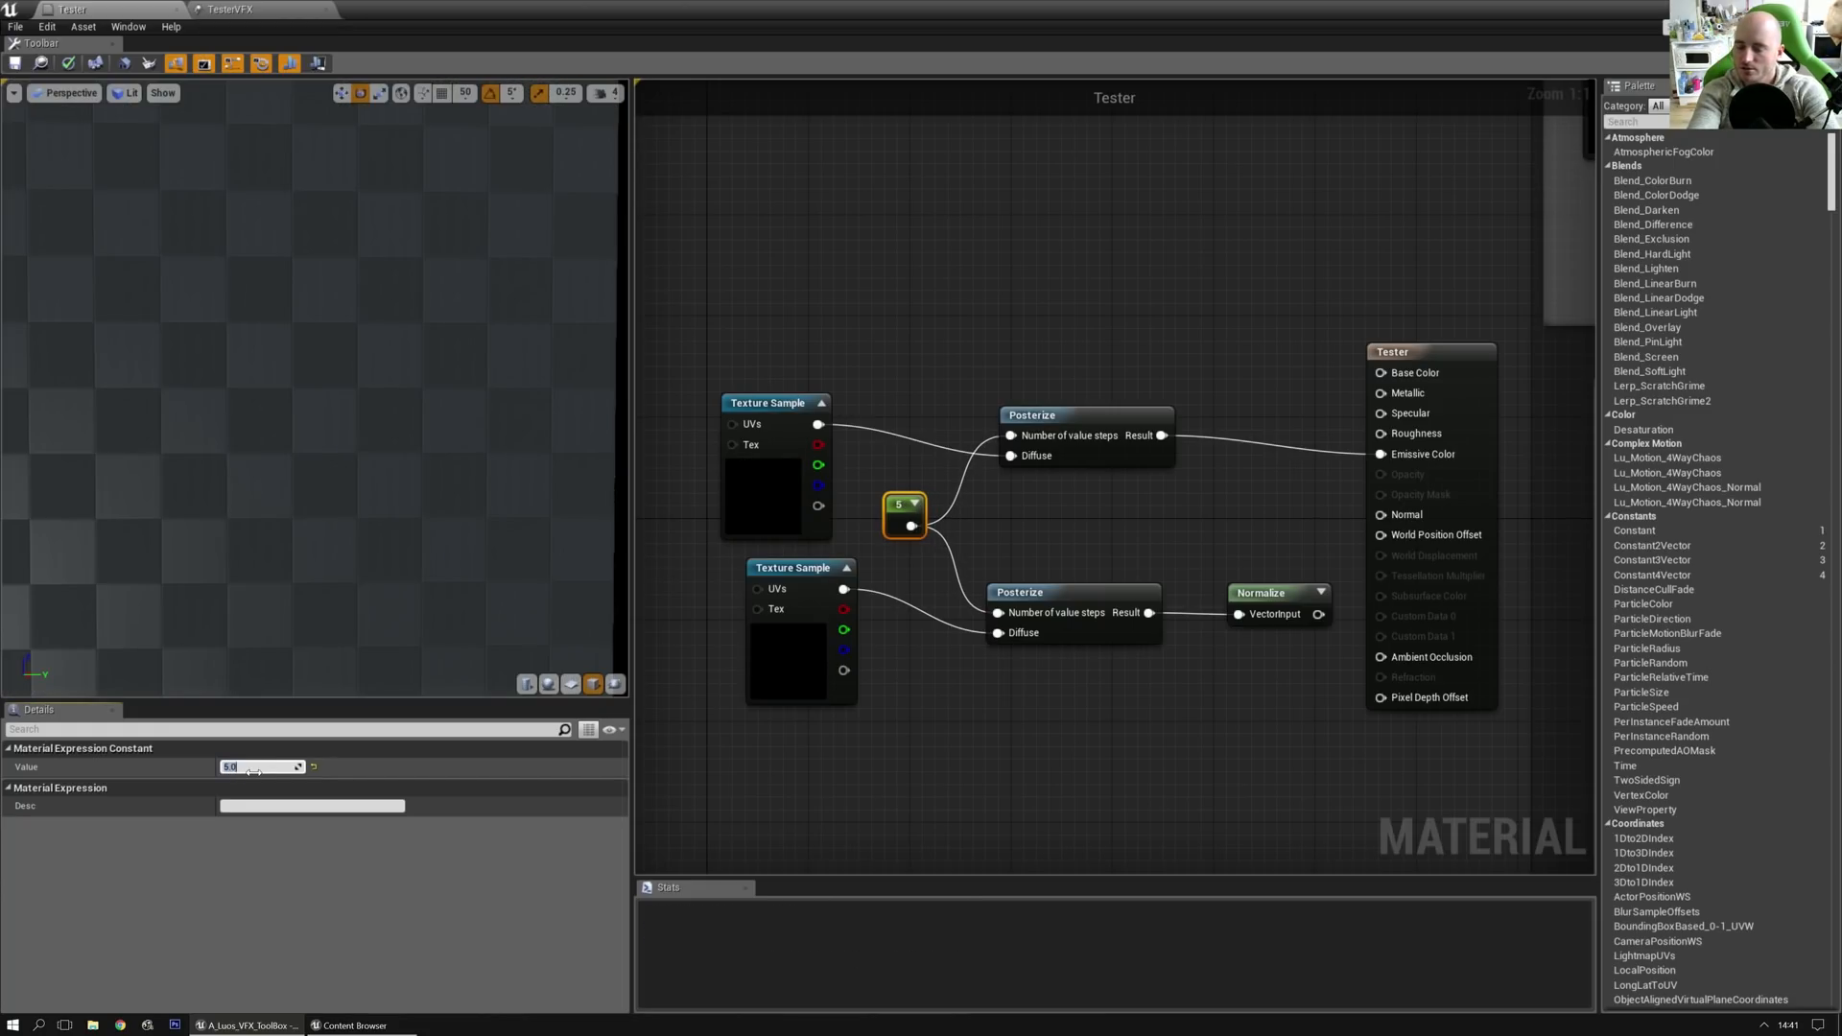
type("2")
key("Return")
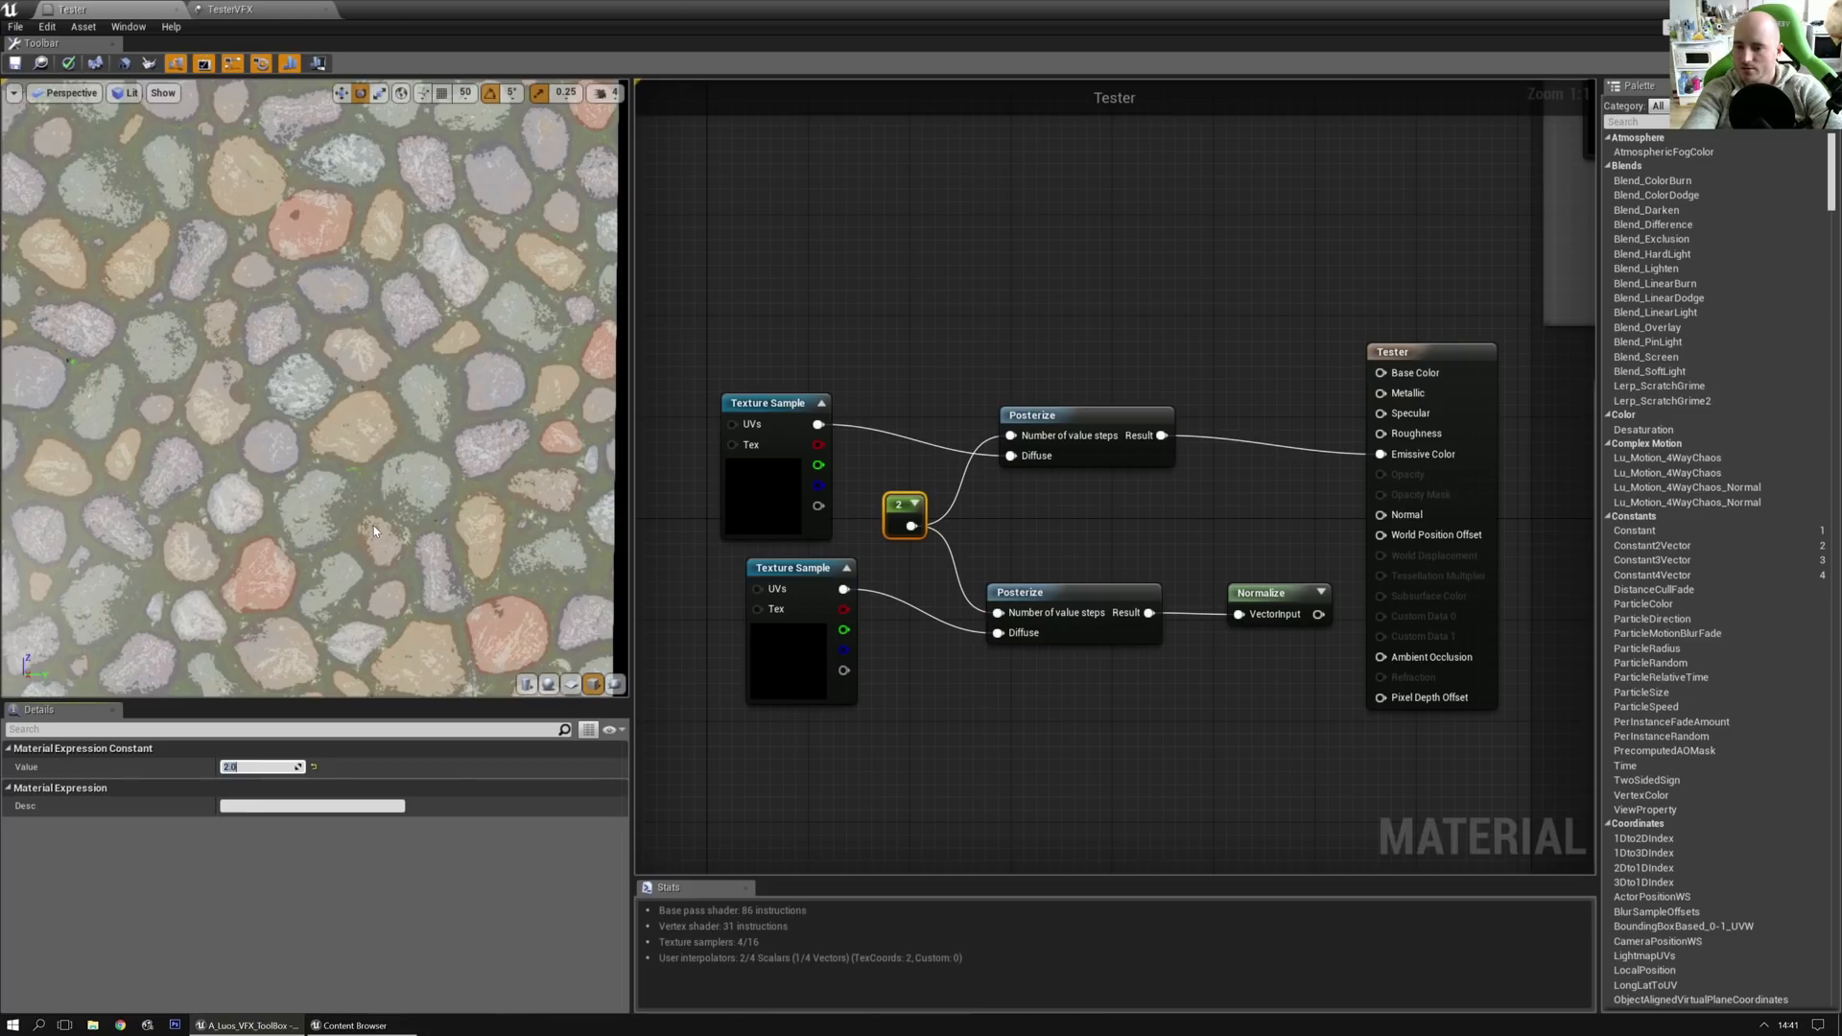
type("1")
key("Return")
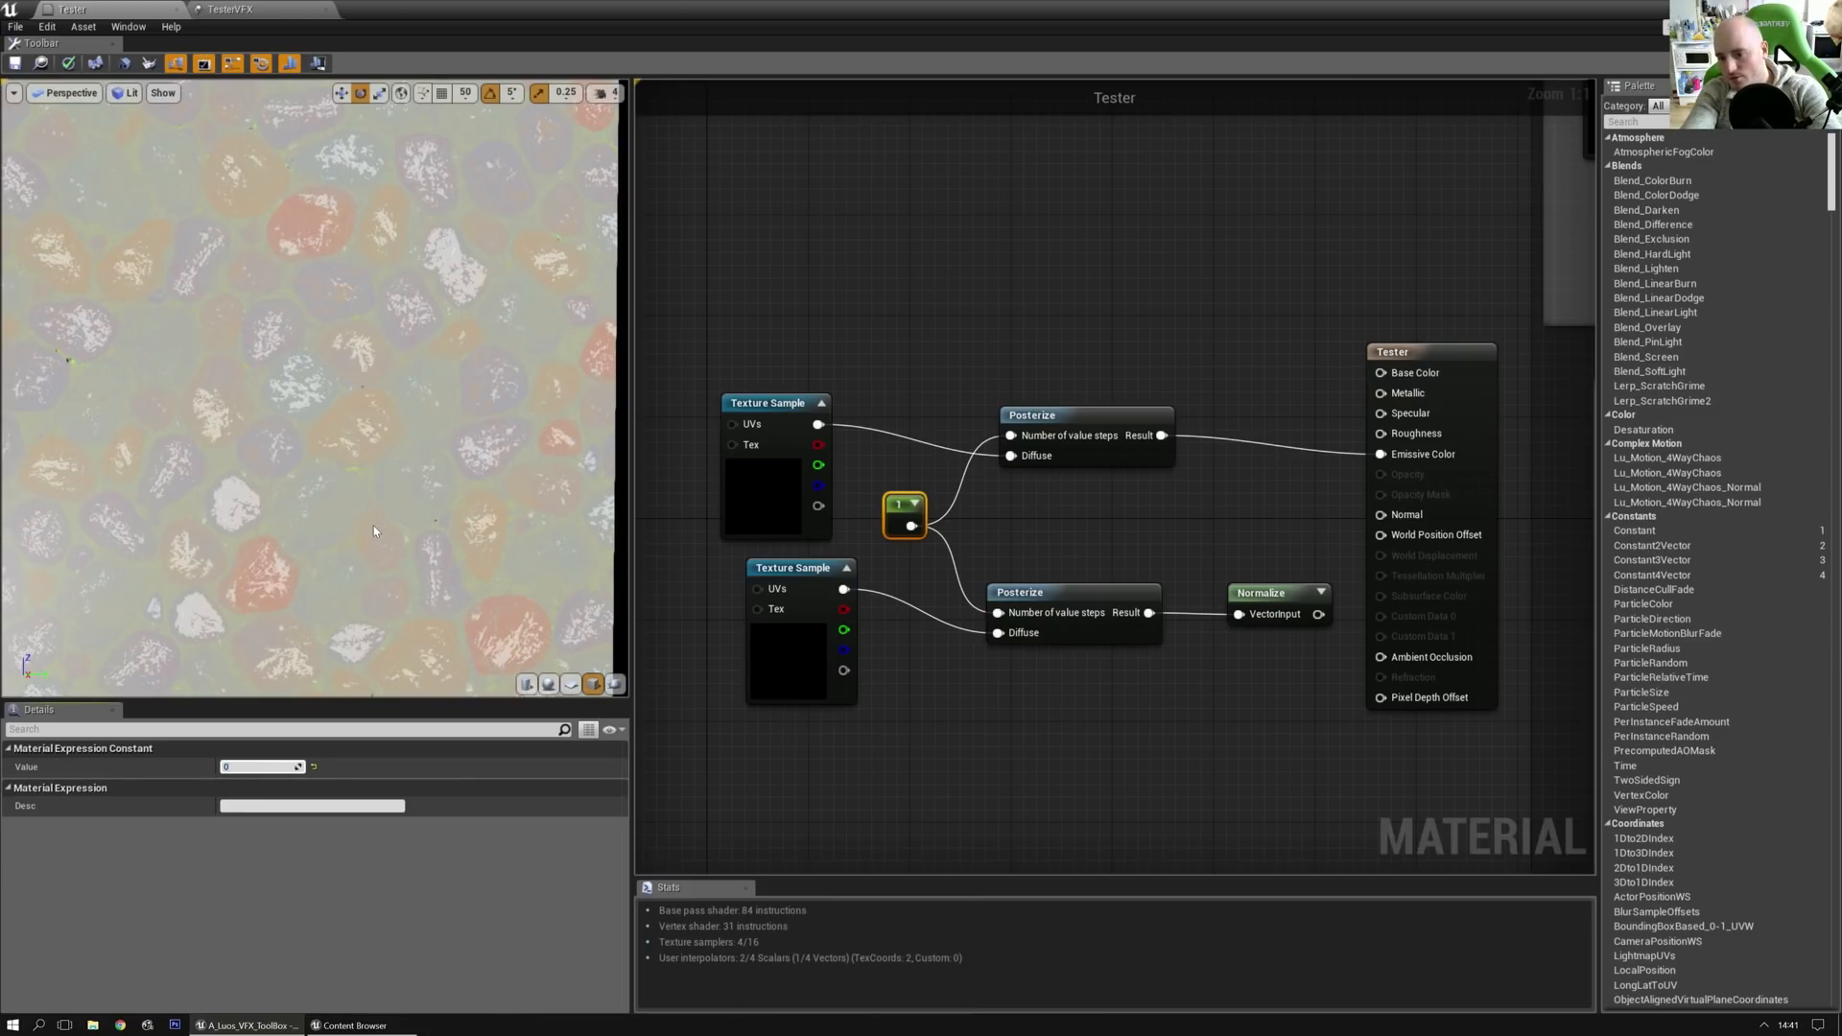
Step: Try 0.1, 0.4 and 1 for the Posterize value steps Constant, and finish with a value of 3
key("Return")
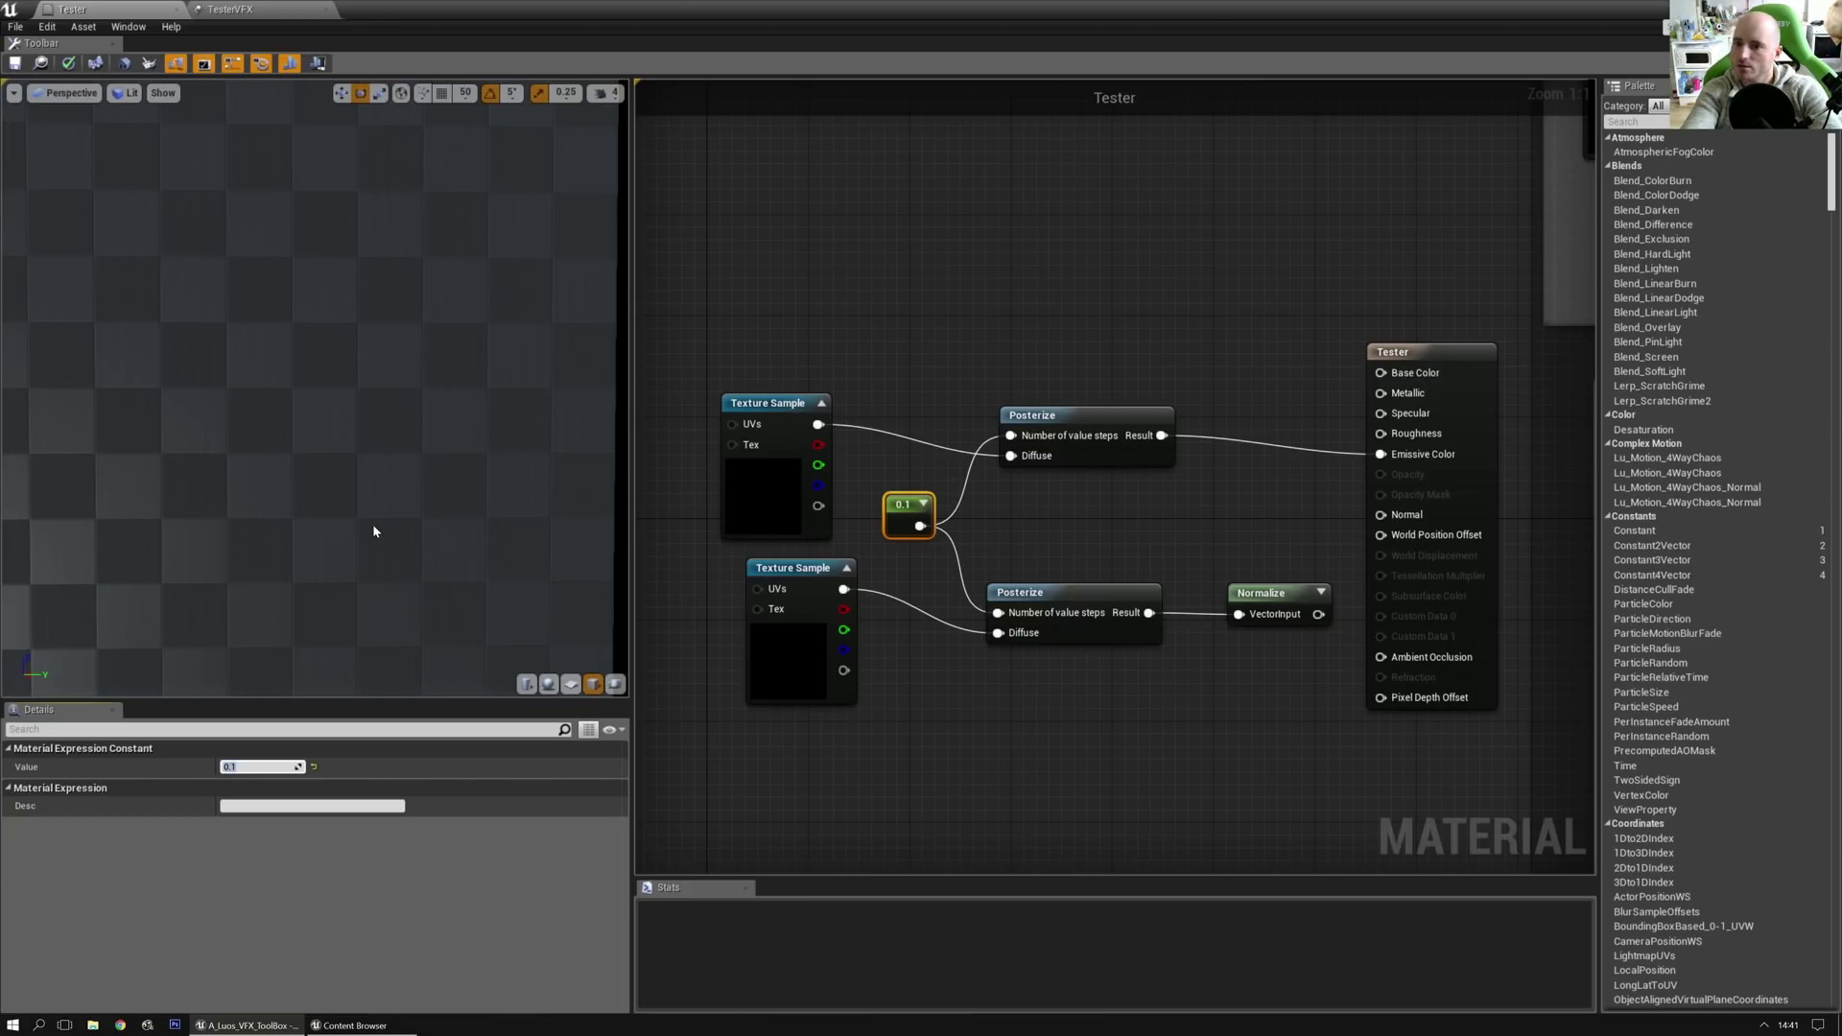
type("0")
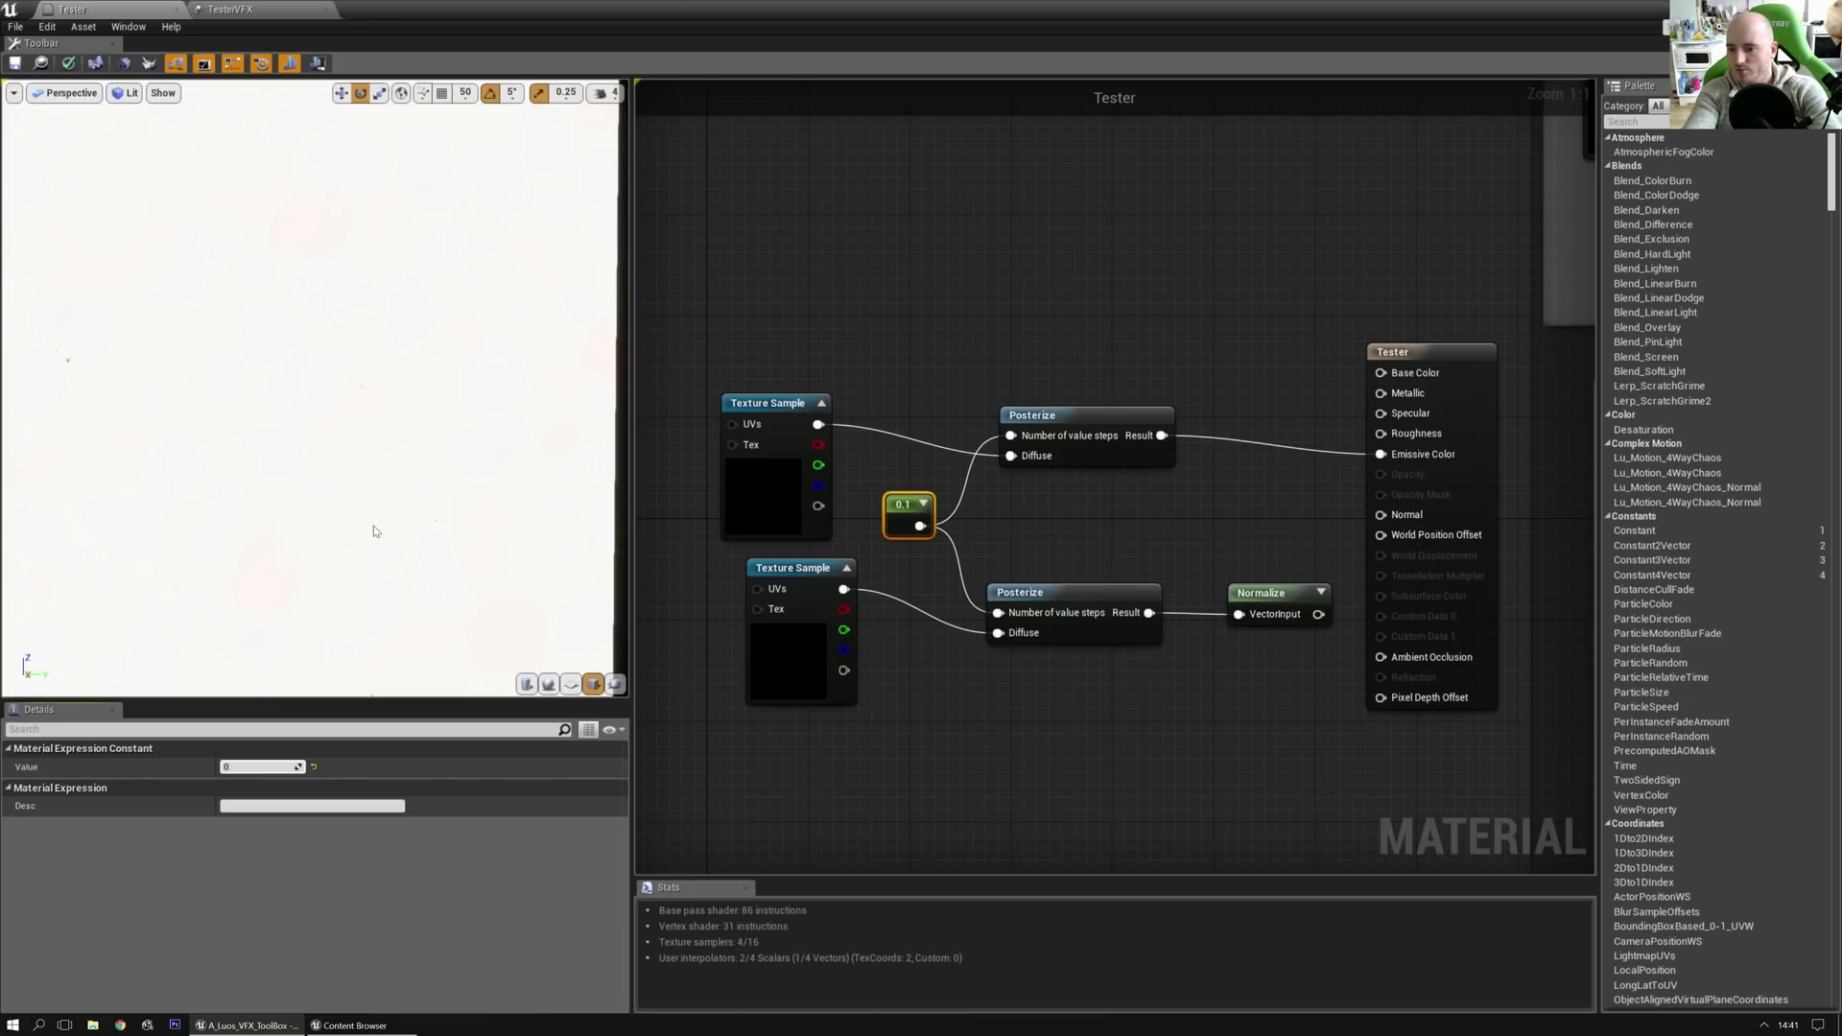
type(".4")
key("Return")
type("1")
key("Return")
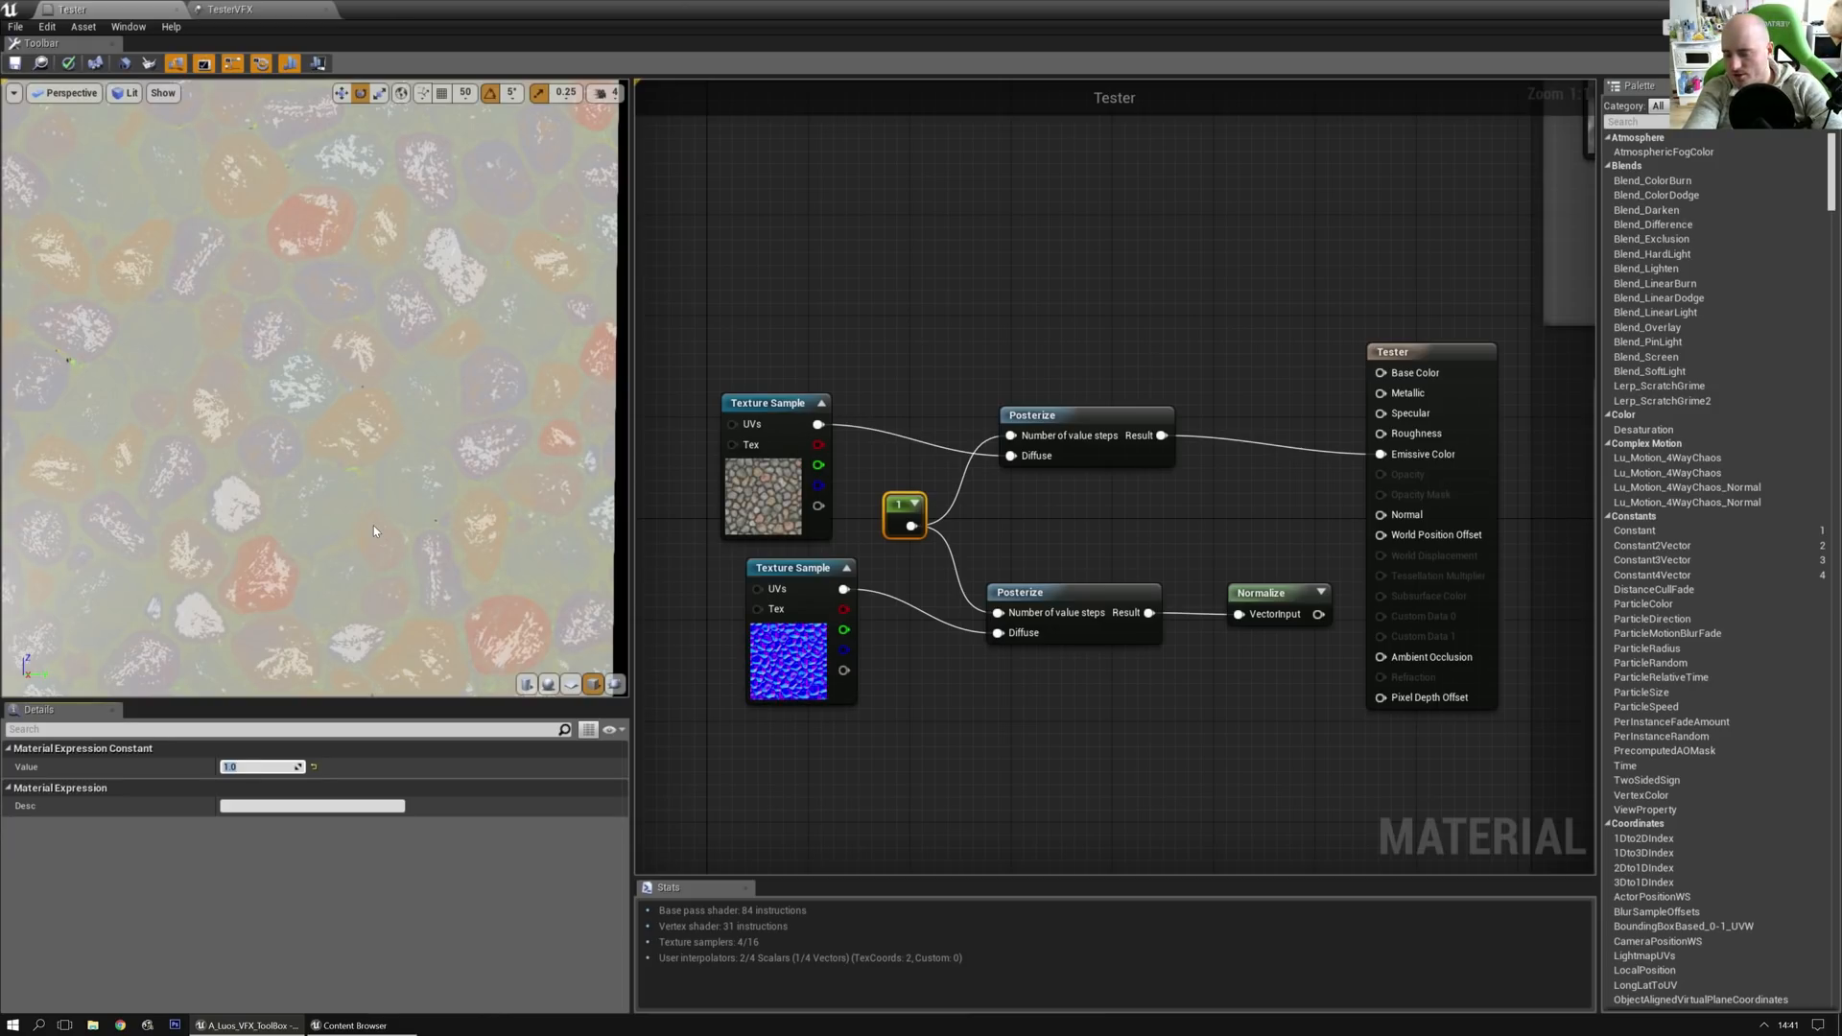
key("Return")
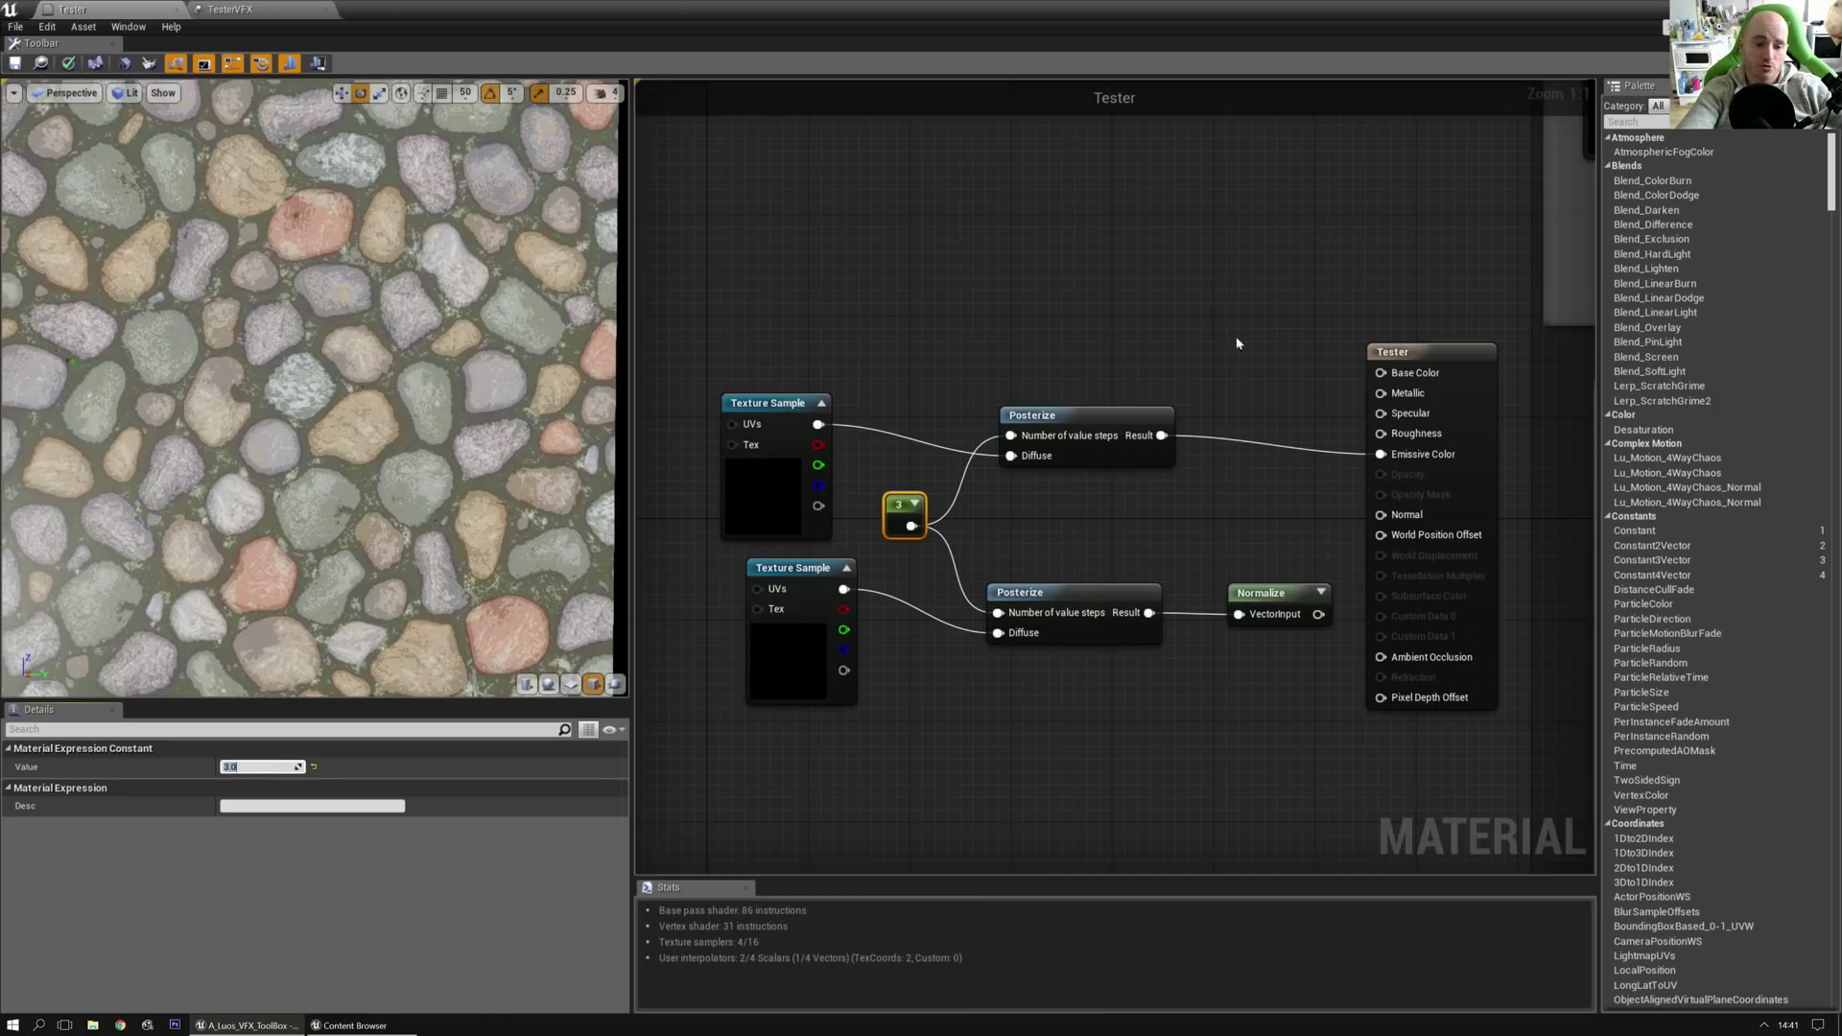
Step: Inspect the posterized cobblestones in the preview and connect the Normalize output of the normal map branch to Tester's Normal input
left_click(1073, 413)
scroll(315, 387, "down", 3)
mouse_move(314, 388)
left_mouse_down()
mouse_move(326, 499)
mouse_move(403, 480)
mouse_move(326, 406)
left_mouse_up()
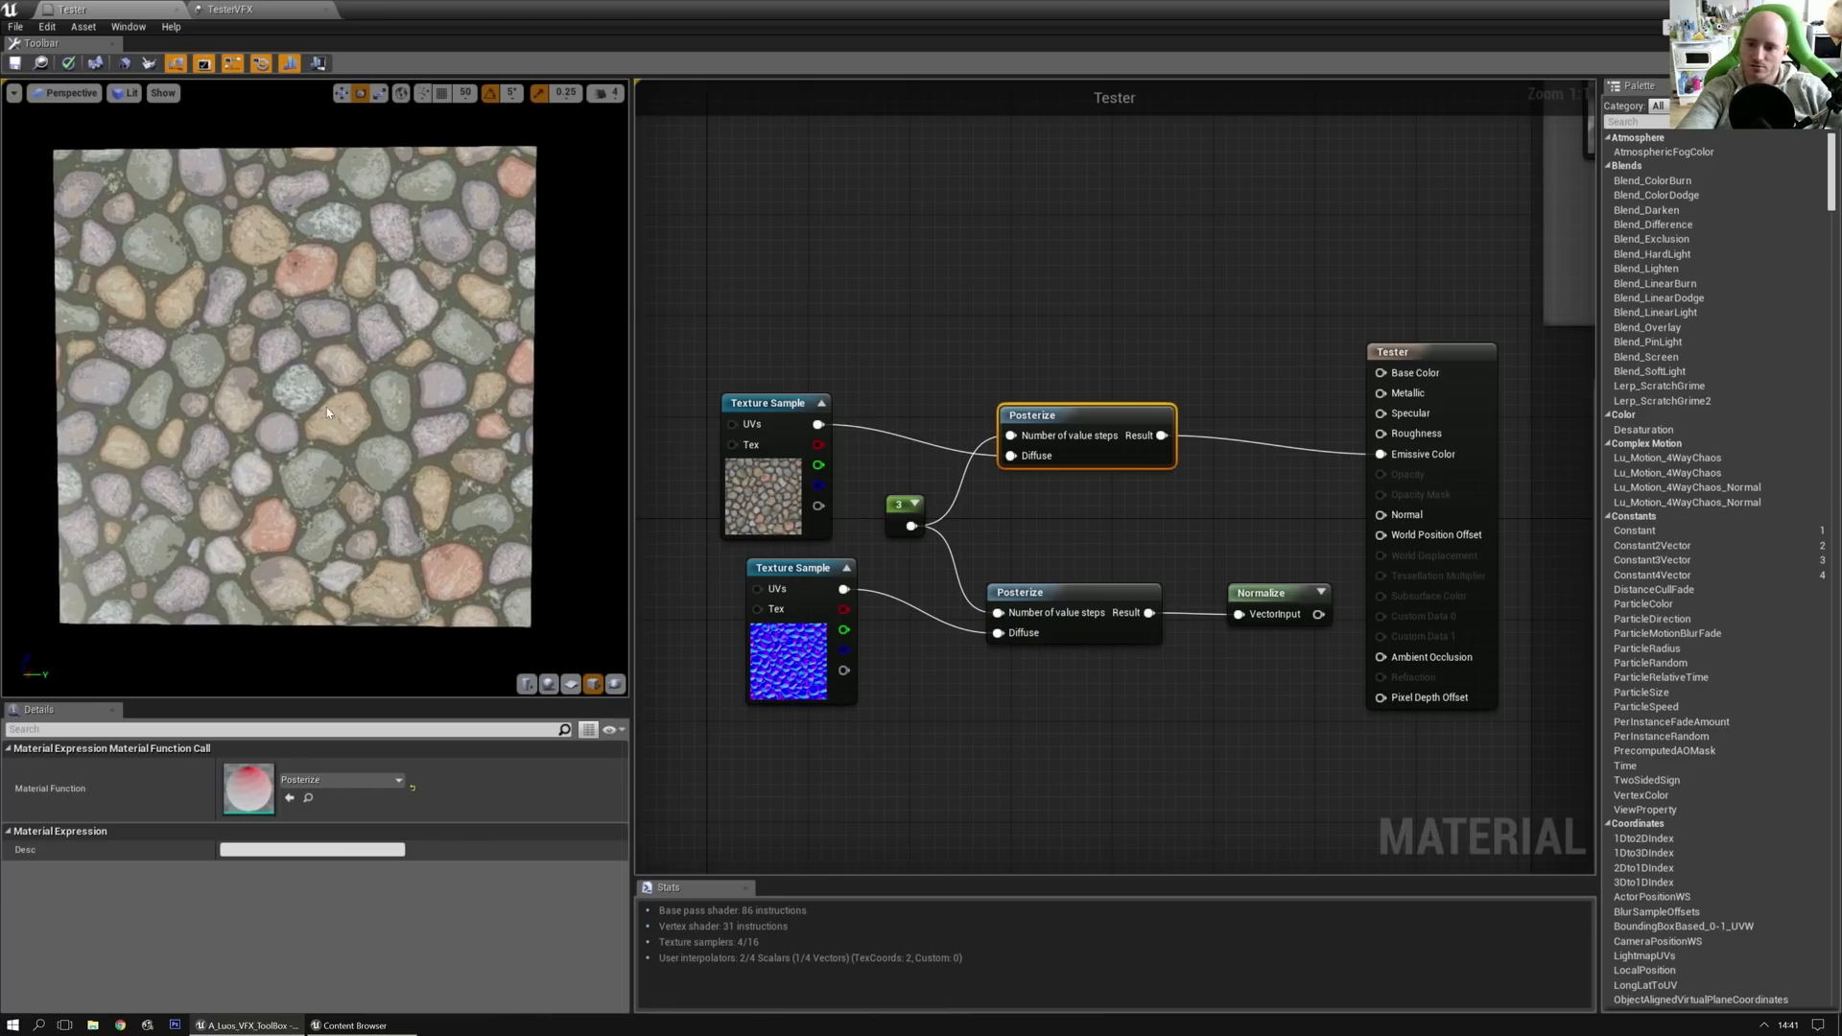
scroll(328, 409, "up", 5)
scroll(330, 411, "down", 2)
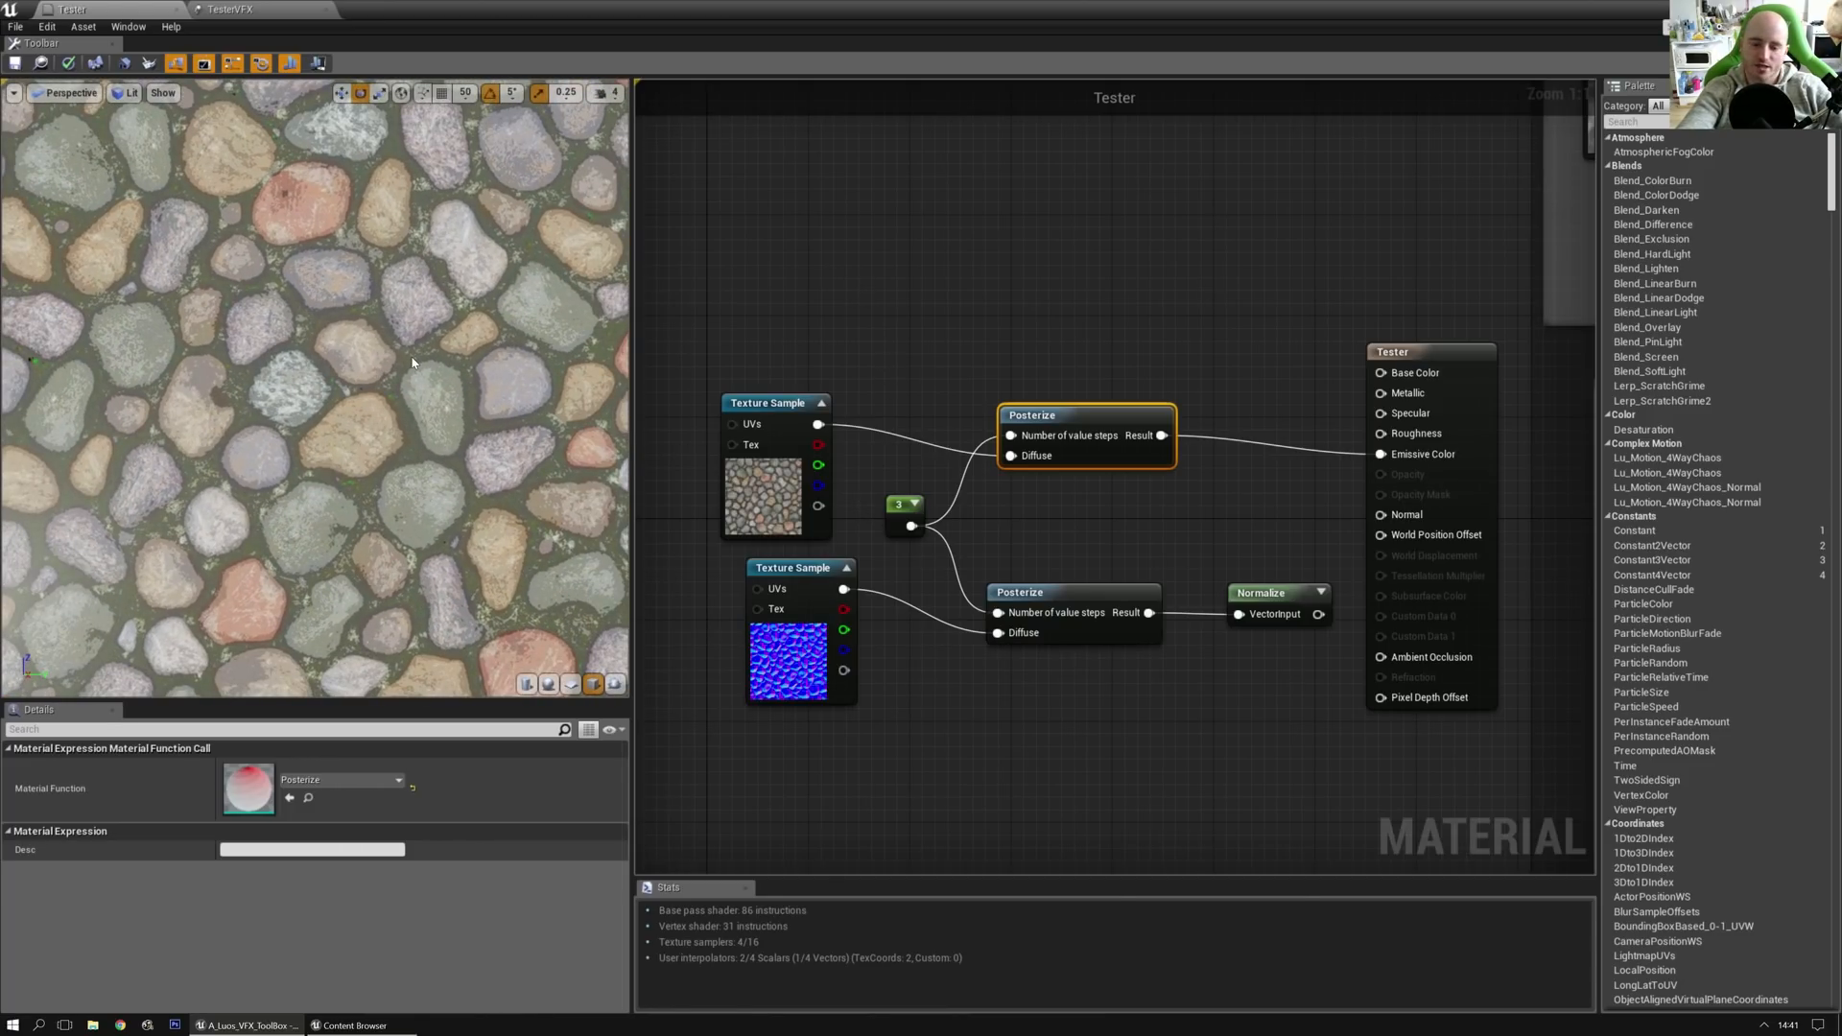
left_click(1098, 472)
right_click_drag(1123, 586, 1023, 576)
left_click(1024, 578)
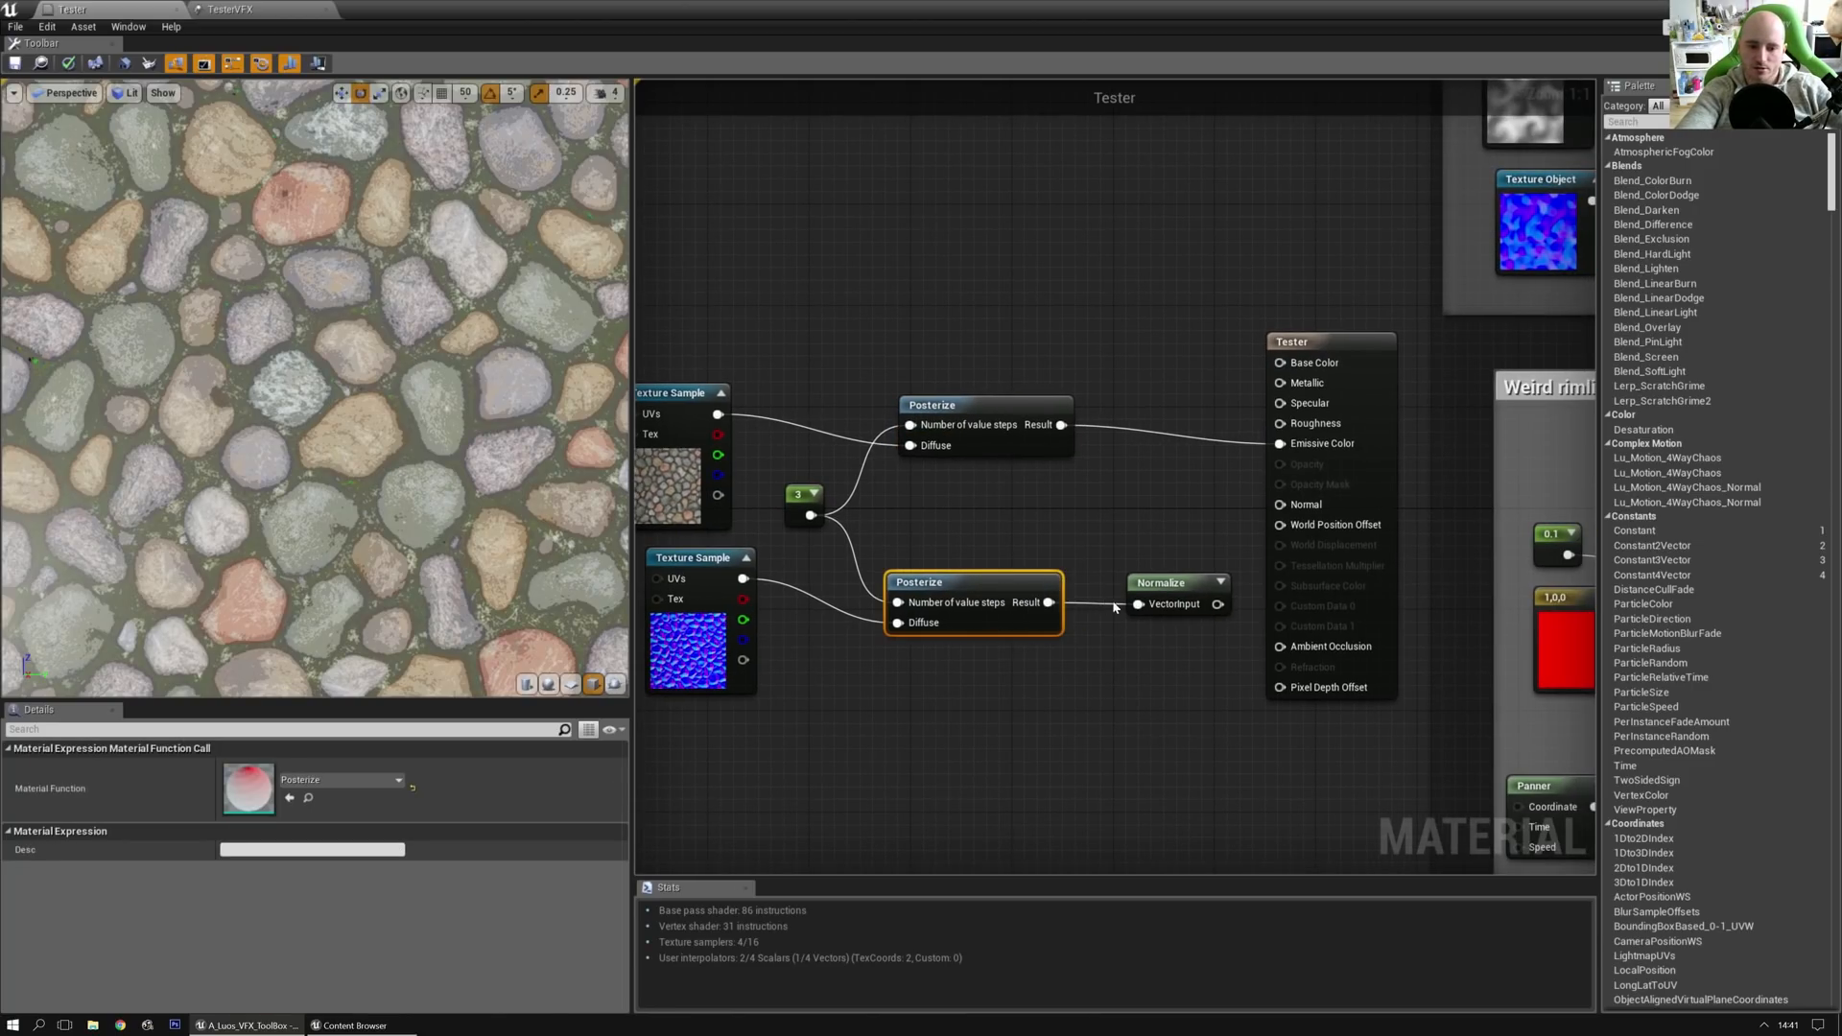
left_click_drag(1246, 557, 1279, 504)
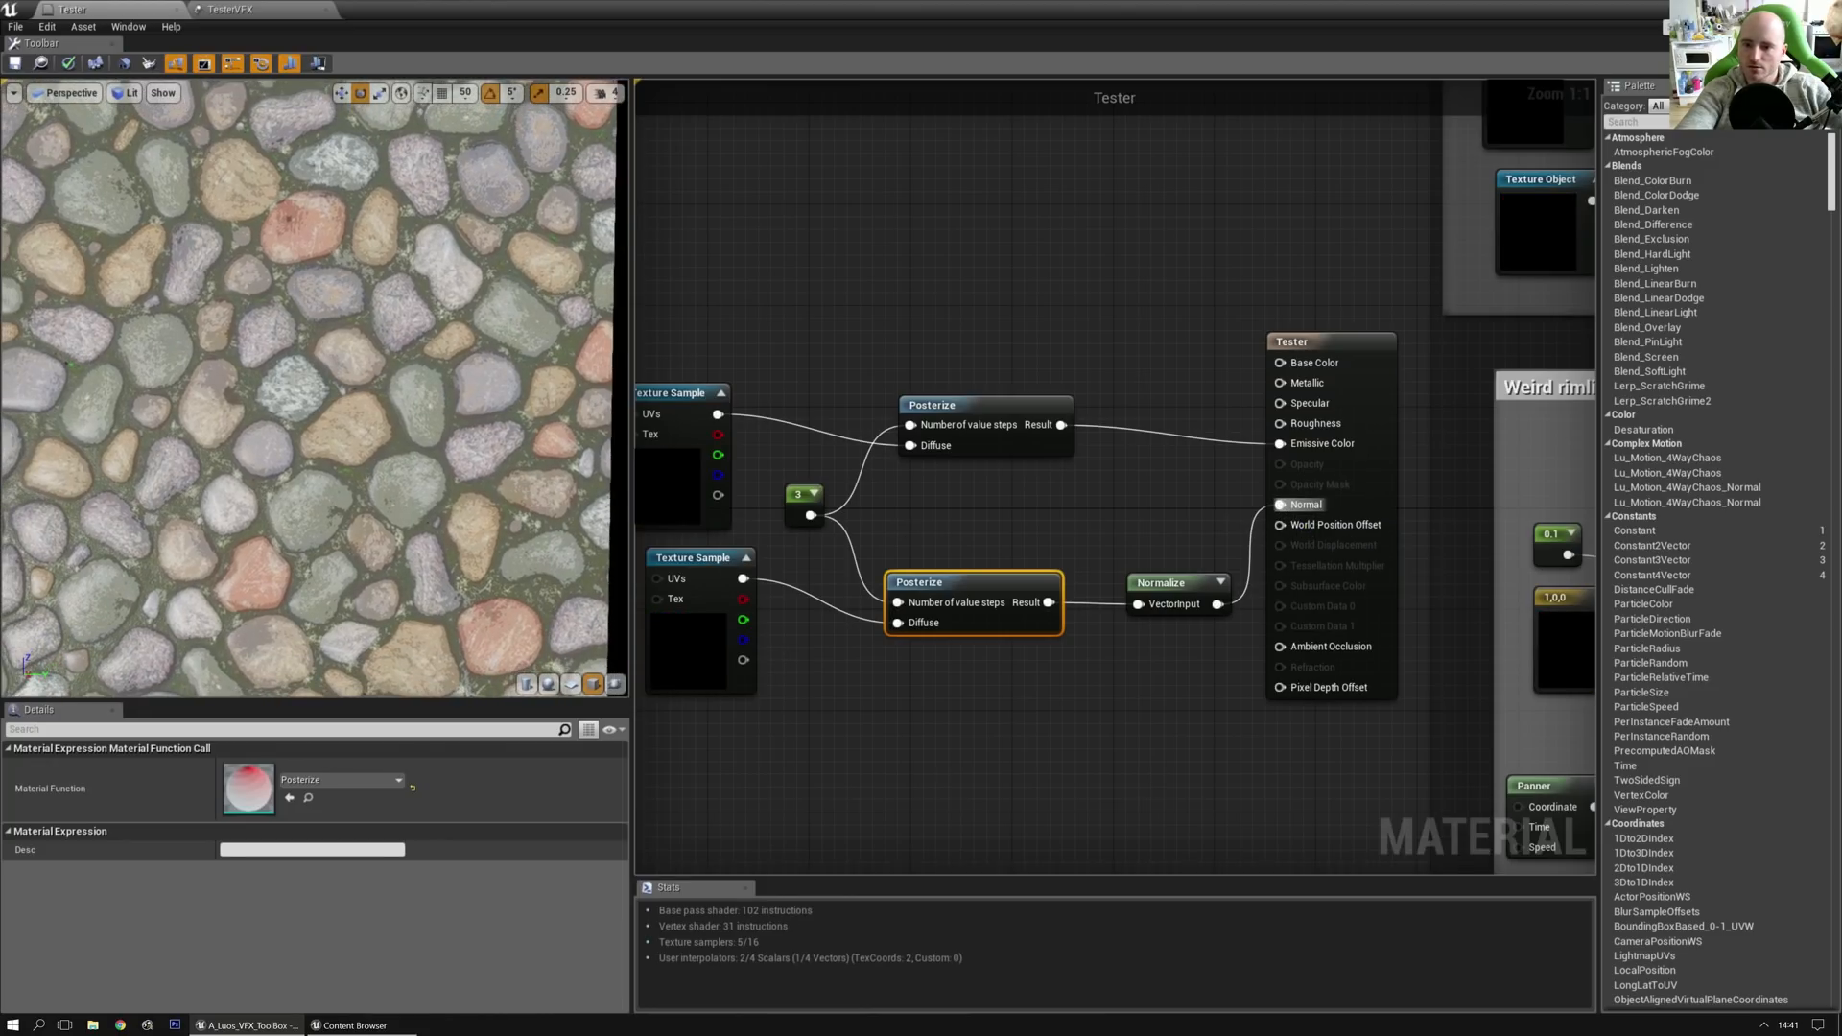
Step: Inspect the preview cube at an angle and switch the preview mesh to a sphere
left_click_drag(347, 471, 370, 470)
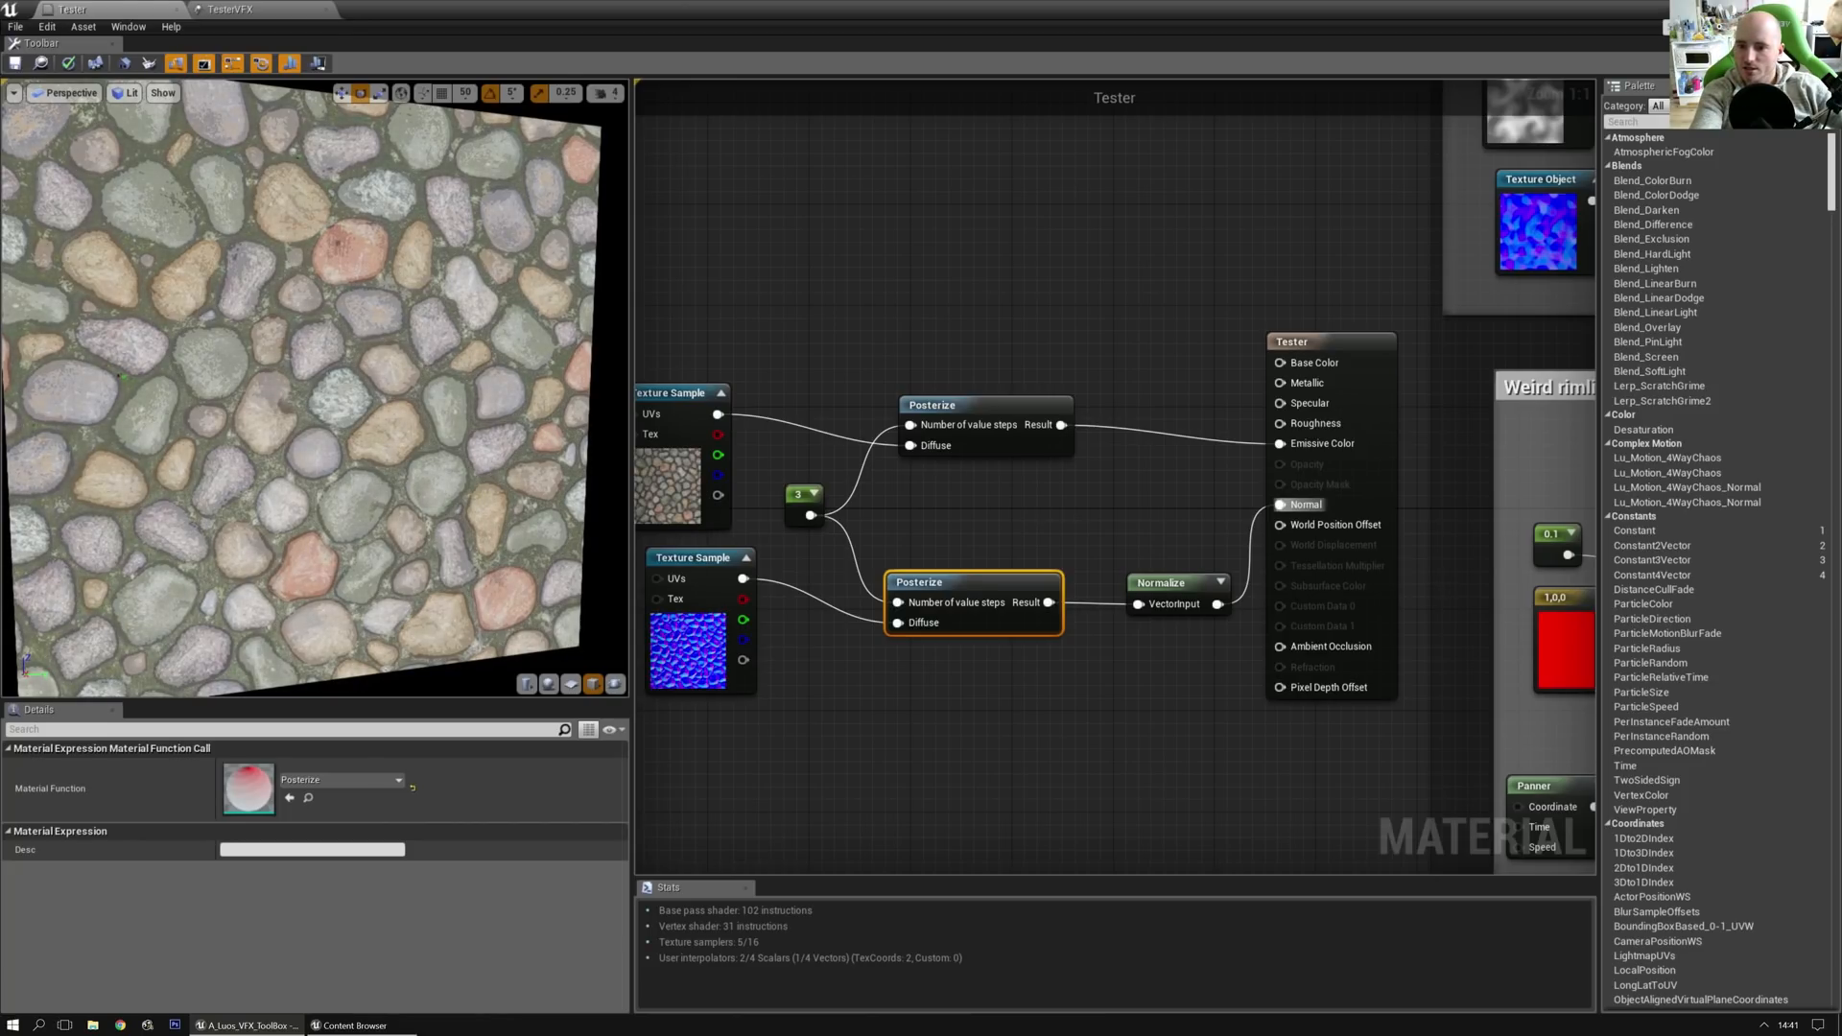
left_click_drag(370, 470, 422, 393)
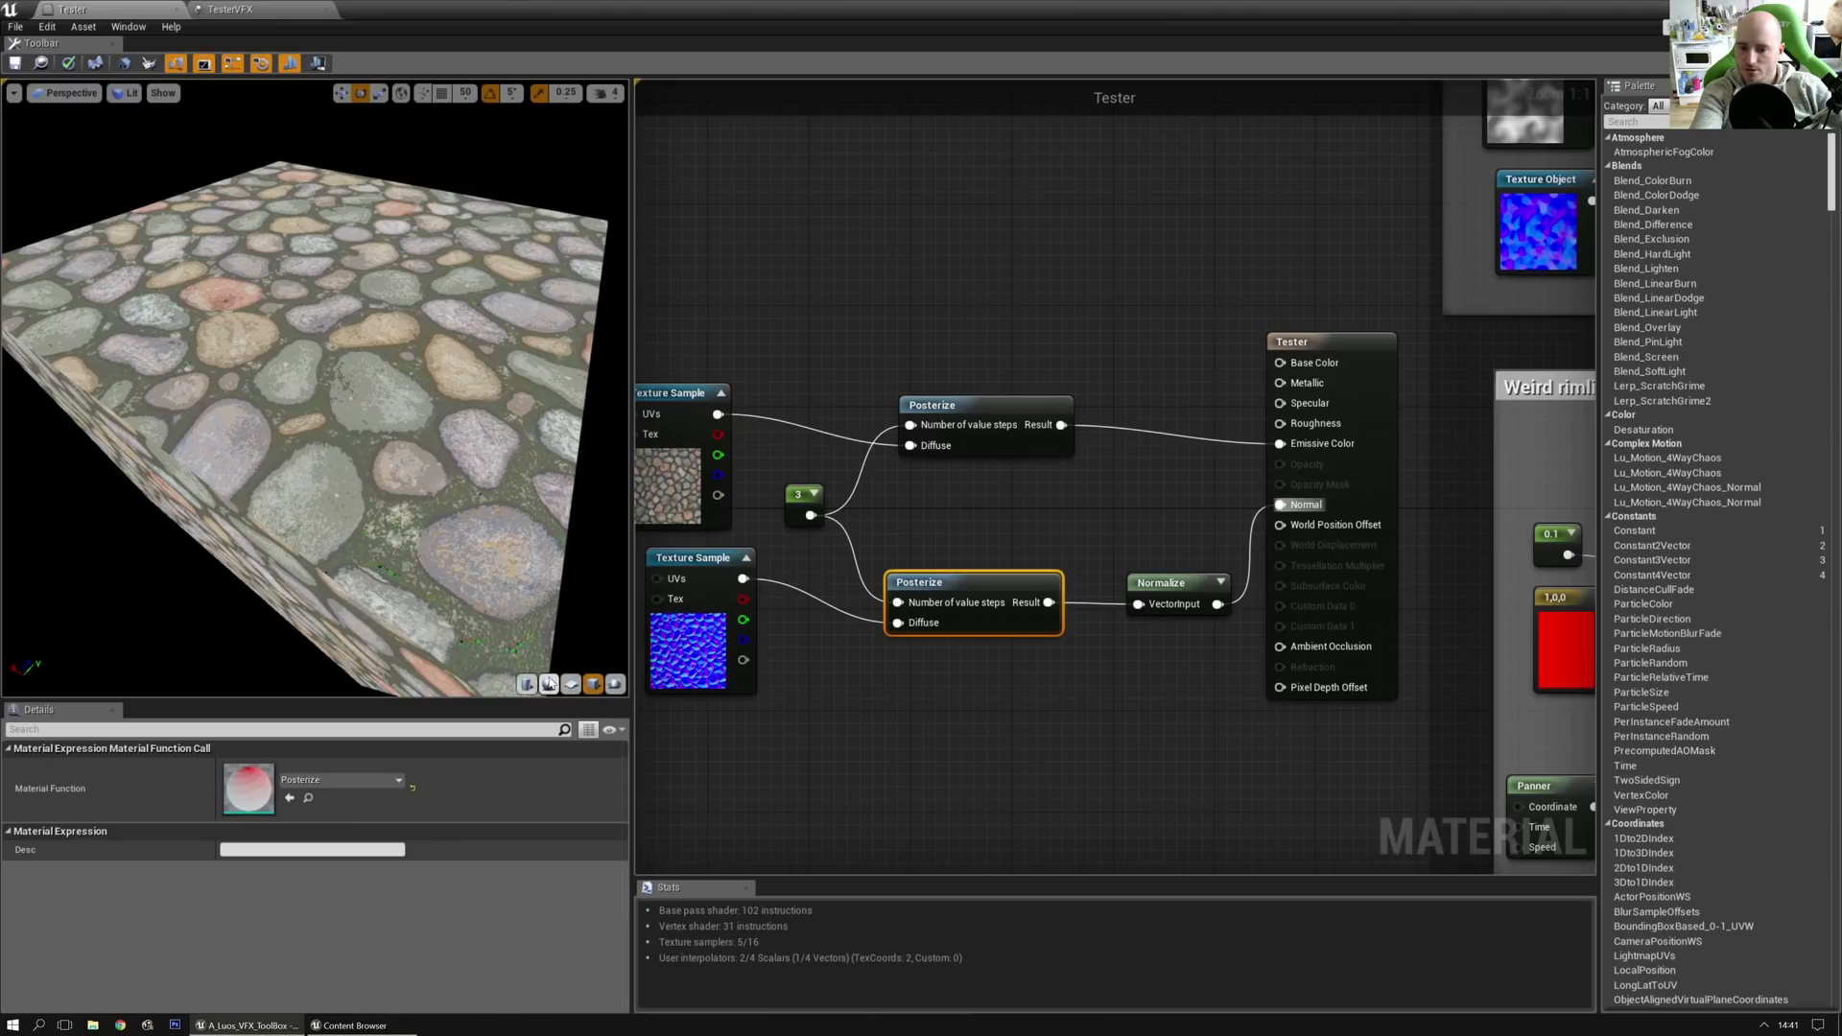
left_click(548, 683)
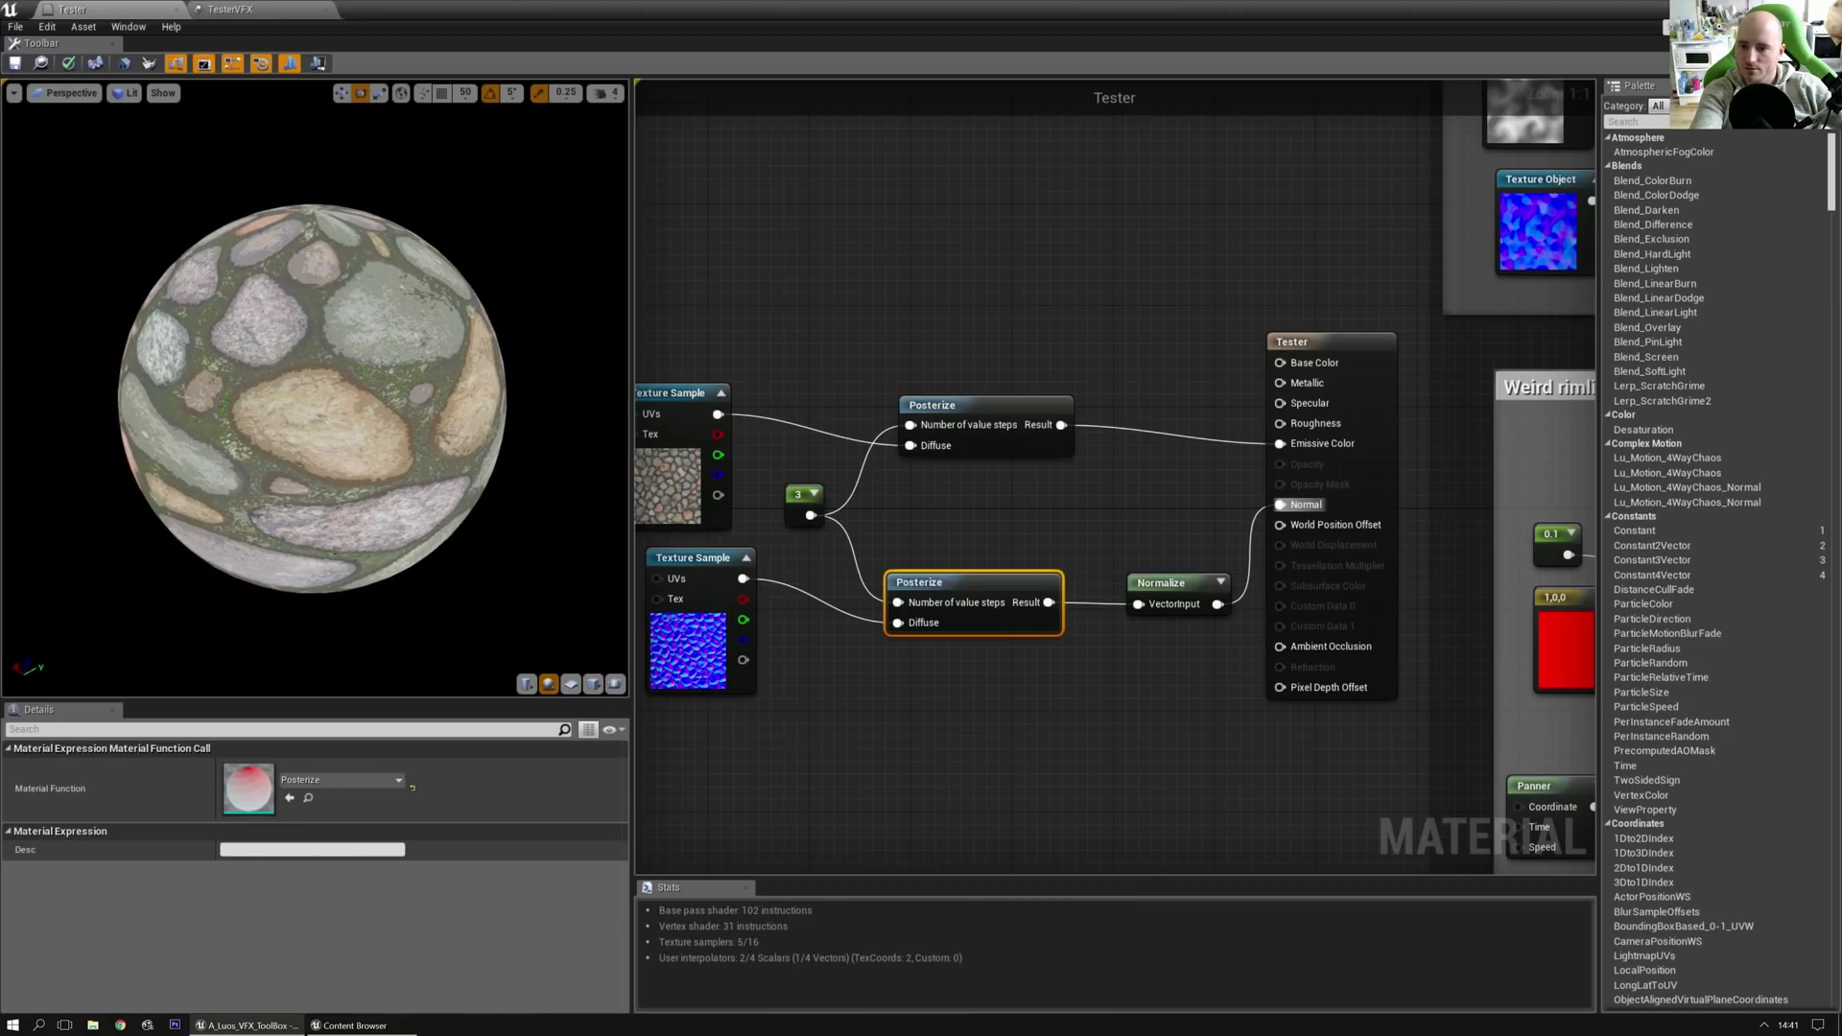
Step: Delete the pasted Texture Sample, Constant, Posterize and Normalize nodes in front of the Tester node
right_click_drag(943, 267, 1046, 241)
left_click(684, 264)
left_click_drag(684, 264, 1299, 743)
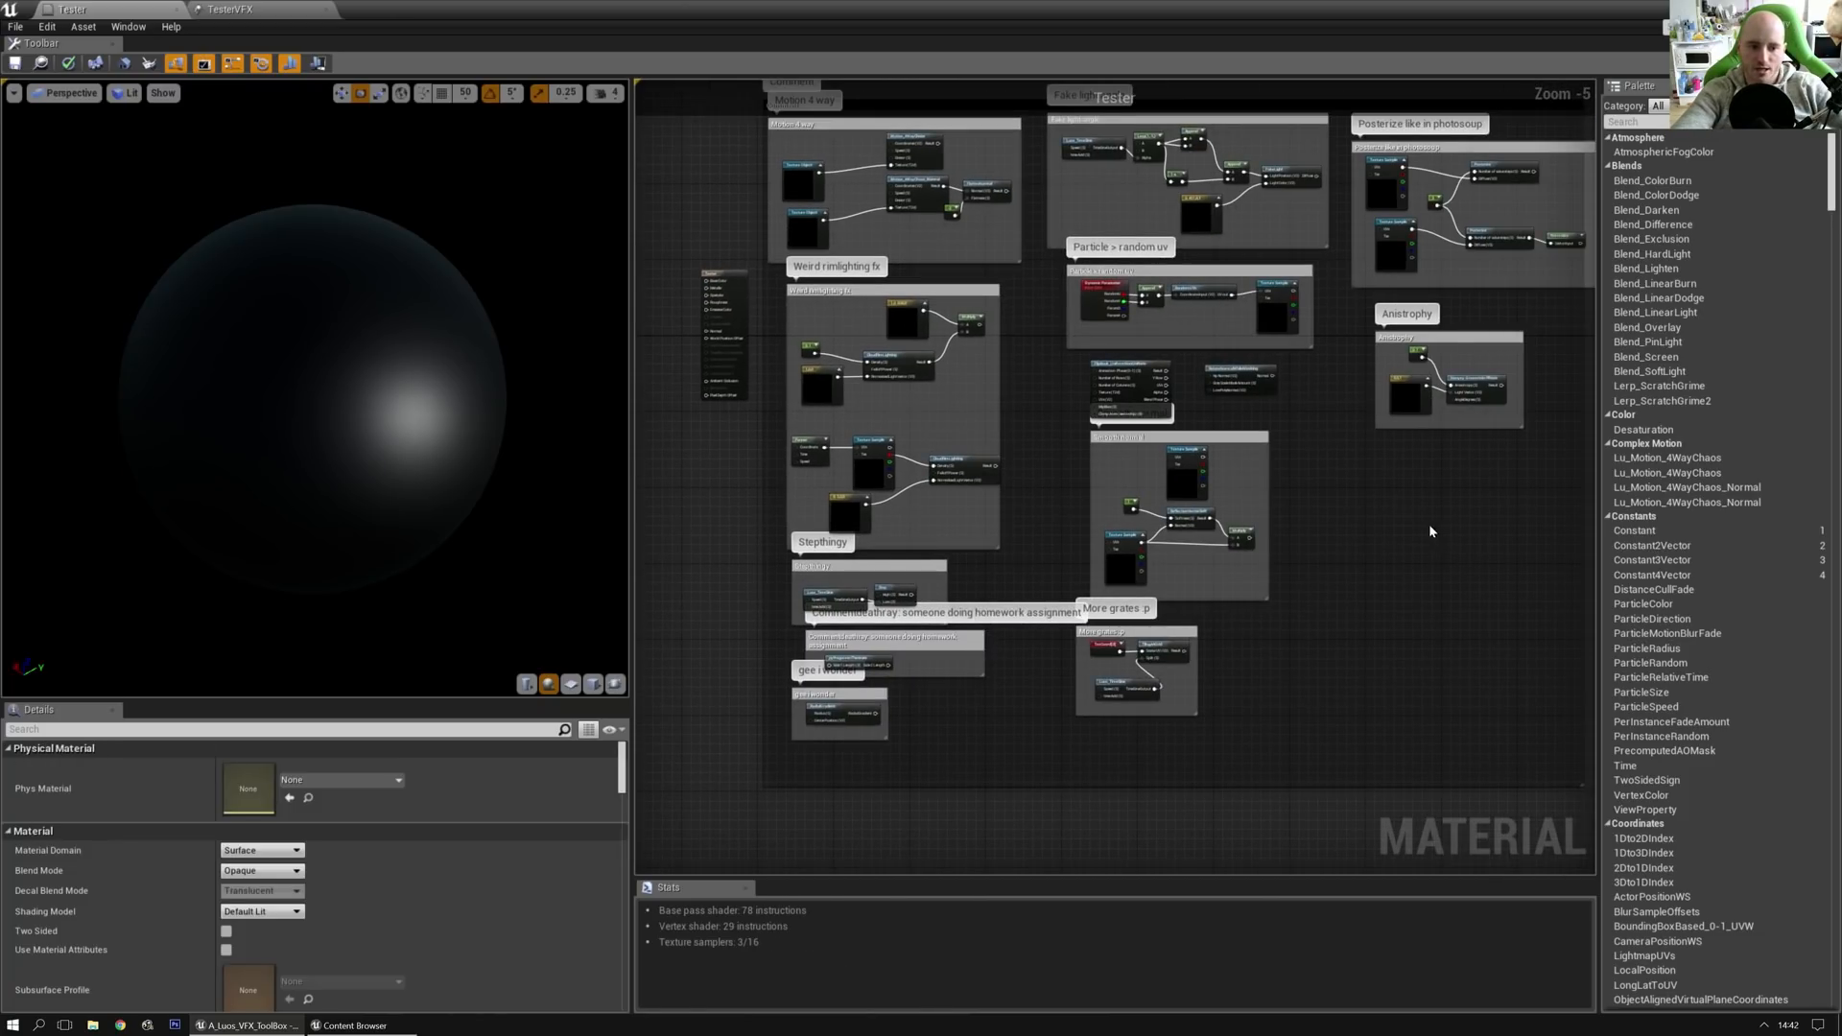
Step: Copy the 0.1 Constant, the 0,0,1 vector and the Henyey-Greenstein-Phase node from the Anistrophy group and paste them beside the Tester node
scroll(1014, 456, "up", 3)
right_click_drag(1447, 422, 1023, 670)
scroll(1033, 633, "up", 2)
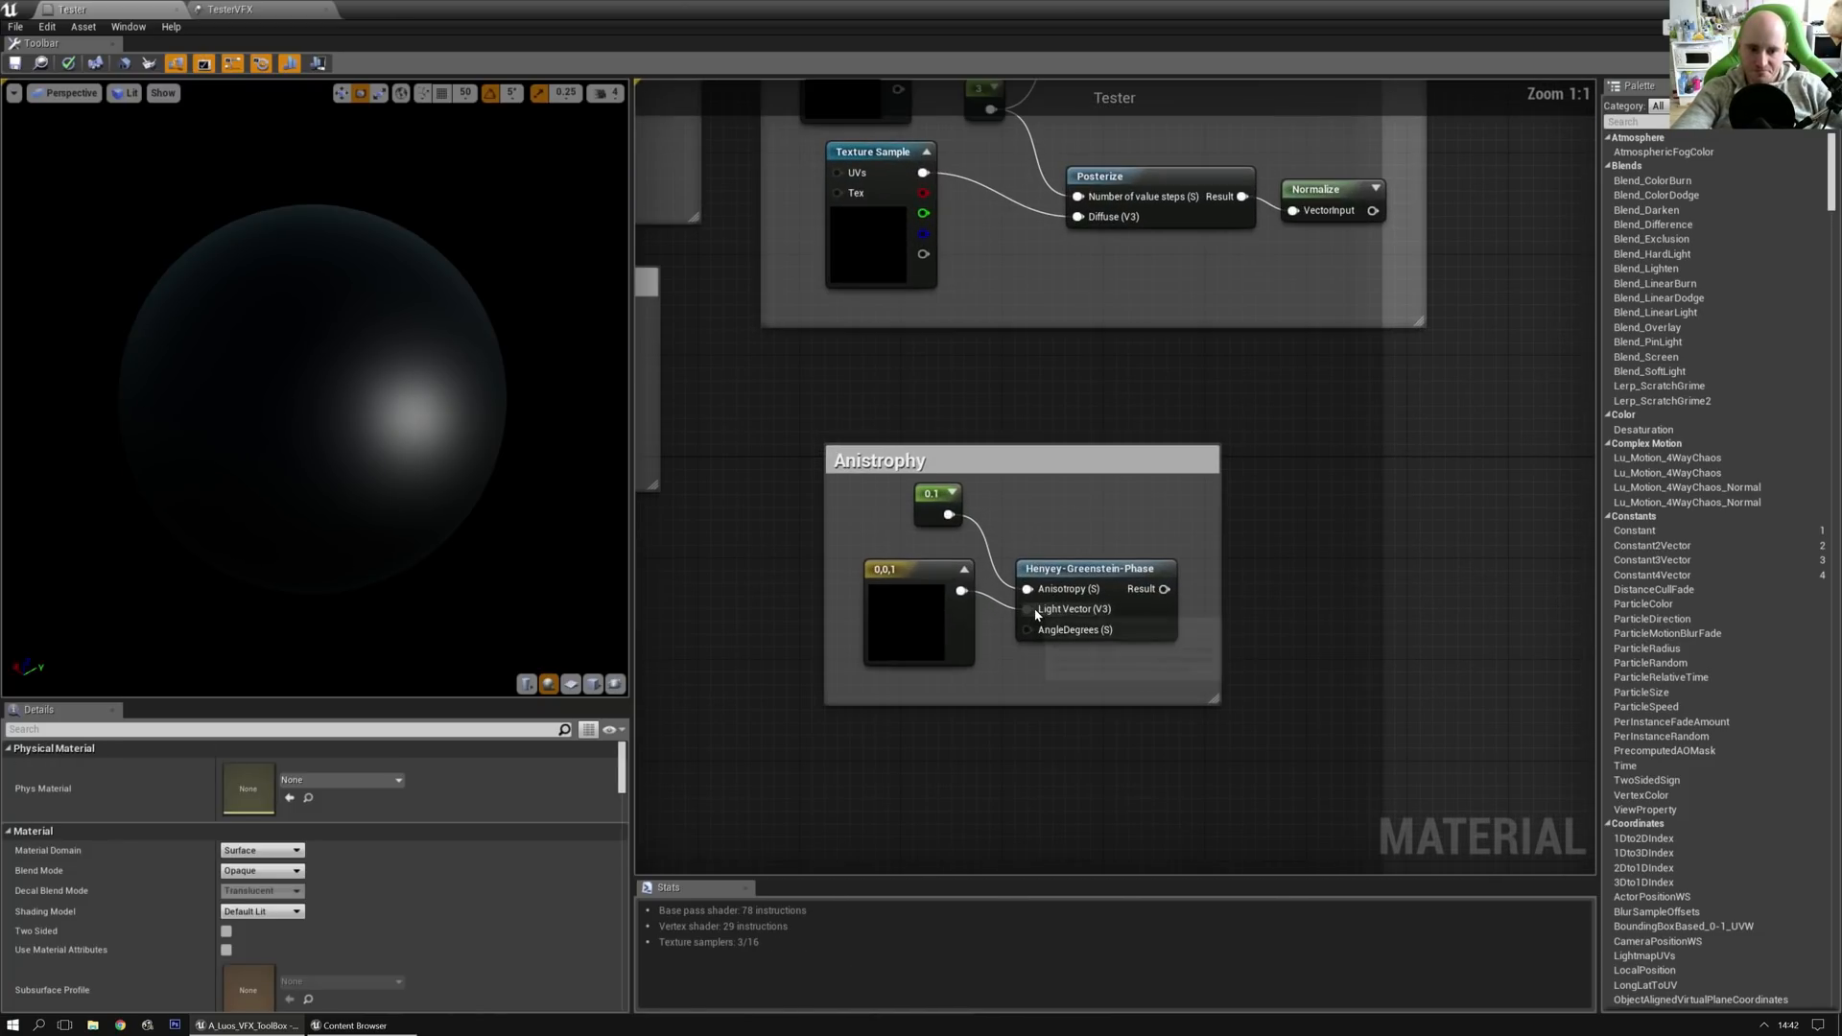
left_click_drag(998, 597, 917, 653)
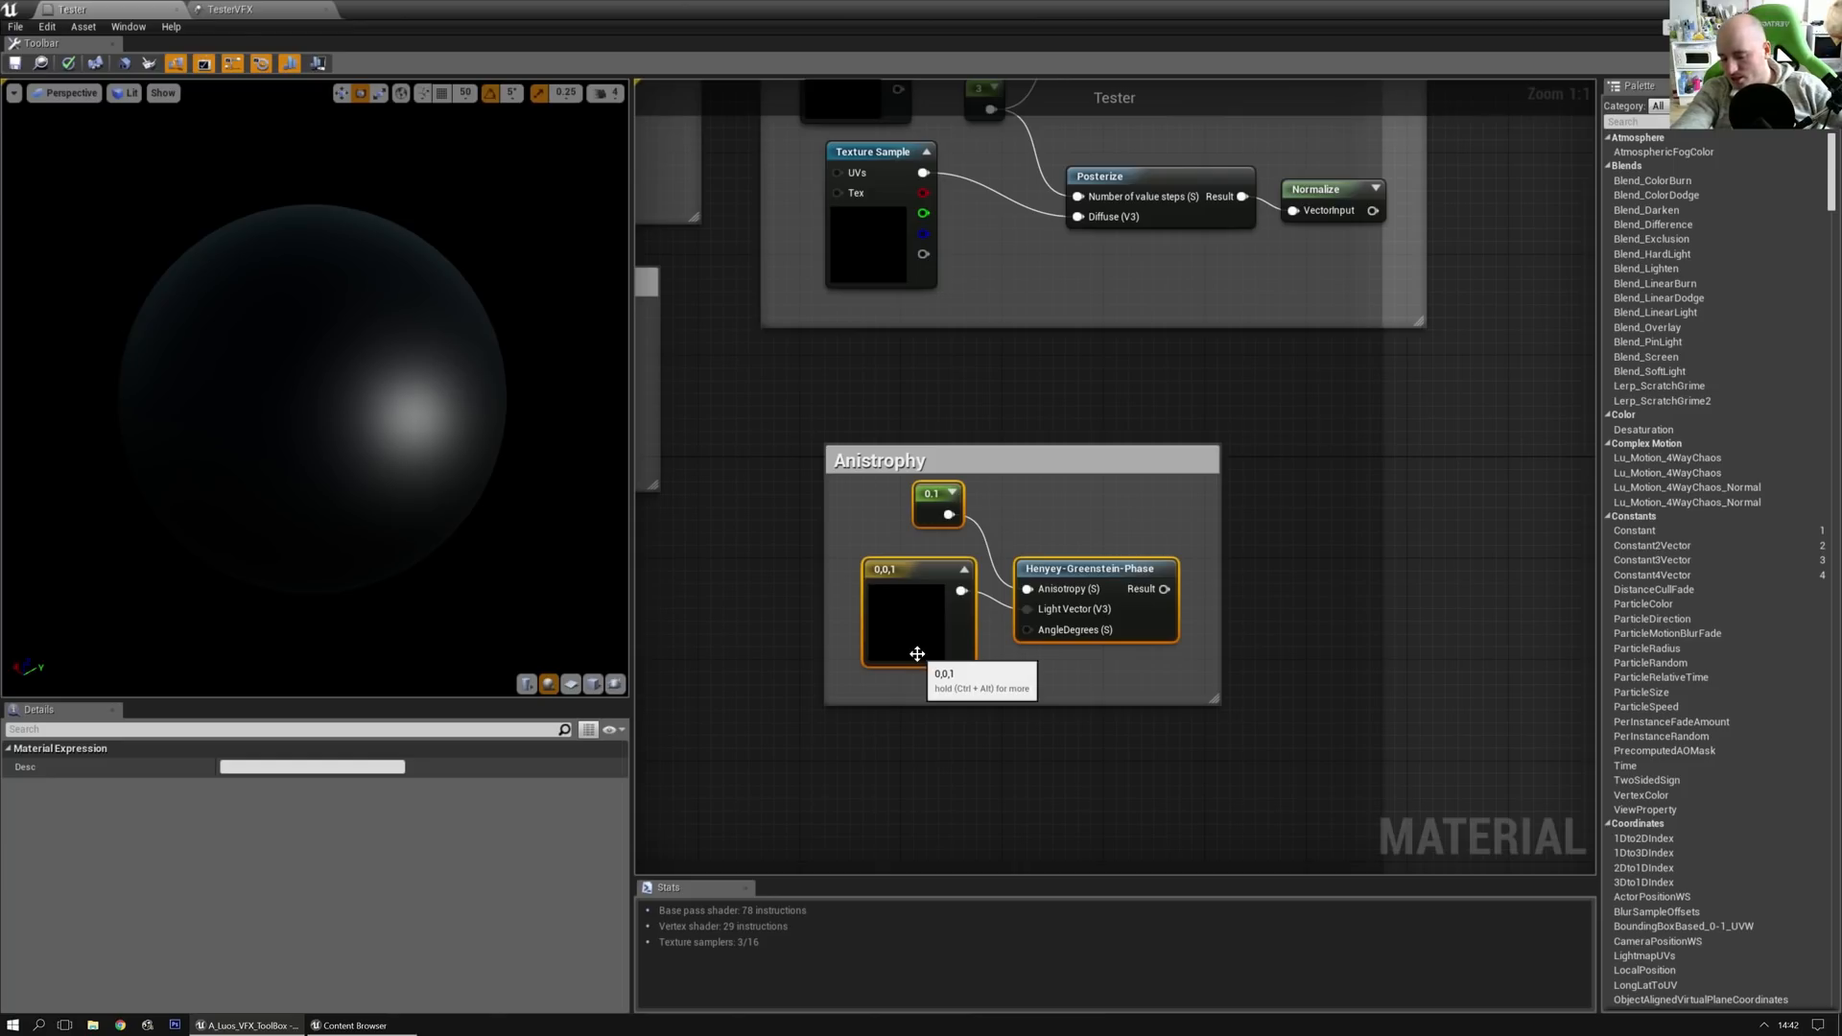
right_click_drag(985, 731, 1368, 583)
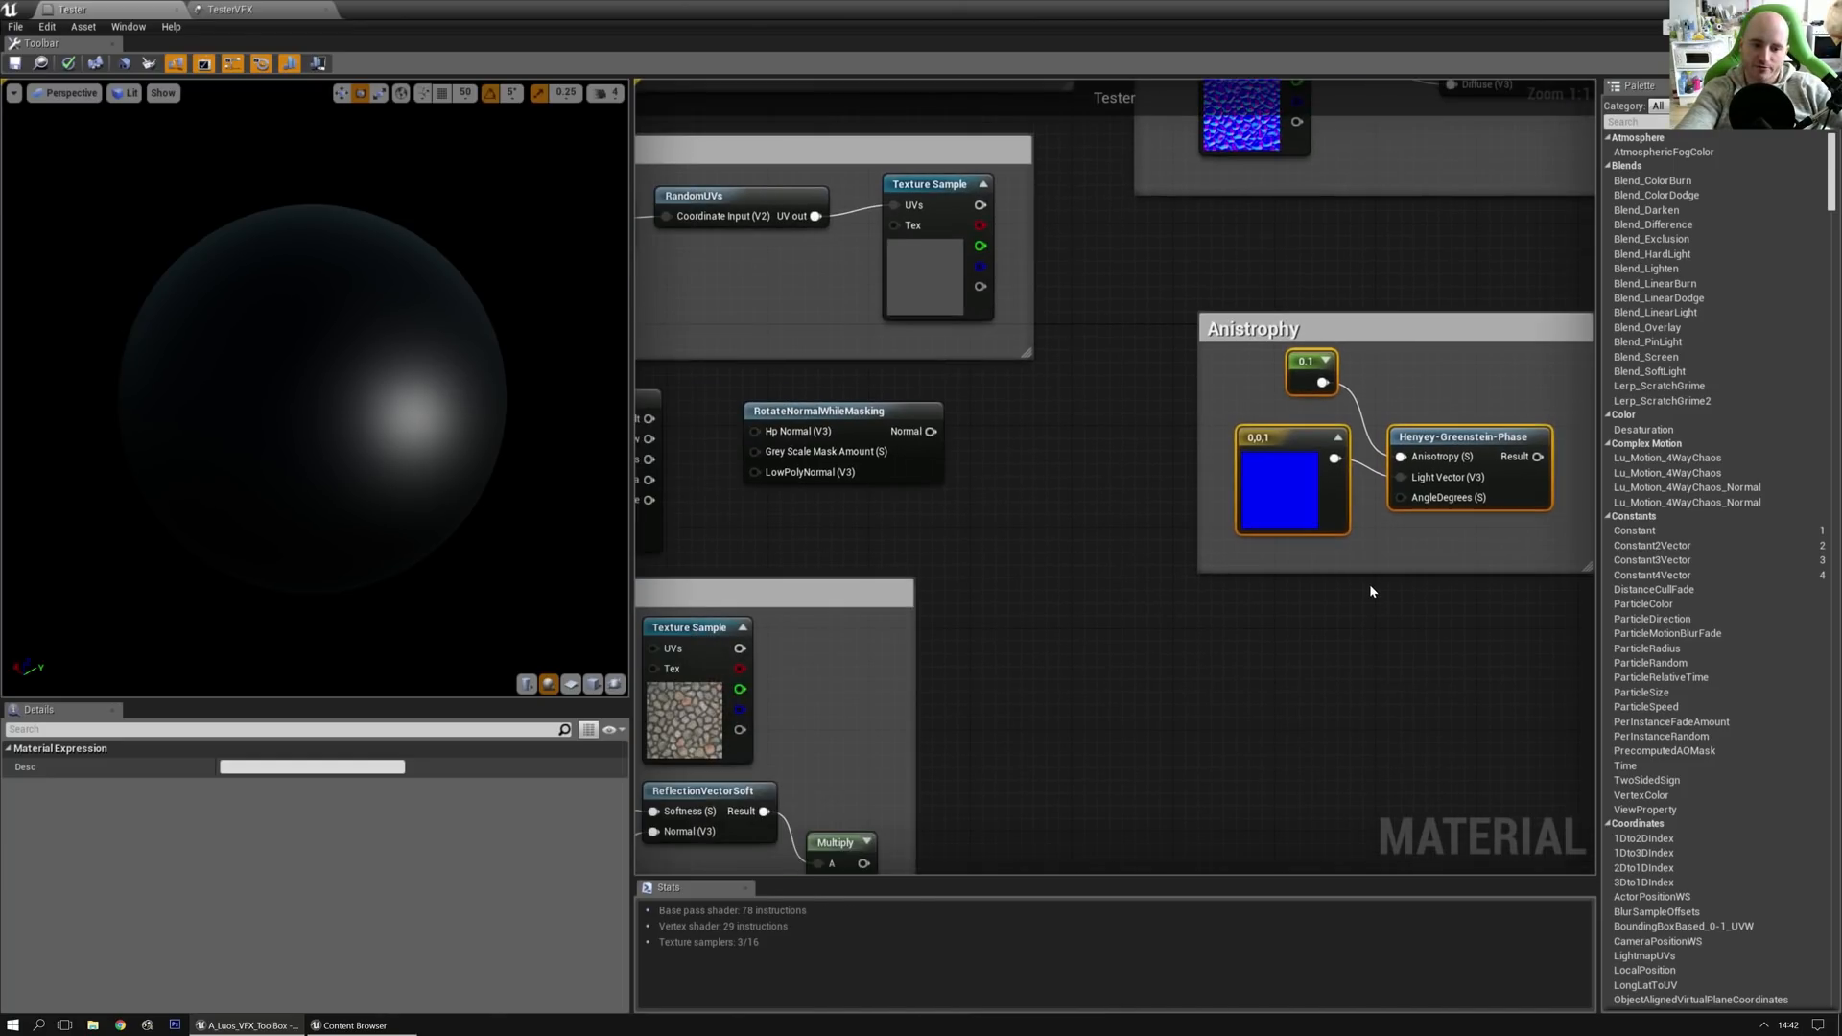
scroll(1368, 584, "down", 3)
right_click_drag(729, 527, 1572, 564)
right_click_drag(940, 441, 1001, 470)
scroll(846, 464, "up", 2)
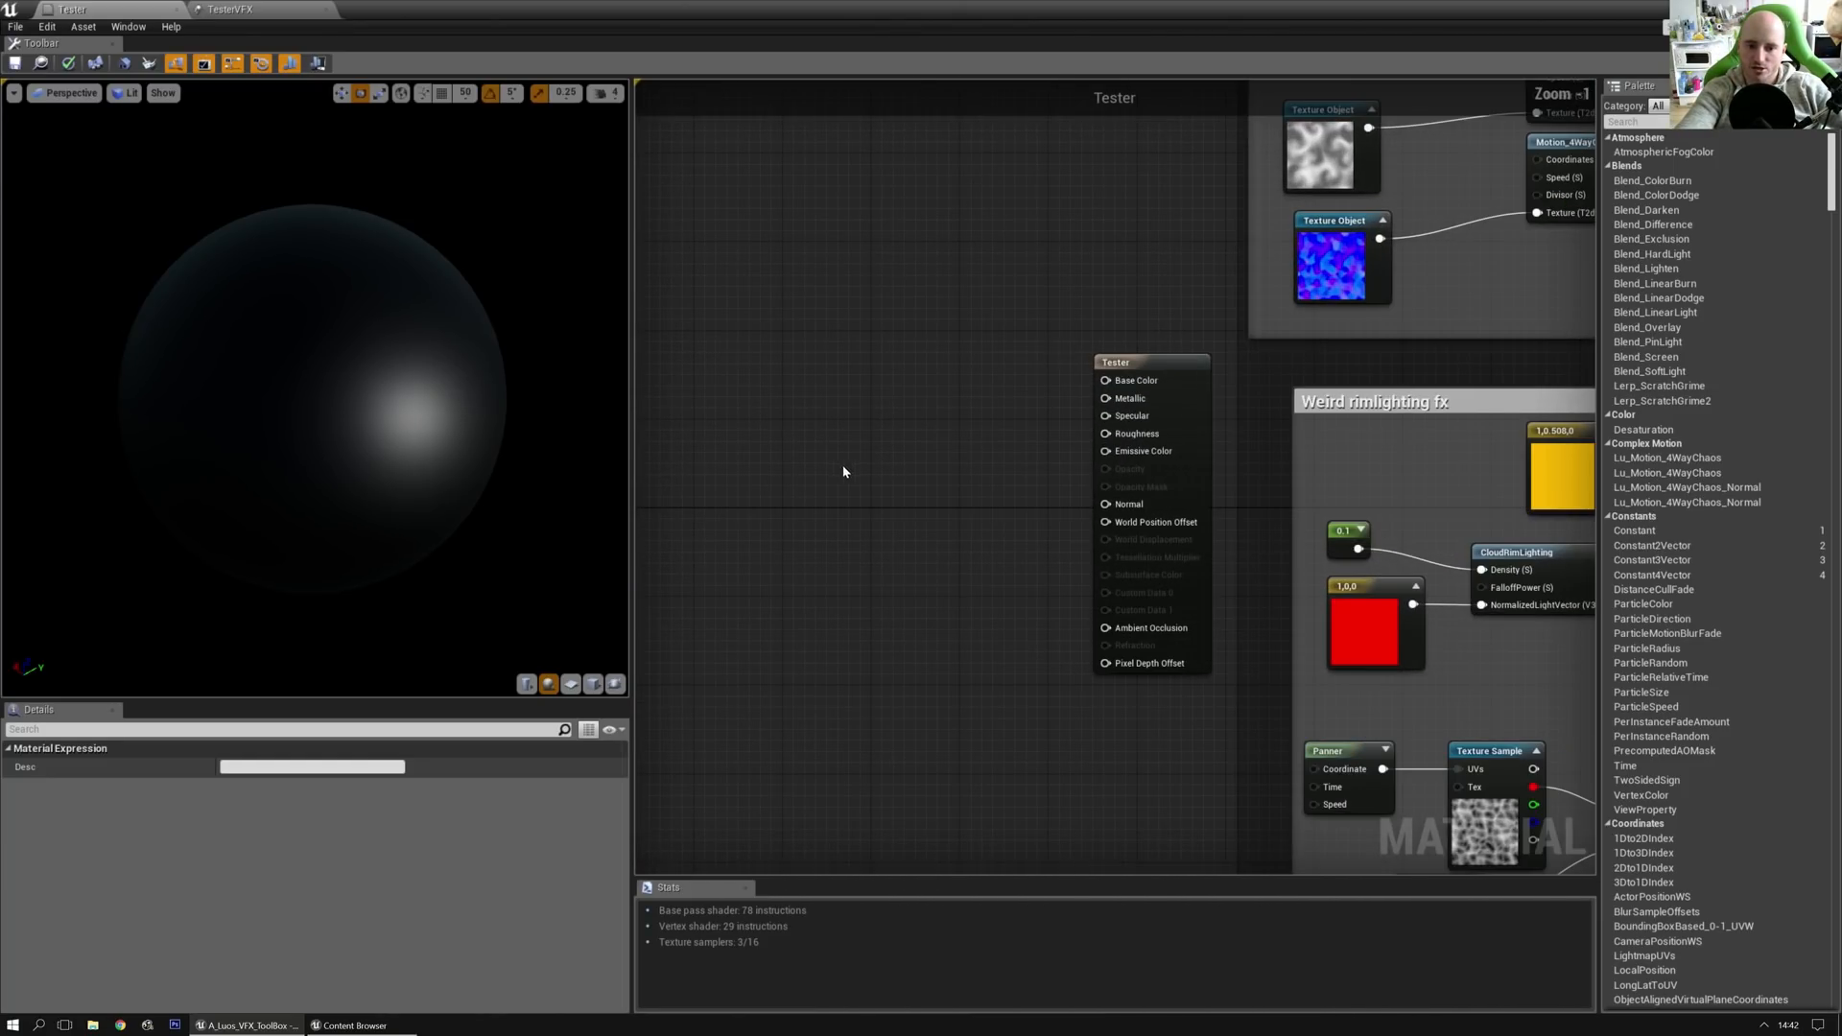
scroll(904, 403, "up", 1)
right_click_drag(904, 403, 884, 498)
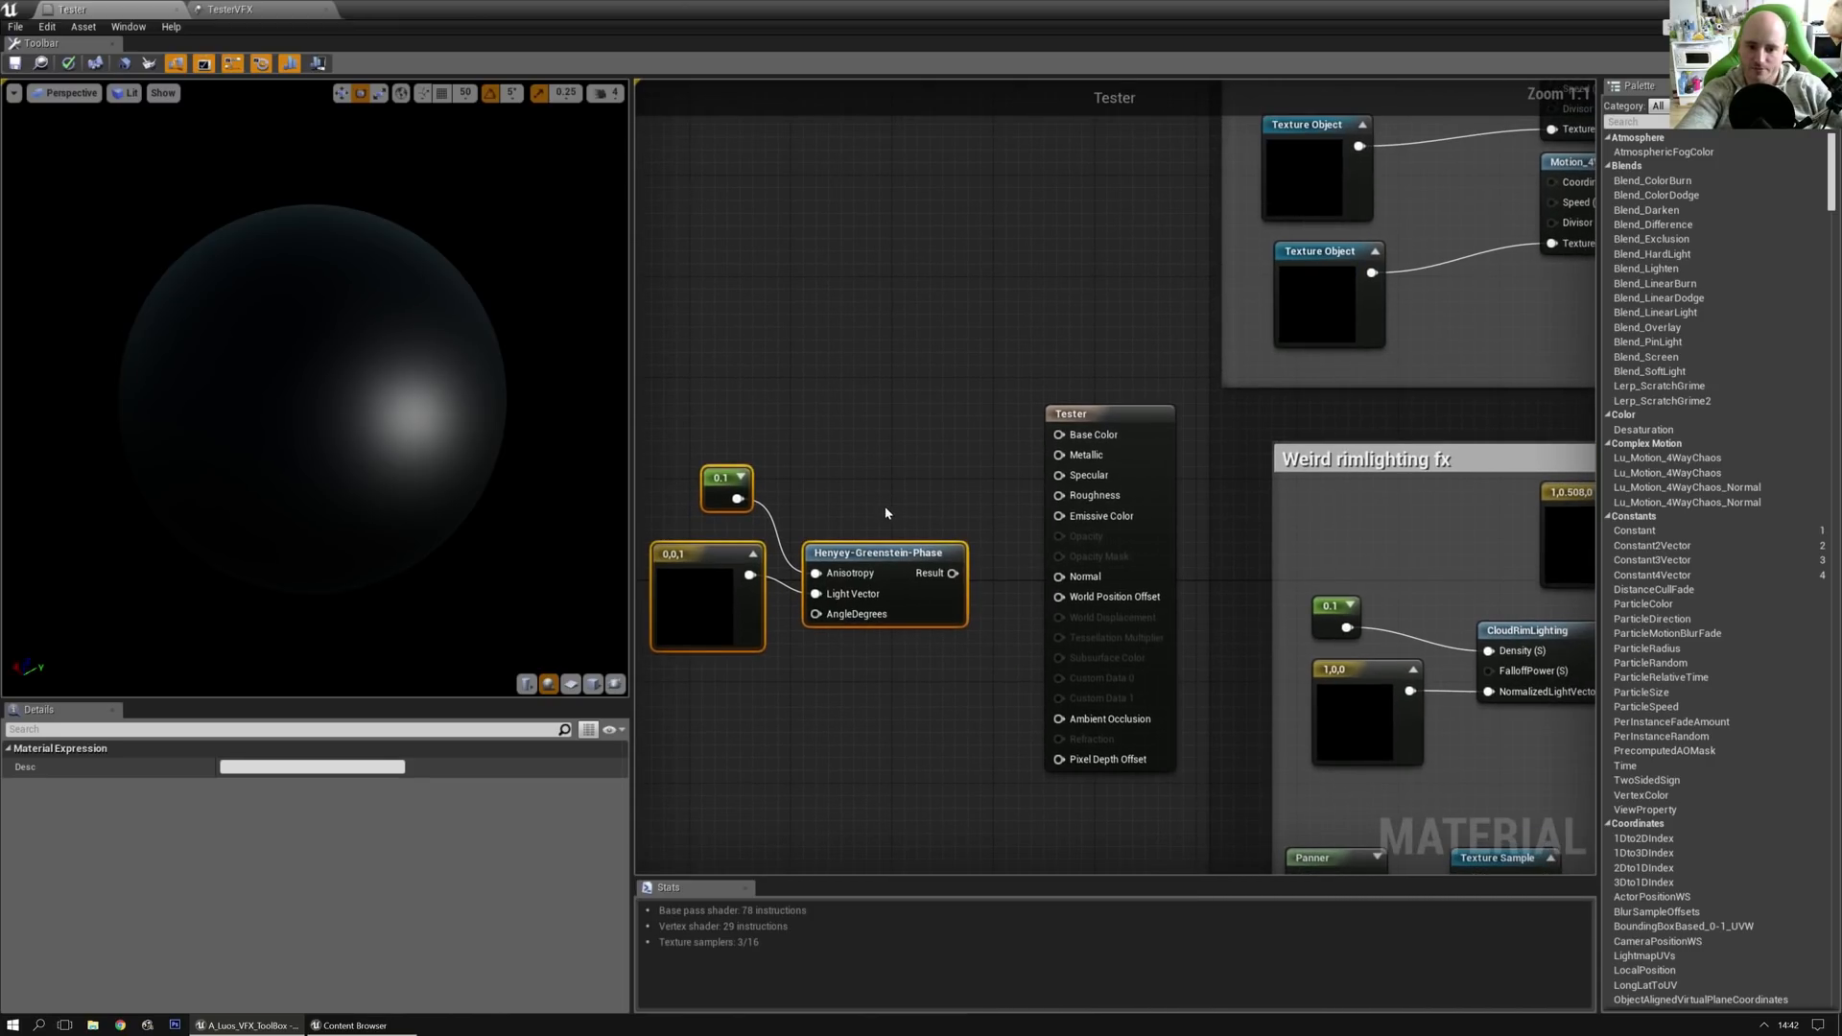
Step: Connect the Henyey-Greenstein-Phase Result to Tester's Emissive Color input and inspect the preview sphere
left_click(877, 536)
left_click_drag(970, 435, 749, 627)
left_click_drag(890, 561, 1059, 517)
left_click(897, 398)
left_click_drag(284, 532, 441, 480)
right_click_drag(832, 441, 919, 399)
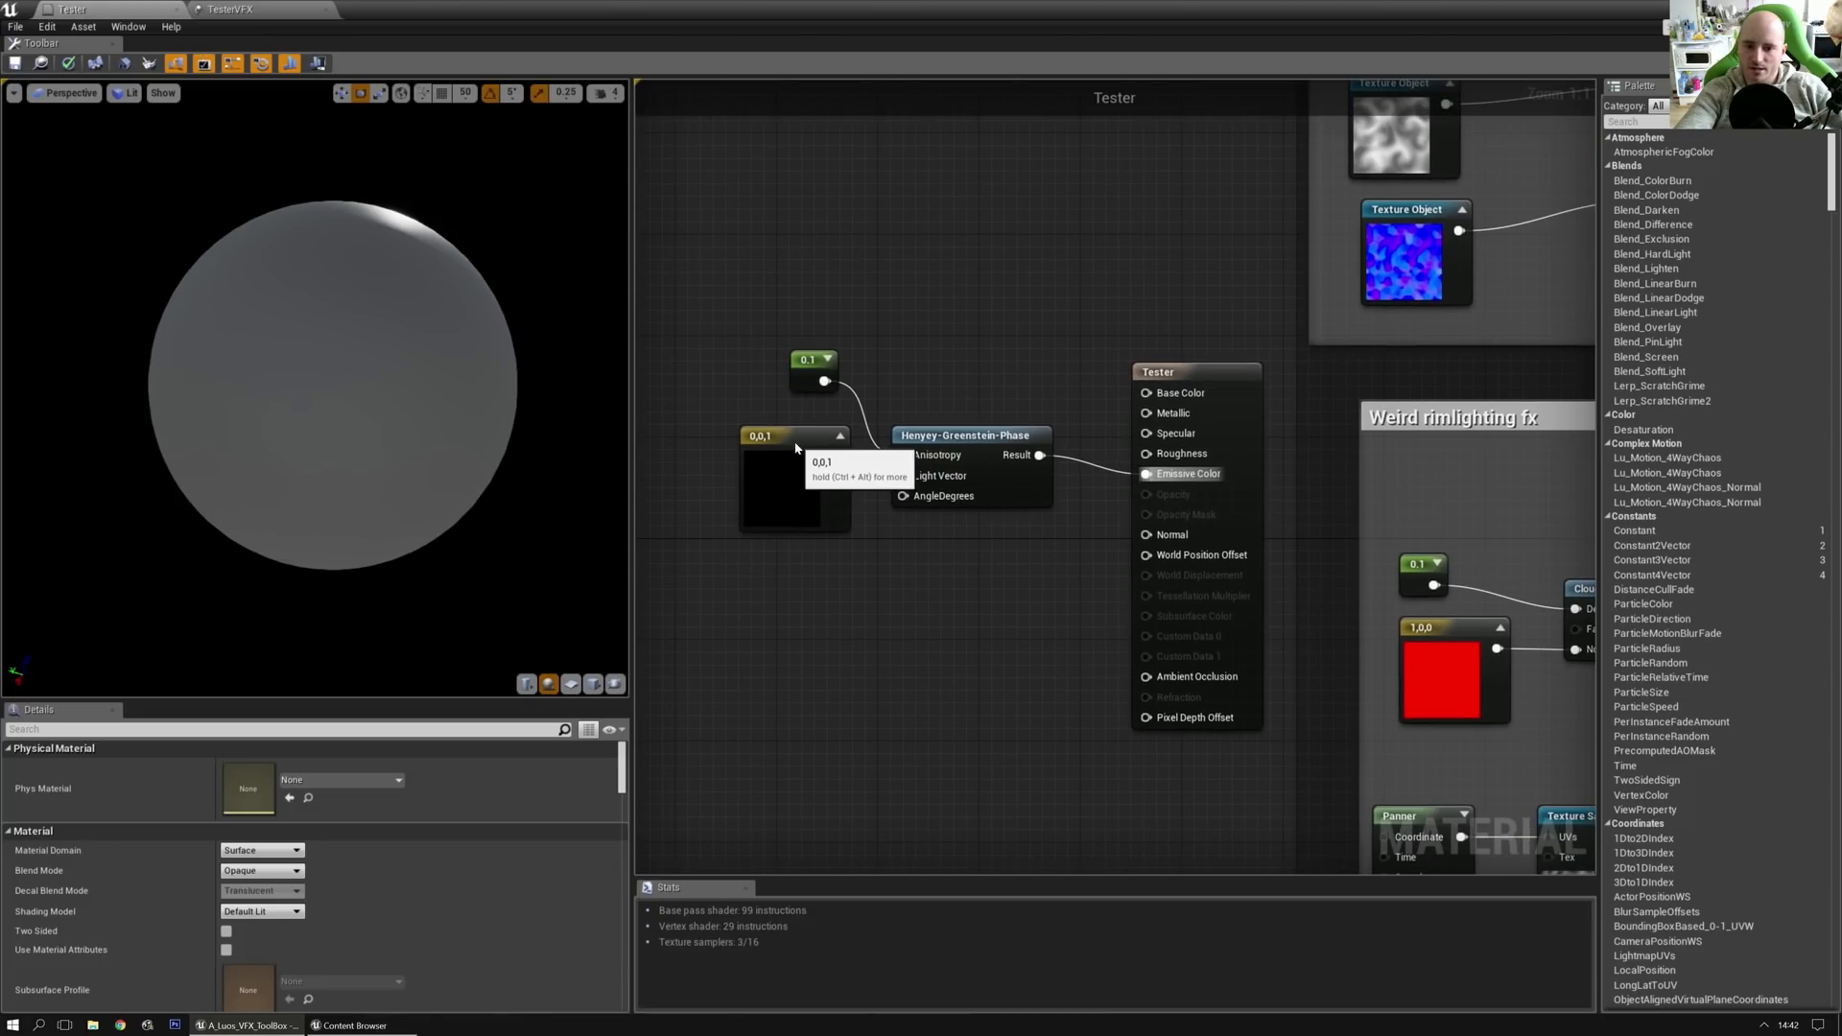
Step: Connect the Henyey-Greenstein-Phase Result to Tester's Base Color, remove its Emissive Color link and inspect the sphere
left_click_drag(788, 439, 788, 451)
left_click_drag(278, 393, 413, 384)
left_click_drag(1040, 455, 1146, 393)
left_click_drag(1146, 474, 578, 476)
mouse_move(403, 416)
left_mouse_down()
mouse_move(408, 461)
mouse_move(460, 509)
mouse_move(394, 427)
left_mouse_up()
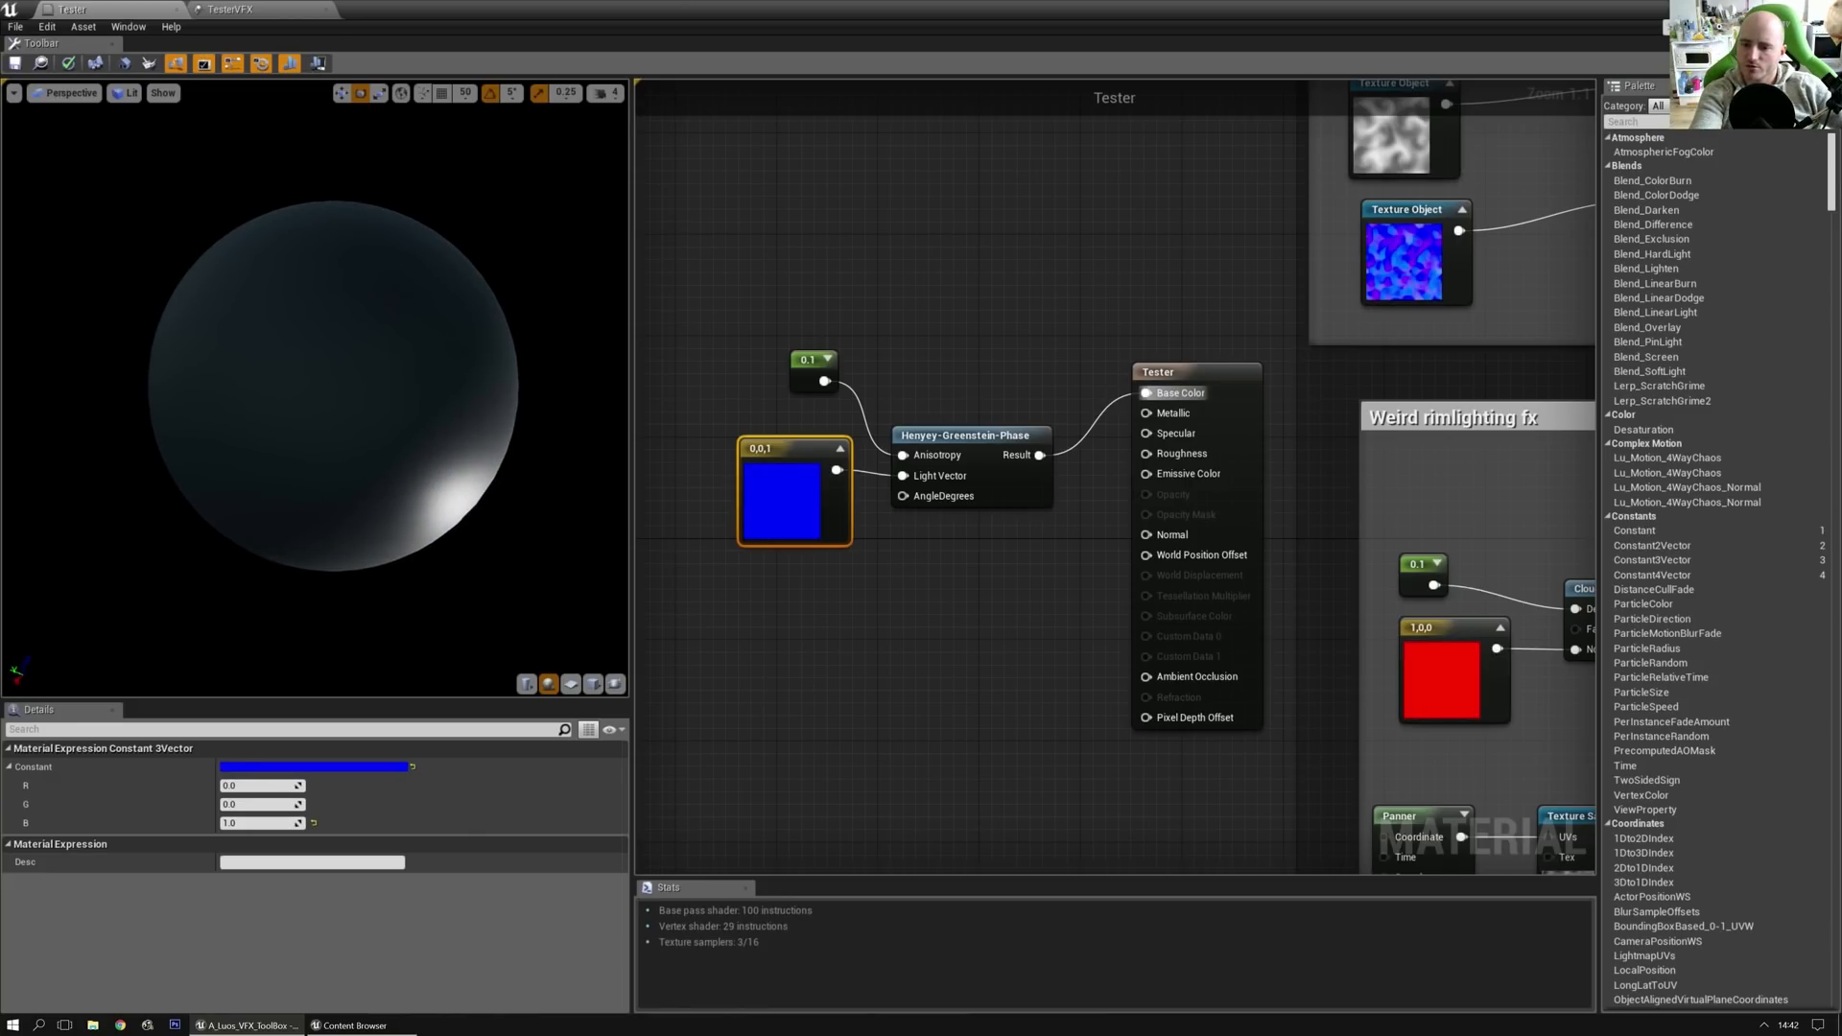
Step: Switch the preview to Unlit and set the Constant feeding Anisotropy to 0.75
left_click(126, 92)
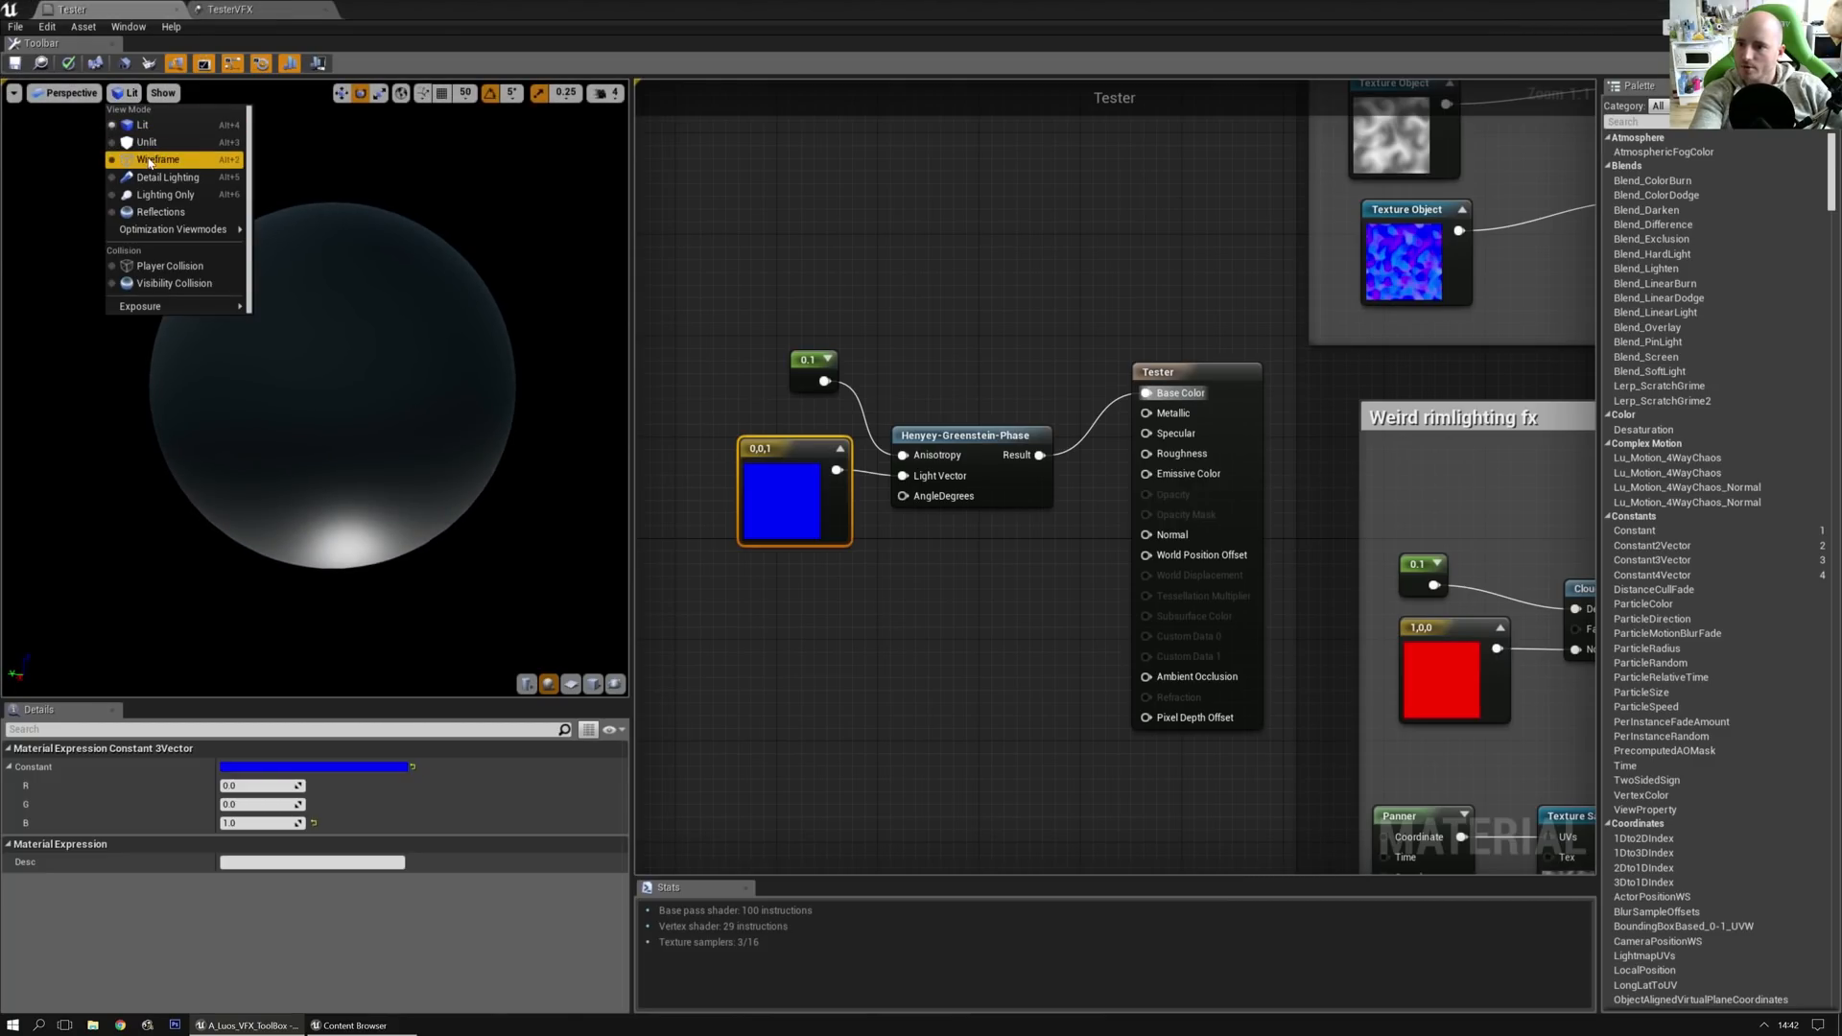
left_click(146, 142)
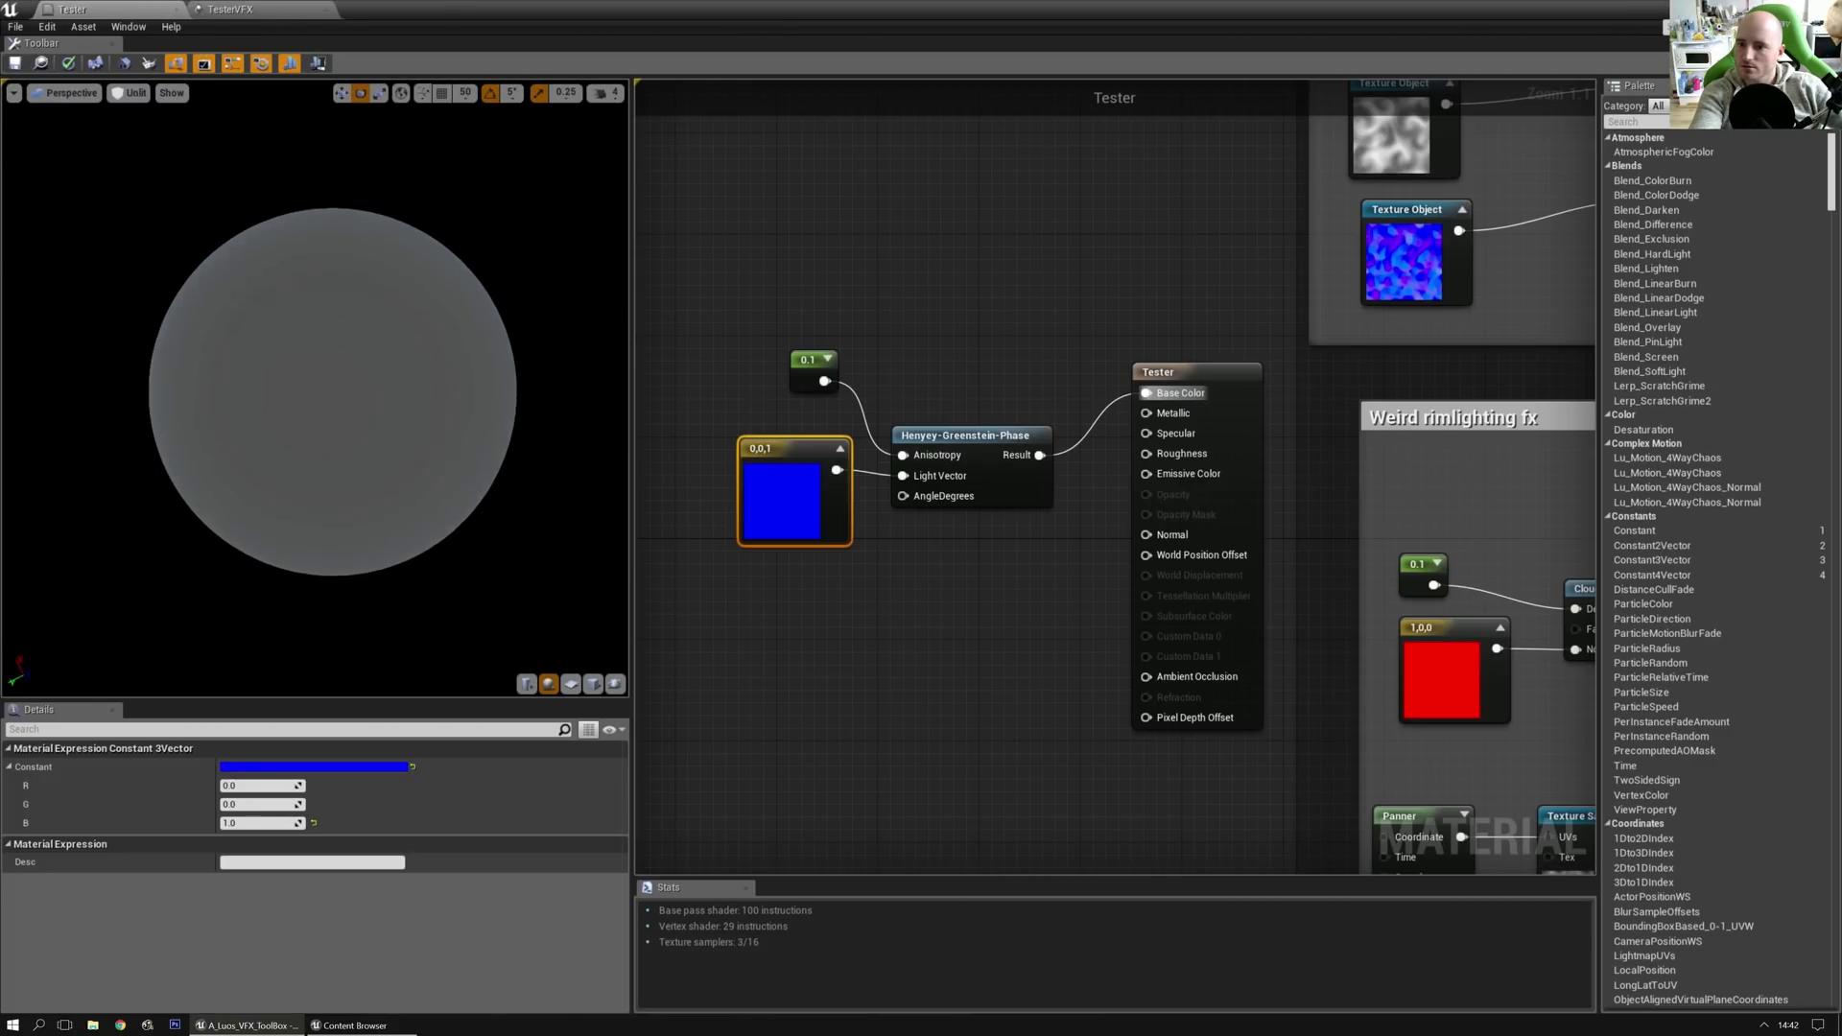
left_click(813, 365)
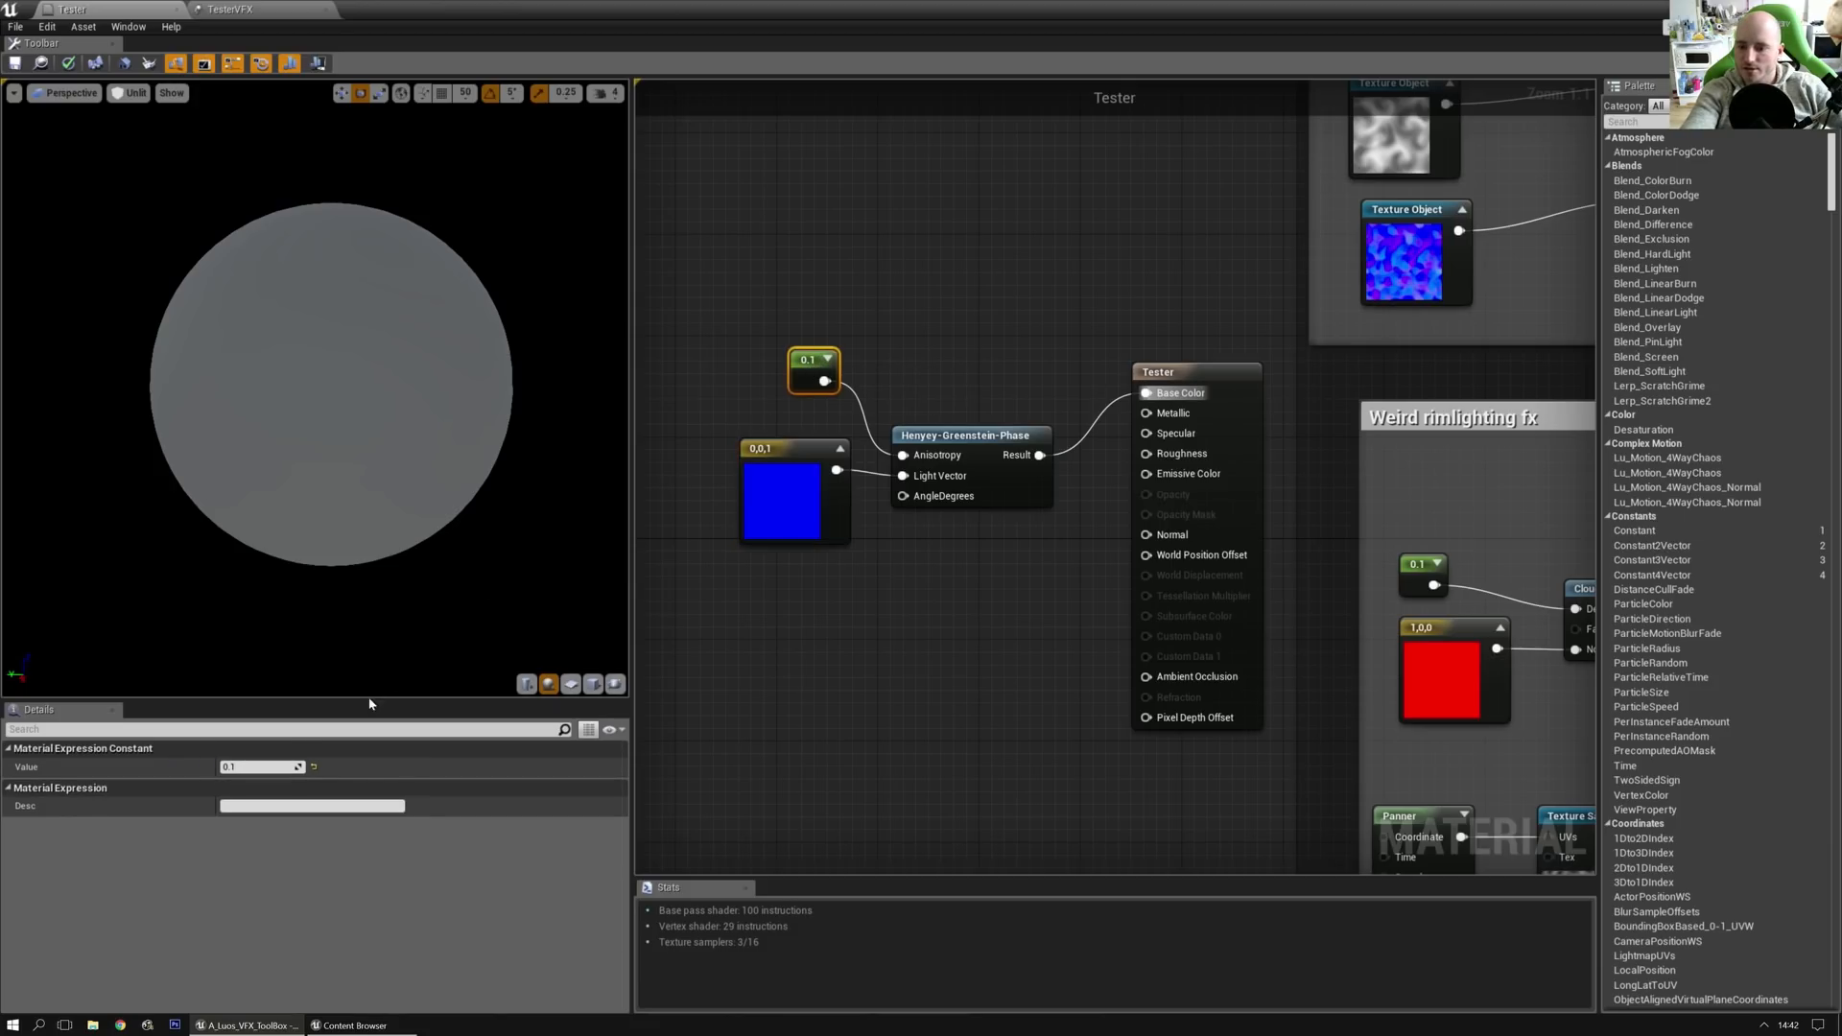
left_click(269, 765)
type("0.75")
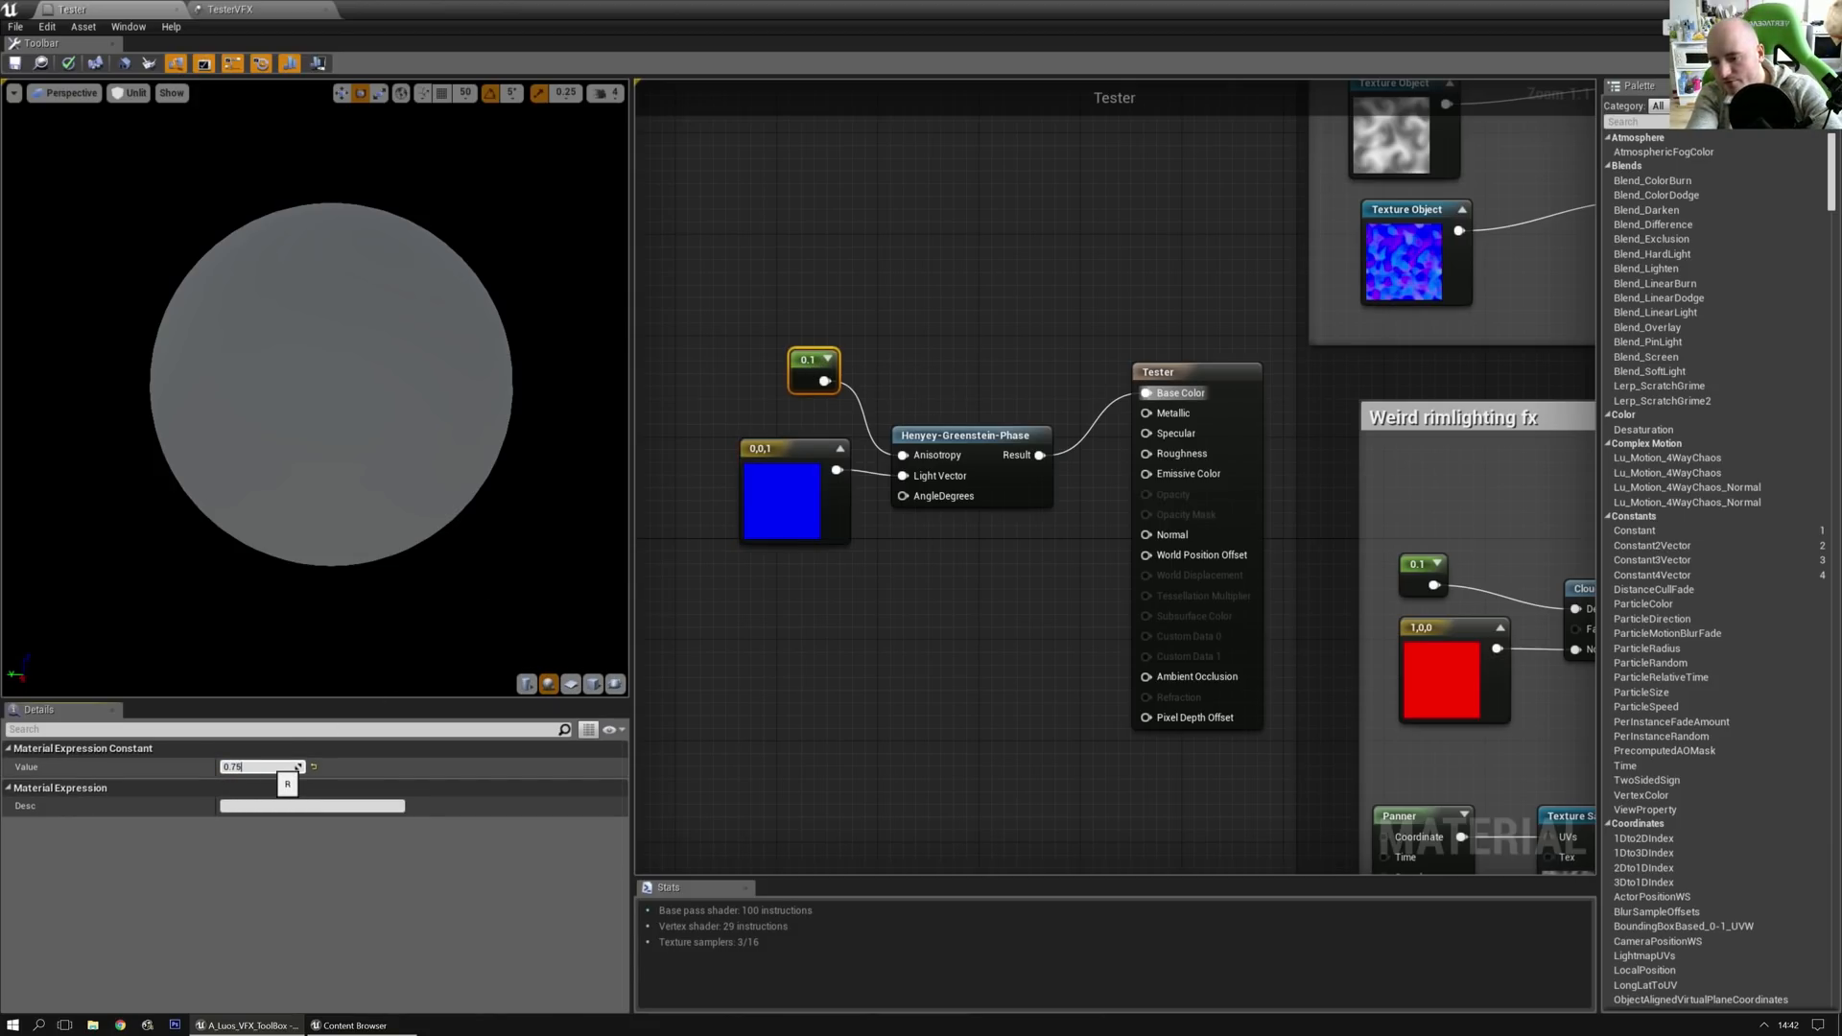
key("Return")
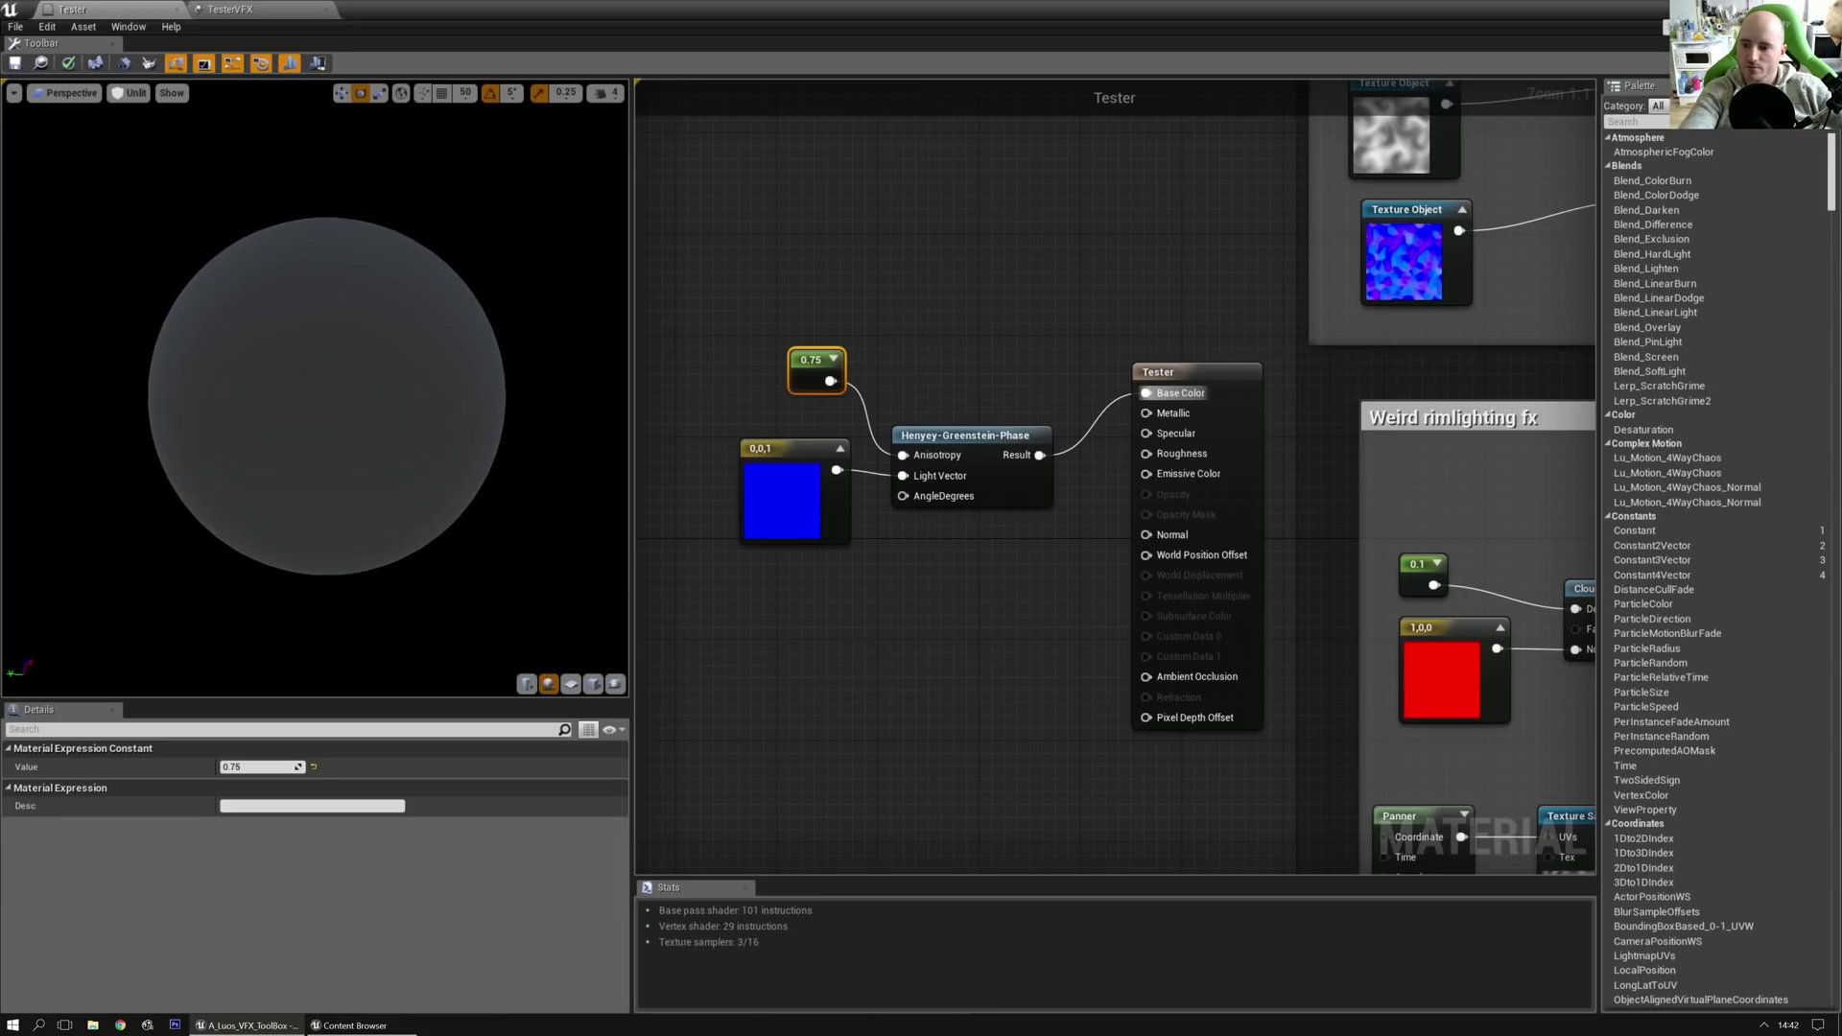
mouse_move(326, 401)
left_mouse_down()
mouse_move(326, 307)
mouse_move(356, 458)
left_mouse_up()
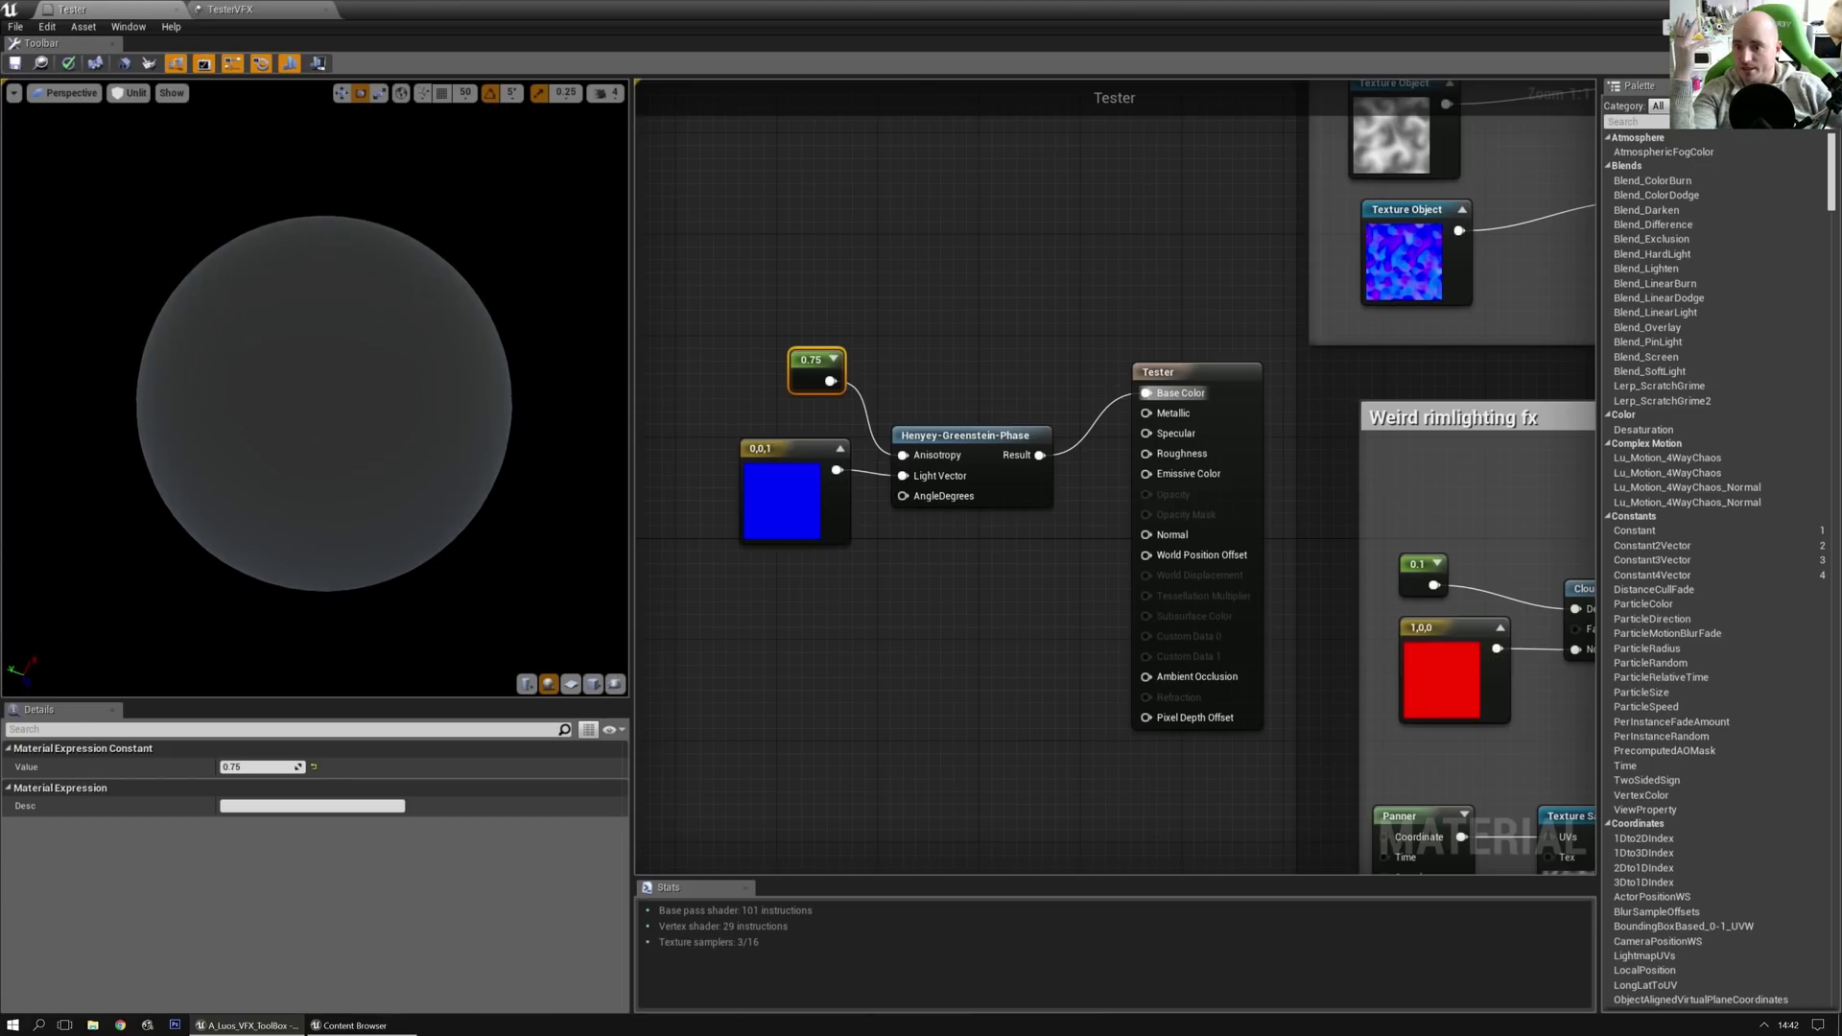
Step: Set the Light Vector constant to 1,0,0 and inspect the unlit preview sphere from several angles
left_click(768, 449)
left_click(258, 785)
type("1")
key("Tab")
key("Tab")
type("0")
key("Return")
left_click_drag(347, 397, 307, 451)
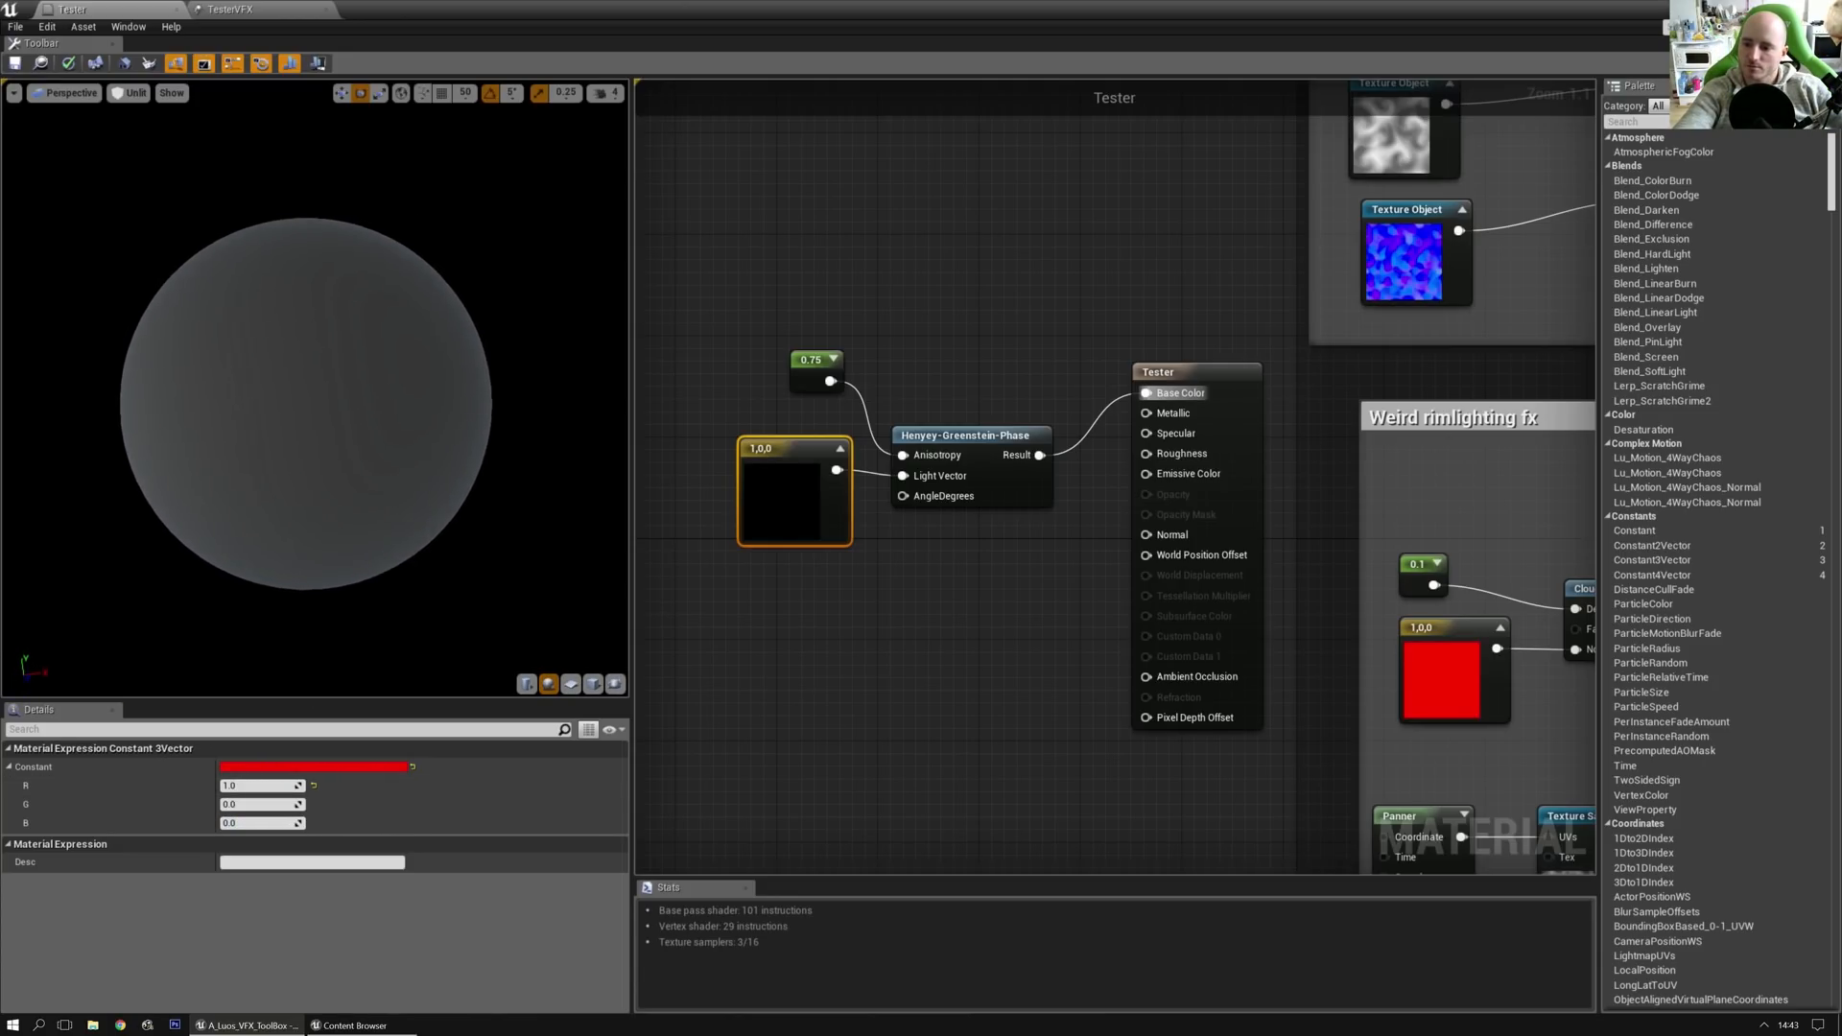
left_click_drag(417, 231, 552, 233)
left_click_drag(329, 385, 413, 422)
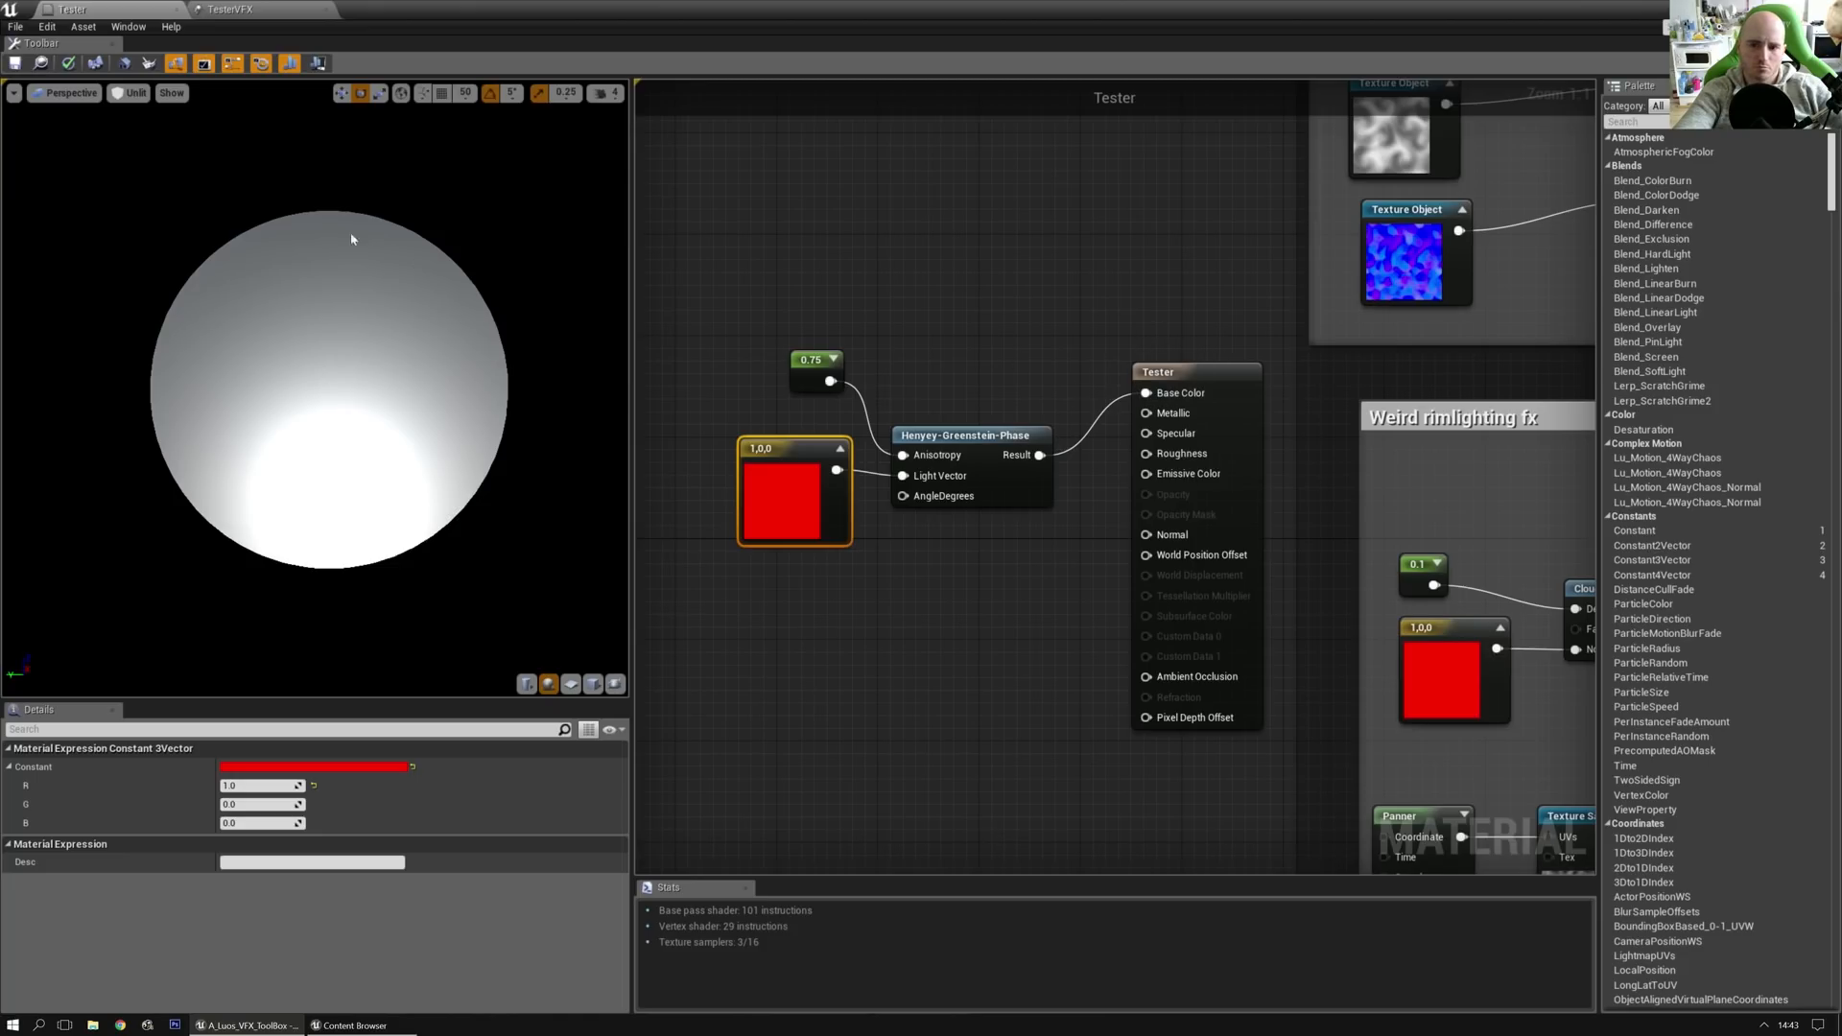
Step: Switch the preview back to Lit and inspect the sphere's anisotropic shading from another angle
left_click(130, 92)
left_click(139, 131)
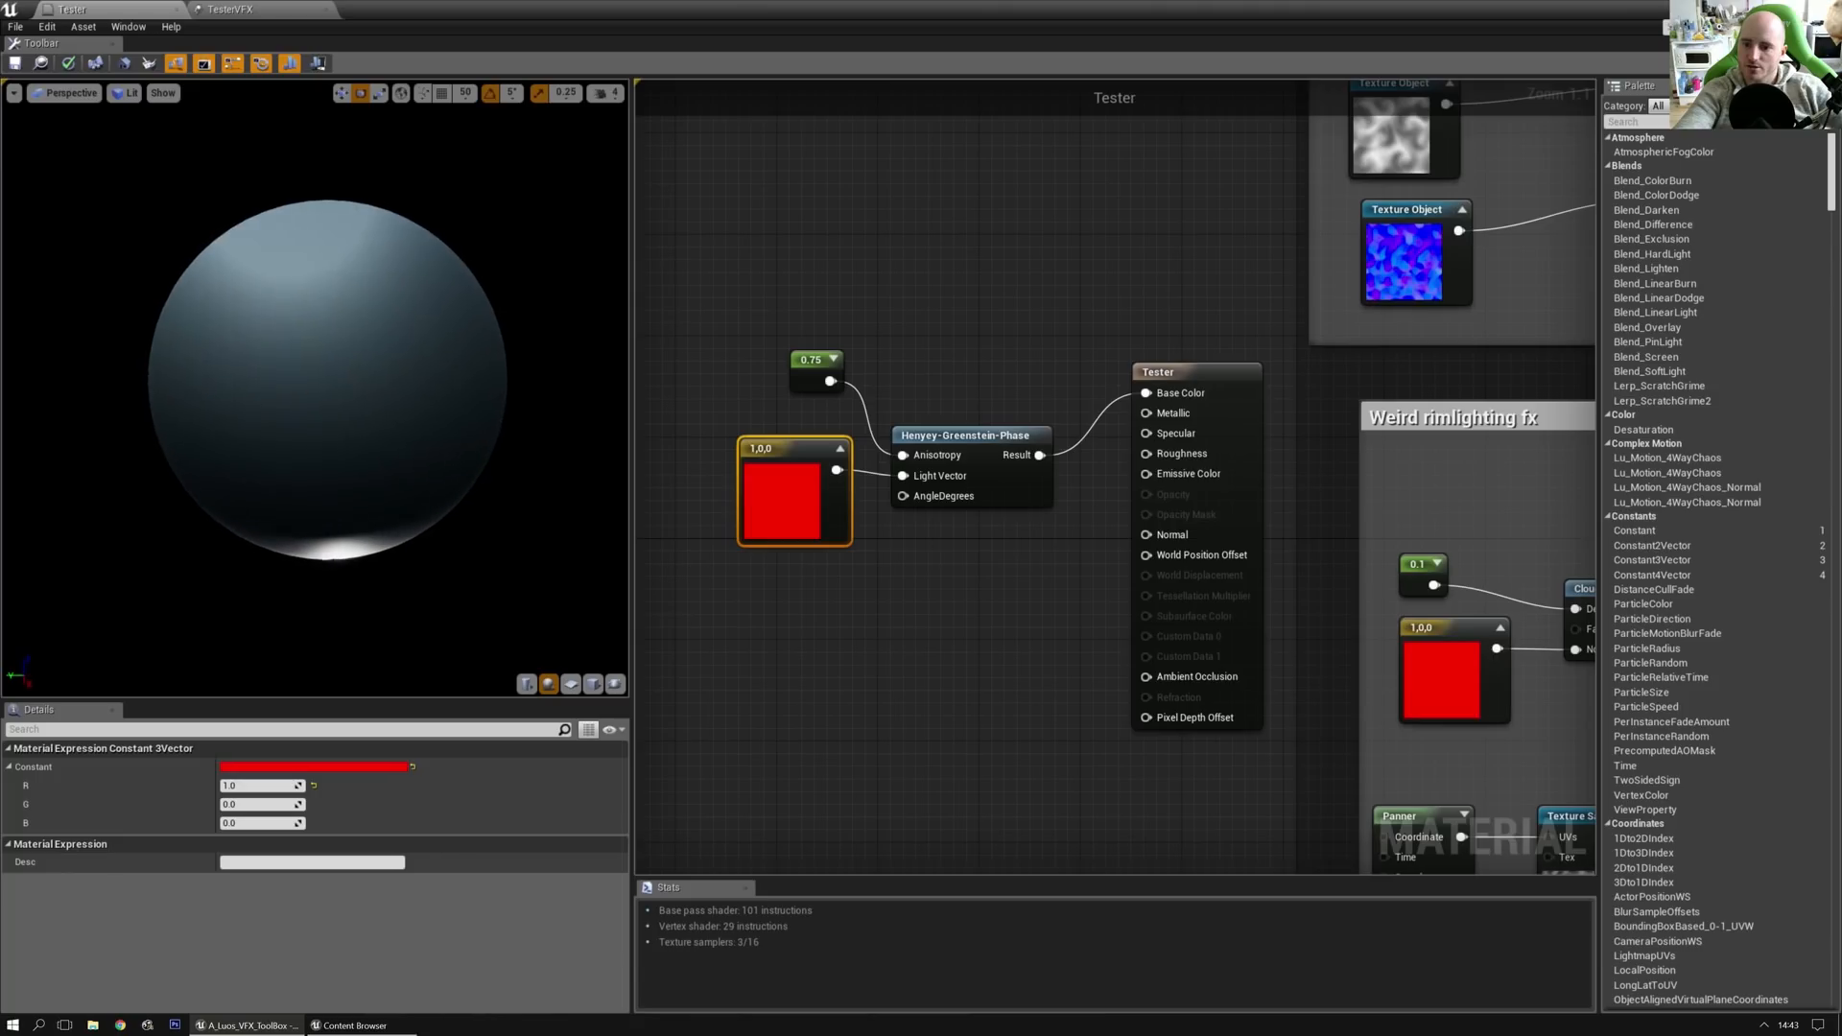
mouse_move(333, 422)
left_mouse_down()
mouse_move(309, 321)
mouse_move(331, 384)
mouse_move(409, 324)
left_mouse_up()
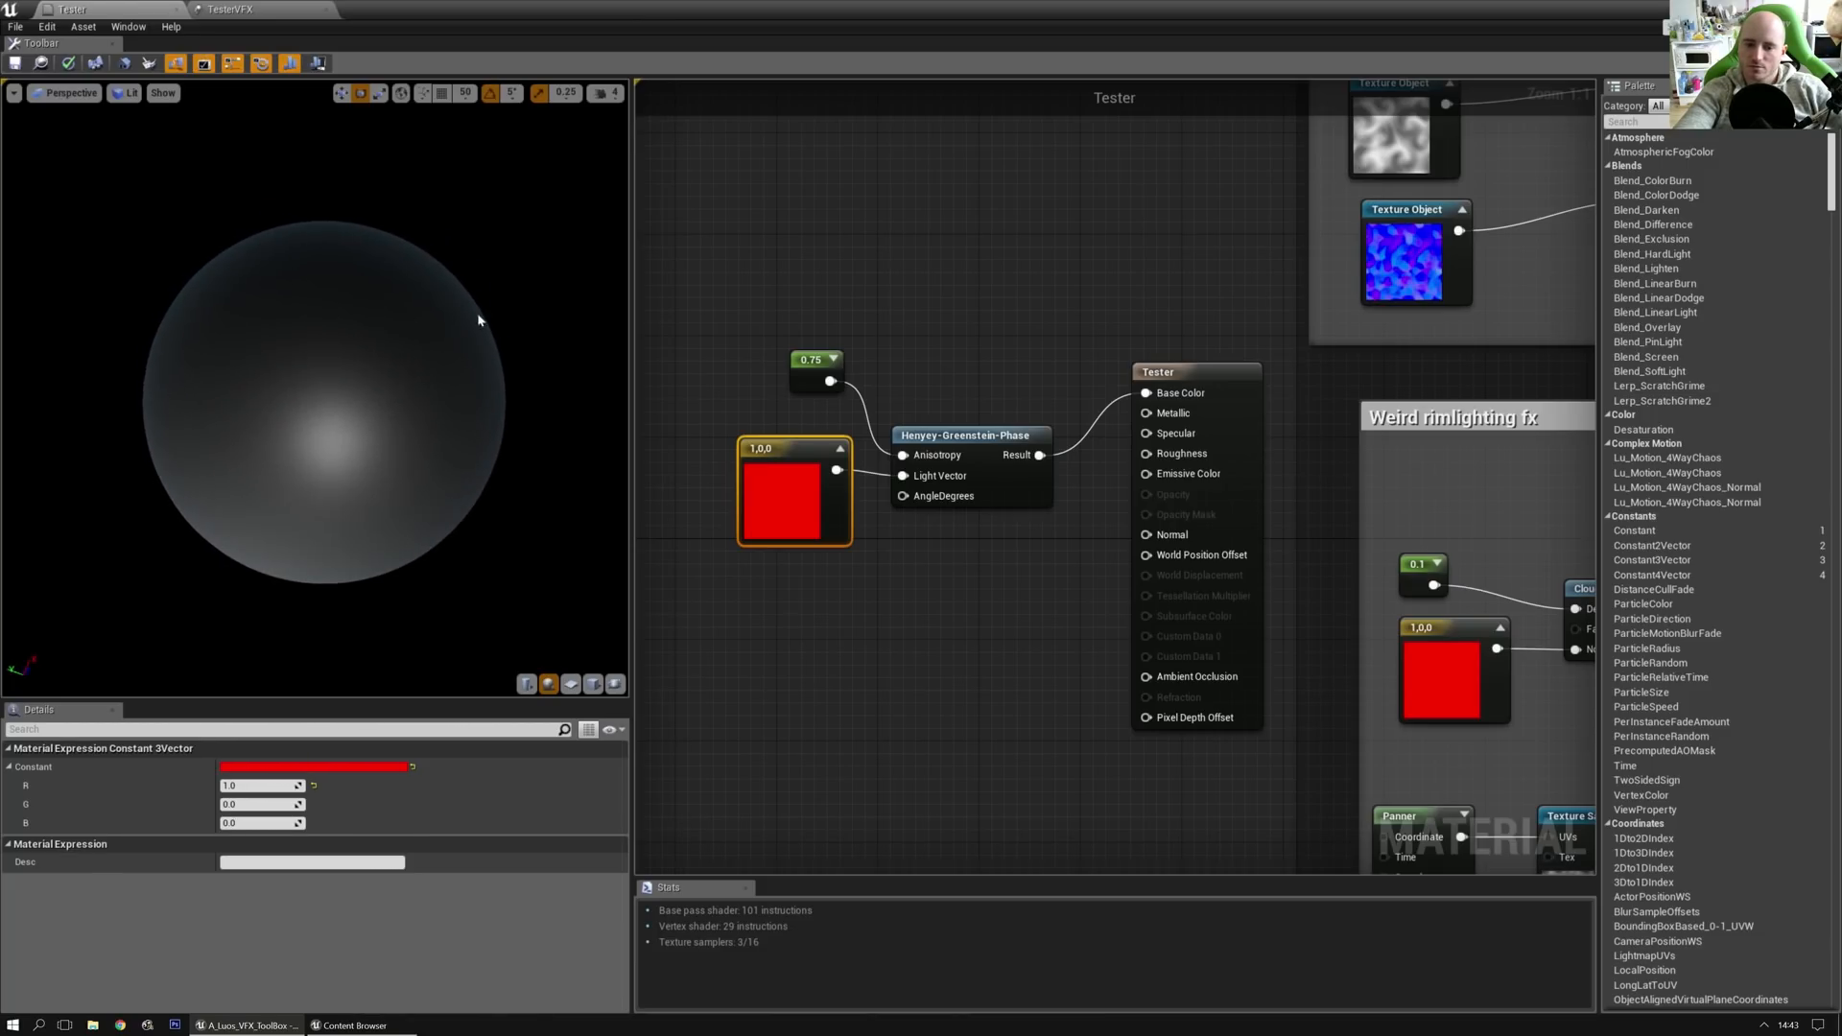
Step: Delete the pasted 0.75 Constant, 1,0,0 vector and Henyey-Greenstein-Phase node in front of Tester
left_click_drag(714, 299, 992, 617)
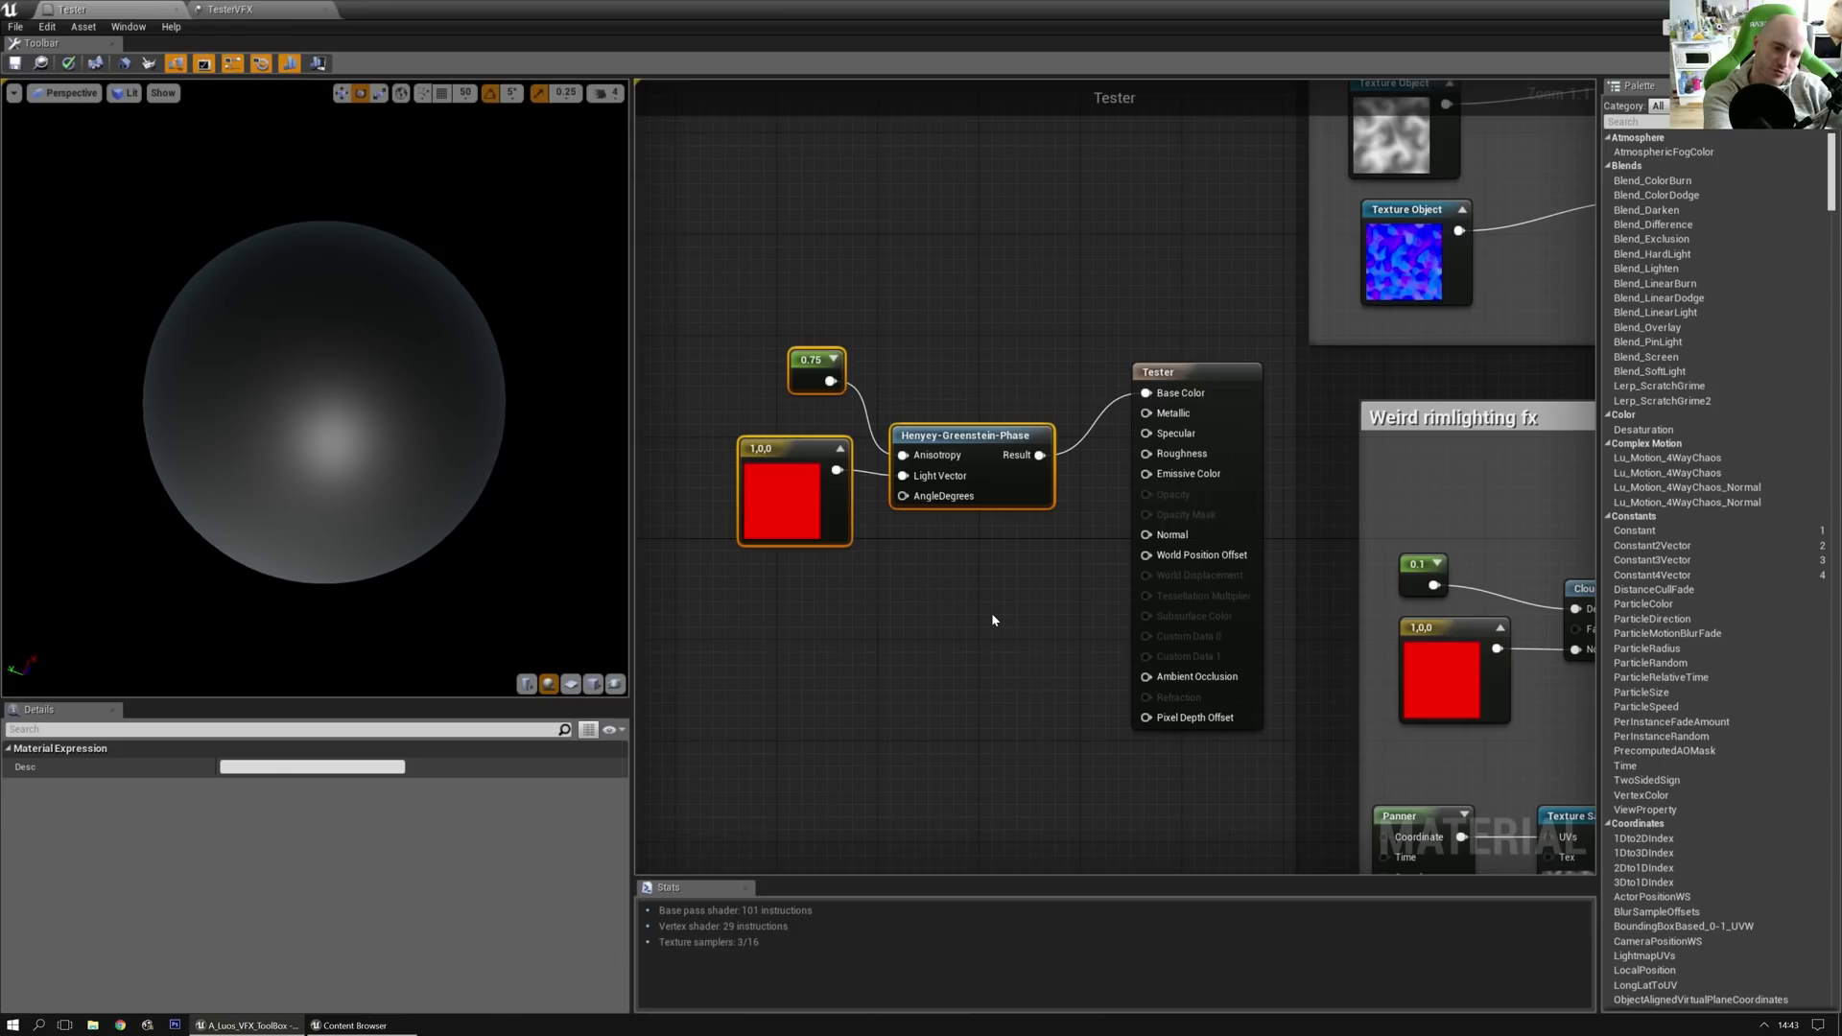
key("Delete")
Step: Look over all commented function groups in the material graph, from Motion 4 way to Anistrophy
scroll(993, 619, "down", 8)
scroll(1265, 643, "up", 4)
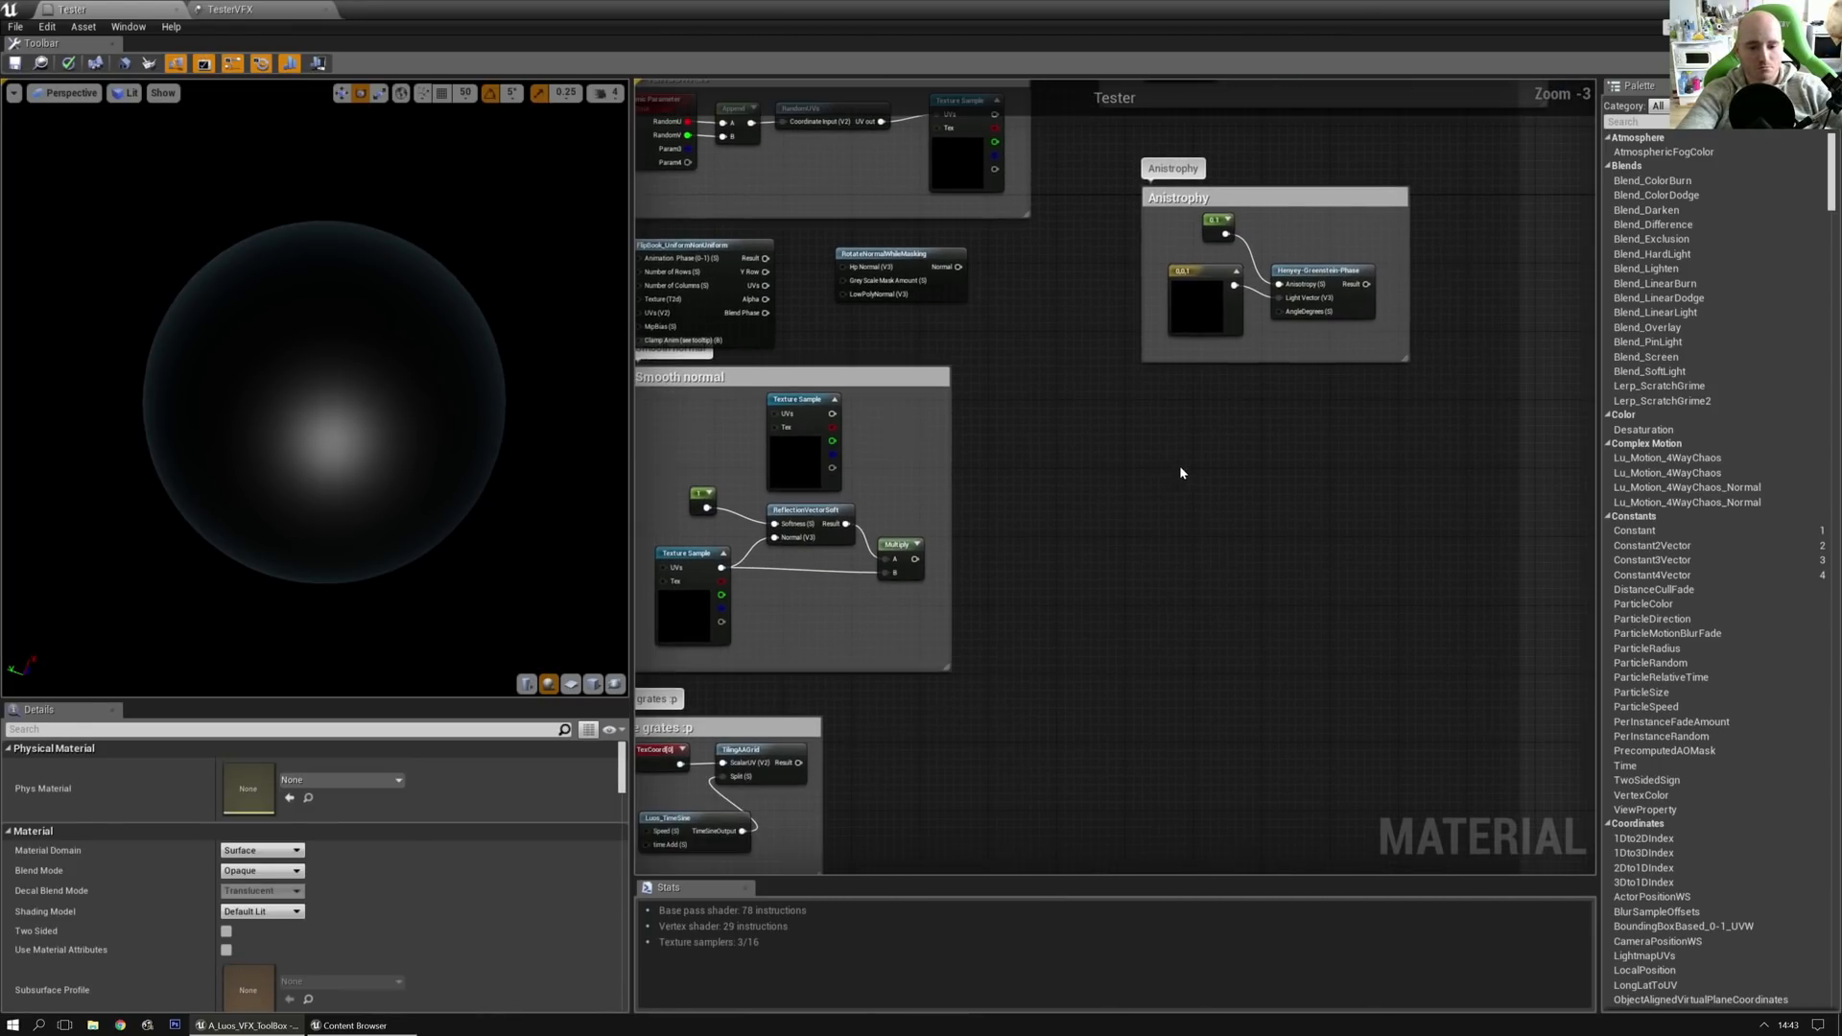
right_click_drag(1179, 462, 1200, 516)
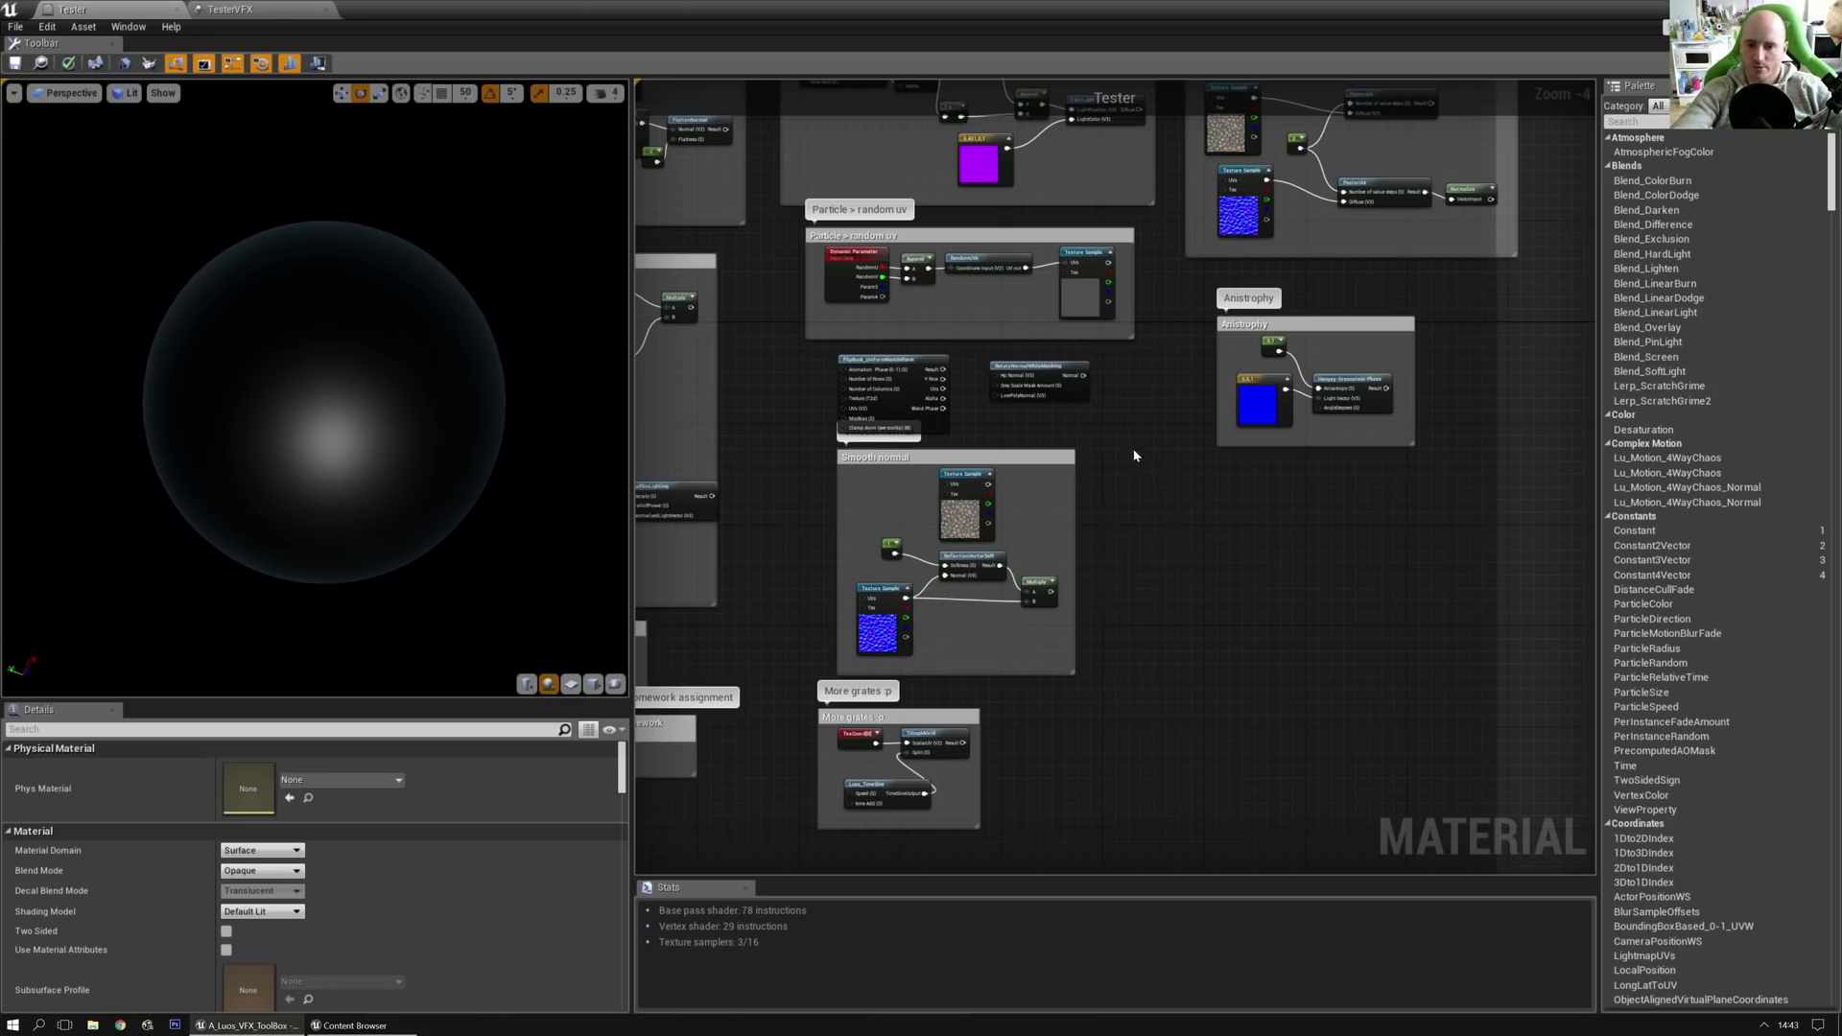
scroll(1325, 537, "down", 2)
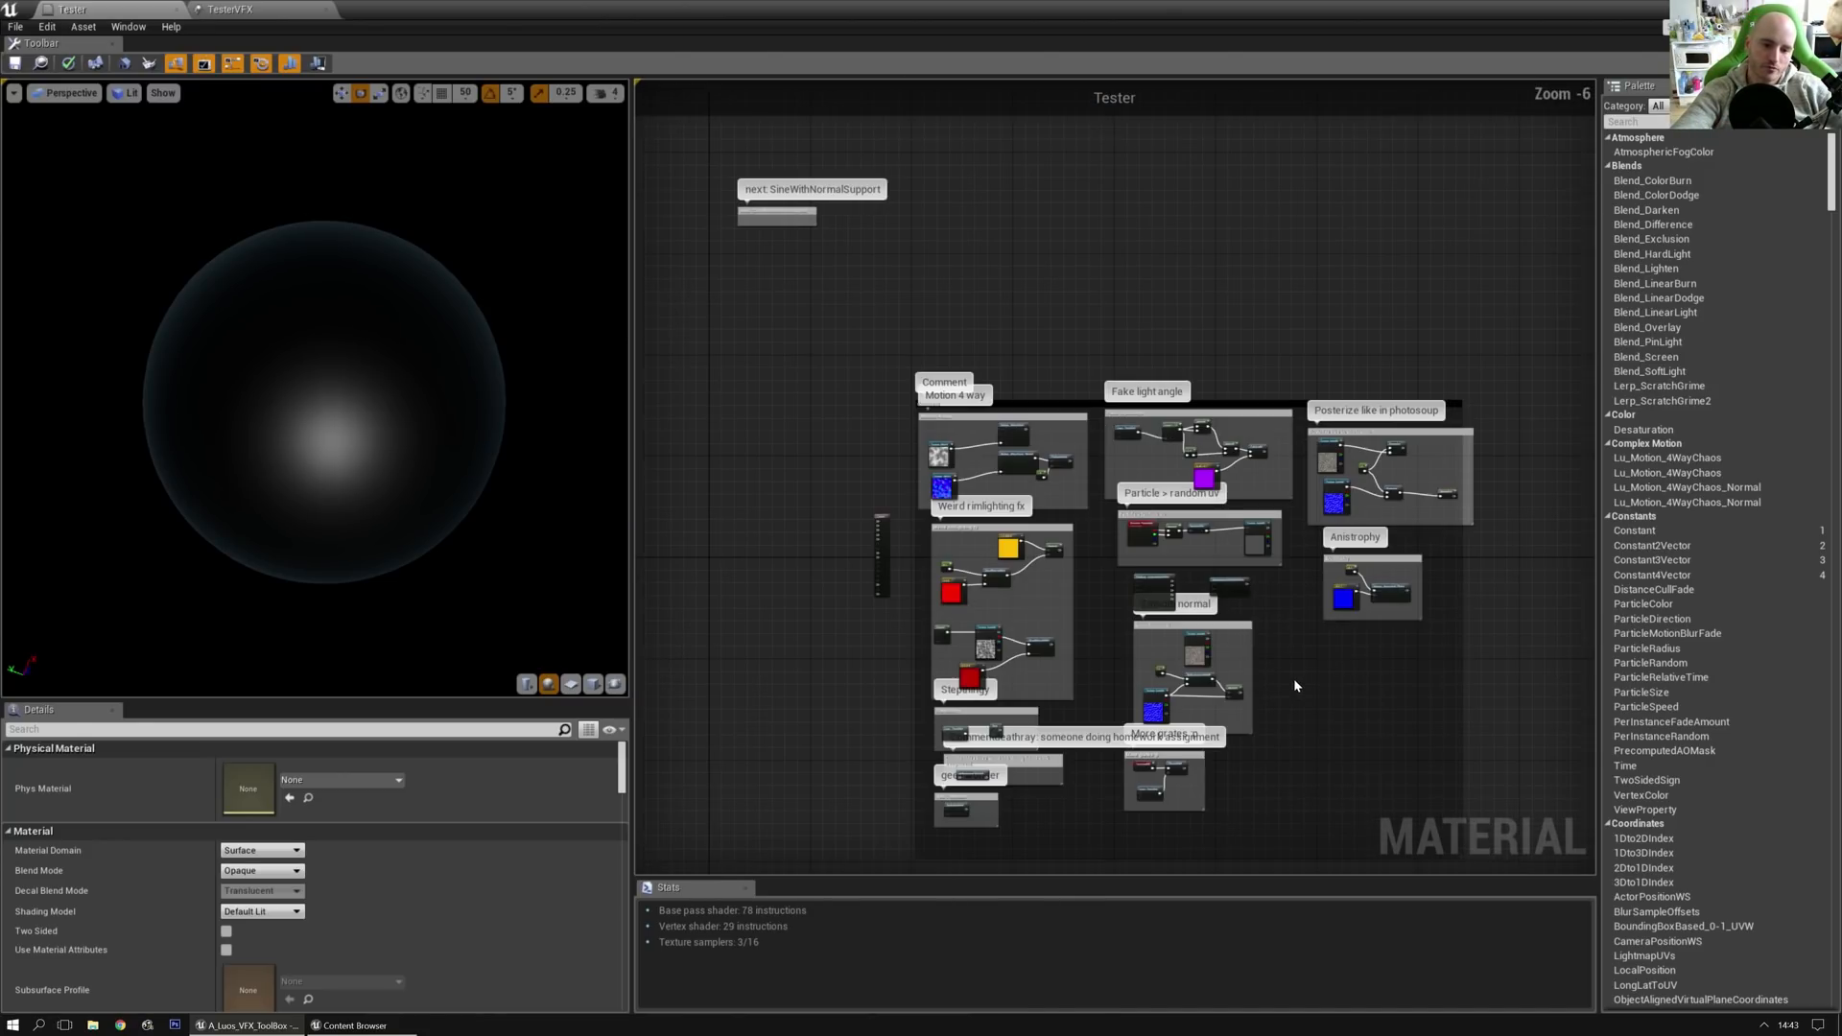
scroll(1229, 579, "up", 1)
right_click_drag(1206, 366, 1139, 781)
scroll(1139, 777, "down", 4)
right_click_drag(1003, 164, 941, 405)
scroll(963, 164, "up", 3)
scroll(1078, 458, "up", 2)
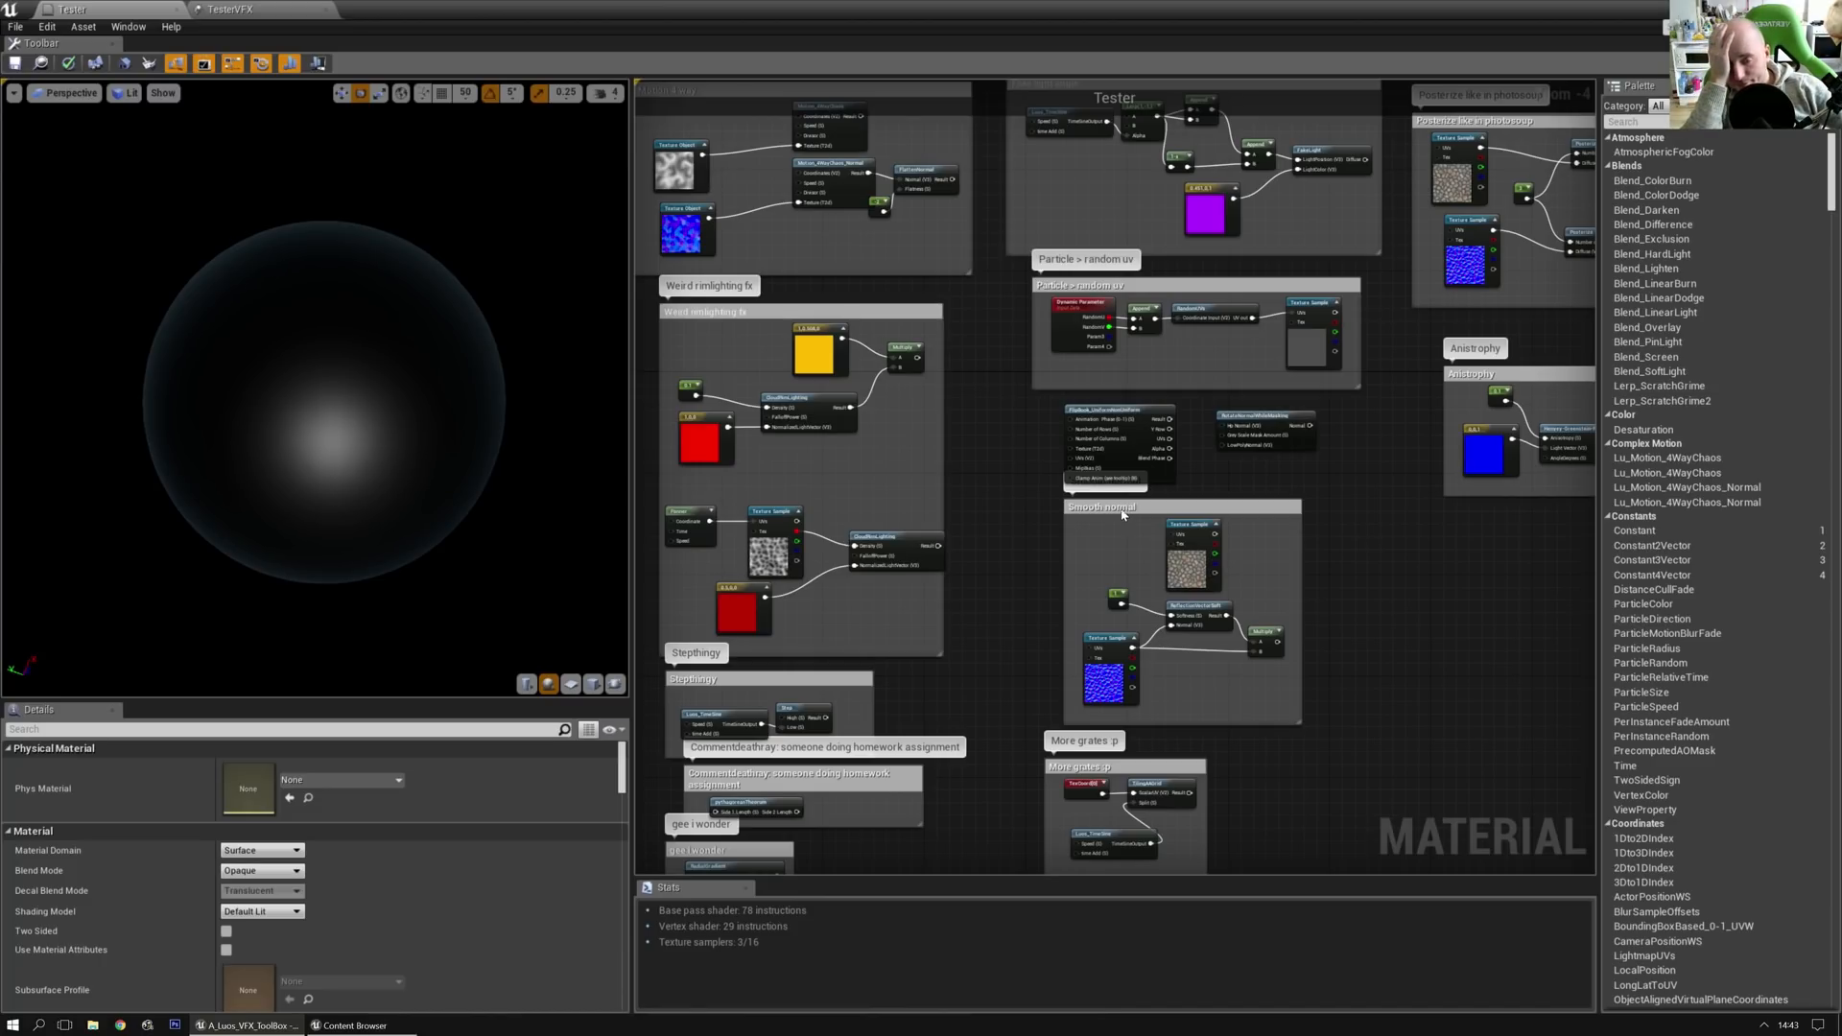
scroll(1219, 256, "down", 2)
right_click_drag(1218, 257, 1124, 992)
right_click_drag(1073, 692, 1064, 369)
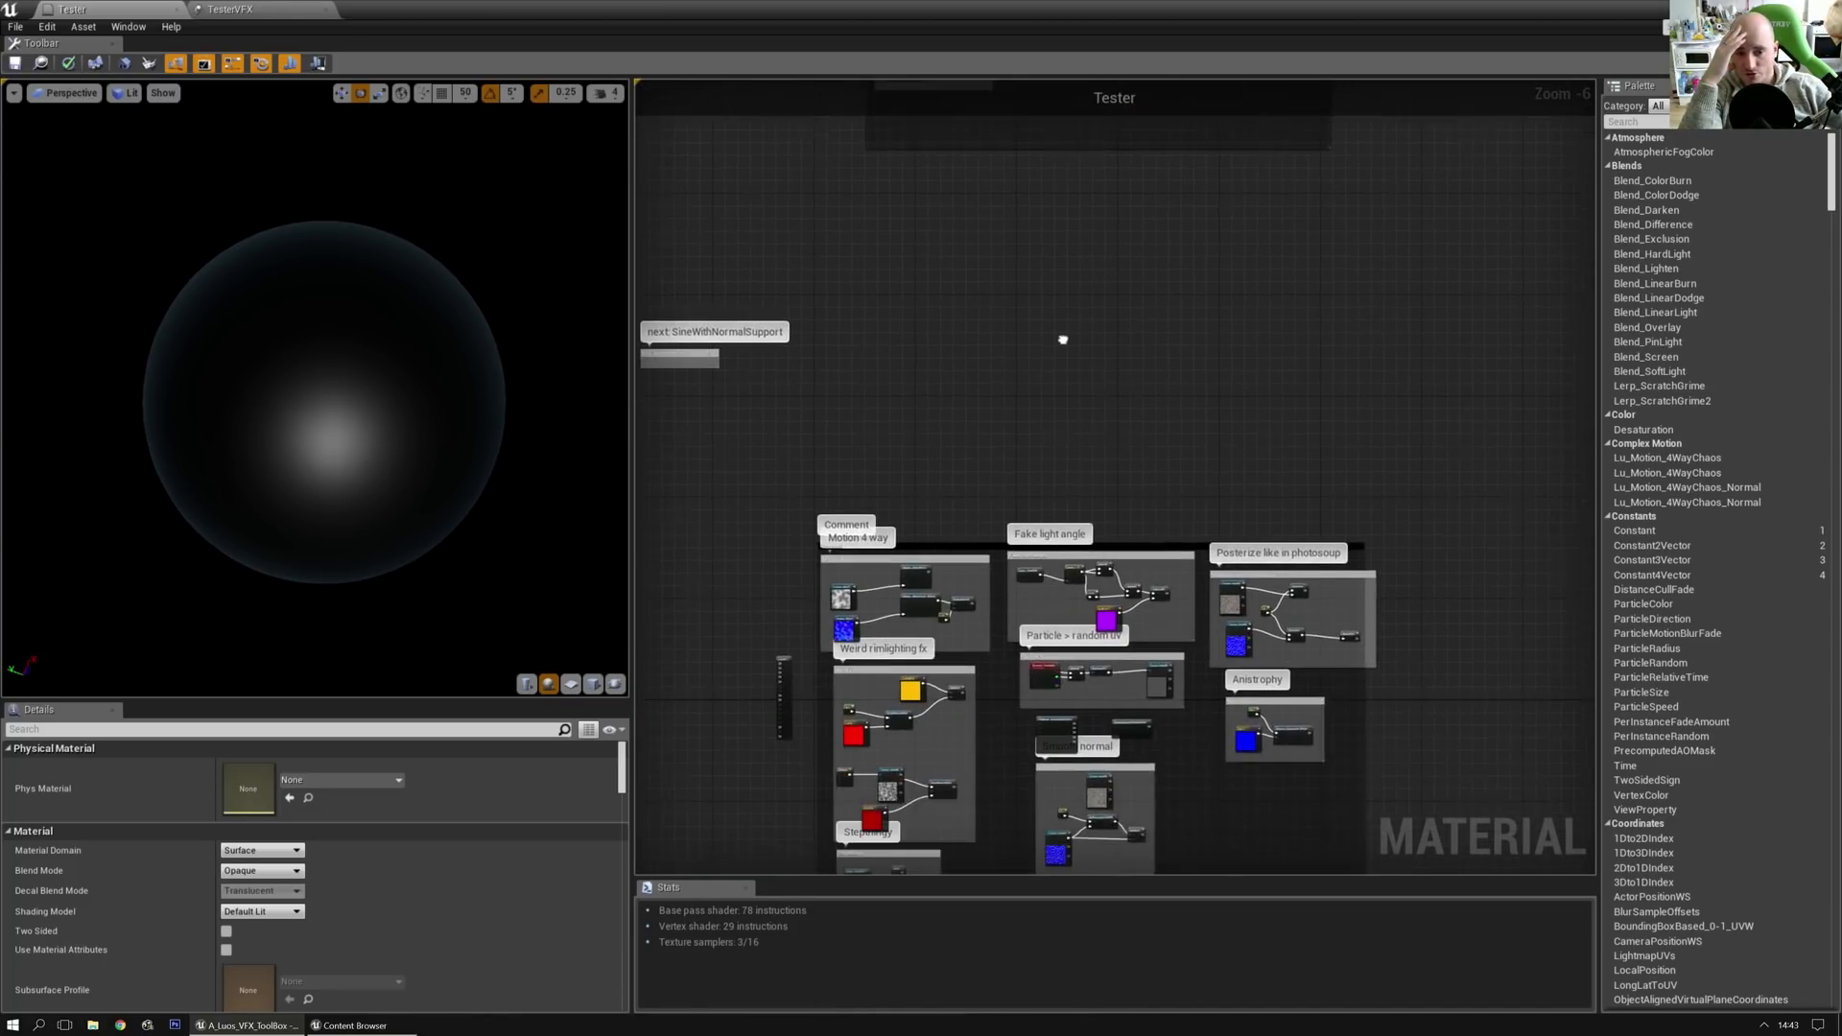
scroll(1020, 473, "up", 1)
right_click_drag(1020, 473, 987, 176)
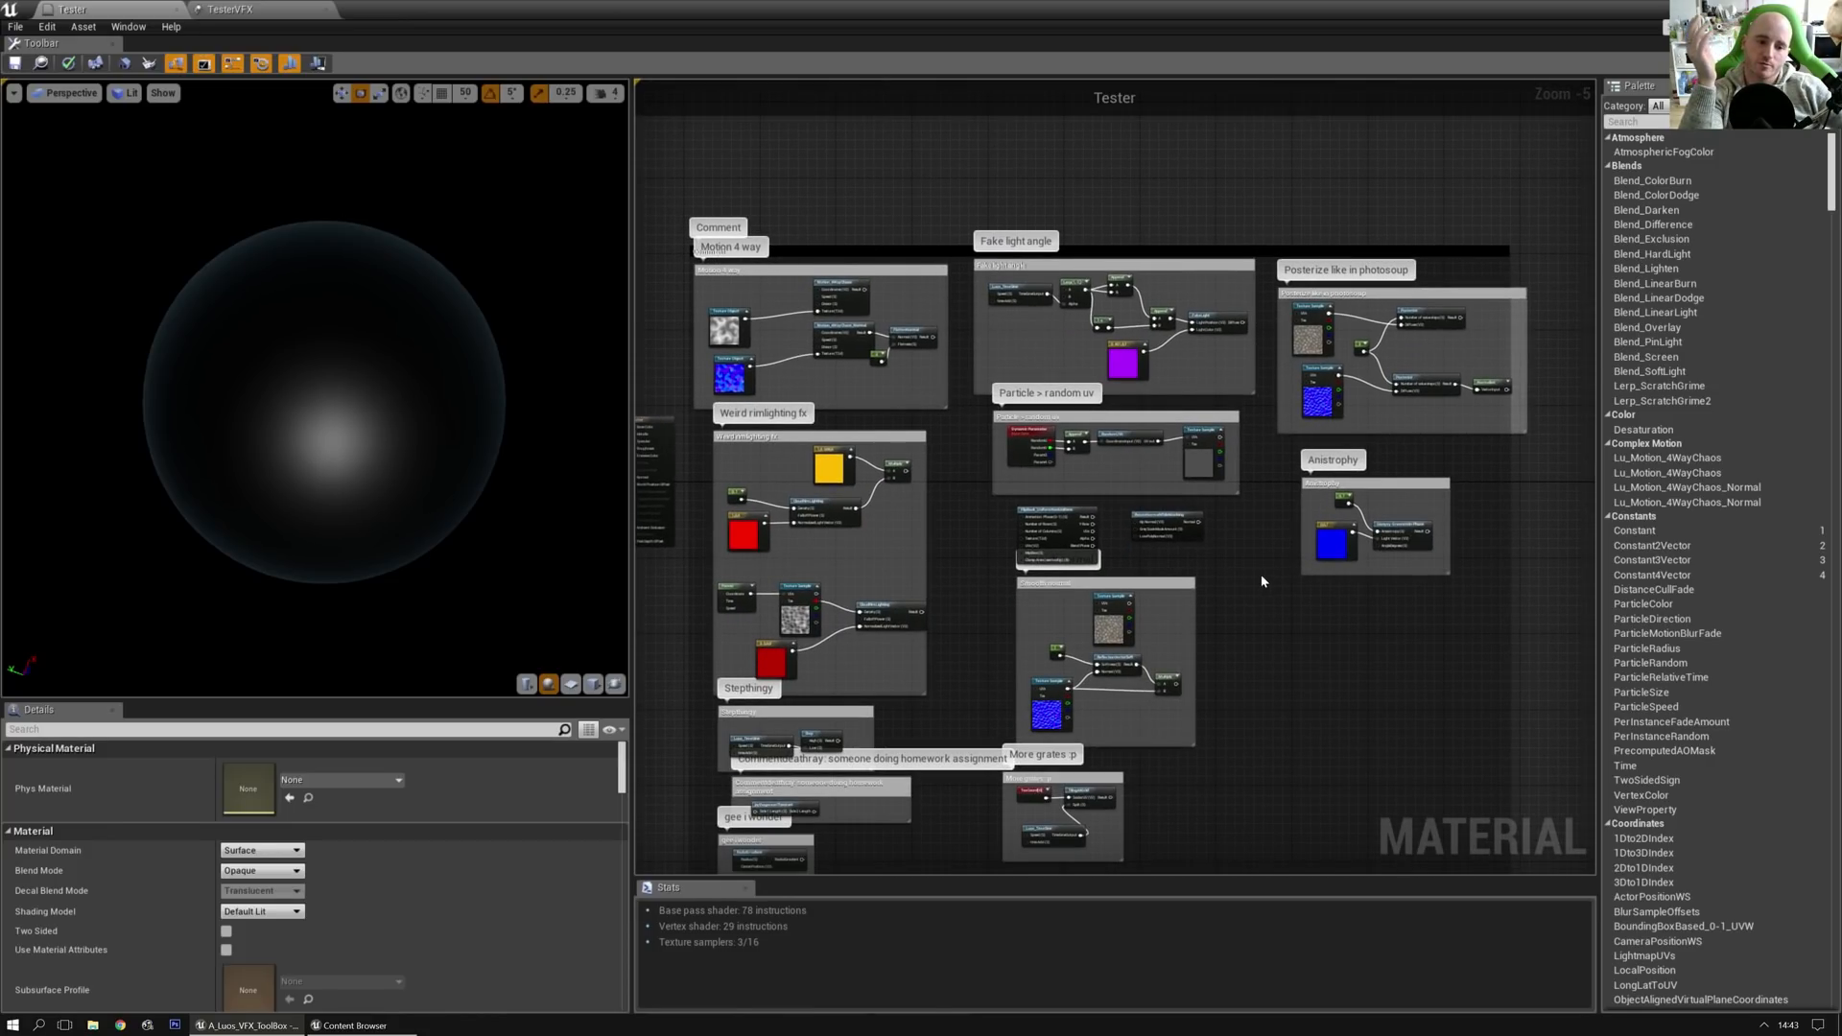
scroll(1276, 549, "up", 2)
scroll(1276, 548, "down", 1)
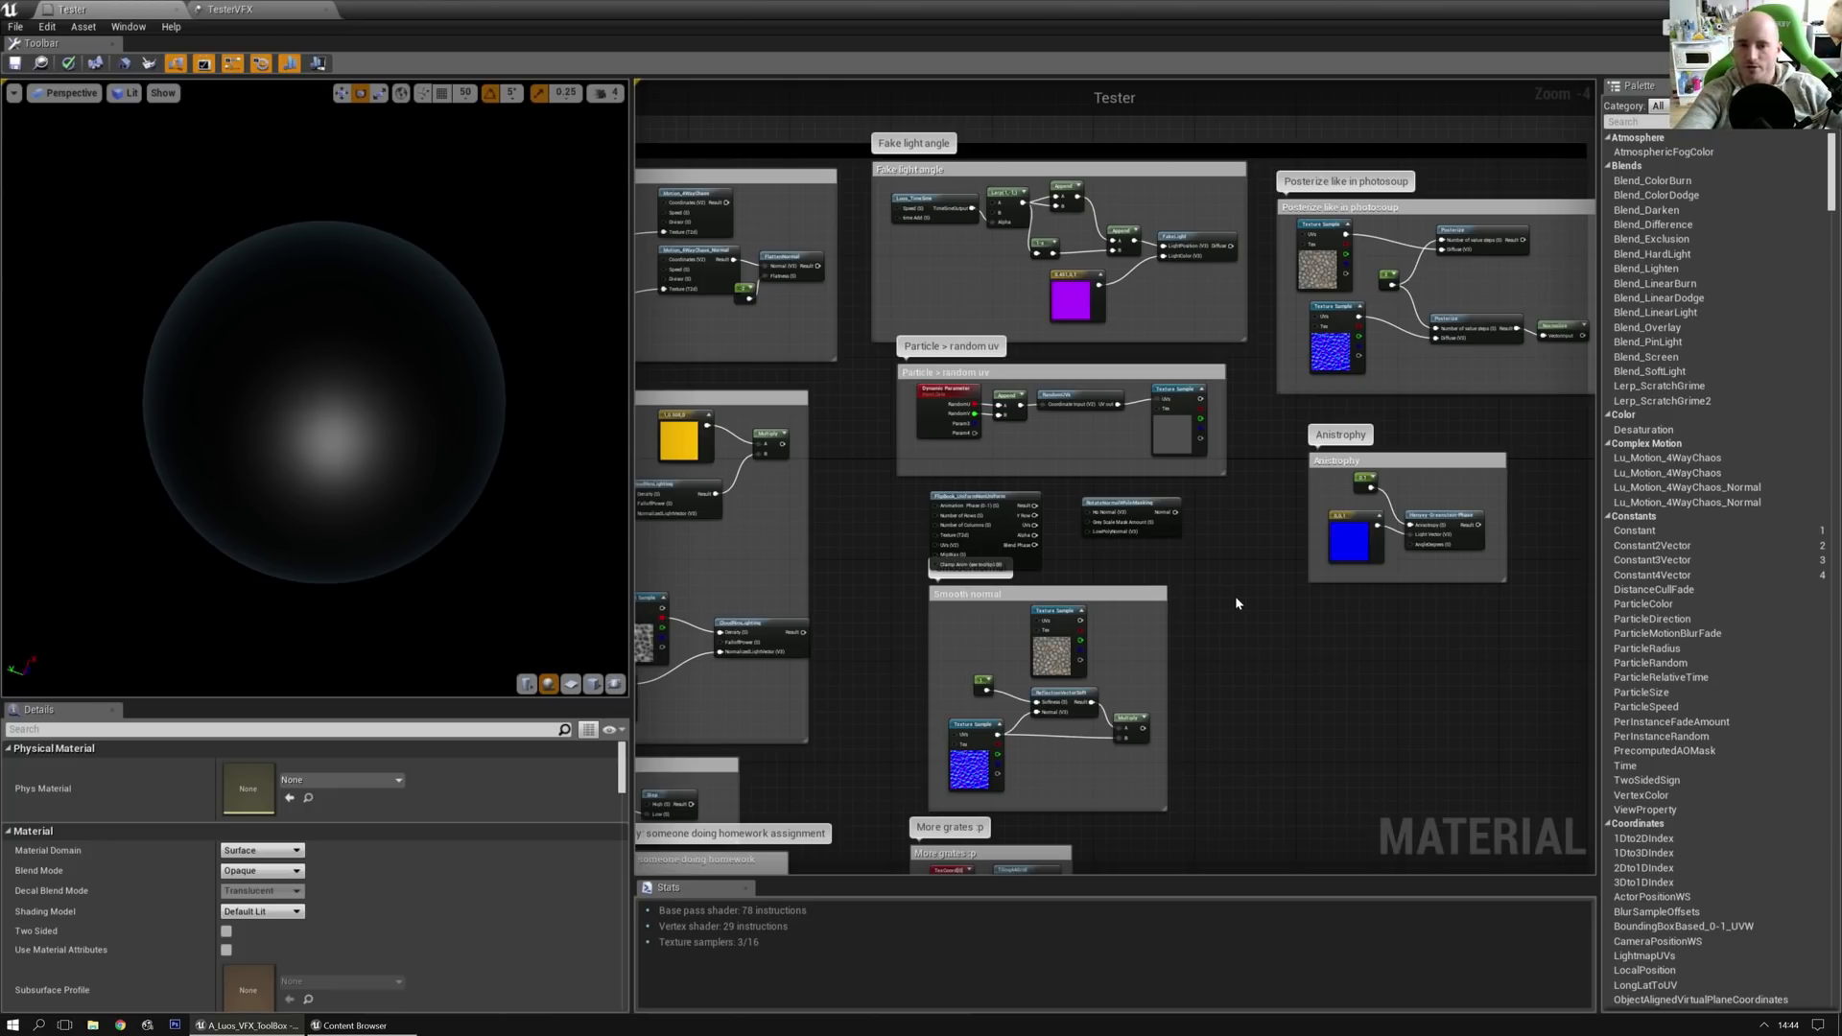
right_click_drag(1168, 544, 1233, 722)
scroll(1234, 722, "down", 2)
right_click_drag(1021, 244, 996, 582)
scroll(1054, 753, "up", 1)
right_click_drag(1055, 752, 1036, 240)
right_click_drag(1184, 584, 1077, 216)
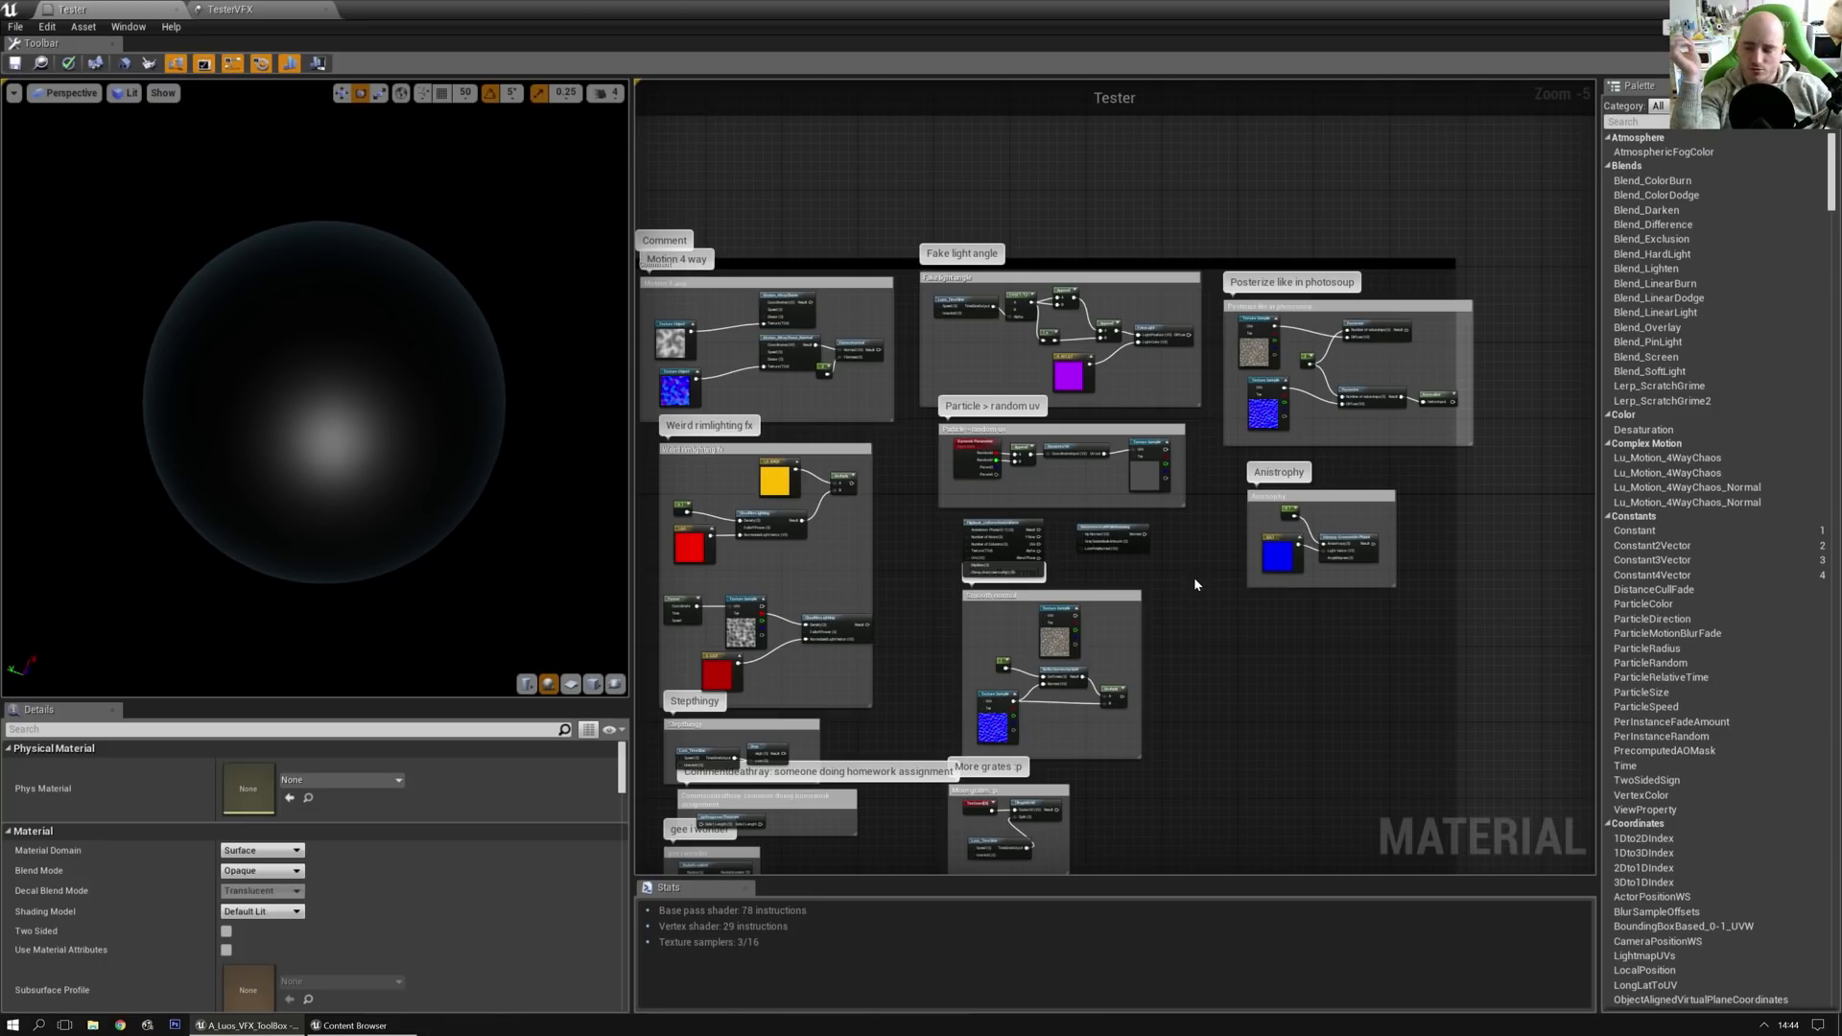